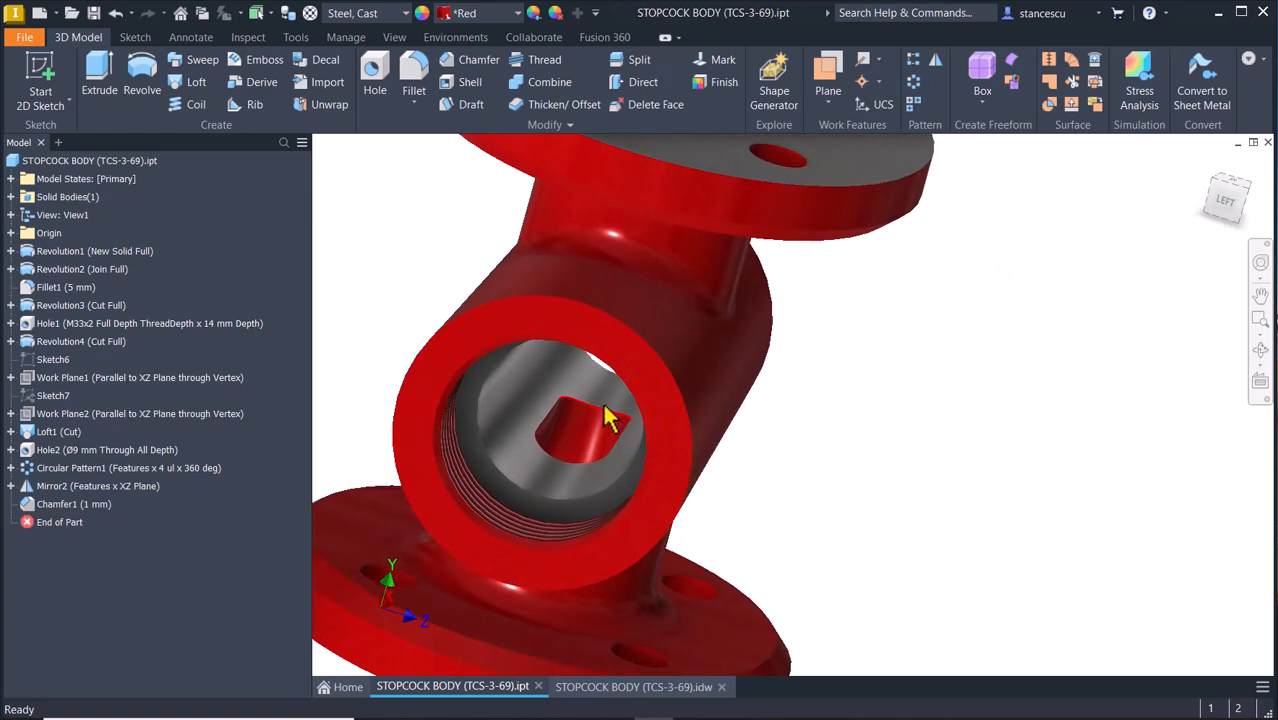
- Examine the finished stopcock body model from several angles and read the dimensions in its drawing views
scroll(592, 425, "down", 1)
middle_click_drag(592, 428, 992, 250, "shift")
key("F6")
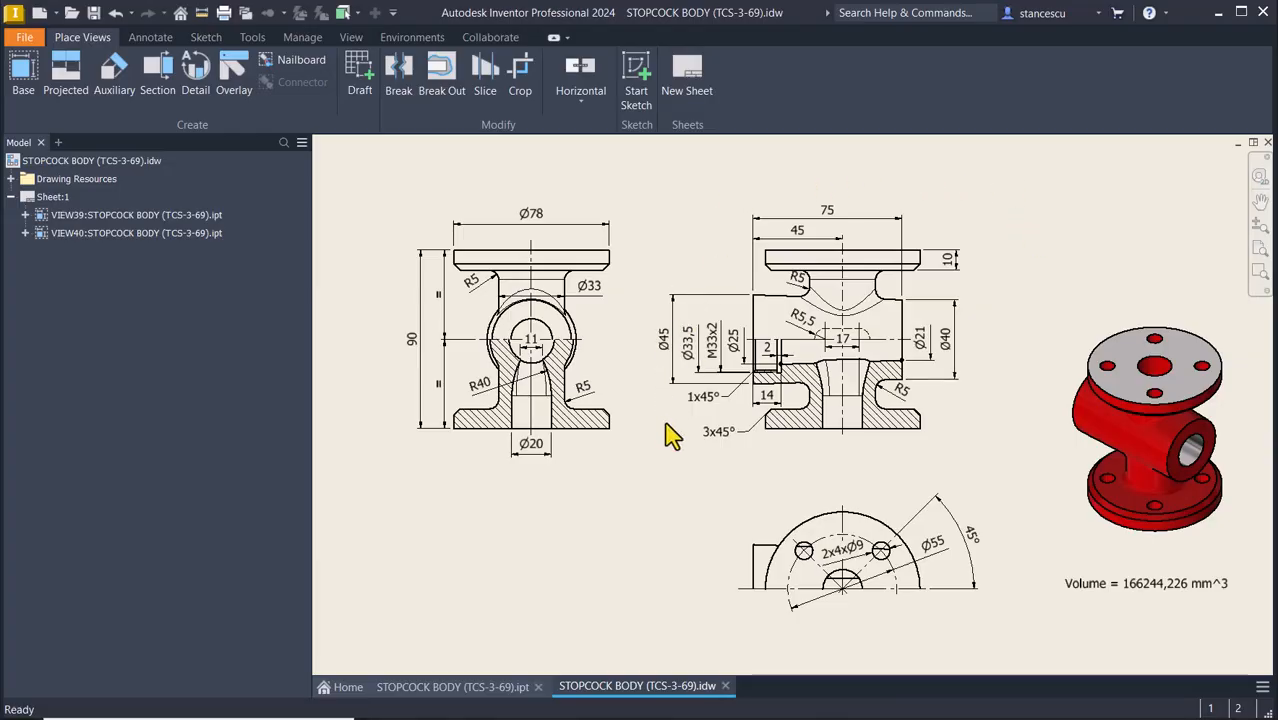
scroll(812, 412, "up", 3)
middle_click_drag(856, 379, 997, 380)
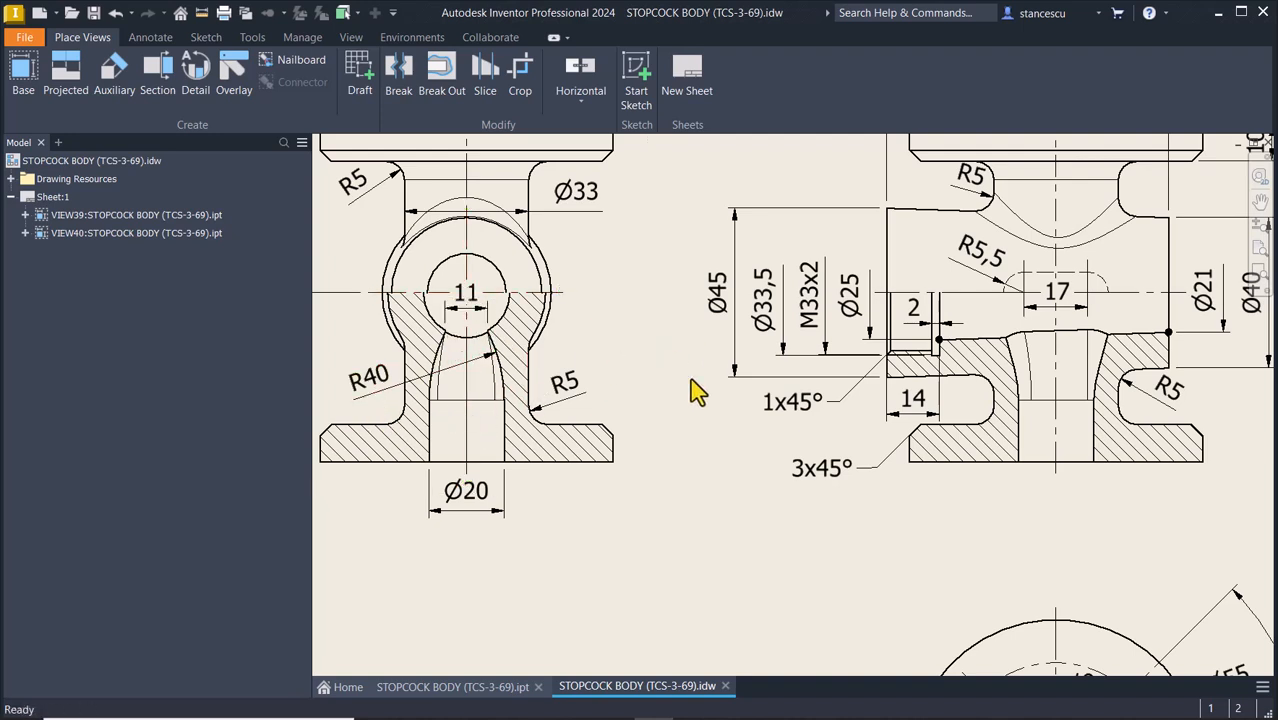
scroll(684, 424, "down", 3)
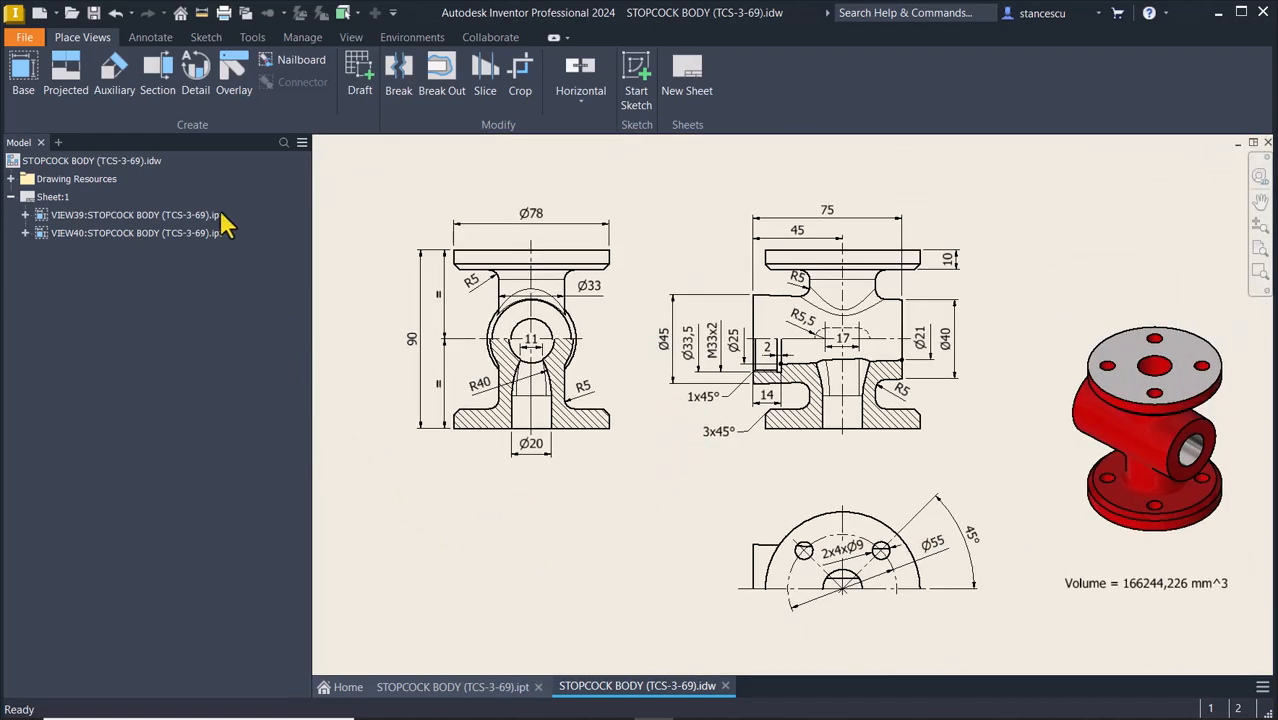
- Create a new part file and start a 2D sketch on the front (XY) origin plane
key("ctrl+n")
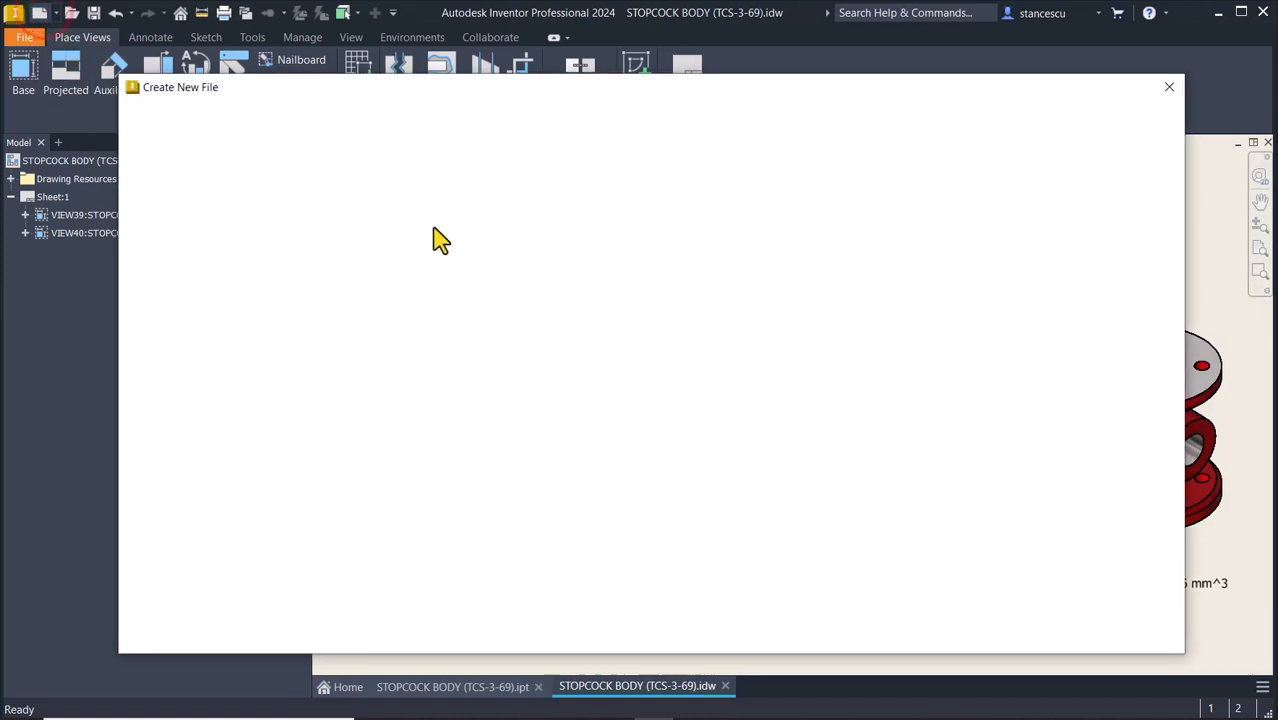
double_click(500, 190)
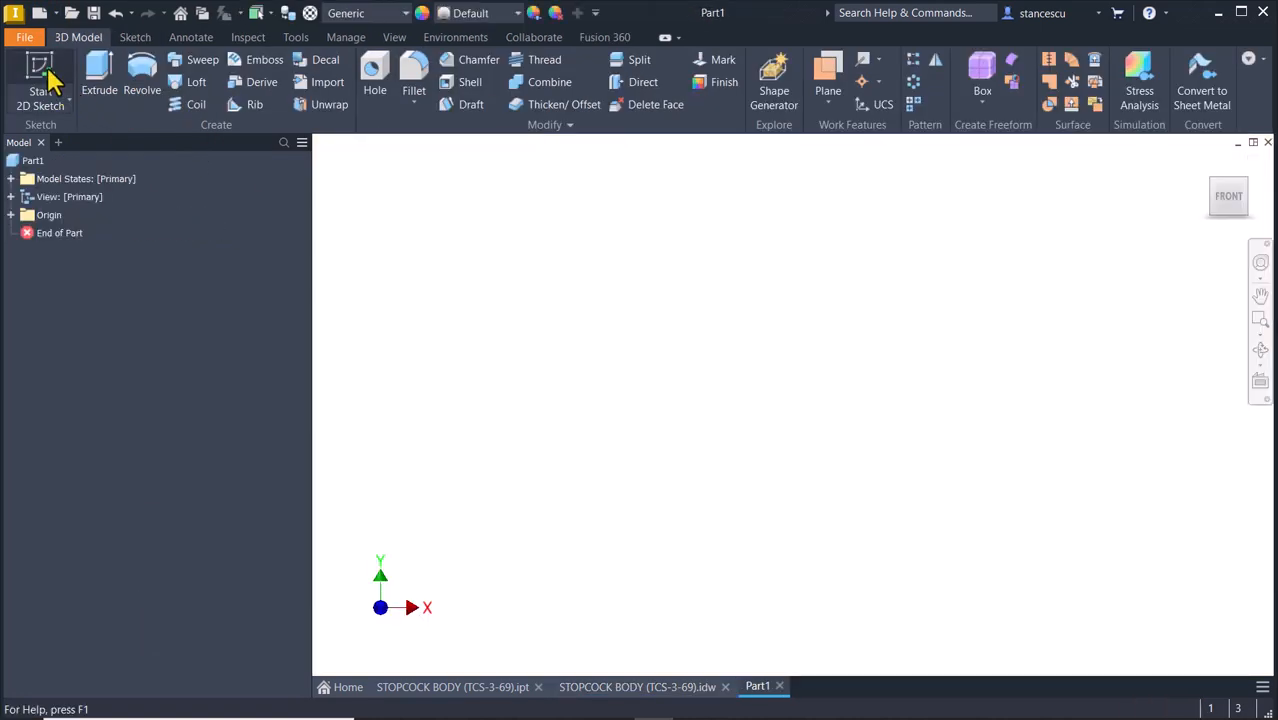
left_click(62, 92)
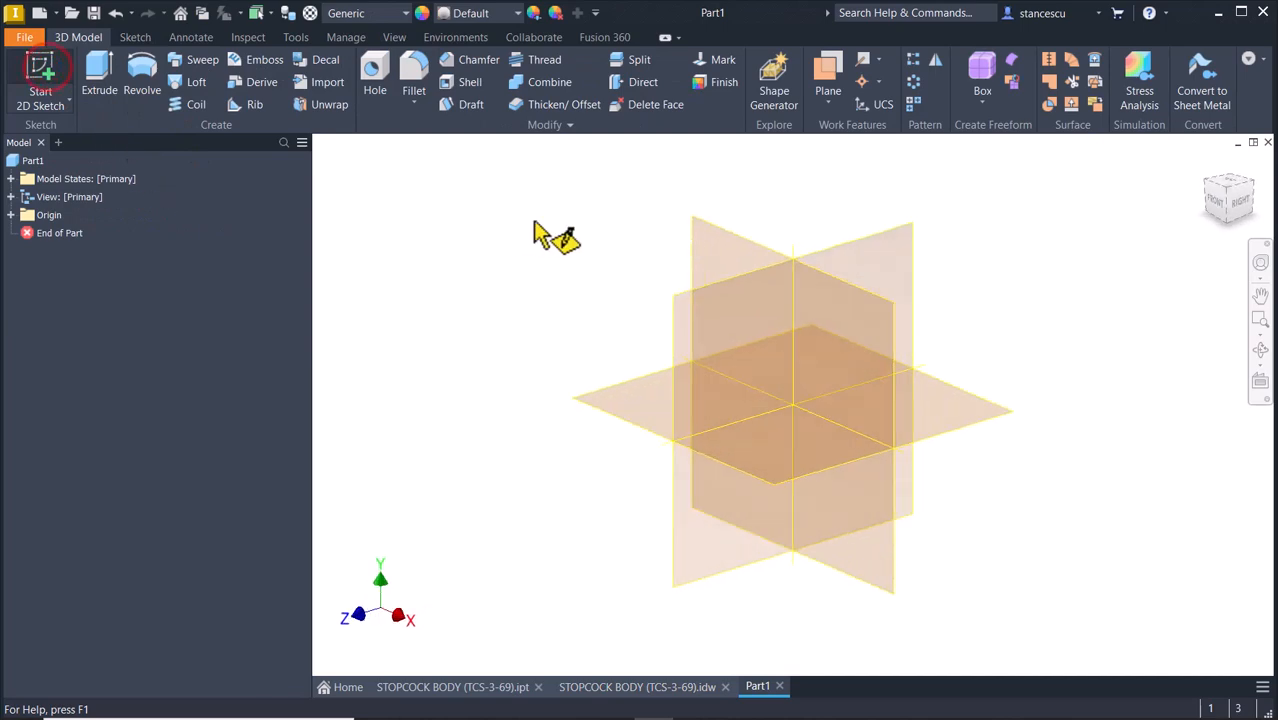
left_click(712, 243)
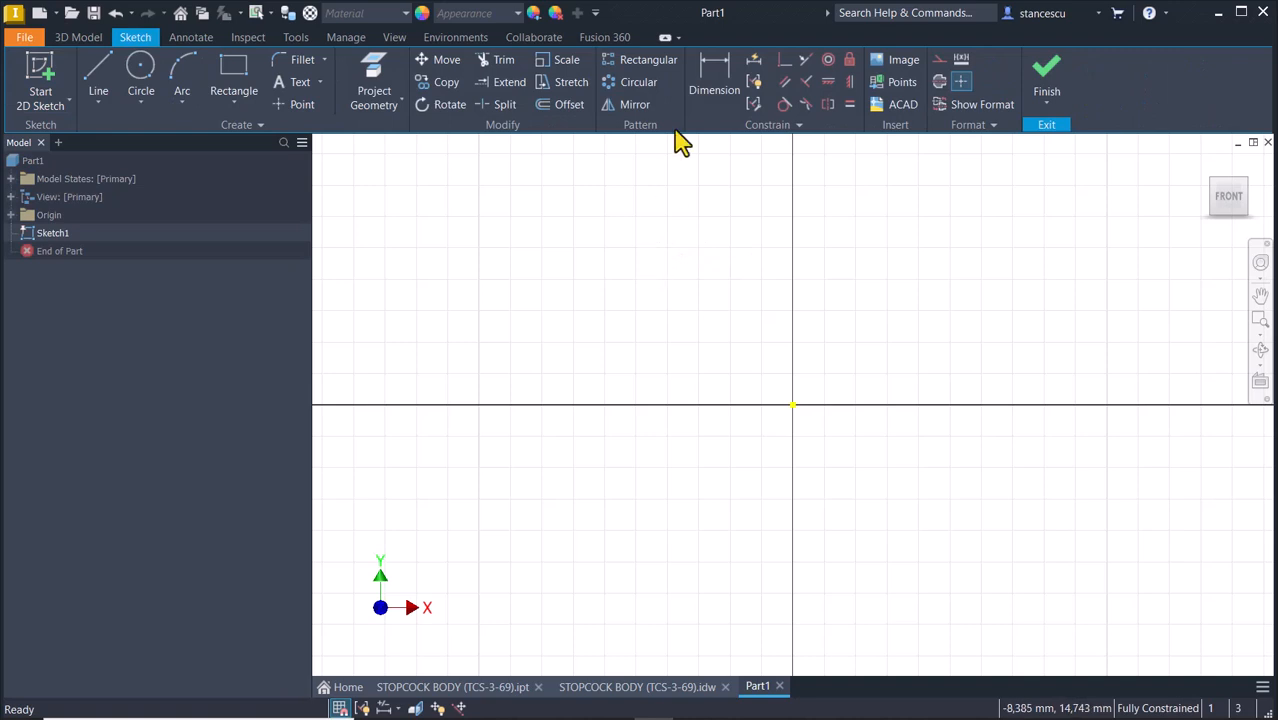
- Sketch a 75 mm horizontal line above the origin, extending across the vertical axis
left_click(99, 75)
left_click(510, 300)
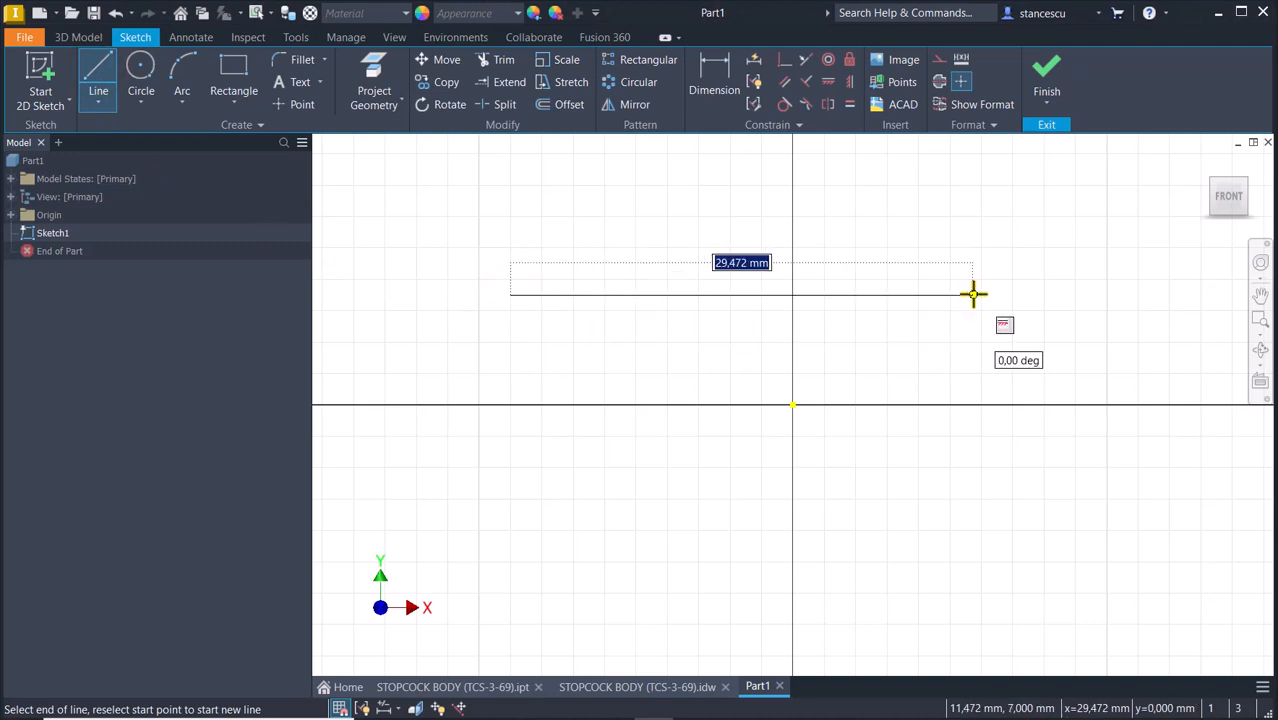
type("75")
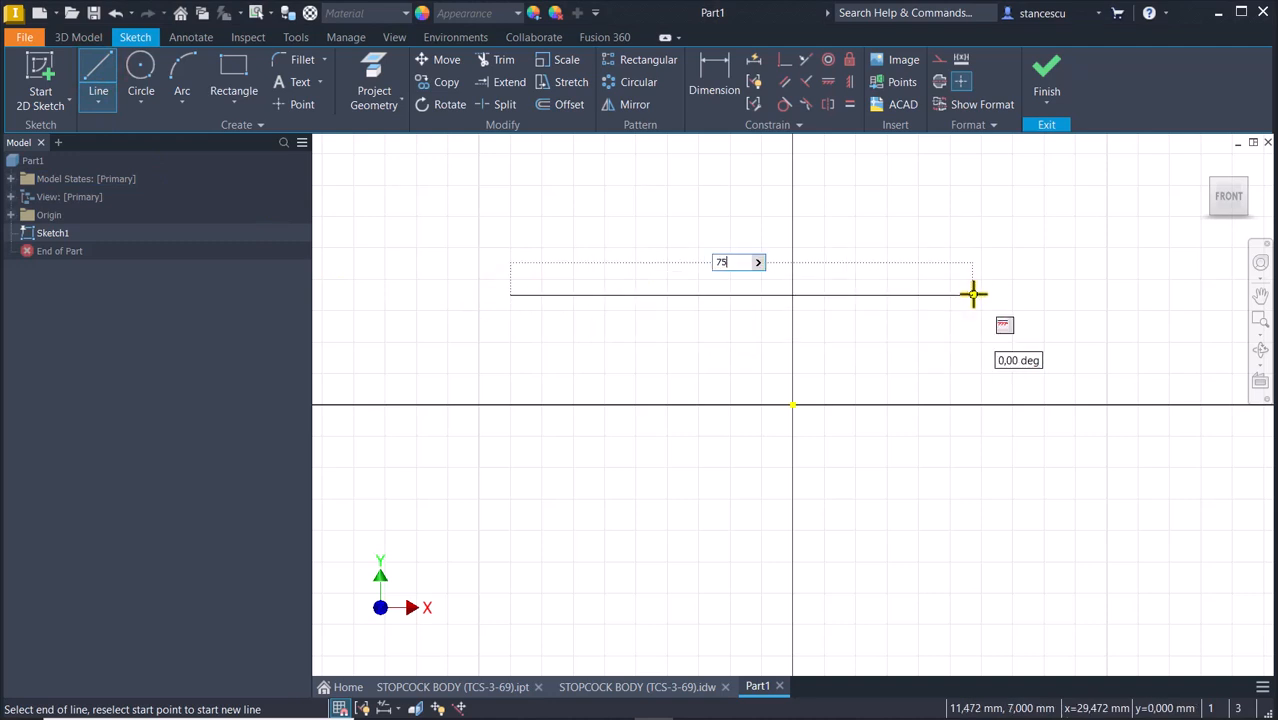
key("Return")
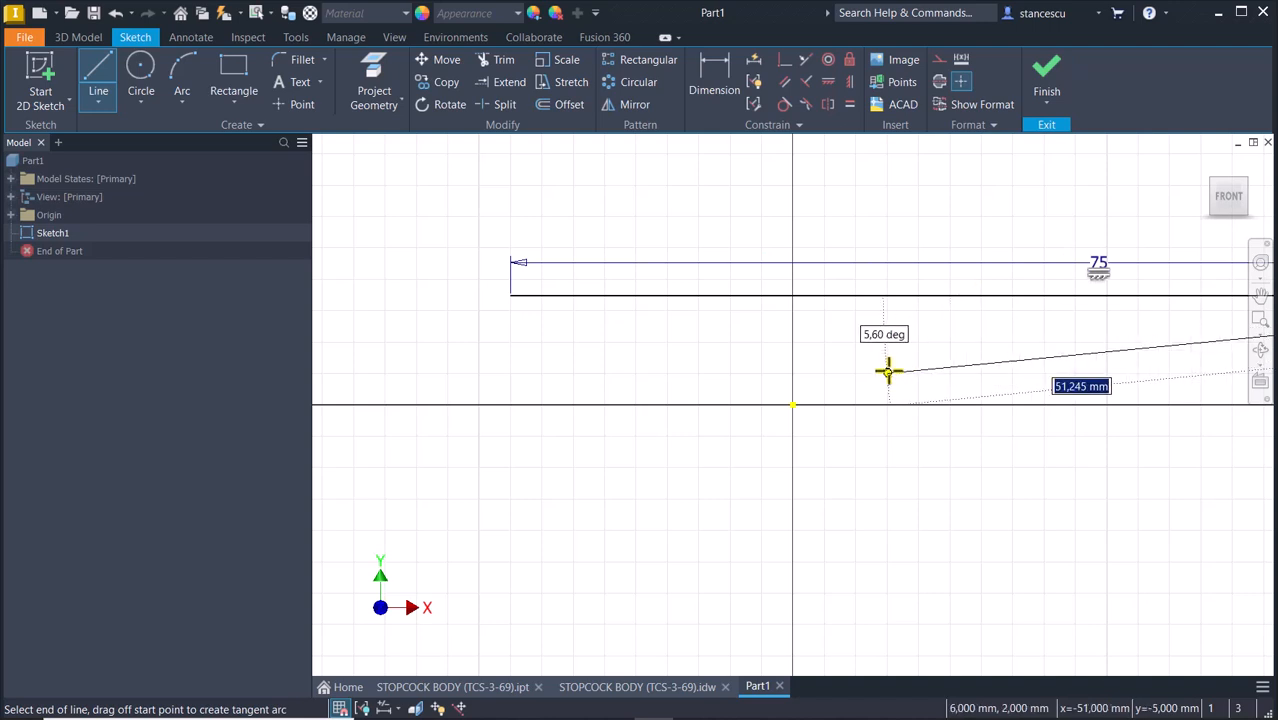
key("Escape")
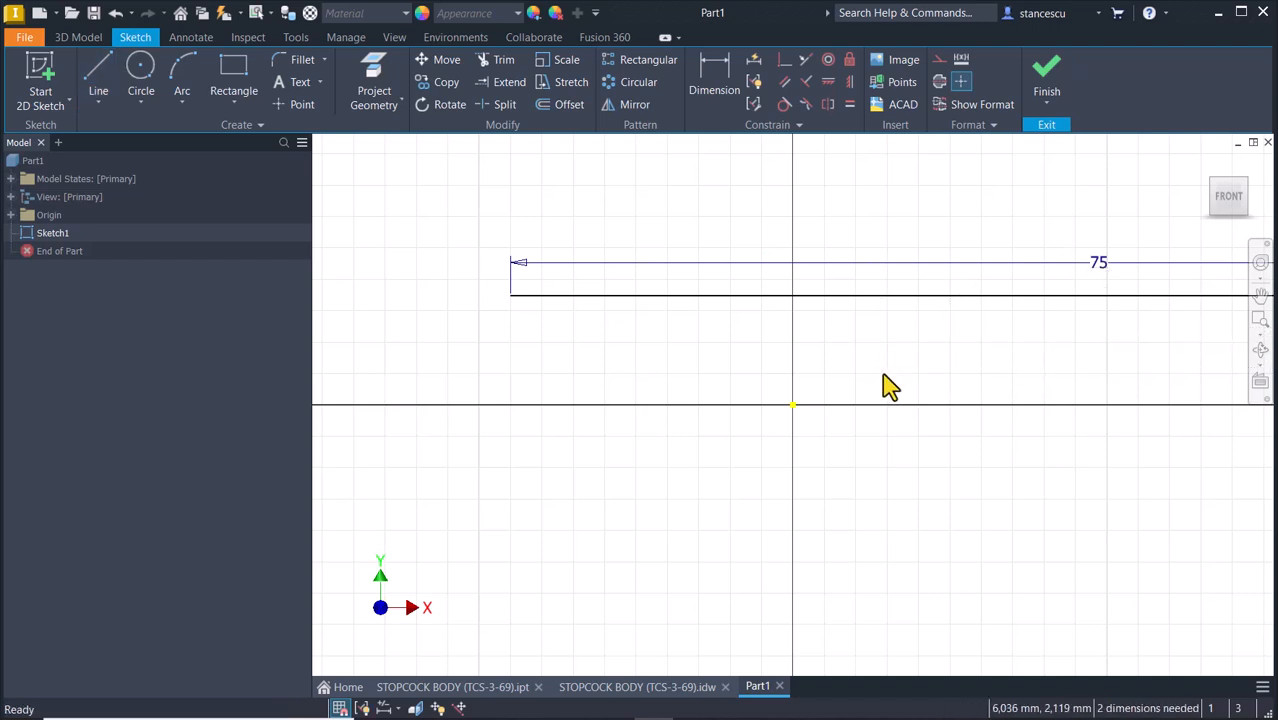
- Dimension the horizontal distance from the line's left endpoint to the origin as 45 mm
left_click(714, 78)
left_click(511, 297)
left_click(792, 403)
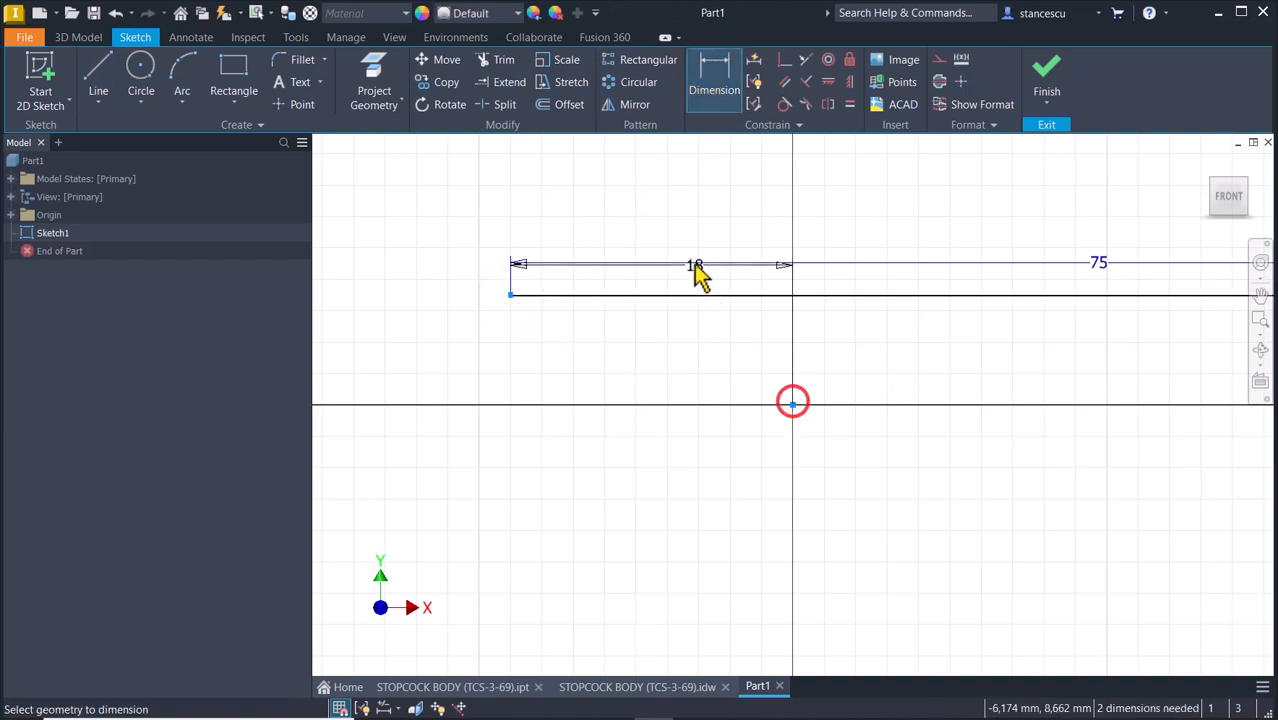
left_click(664, 196)
type("45")
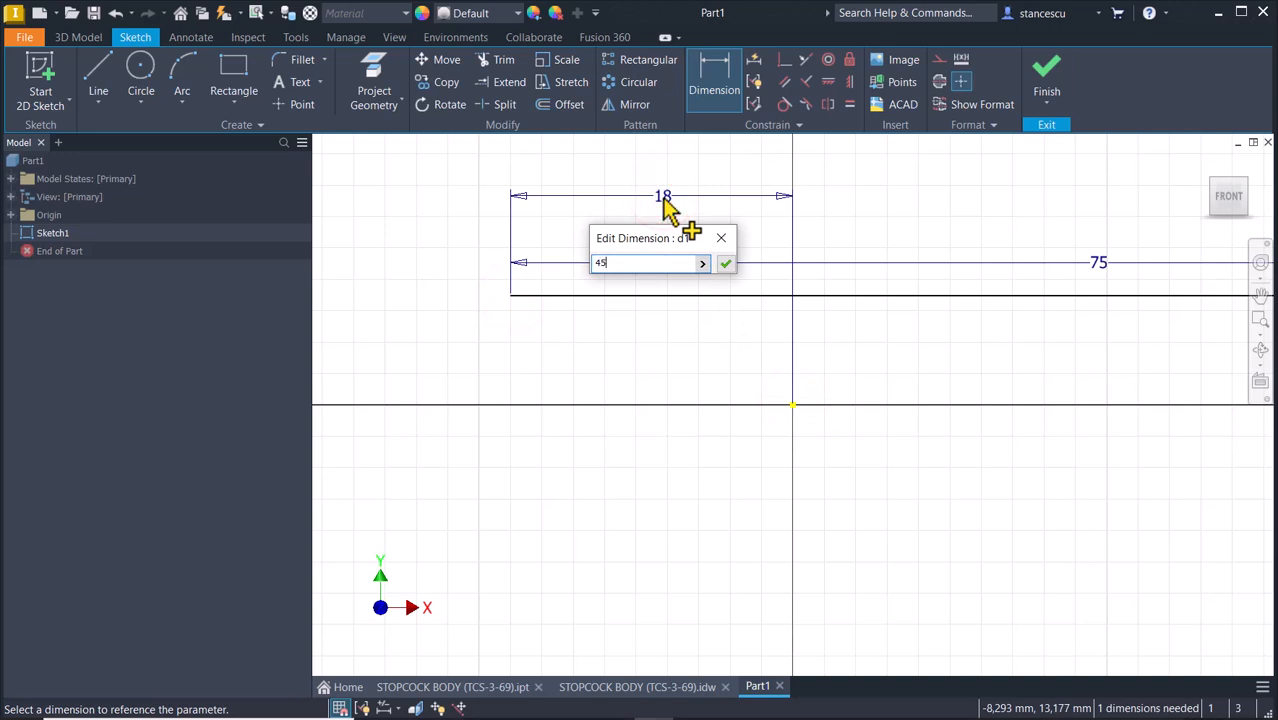
key("Return")
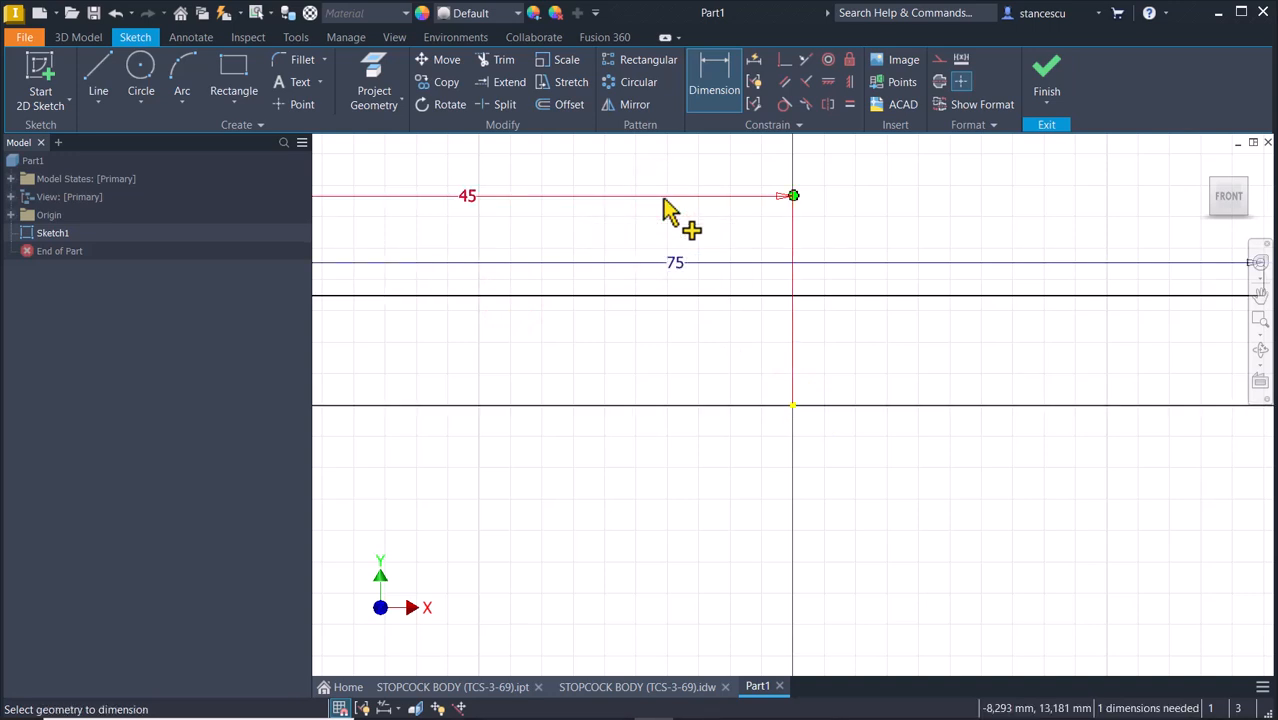
- Apply a coincident constraint between the horizontal line and the sketch origin
left_click(785, 60)
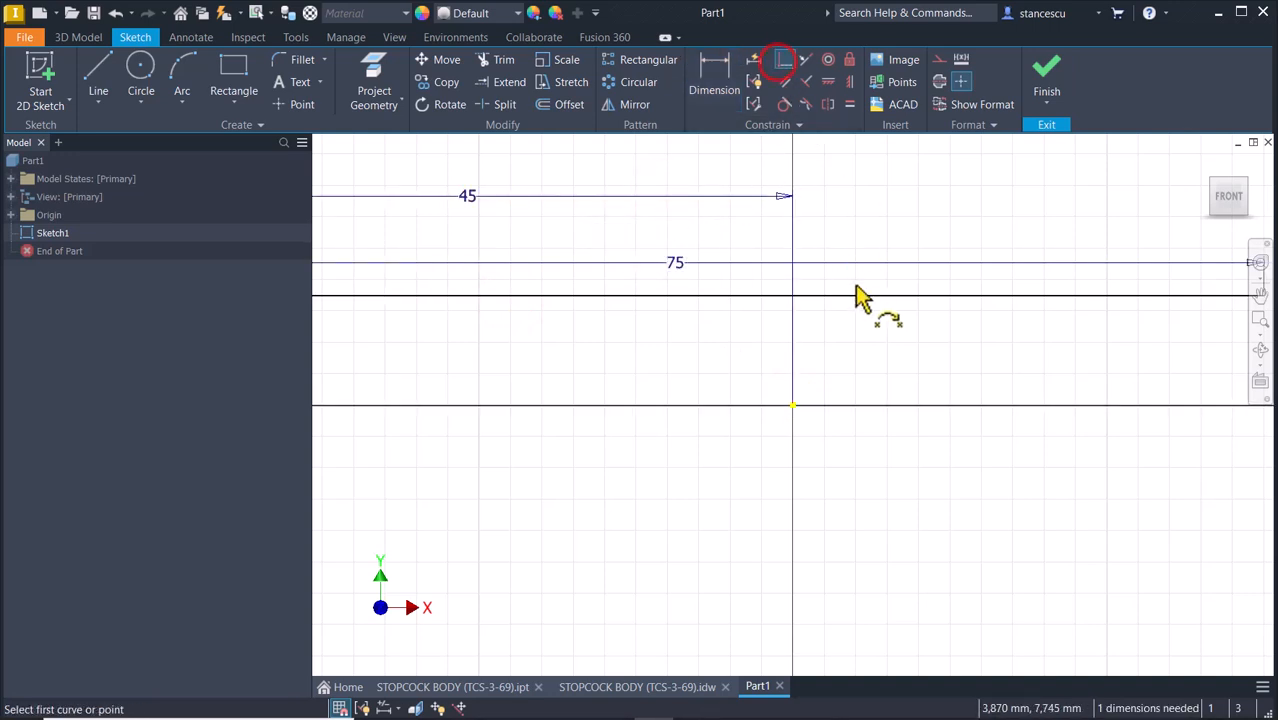
left_click(858, 296)
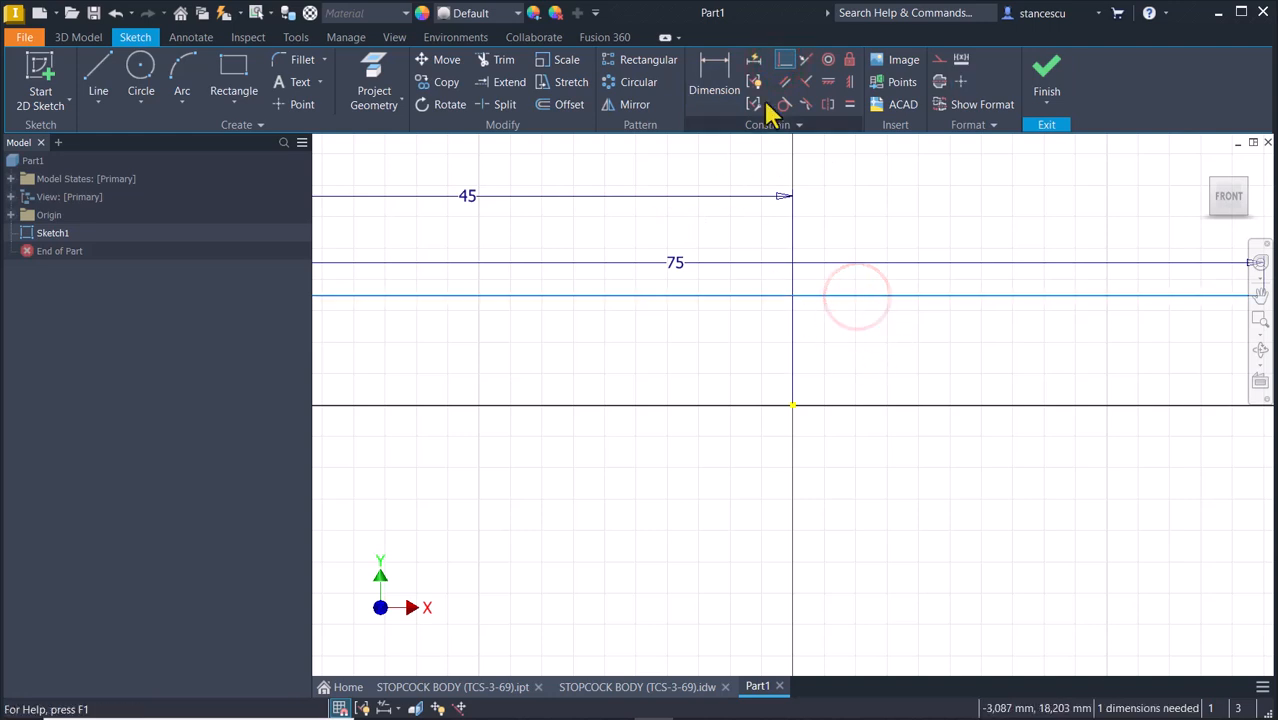
left_click(790, 408)
key("Escape")
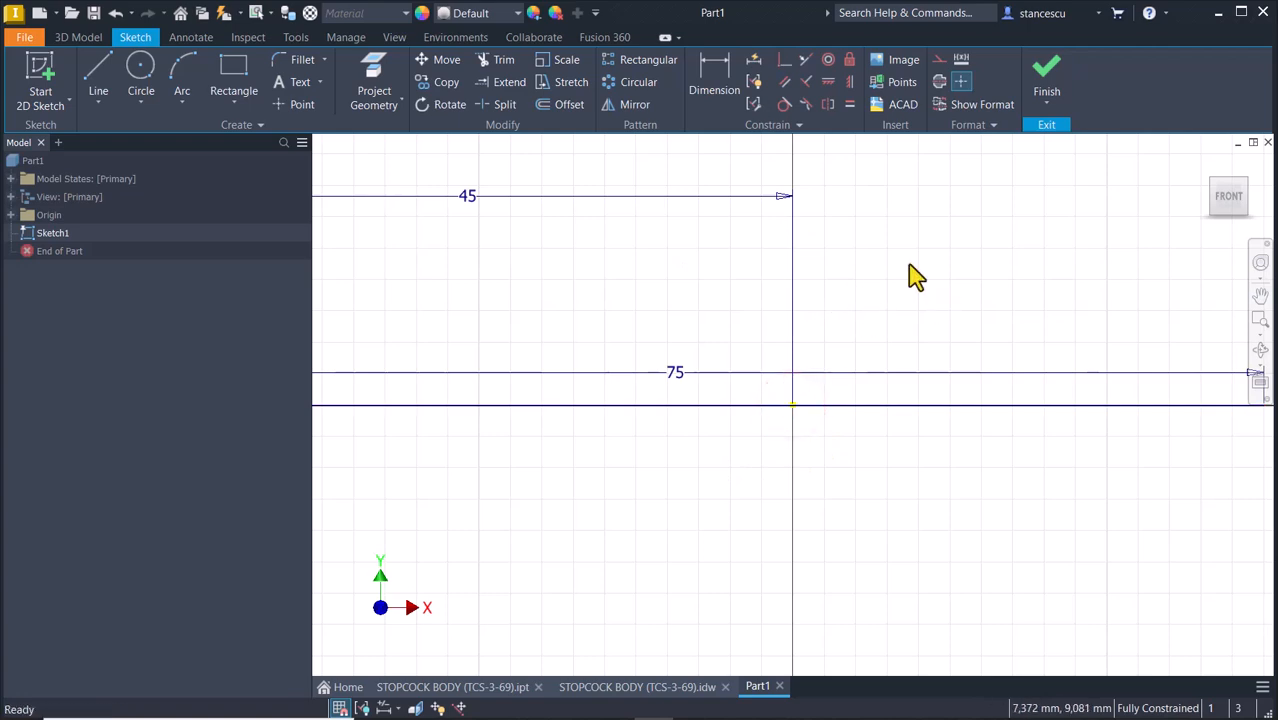
- Convert the 75 mm horizontal line into a centerline
left_click_drag(983, 355, 880, 490)
left_click(939, 81)
key("Home")
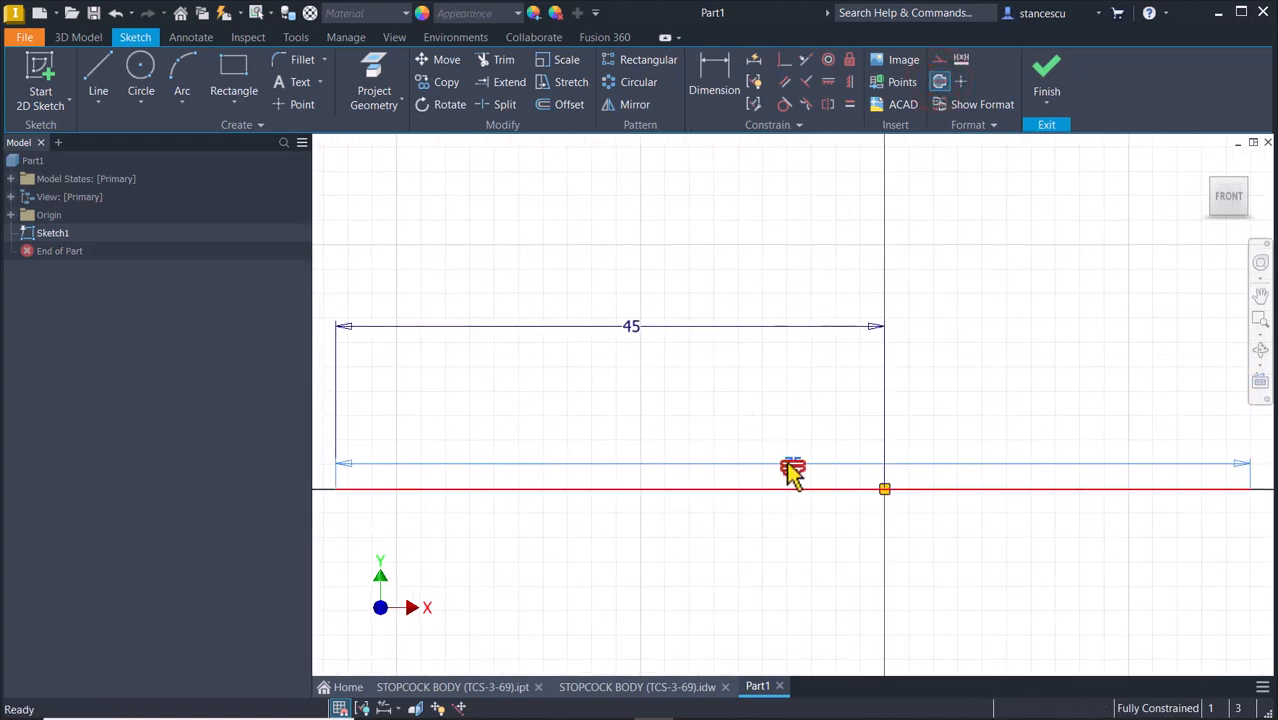
- Reposition the 45 mm and 75 mm dimensions below the centerline, with the 75 mm one lowest
left_click(825, 462)
left_click_drag(633, 331, 651, 424)
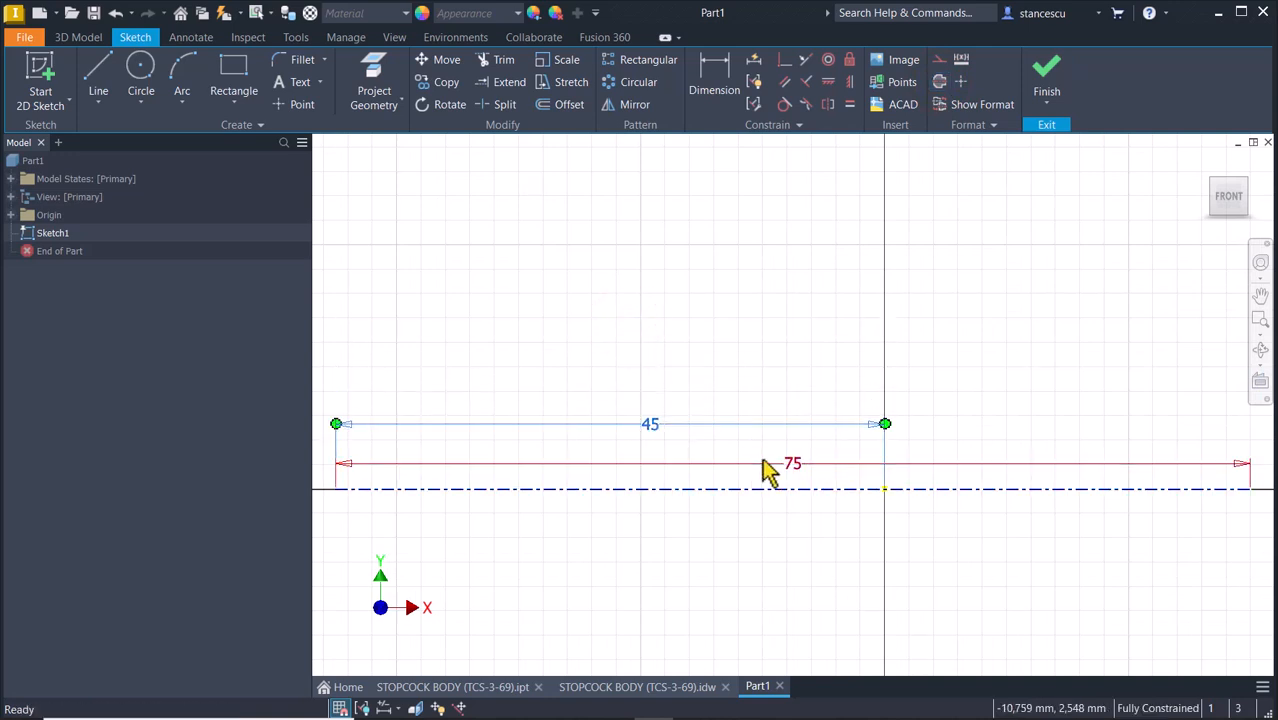
left_click(795, 464)
left_click_drag(792, 470, 785, 528)
left_click_drag(647, 432, 656, 565)
left_click(788, 524)
left_click_drag(782, 525, 790, 614)
left_click(815, 322)
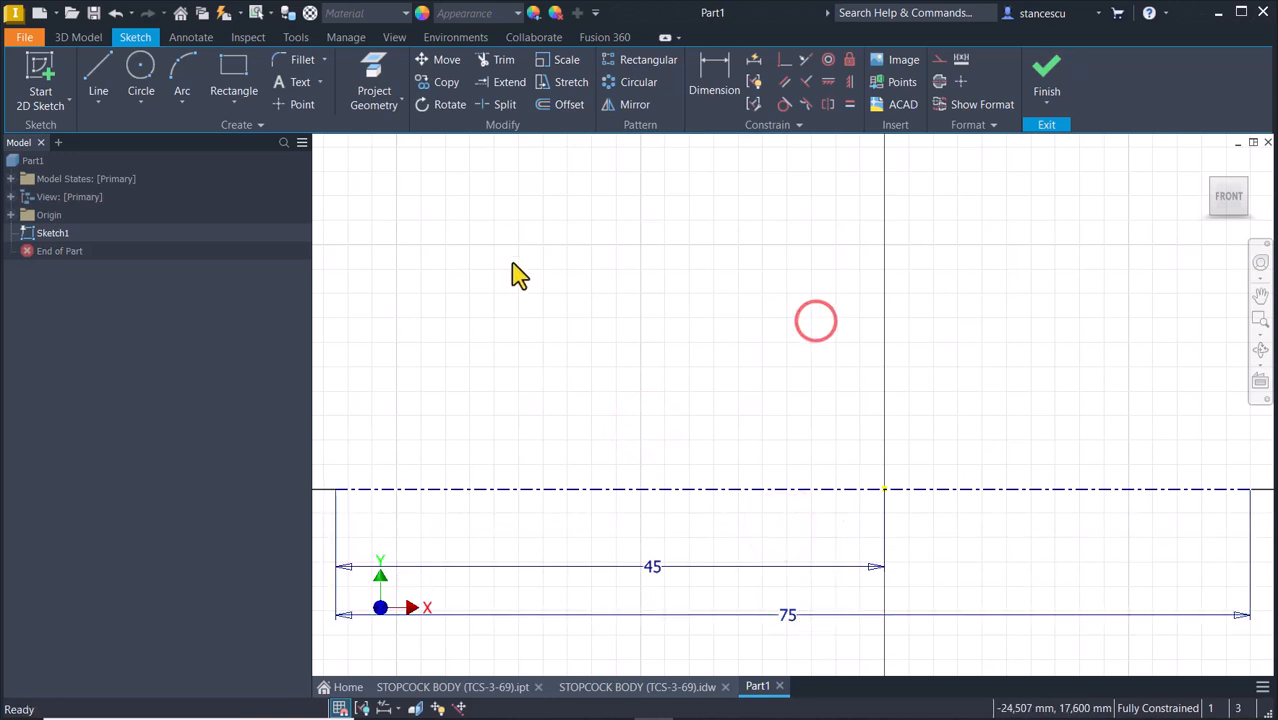
- Draw a tapered profile above the centerline: a vertical of about 16 mm at its left end, a sloping line, and a vertical of about 11 mm at its right end
left_click(97, 67)
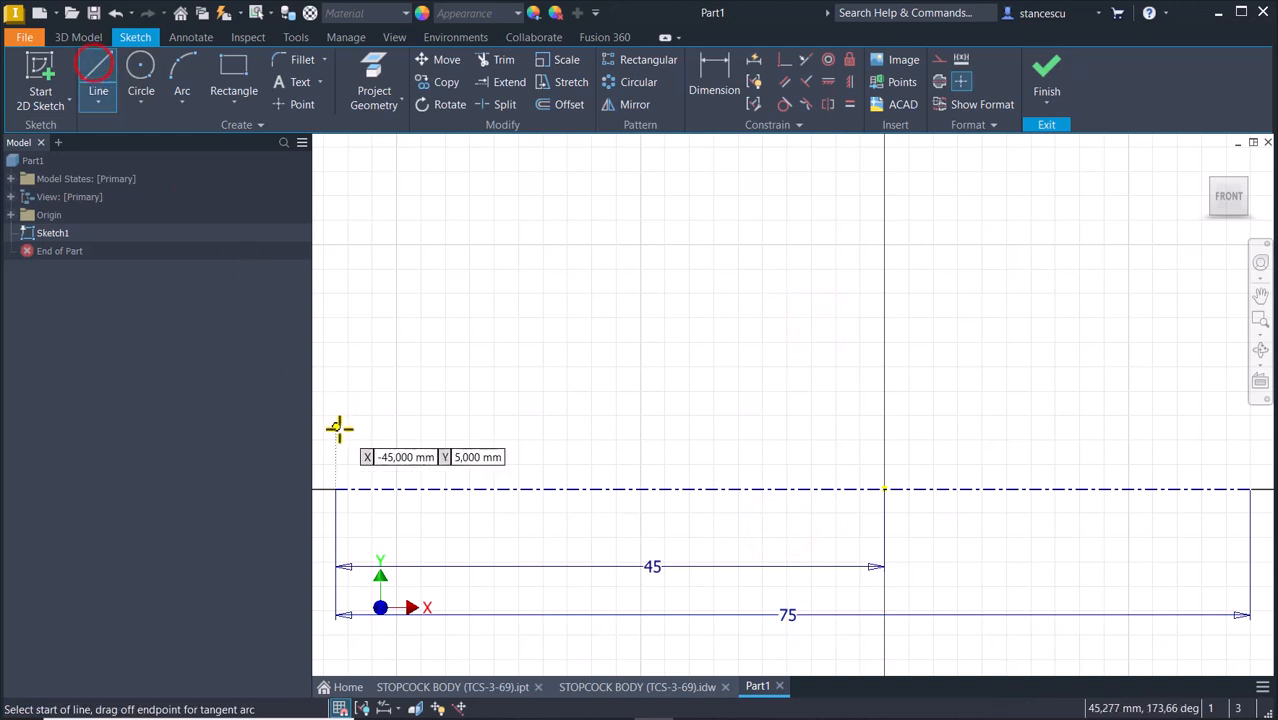
left_click(335, 489)
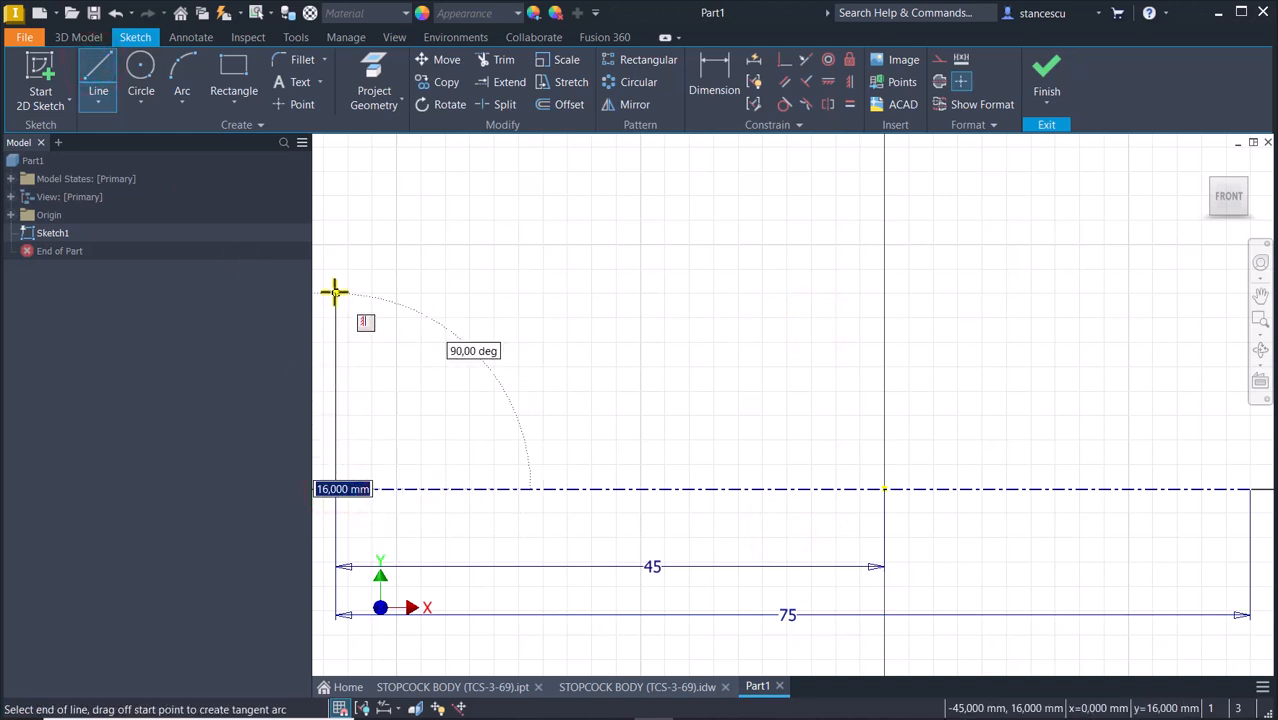
left_click(335, 292)
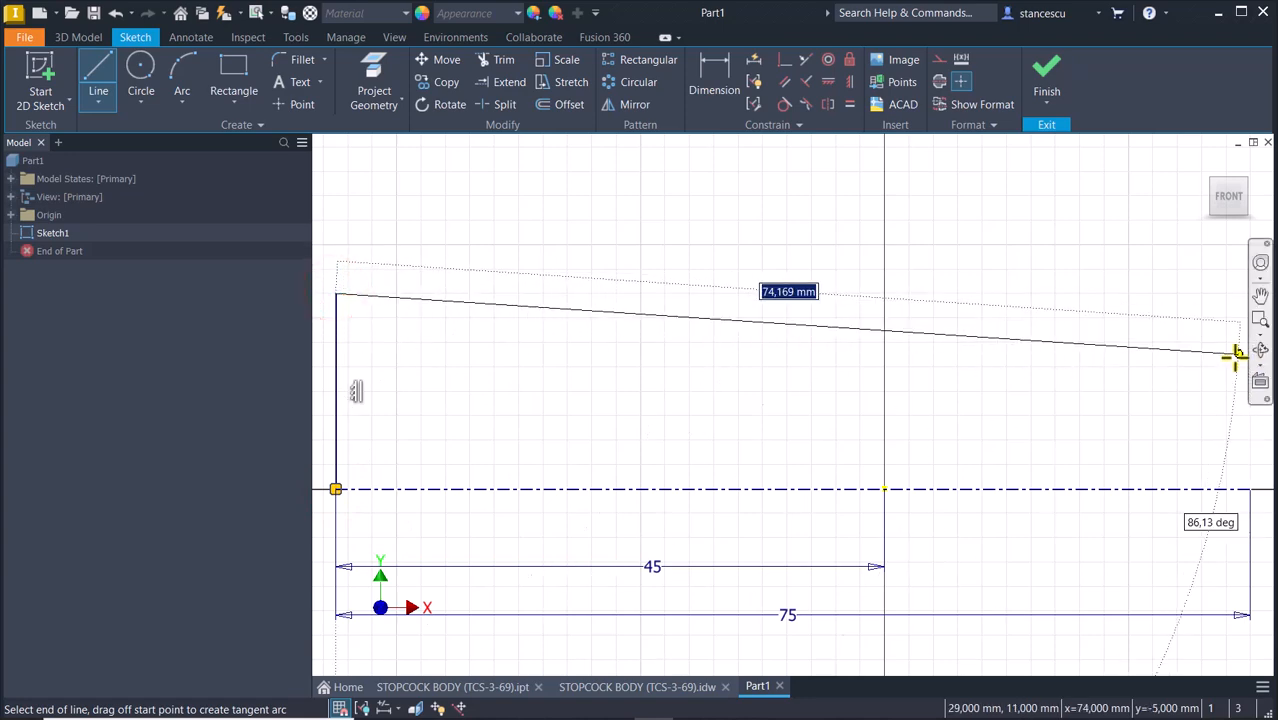
scroll(1235, 354, "down", 3)
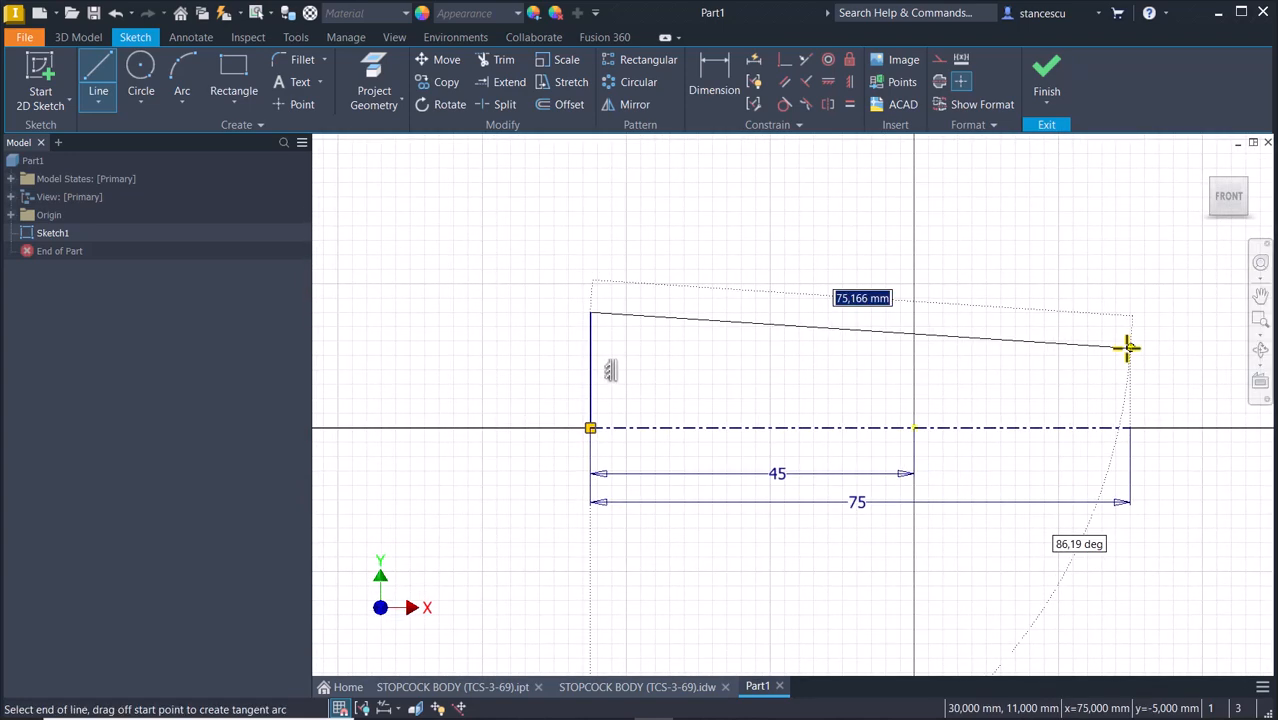
left_click(1129, 348)
left_click(1130, 428)
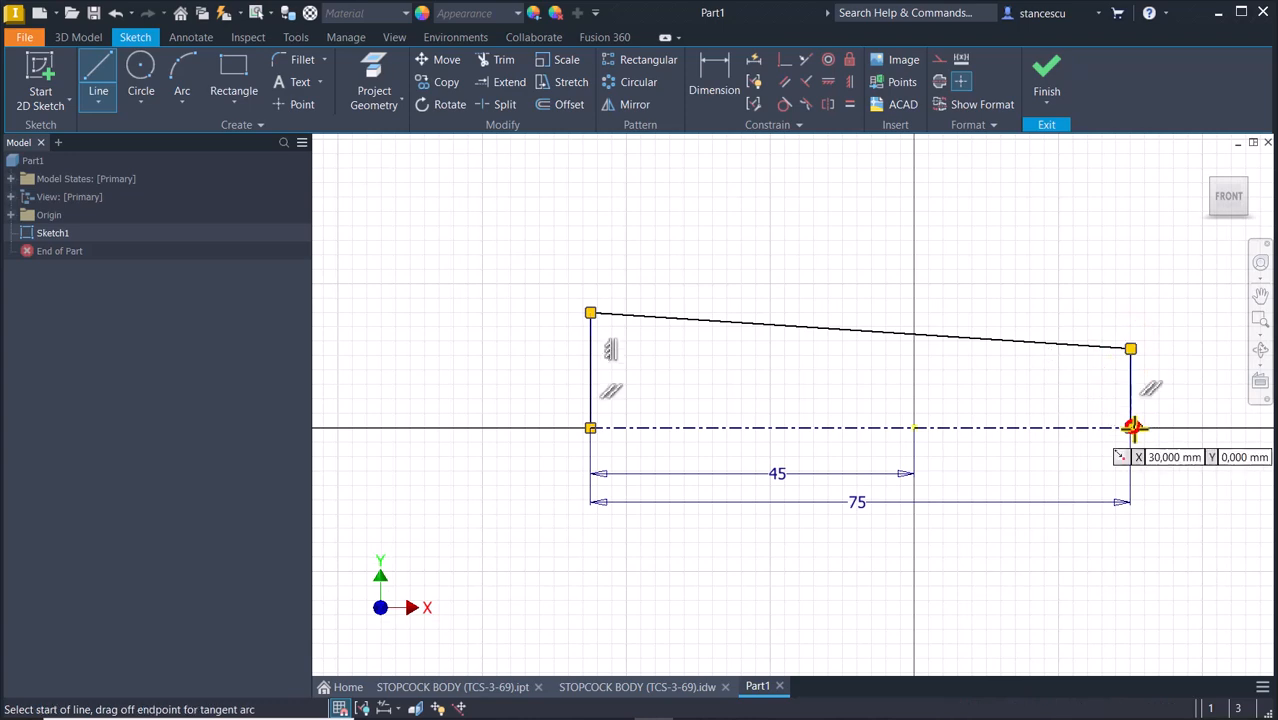
key("Escape")
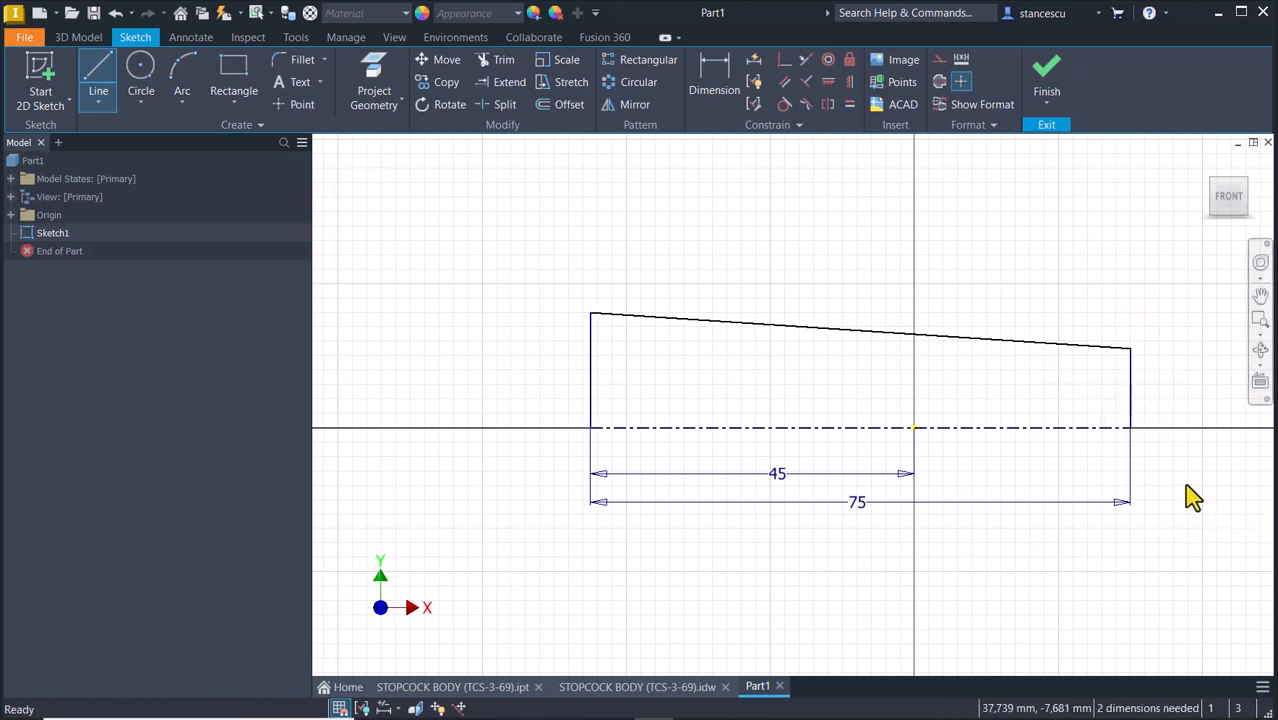
- Check the end diameters in the stopcock drawing and dimension the profile's left end as a 45 mm diameter about the centerline
left_click(628, 688)
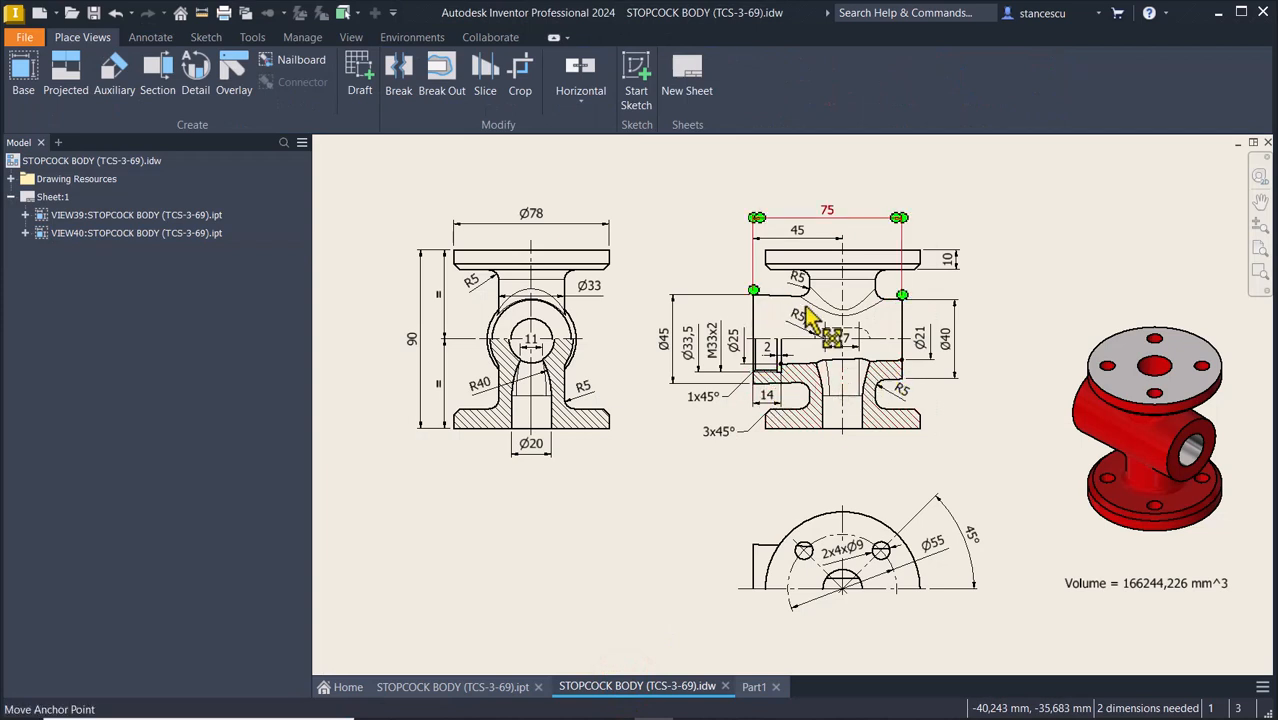
left_click(754, 688)
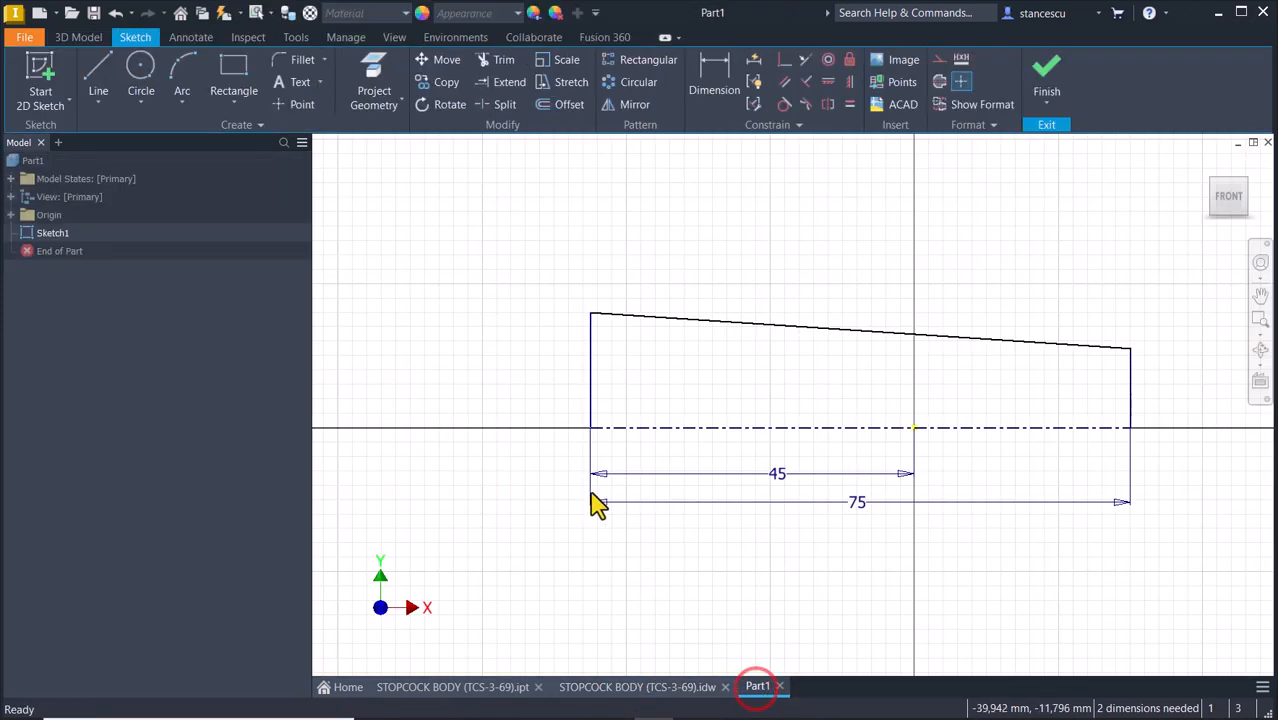
left_click(712, 78)
left_click(590, 314)
left_click(613, 428)
left_click(517, 400)
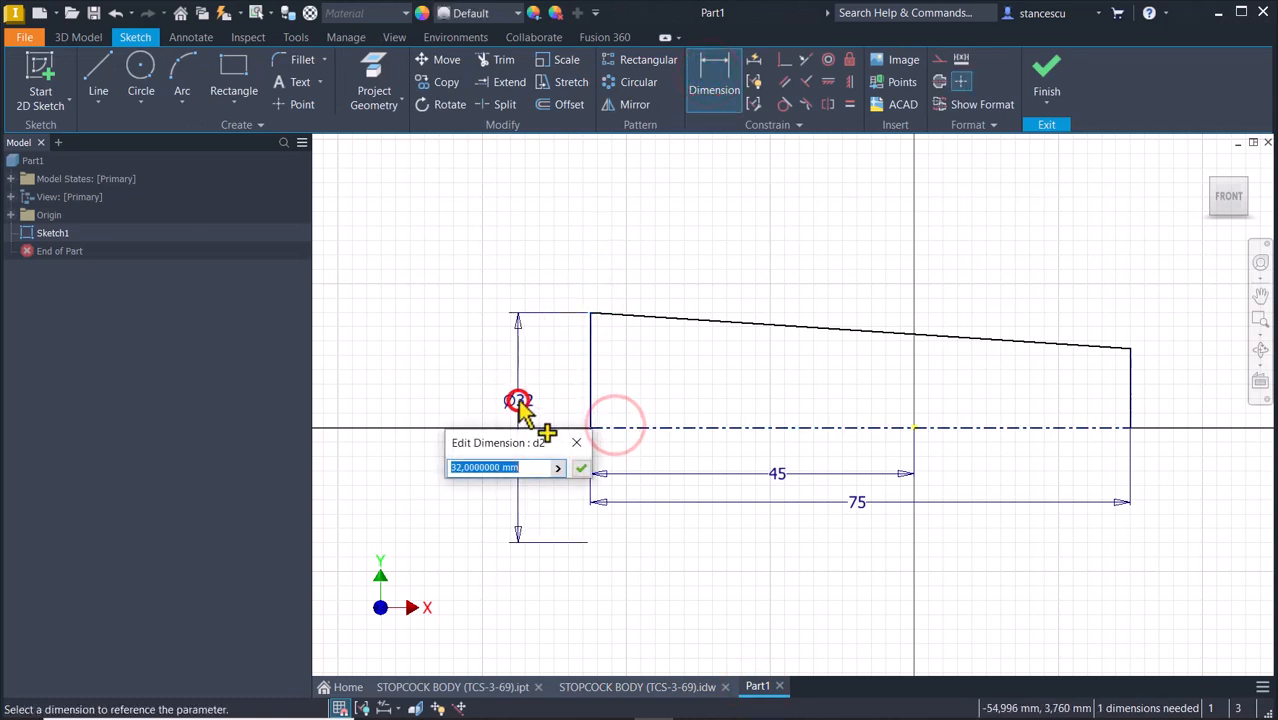
key("Return")
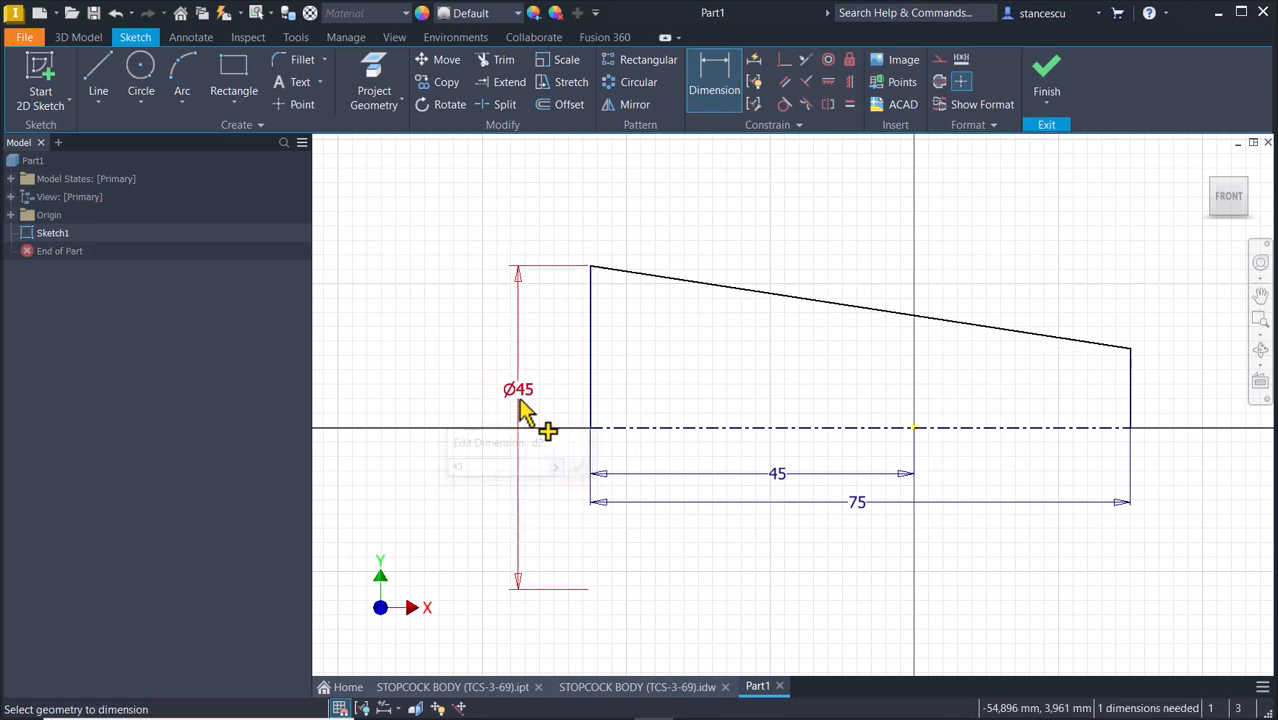
- Dimension the profile's right end as a 40 mm diameter about the centerline
left_click(1130, 349)
left_click(1106, 428)
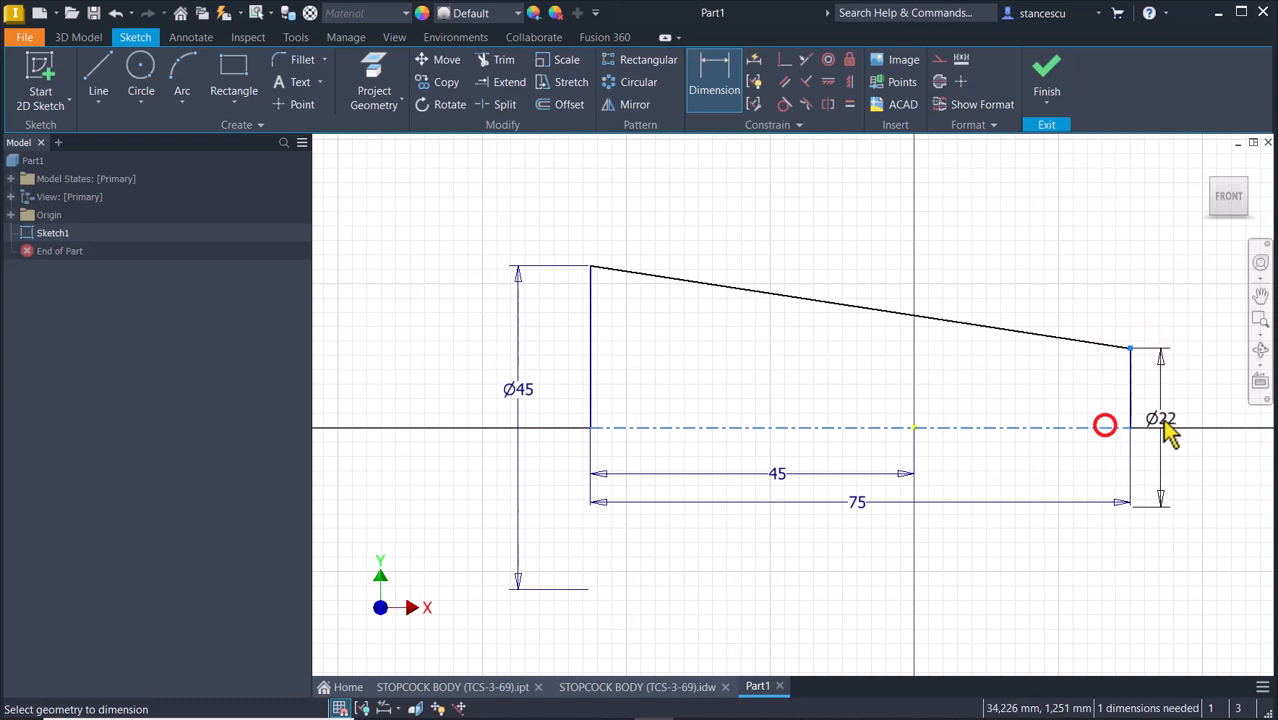
left_click(1179, 407)
type("40")
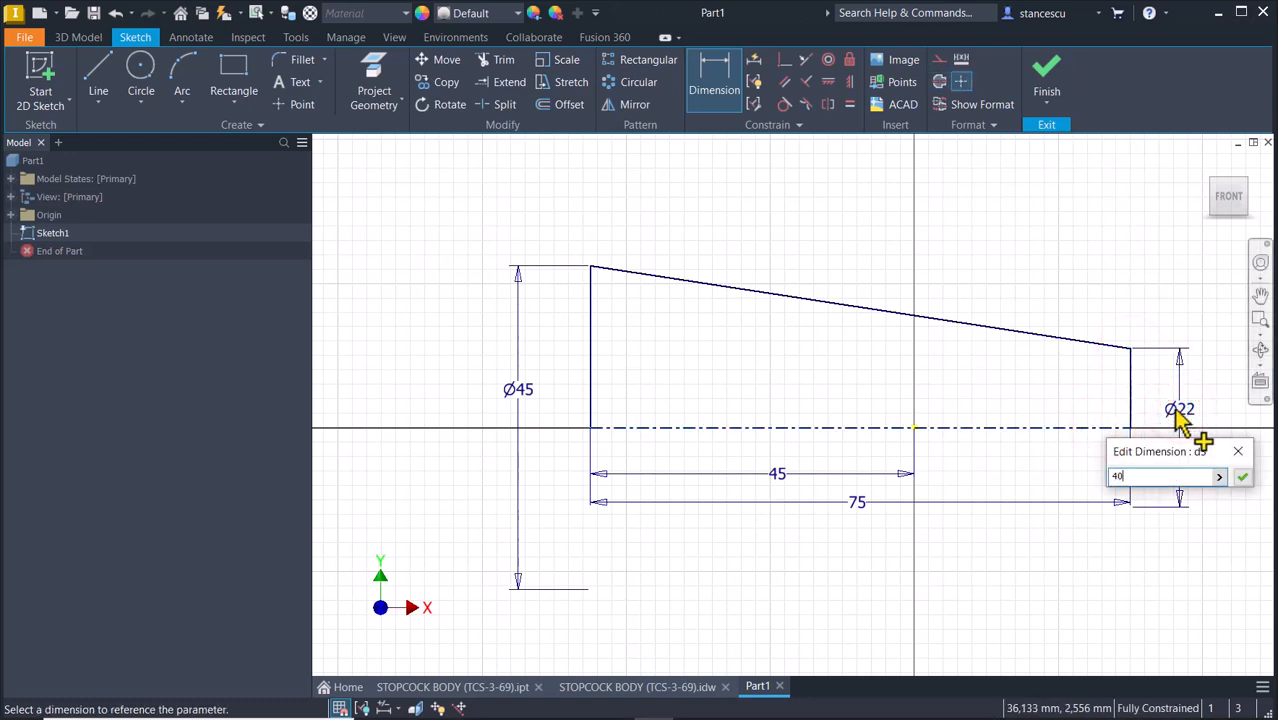
key("Return")
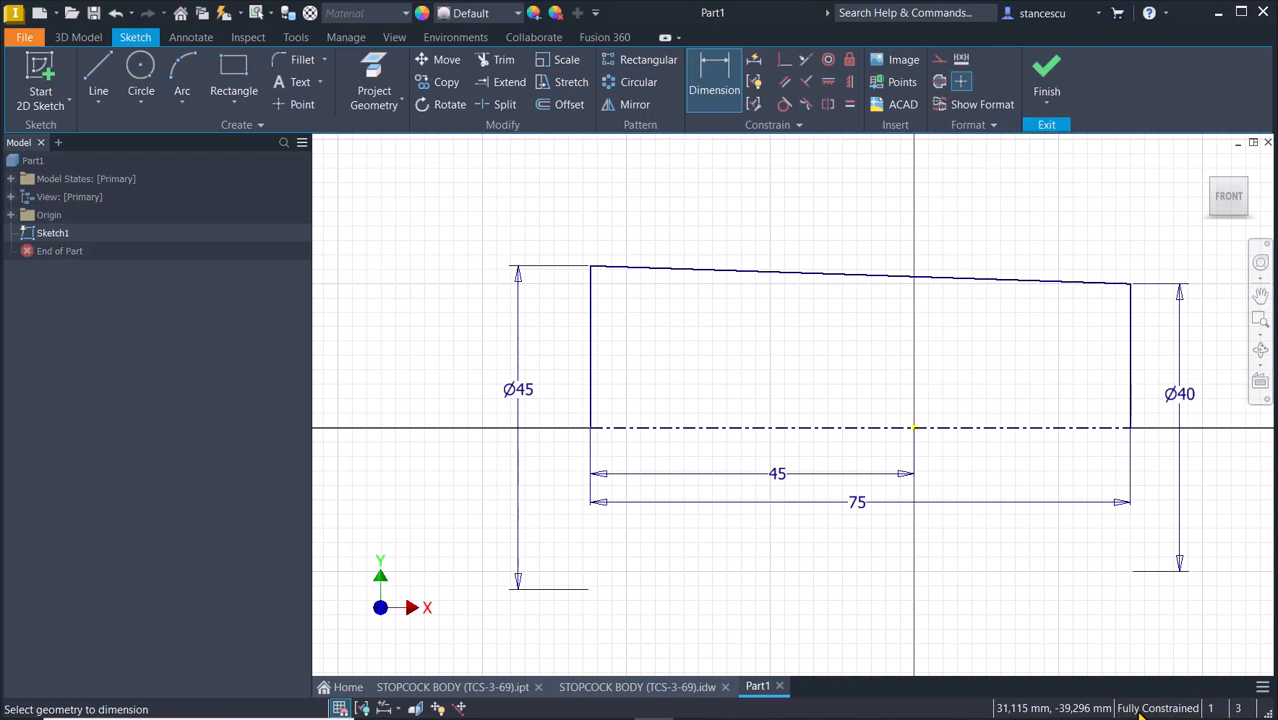
- Finish the sketch and revolve the tapered profile a full 360 degrees about its centerline into a new solid
left_click(1048, 72)
key("F6")
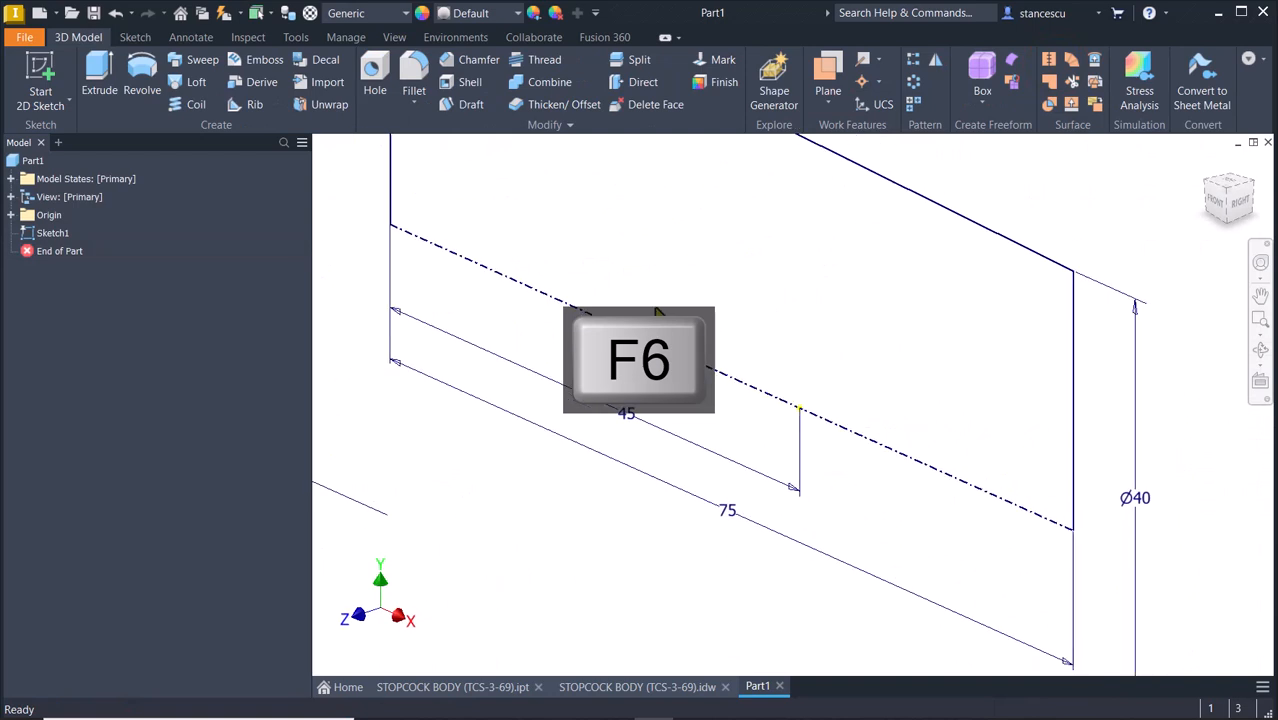
left_click(145, 78)
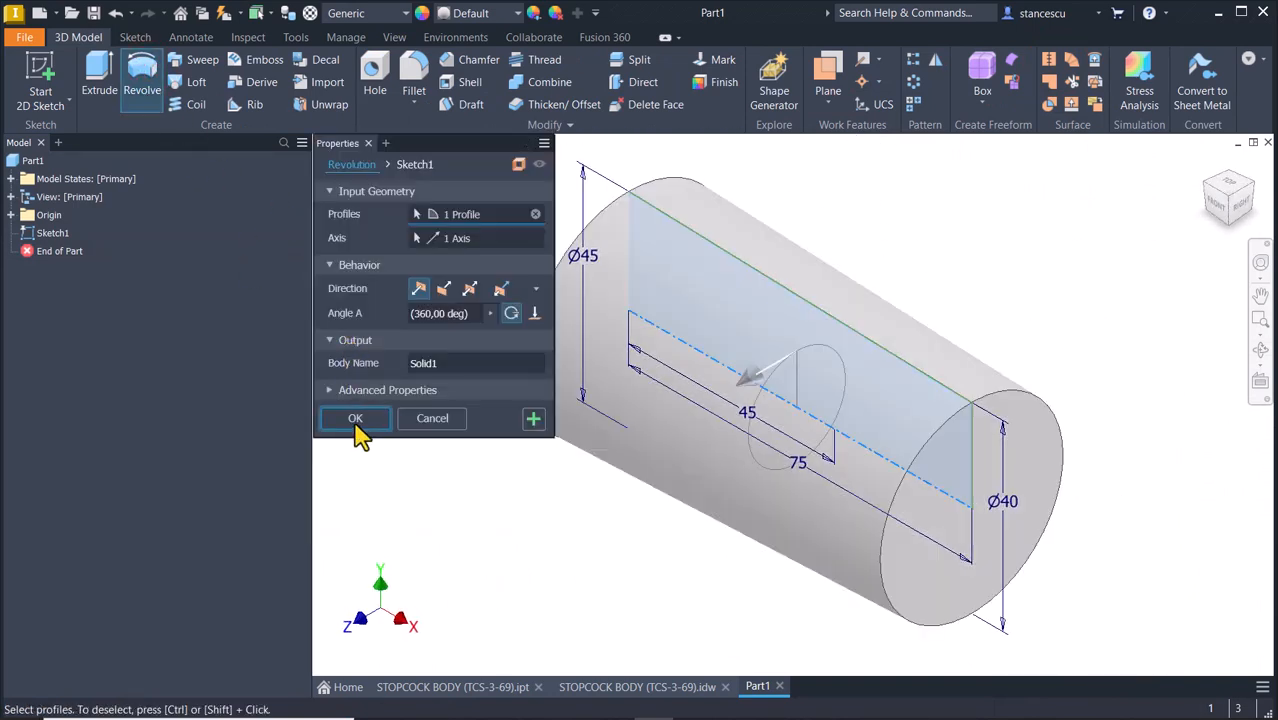
left_click(355, 418)
key("F6")
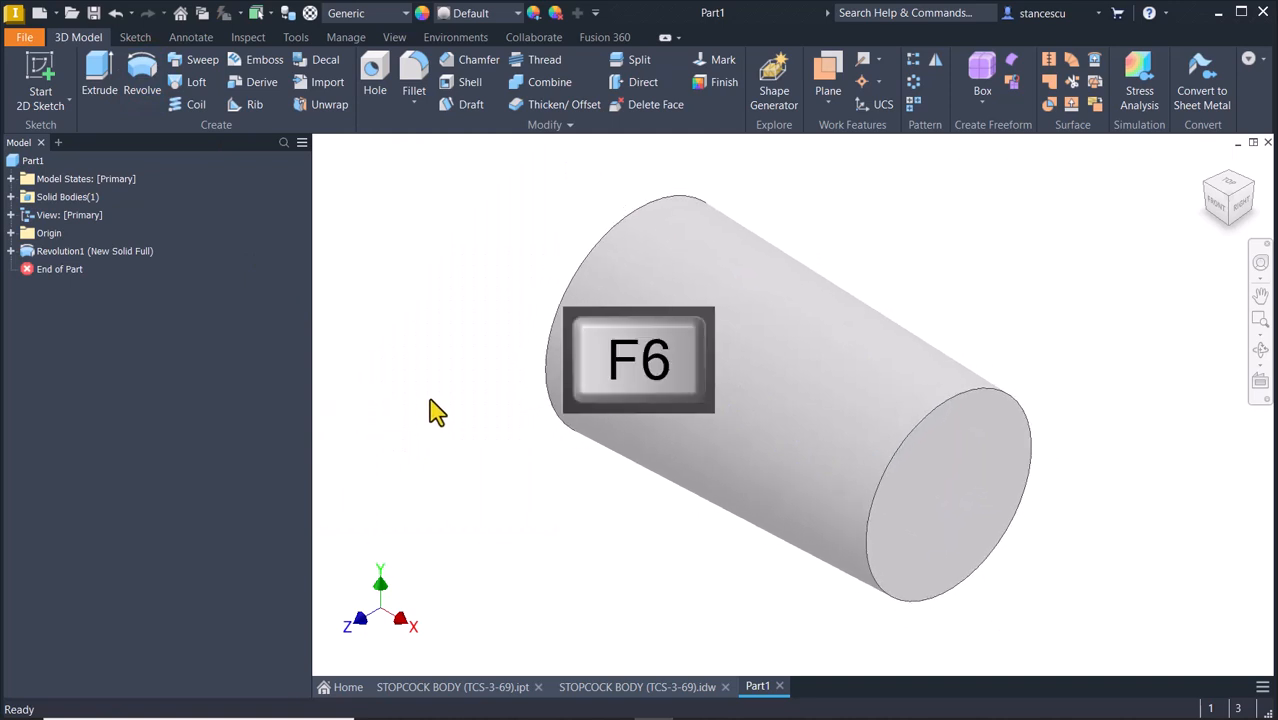
- Start a new sketch on the origin's XY Plane and slice the barrel's graphics at that plane
left_click(11, 233)
left_click(44, 287)
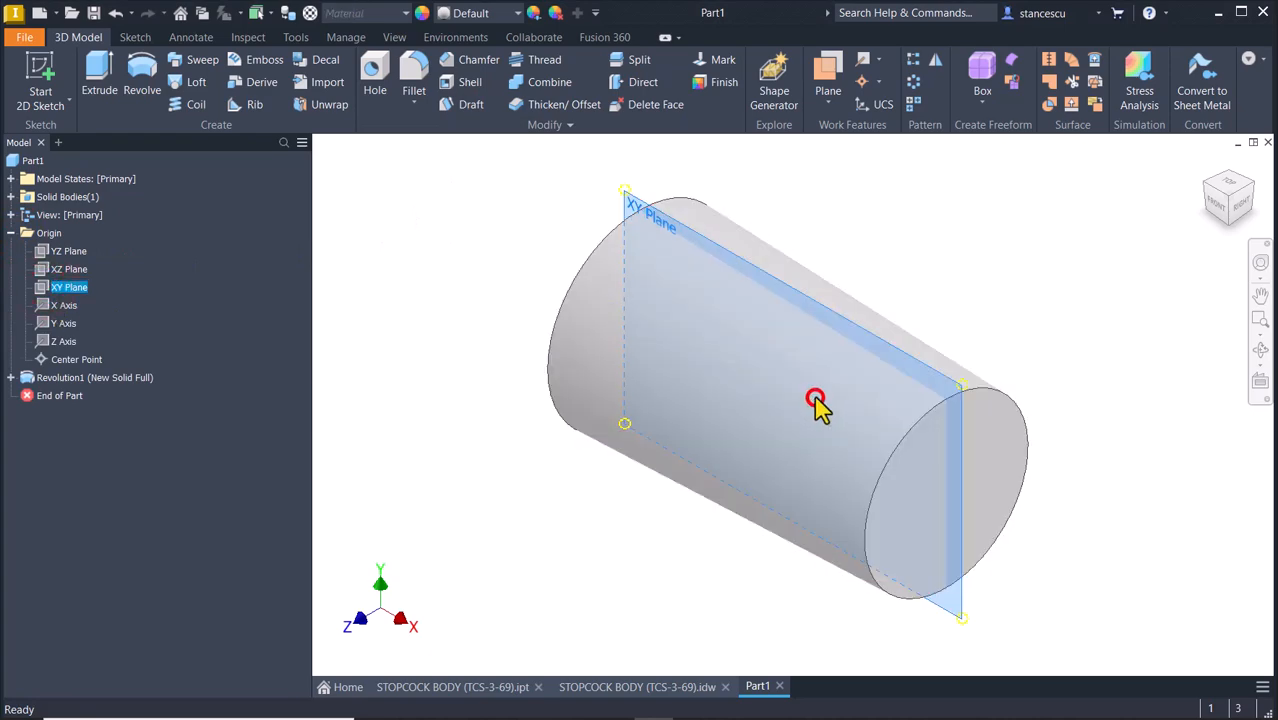
left_click(815, 400)
key("F7")
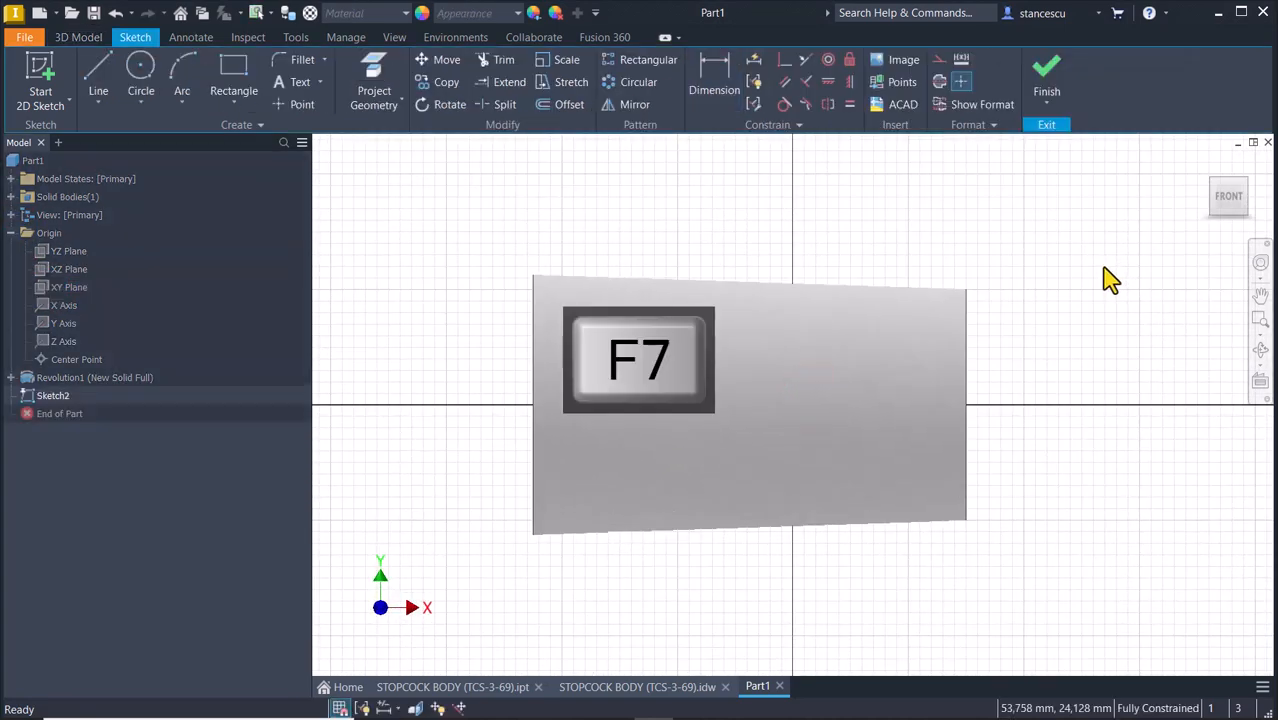
key("Home")
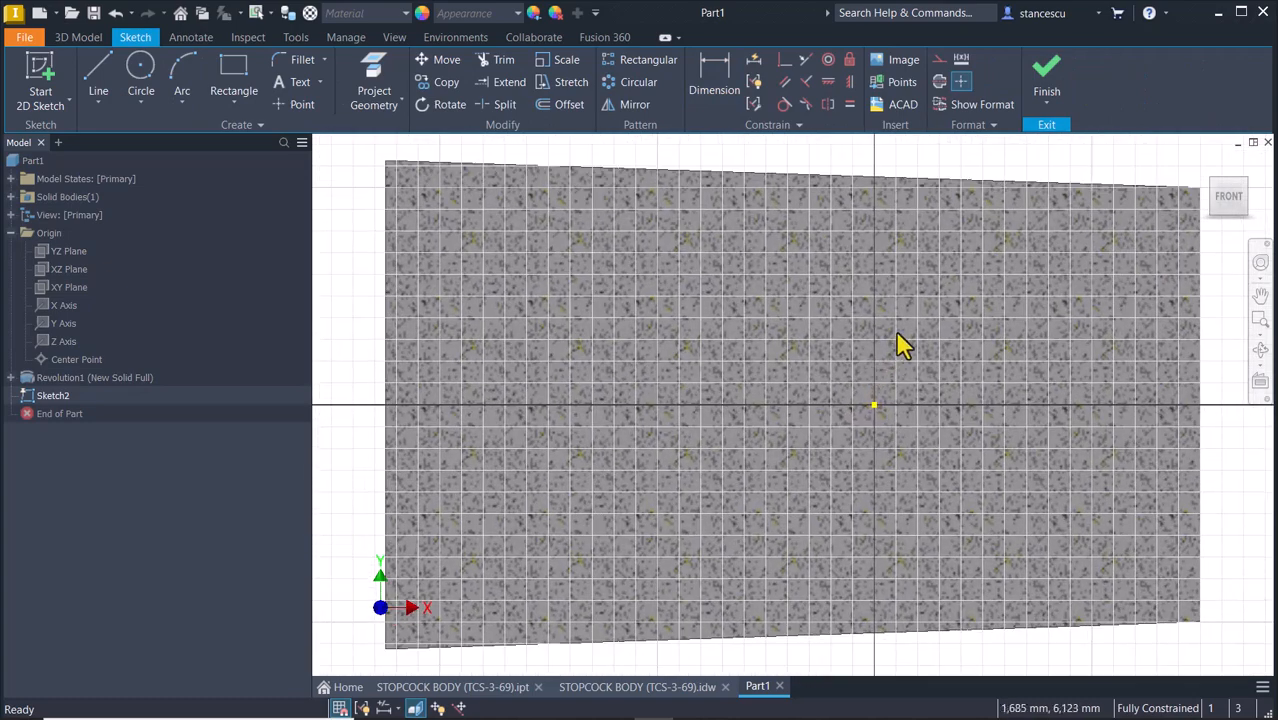
scroll(897, 345, "down", 3)
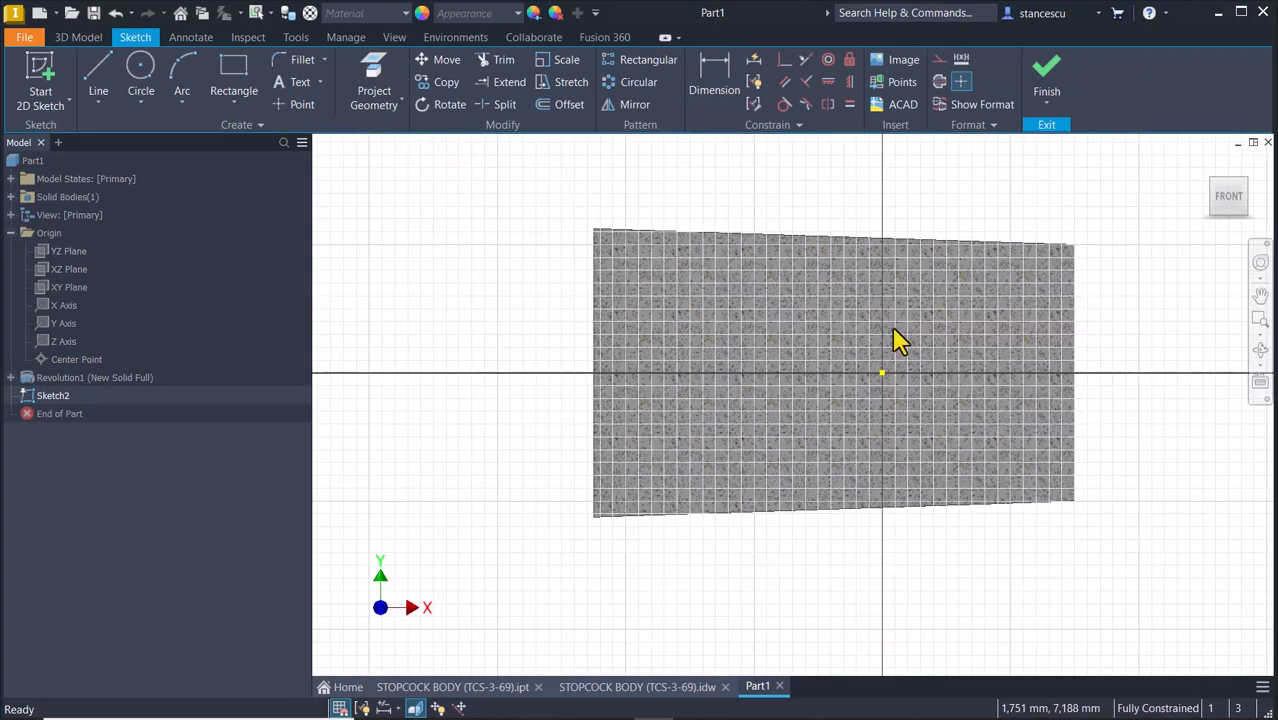
- Draw a nearly vertical line 90 mm long from above the barrel down past it, just left of the origin
left_click(100, 80)
left_click(848, 164)
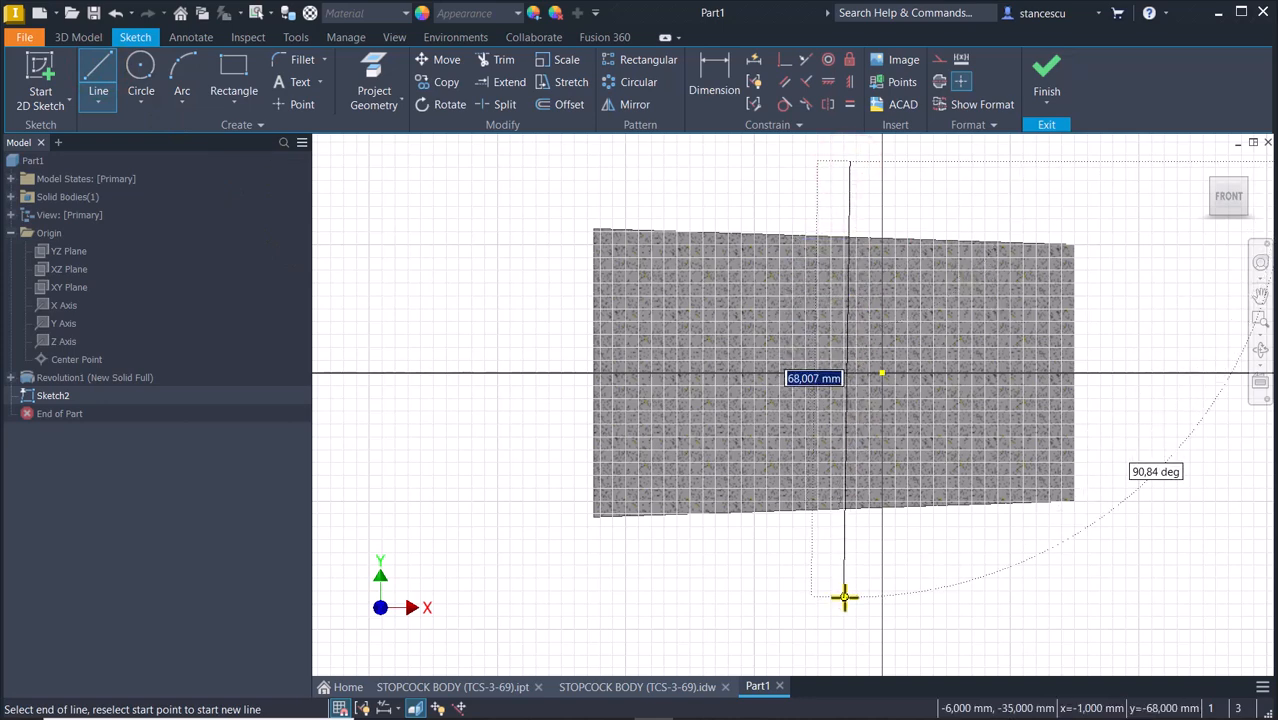
type("9")
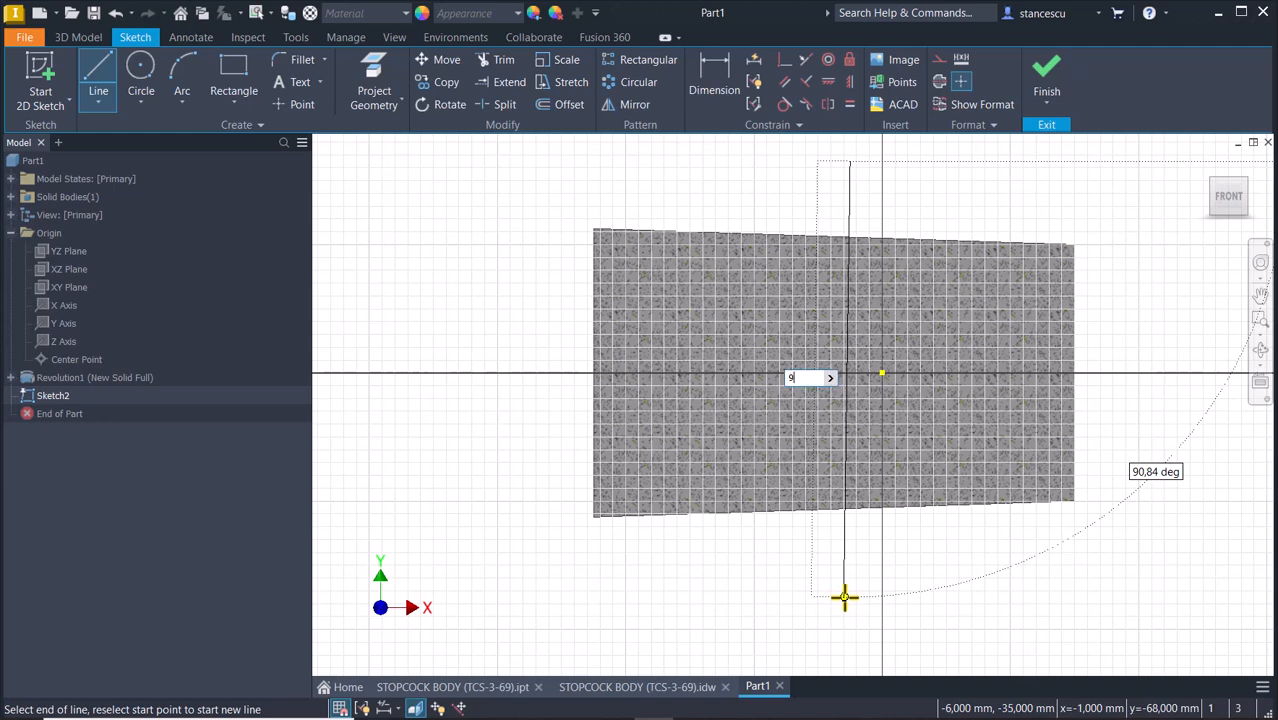
type("0")
key("Return")
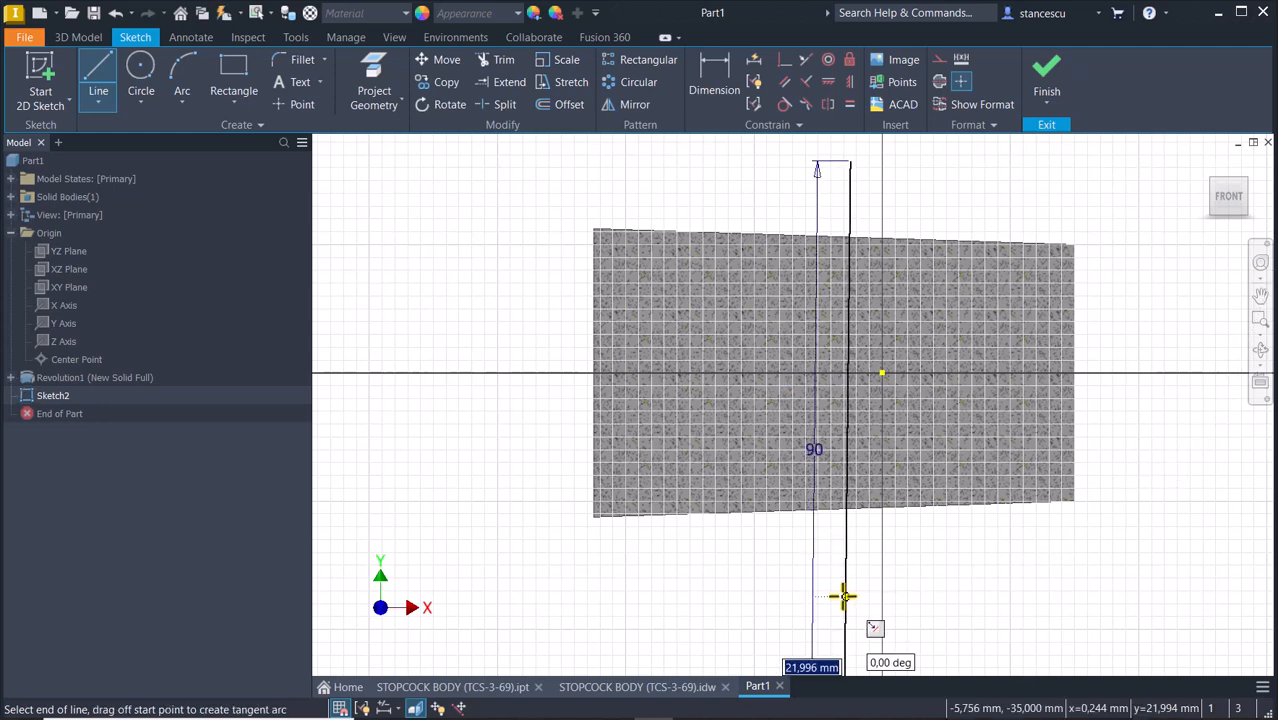
key("Escape")
key("Escape")
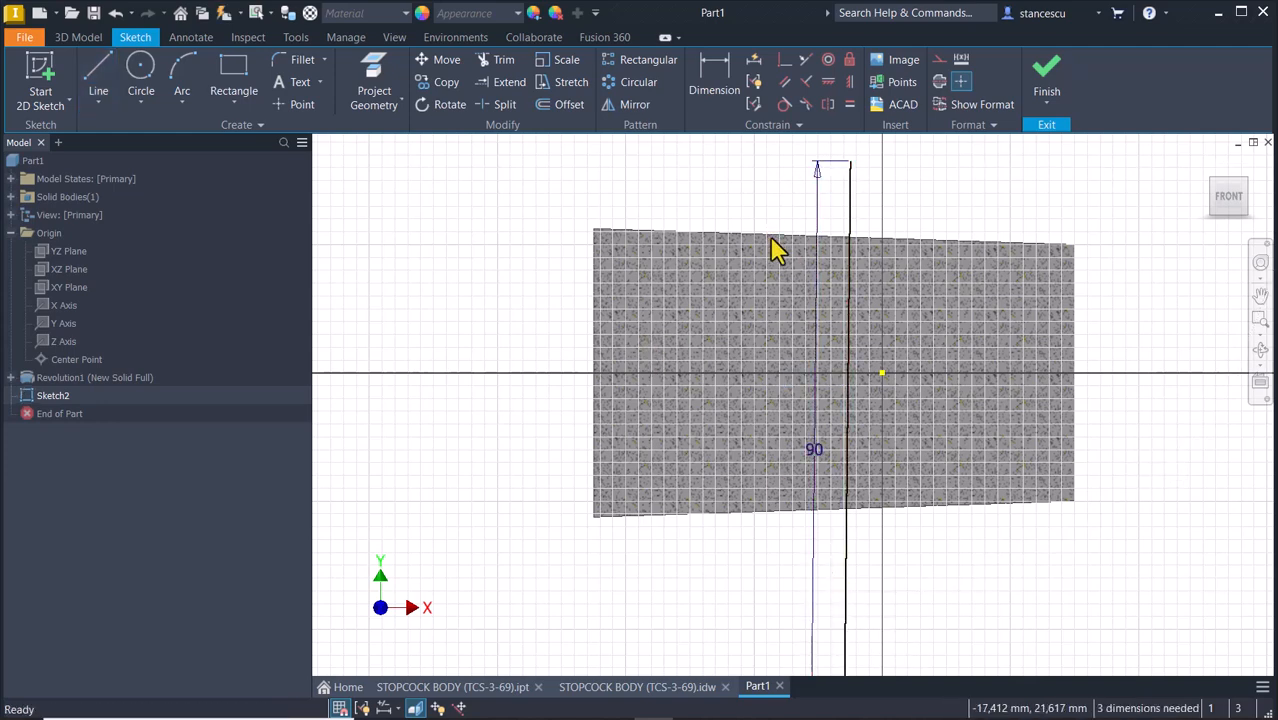
- Constrain the 90 mm line to vertical and make its midpoint coincident with the origin
left_click(850, 82)
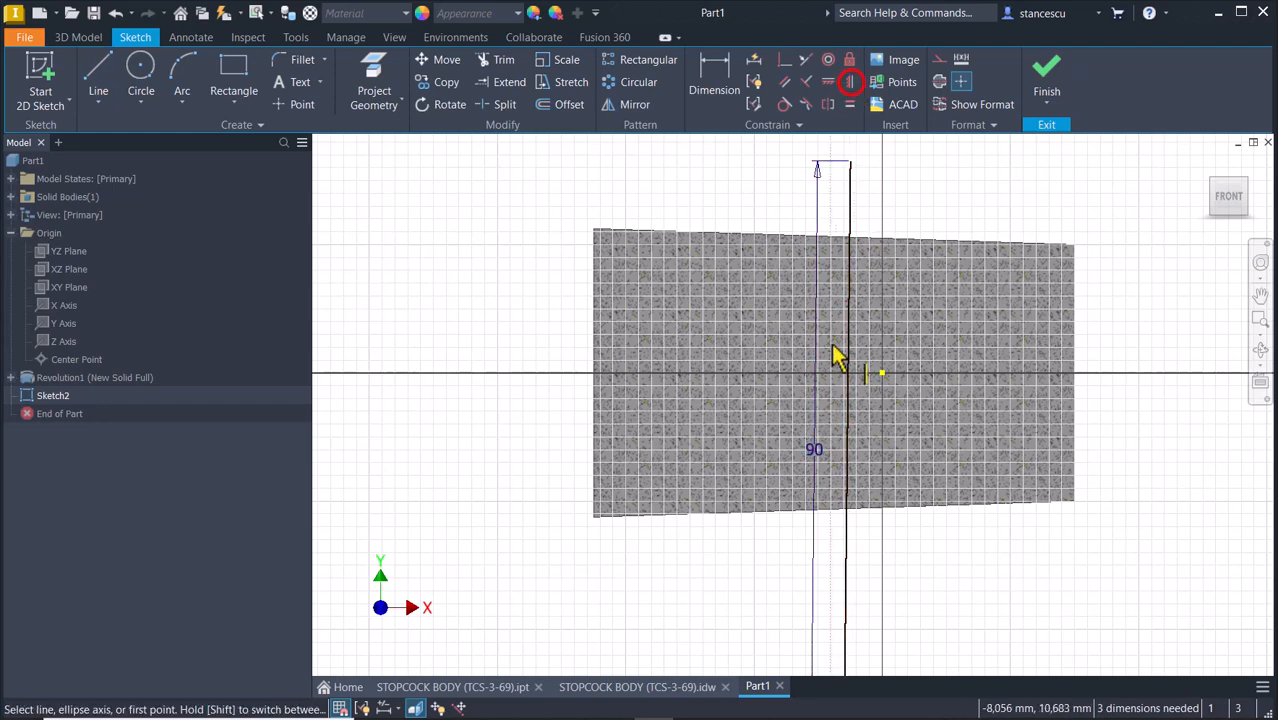
left_click(848, 533)
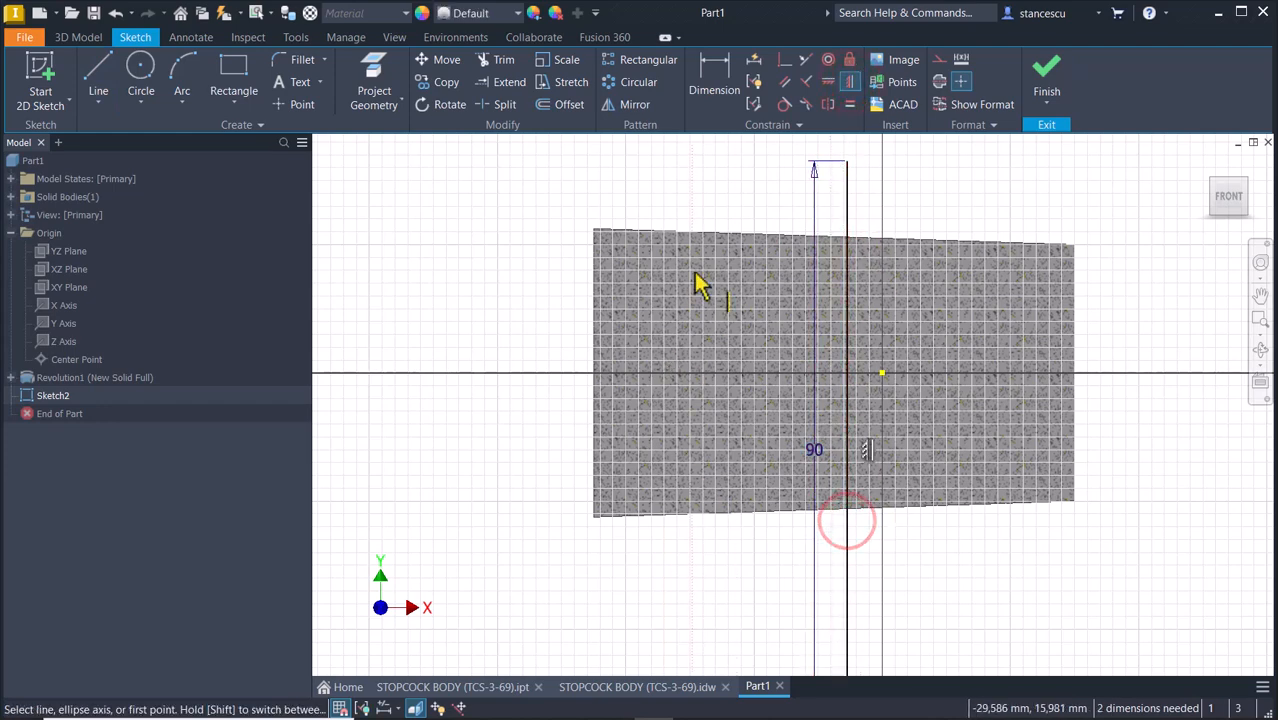
left_click(785, 60)
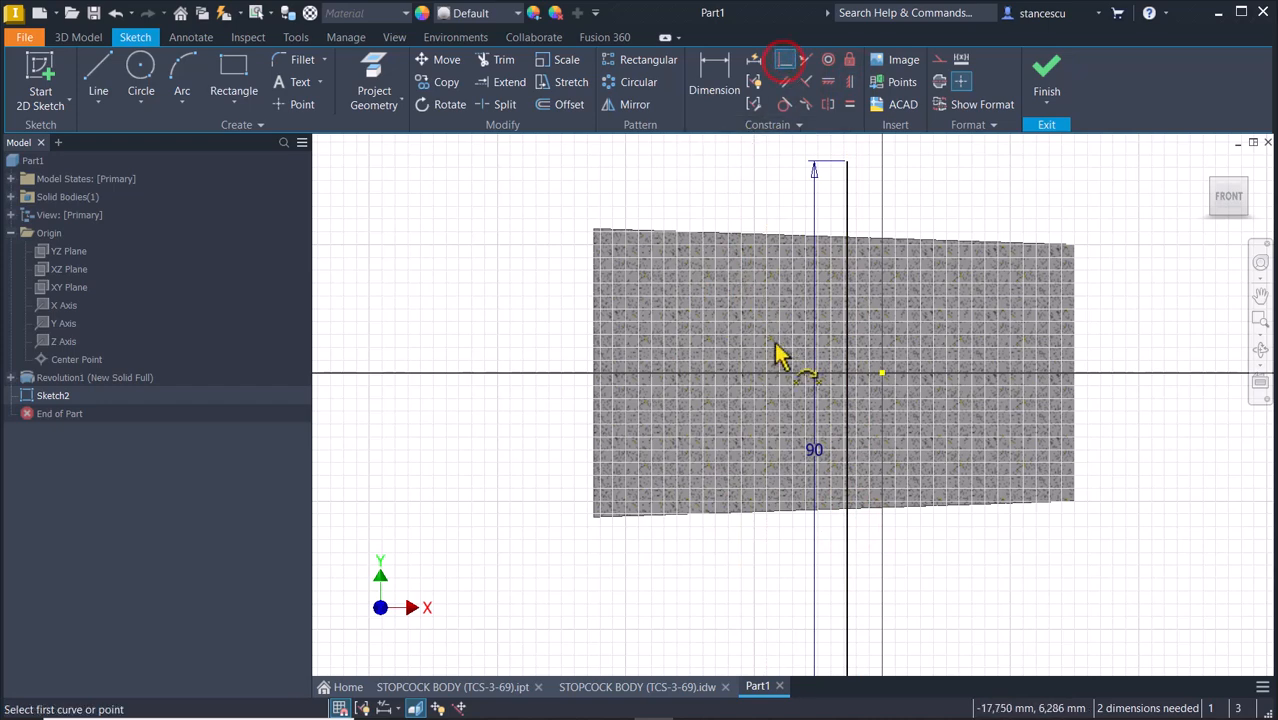
left_click(846, 450)
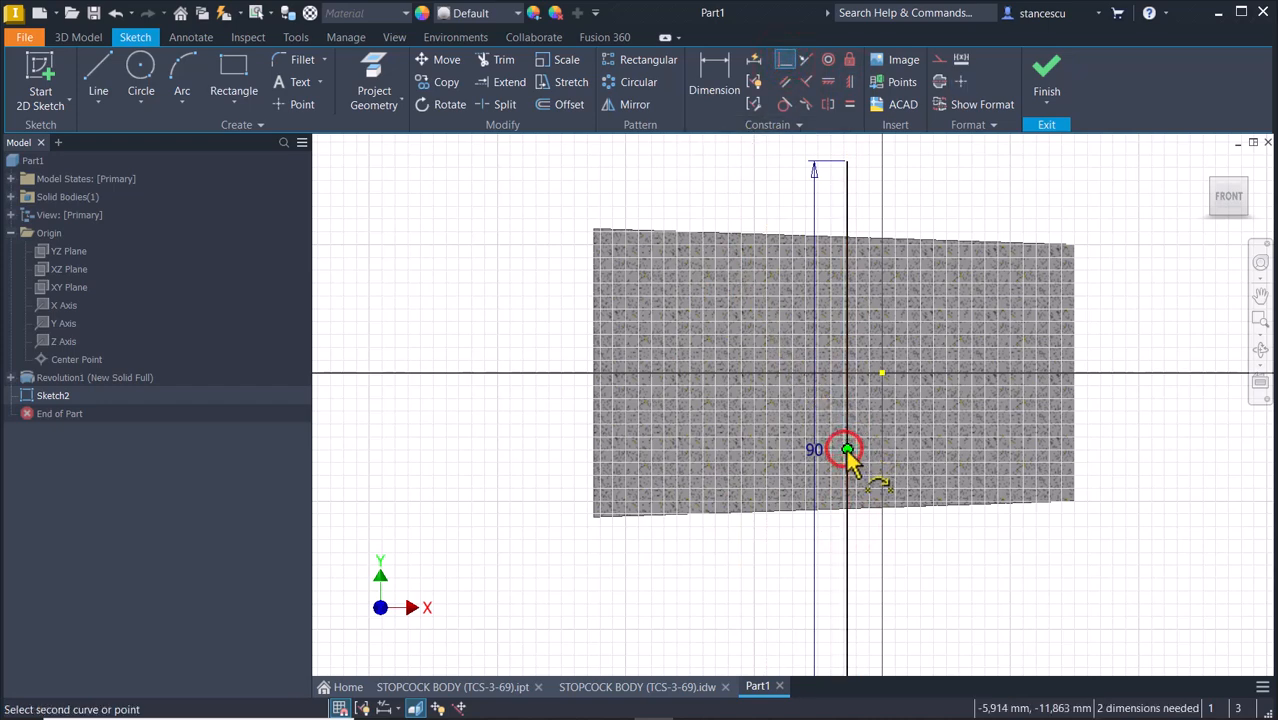
left_click(881, 375)
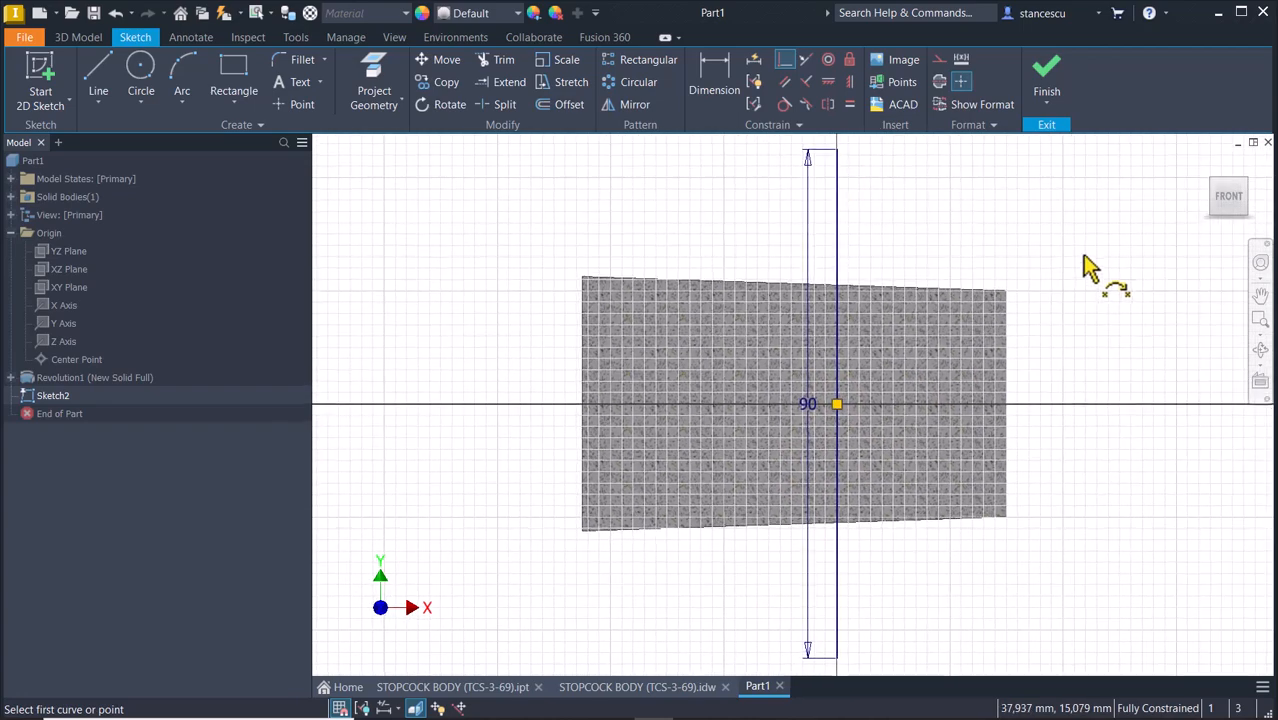
key("Escape")
- Convert the vertical line to a centerline and move its 90 mm dimension to the right of the barrel
left_click_drag(865, 215, 824, 245)
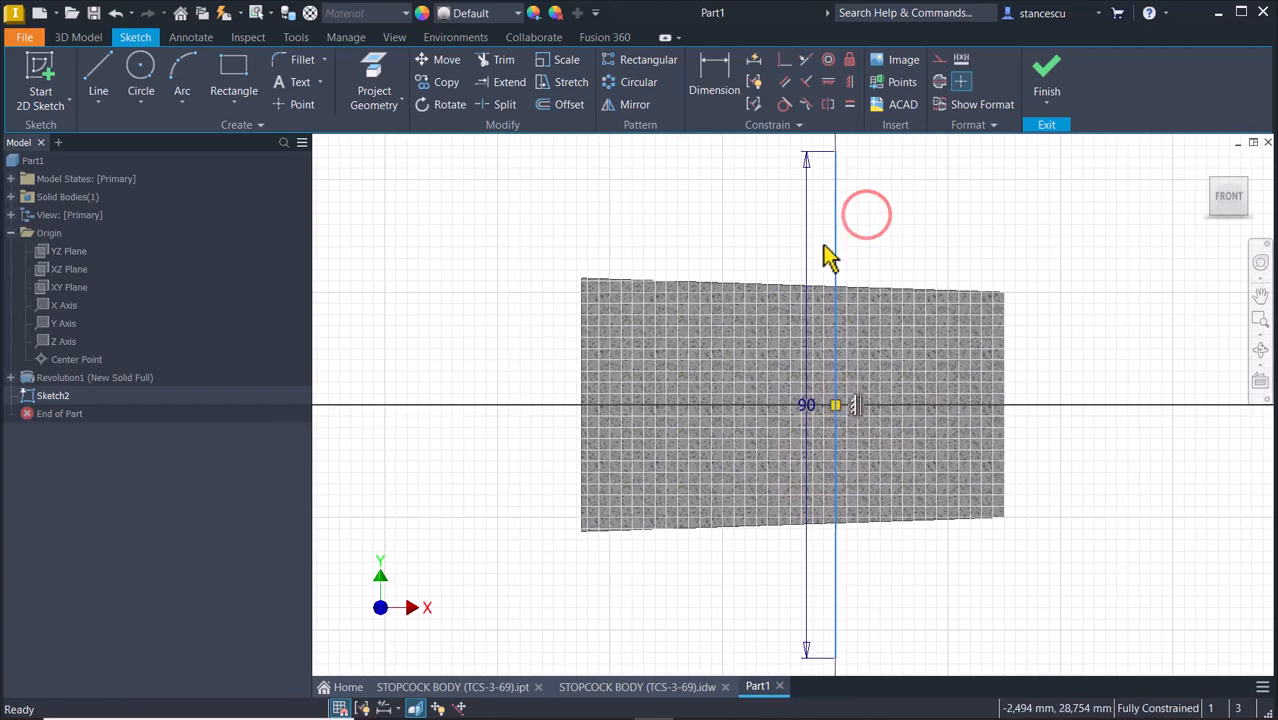
left_click(940, 84)
left_click(906, 204)
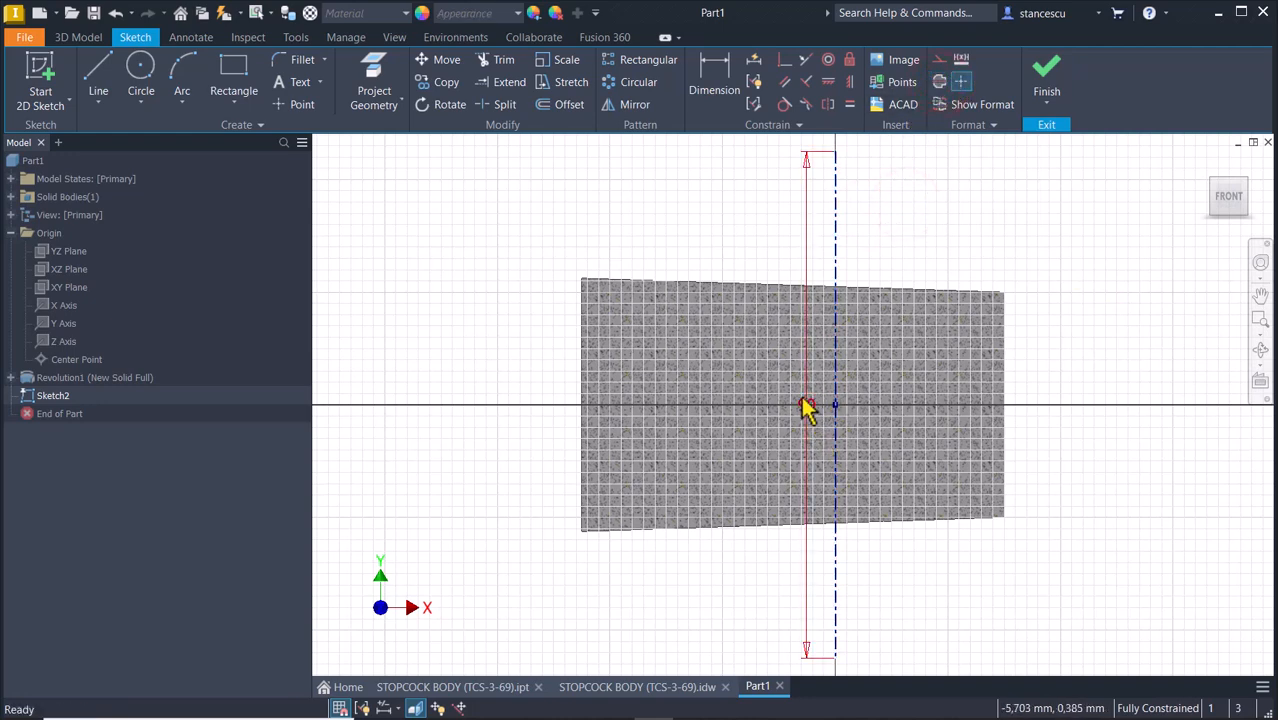
left_click_drag(806, 405, 1128, 410)
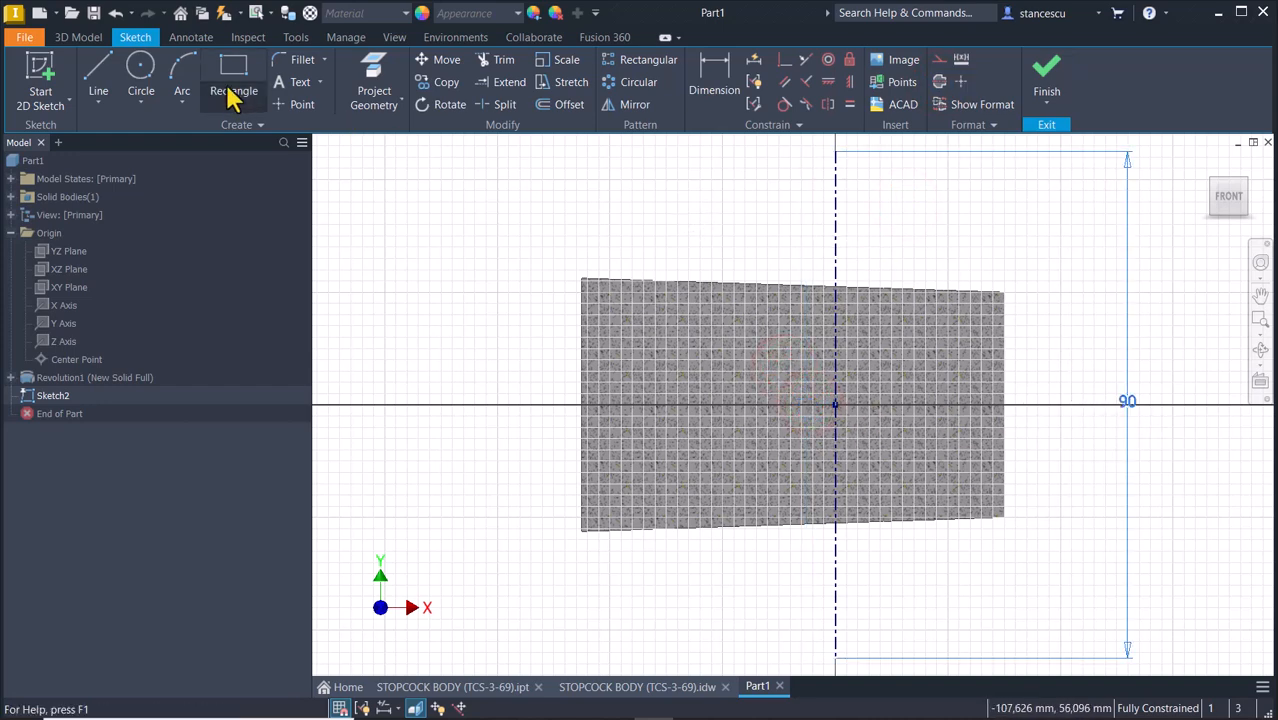
- Draw a flanged profile left of the centerline joining its two ends, with flanges about 36 mm wide stepping in about 20 mm to a long vertical
left_click(110, 72)
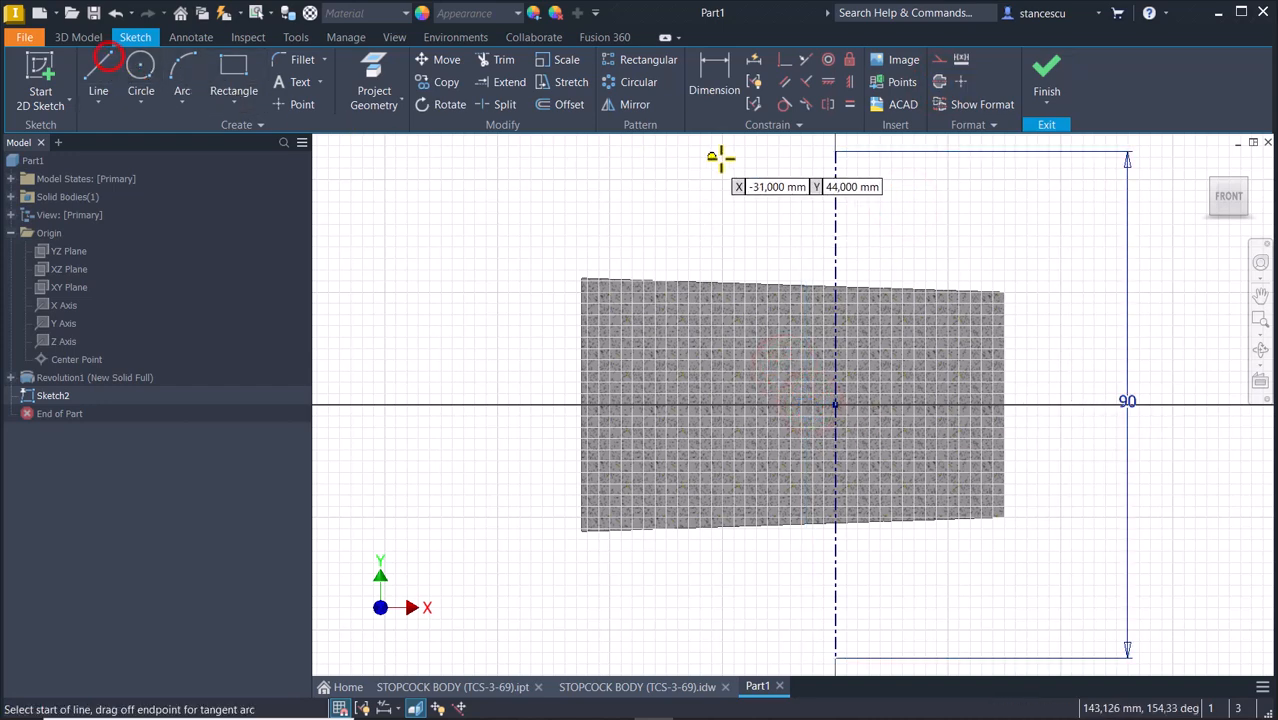
left_click(833, 152)
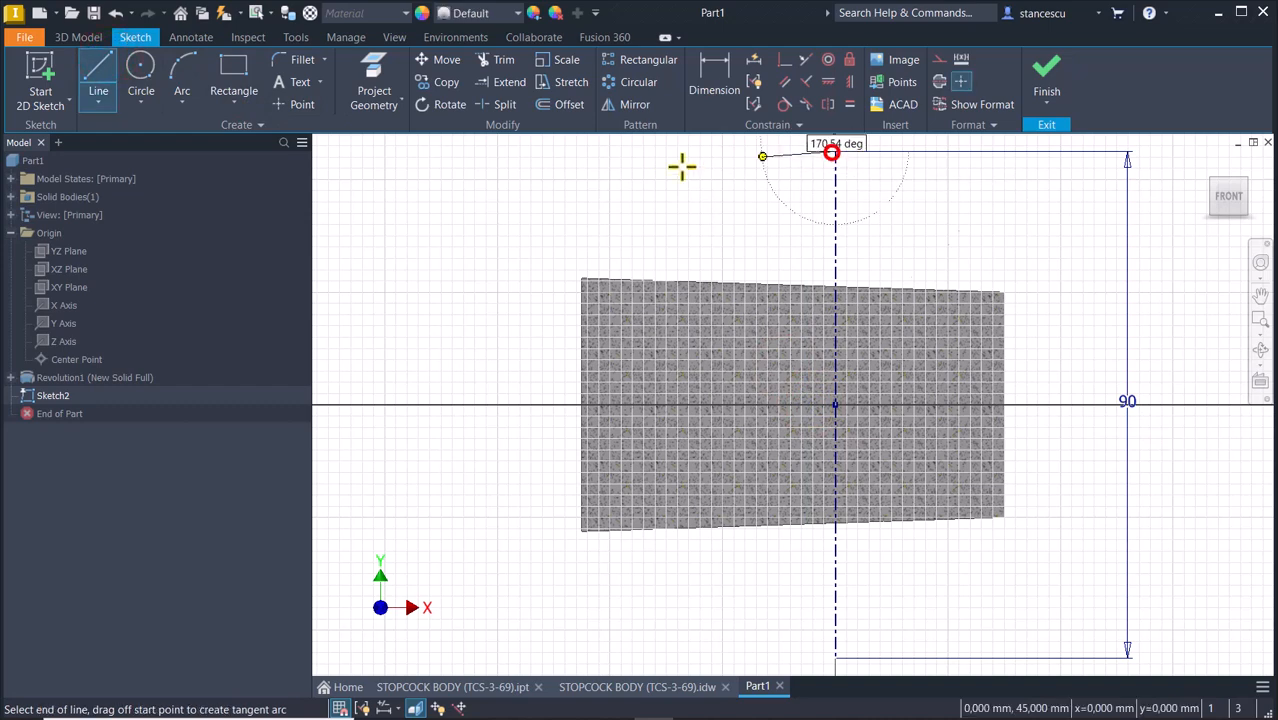
left_click(632, 151)
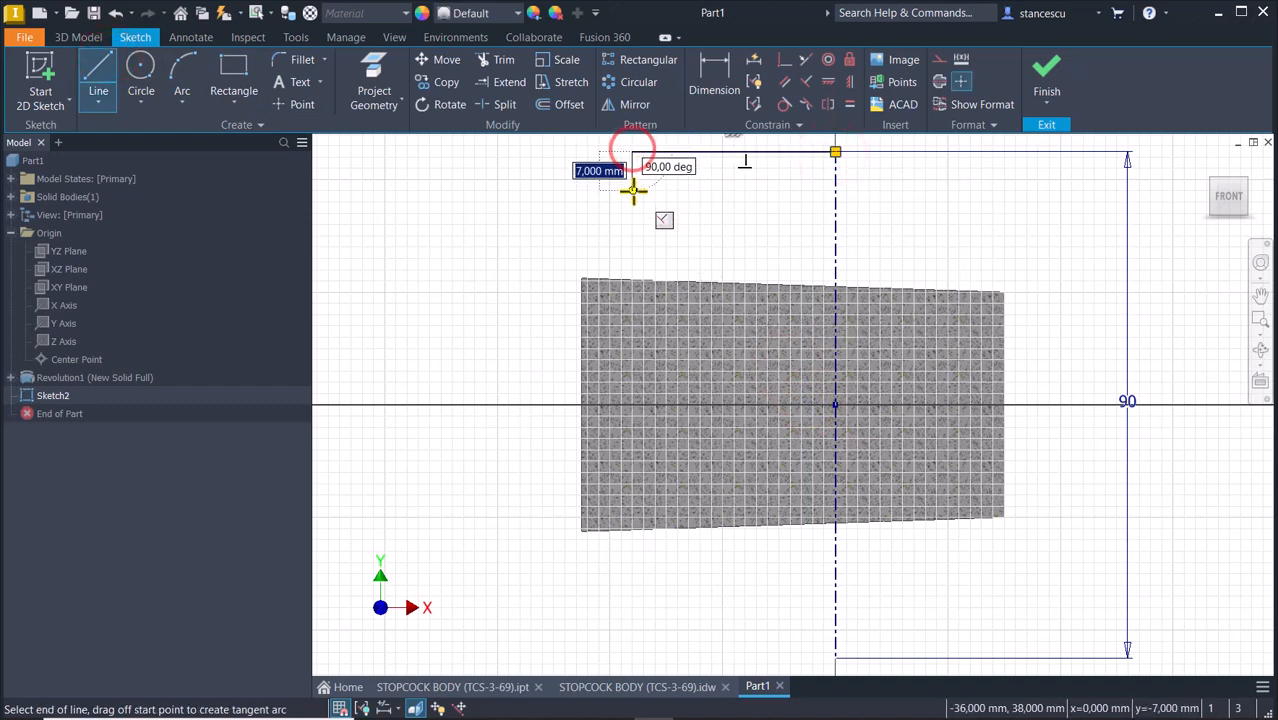
left_click(633, 195)
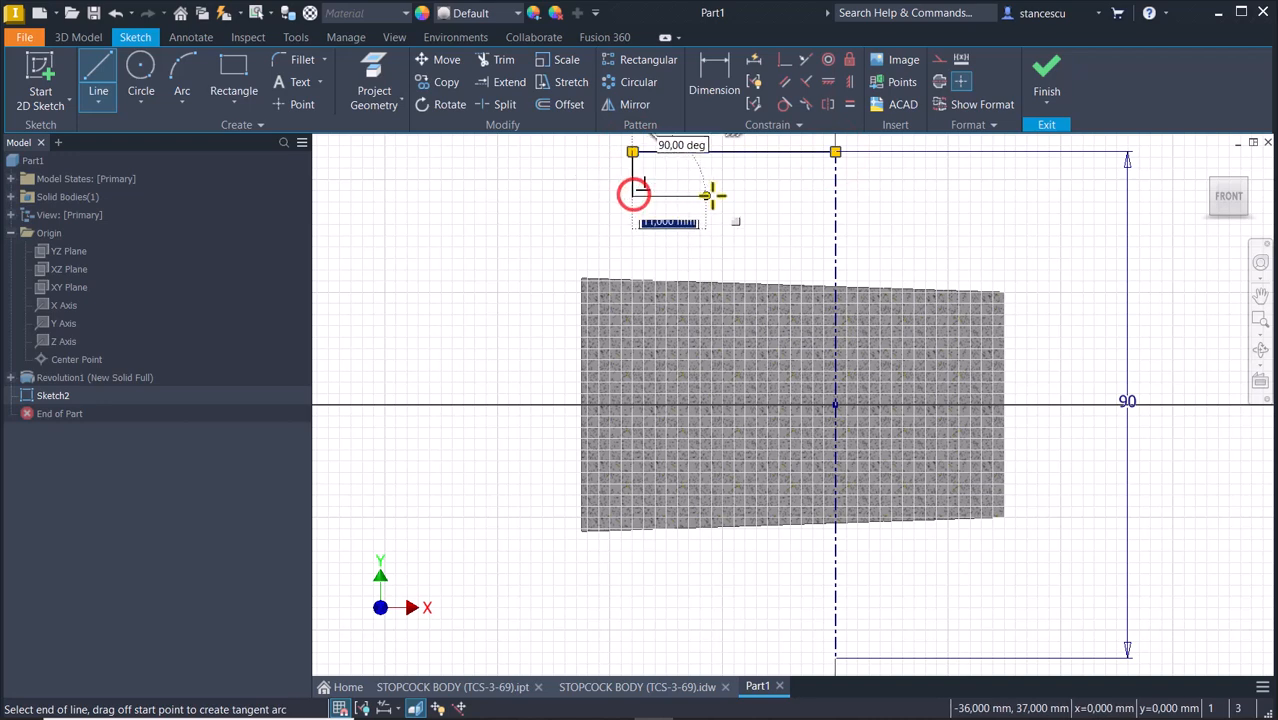
left_click(746, 195)
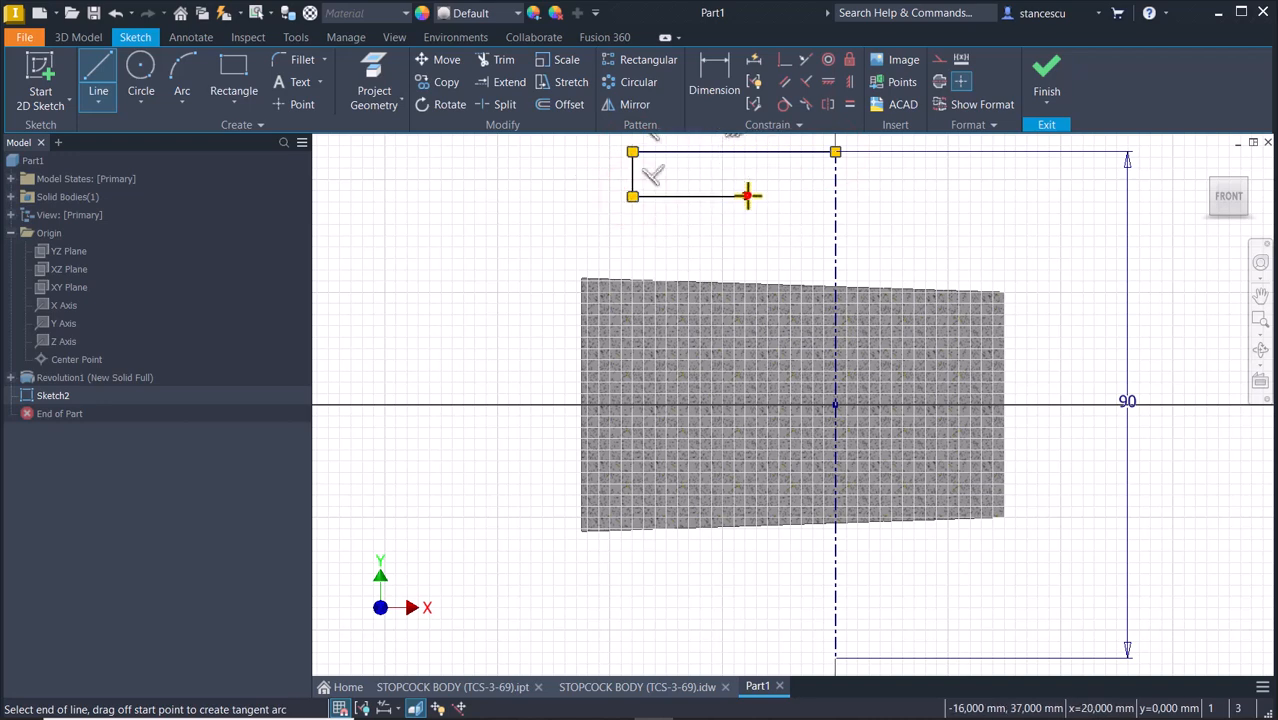
left_click(743, 550)
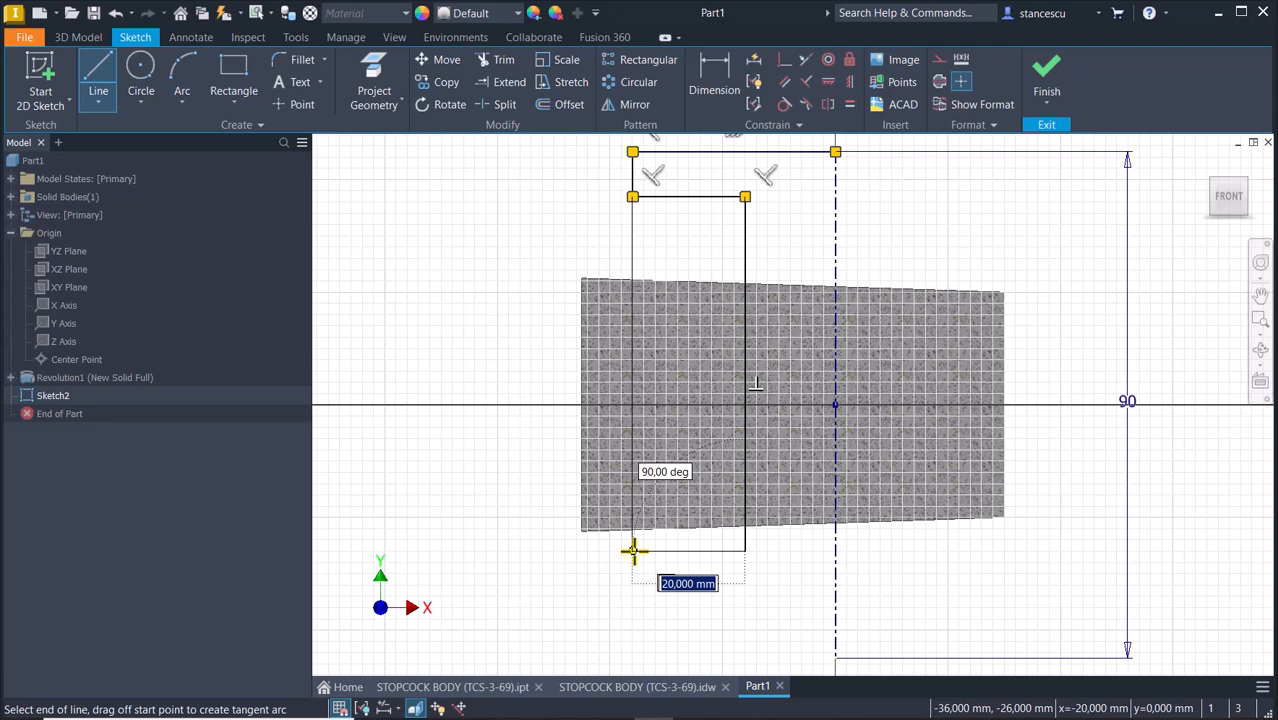
left_click(632, 550)
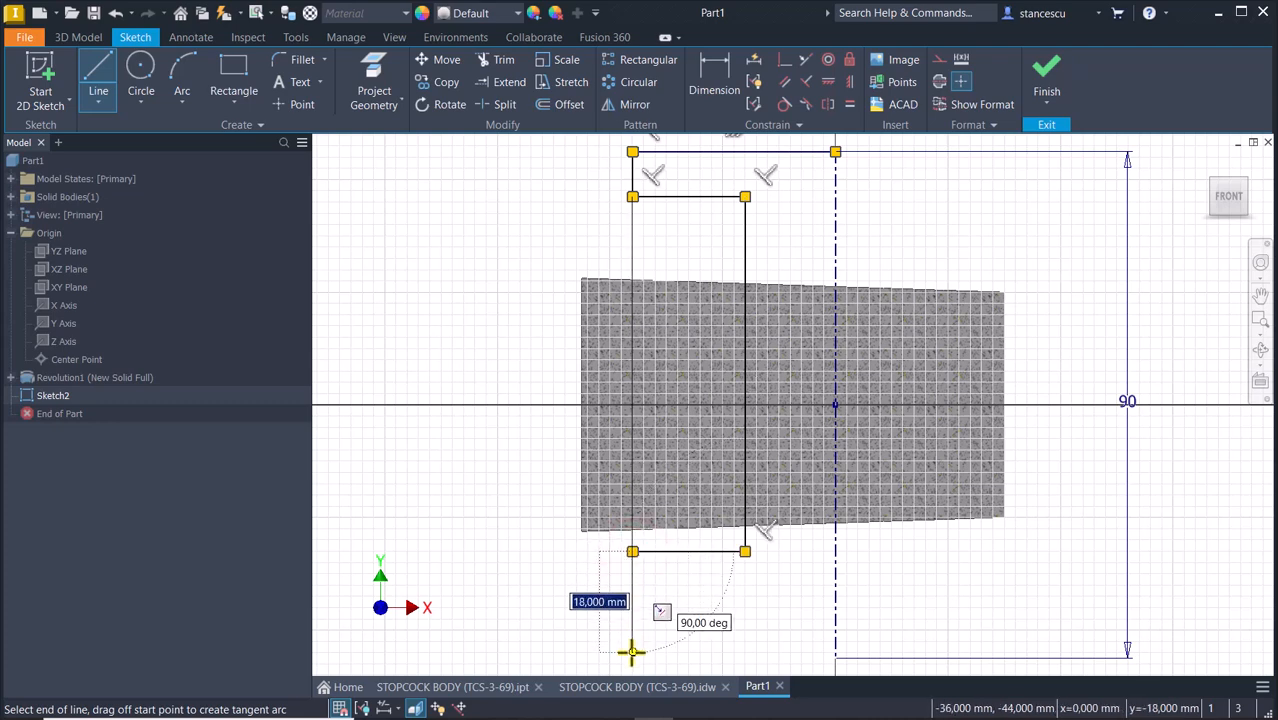
left_click(632, 657)
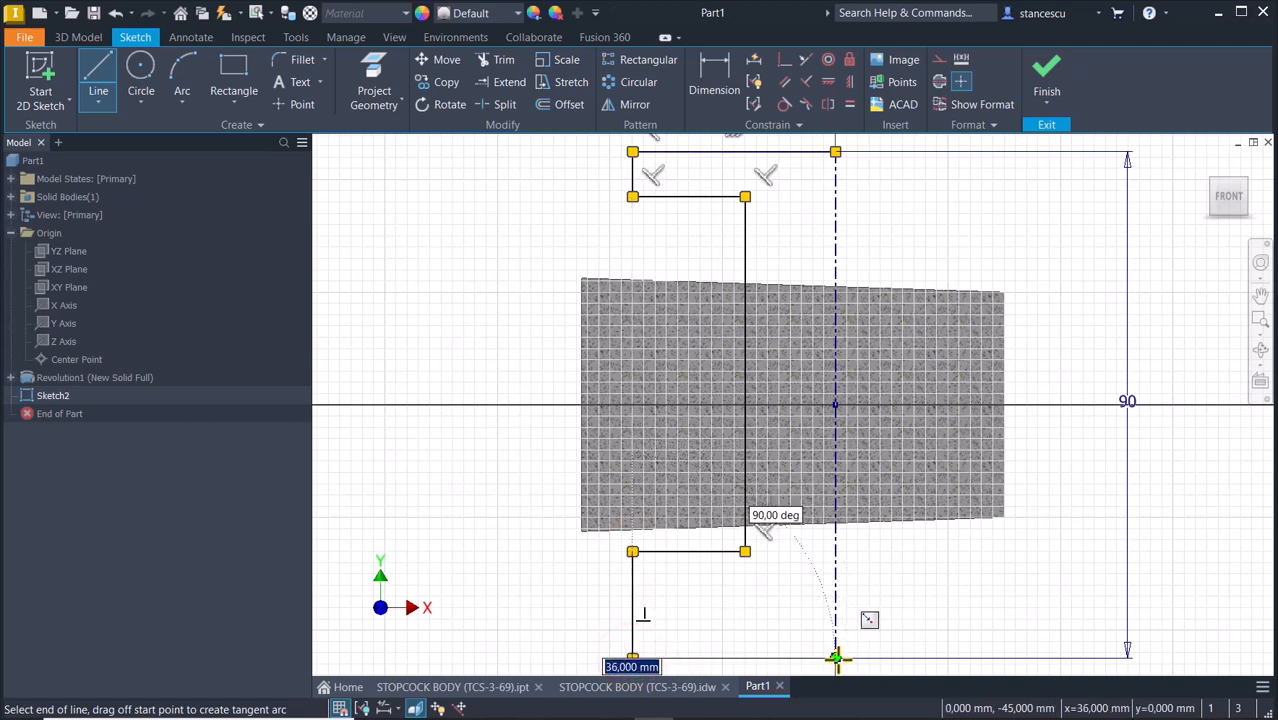
left_click(836, 657)
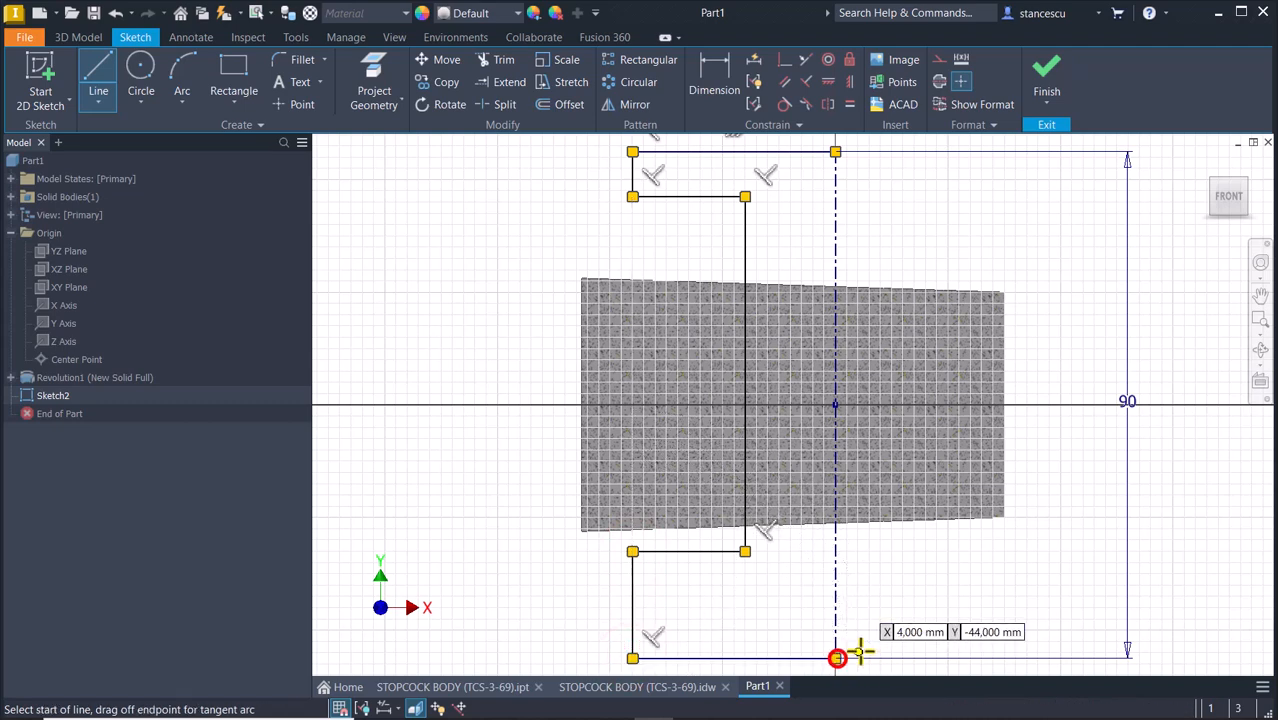
- Make the outer verticals of the upper and lower flanges equal in length
left_click(850, 104)
left_click(632, 167)
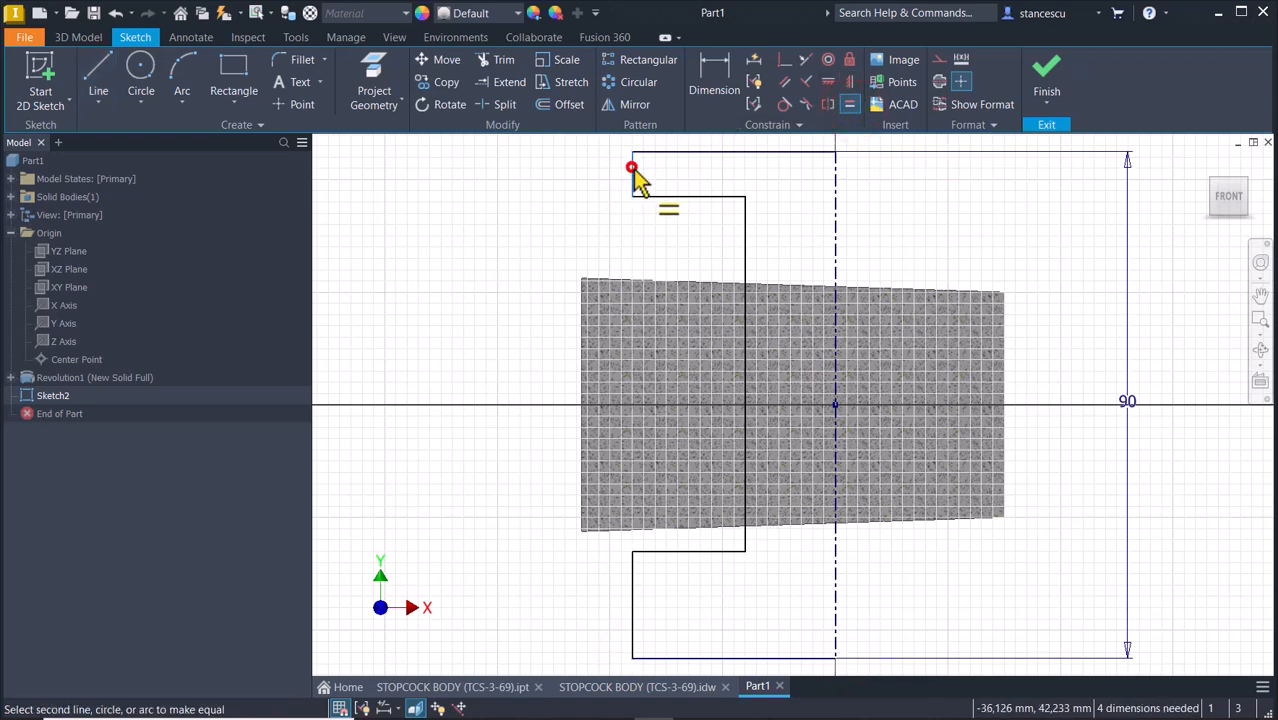
left_click(632, 581)
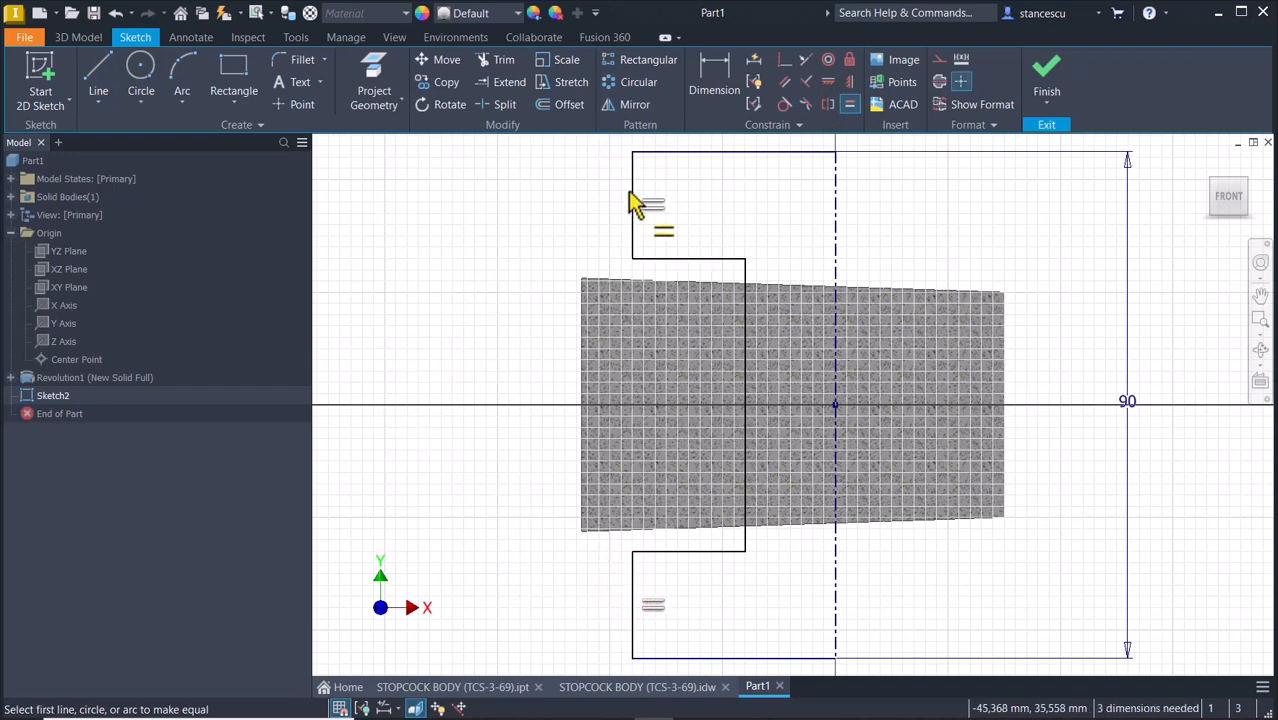
- Dimension the upper flange's thickness as 10 mm, placed left of the profile
left_click(718, 88)
left_click(631, 186)
left_click(553, 197)
type("10")
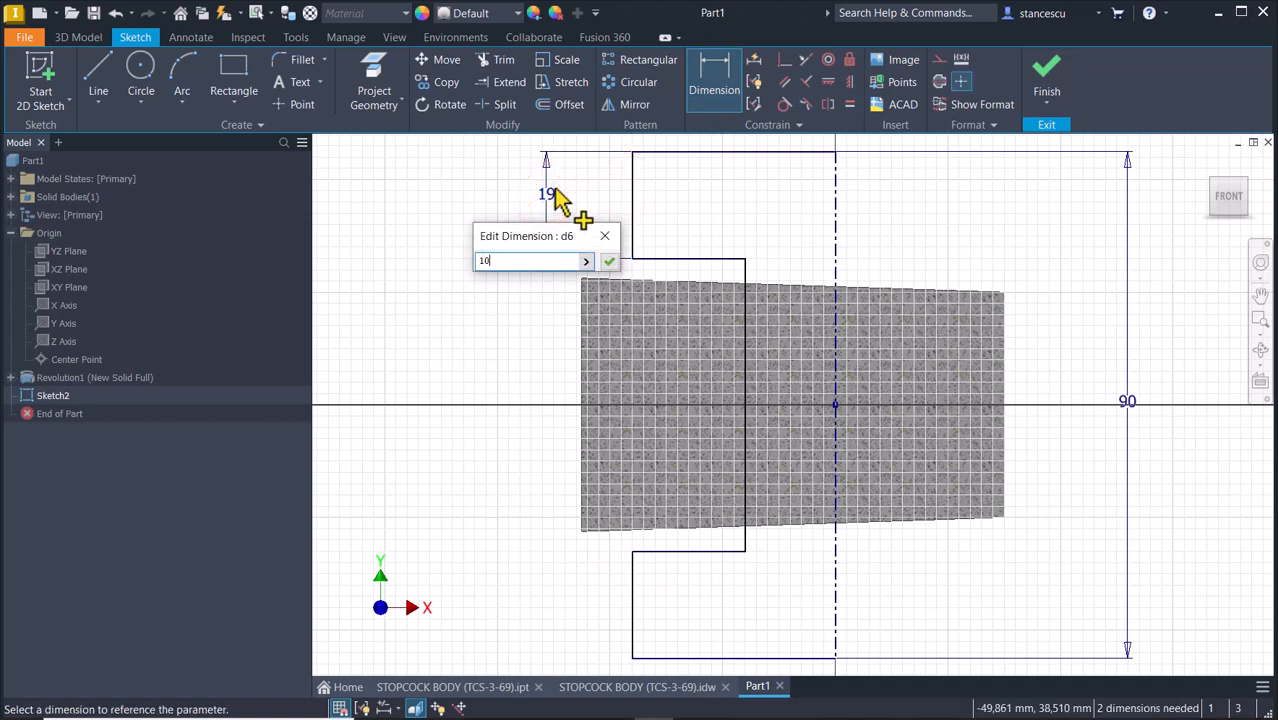
key("Return")
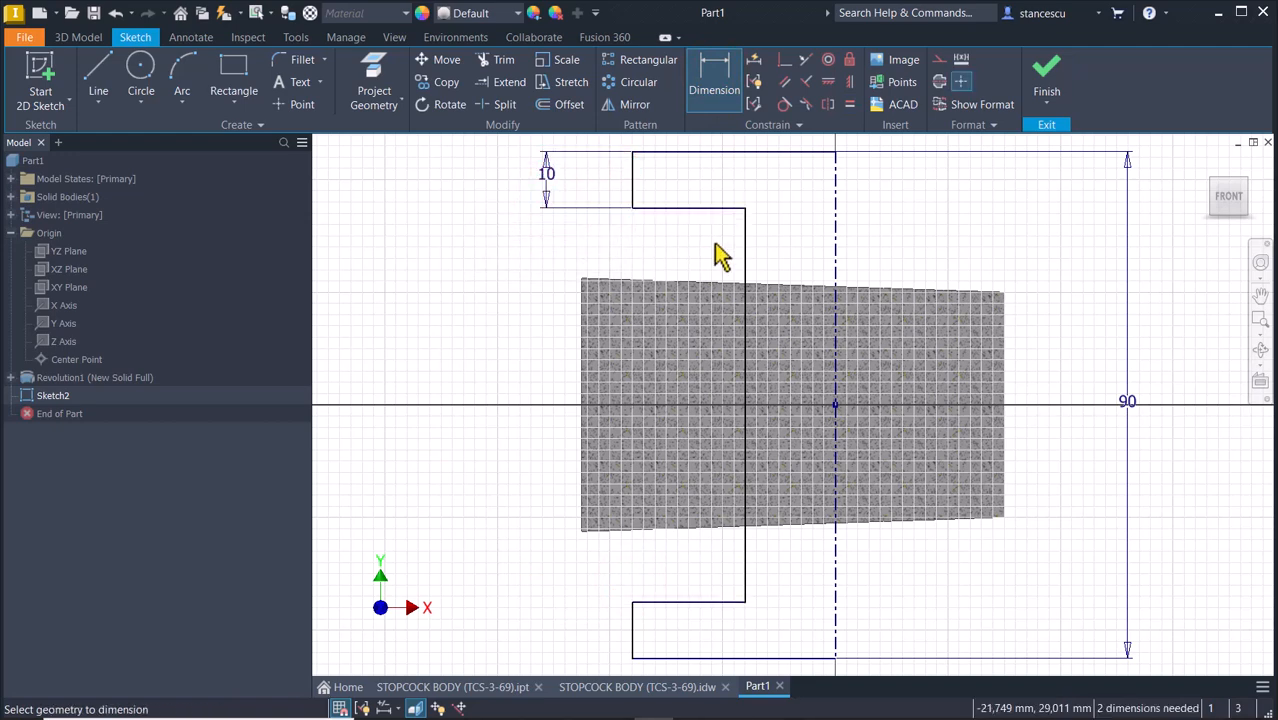
- Dimension the long inner vertical about the centerline as a 33 mm diameter, placed between the upper flange and the barrel
left_click(747, 251)
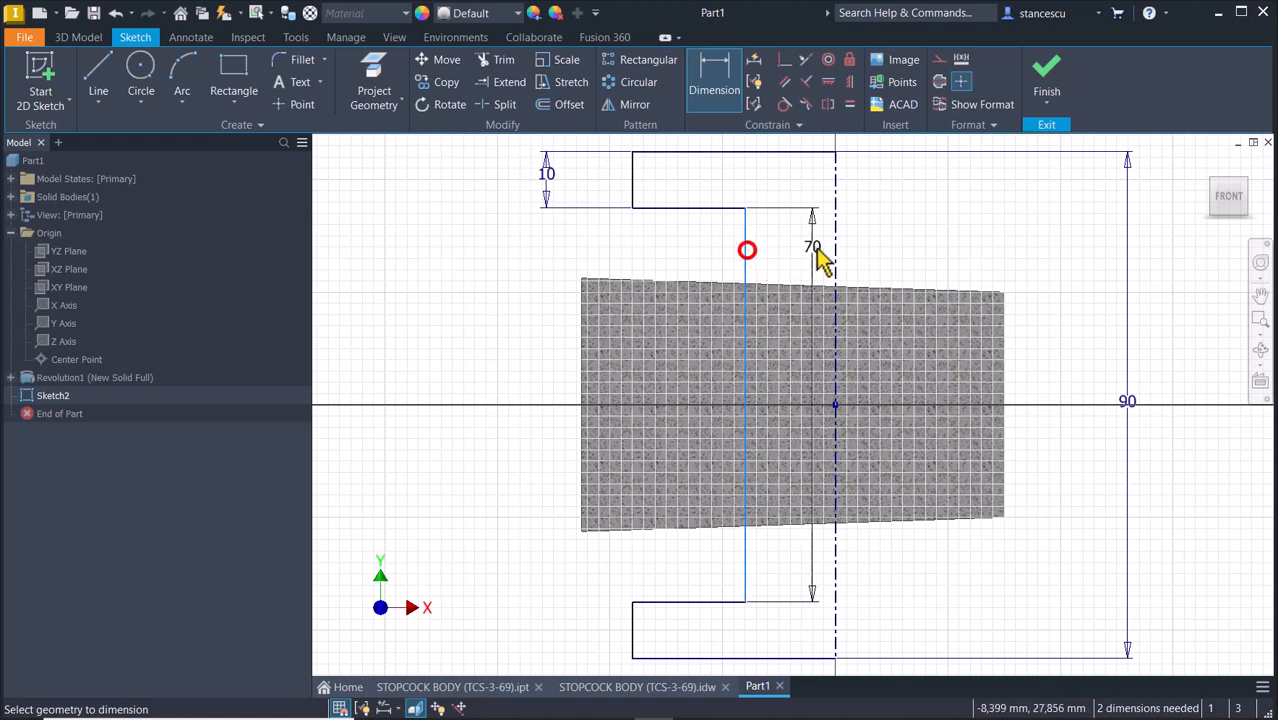
left_click(833, 251)
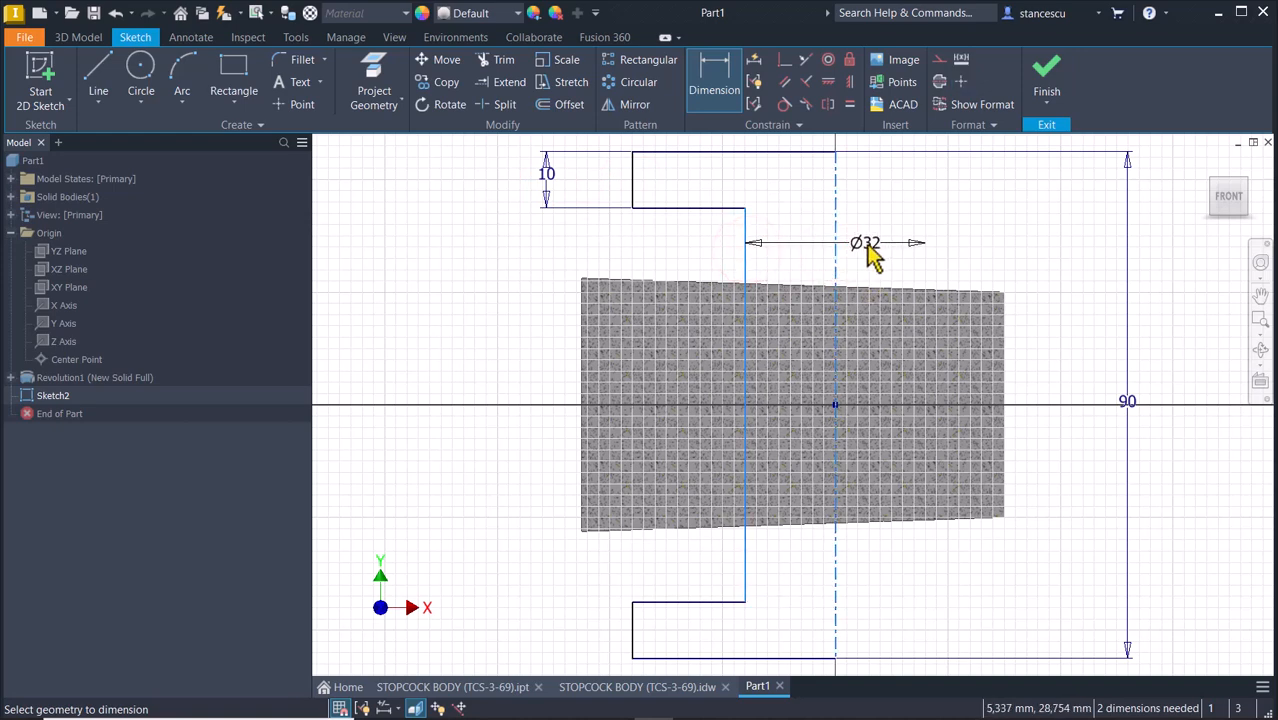
left_click(868, 254)
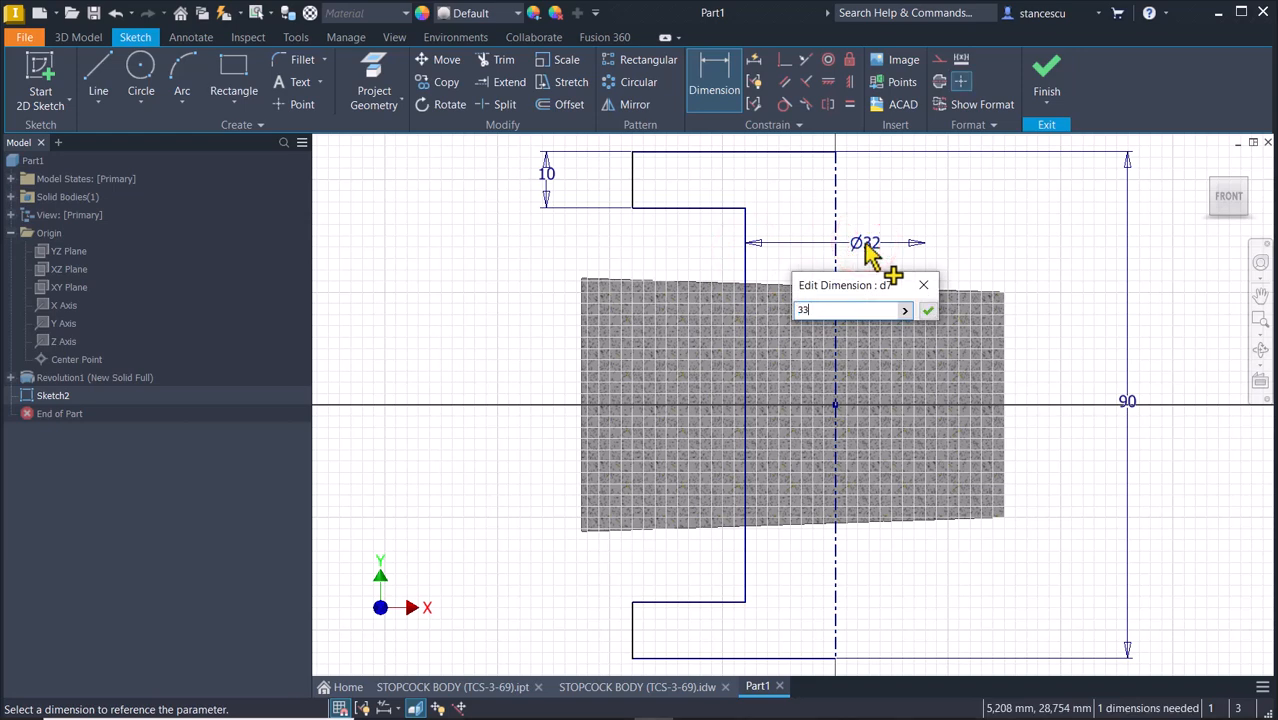
key("Return")
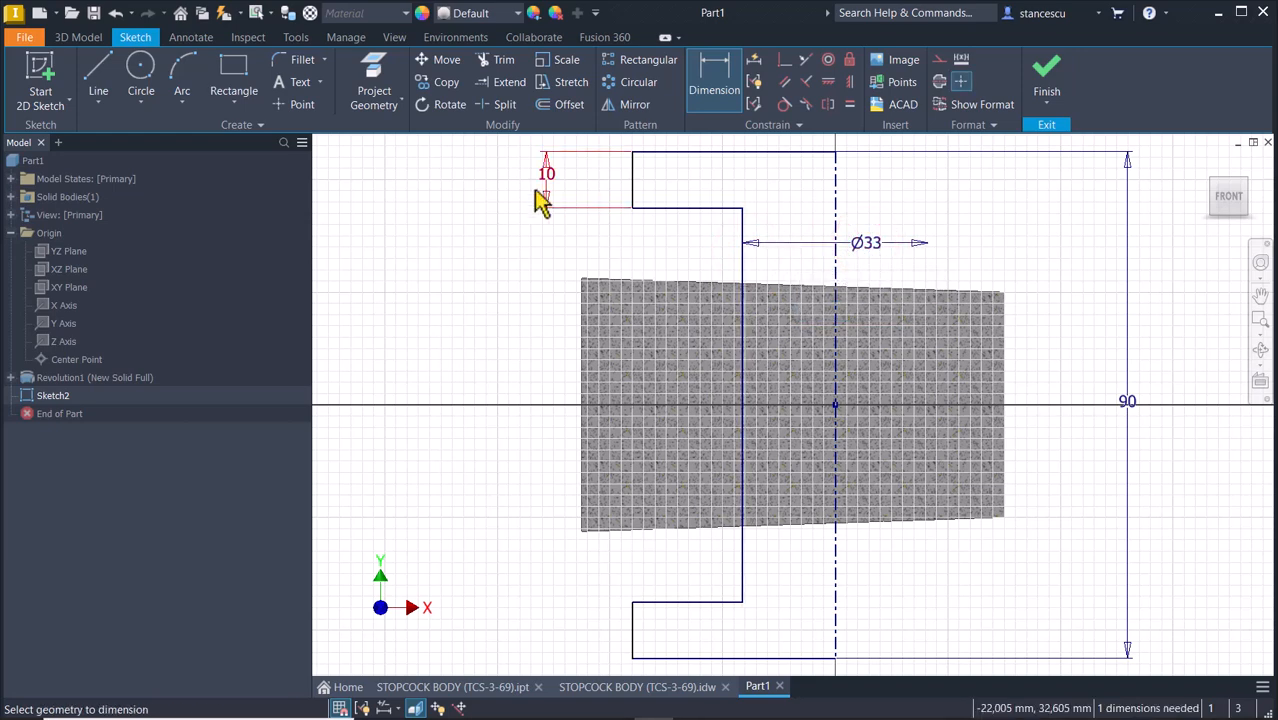
- Round the two inner corners where the flanges meet the long vertical with 5 mm sketch fillets
left_click(302, 62)
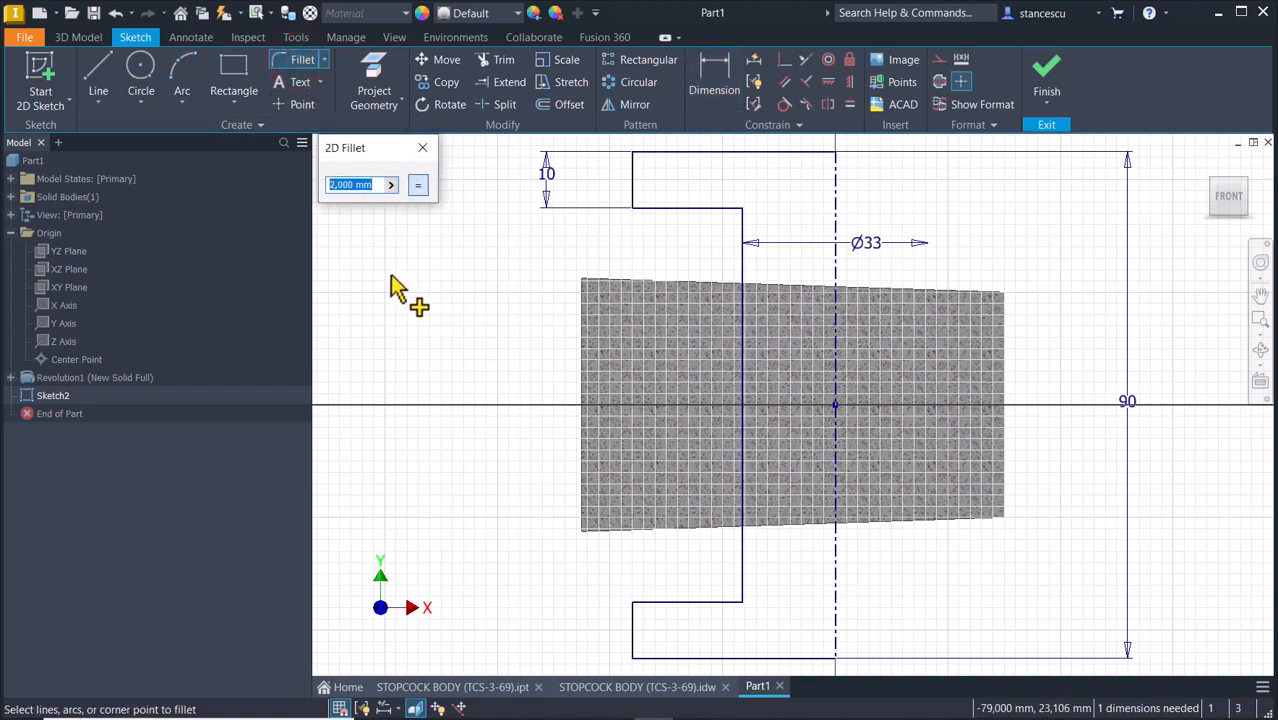
type("5")
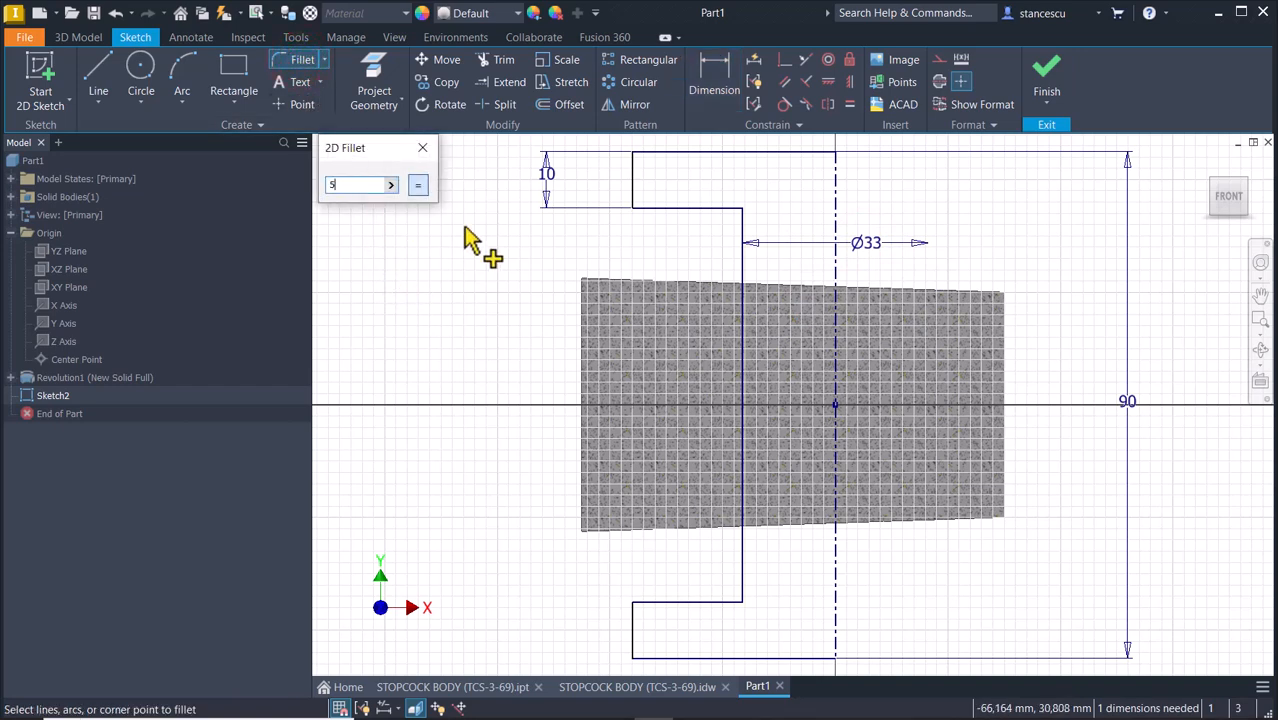
left_click(747, 218)
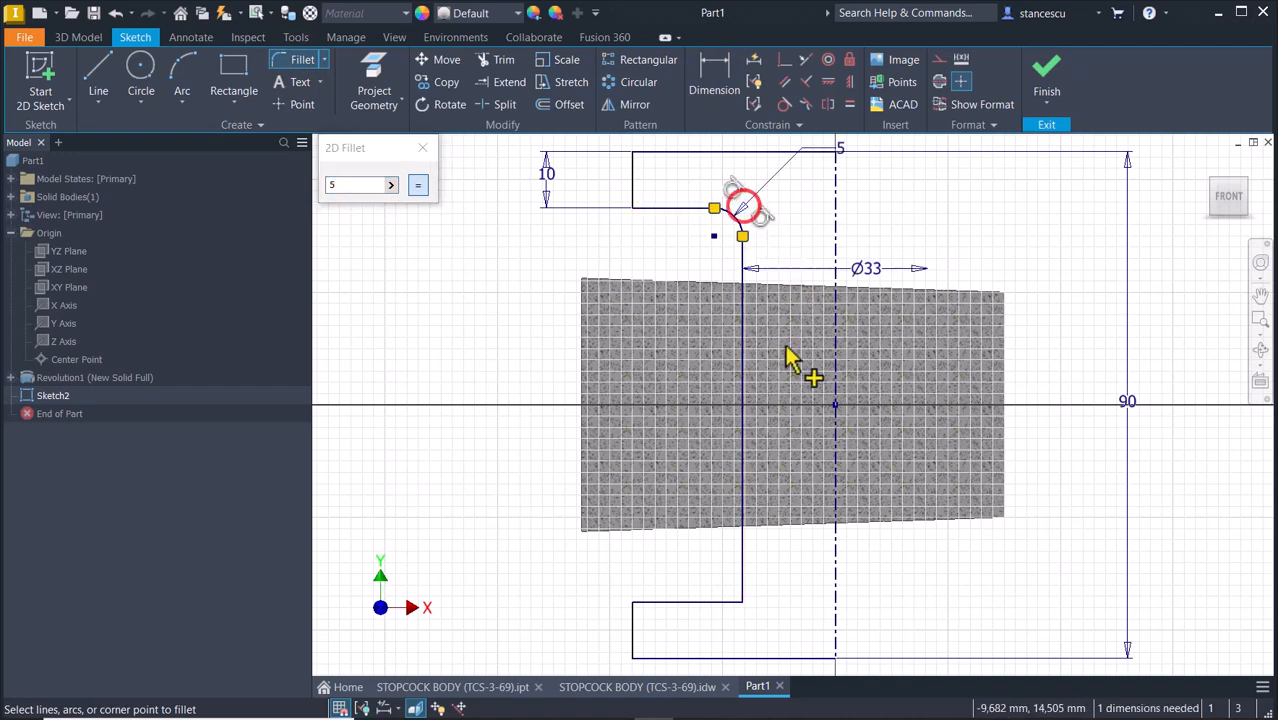
left_click(748, 610)
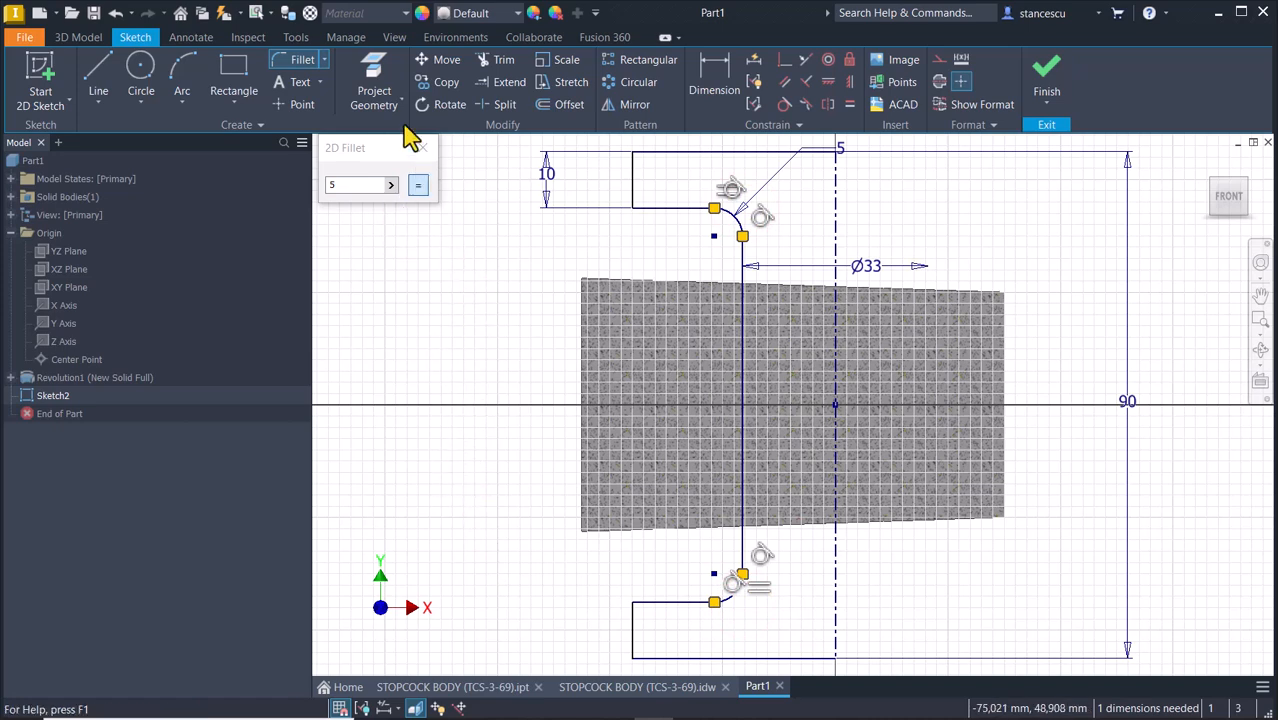
- Chamfer the inward-facing outer corners of the upper and lower flanges with an equal distance of 3 mm
left_click(323, 60)
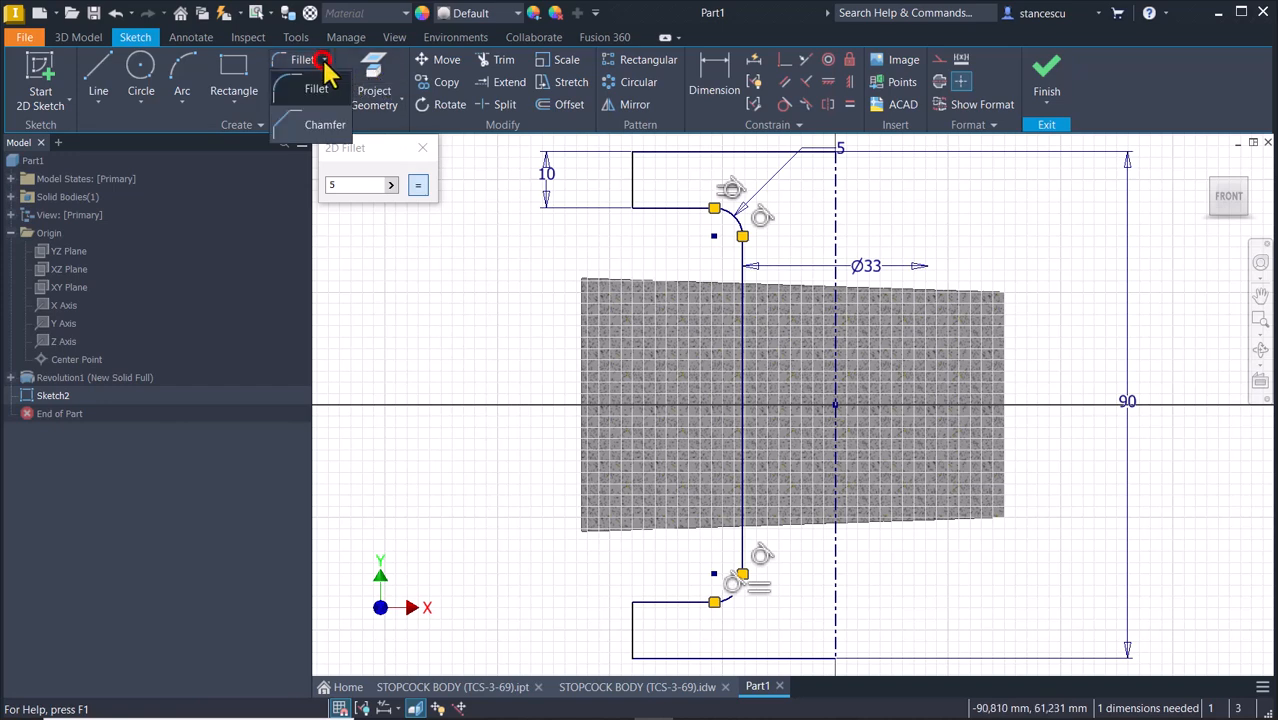
left_click(326, 125)
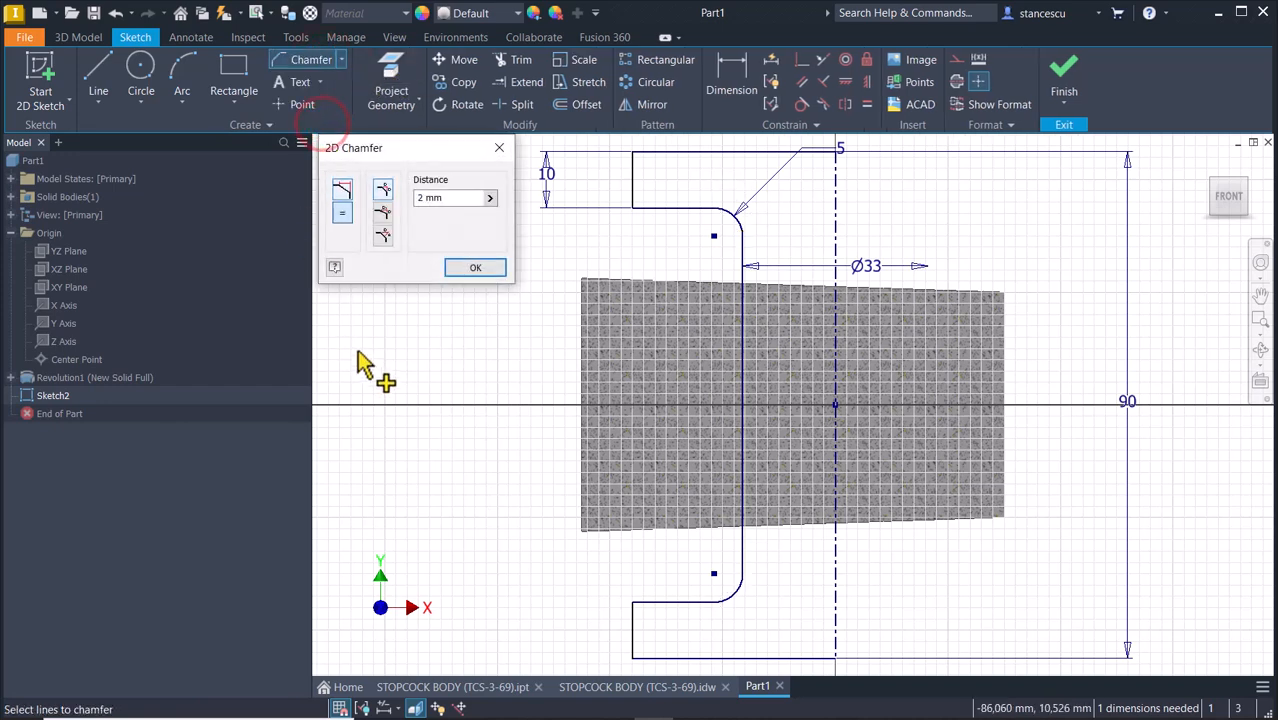
left_click(457, 201)
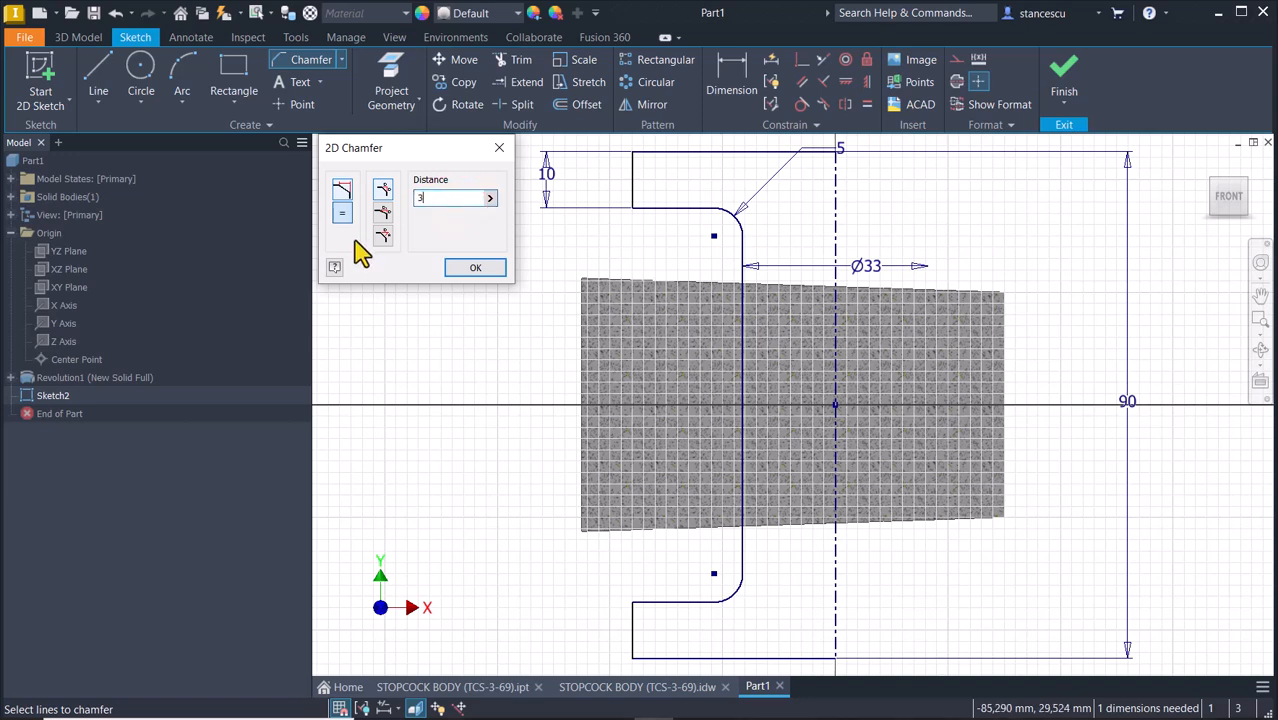
left_click(632, 219)
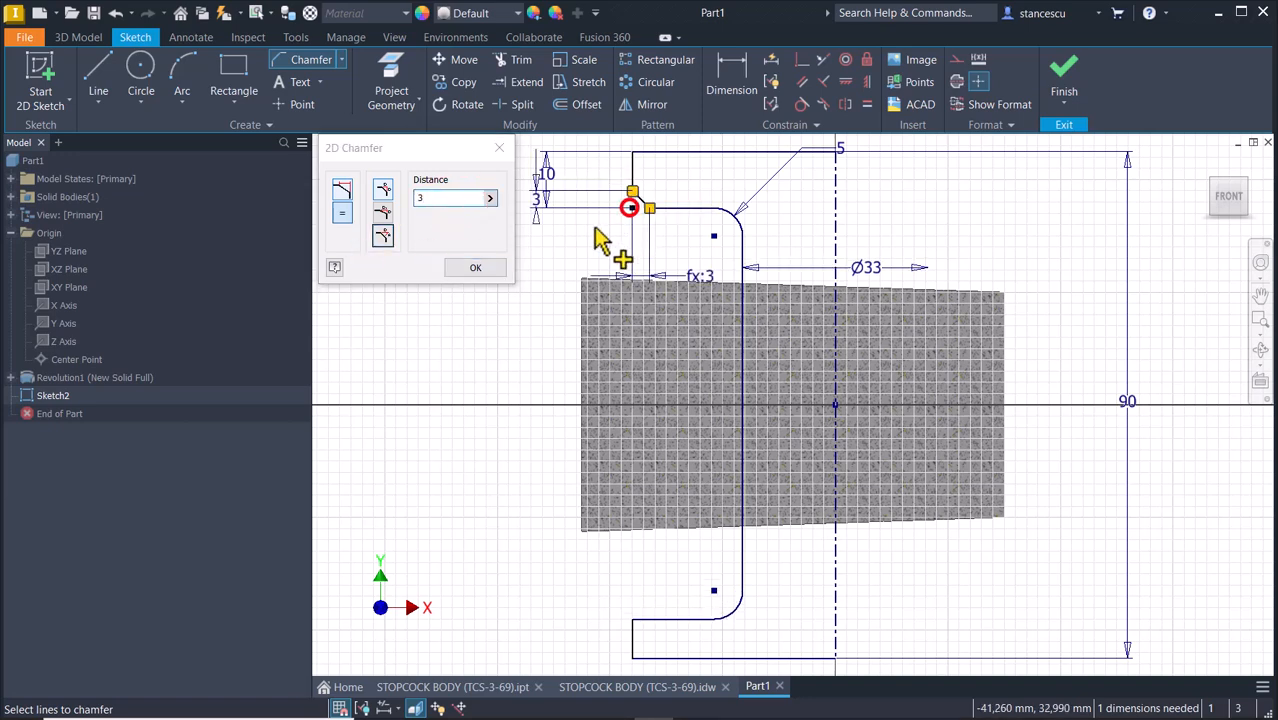
left_click(630, 619)
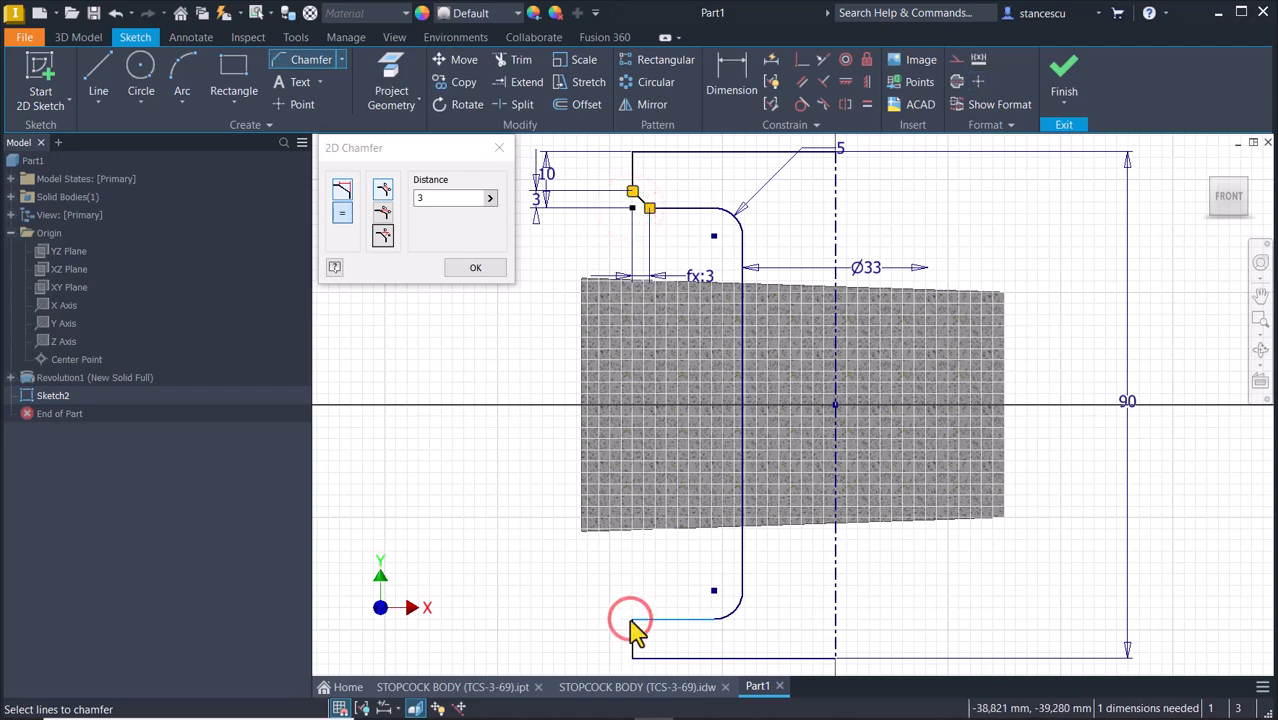
left_click(634, 632)
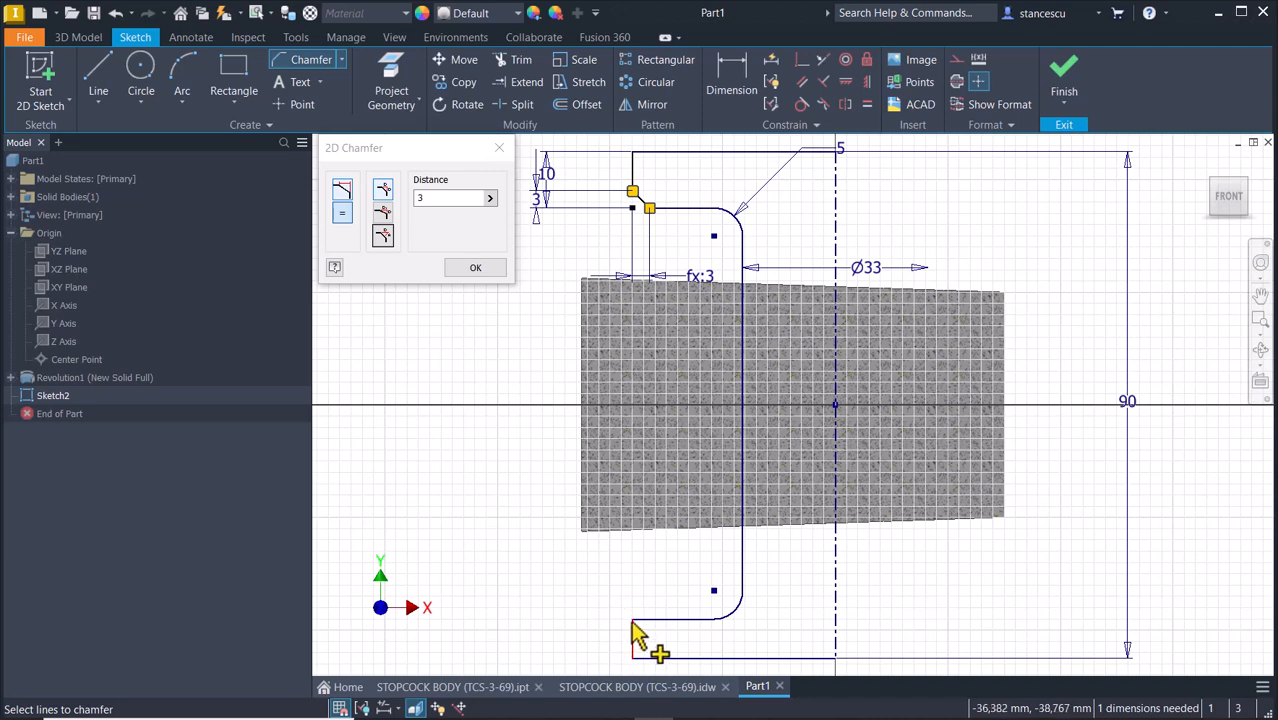
left_click(632, 621)
left_click(648, 621)
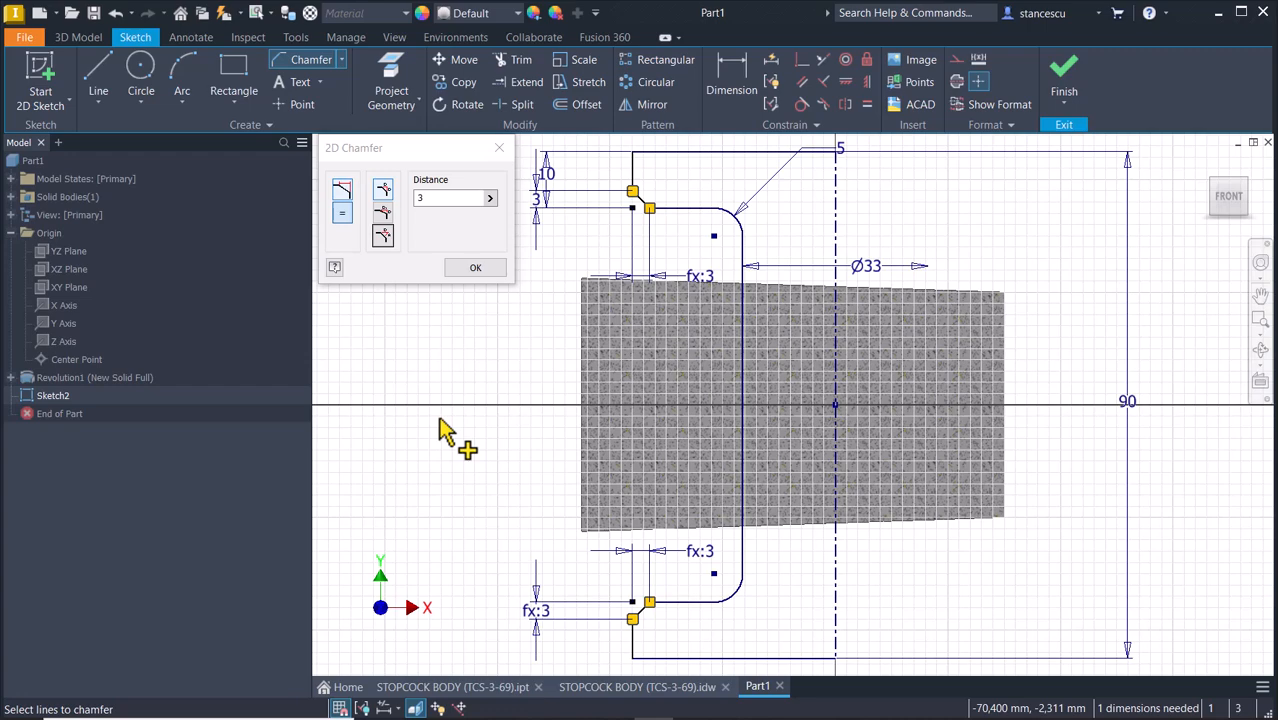
left_click(478, 269)
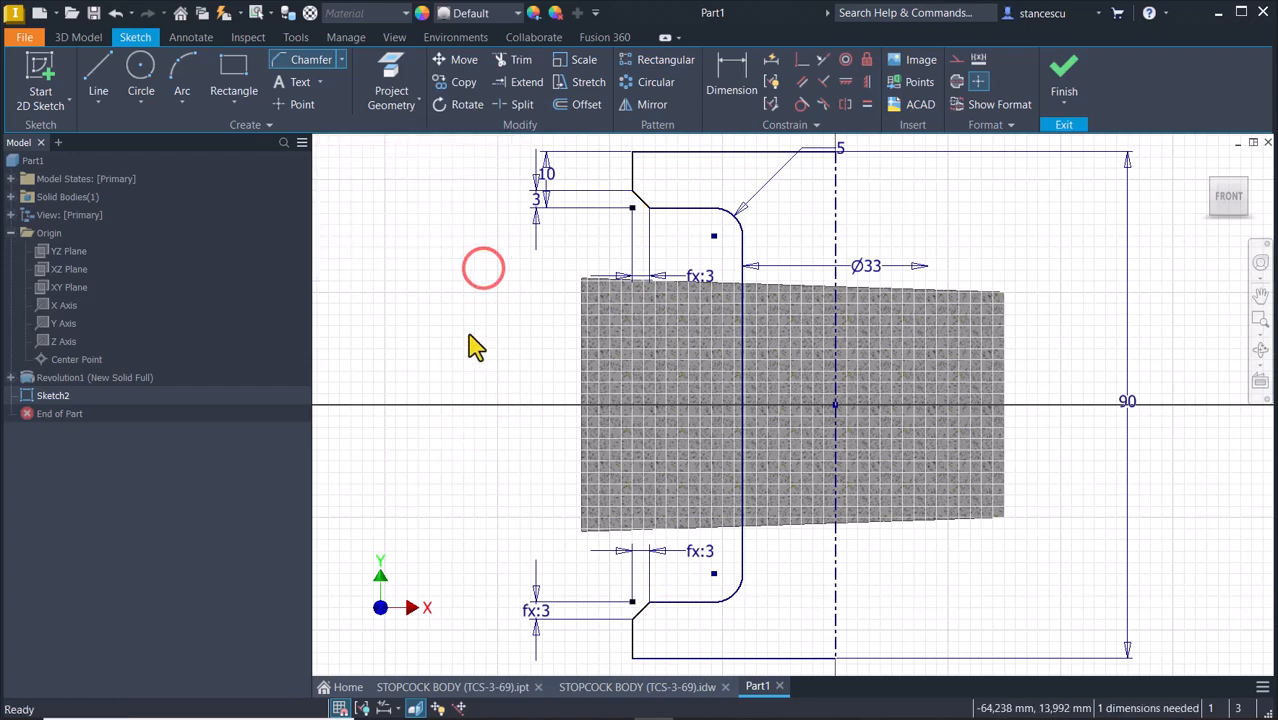
- Finish the sketch and revolve the flanged profile a full 360 degrees about its centerline, joined to the barrel
left_click(1068, 88)
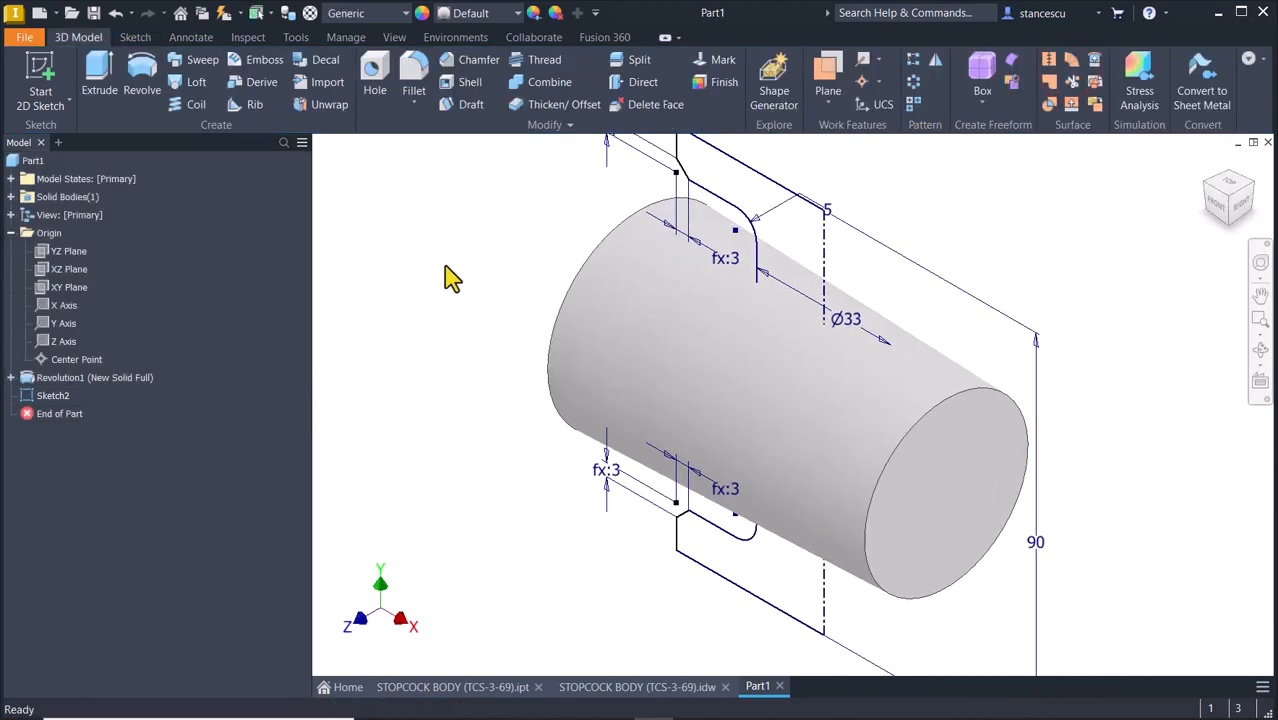
left_click(140, 72)
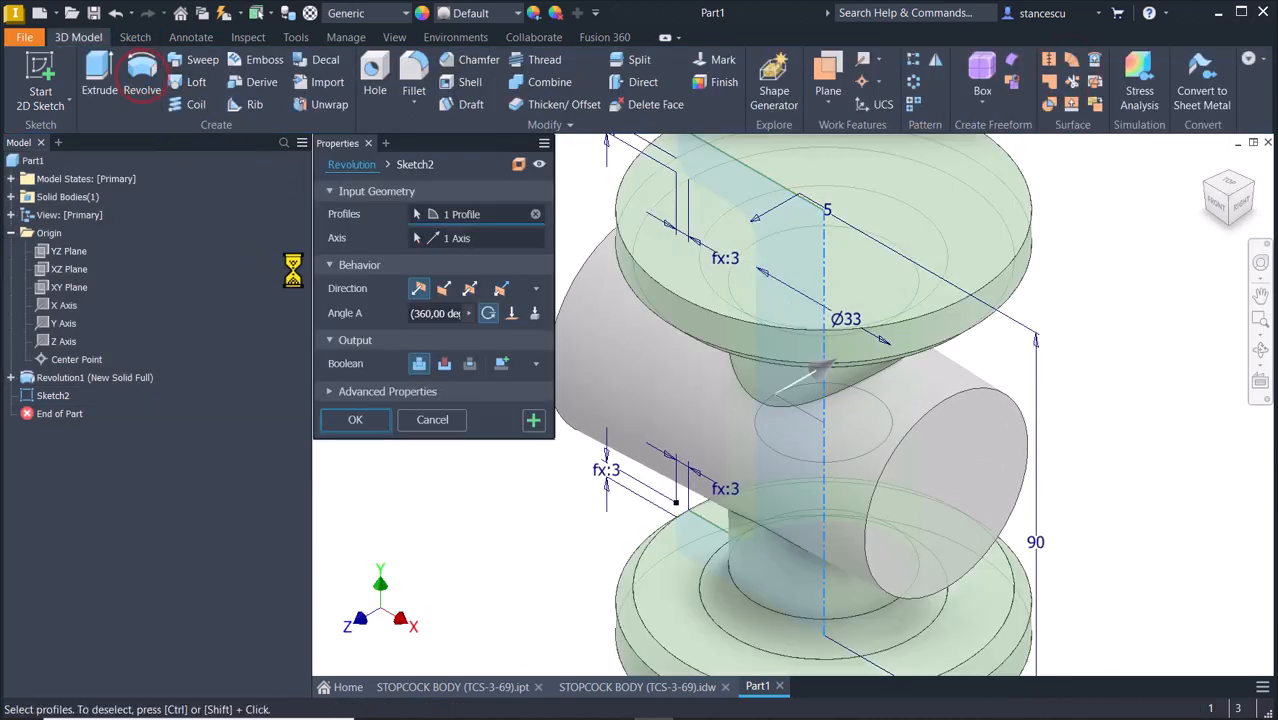
left_click(355, 420)
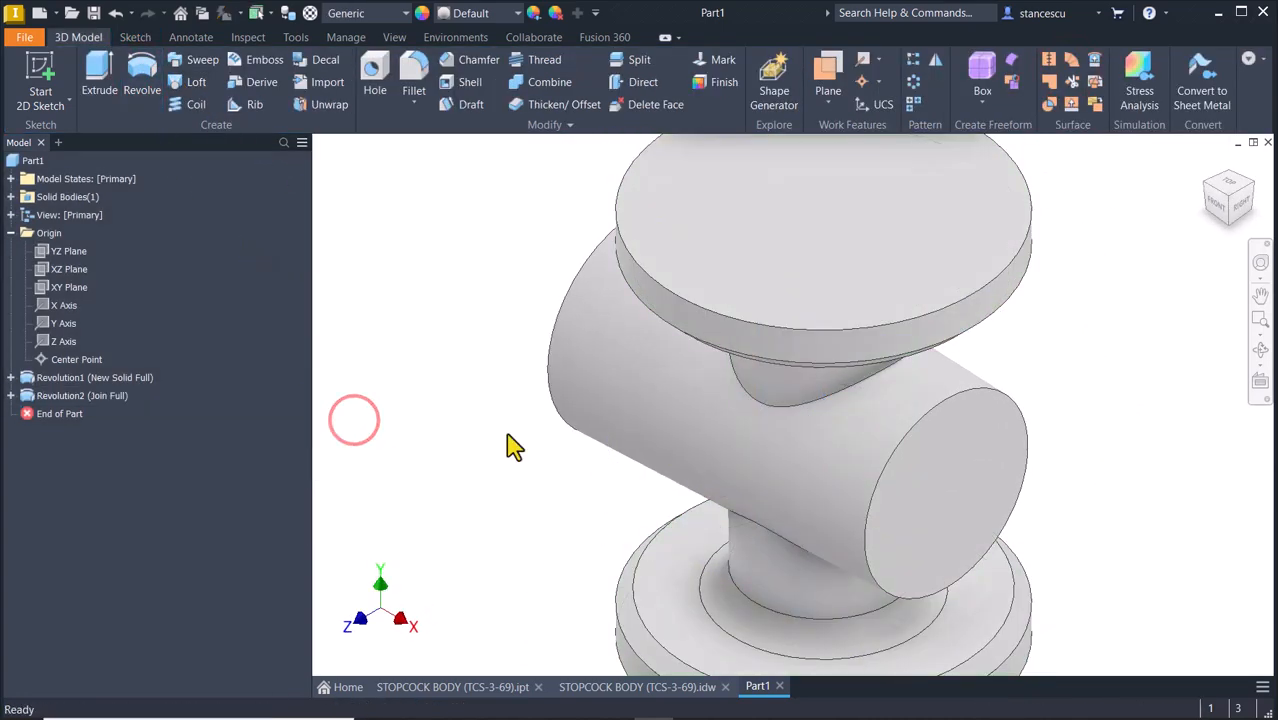
- Fillet both edges where the upper and lower necks meet the barrel with a 5 mm radius
left_click(828, 406)
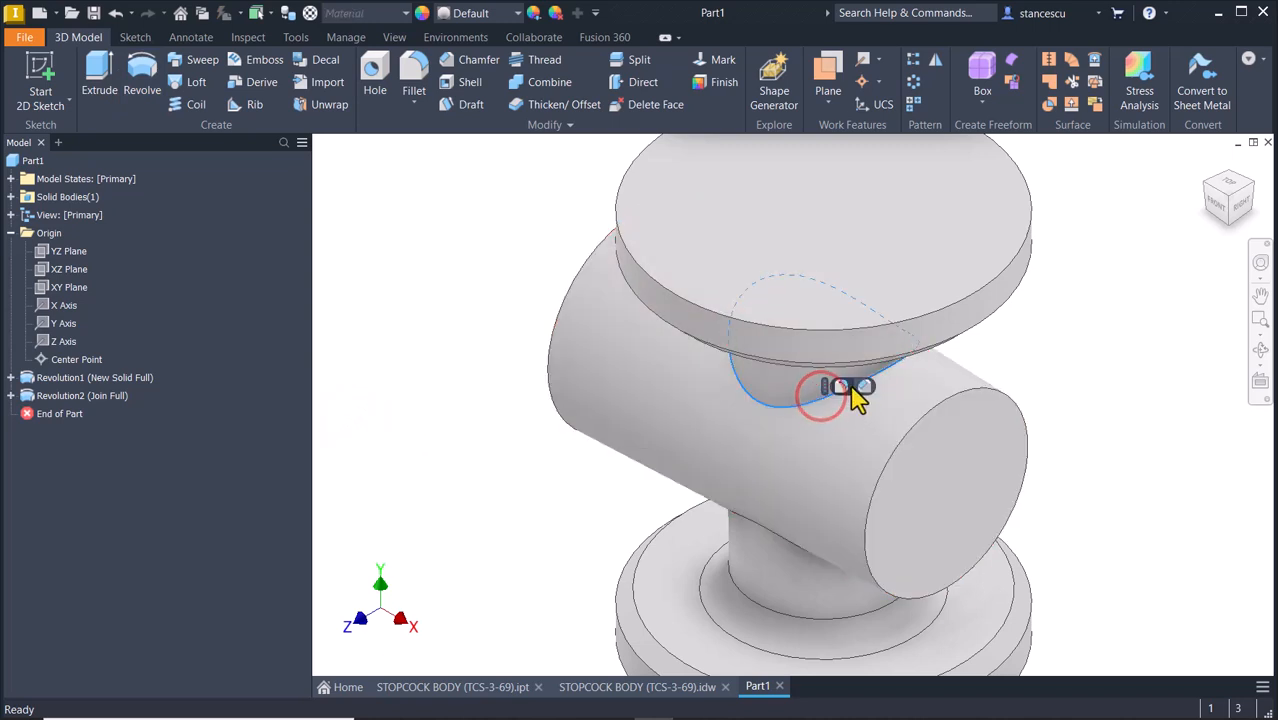
left_click(845, 388)
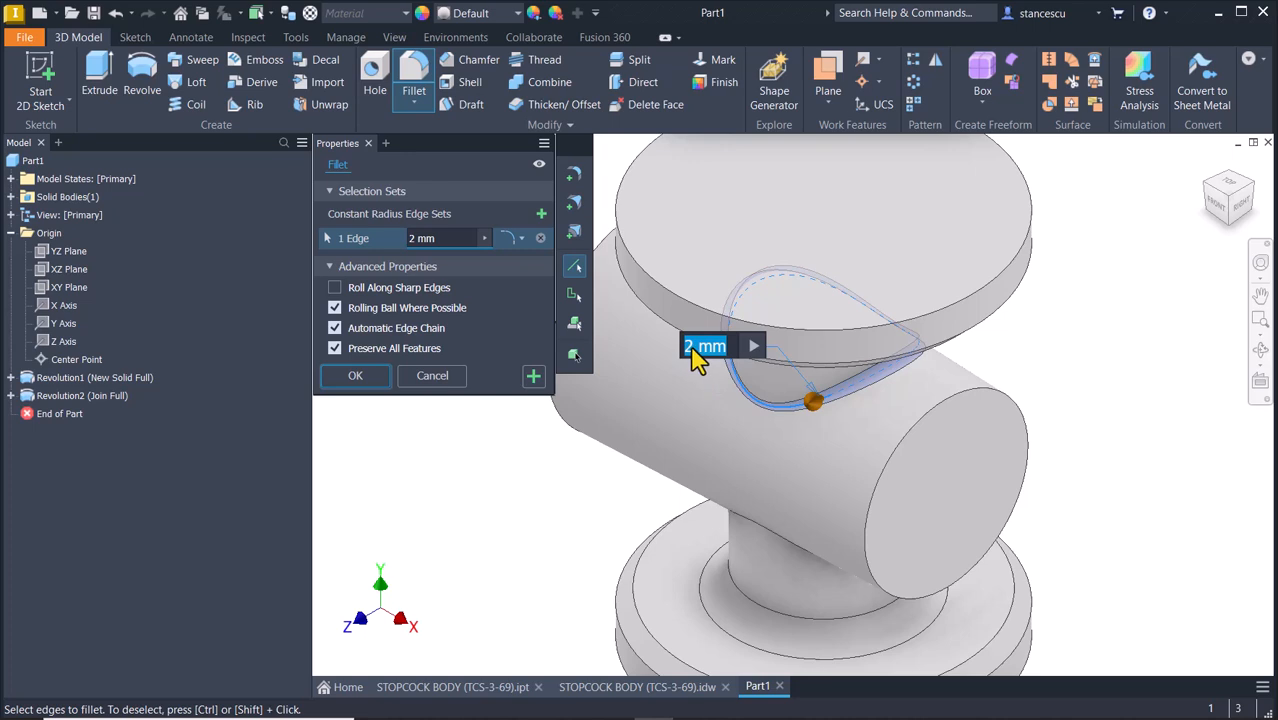
type("25")
middle_click_drag(1040, 470, 1136, 403, "shift")
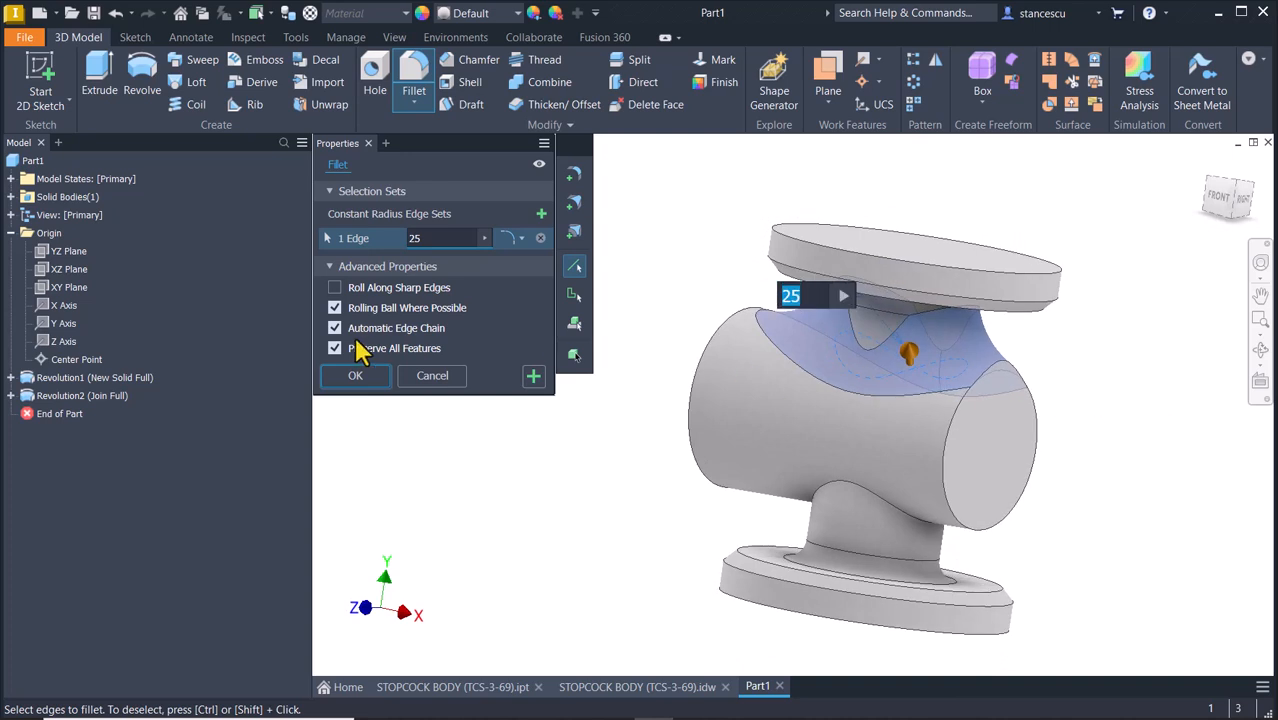
double_click(427, 240)
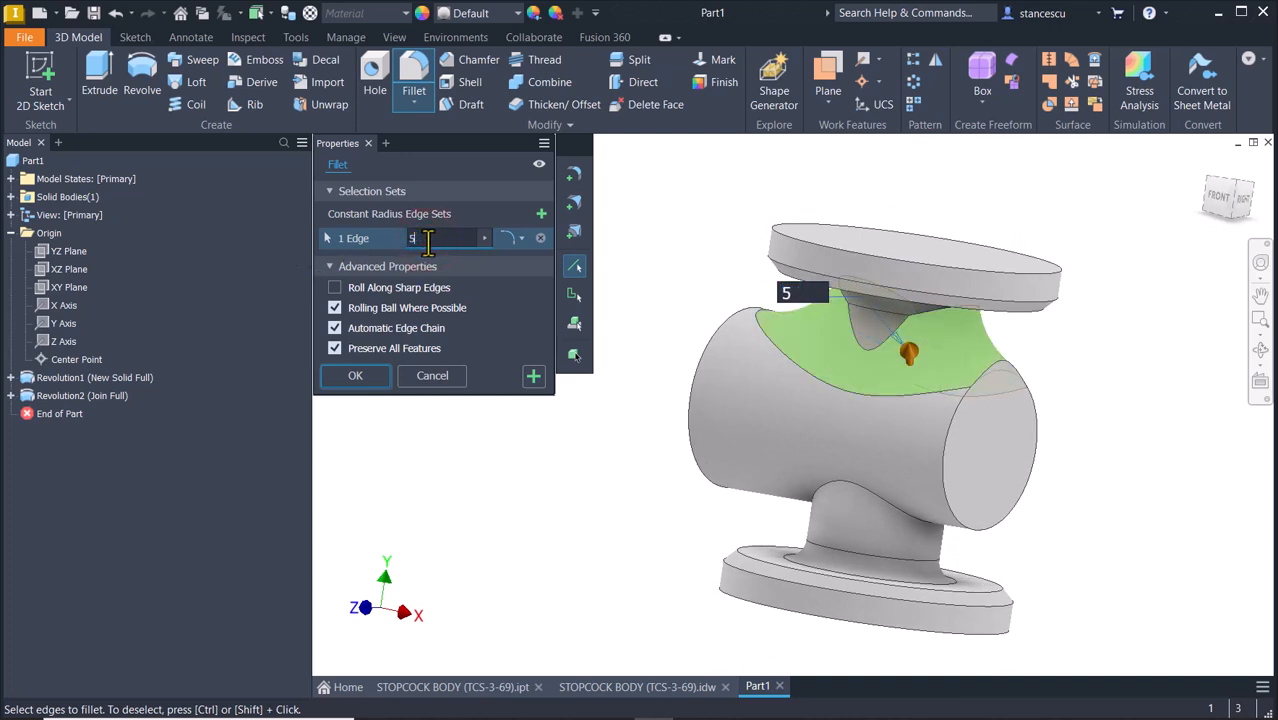
left_click(861, 493)
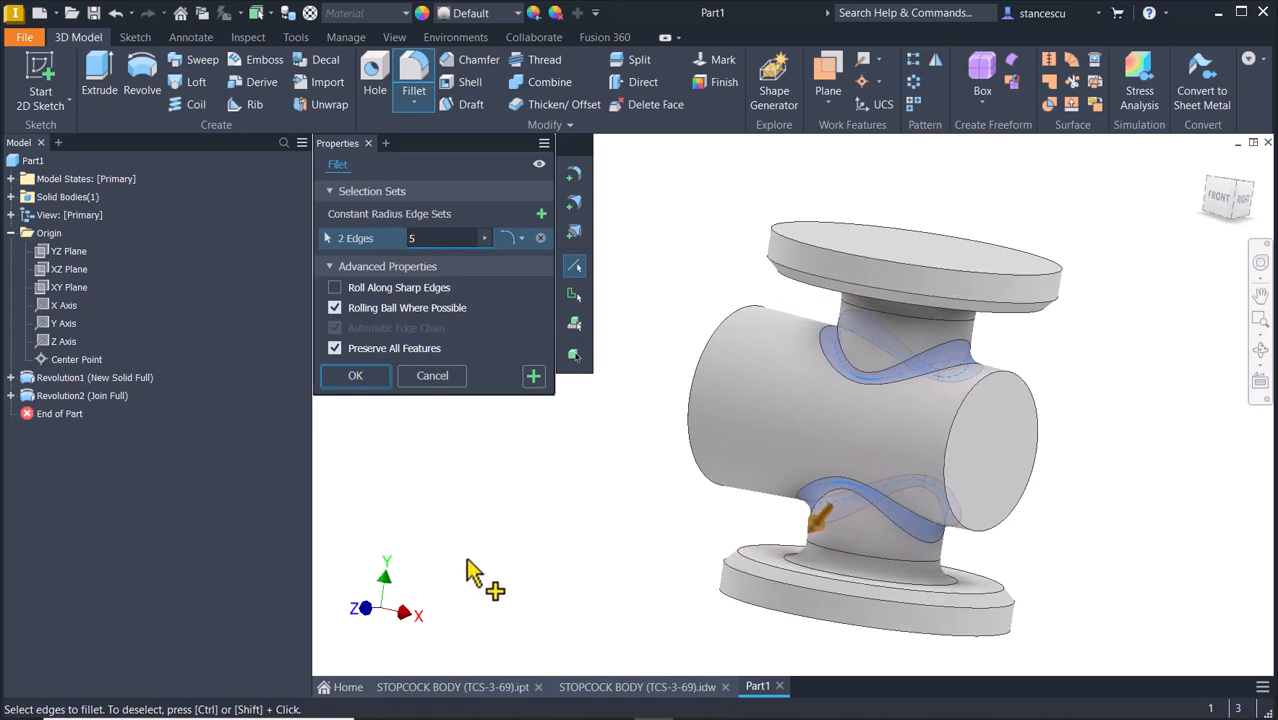
key("F6")
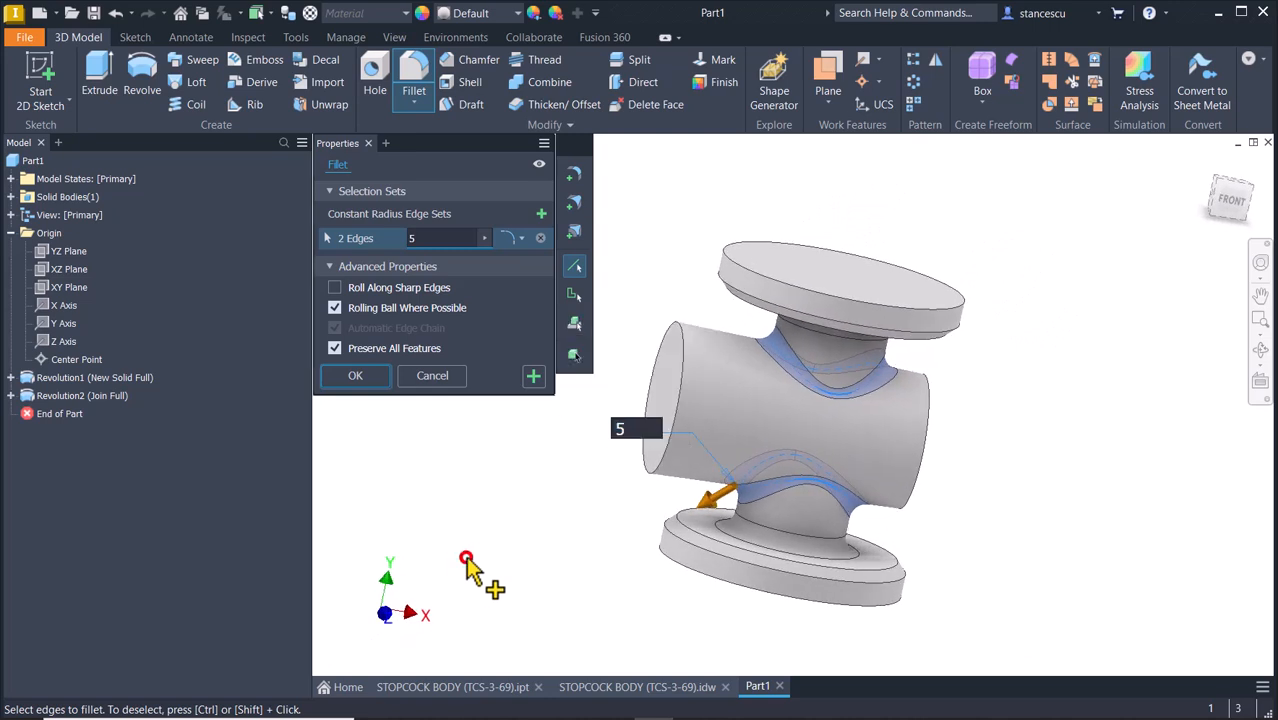
left_click(355, 375)
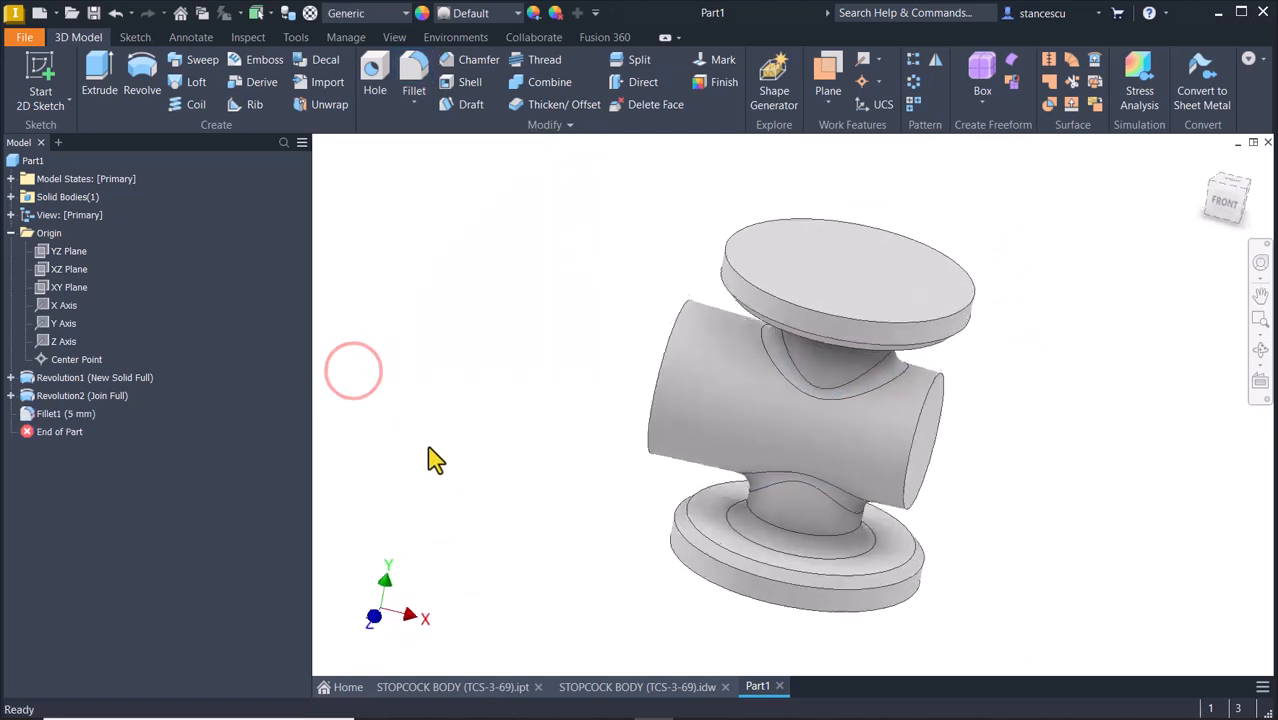
key("F6")
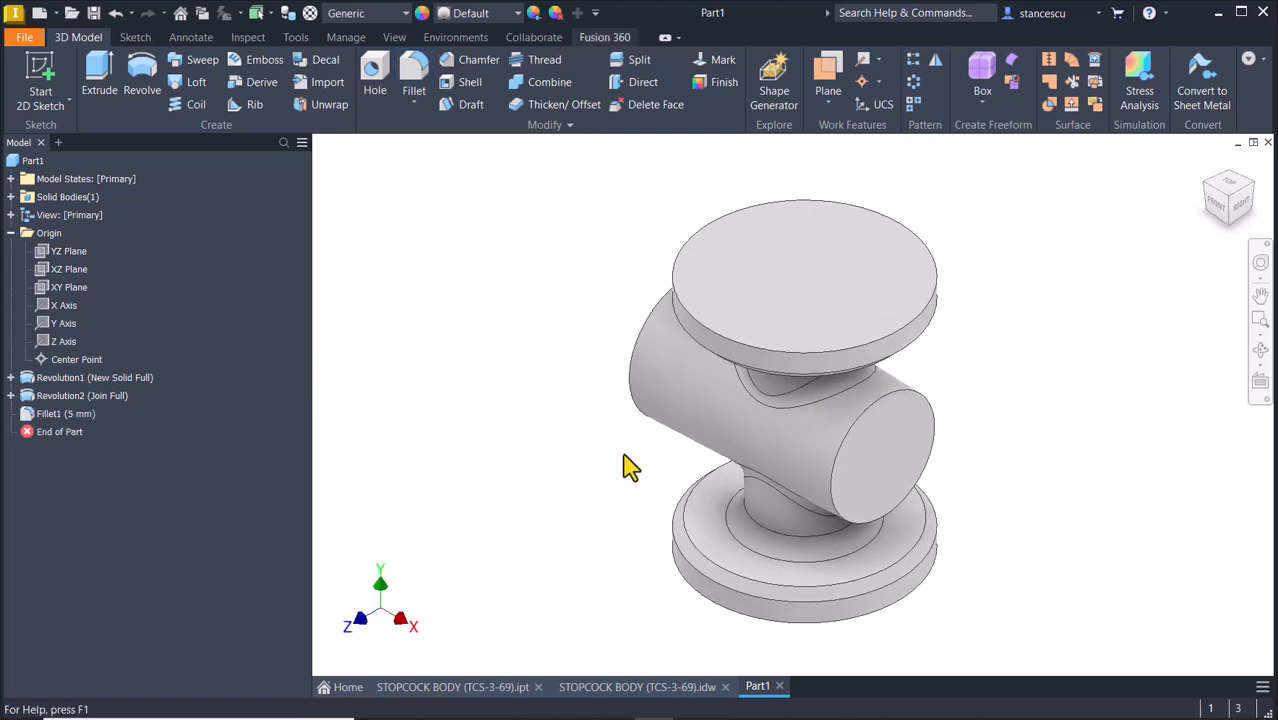
- Consult the stopcock drawing and, in a sketch on the front plane, draw a 75 mm centerline along the barrel's axis between its end faces
left_click(895, 2)
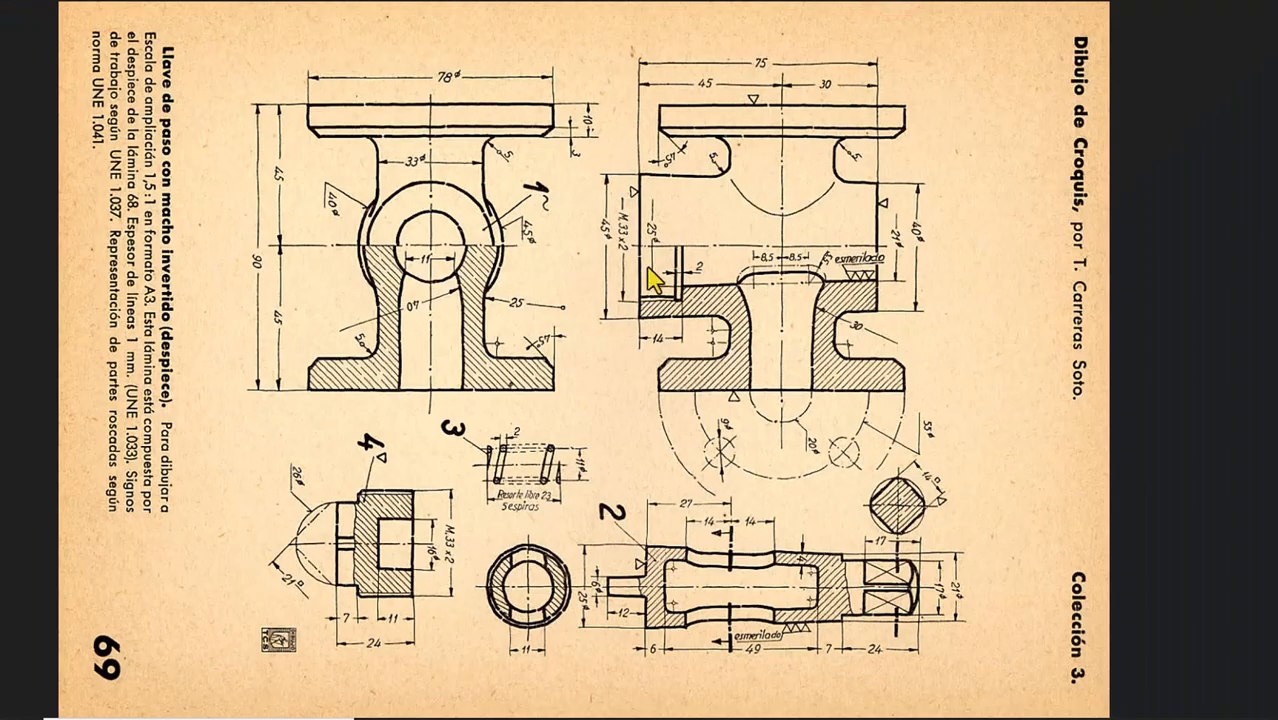
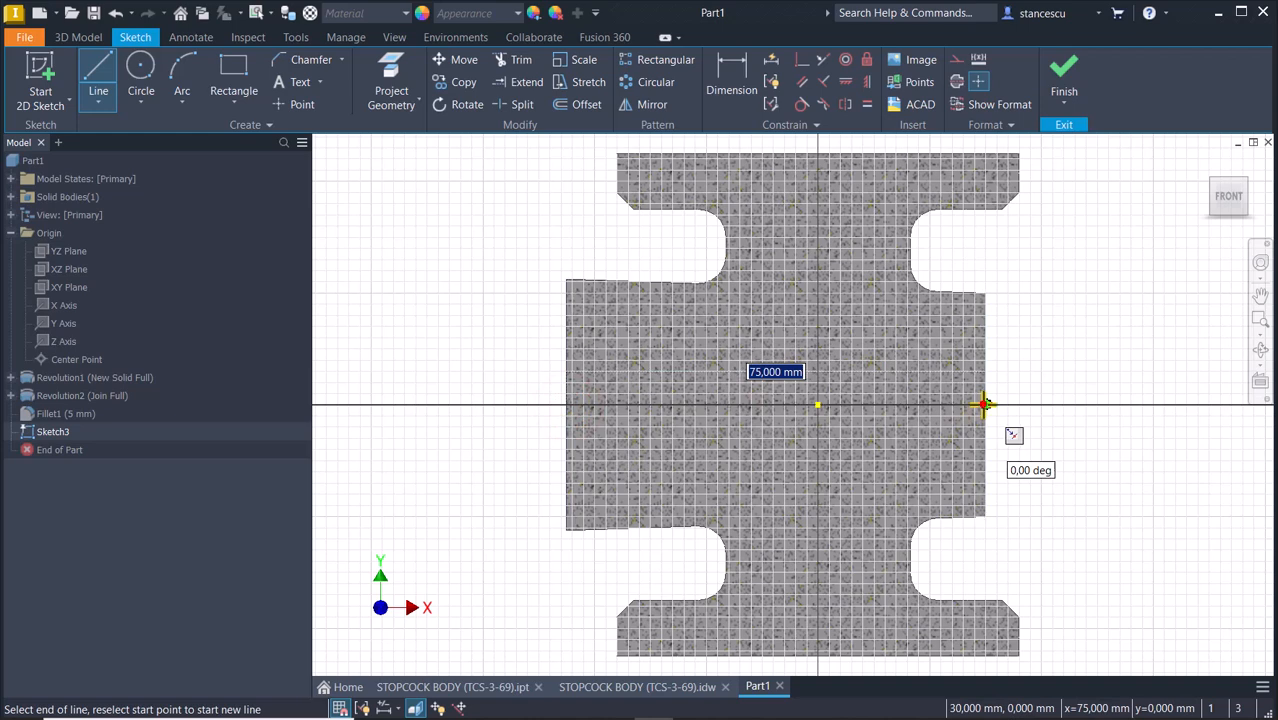
left_click(984, 404)
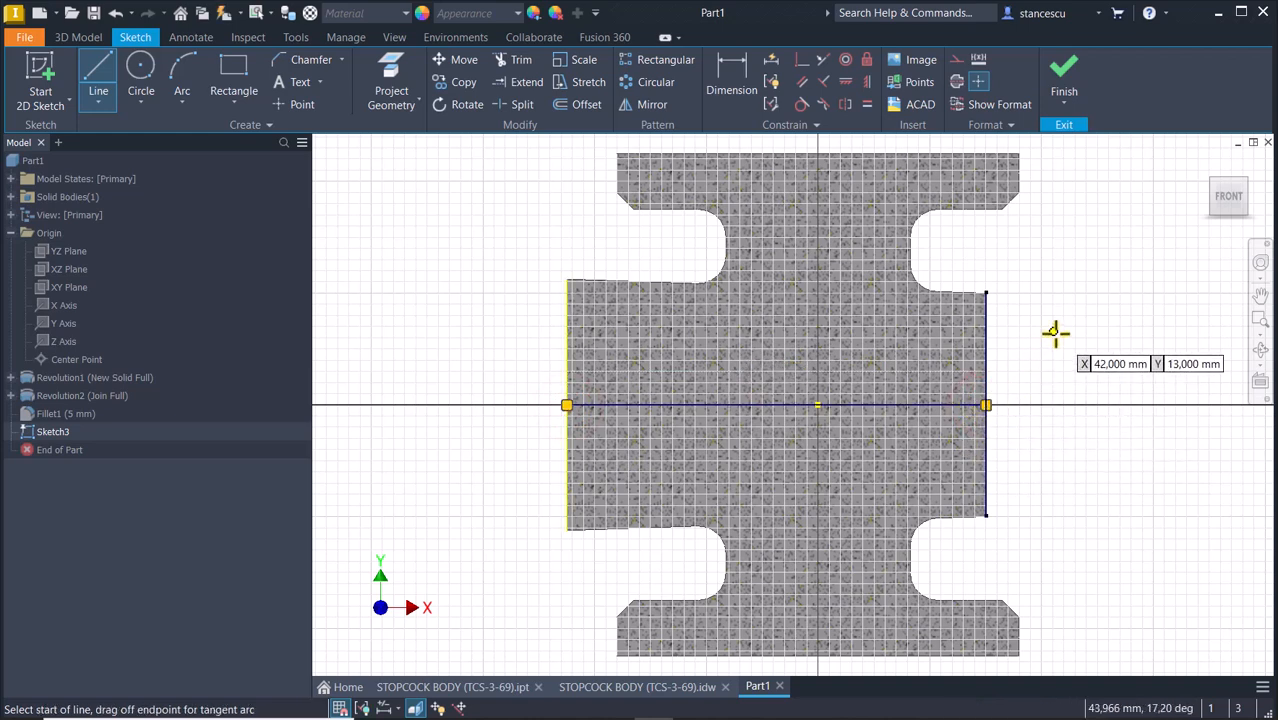
key("Escape")
mouse_move(921, 420)
left_mouse_down()
mouse_move(925, 381)
mouse_move(933, 413)
left_mouse_up()
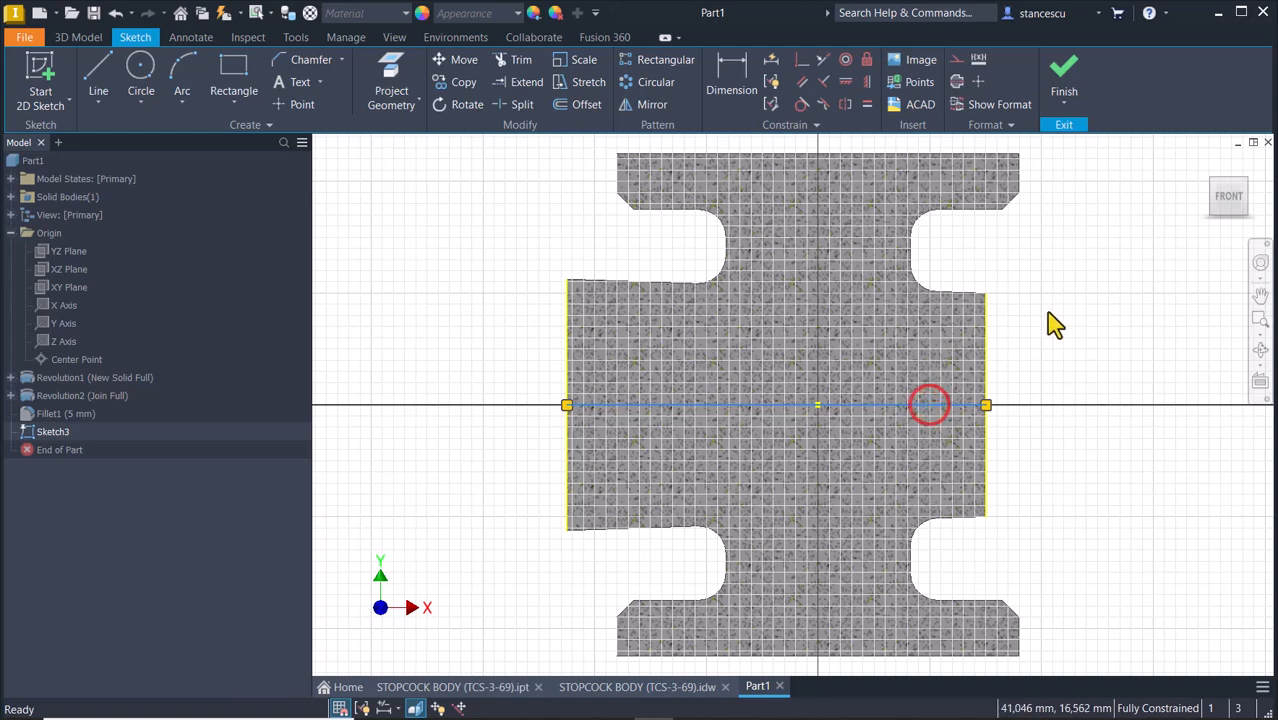
left_click(957, 84)
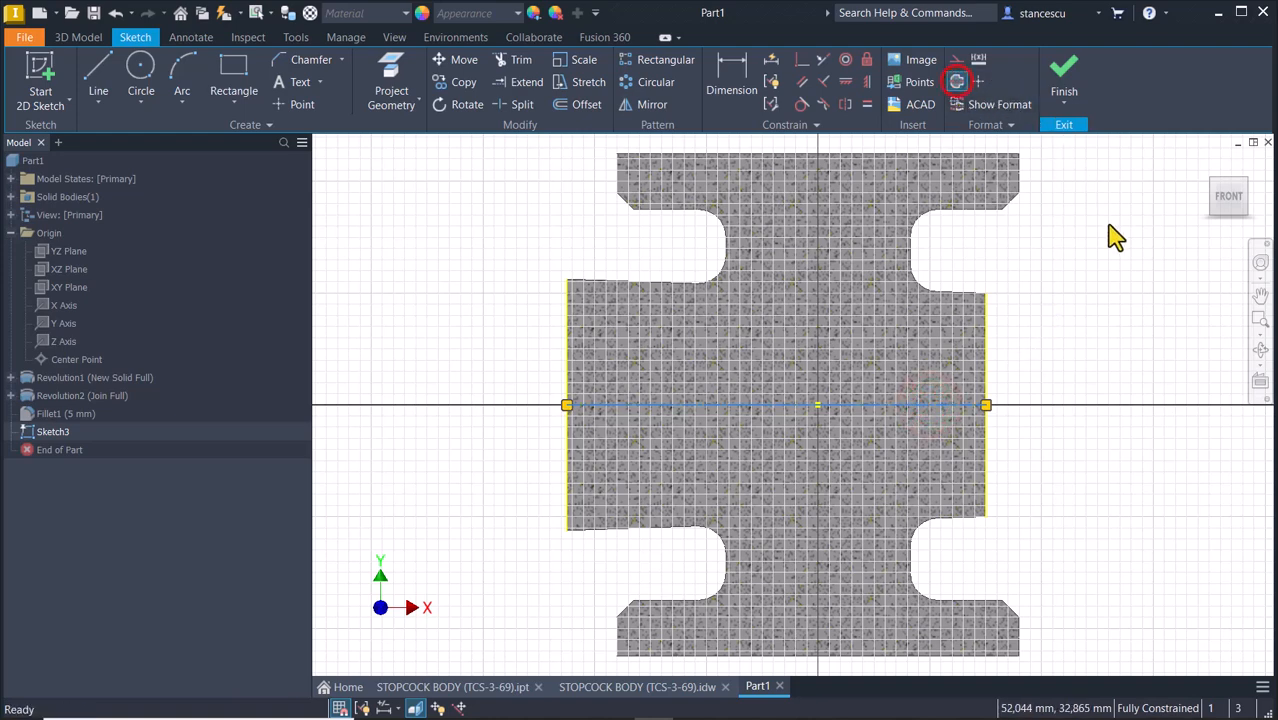
left_click(1108, 226)
- Draw the bore's half profile below the centerline with a groove about 2 mm wide and a tapered line to the narrower end face
left_click(92, 78)
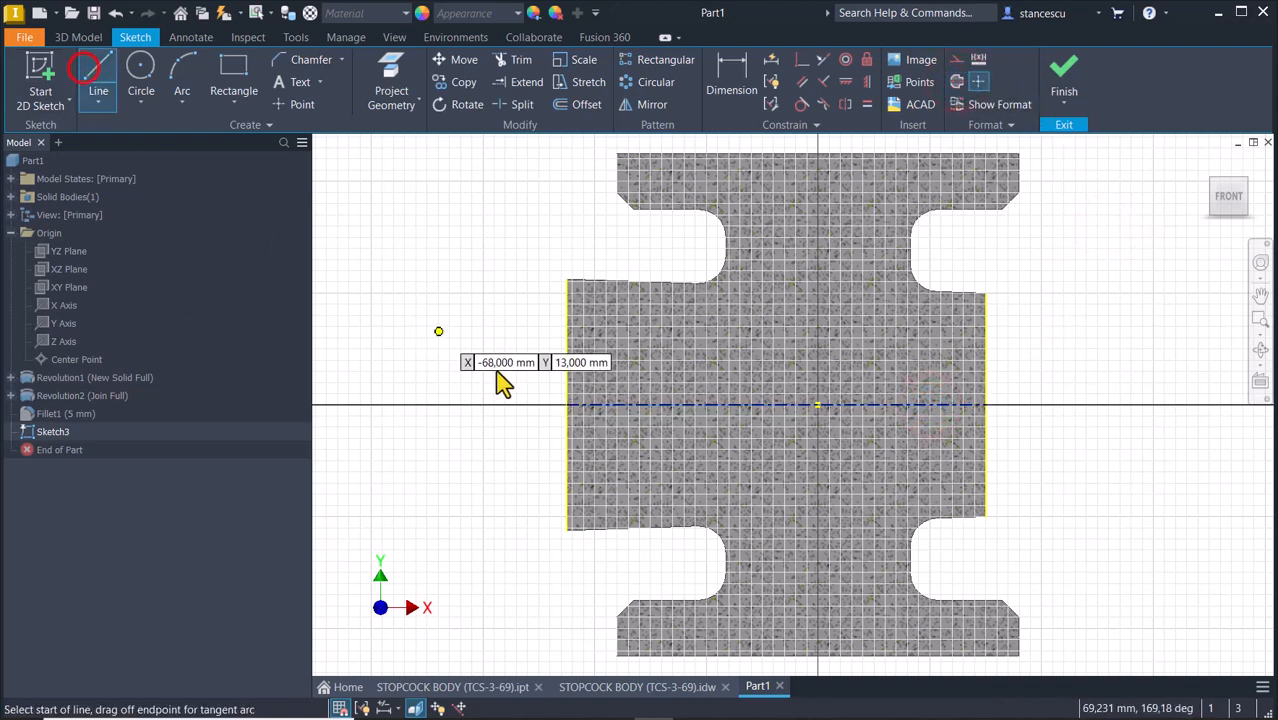
left_click(637, 404)
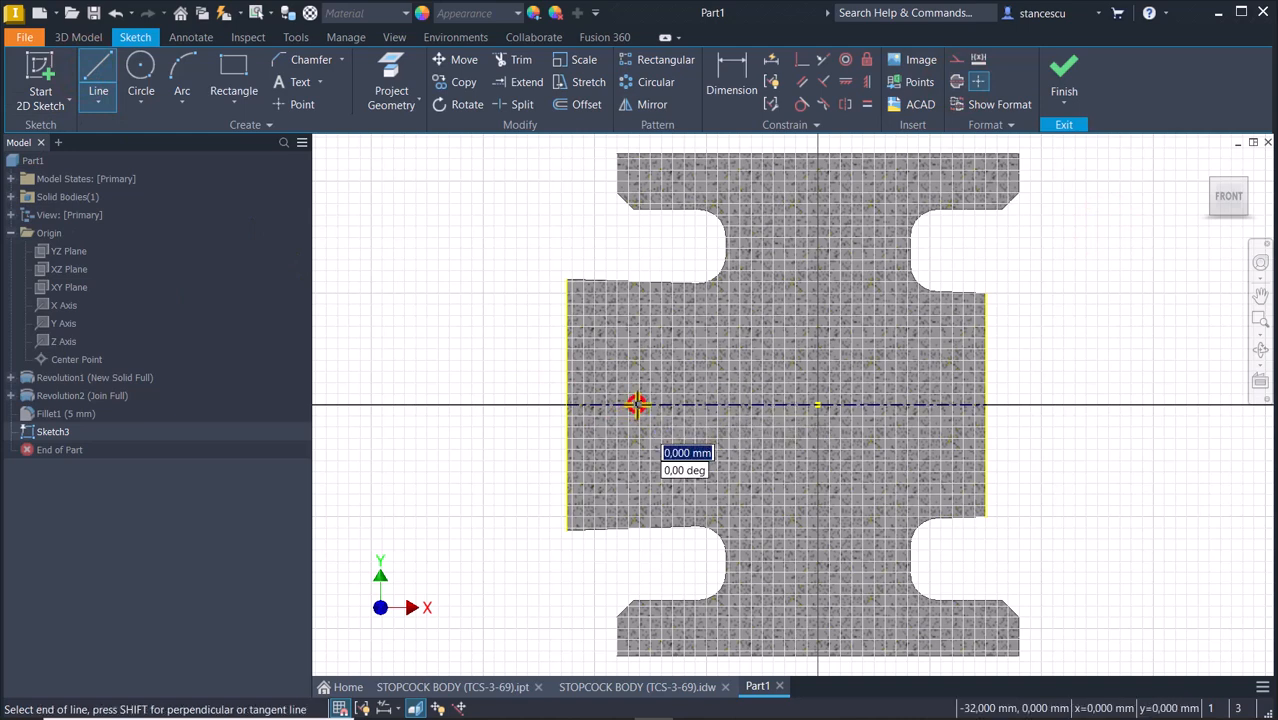
left_click(640, 494)
left_click(651, 494)
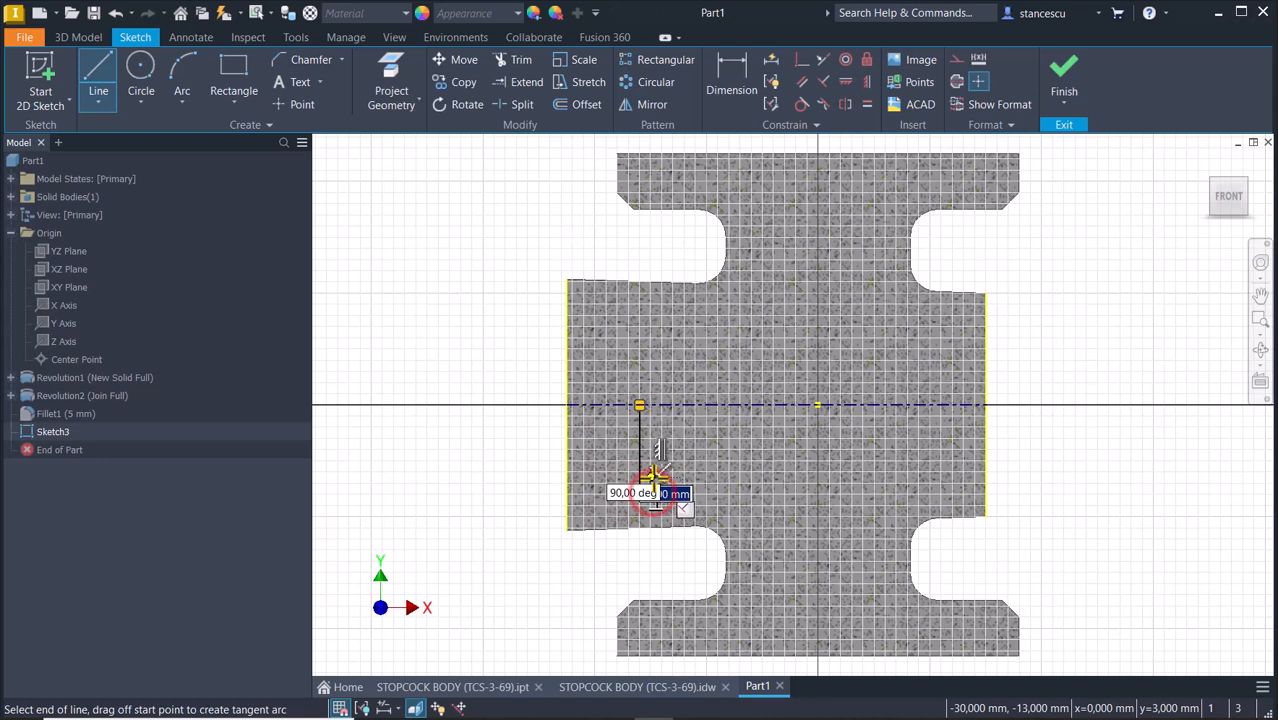
left_click(653, 475)
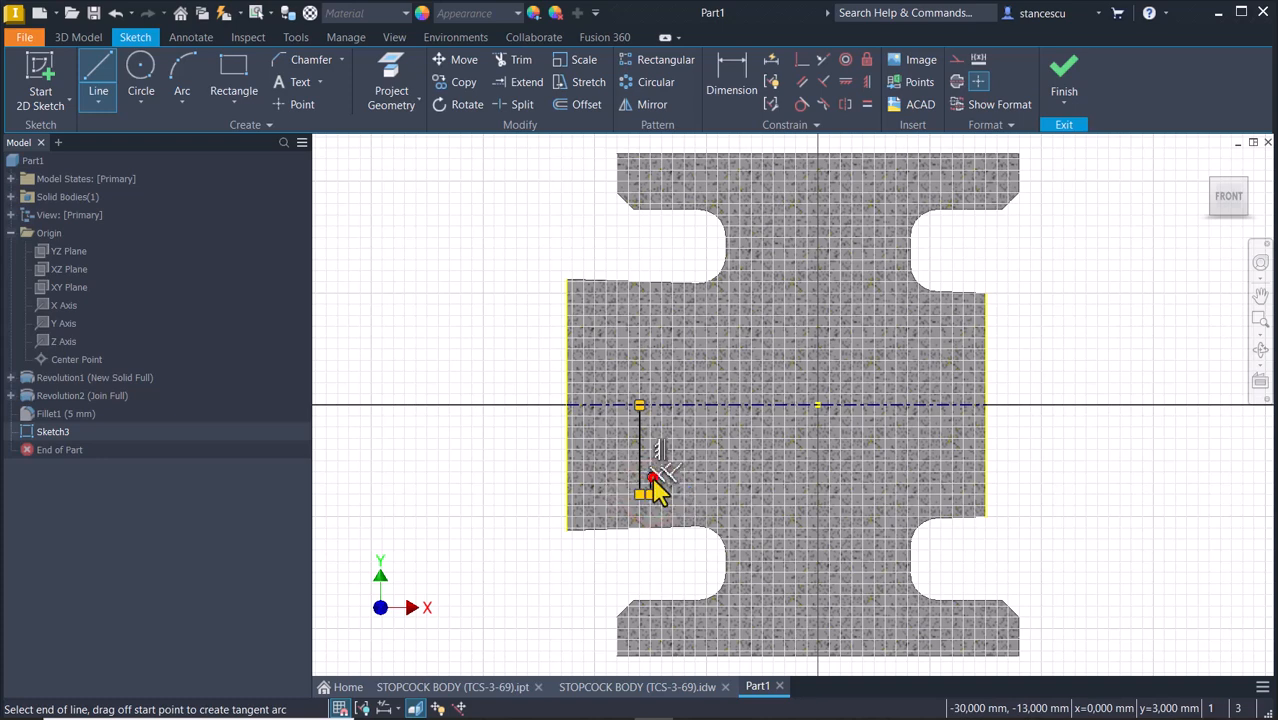
left_click(986, 432)
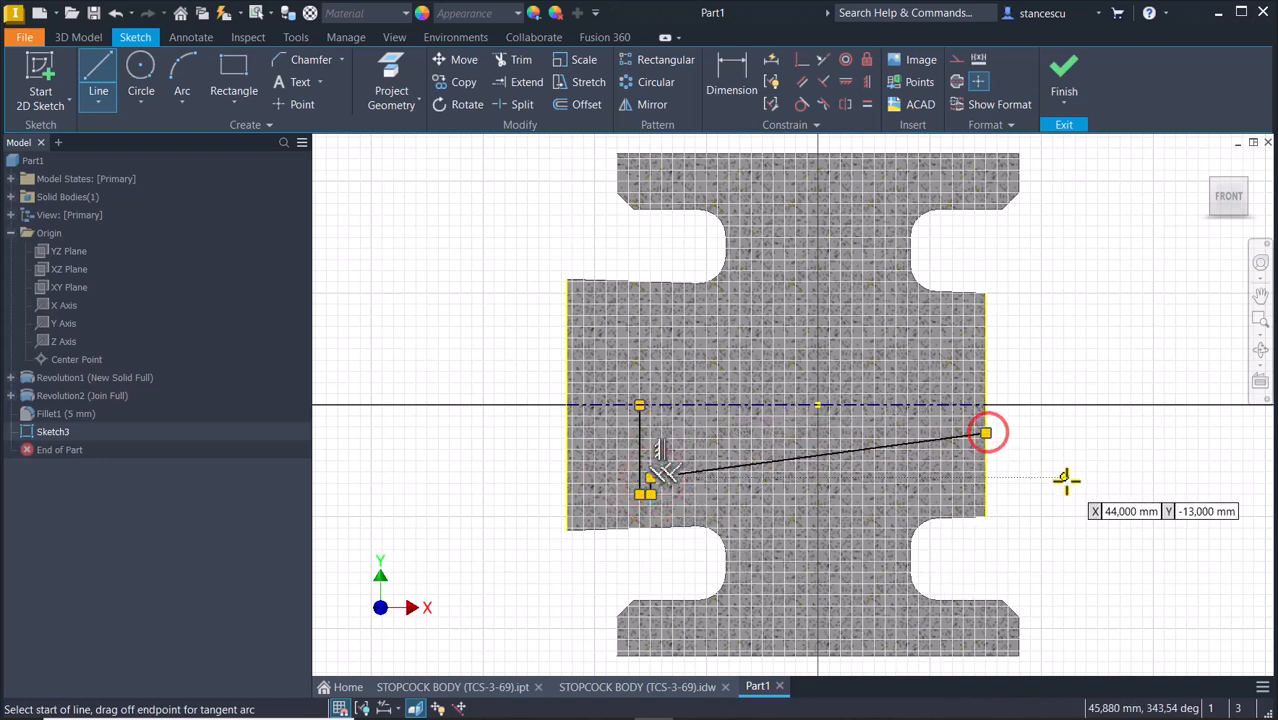
left_click(986, 432)
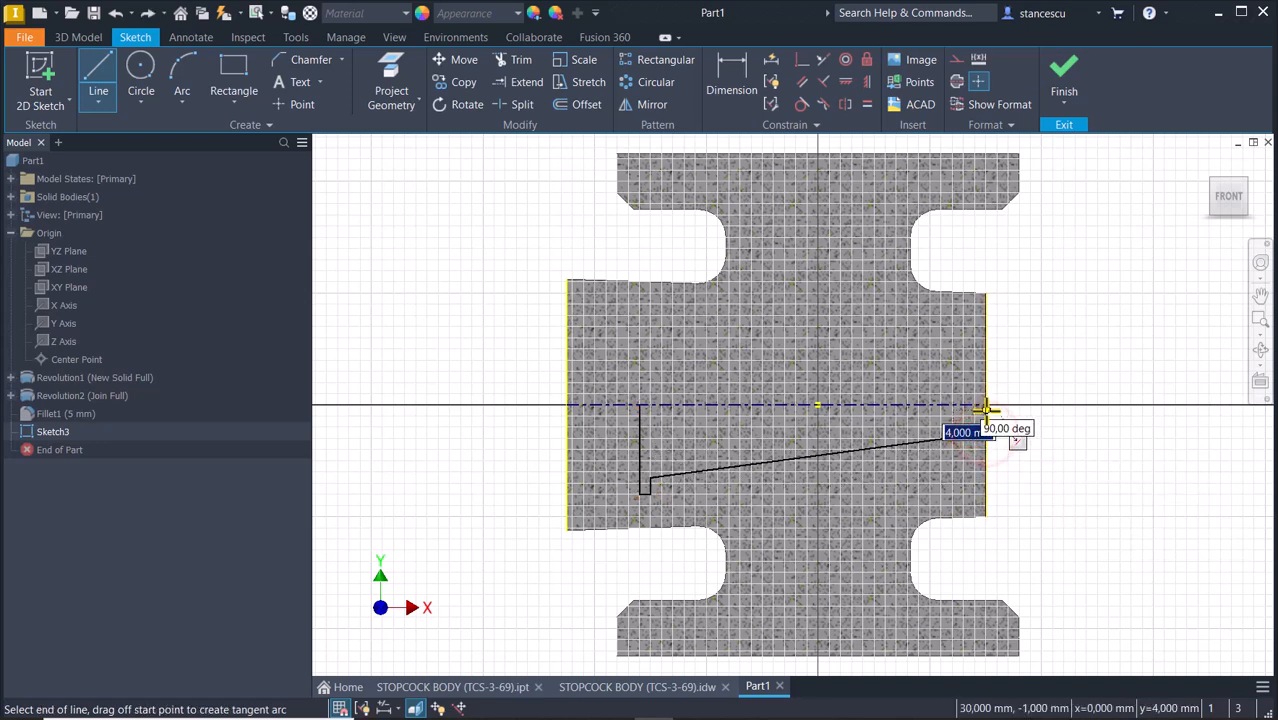
left_click(986, 405)
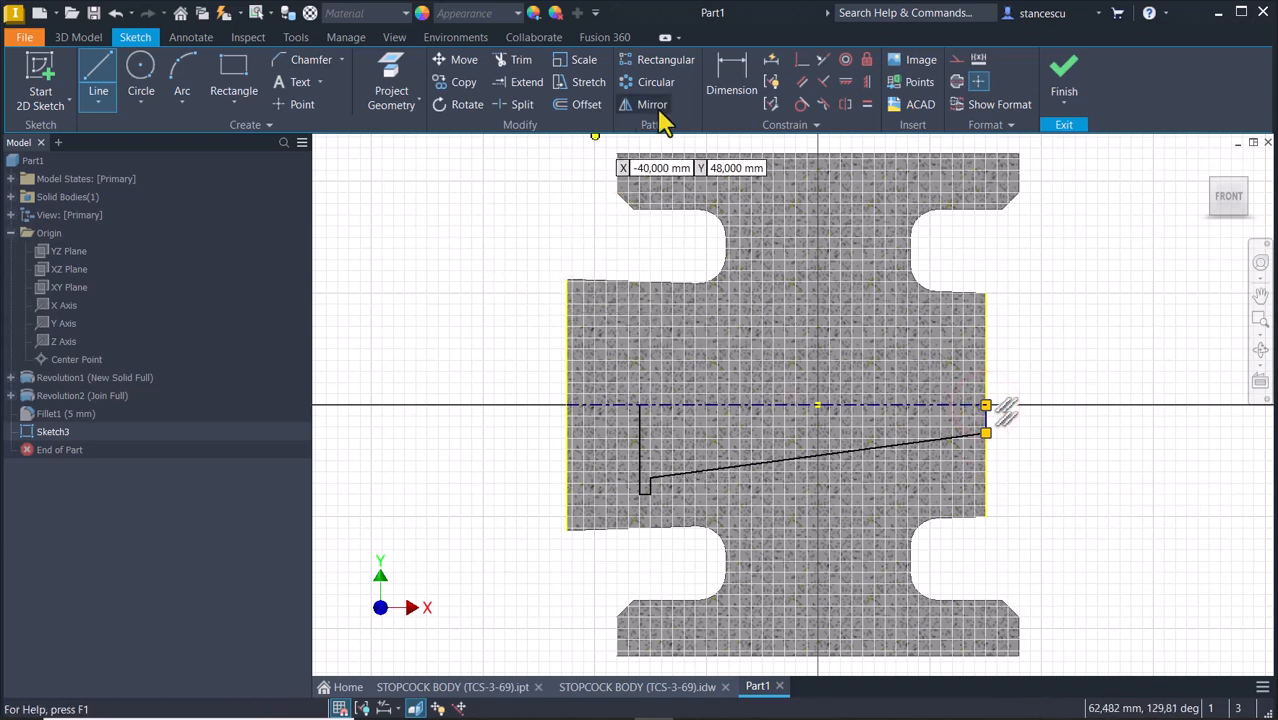
- Dimension the bore diameter where the taper starts at the groove, about the centerline, as 25 mm
left_click(728, 77)
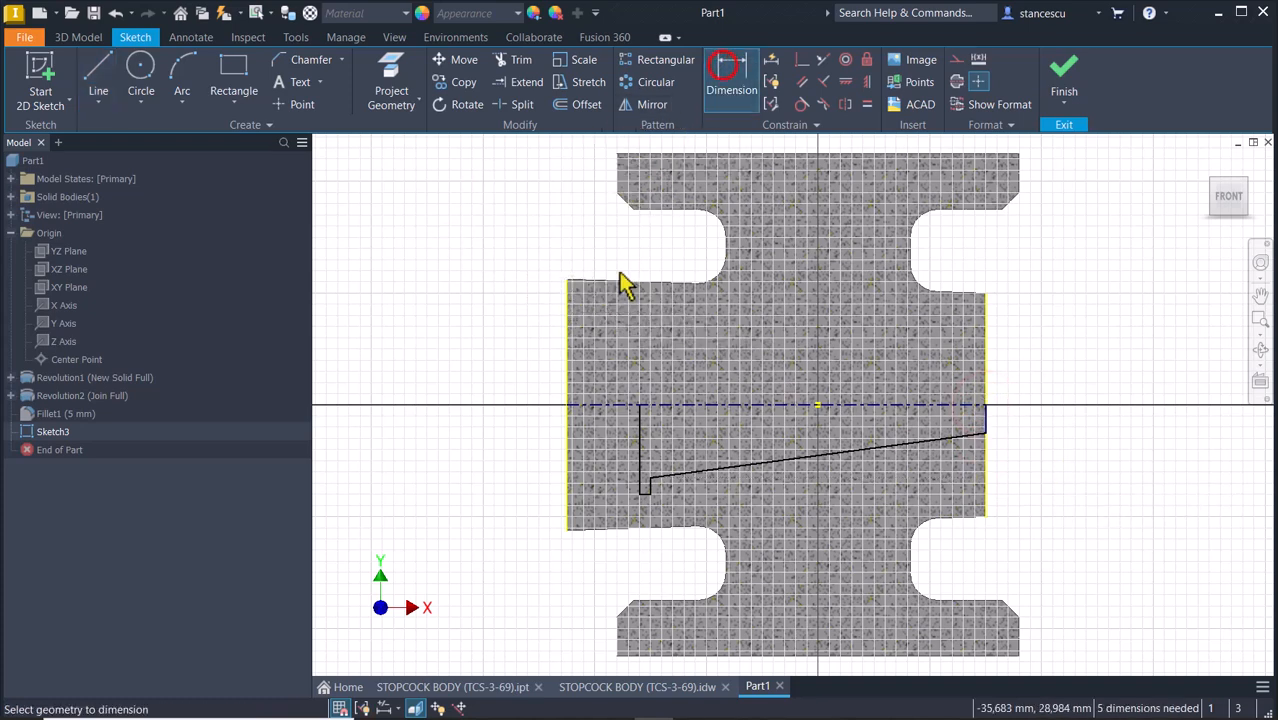
left_click(650, 479)
left_click(652, 405)
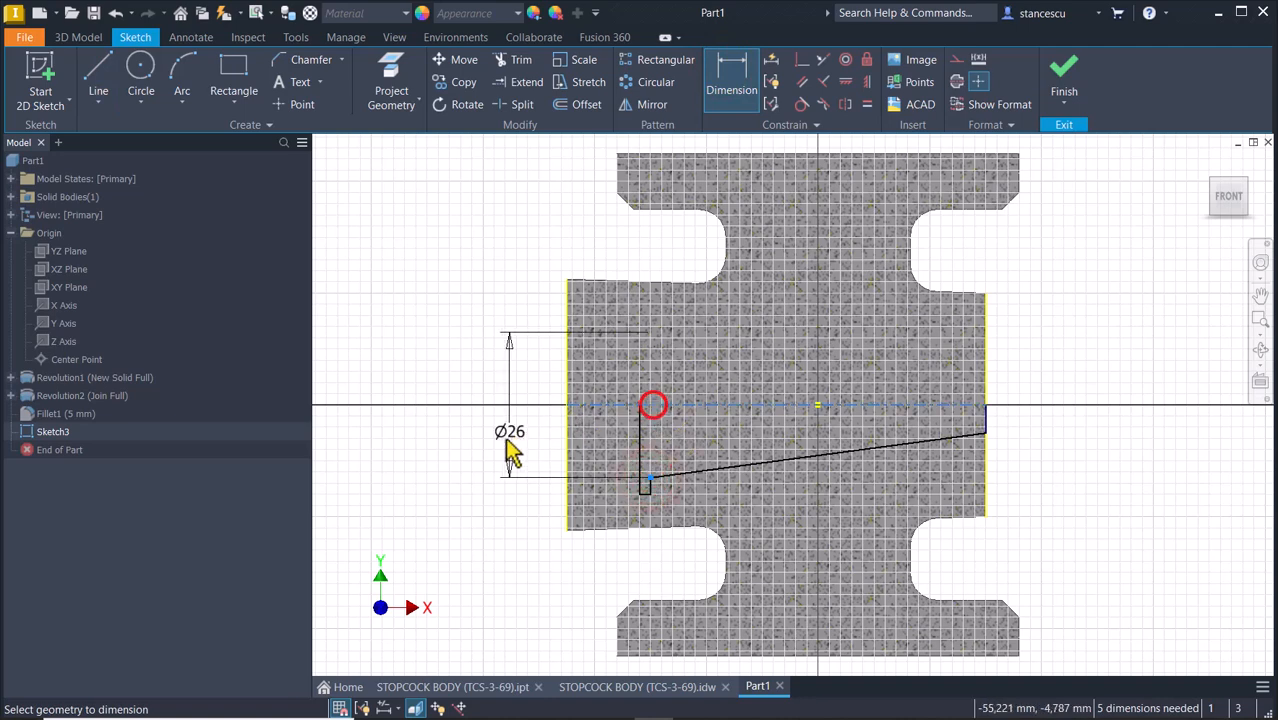
left_click(508, 445)
type("2")
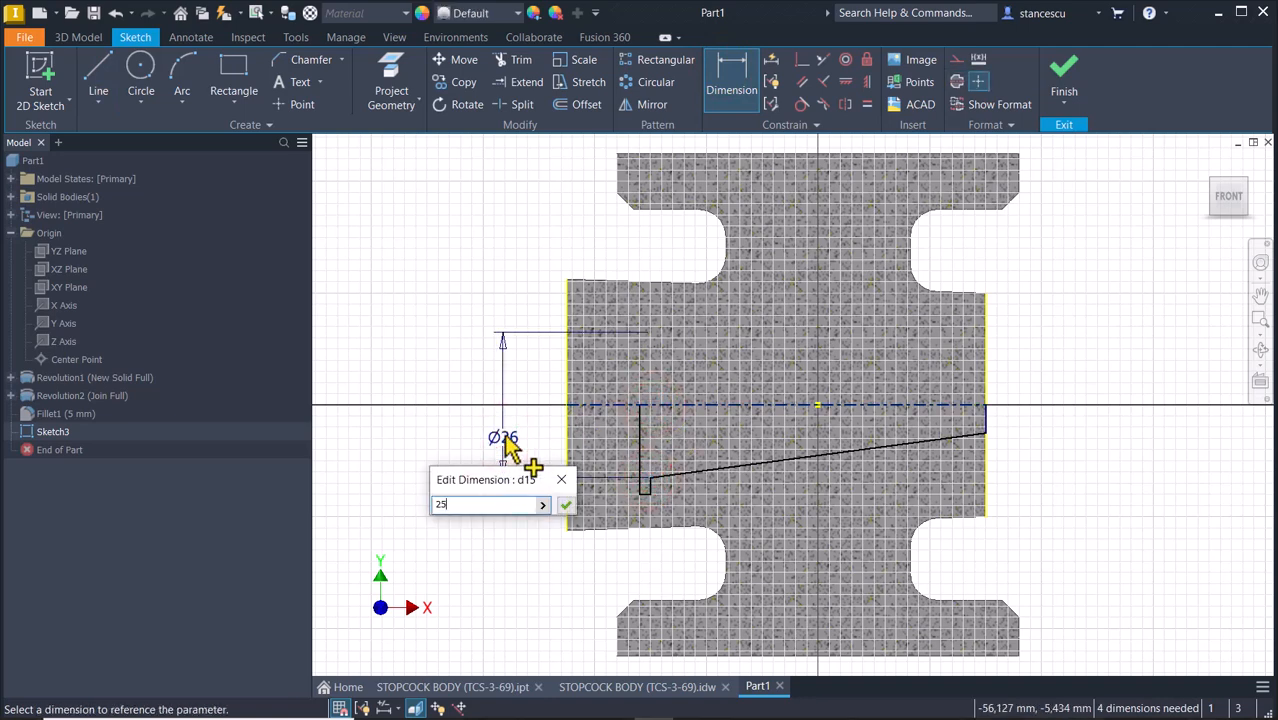
type("5")
key("Return")
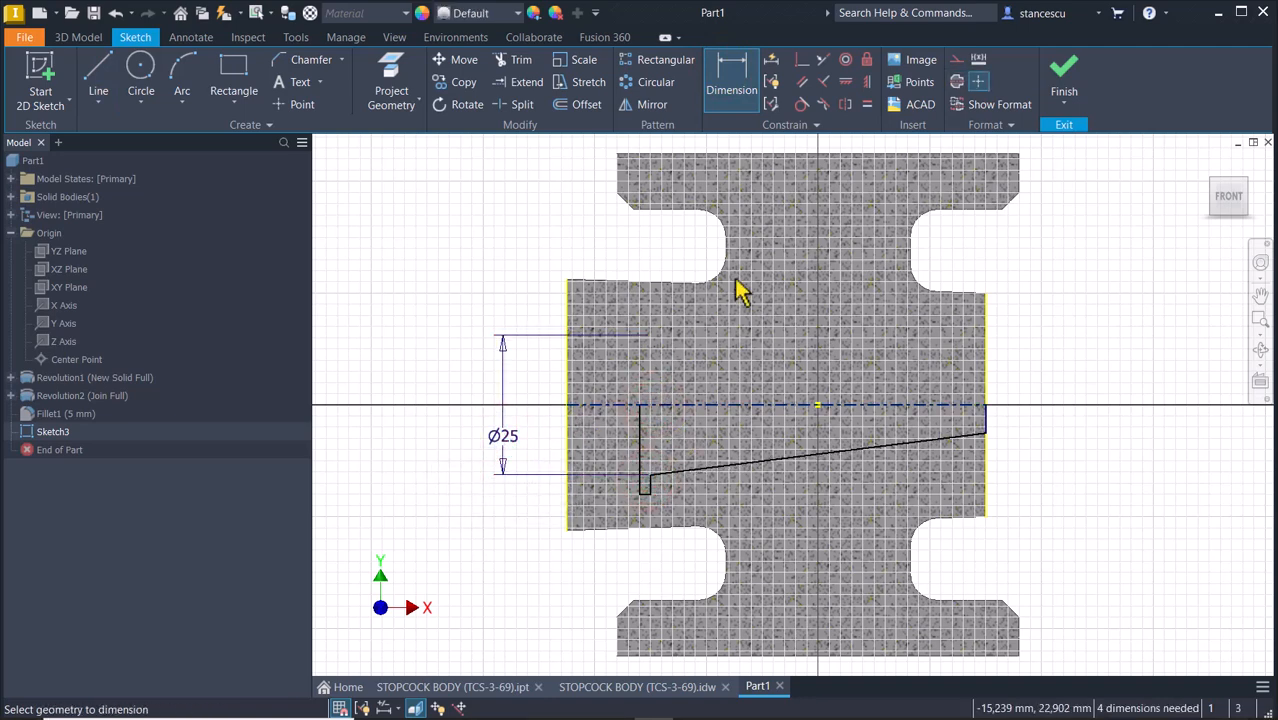
- Dimension the tapered bore's diameter at the barrel's narrower end face as 21 mm
left_click(986, 436)
left_click(995, 405)
left_click(1030, 411)
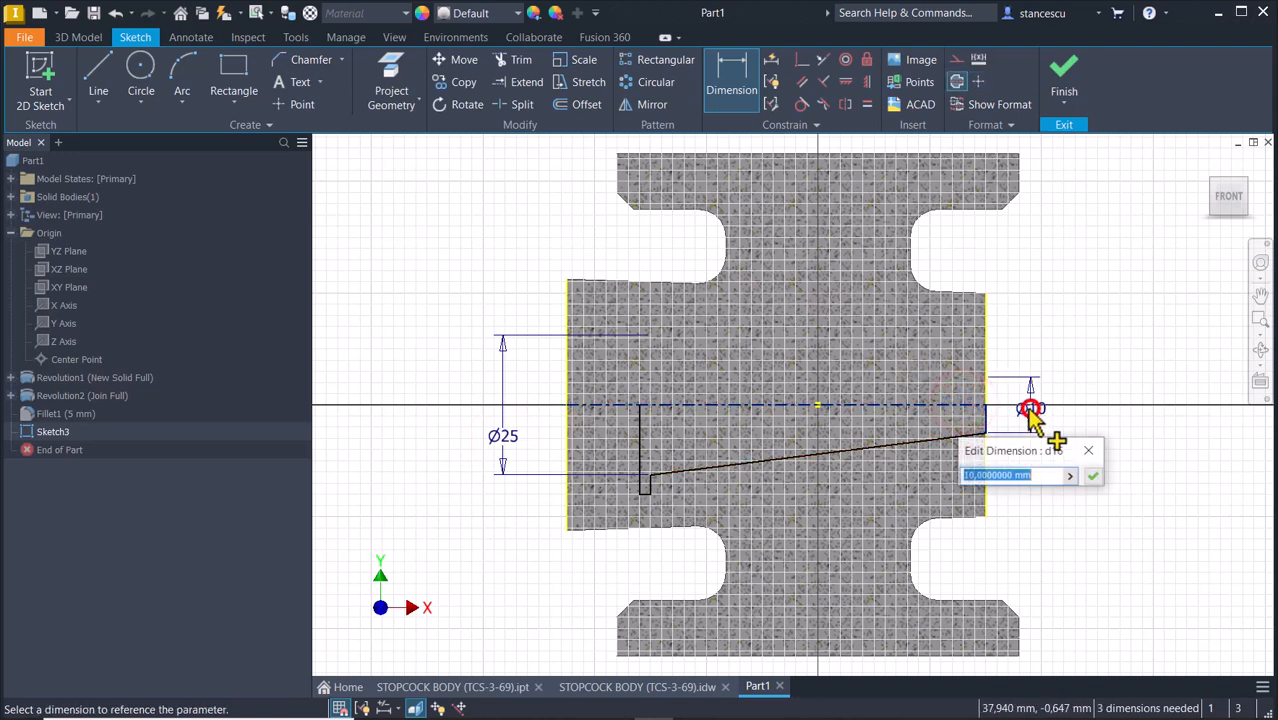
type("21")
key("Return")
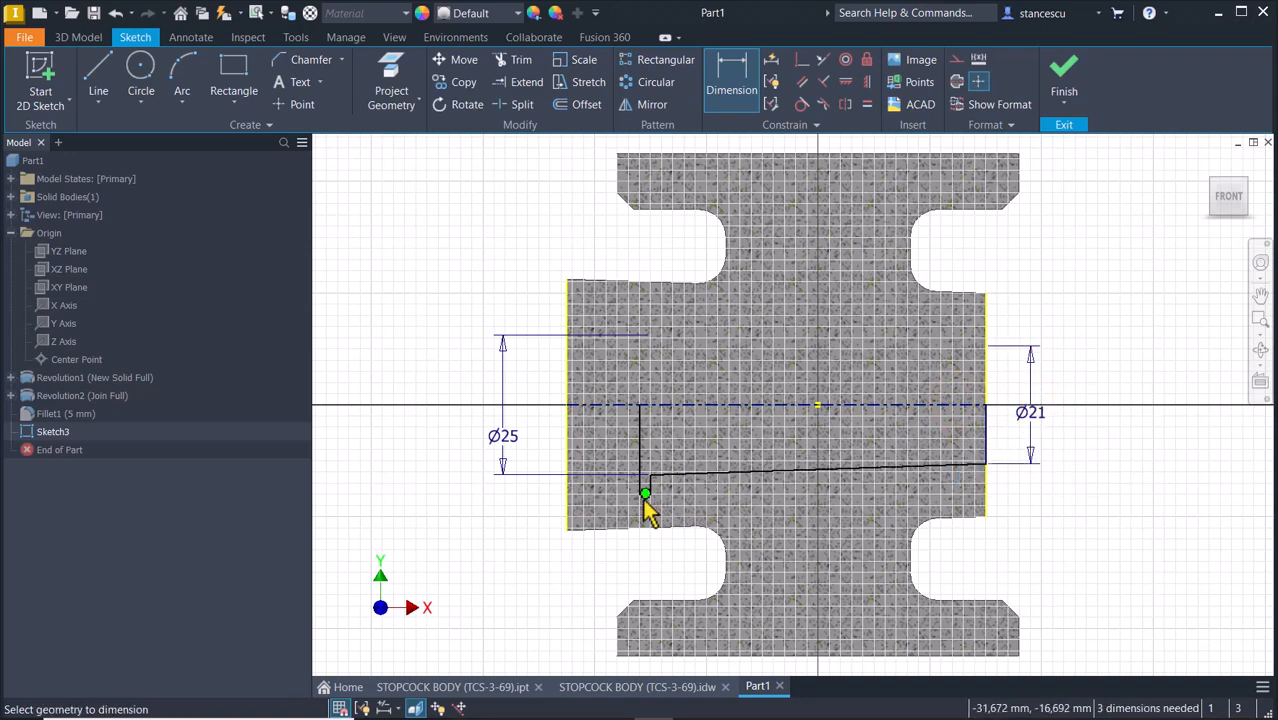
- Dimension the groove's diameter about the centerline as 33,5 mm
scroll(648, 510, "up", 3)
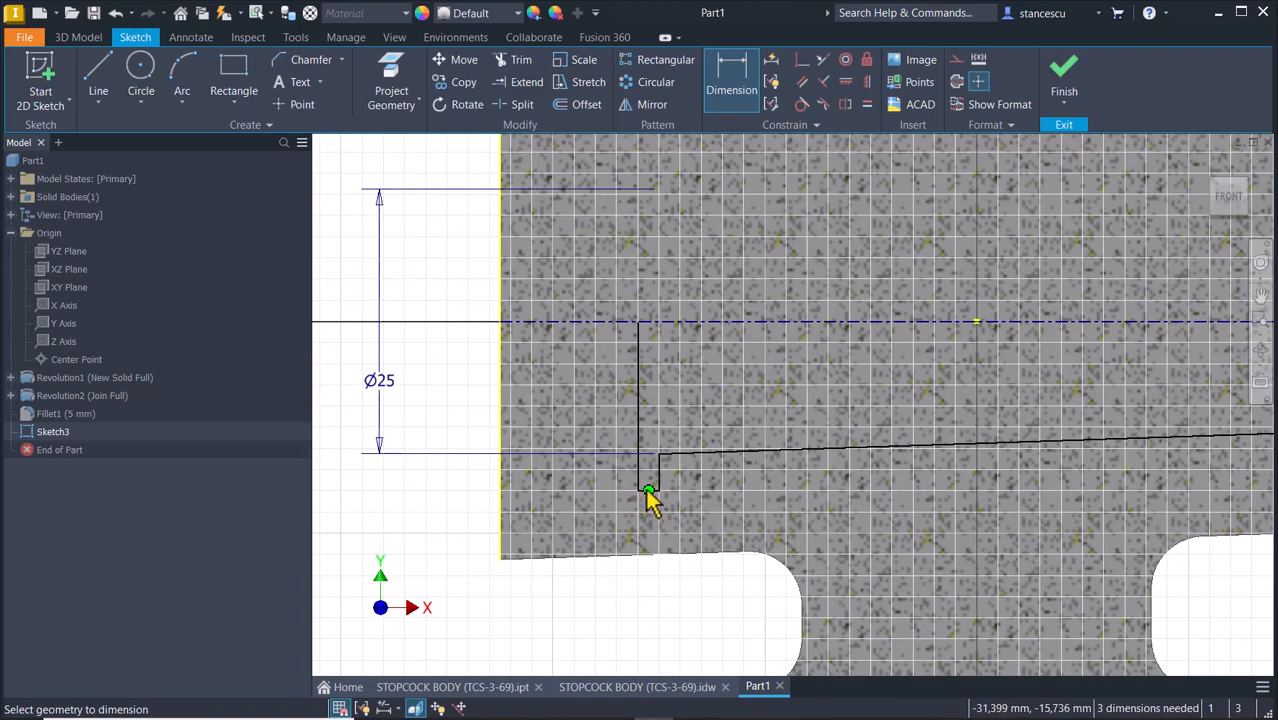
scroll(643, 493, "up", 3)
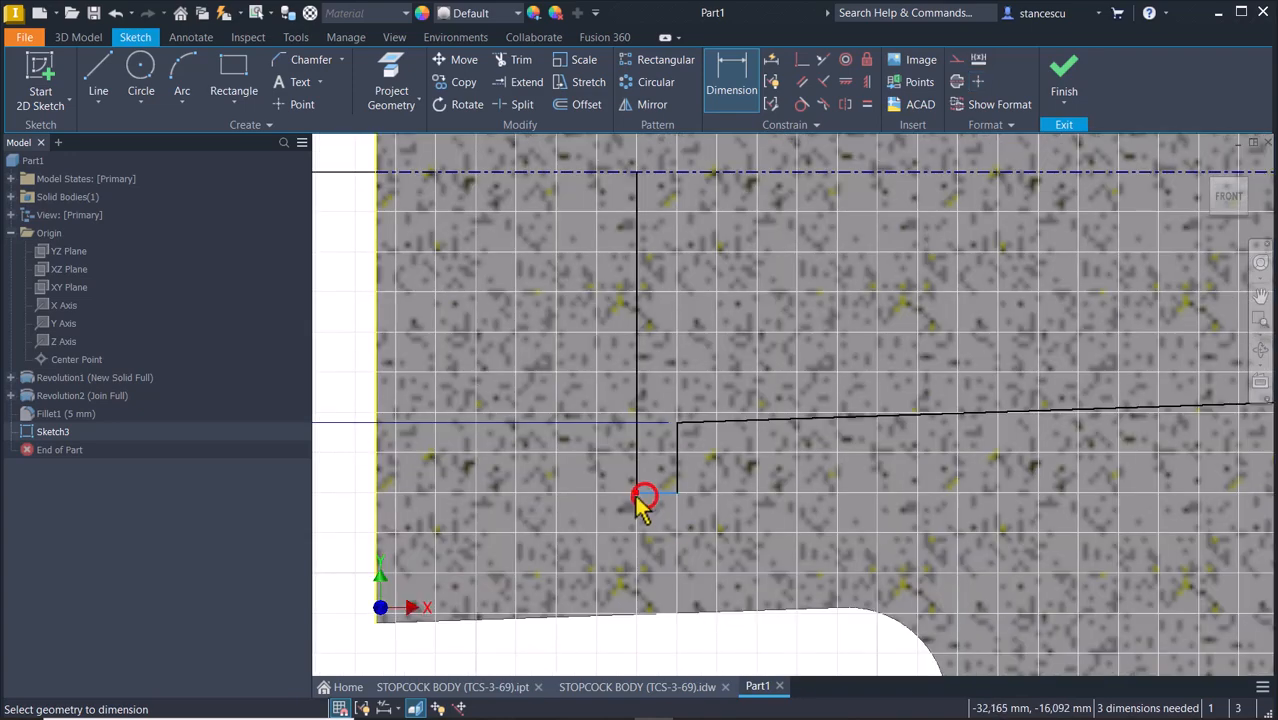
scroll(625, 493, "down", 3)
scroll(547, 432, "down", 3)
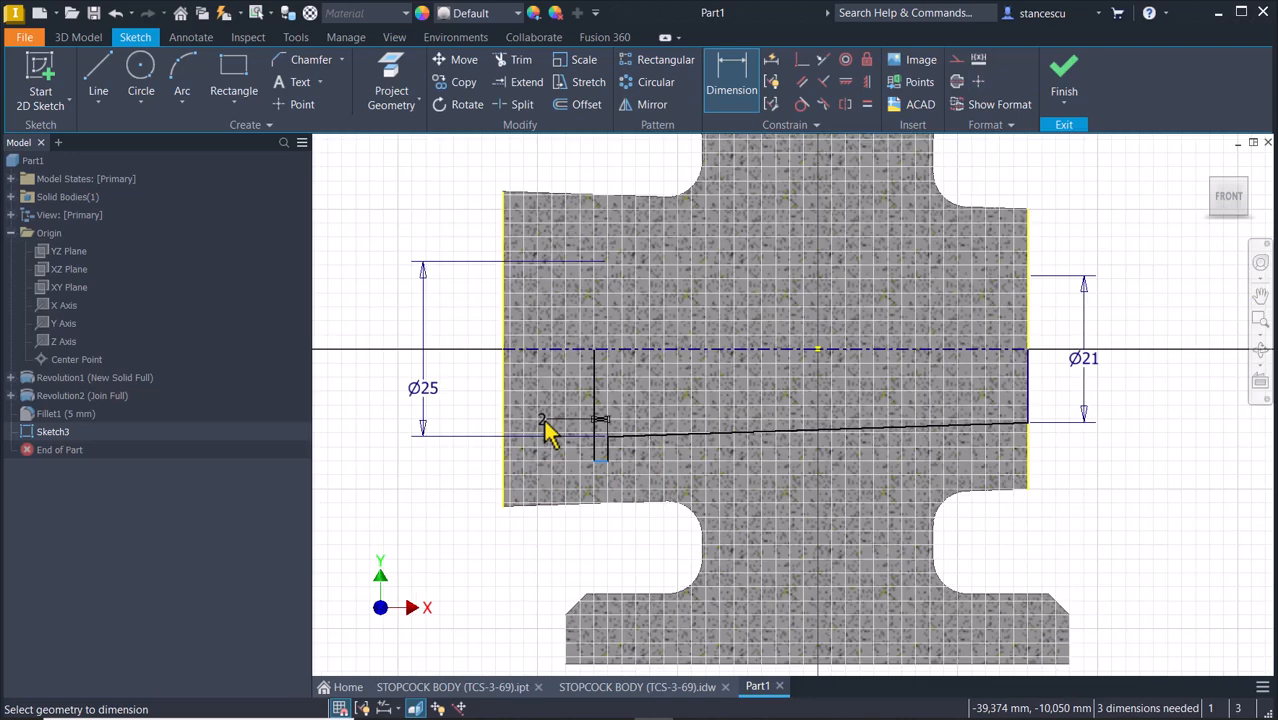
left_click(549, 351)
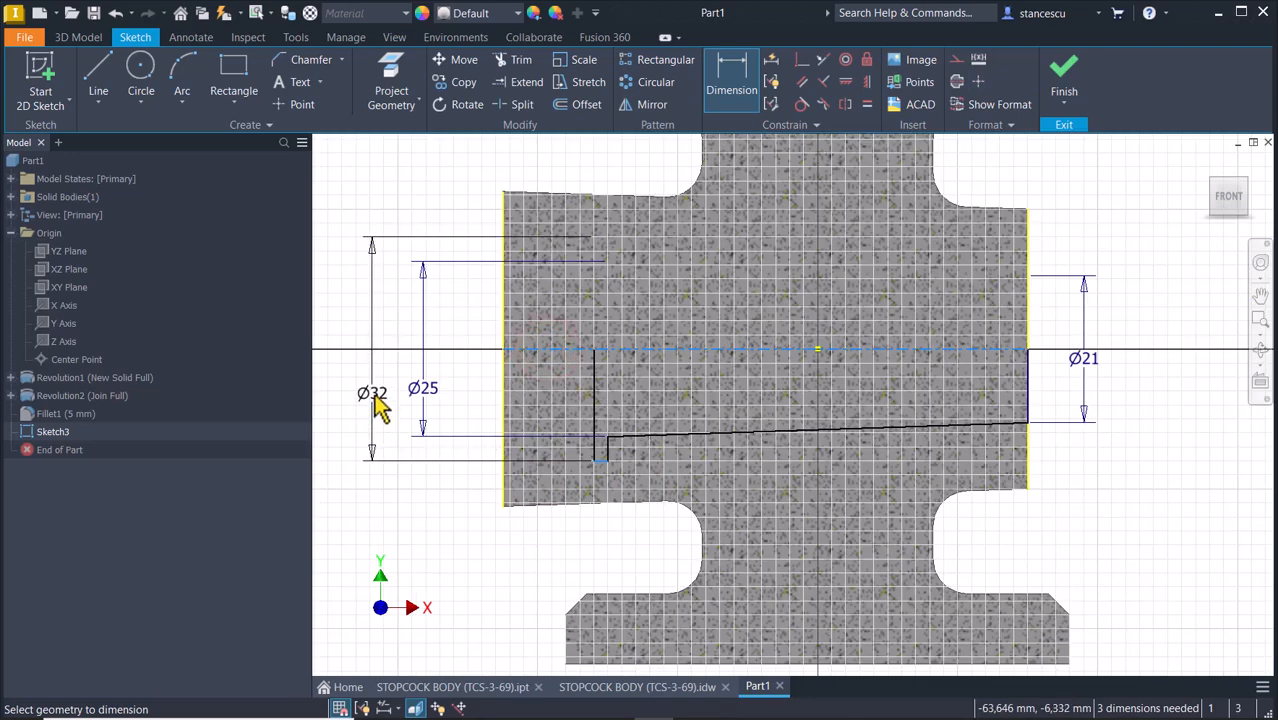
left_click(372, 394)
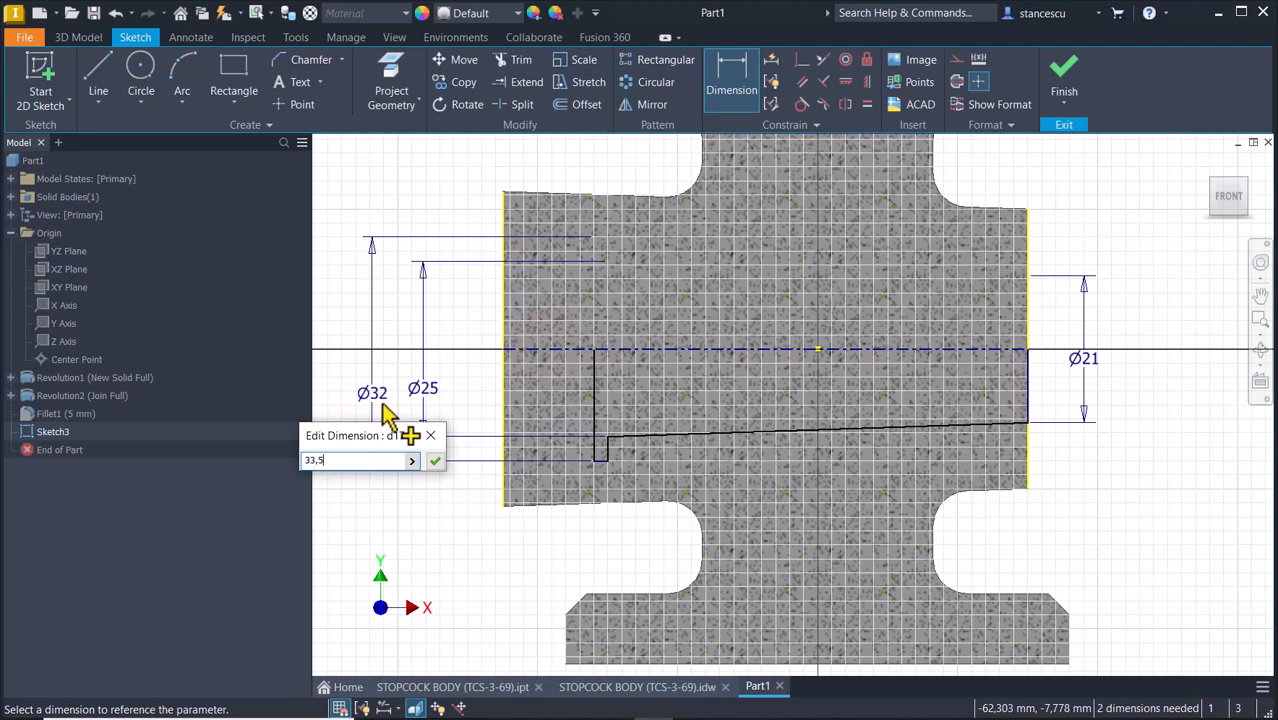
key("Return")
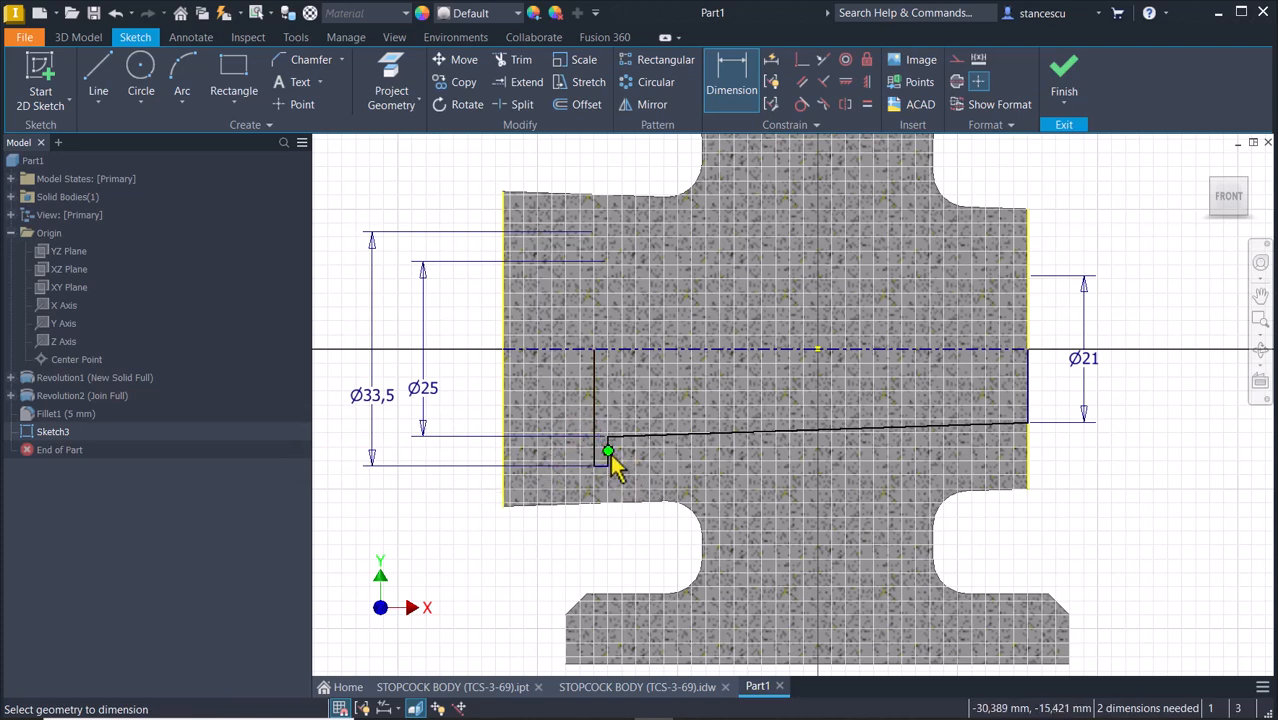
- Dimension the distance from the barrel's wider end face to the groove's inner wall as 14 mm
scroll(620, 457, "up", 2)
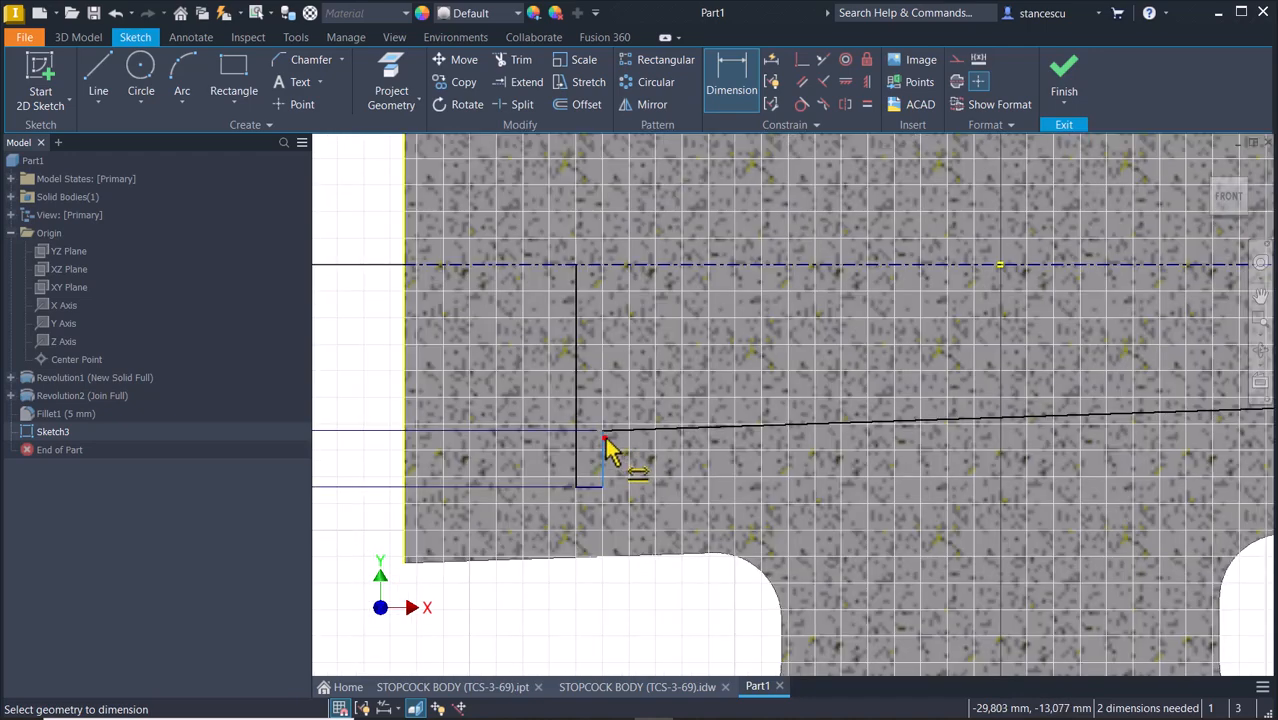
left_click(603, 437)
left_click(407, 461)
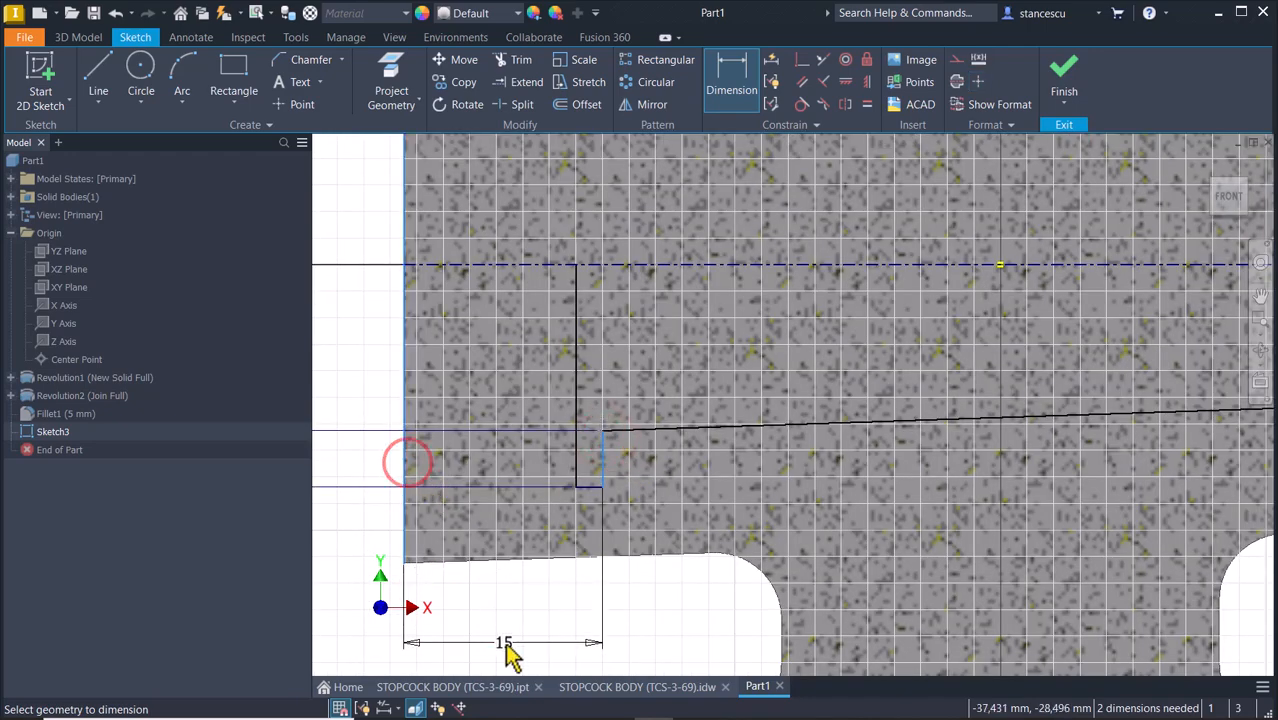
left_click(507, 655)
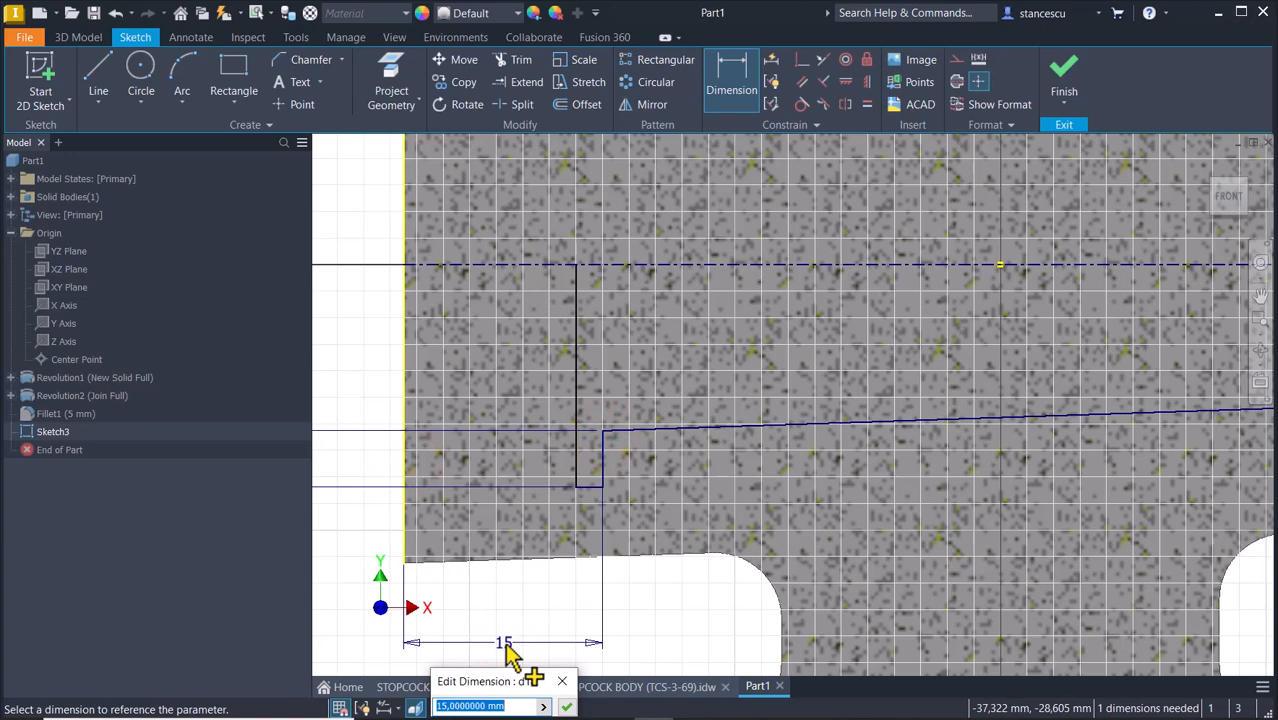
type("14")
key("Return")
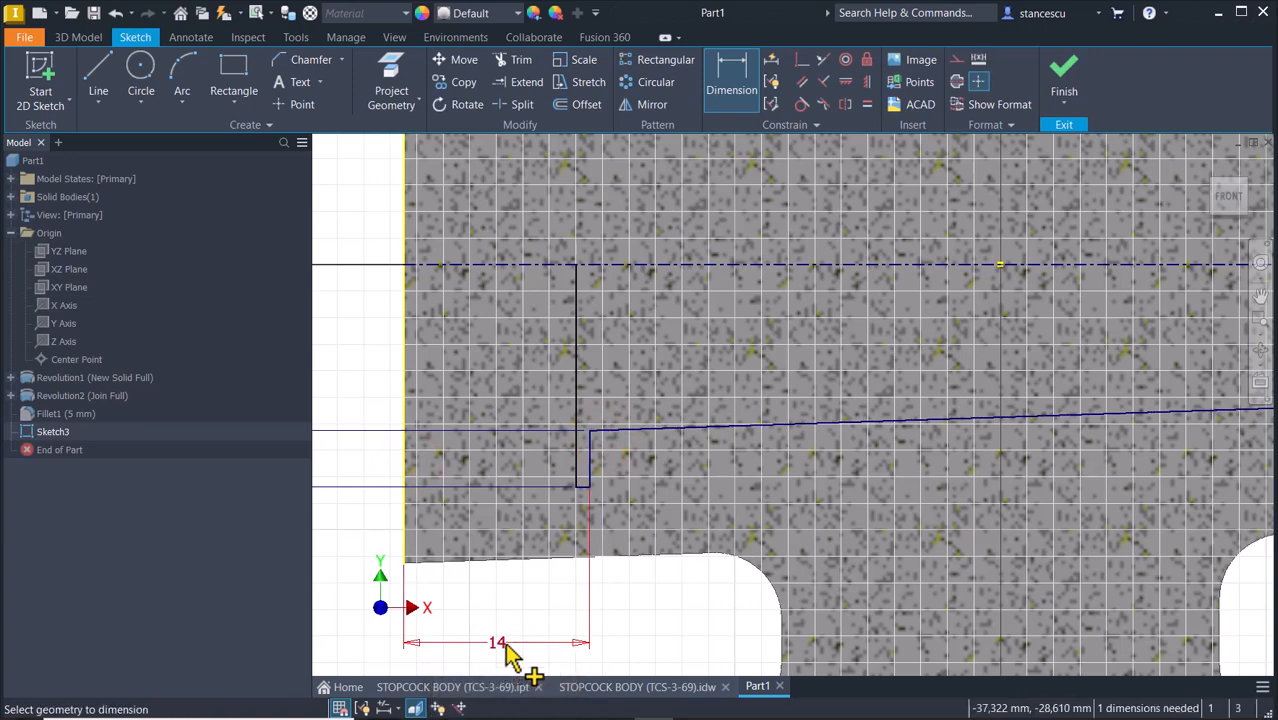
scroll(630, 616, "down", 5)
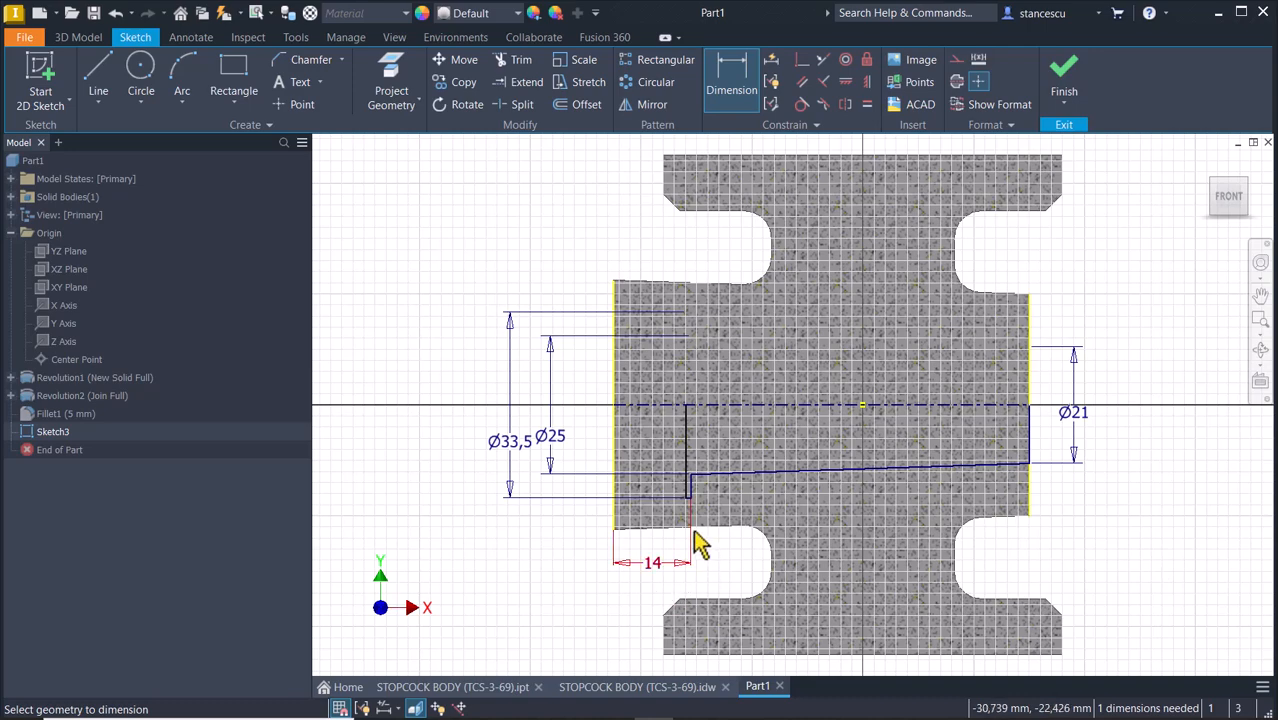
- Dimension the groove's width between its two side walls as 2 mm
scroll(690, 510, "up", 4)
left_click(677, 420)
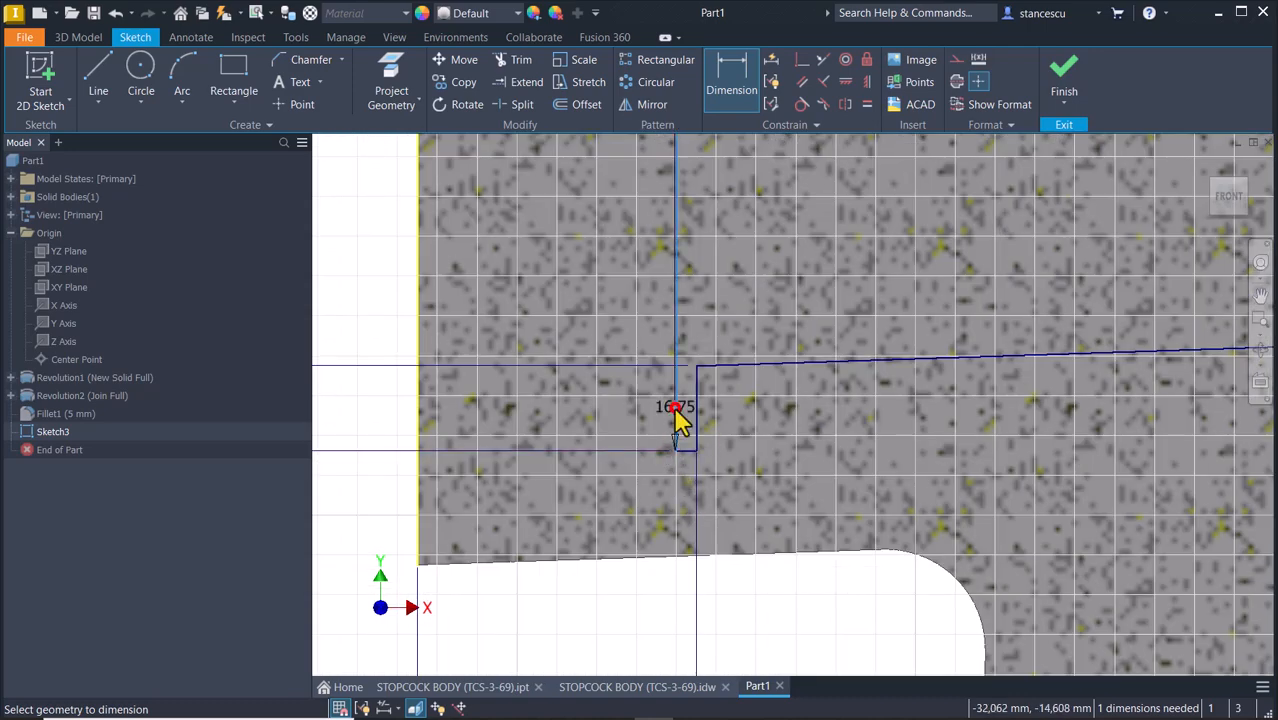
left_click(697, 420)
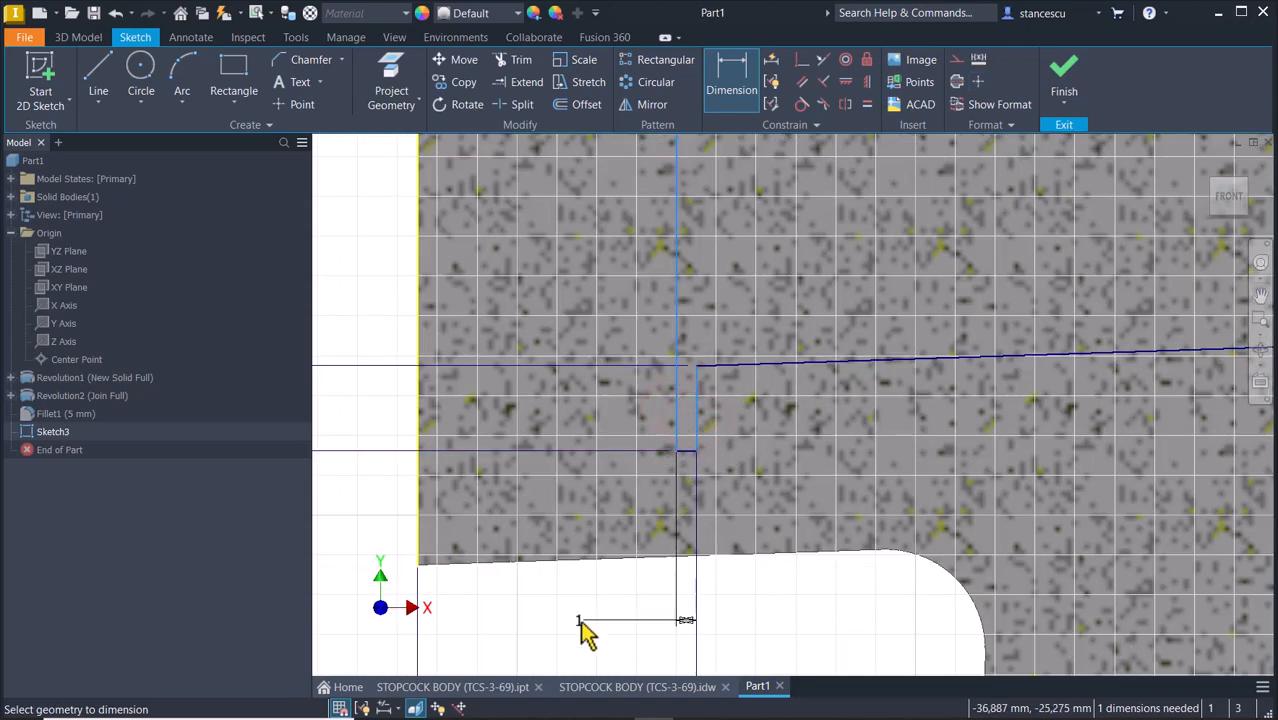
left_click(580, 620)
type("2")
key("Return")
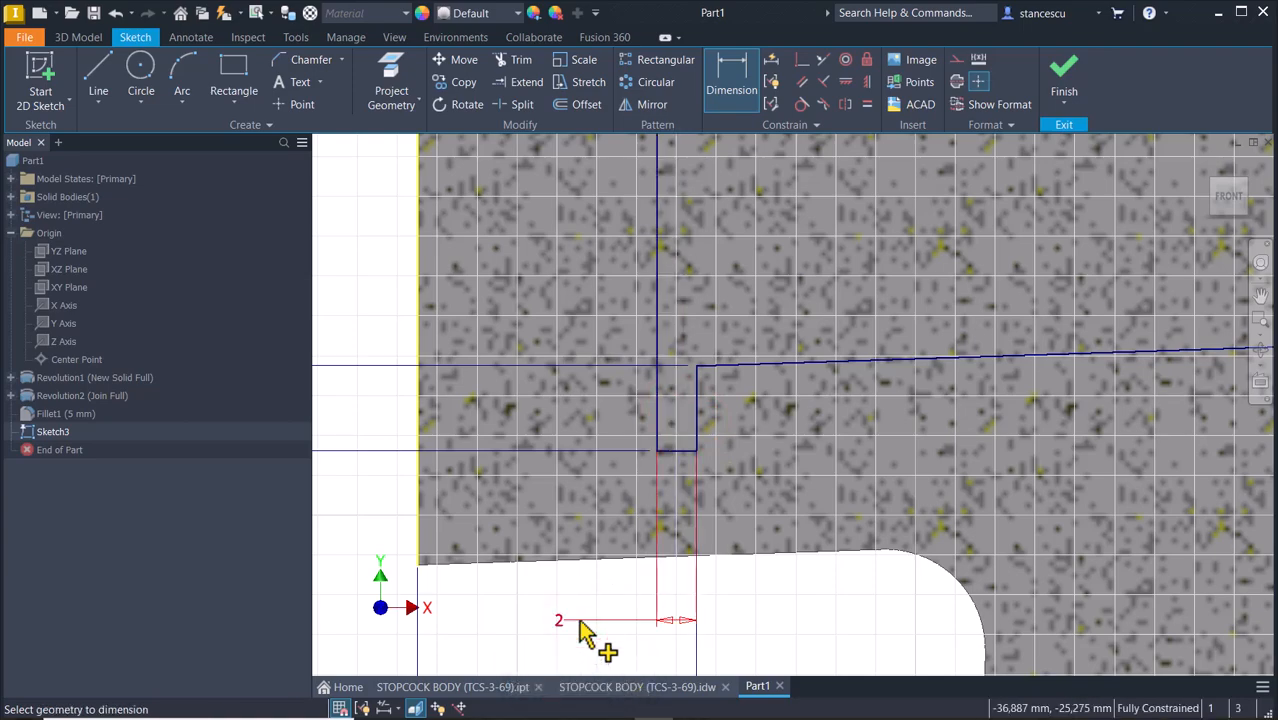
scroll(599, 619, "down", 5)
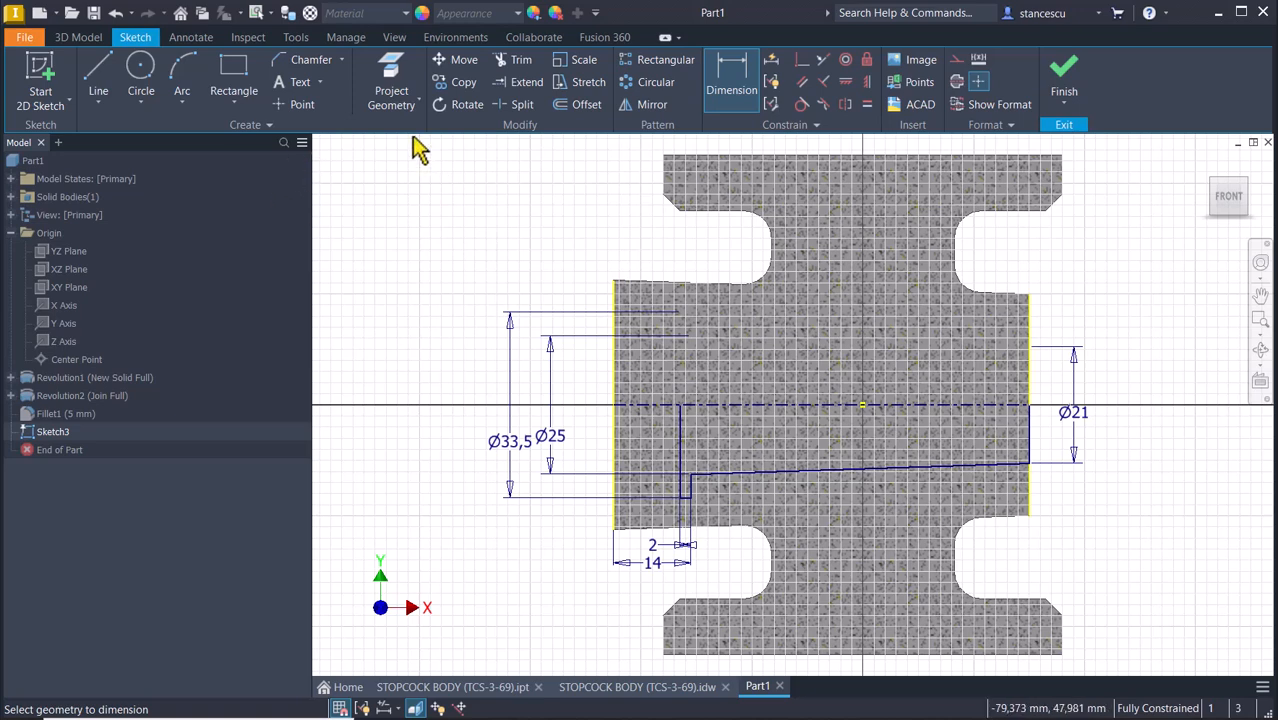
- Place a sketch point on the tapered bore line and constrain it vertically in line with the origin
left_click(300, 104)
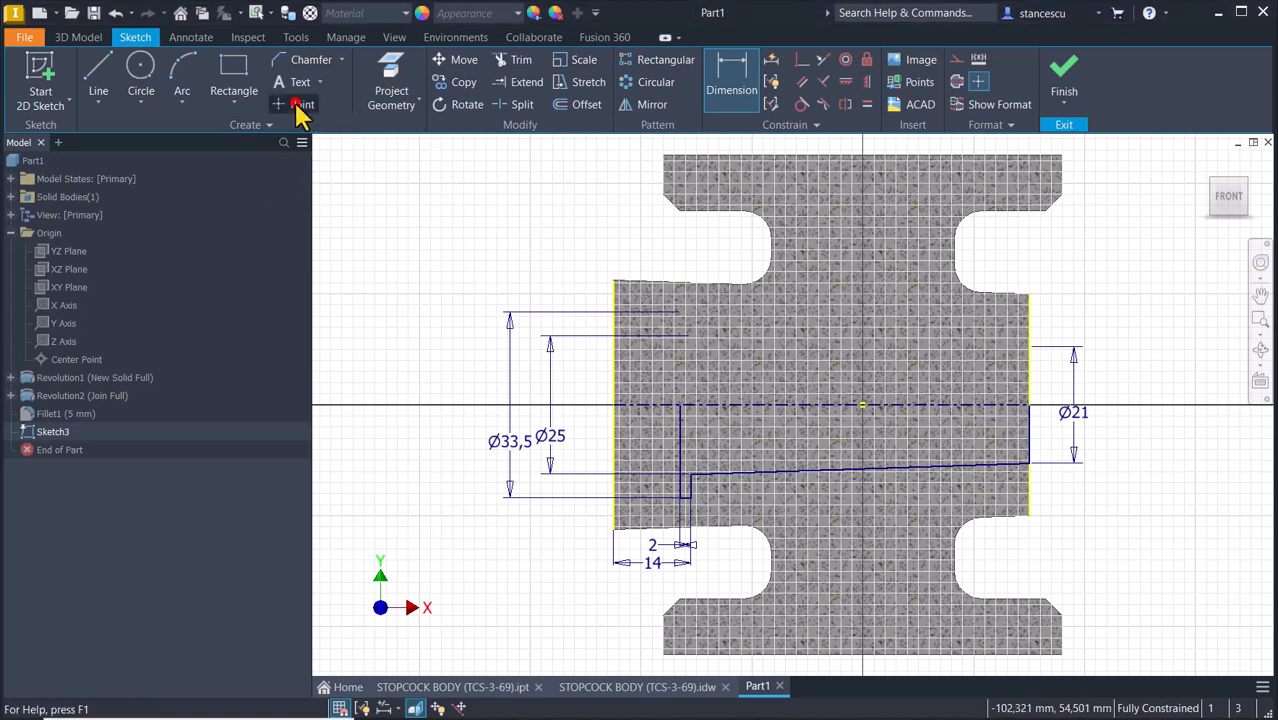
left_click(885, 468)
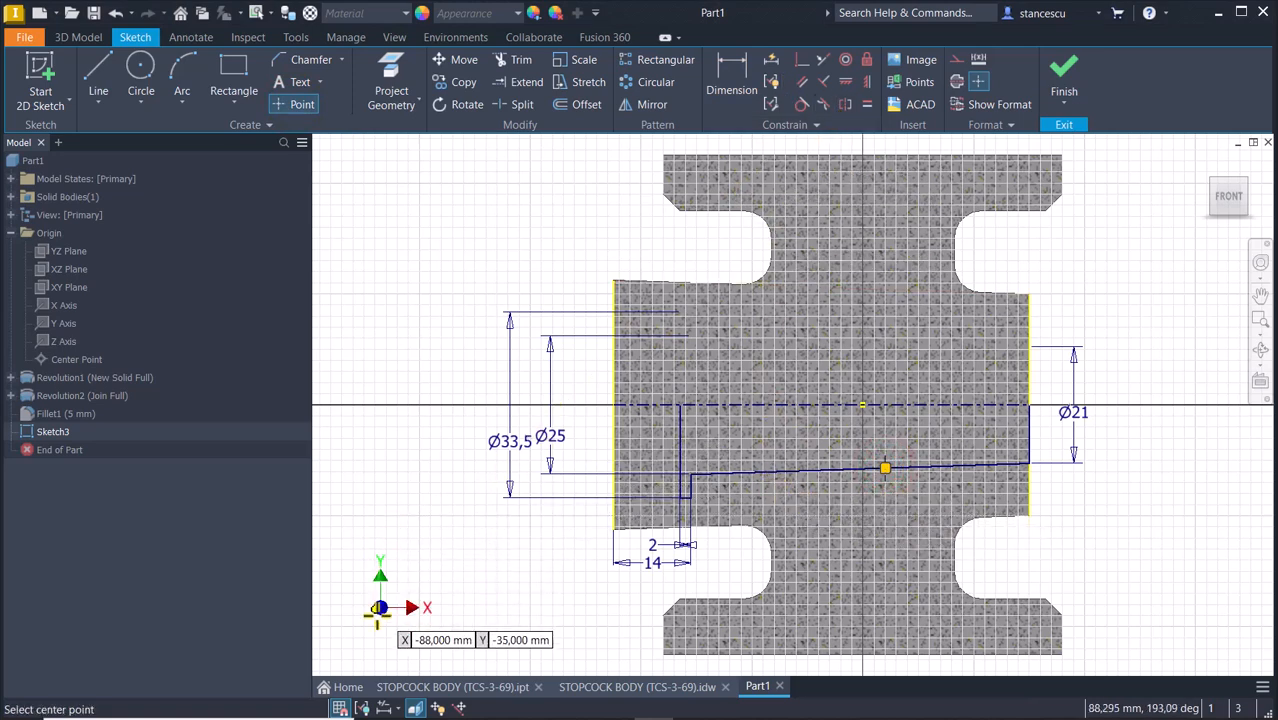
left_click(862, 84)
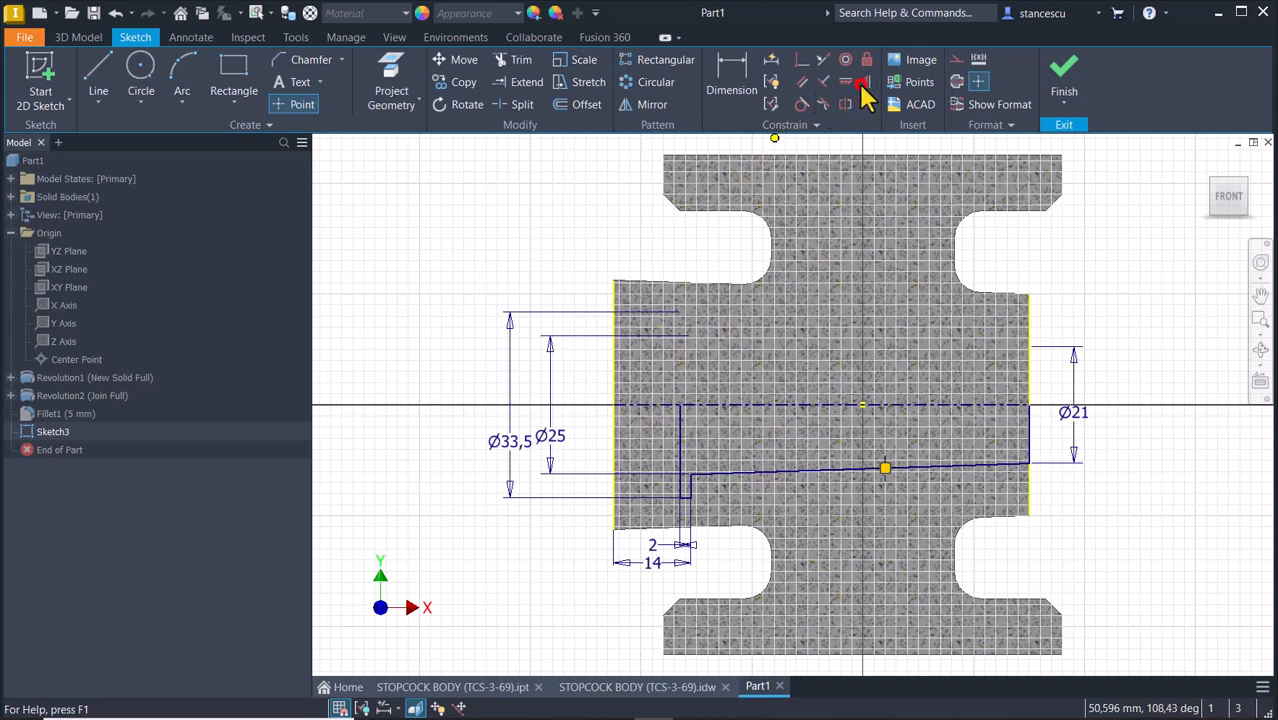
left_click(881, 471)
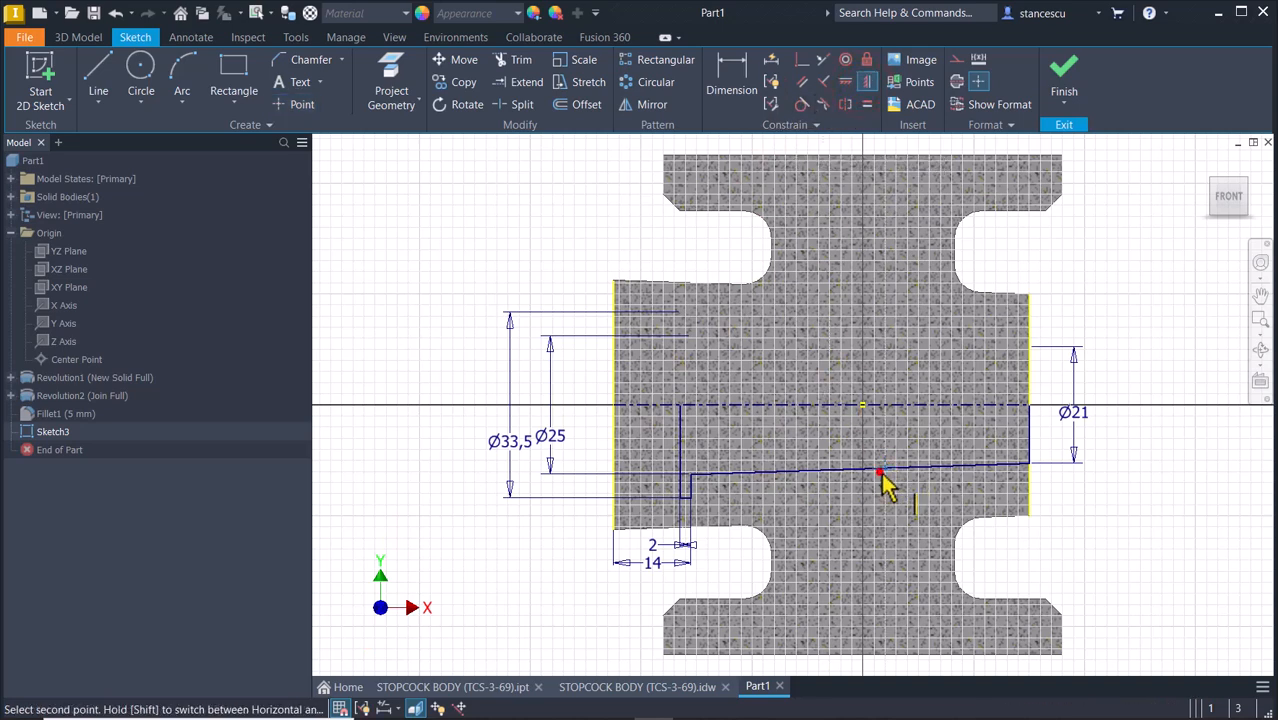
left_click(863, 407)
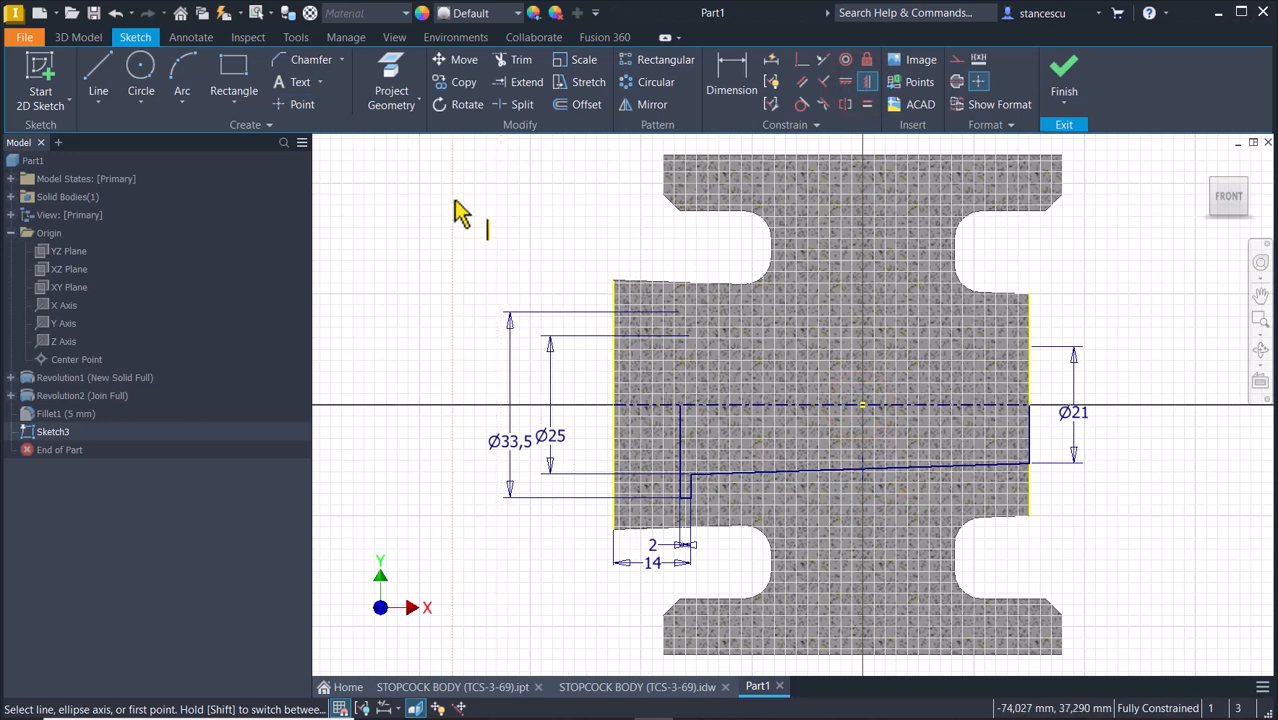
- Add a driven dimension between the origin and the sketch point on the tapered bore line
left_click(733, 66)
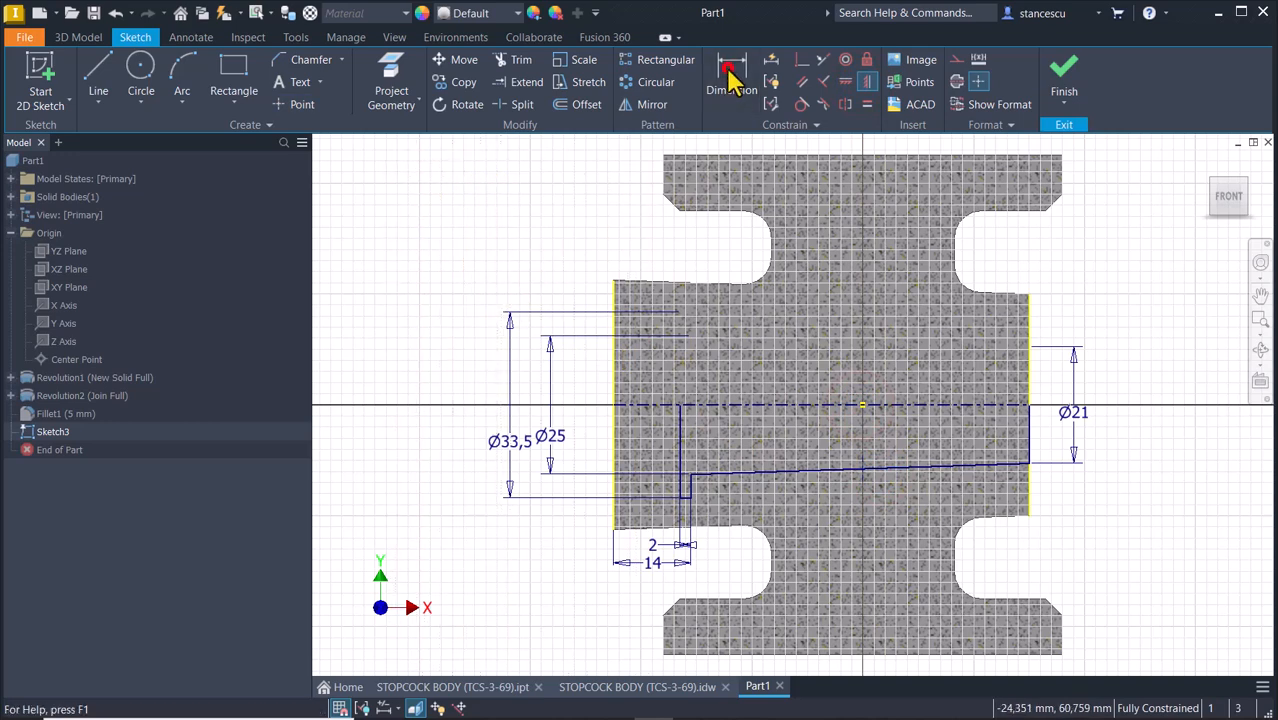
left_click(863, 406)
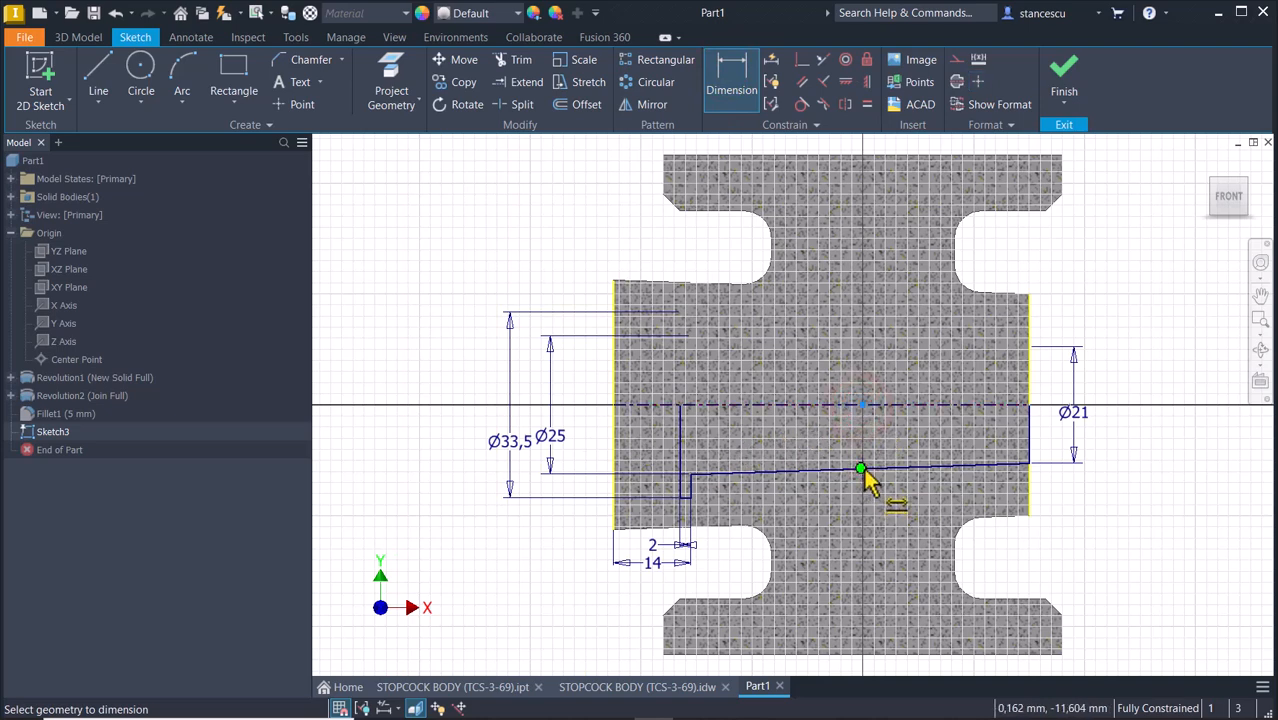
scroll(864, 478, "down", 3)
scroll(856, 488, "down", 4)
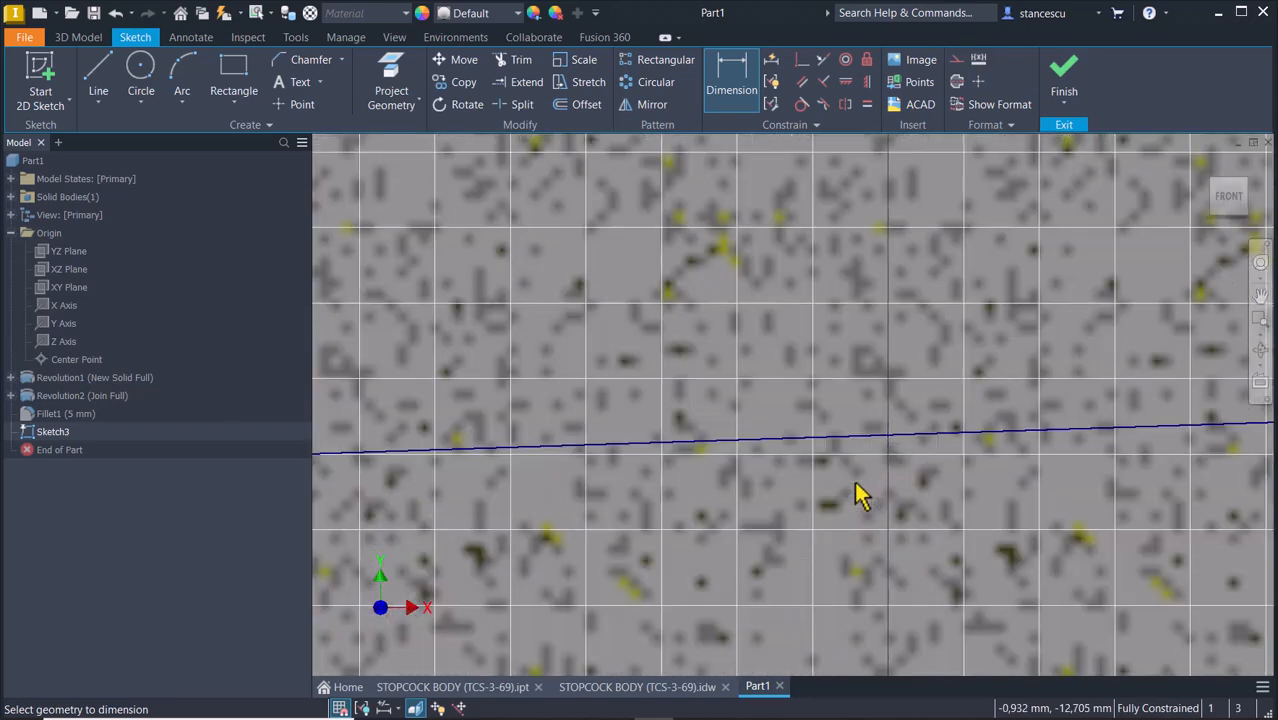
left_click(893, 443)
scroll(759, 383, "down", 3)
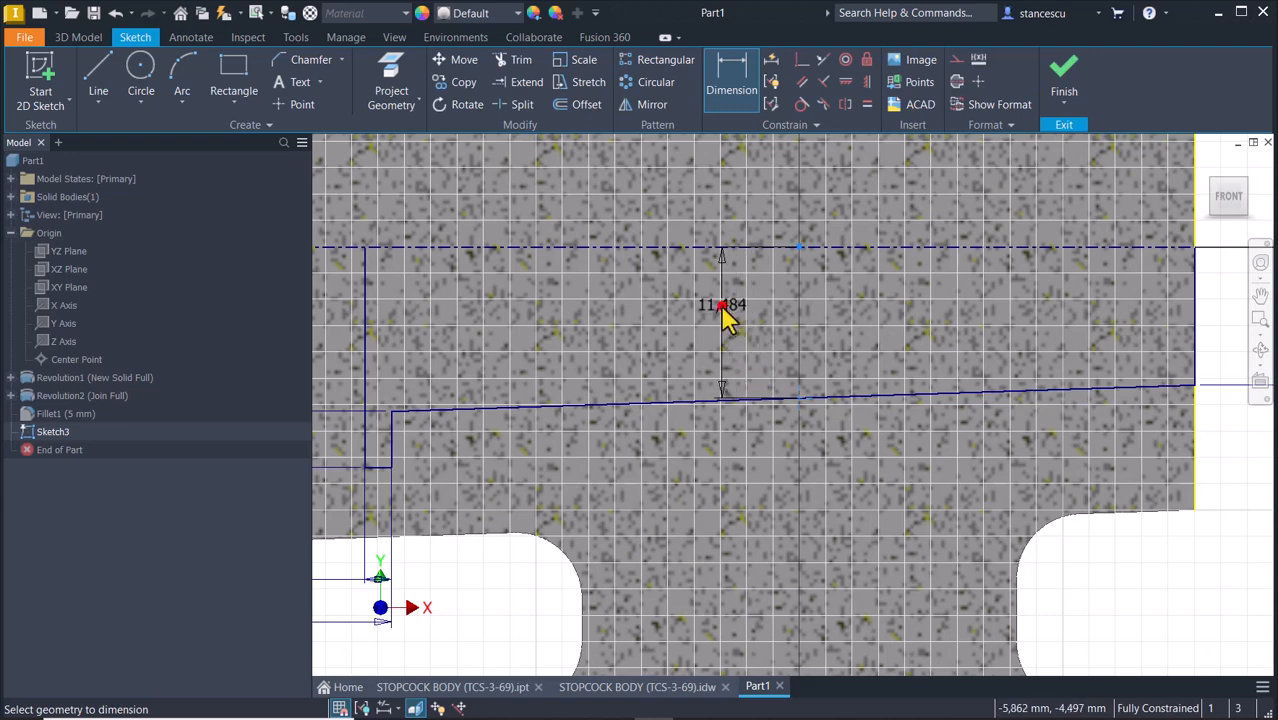
left_click(722, 305)
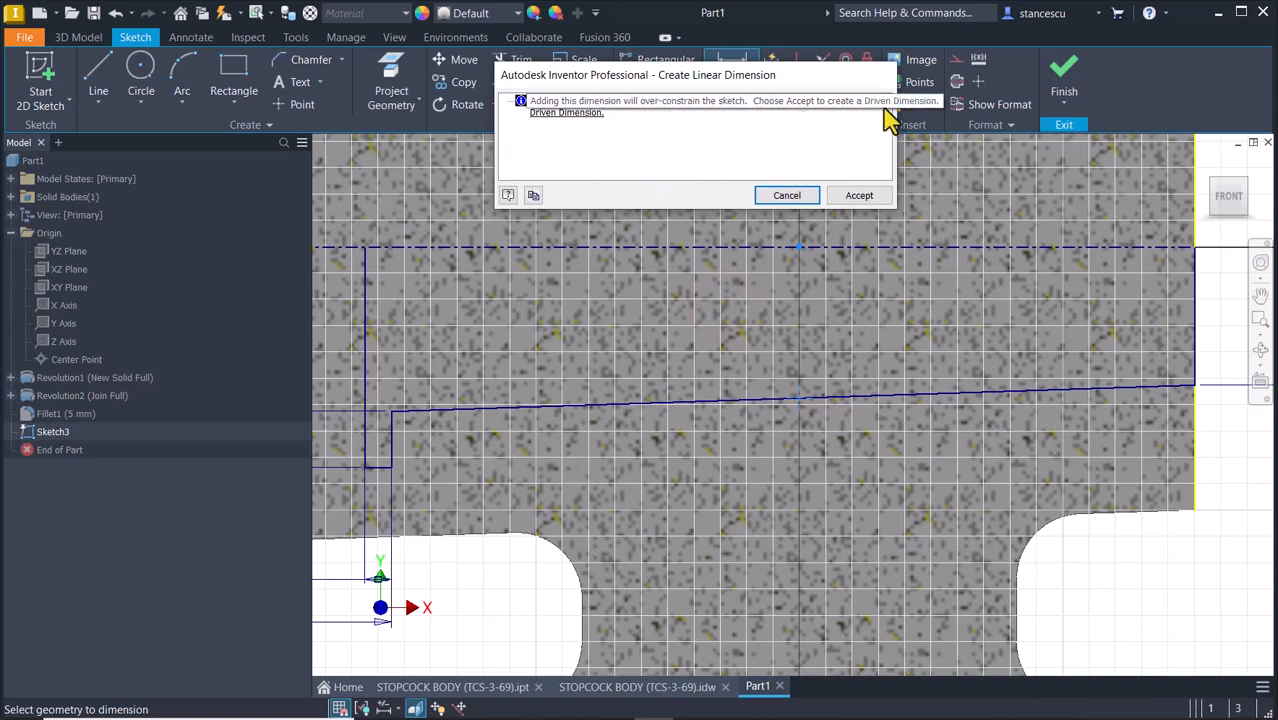
left_click(848, 198)
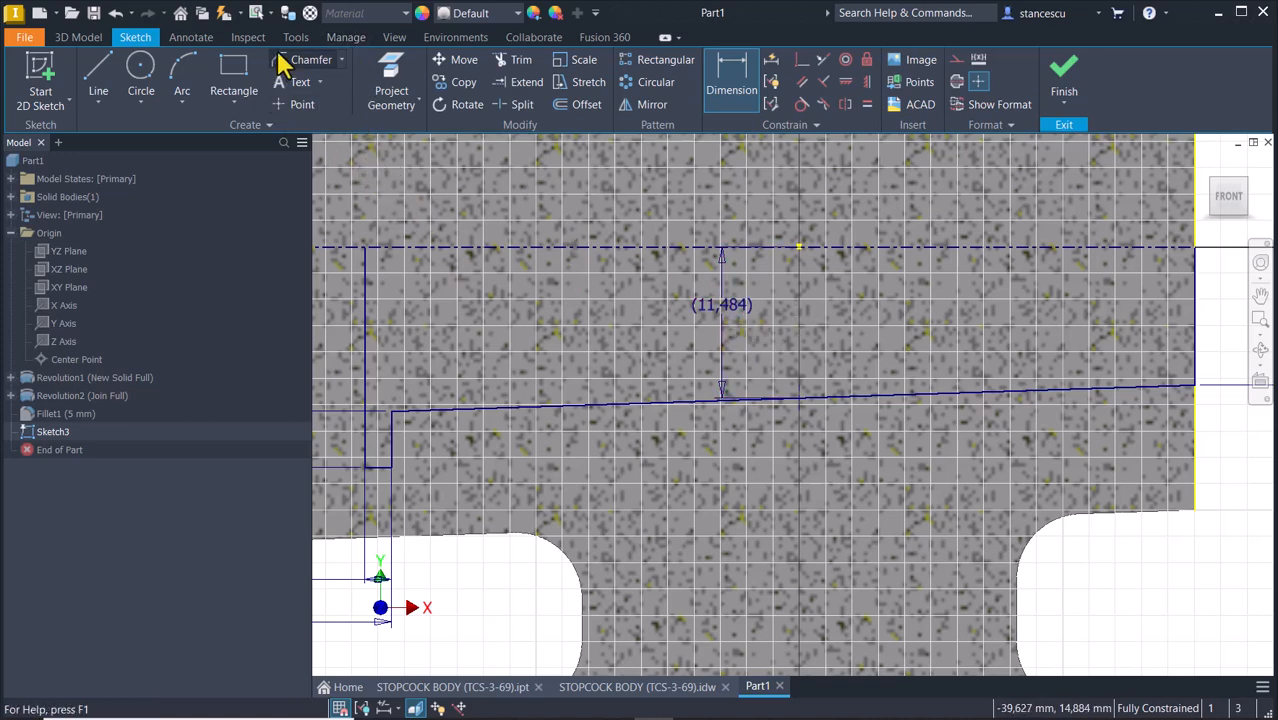
- Look up the driven dimension's name among the reference parameters in the part's parameter table
left_click(345, 40)
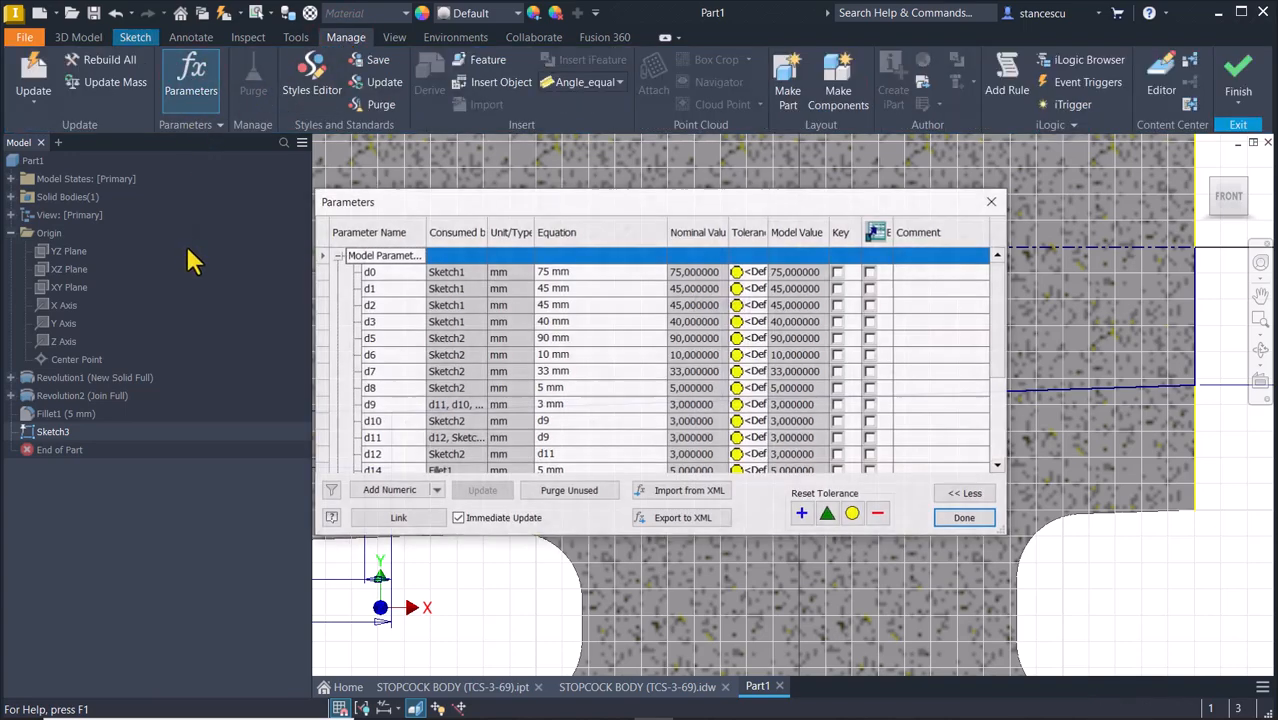
scroll(608, 391, "down", 4)
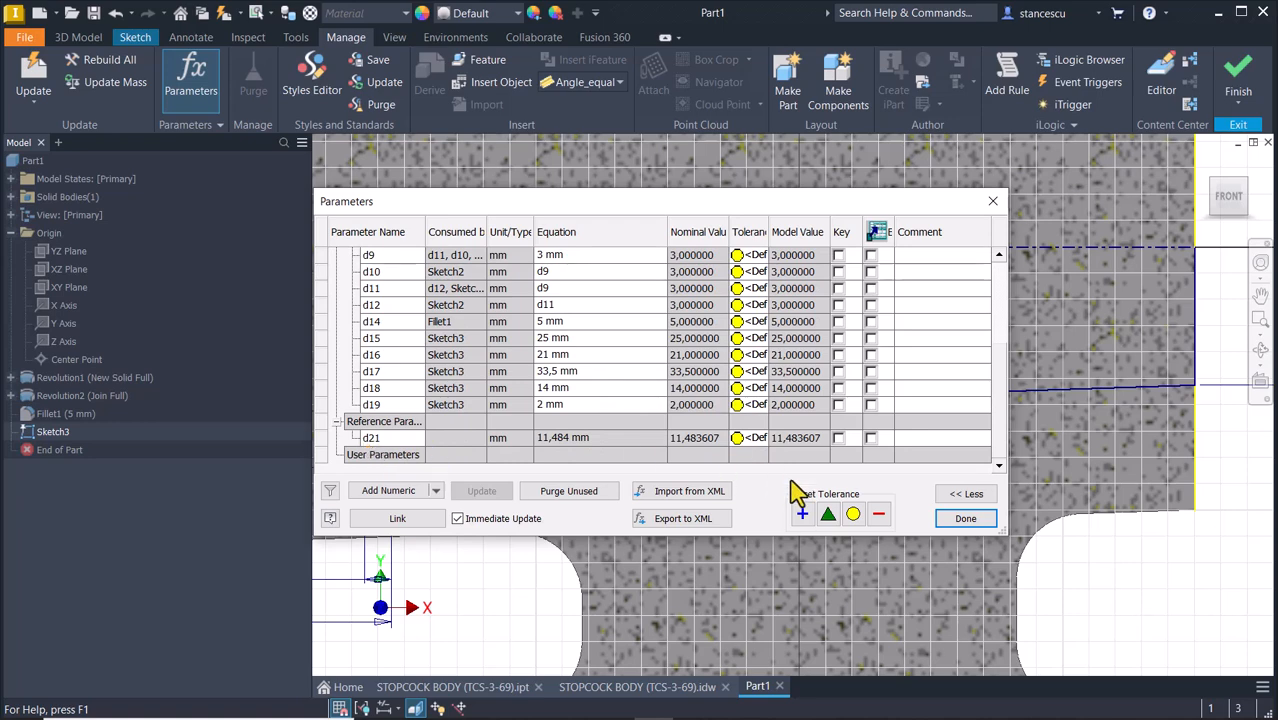
left_click(962, 520)
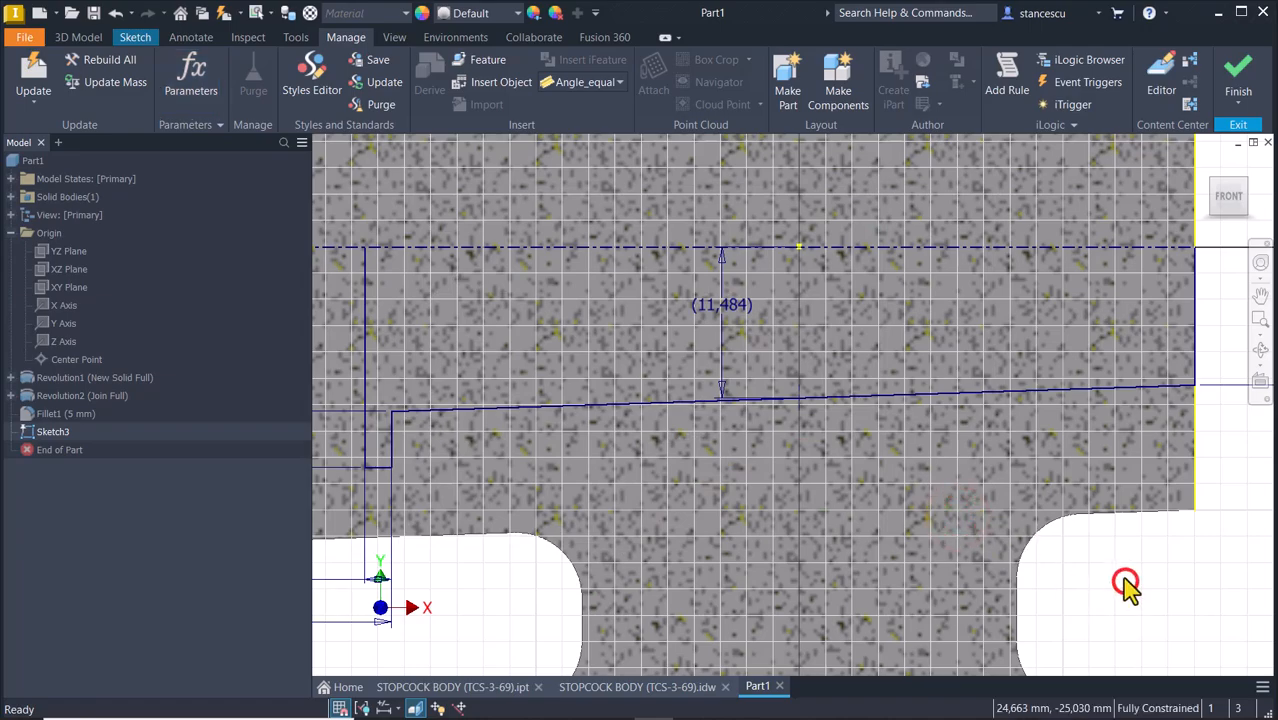
scroll(1125, 585, "up", 5)
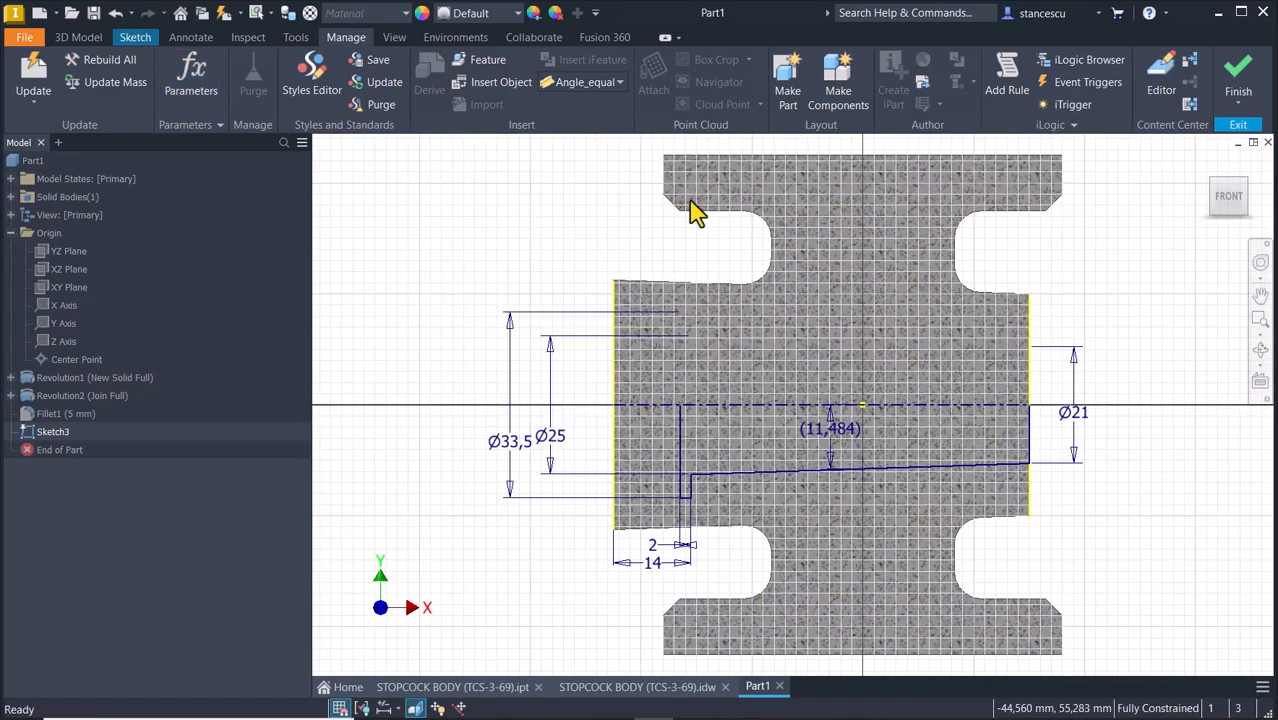
- Finish the sketch and revolve the bore profile a full turn about its centerline as a cut
left_click(1238, 70)
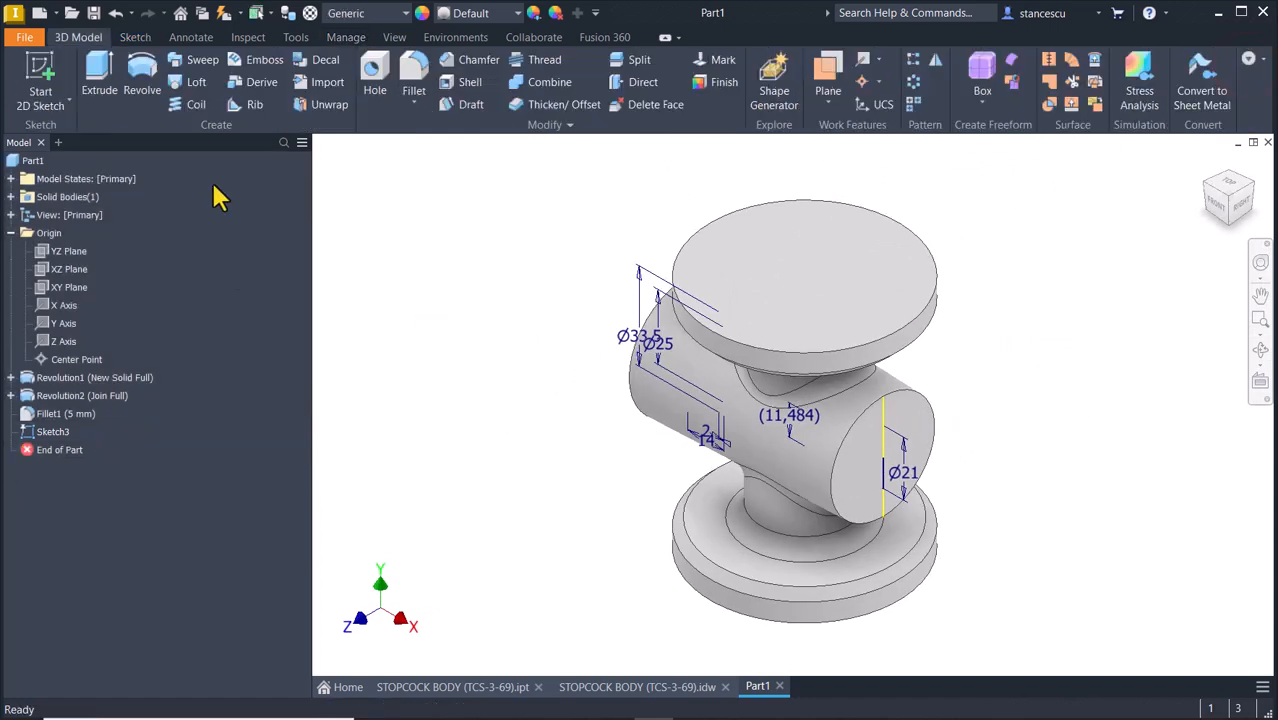
left_click(142, 80)
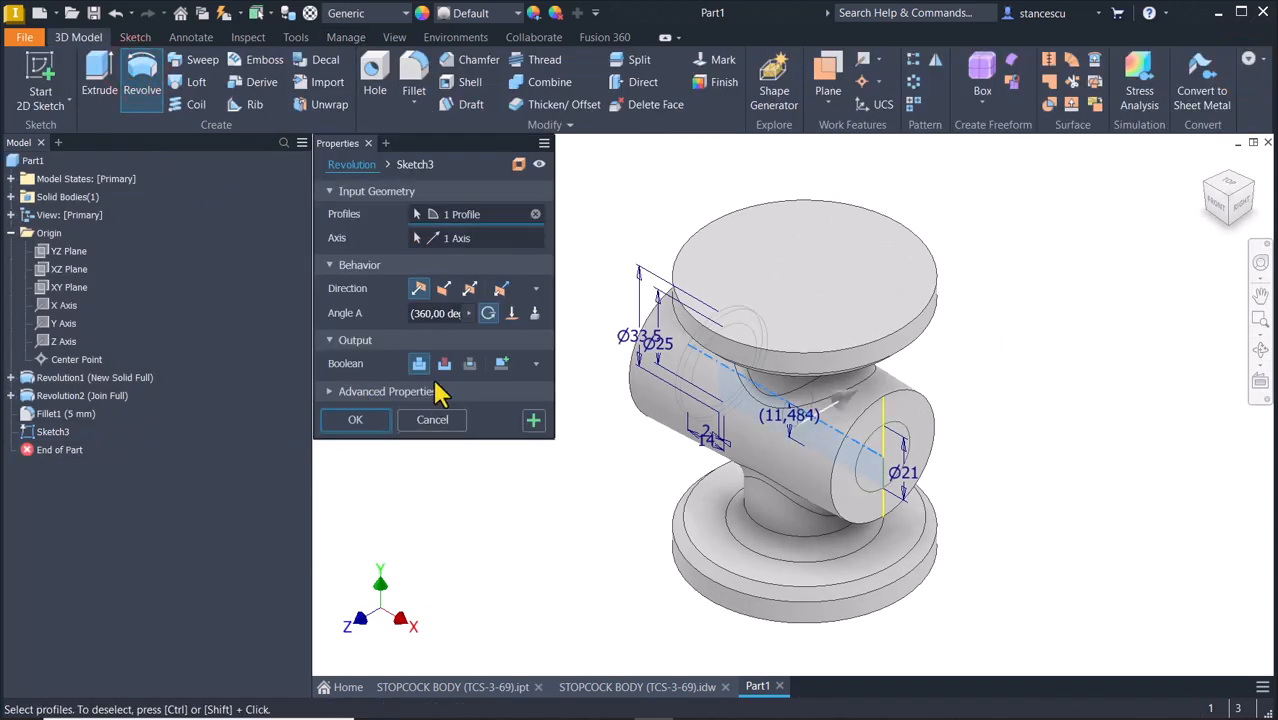
left_click(444, 364)
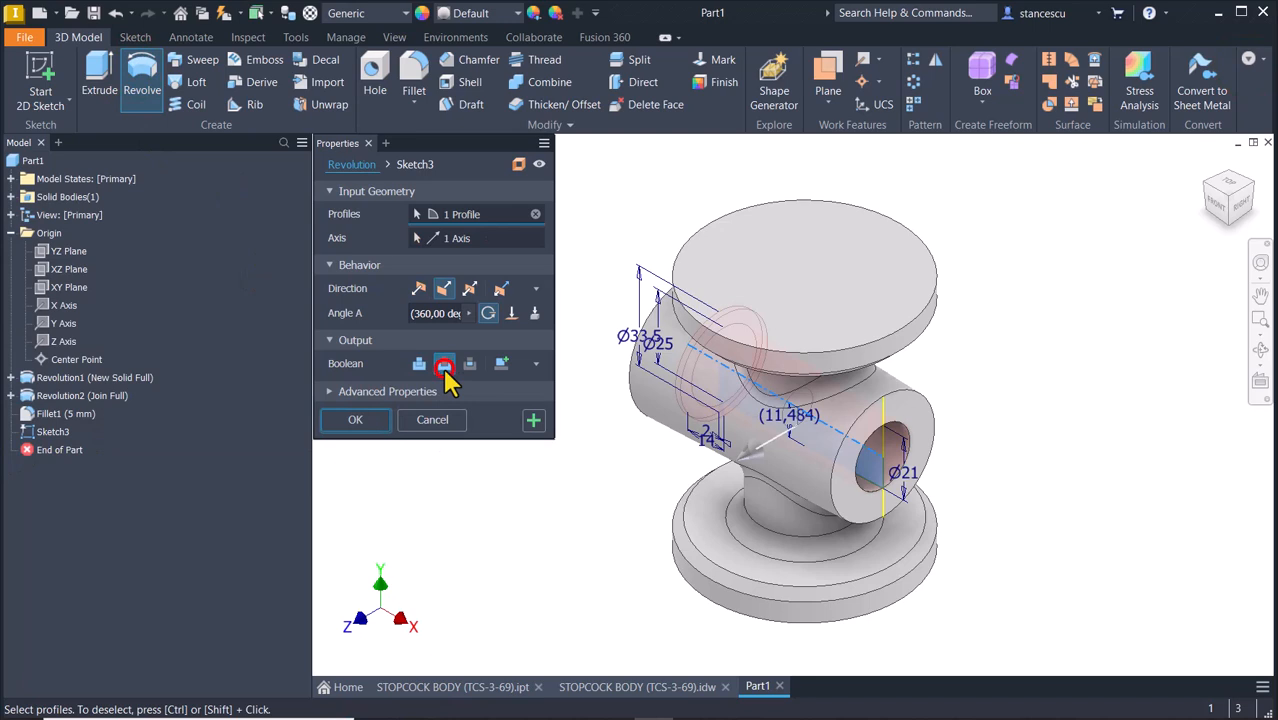
left_click(357, 420)
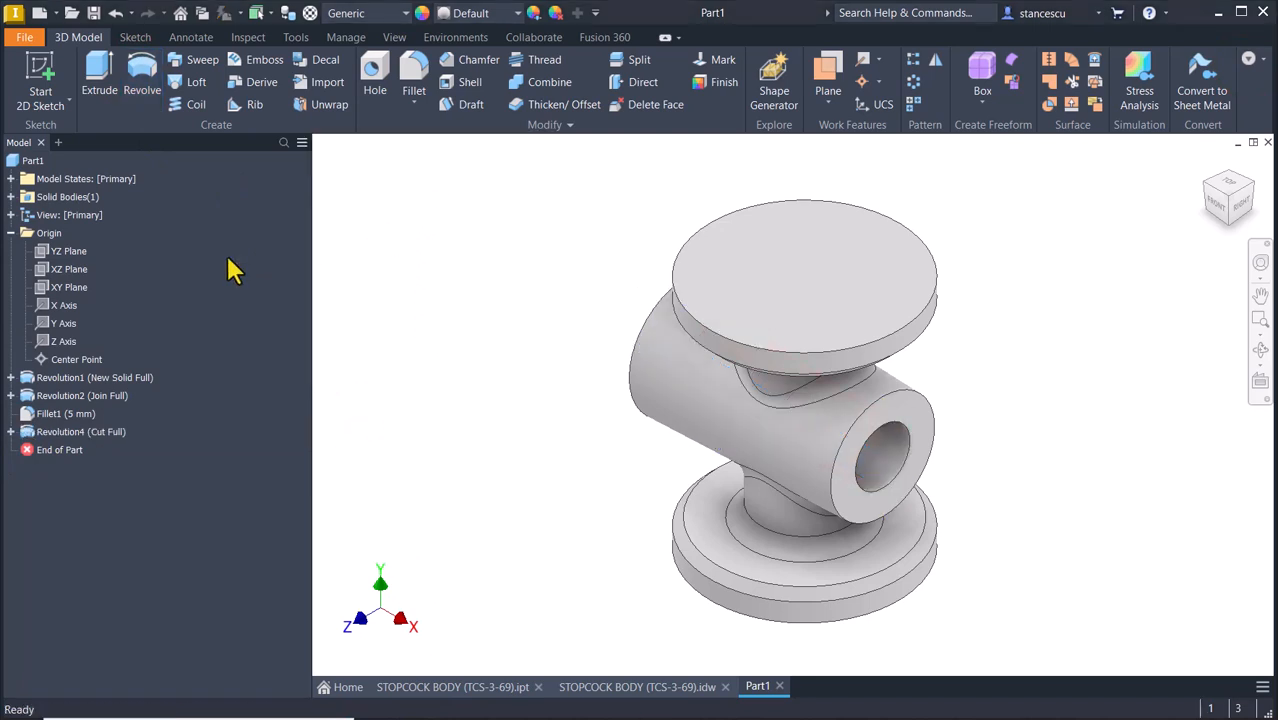
- Start a sketch on the YZ plane and slice the model at the sketch plane
left_click(62, 253)
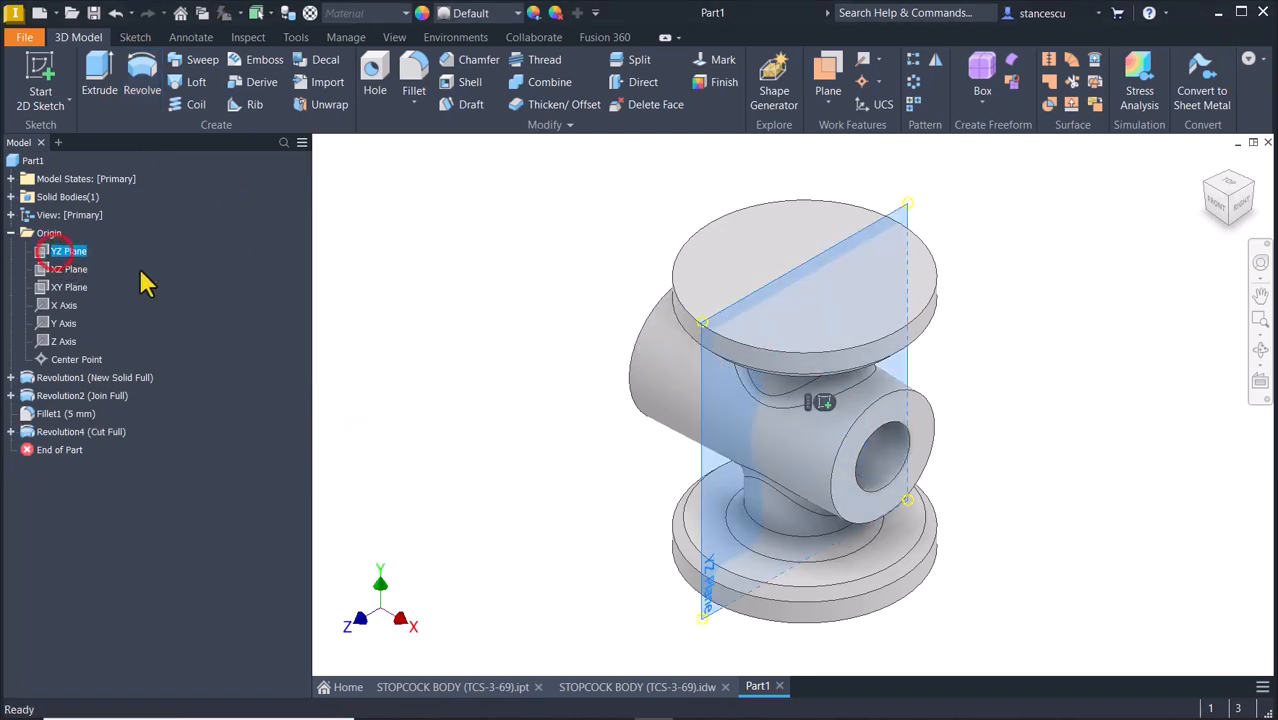
left_click(824, 403)
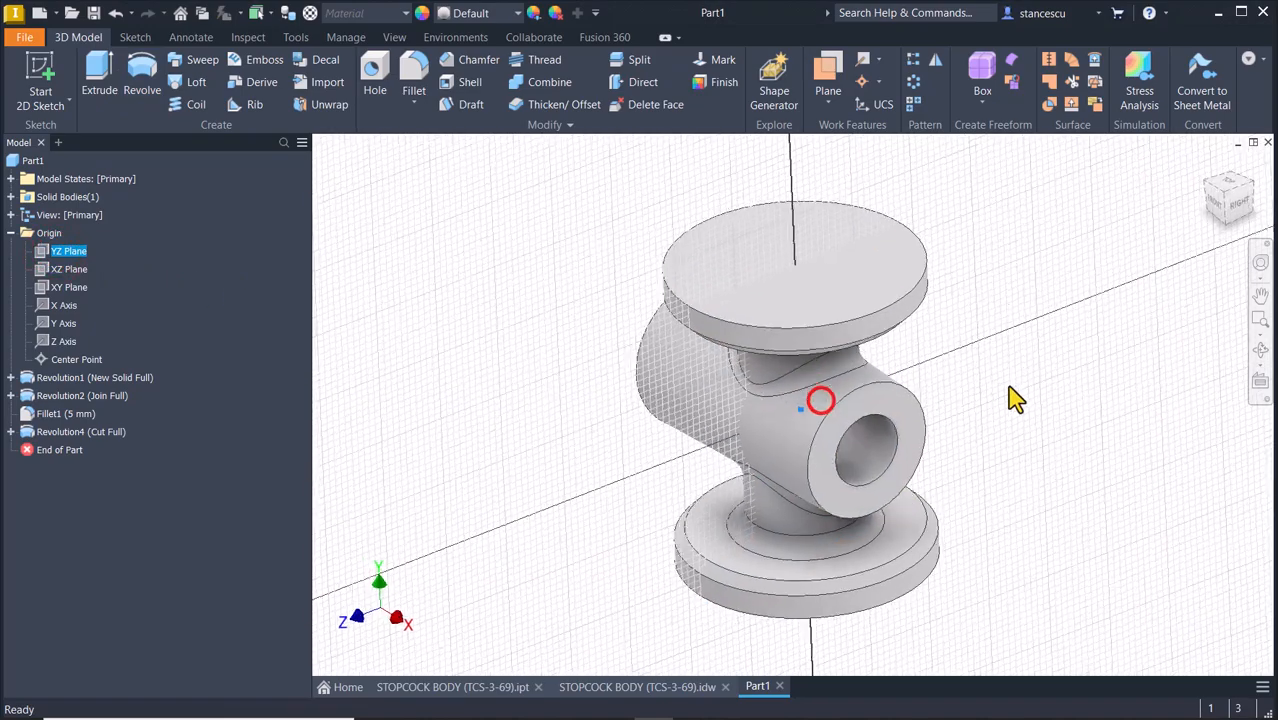
key("F7")
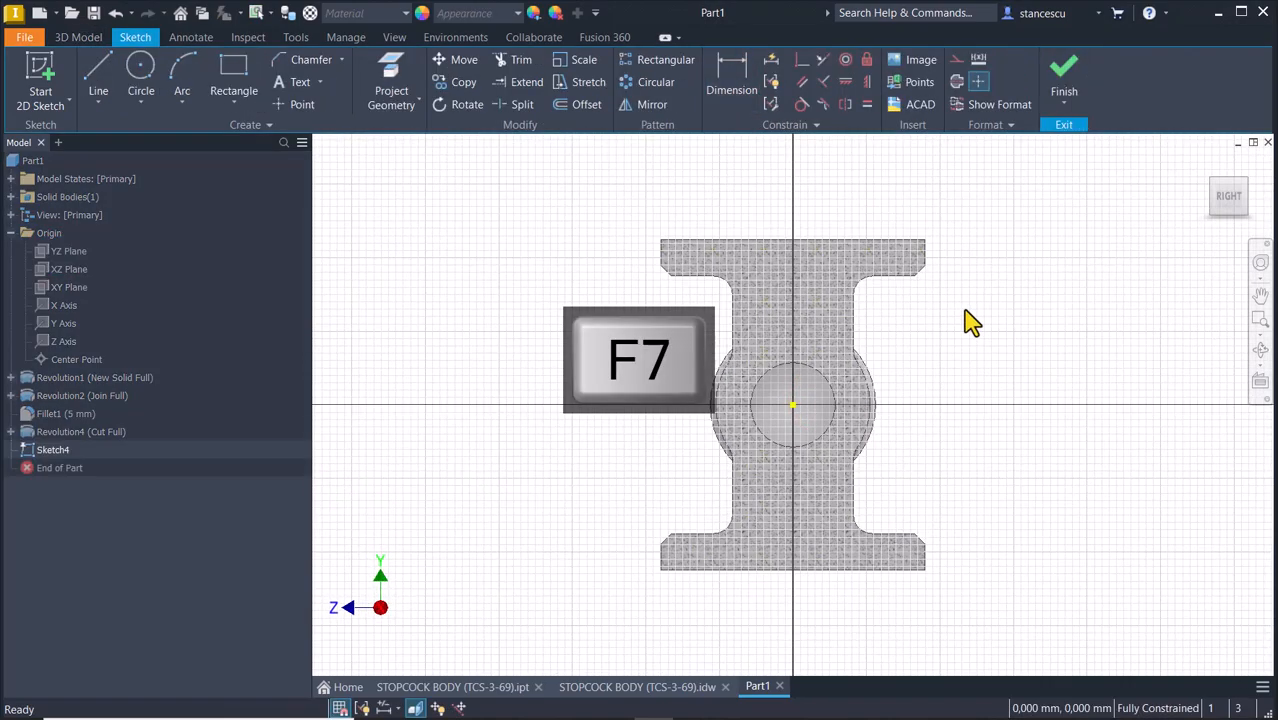
scroll(970, 322, "up", 3)
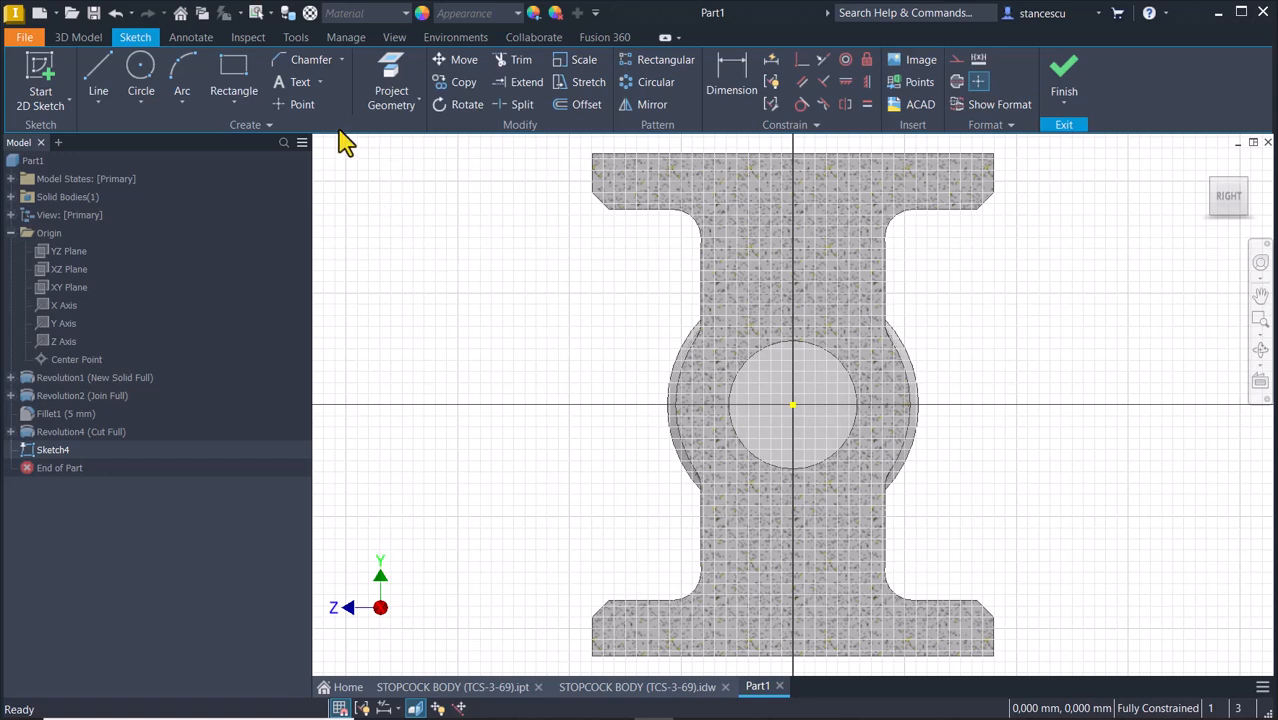
- Draw a circle centered on the origin with its diameter set to d21*2
left_click(391, 92)
left_click(141, 74)
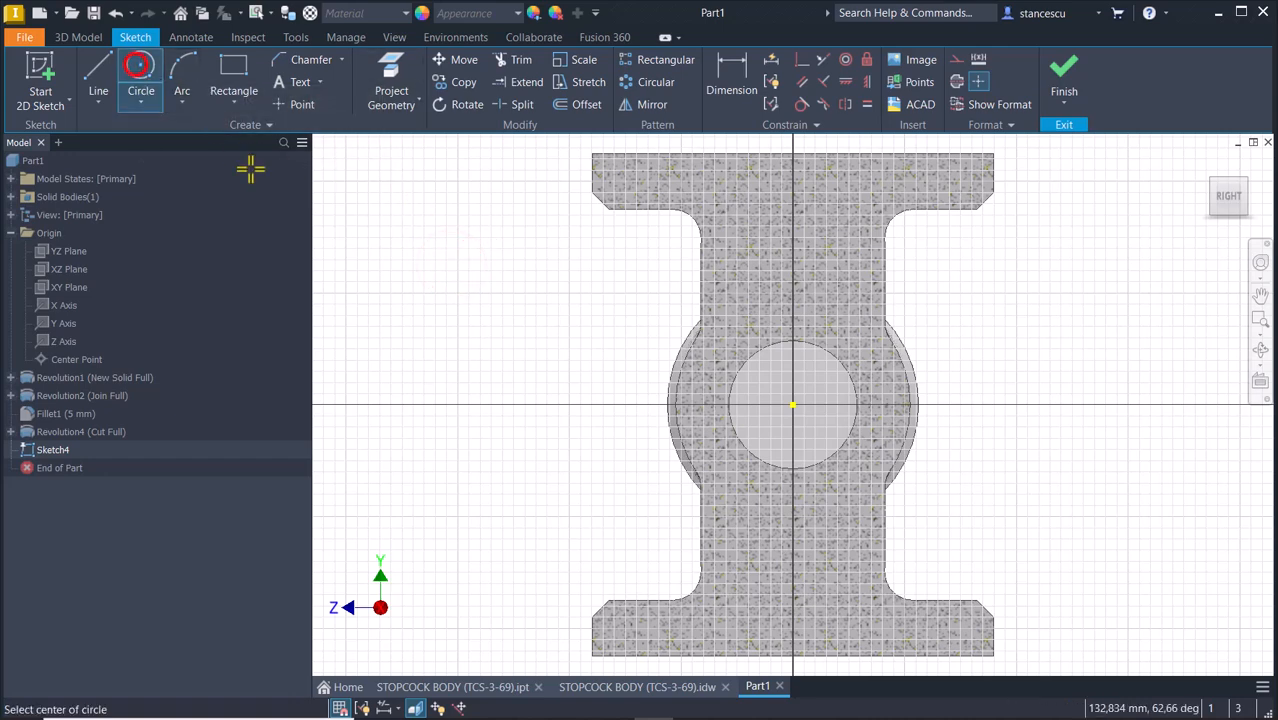
left_click(790, 405)
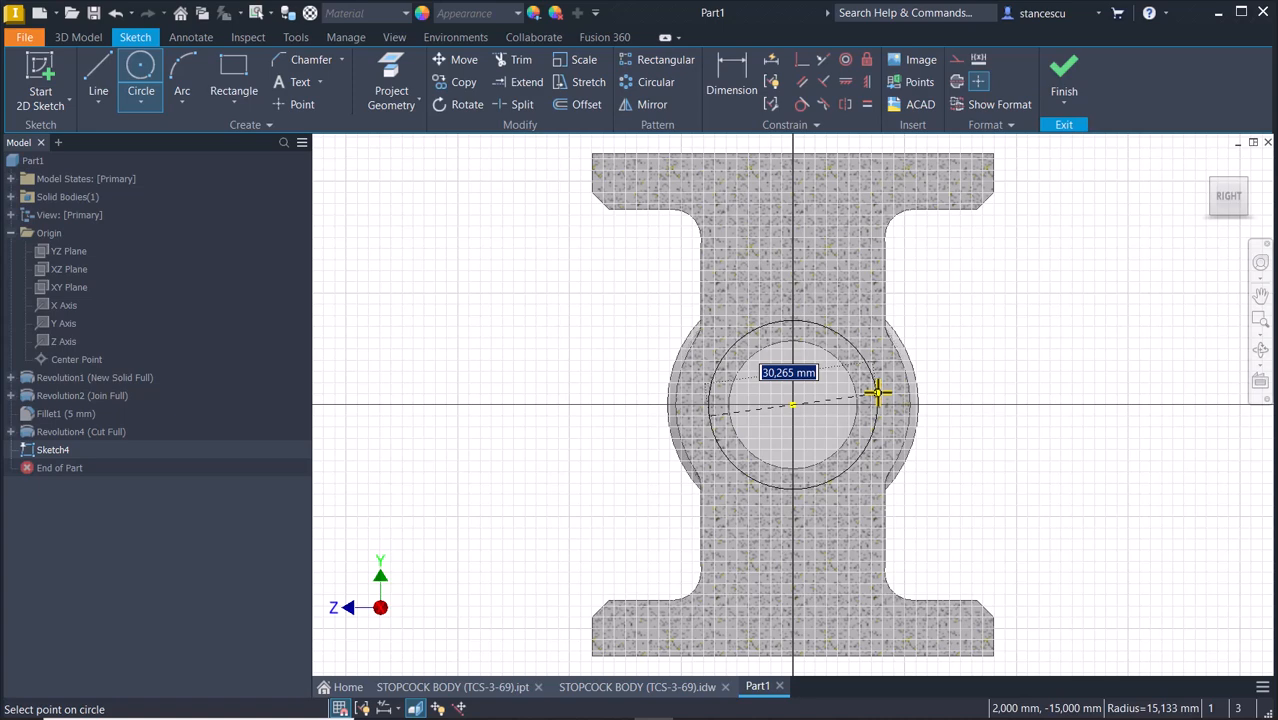
type("d21*2")
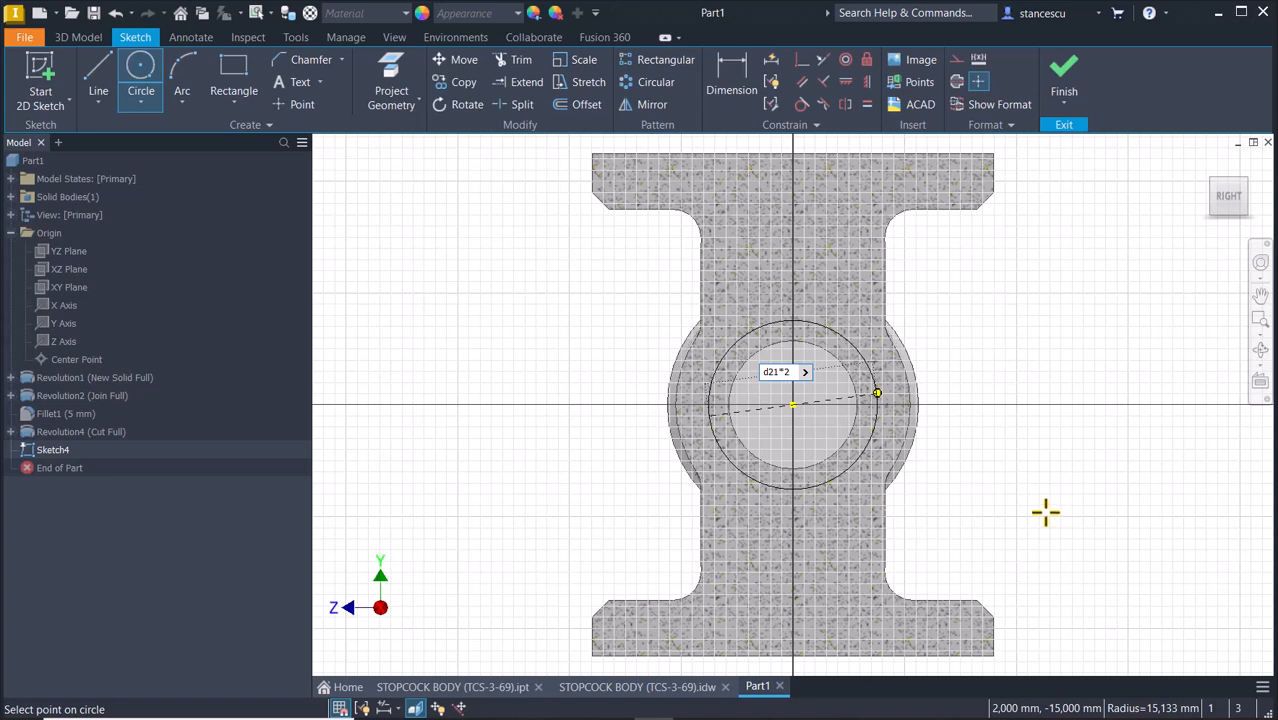
key("Return")
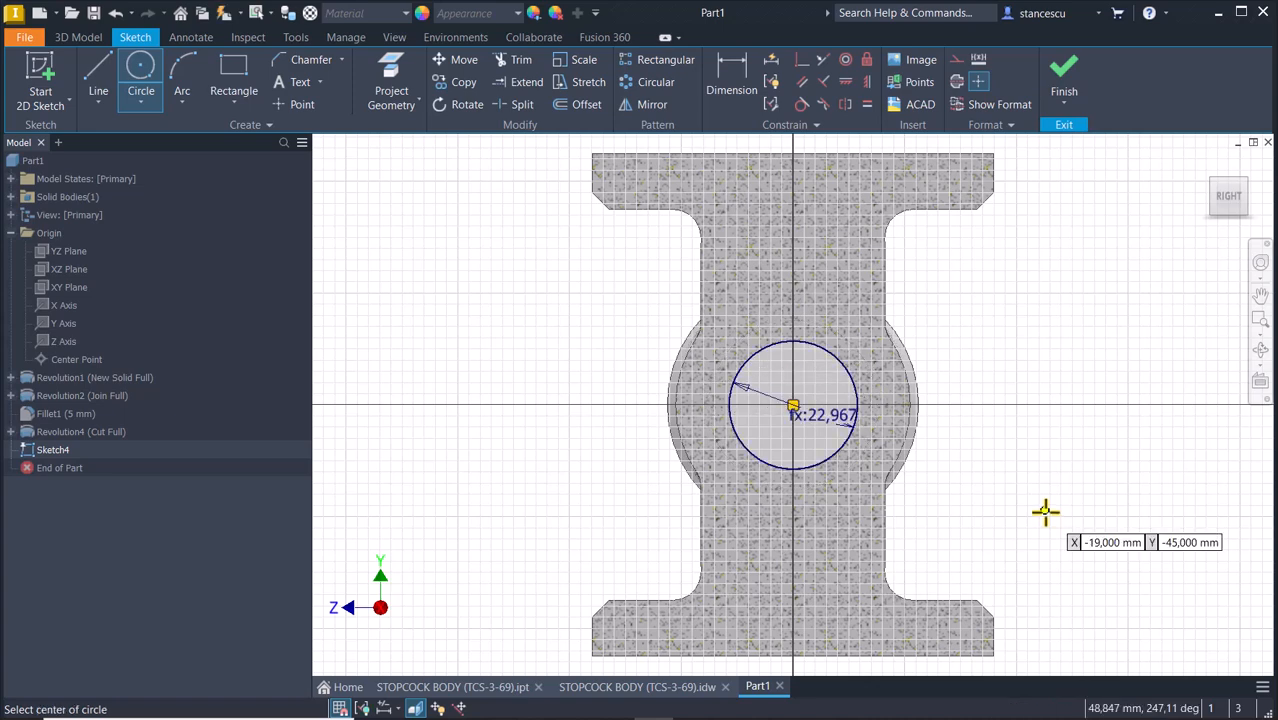
scroll(800, 352, "up", 3)
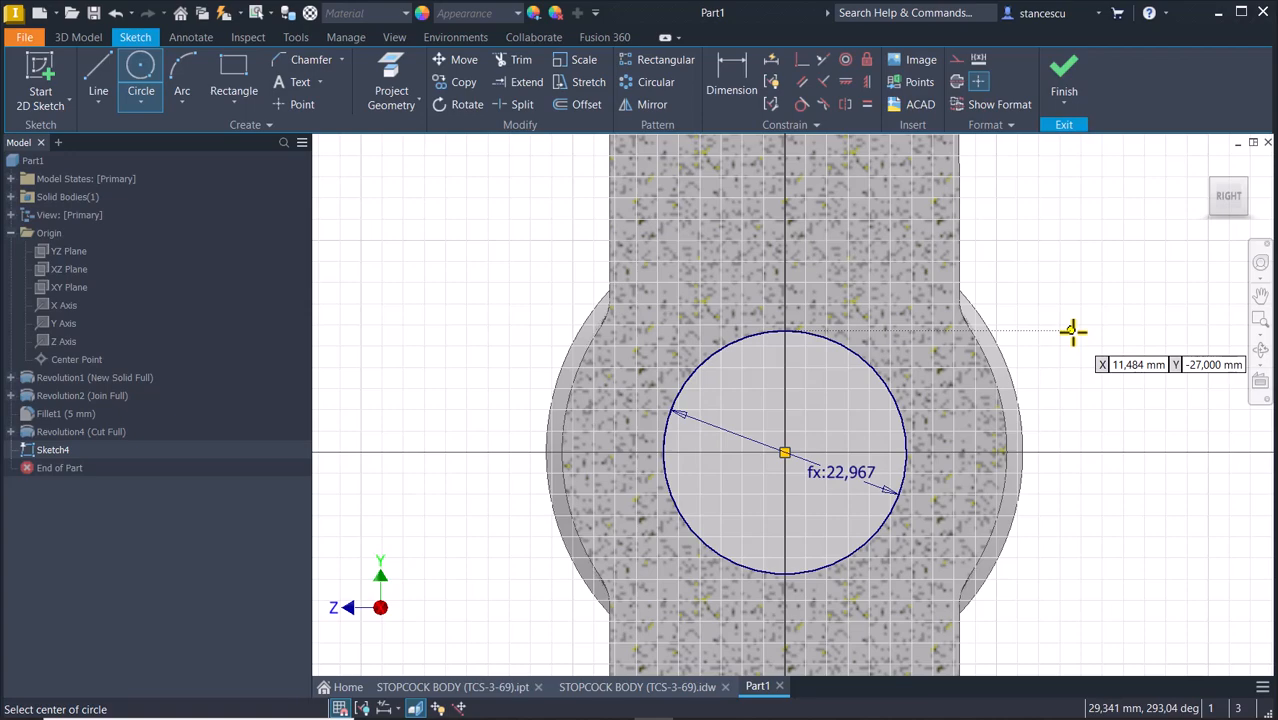
scroll(1072, 331, "down", 3)
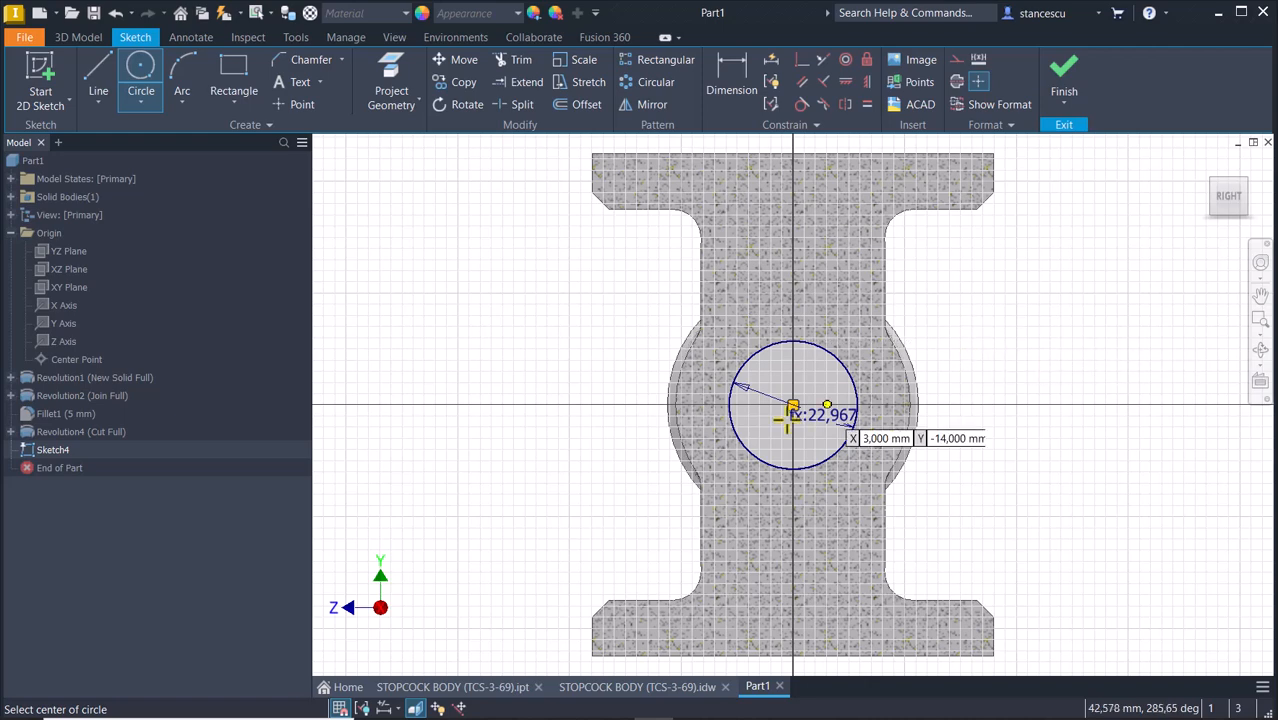
- Sketch a vertical line about 19 mm up from the lower flange's outer face, continued by a tangent arc ending inside the circle
left_click(97, 82)
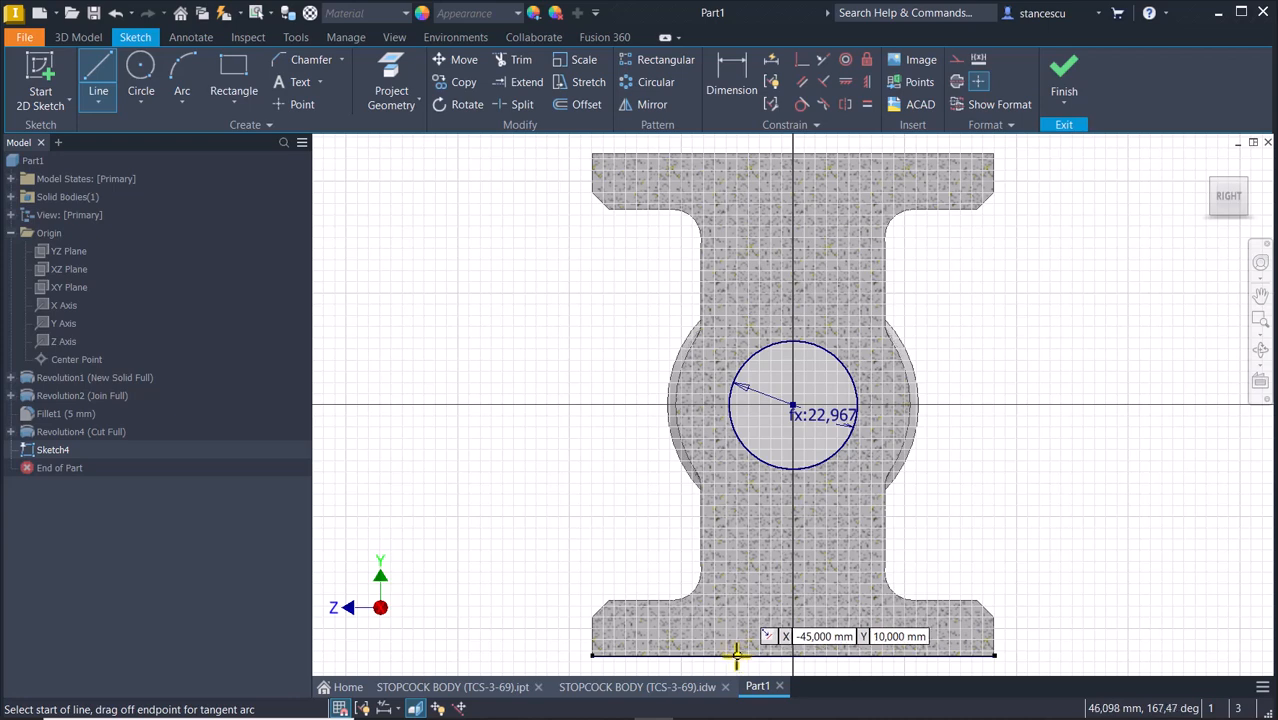
left_click(736, 655)
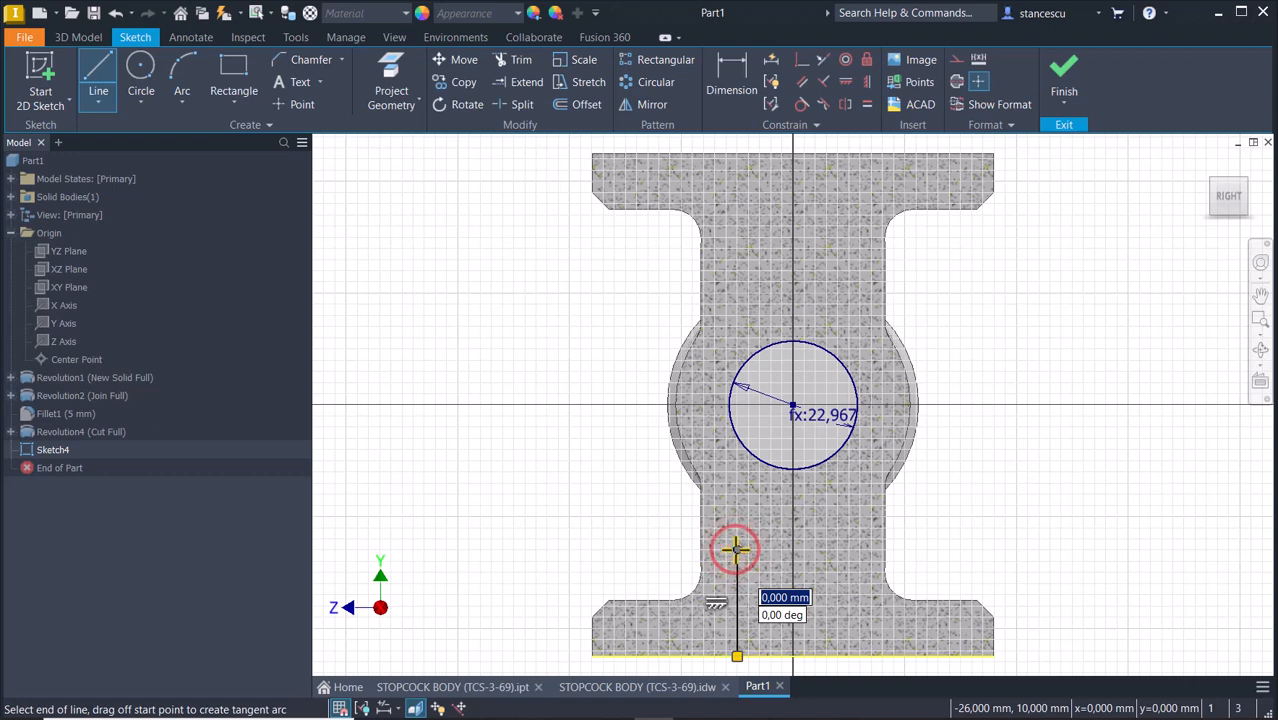
left_click_drag(739, 538, 789, 430)
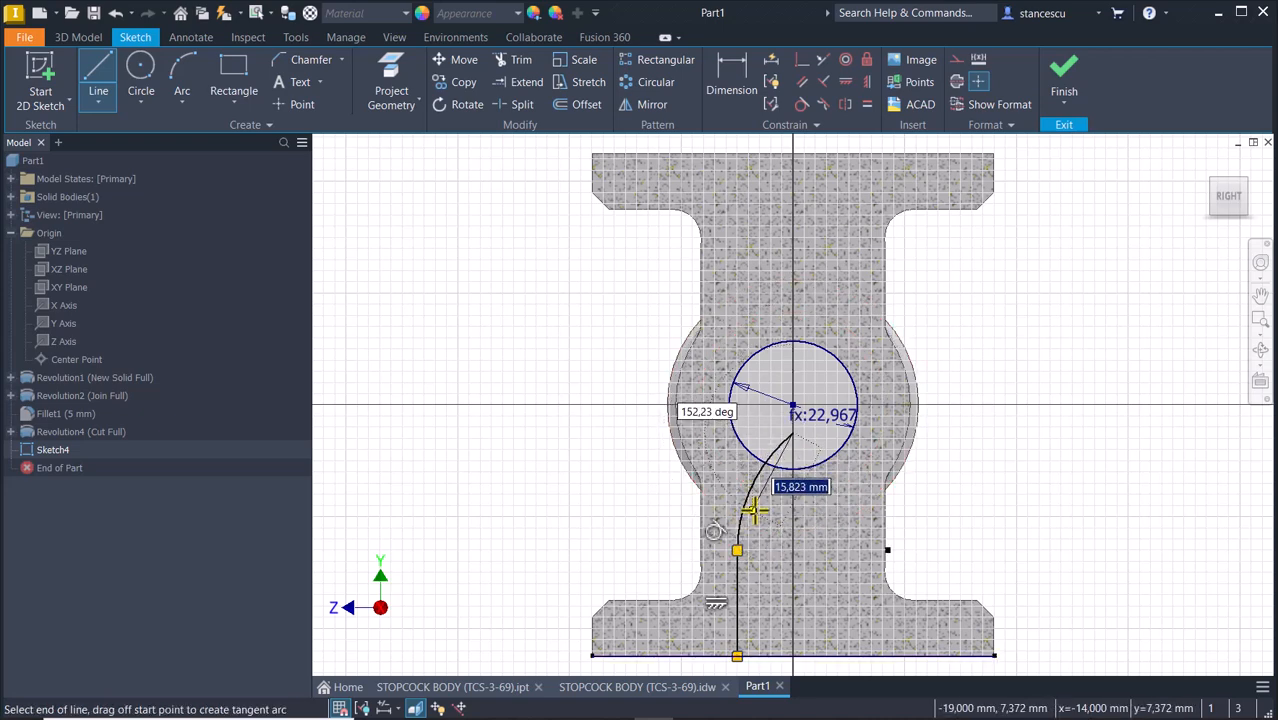
key("Escape")
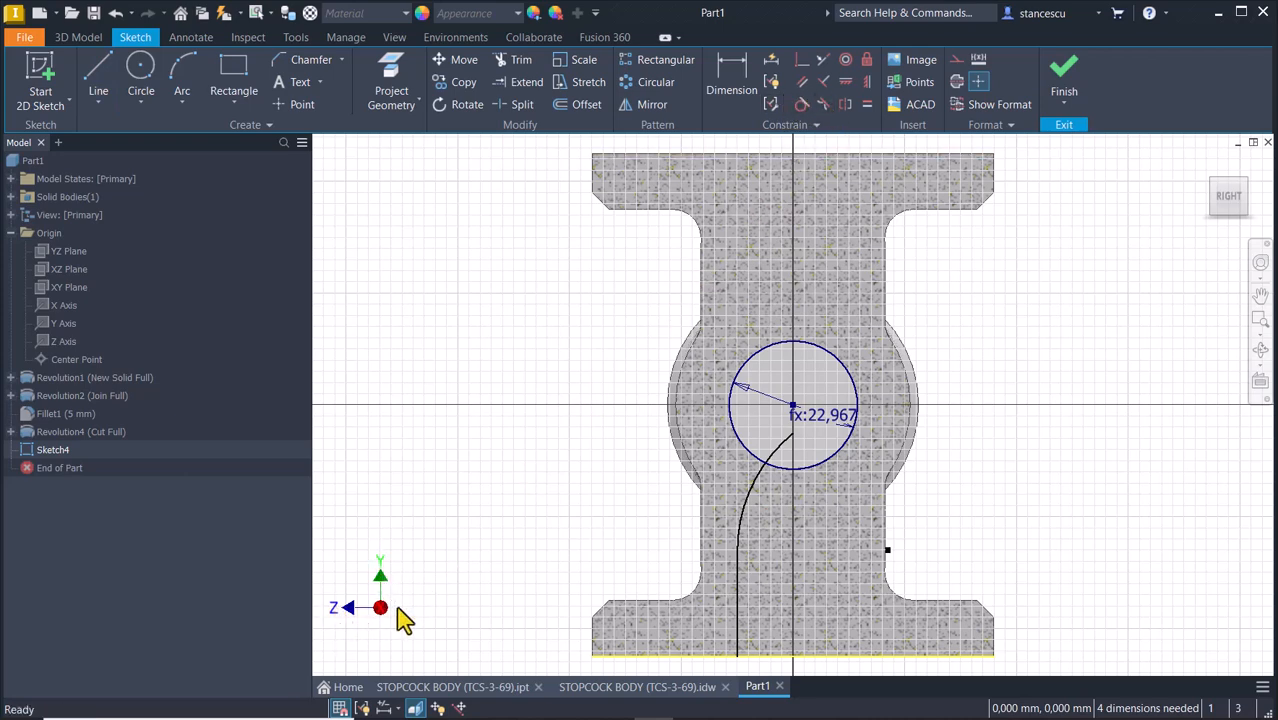
- Constrain the arc's upper endpoint vertically in line with the circle's center, and move it slightly lower inside the circle
left_click(846, 86)
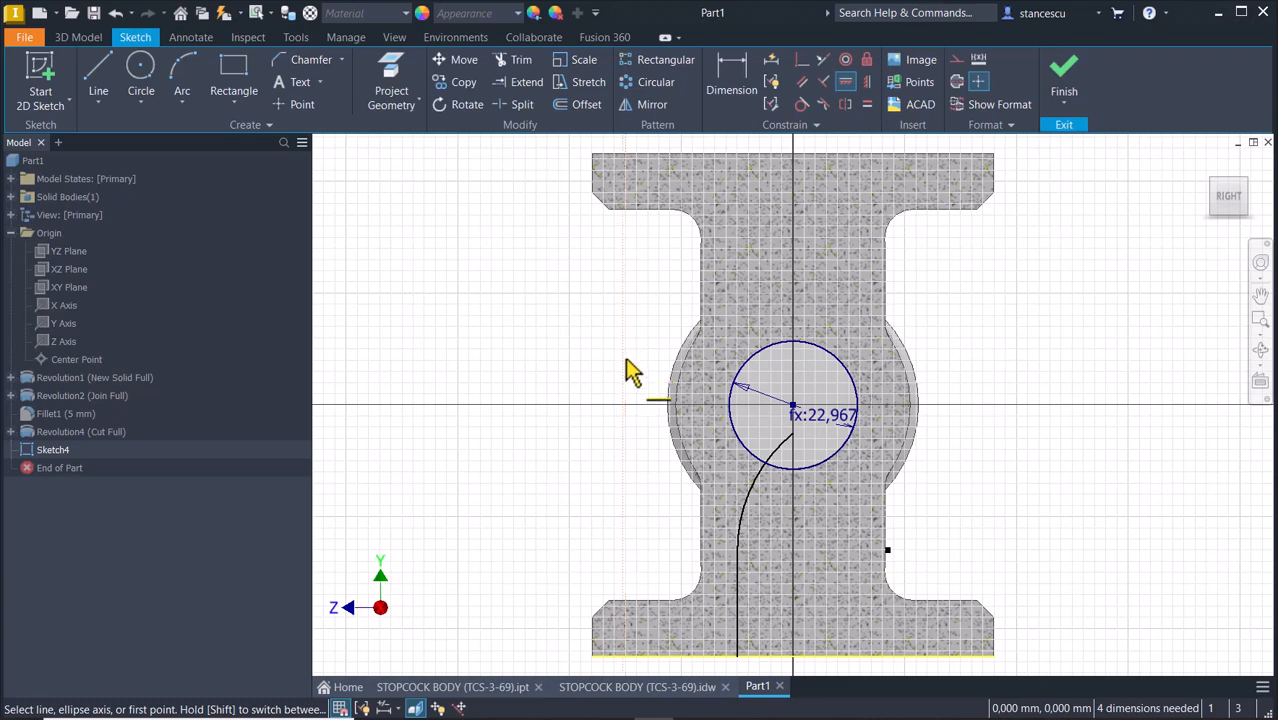
left_click(794, 436)
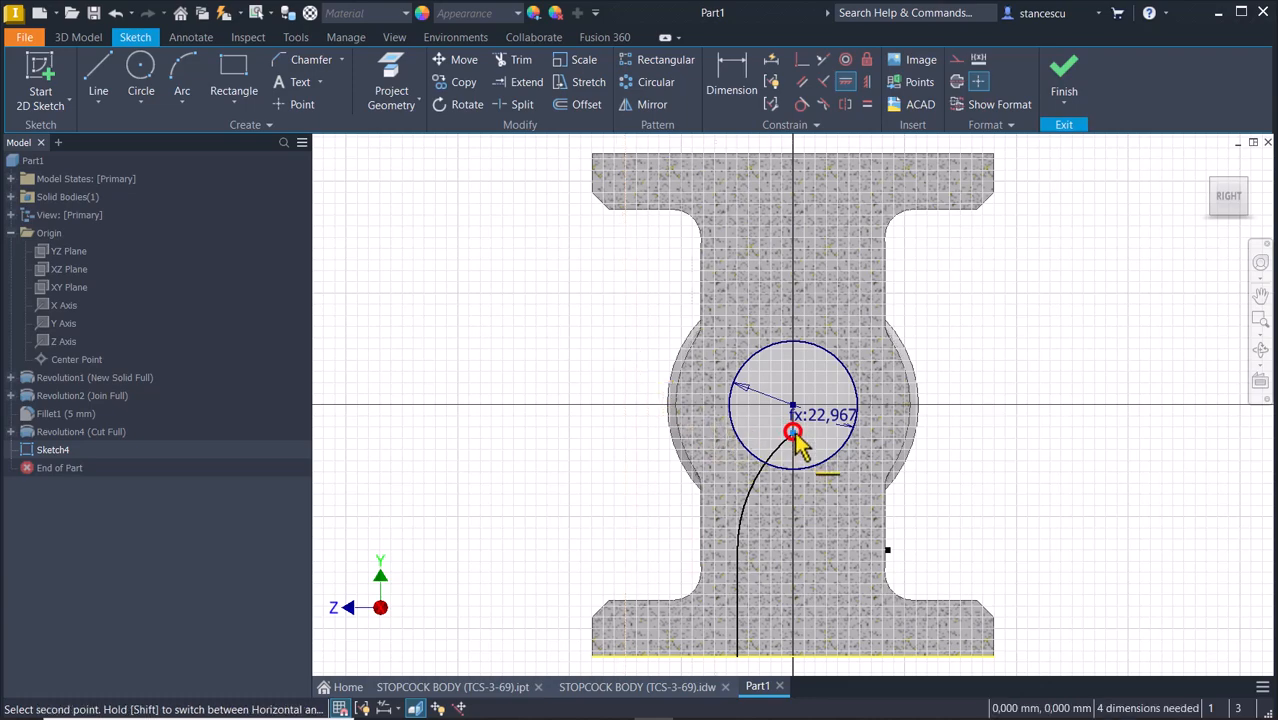
scroll(797, 440, "up", 3)
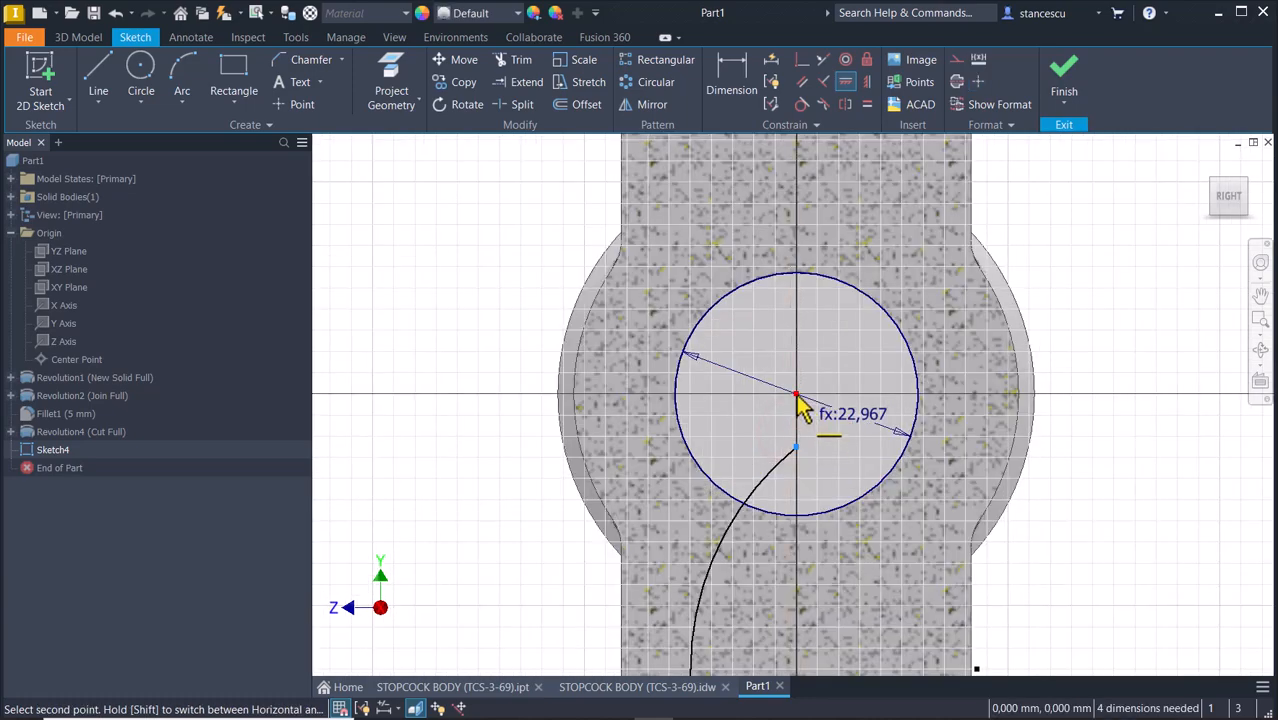
left_click(797, 396)
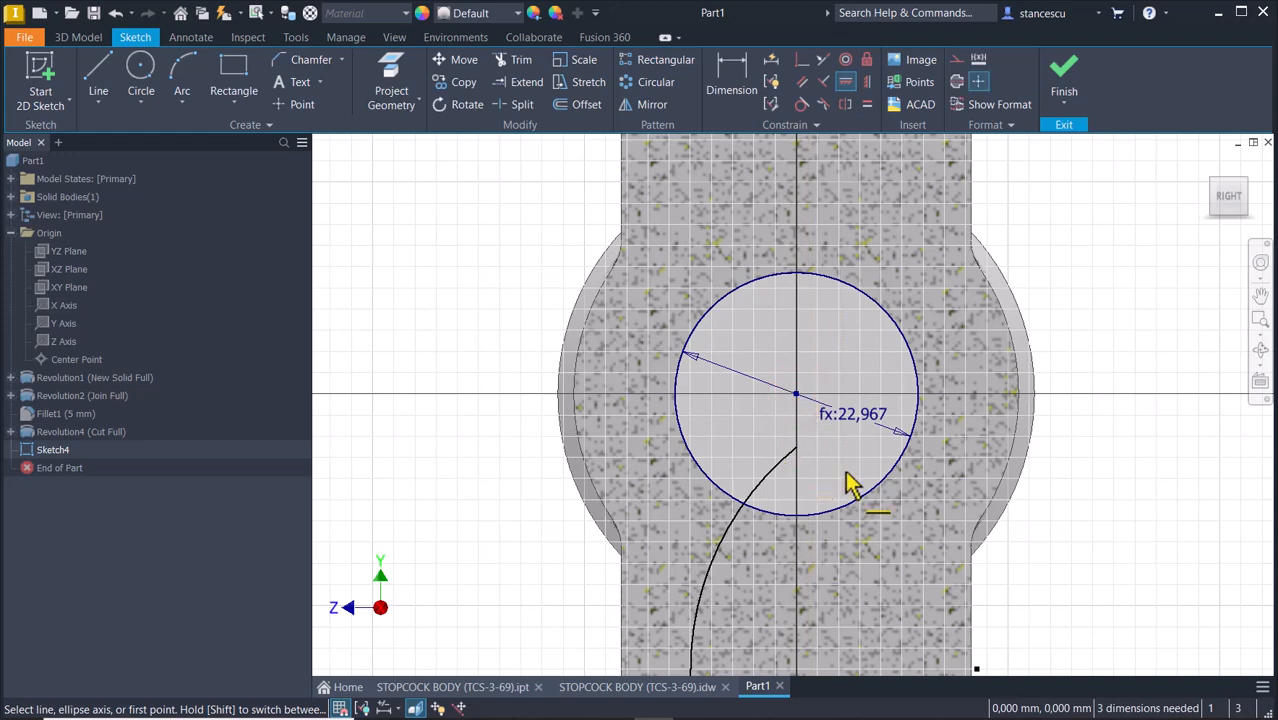
key("Escape")
left_click_drag(796, 449, 796, 460)
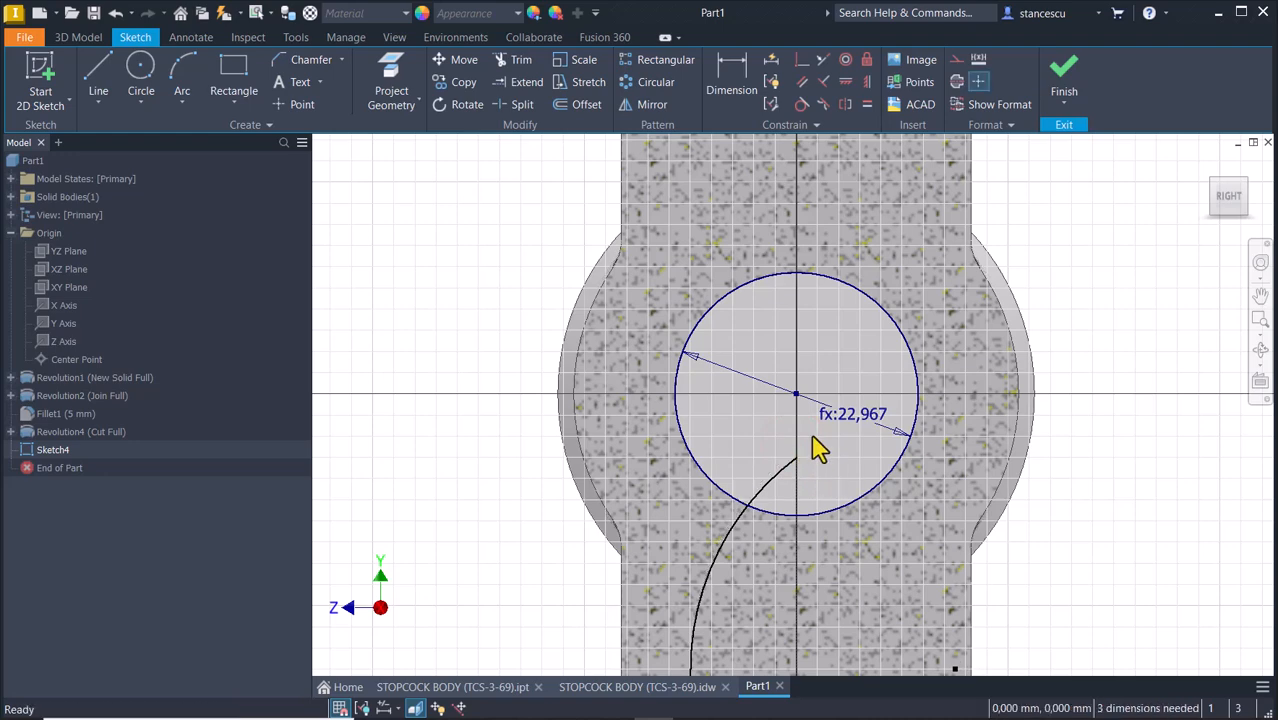
- Dimension the radius of the passage's side arc and set it to 40 mm
scroll(790, 400, "up", 2)
middle_click_drag(790, 400, 776, 343)
scroll(776, 343, "down", 2)
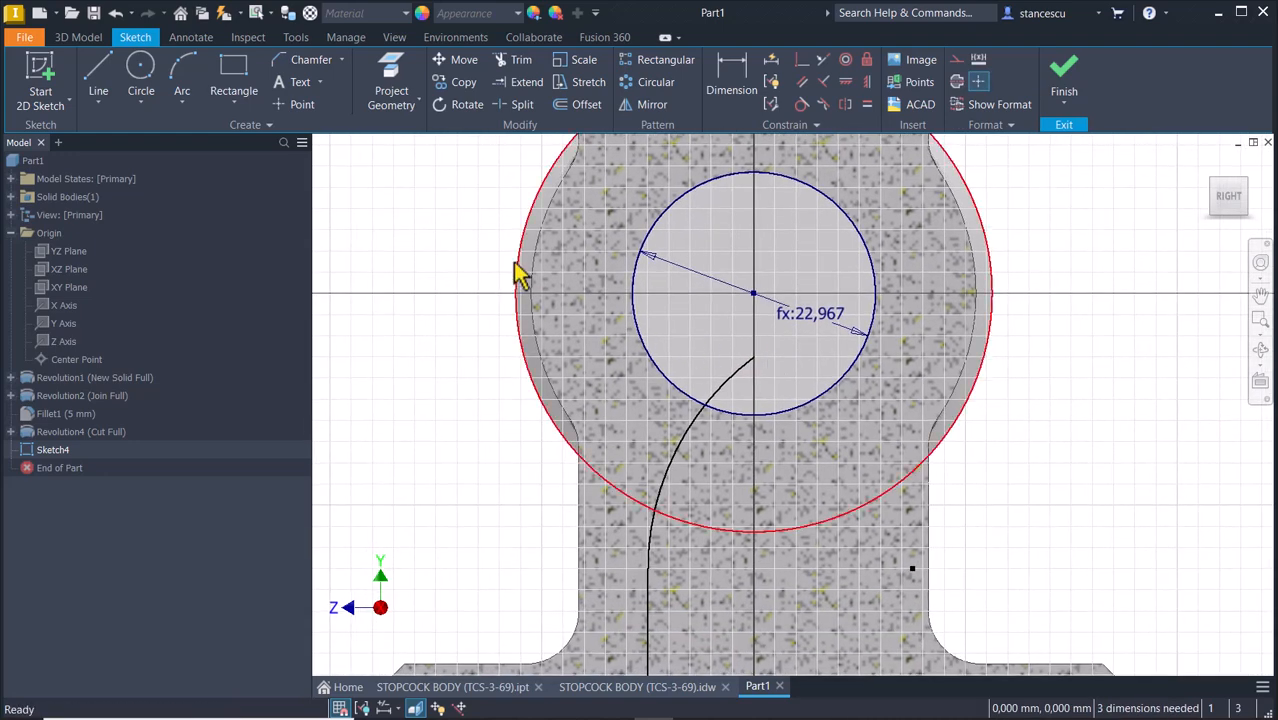
left_click(735, 85)
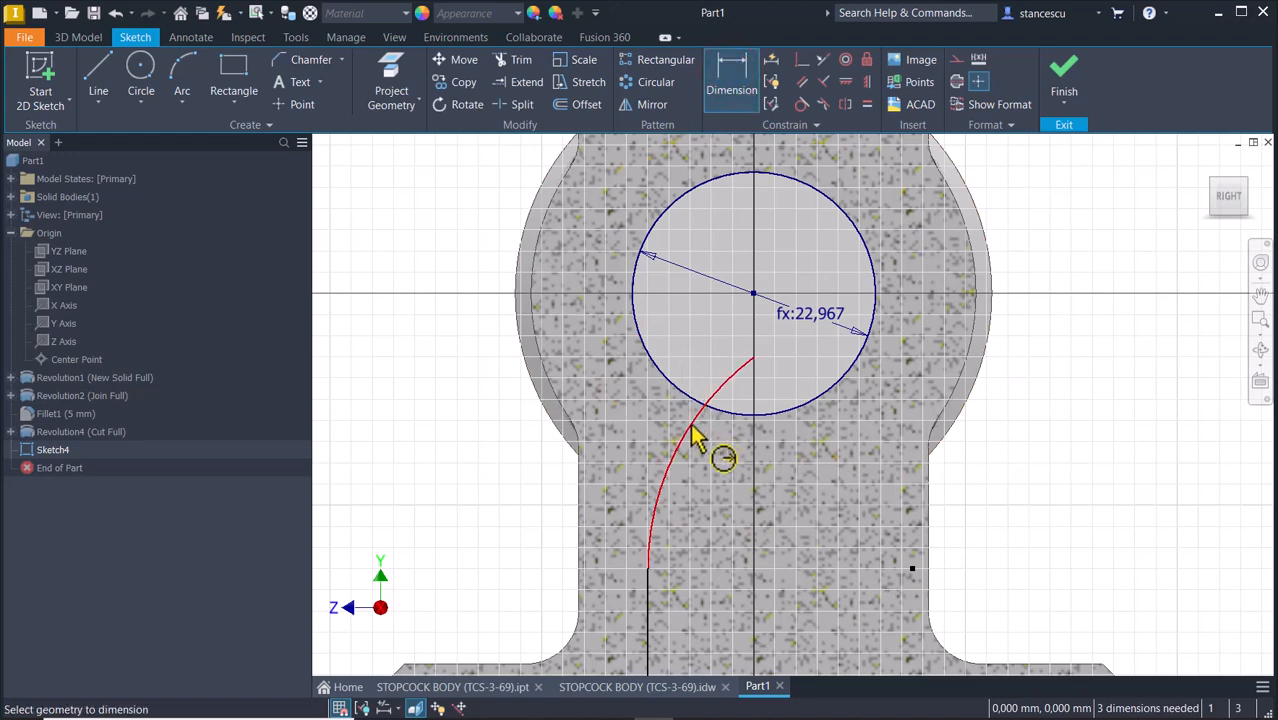
left_click(693, 437)
left_click(783, 503)
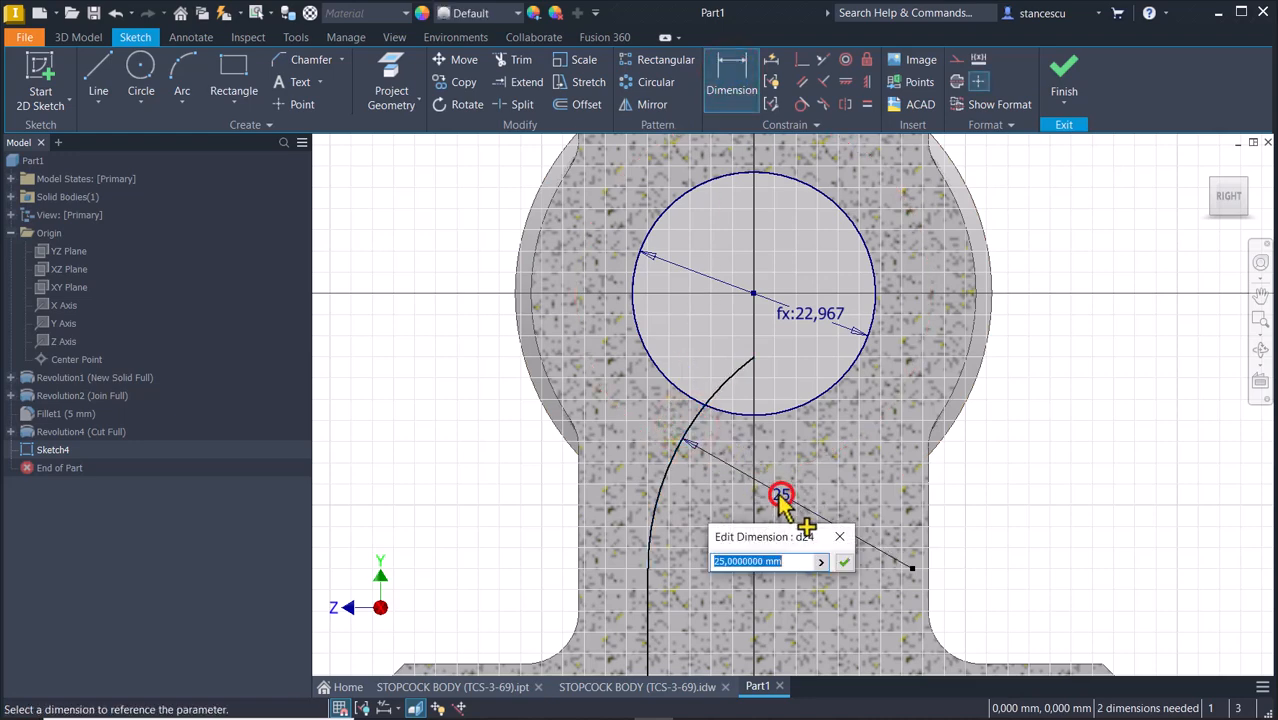
type("40")
key("Return")
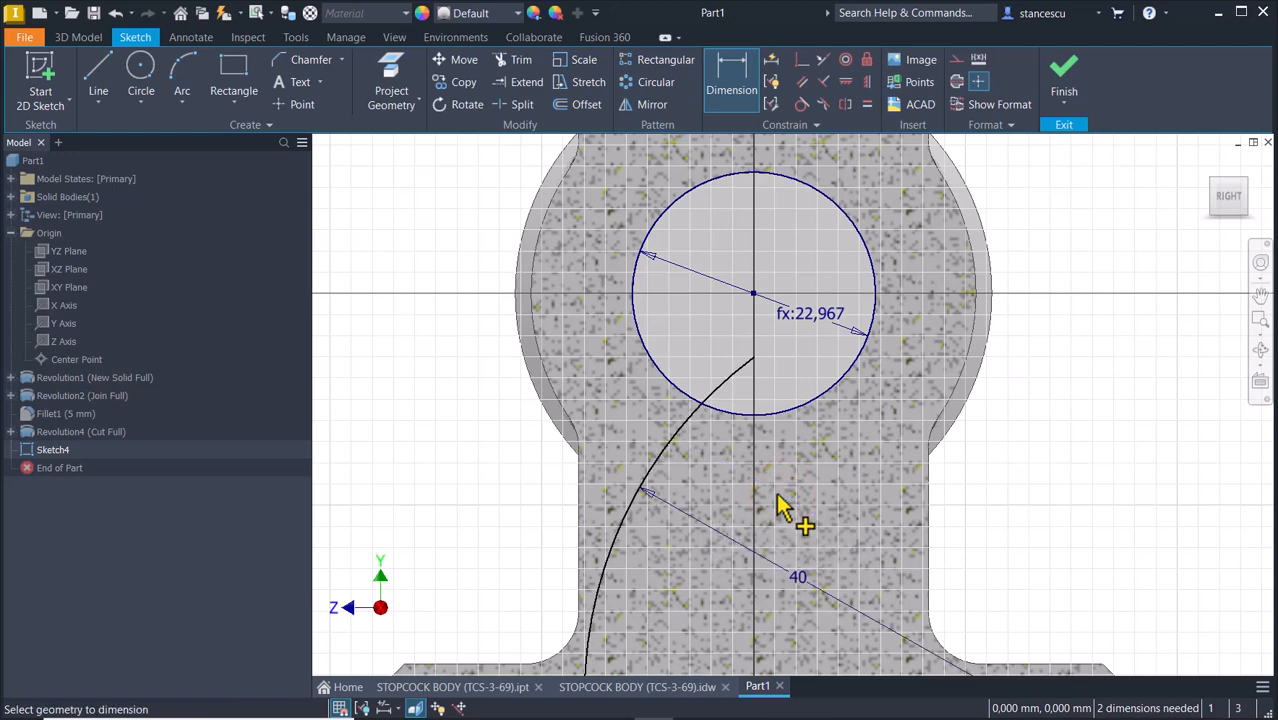
- Draw a vertical line from the circle's center down to the lower flange's outer face
middle_click_drag(790, 505, 856, 223)
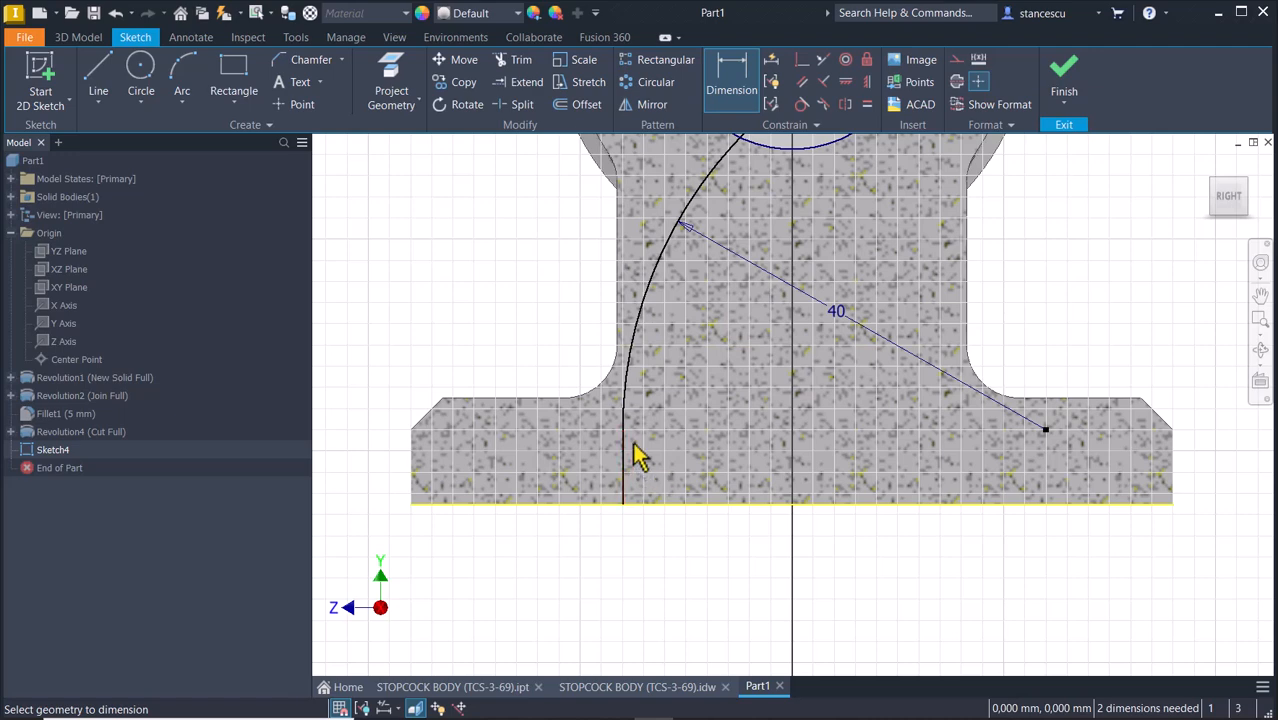
scroll(633, 455, "down", 3)
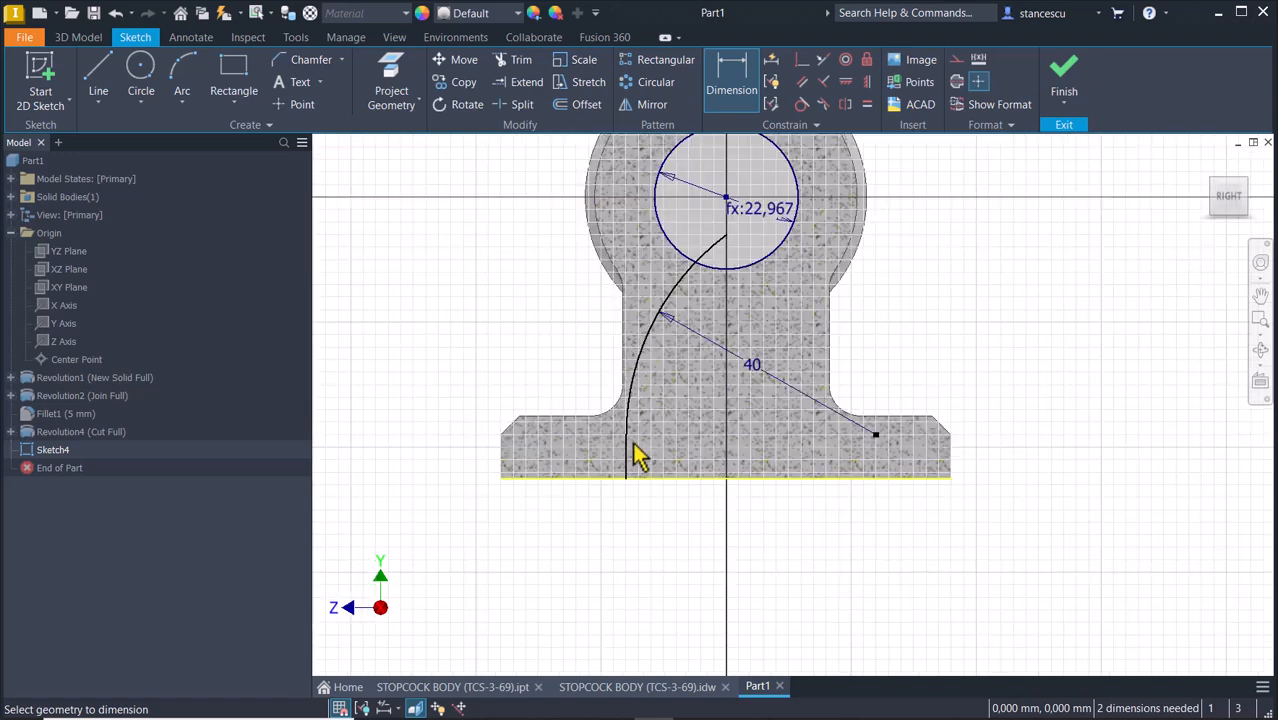
left_click(100, 80)
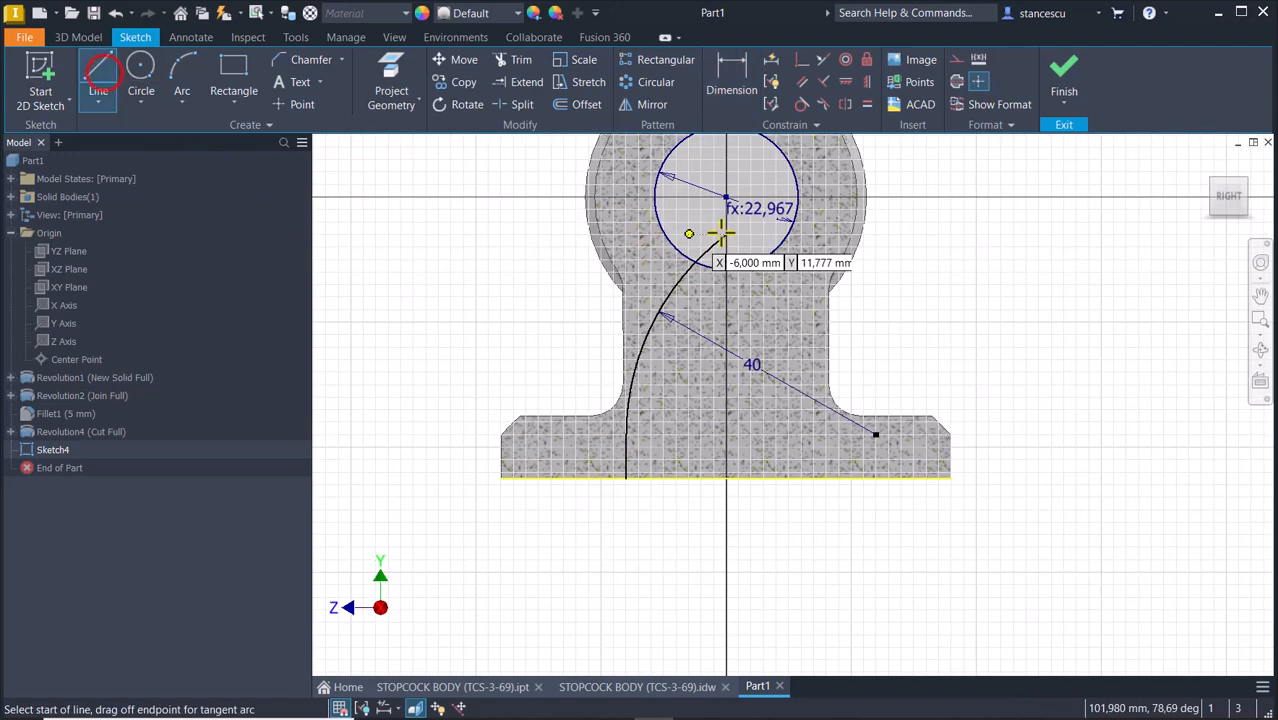
left_click(726, 196)
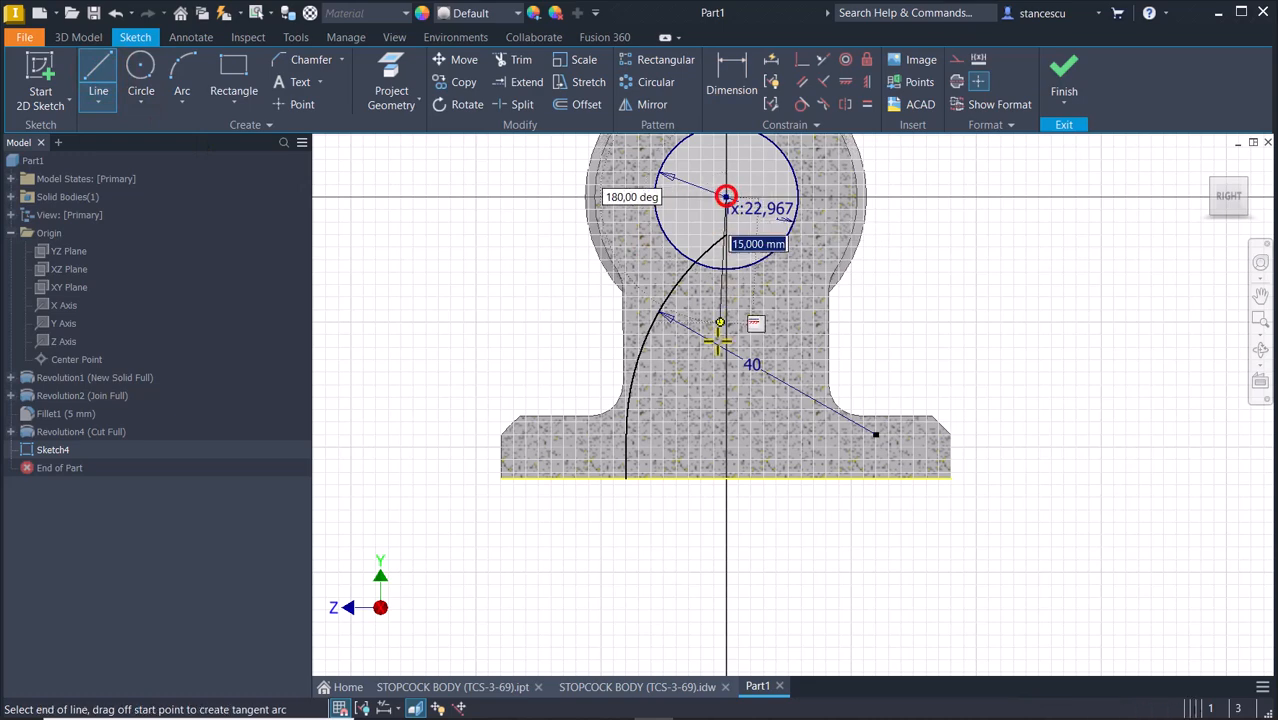
left_click(725, 480)
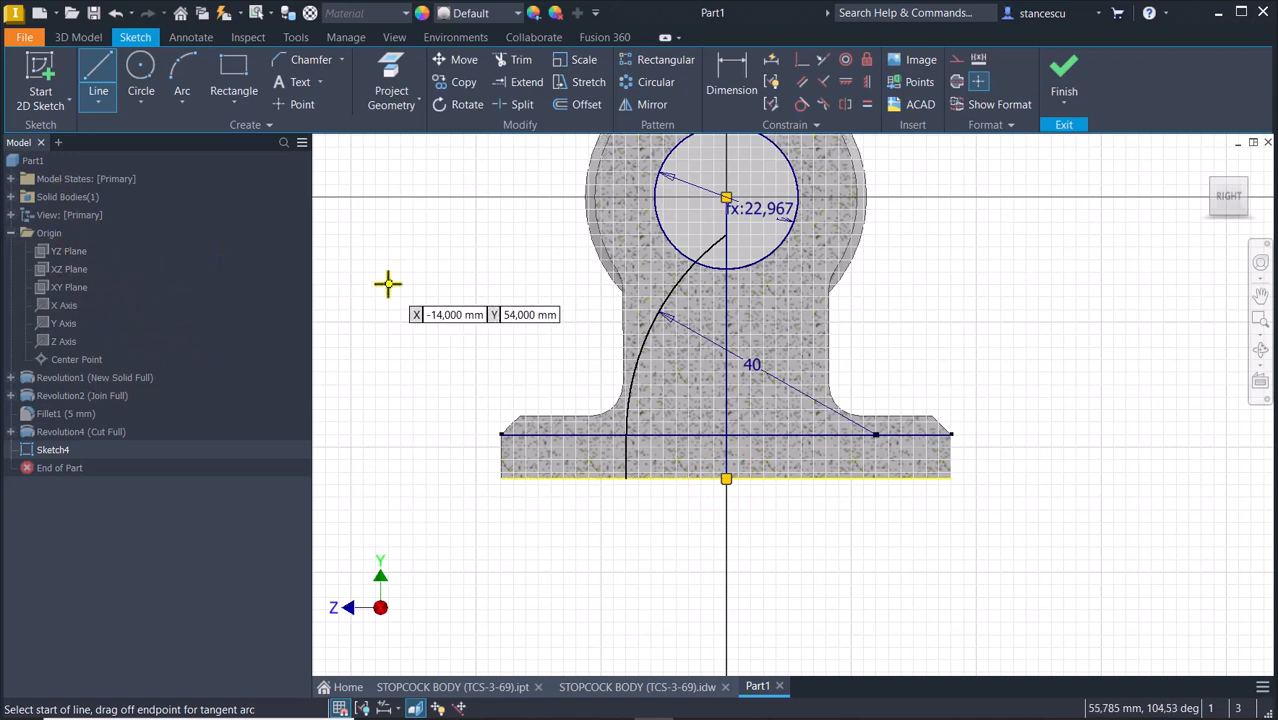
key("Escape")
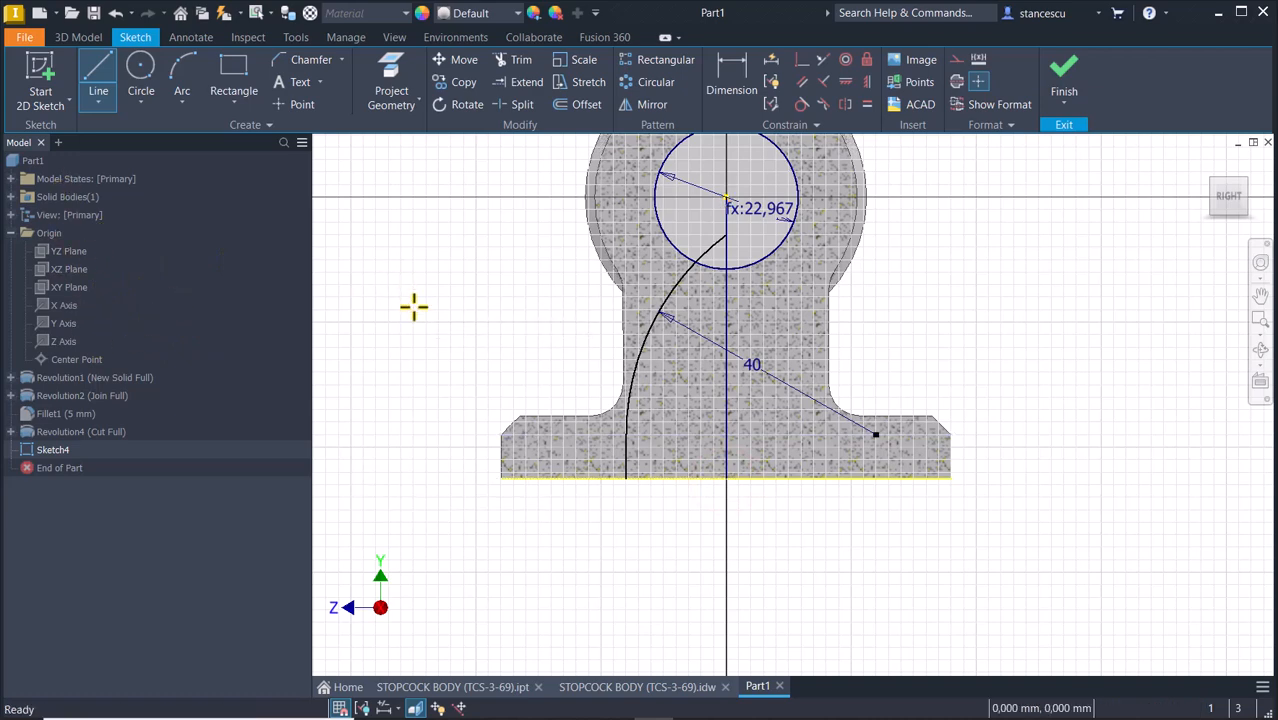
- Close the profile's lower end with a line along the flange's outer face, from the side line to the middle vertical line
left_click(108, 78)
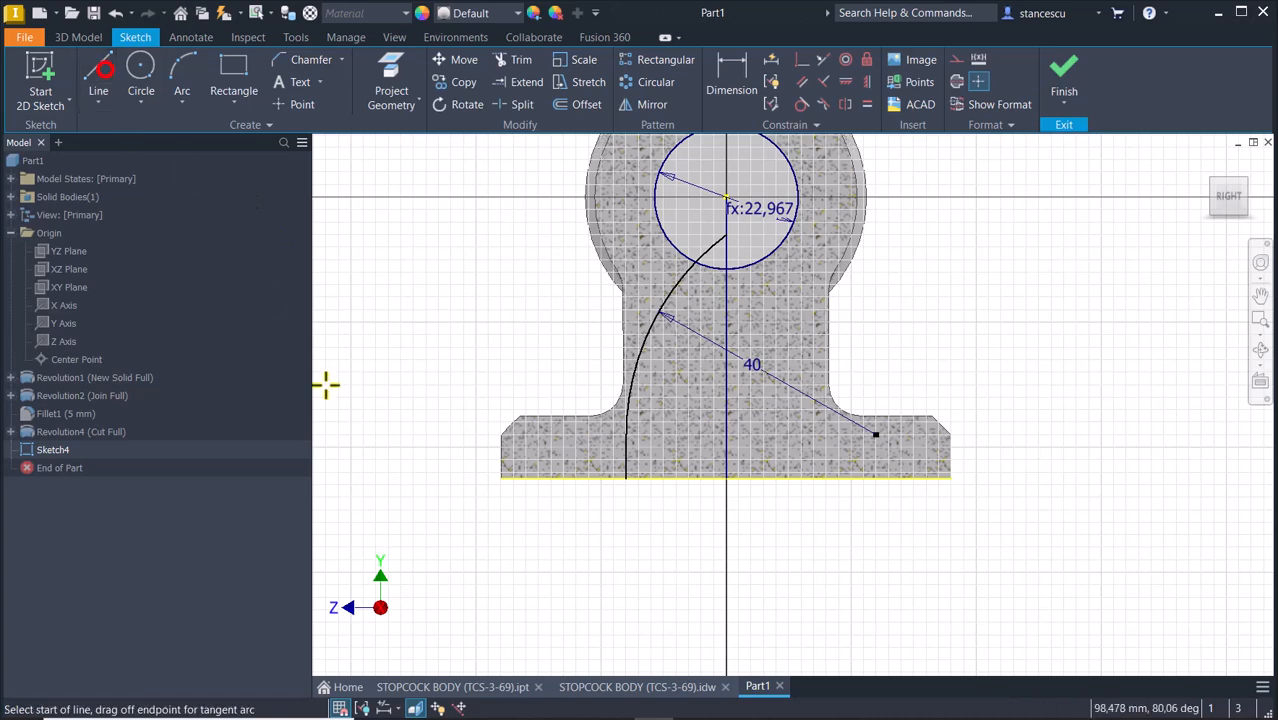
left_click(625, 478)
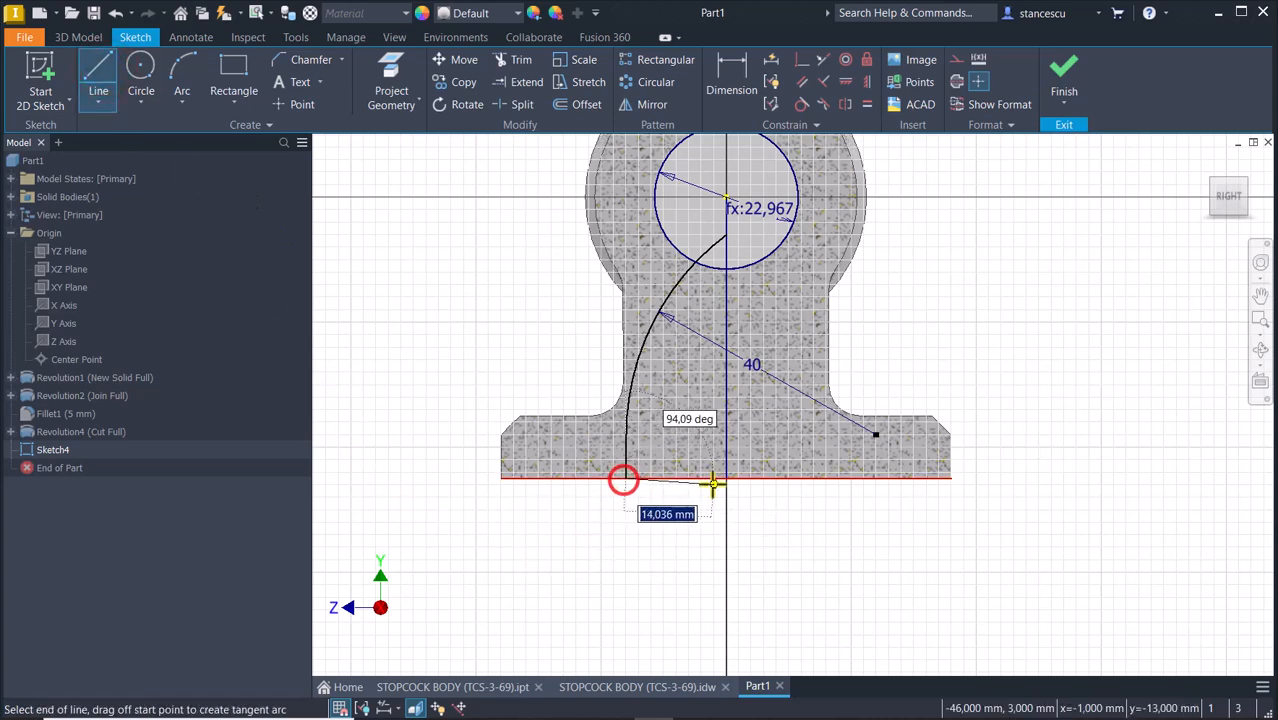
double_click(726, 479)
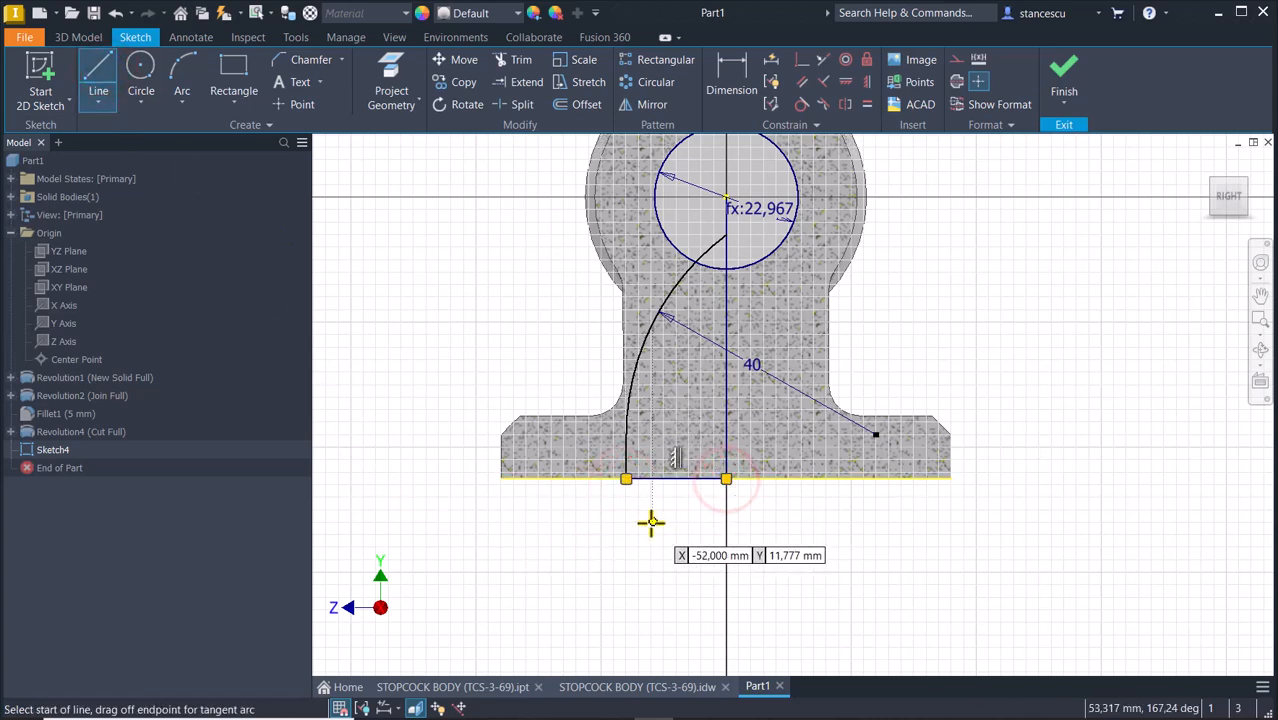
key("Escape")
- Convert the vertical line through the circle's center into a centerline
left_click(740, 86)
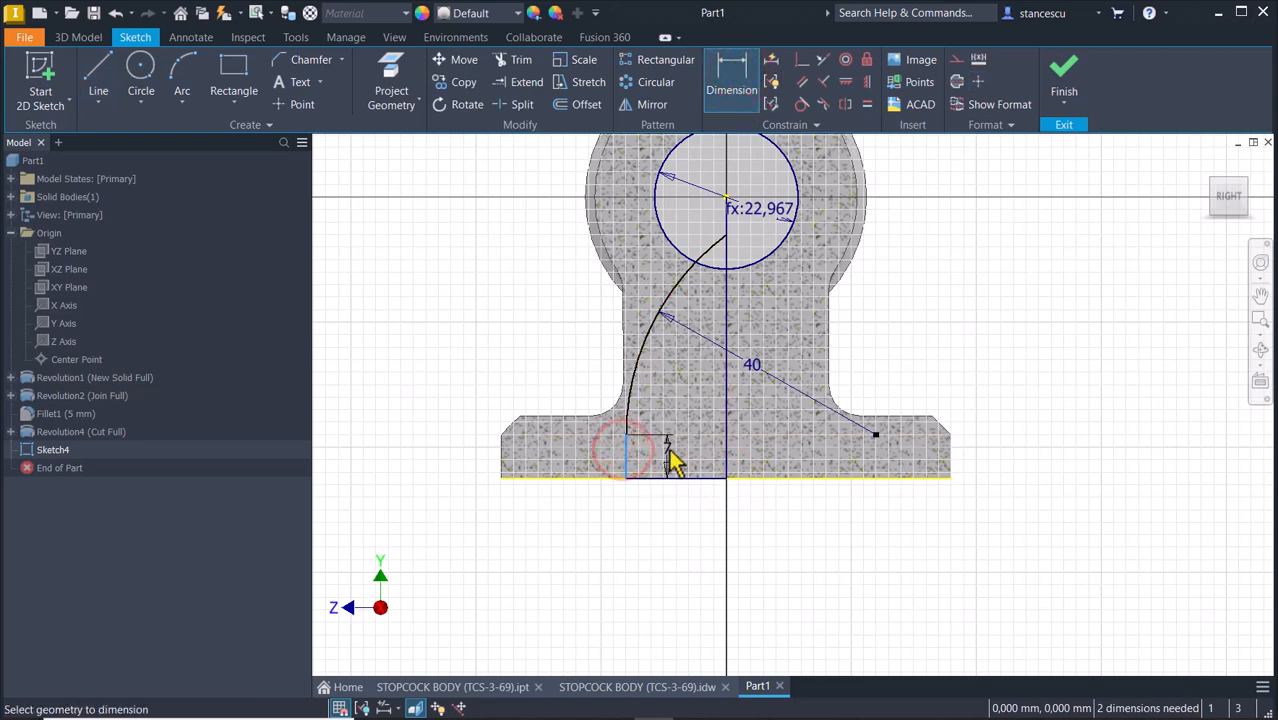
key("Escape")
left_click_drag(757, 405, 672, 431)
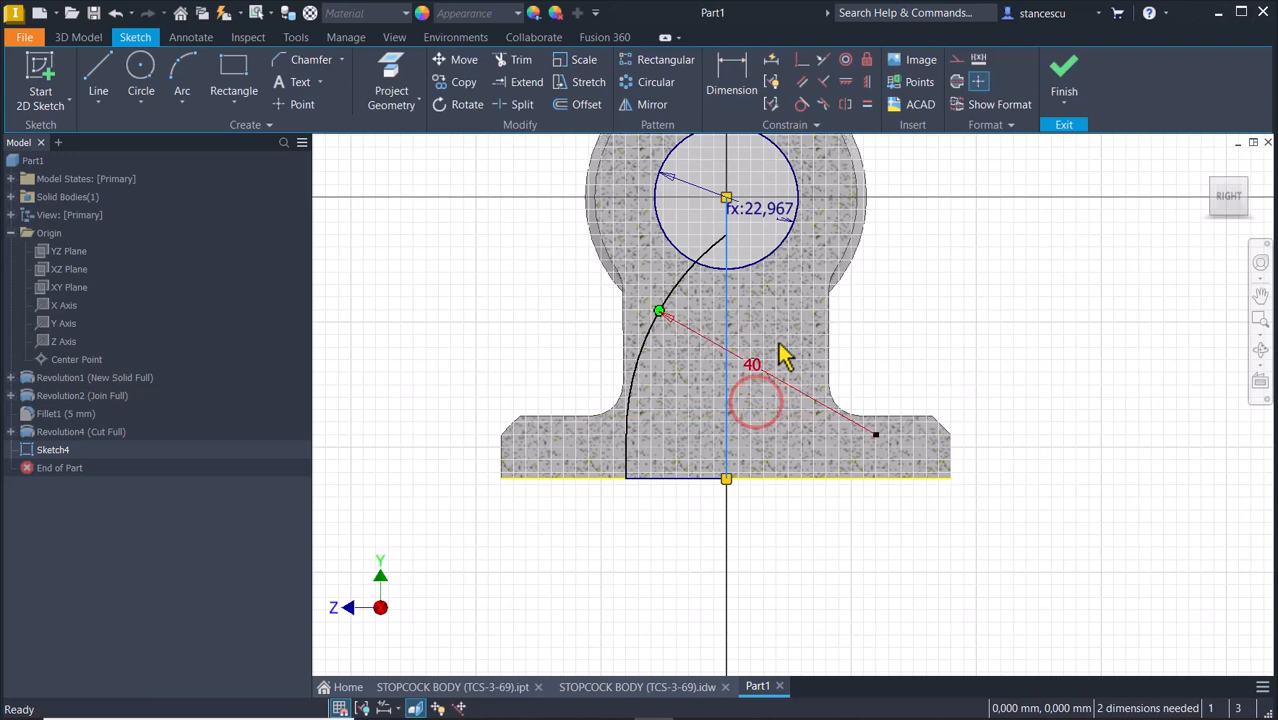
left_click(956, 83)
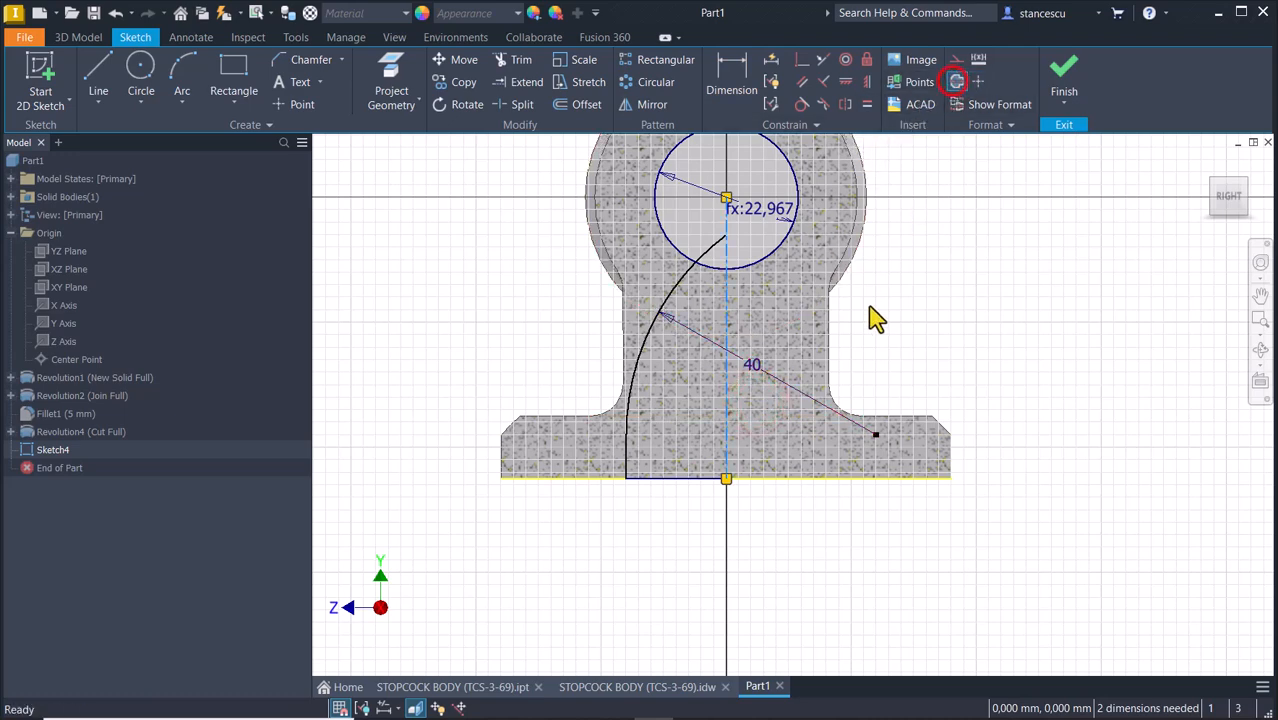
- Dimension the passage's straight side line to the centerline as a 20 mm diameter
left_click(750, 92)
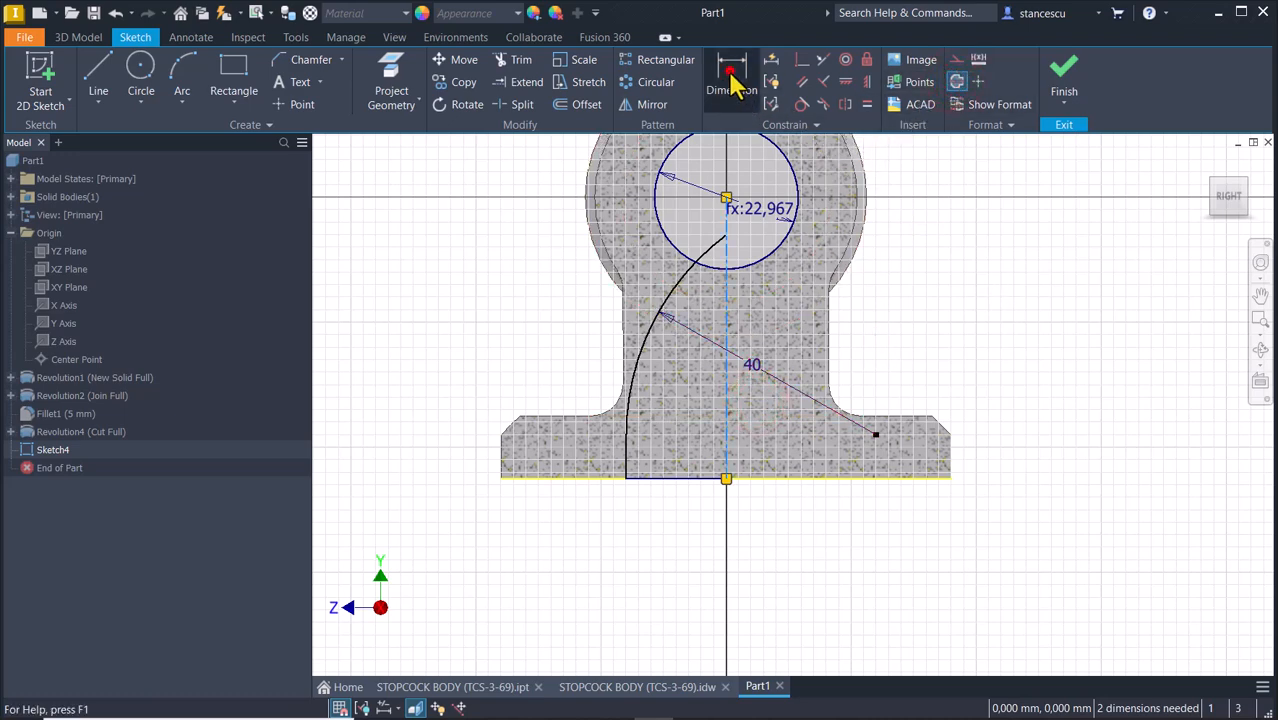
left_click(627, 445)
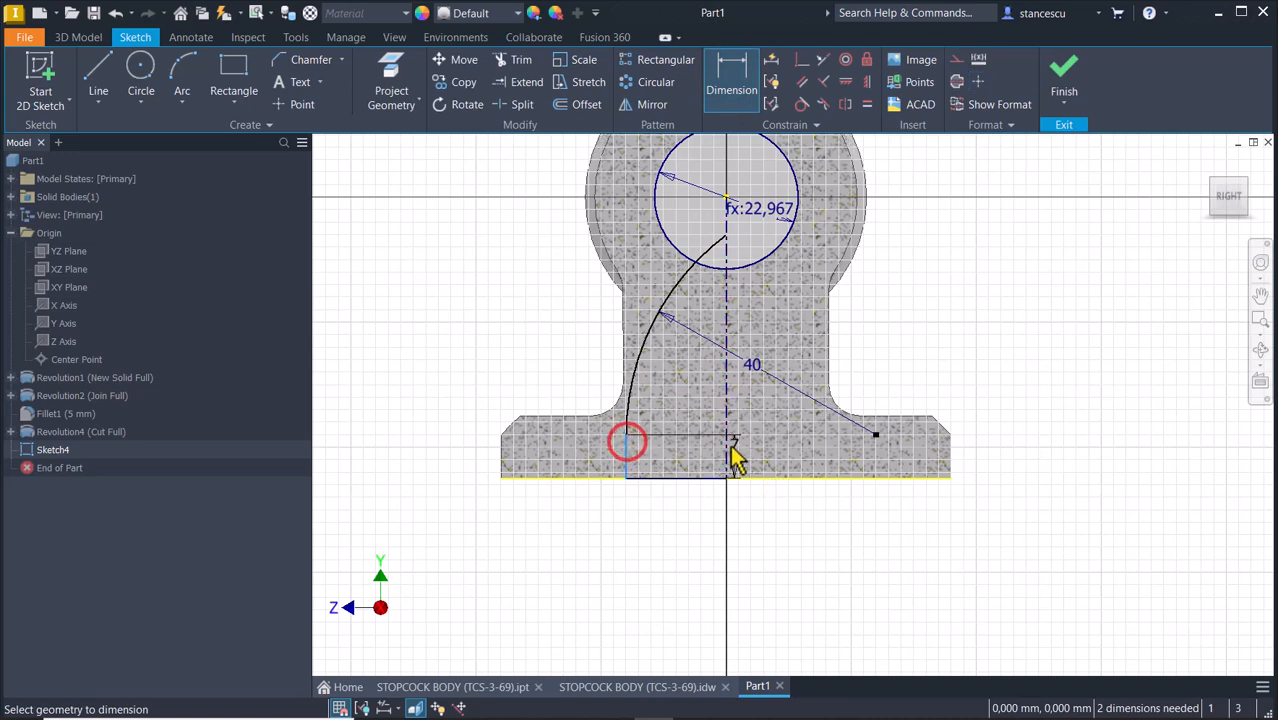
left_click(724, 449)
left_click(706, 538)
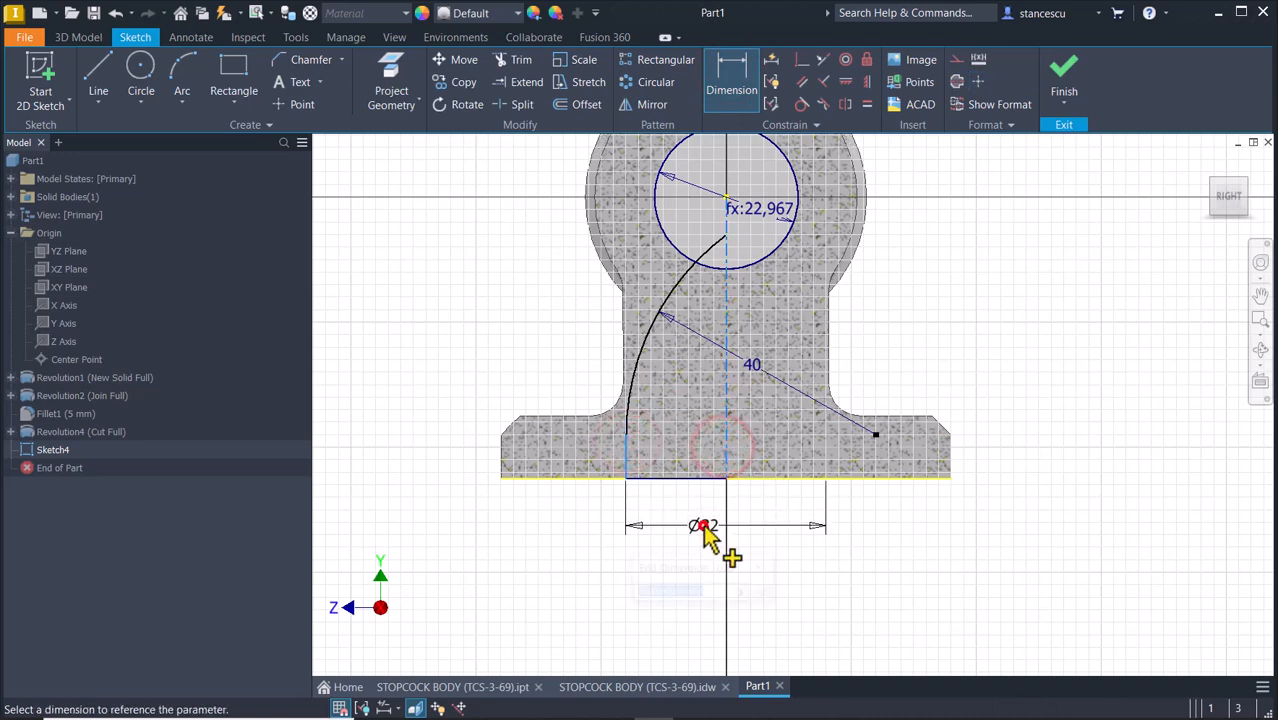
type("20")
key("Return")
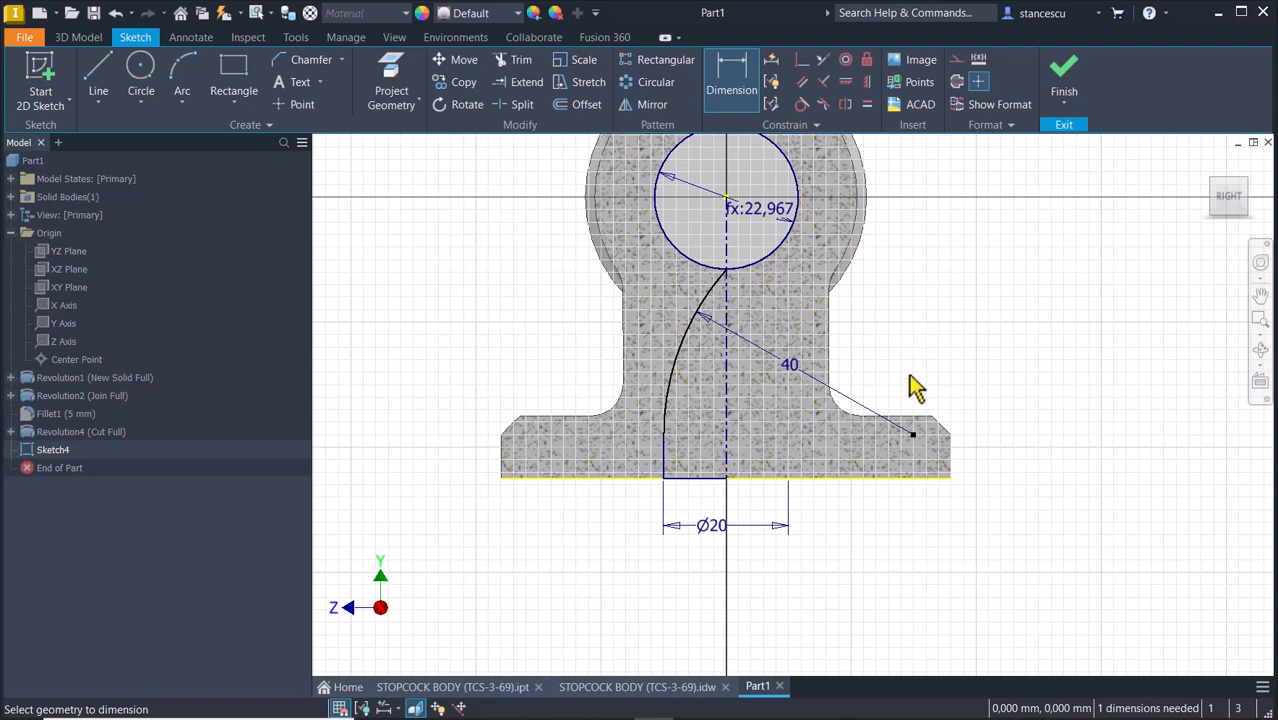
key("Escape")
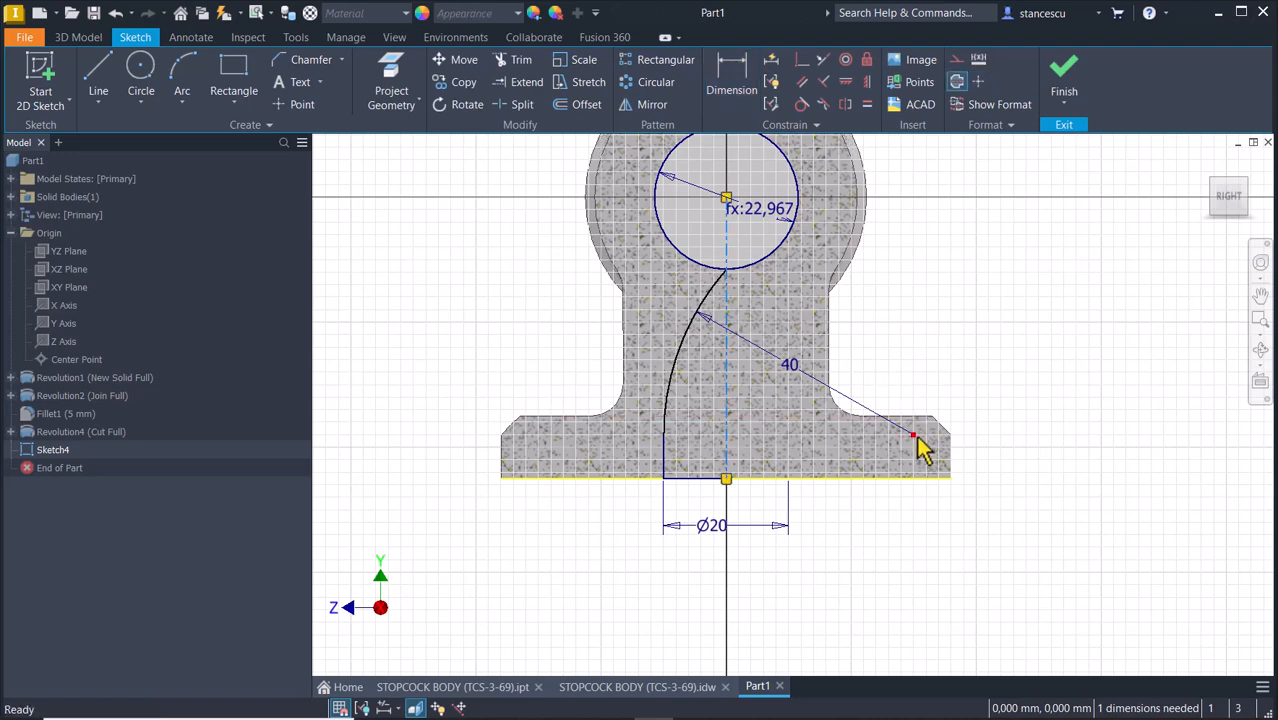
- Move the 40 mm arc's center point upward so that the arc ends inside the circle
left_click_drag(914, 436, 909, 379)
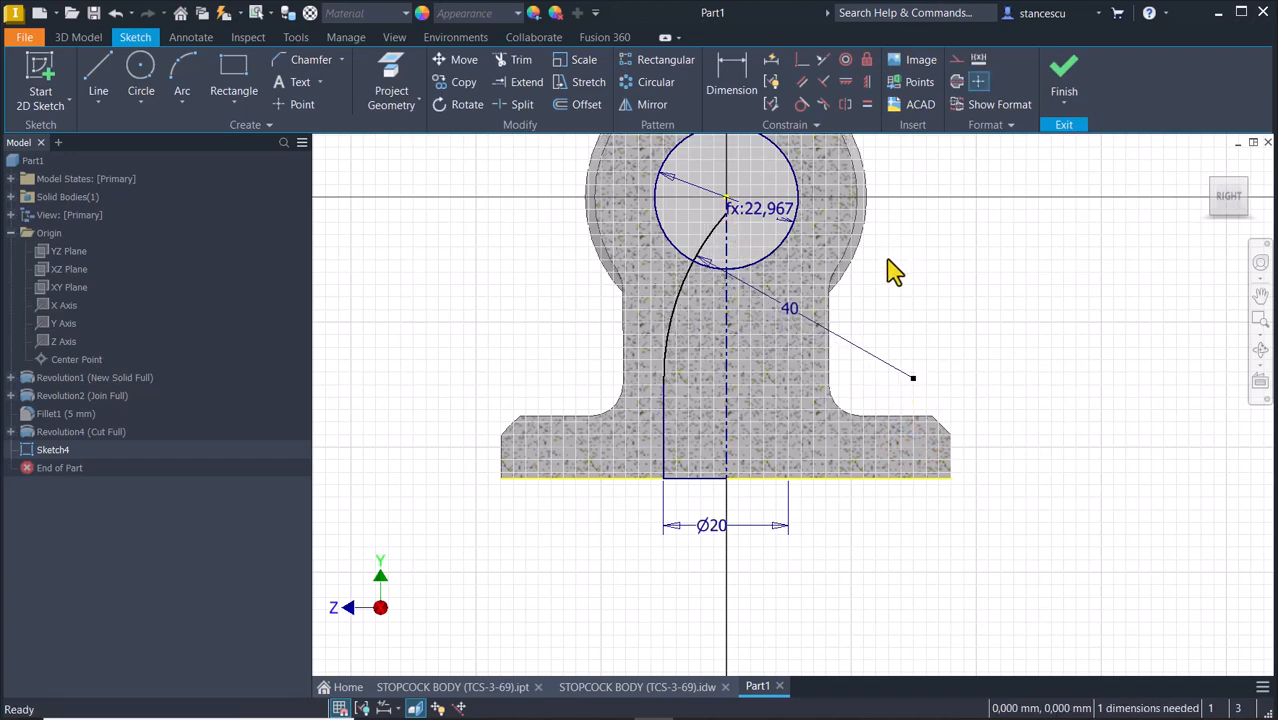
scroll(893, 271, "down", 3)
middle_click_drag(893, 385, 1155, 385)
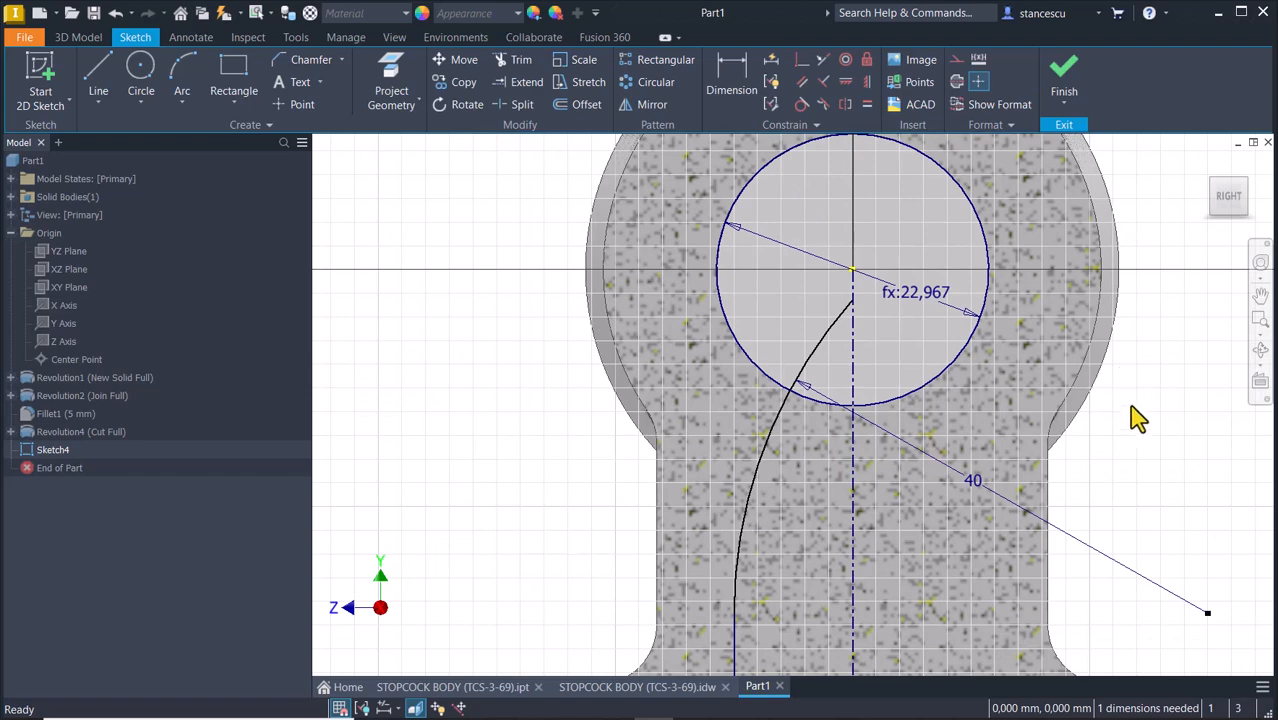
- Check the passage's upper width in the stopcock drawing, and place a sketch point on the part's arc inside the circle
left_click(680, 687)
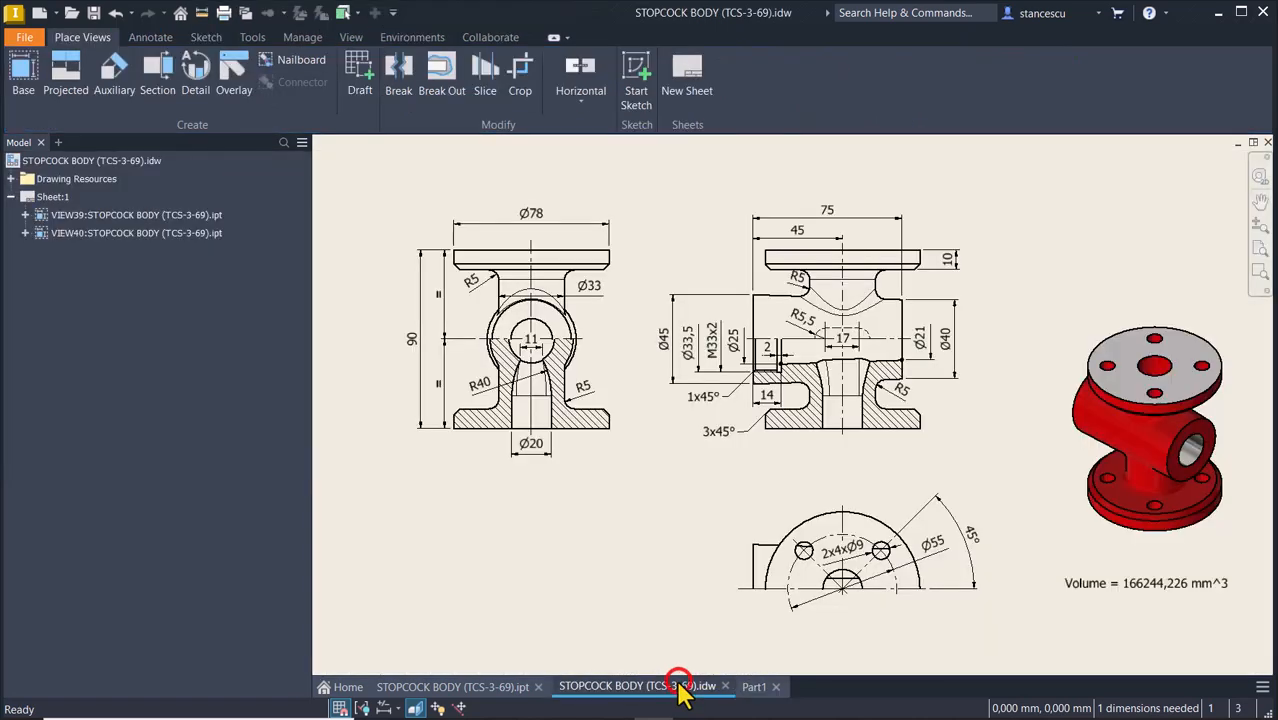
scroll(514, 374, "down", 3)
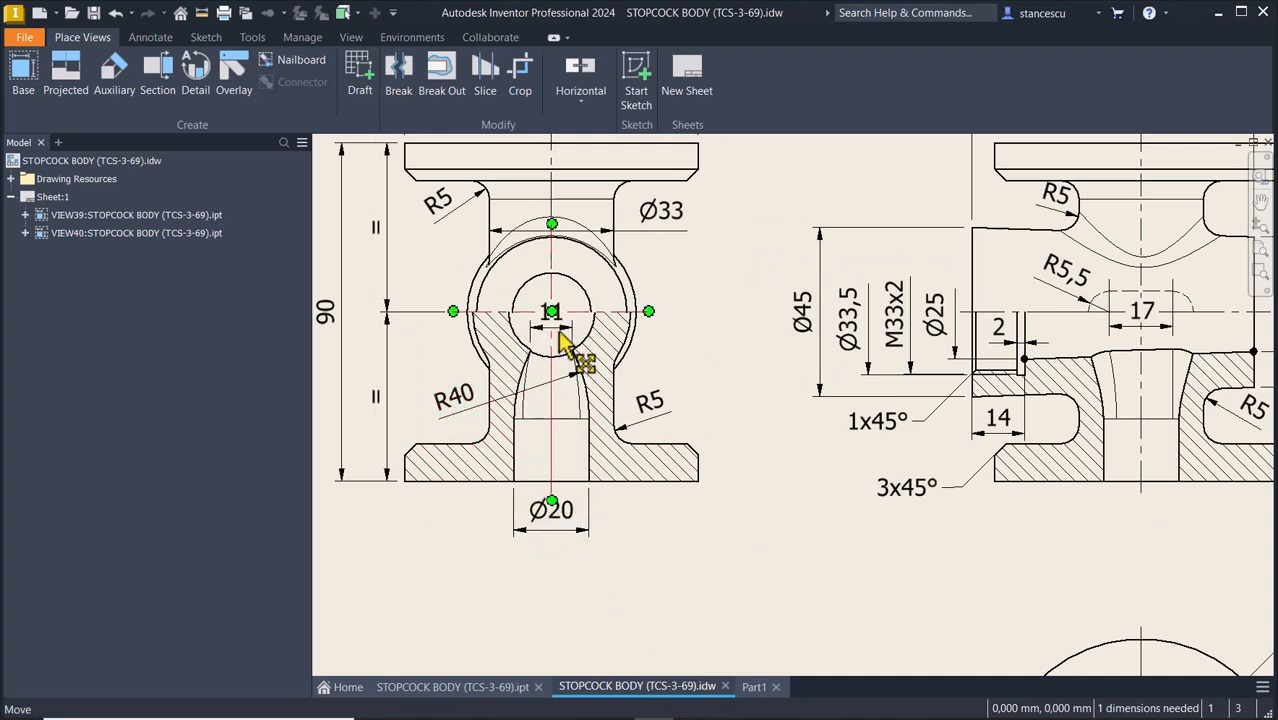
scroll(550, 358, "down", 3)
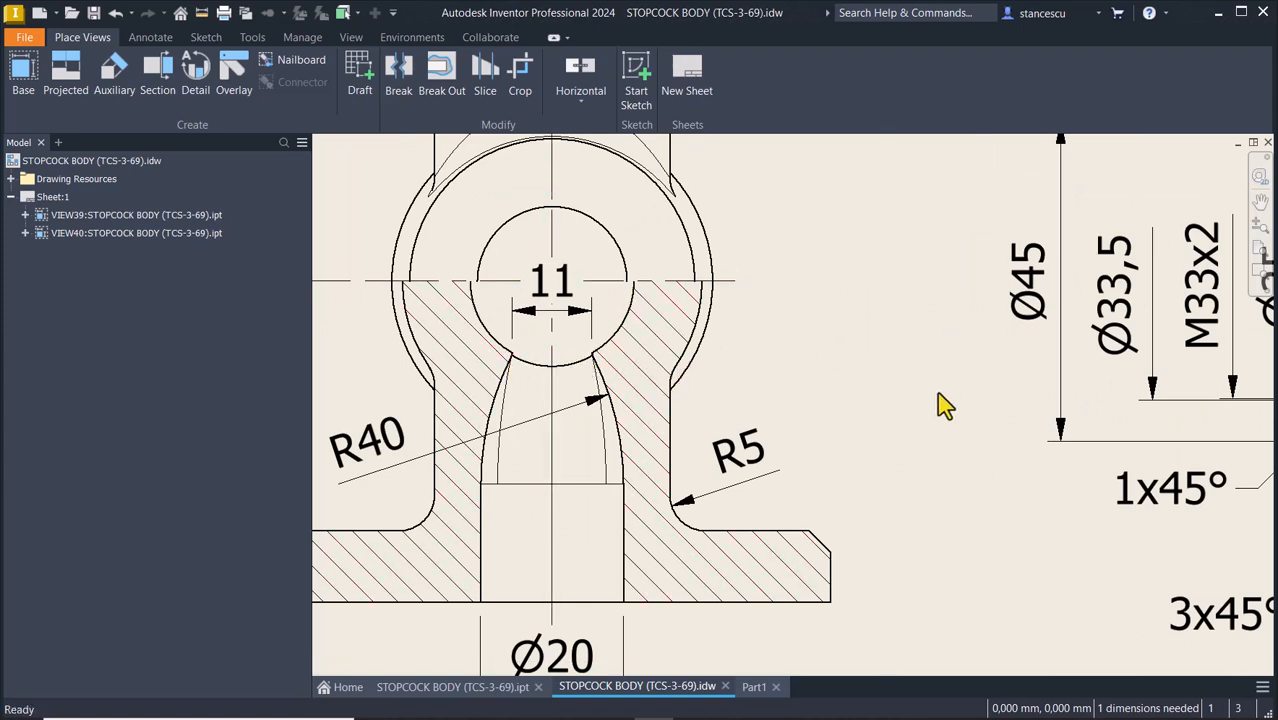
scroll(915, 445, "down", 5)
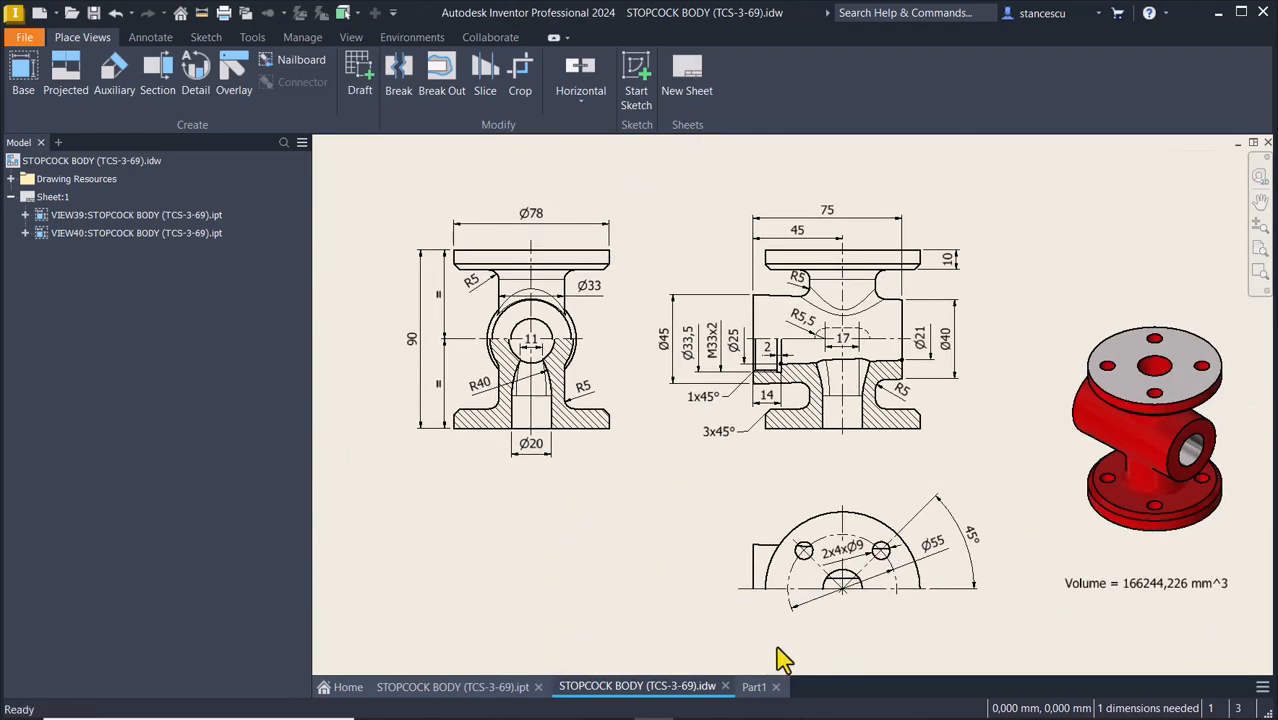
left_click(750, 687)
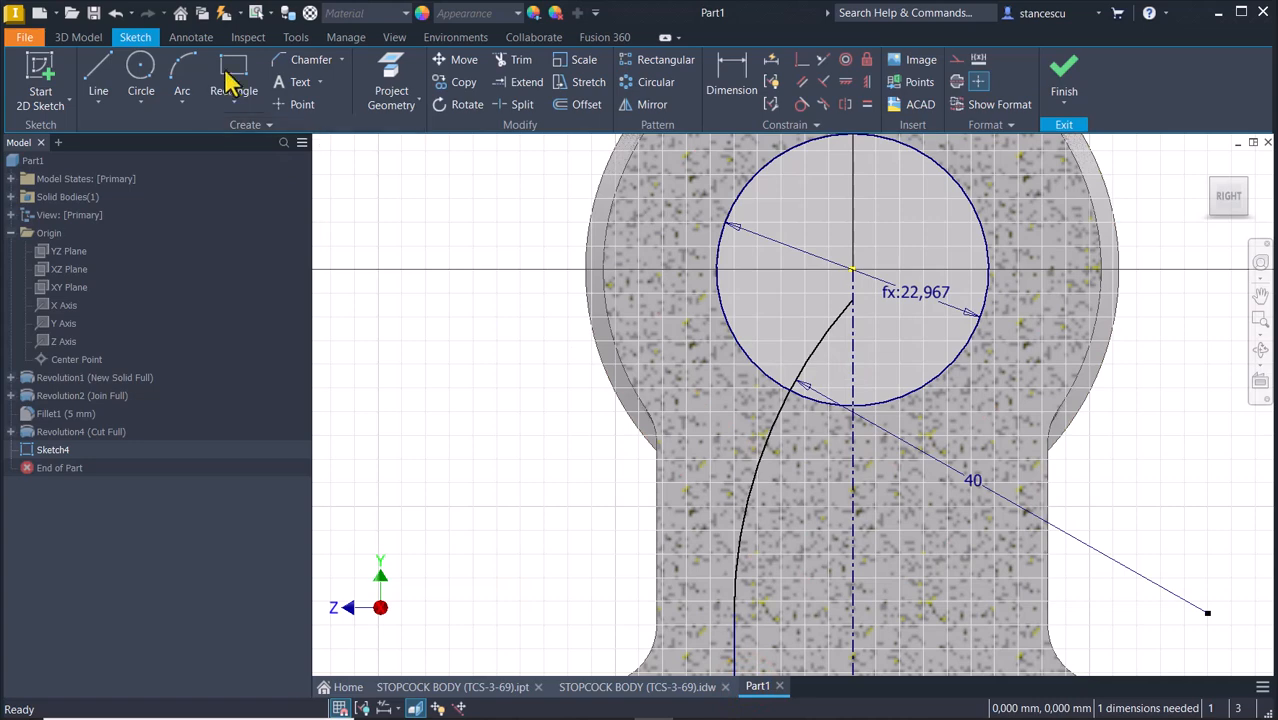
left_click(299, 105)
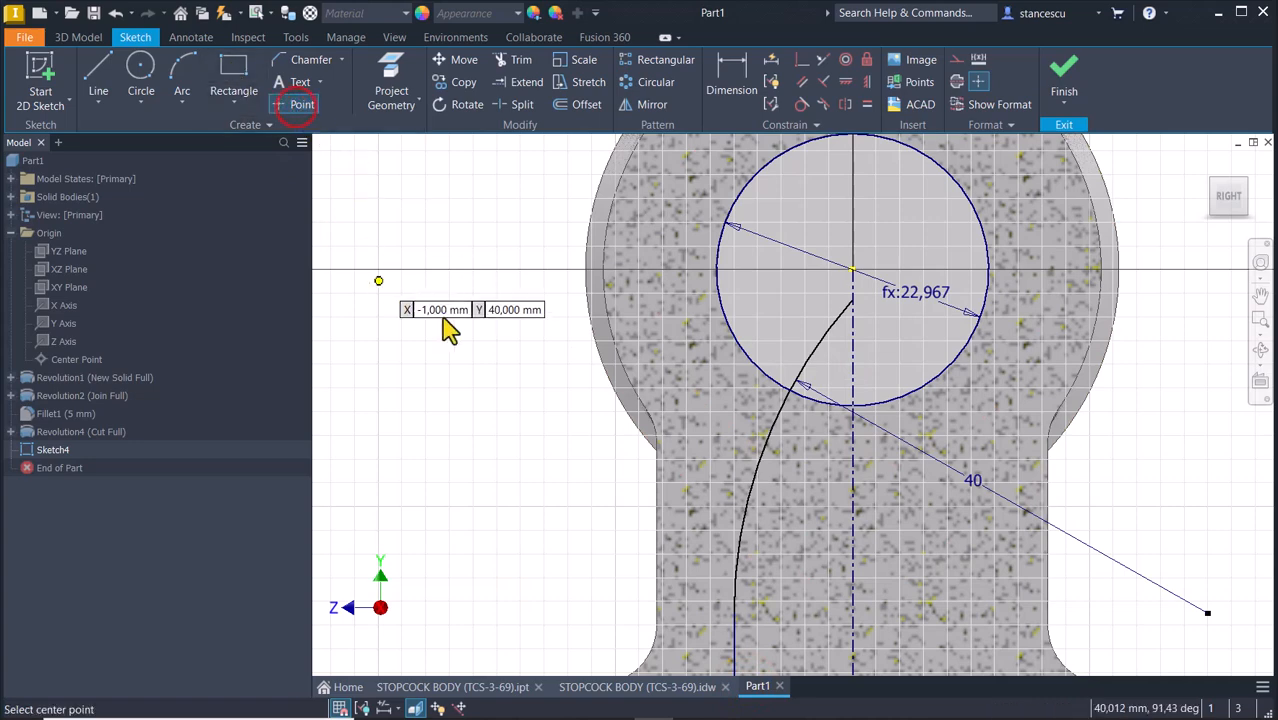
left_click(812, 351)
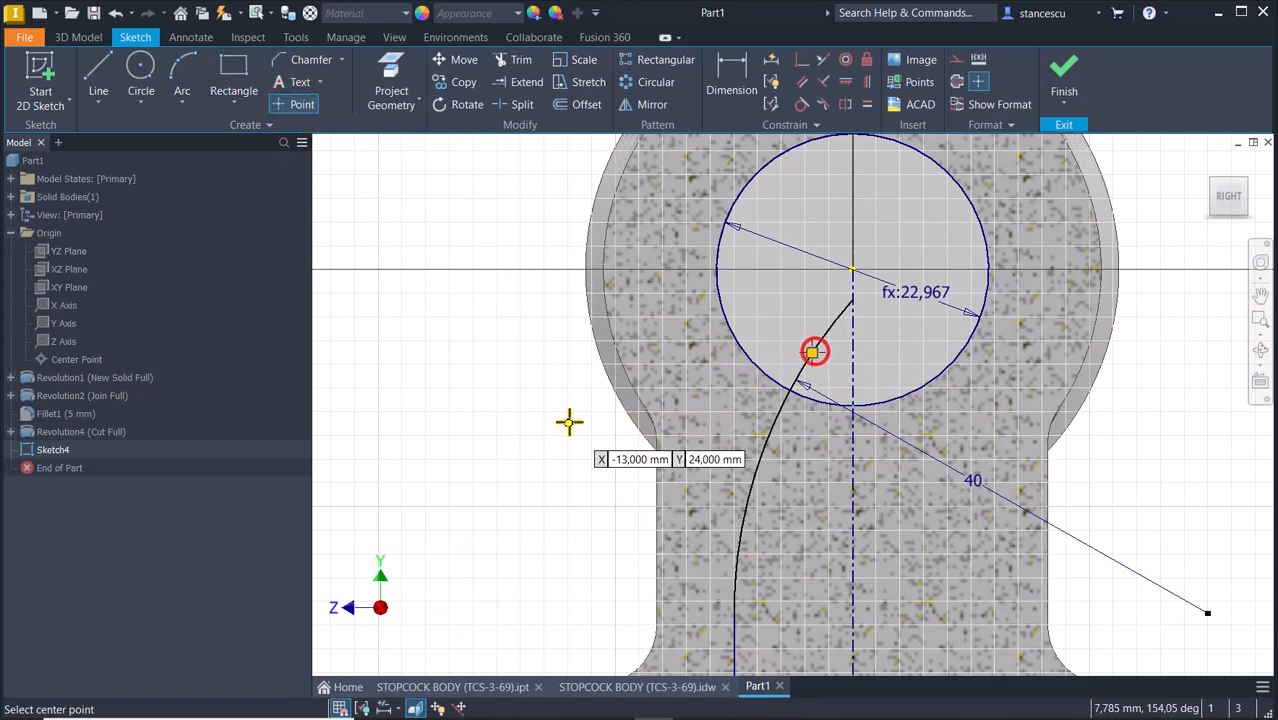
- Constrain the sketch point on the arc to be coincident with the circle
left_click(802, 62)
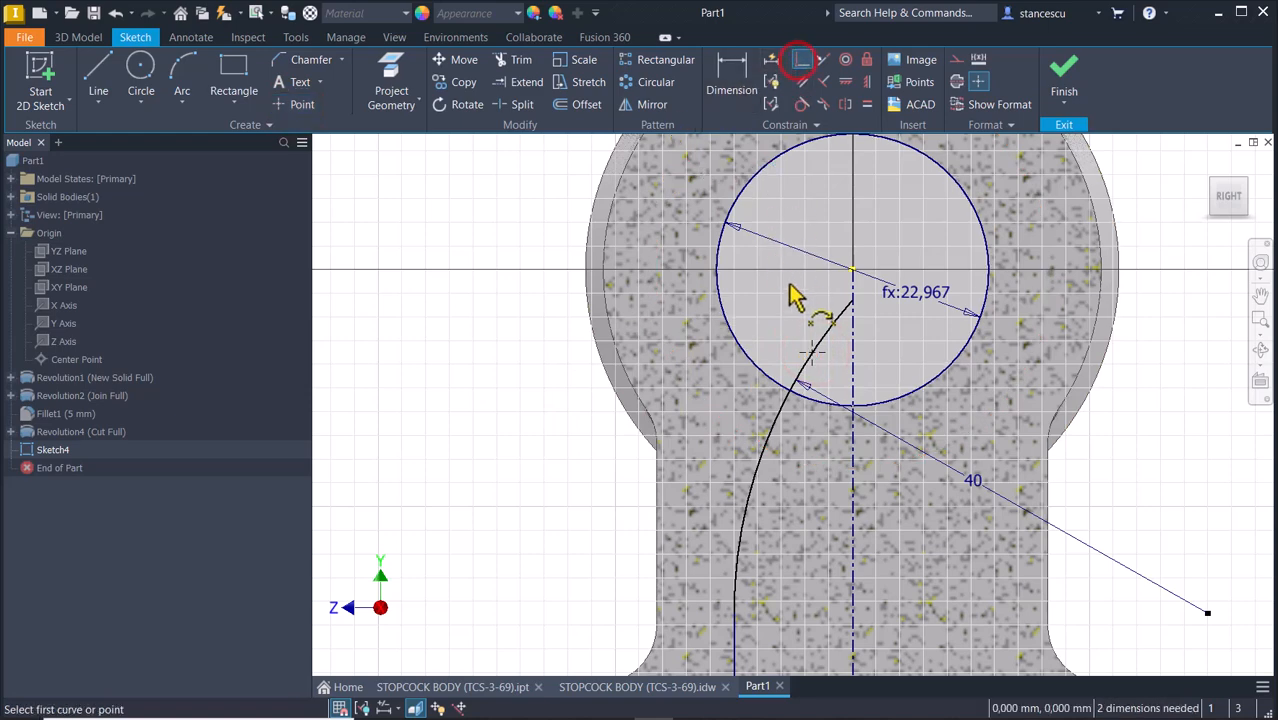
left_click(805, 351)
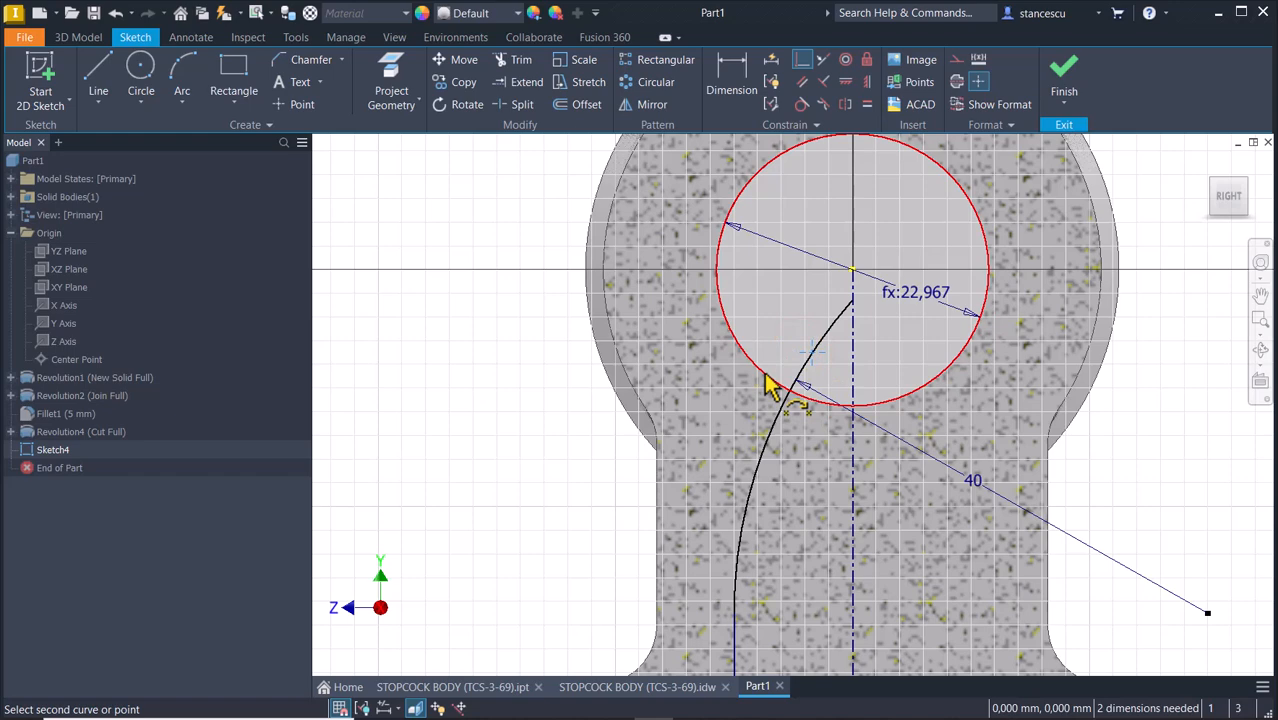
left_click(771, 386)
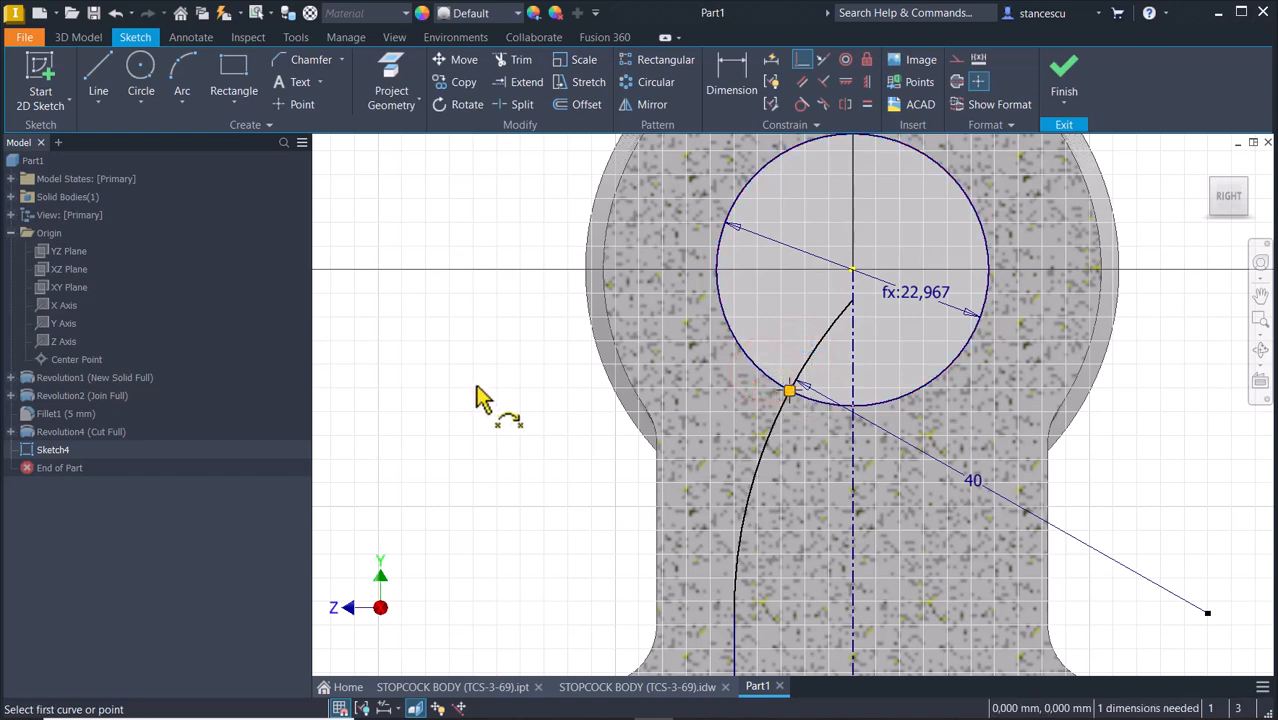
- Dimension the sketch point on the arc to the vertical centerline as an 11 mm diameter, and finish the sketch
left_click(736, 82)
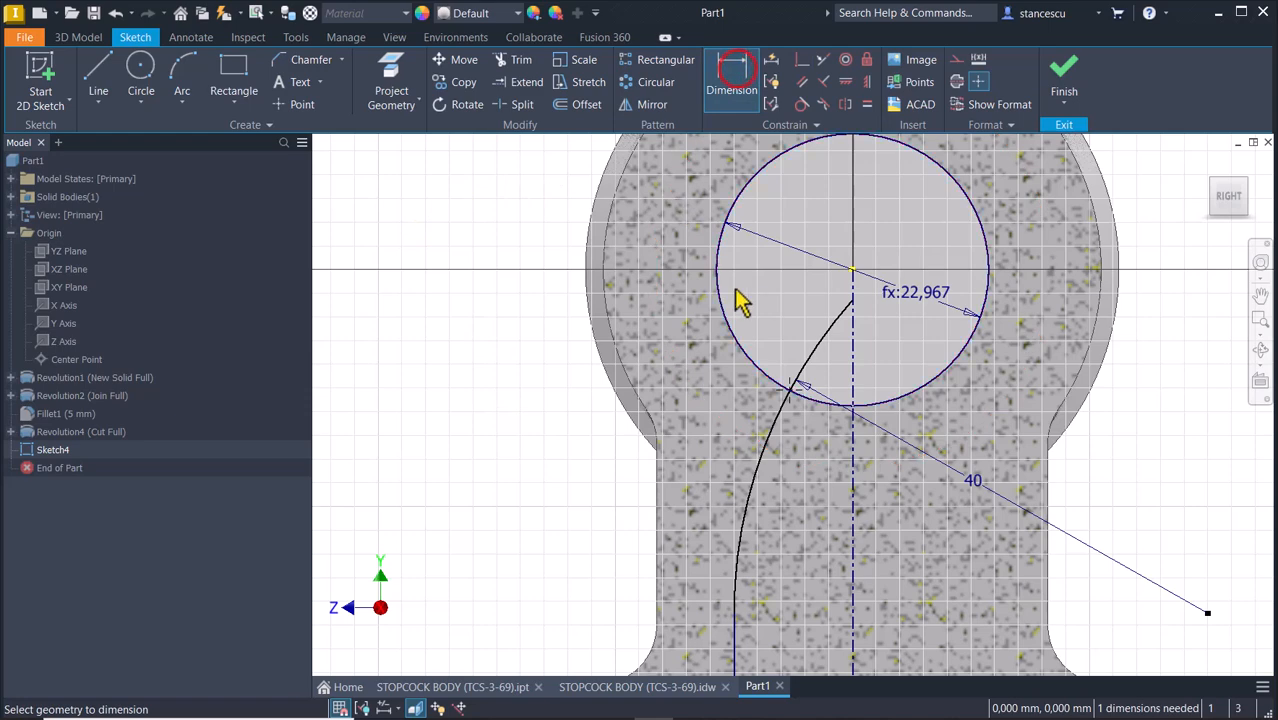
left_click(789, 387)
left_click(850, 370)
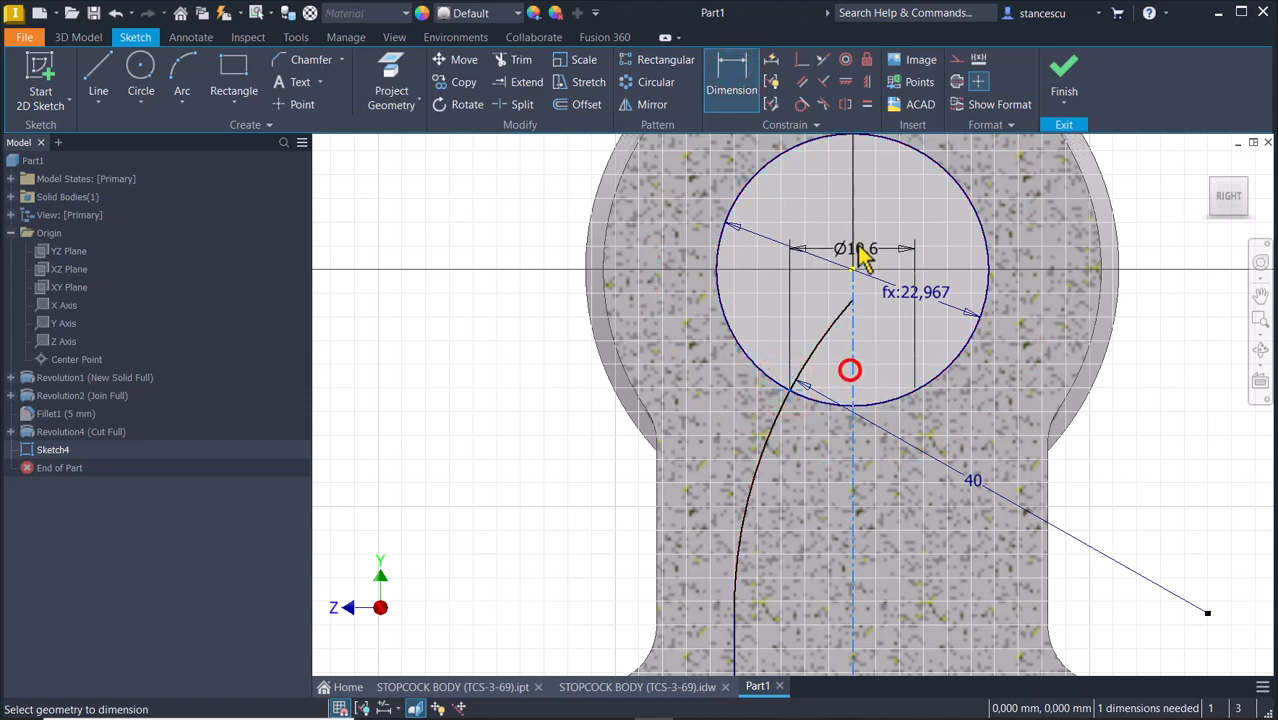
left_click(866, 220)
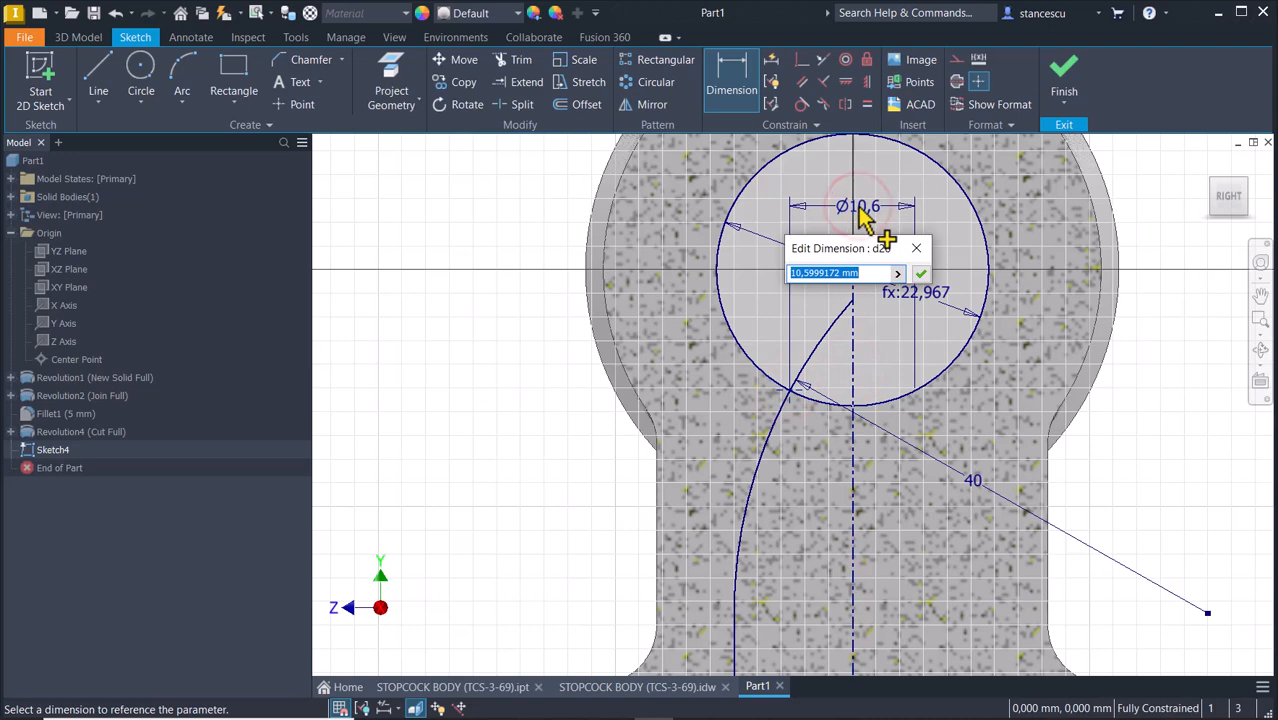
type("11")
key("Return")
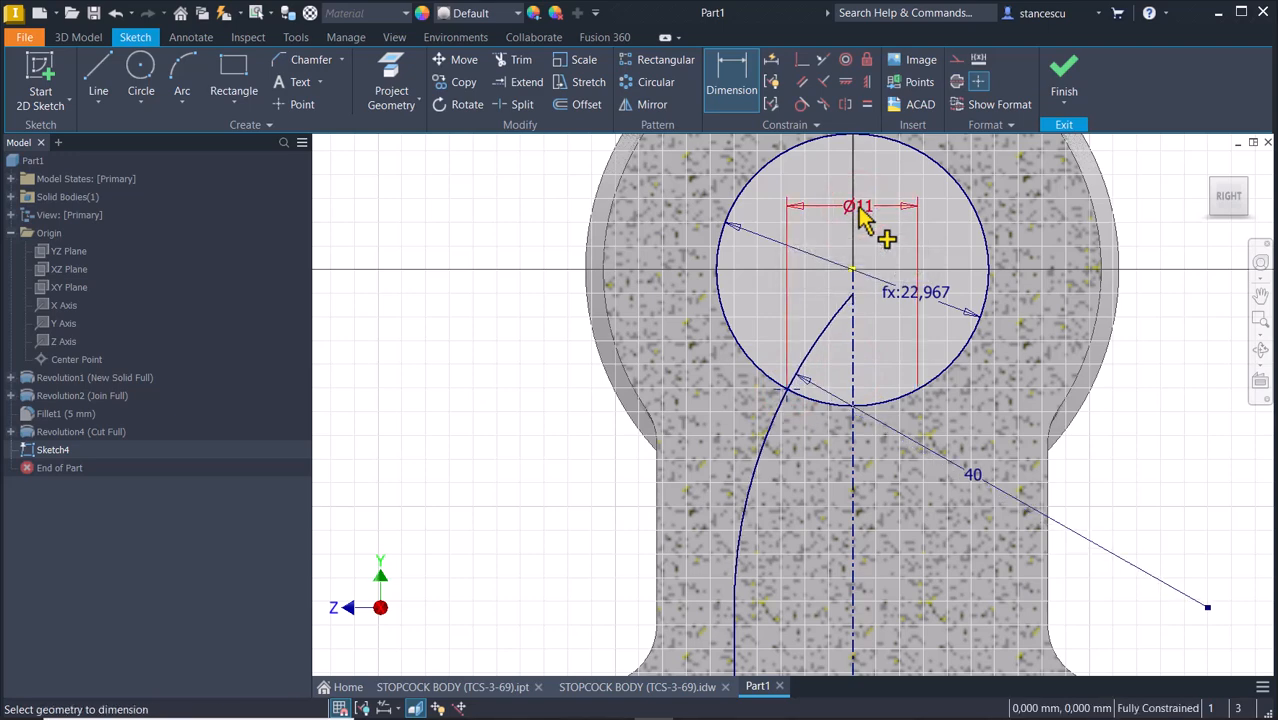
left_click(1064, 70)
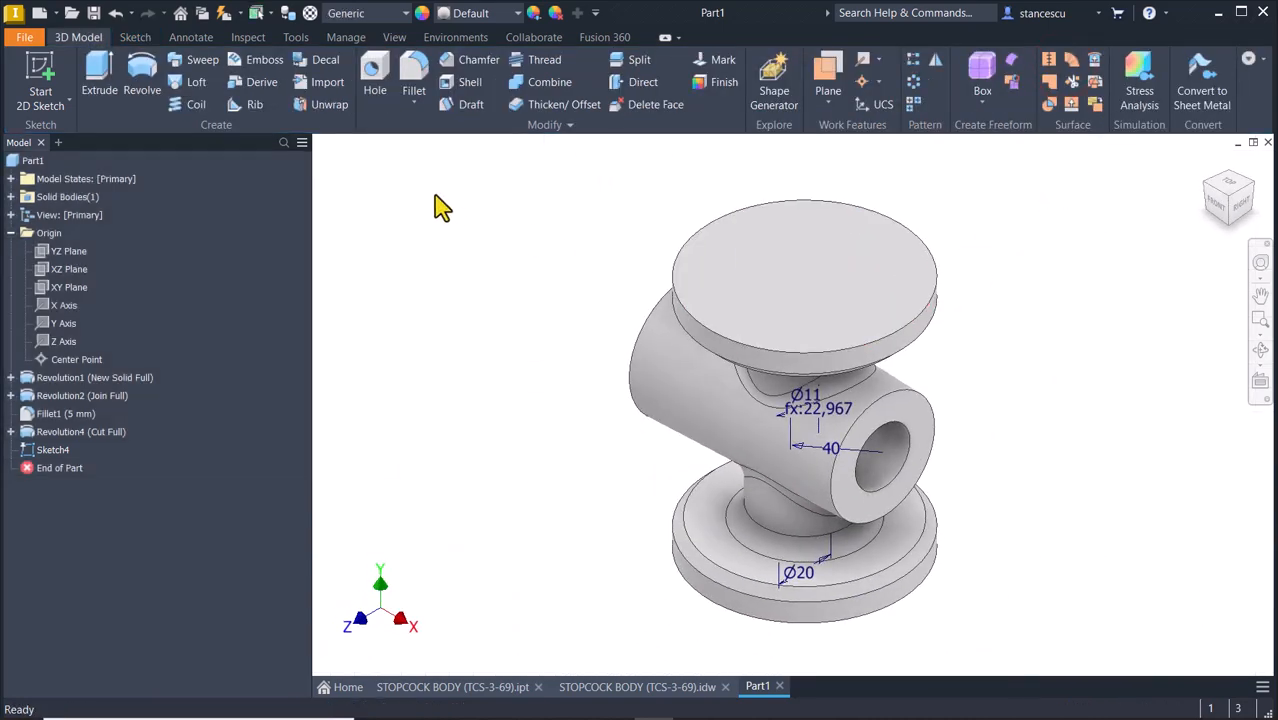
- Start a Revolve cut and select two profiles: the passage region below the circle and the adjoining wedge inside the circle under the arc
left_click(142, 72)
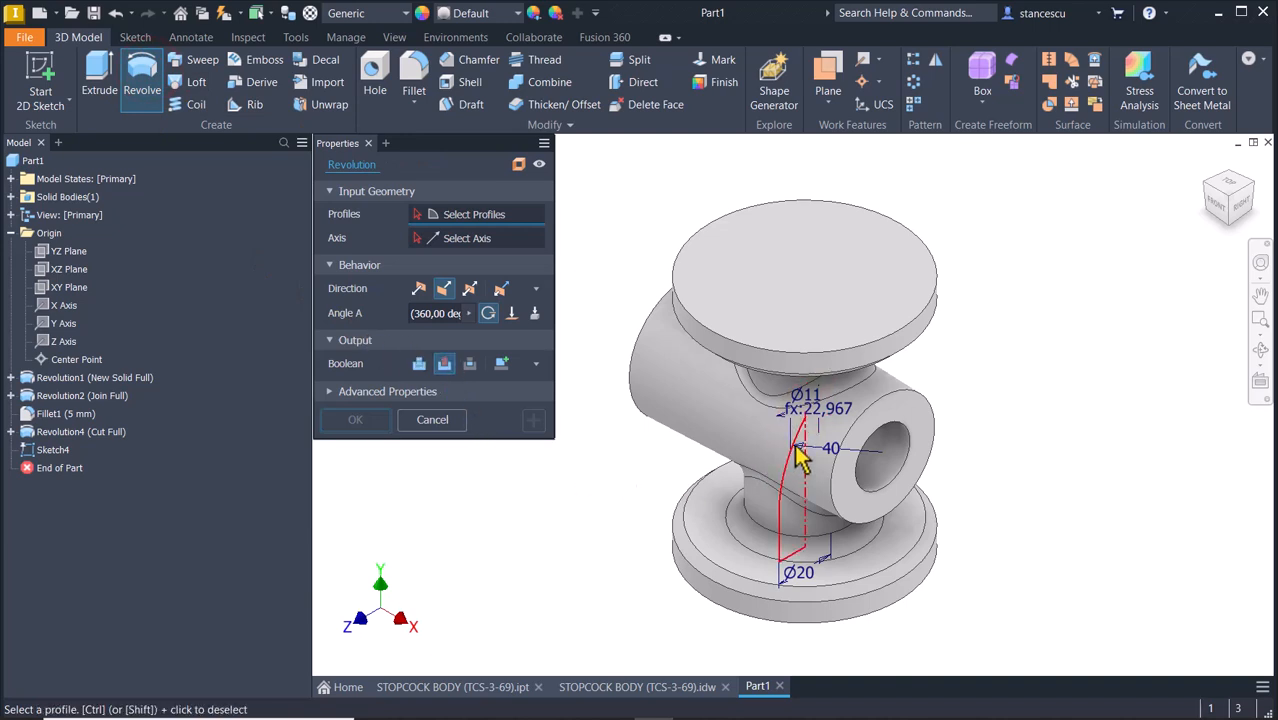
left_click(797, 490)
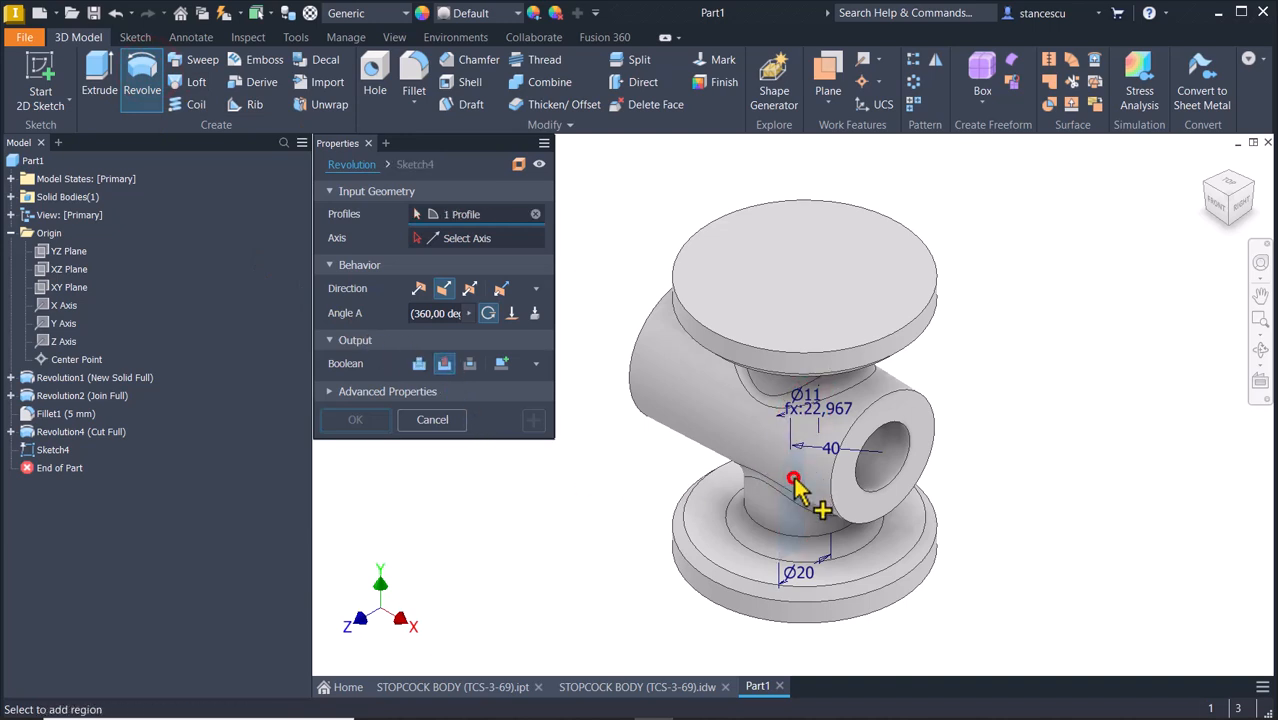
middle_click_drag(798, 569, 746, 521, "shift")
scroll(740, 515, "down", 2)
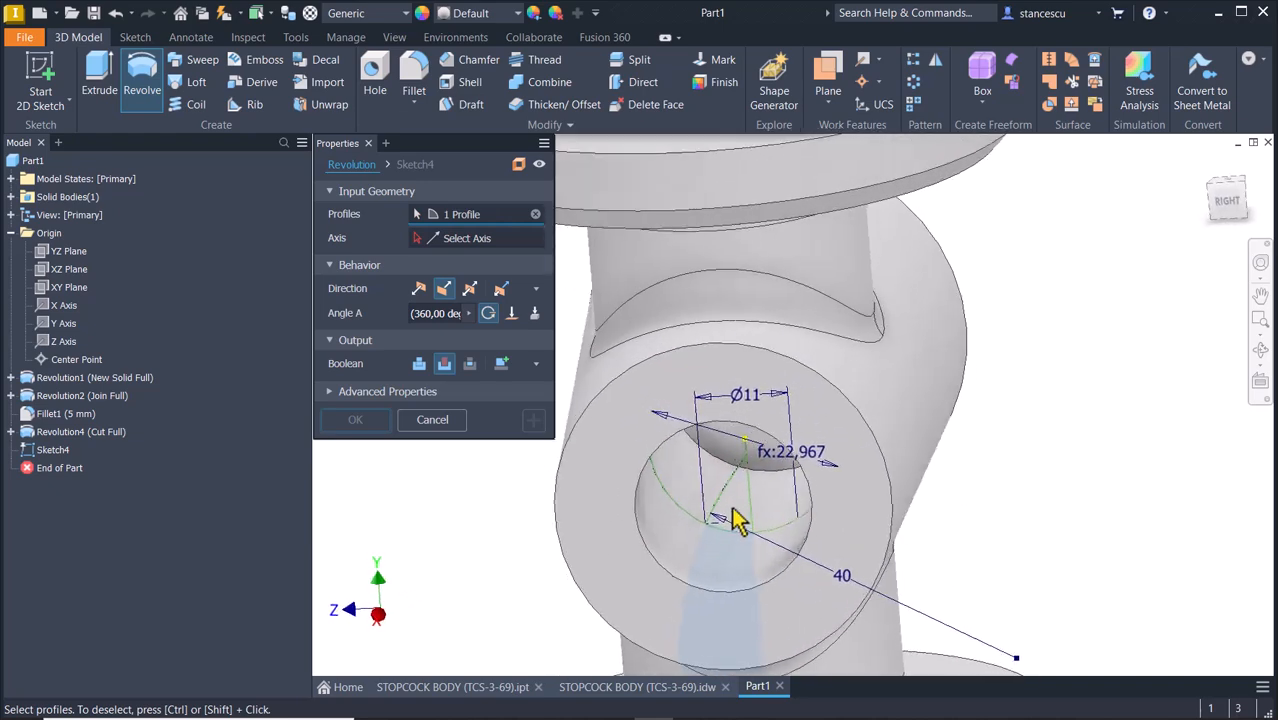
scroll(786, 504, "up", 1)
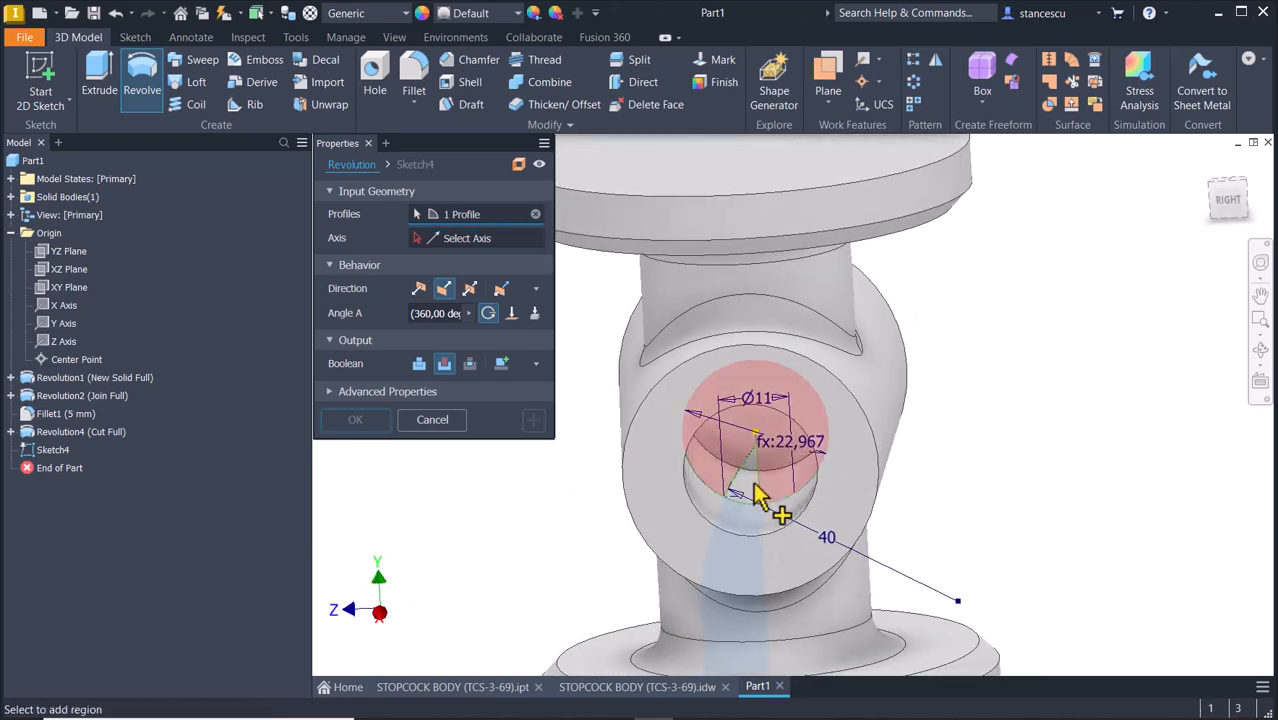
left_click(751, 484)
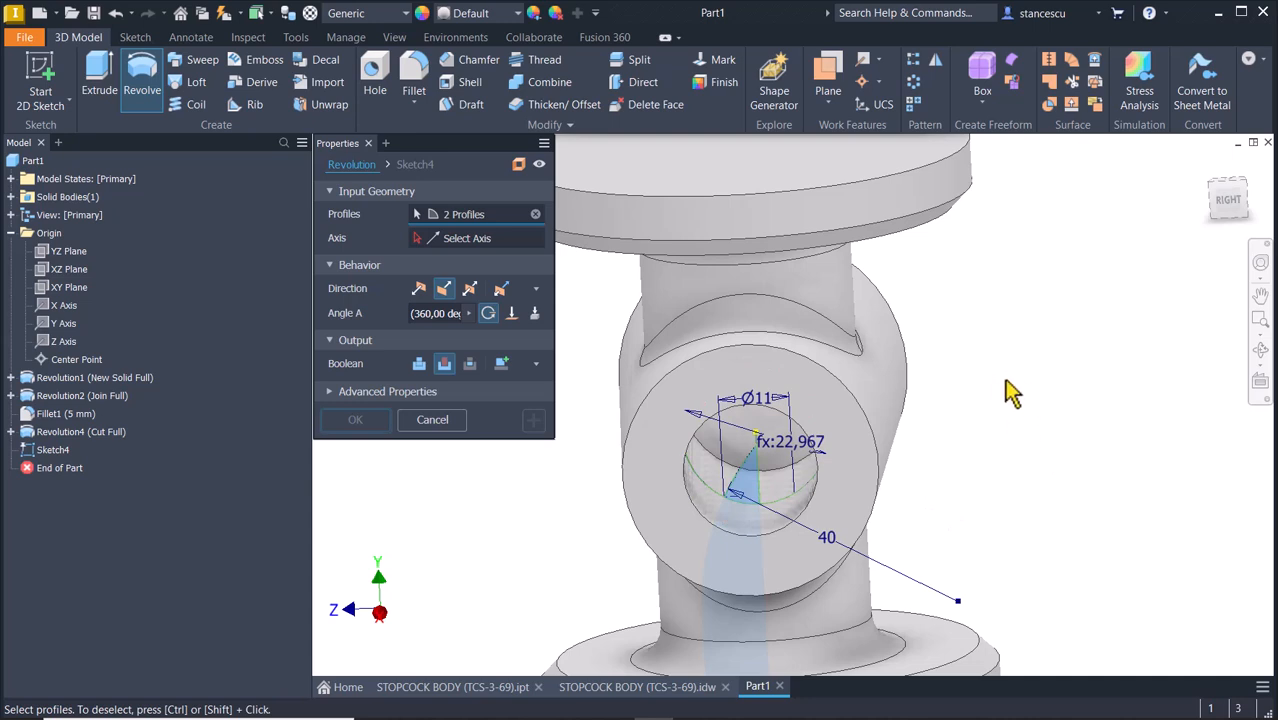
middle_click_drag(1004, 379, 1014, 362, "shift")
scroll(1018, 373, "up", 5)
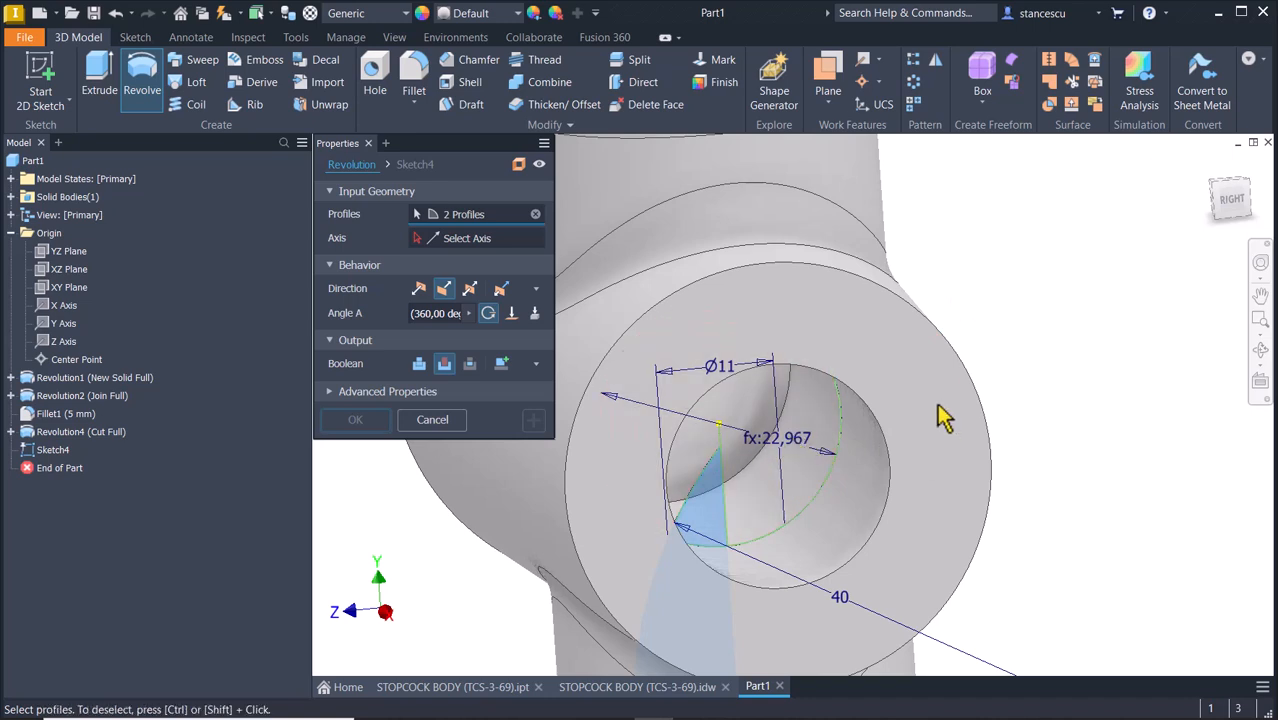
middle_click_drag(1024, 365, 1038, 305)
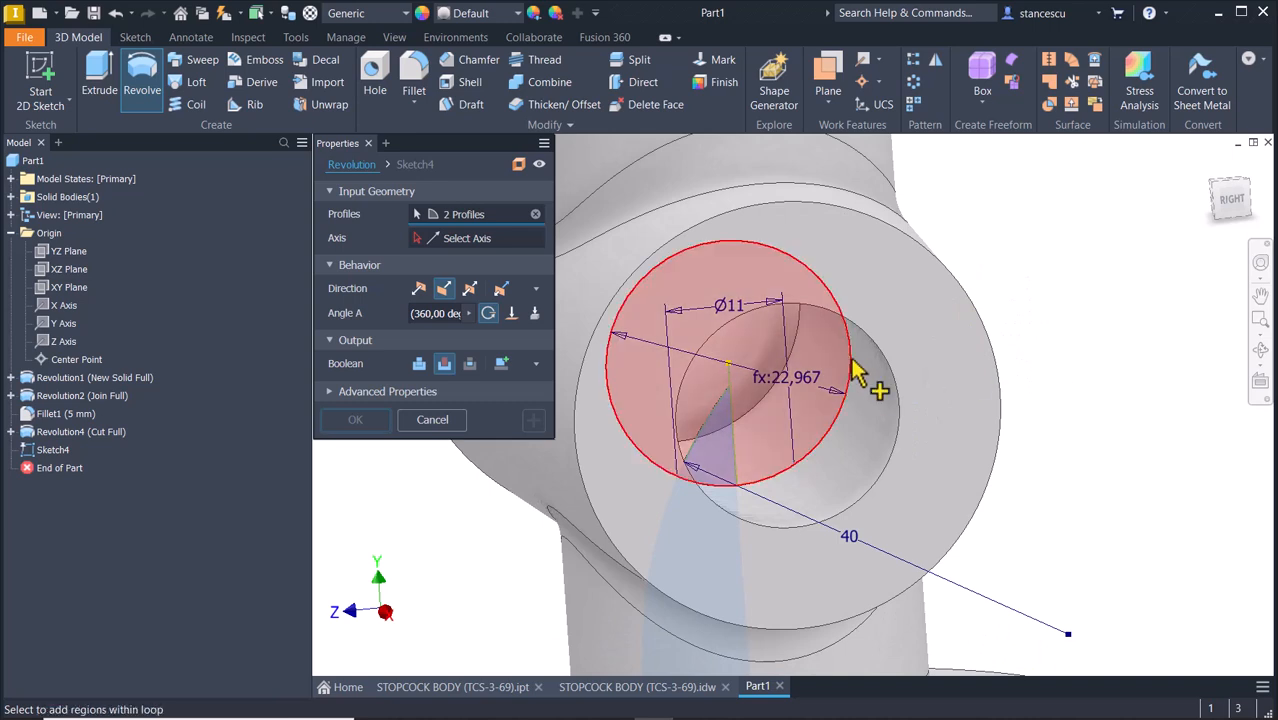
middle_click_drag(1080, 320, 1105, 258)
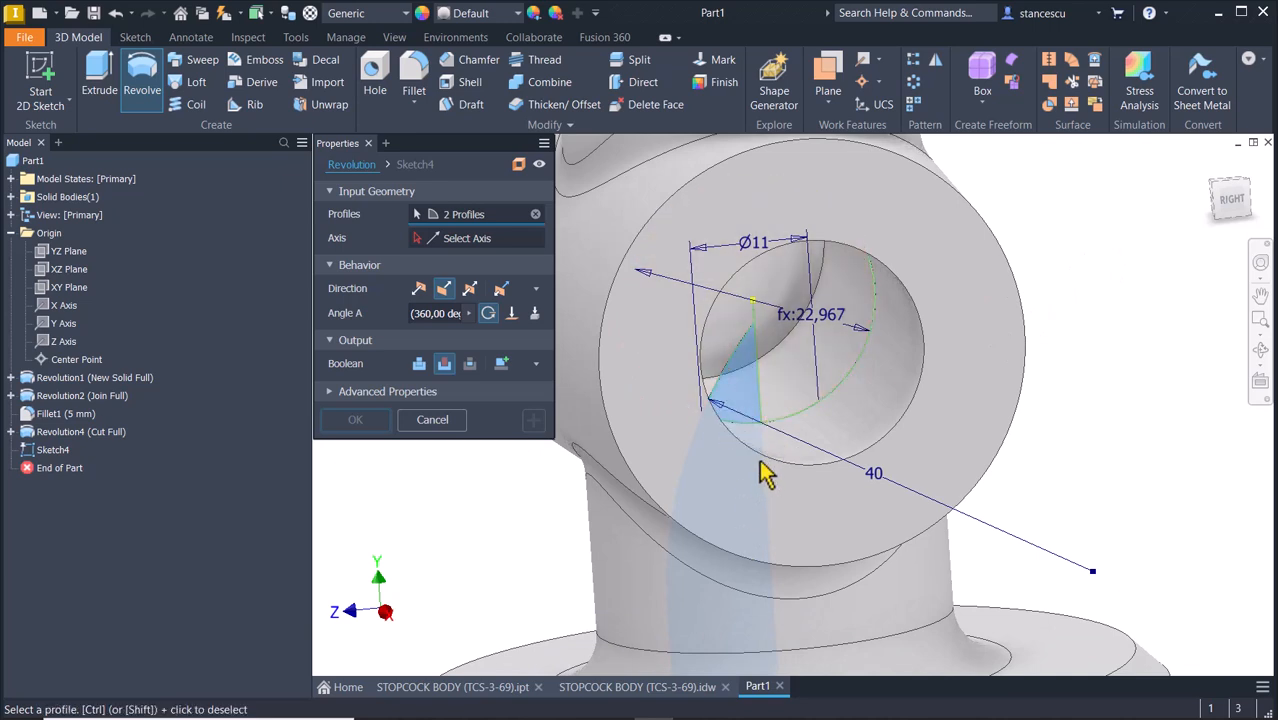
middle_click_drag(758, 540, 781, 455)
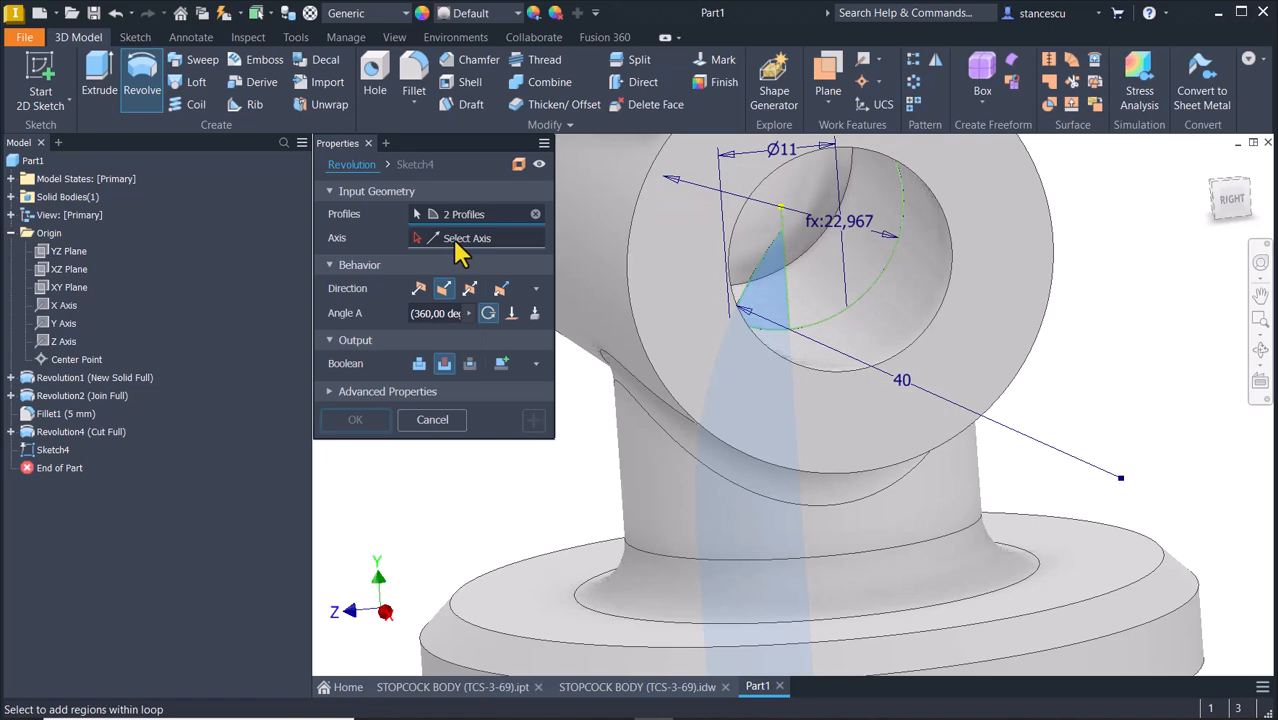
- Revolve the selected passage profiles as a full 360° cut about the vertical centerline
left_click(456, 245)
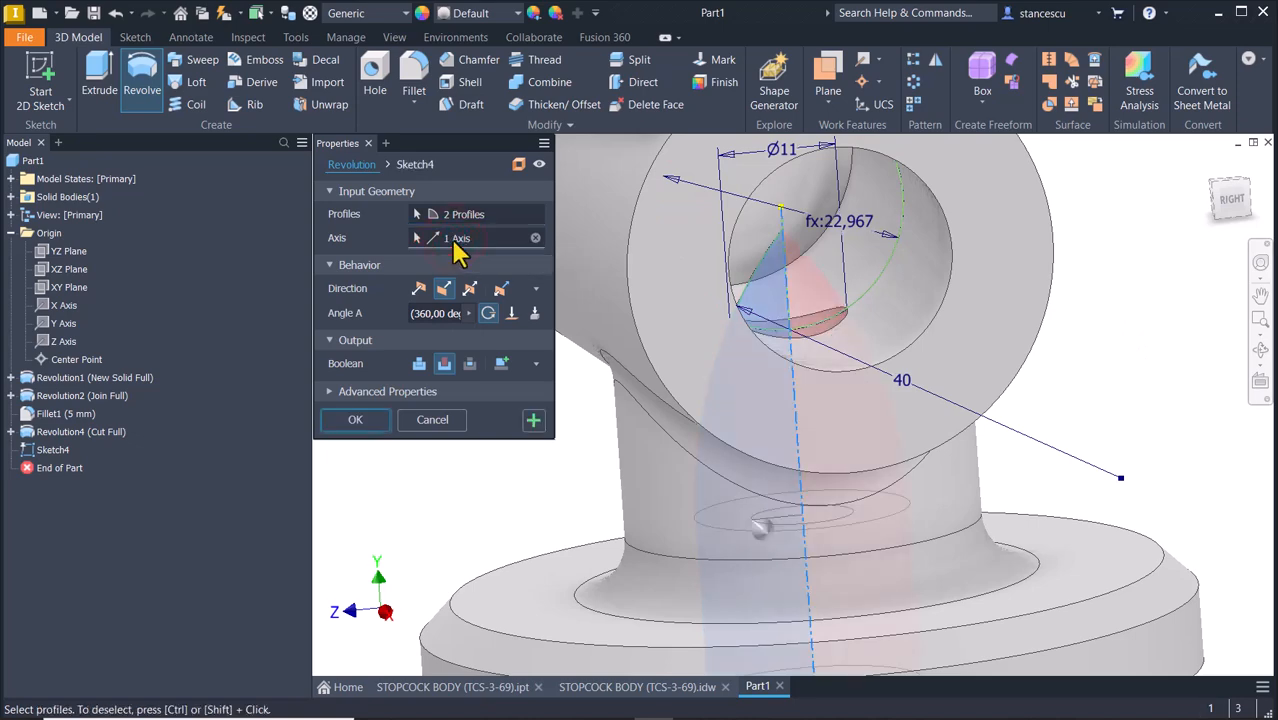
scroll(900, 360, "down", 5)
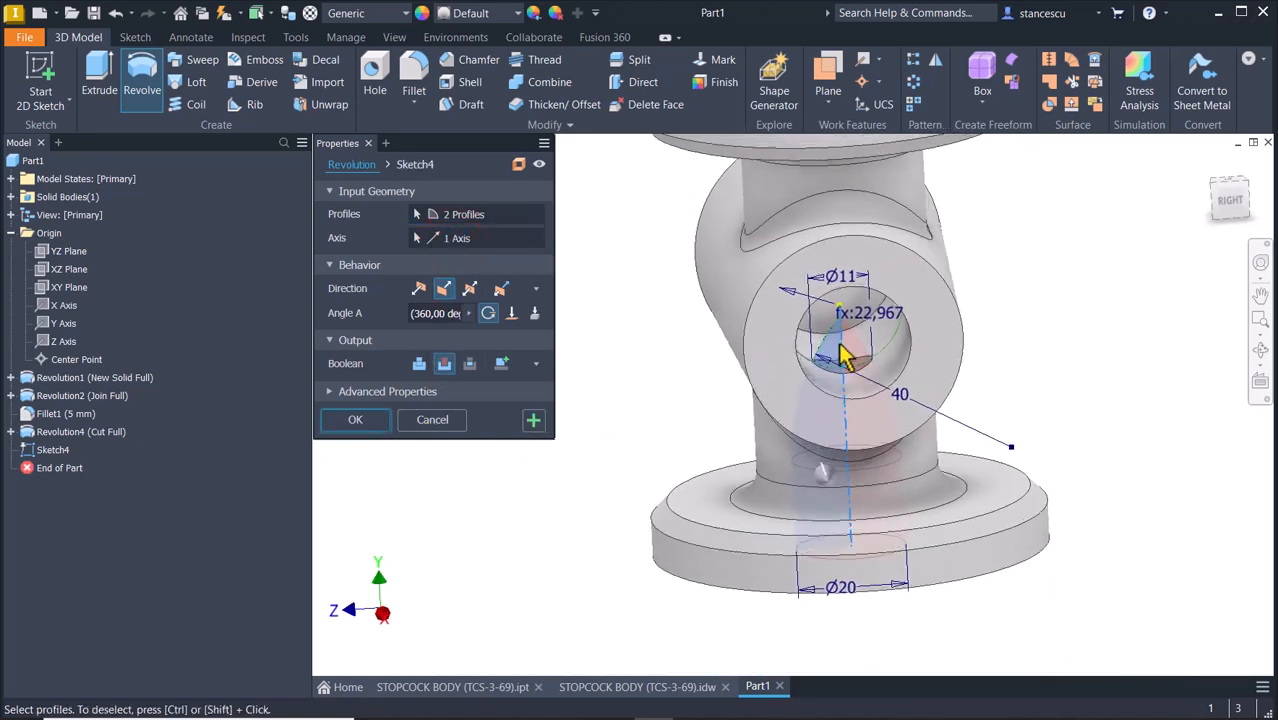
middle_click_drag(845, 357, 790, 550, "shift")
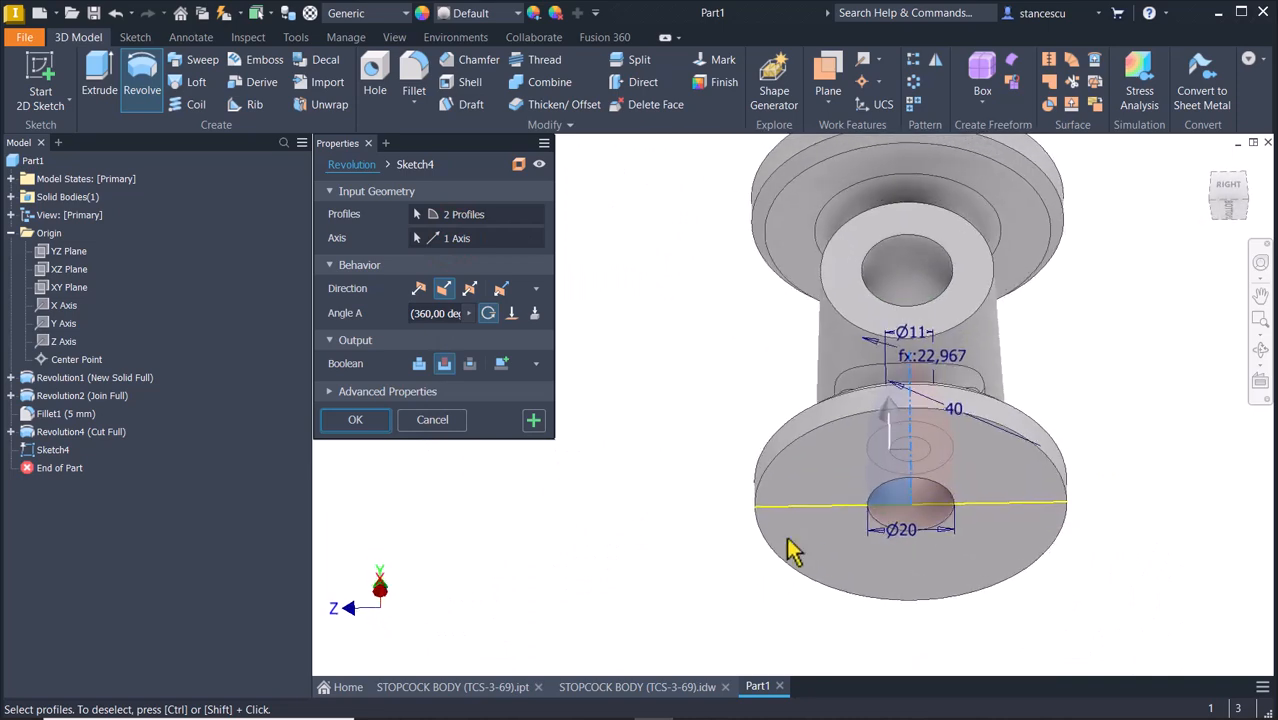
left_click(362, 421)
- Create a new sketch on the XY Plane and slice the graphics so the body's interior is exposed
key("F6")
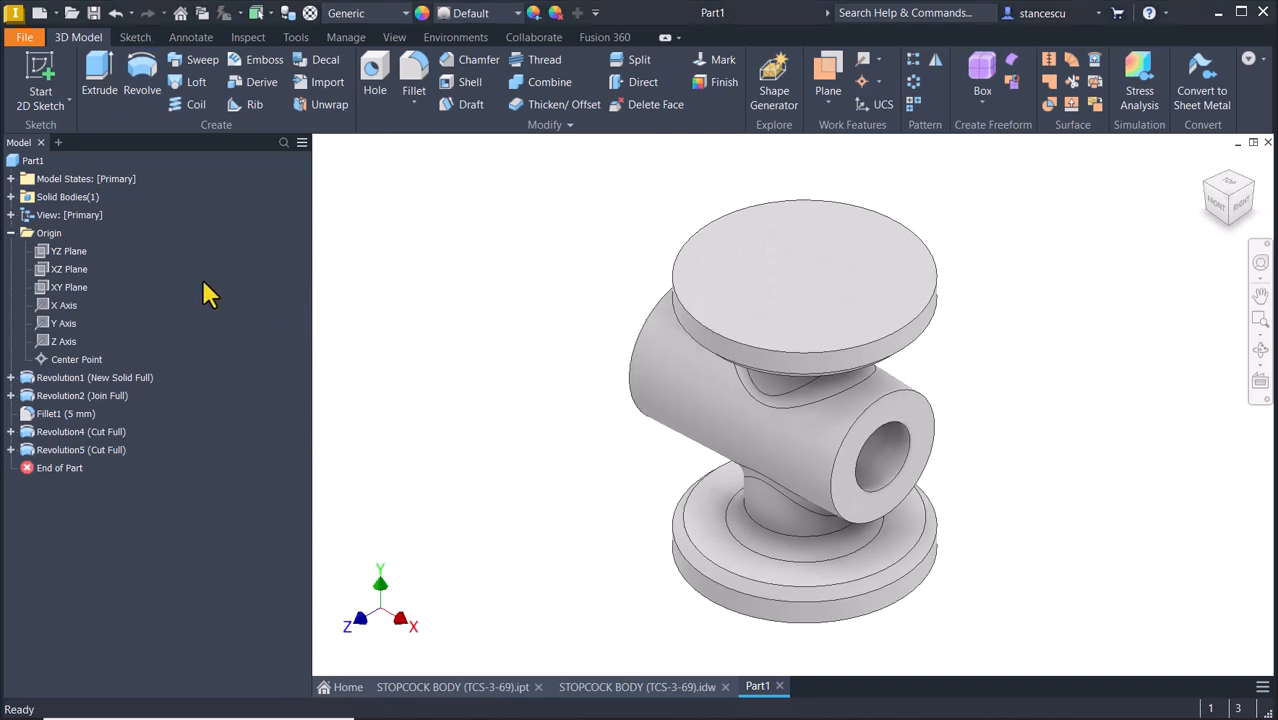
left_click(66, 287)
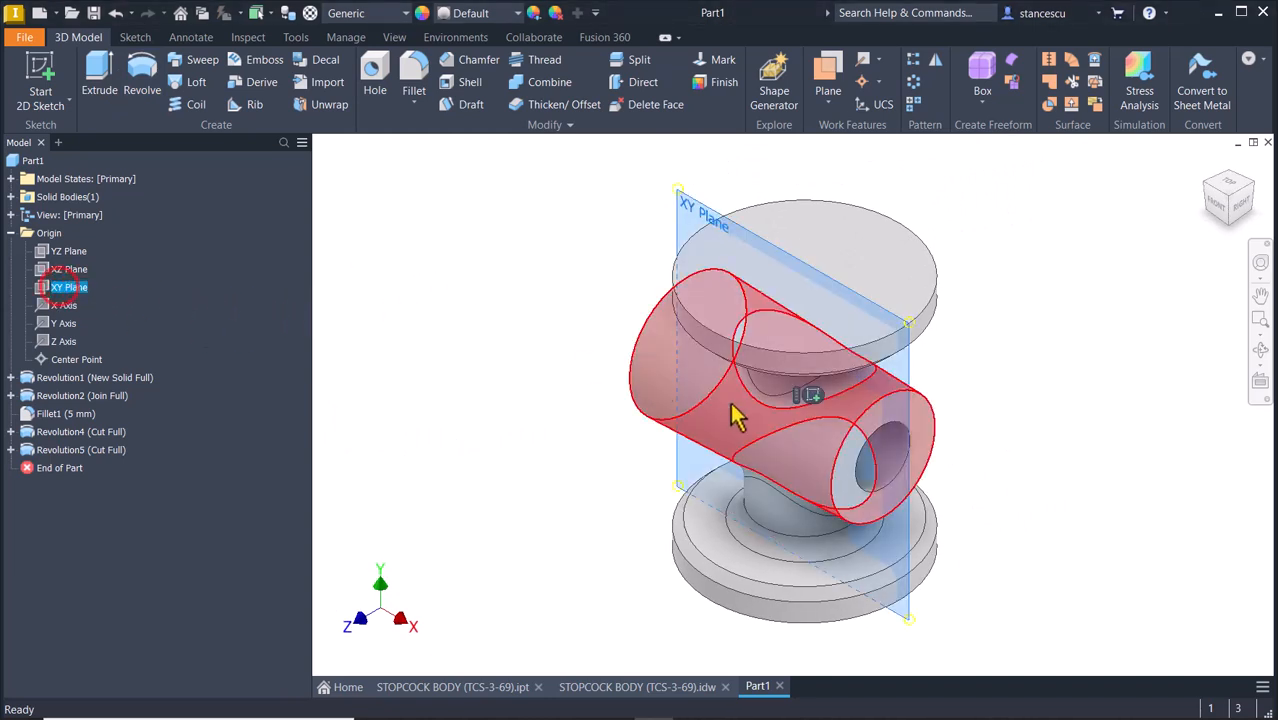
left_click(807, 394)
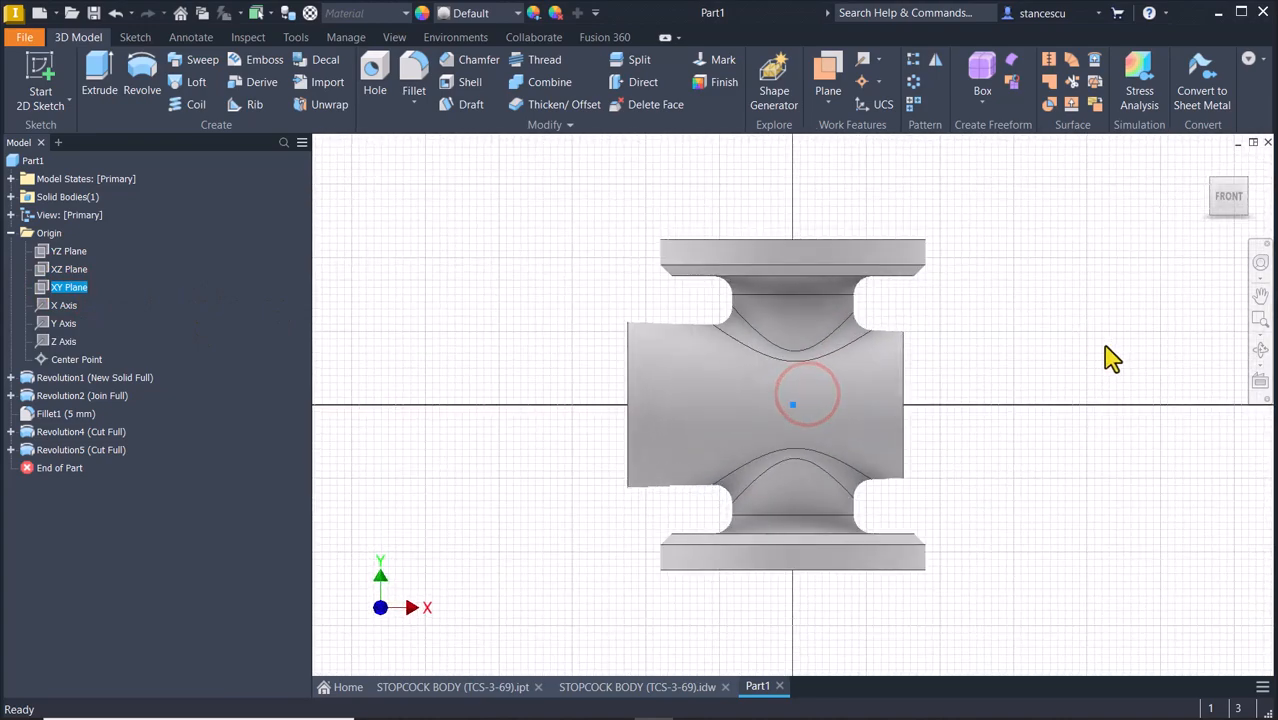
key("F7")
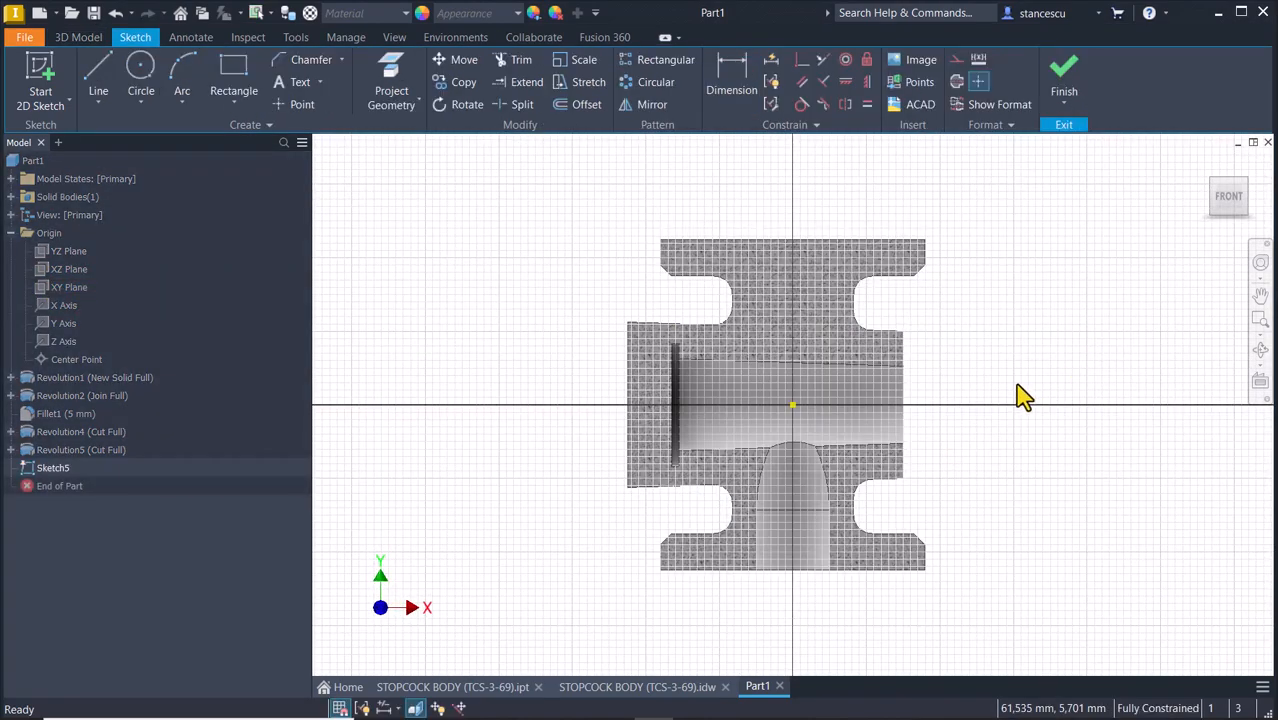
scroll(990, 395, "up", 3)
middle_click_drag(981, 394, 1095, 374)
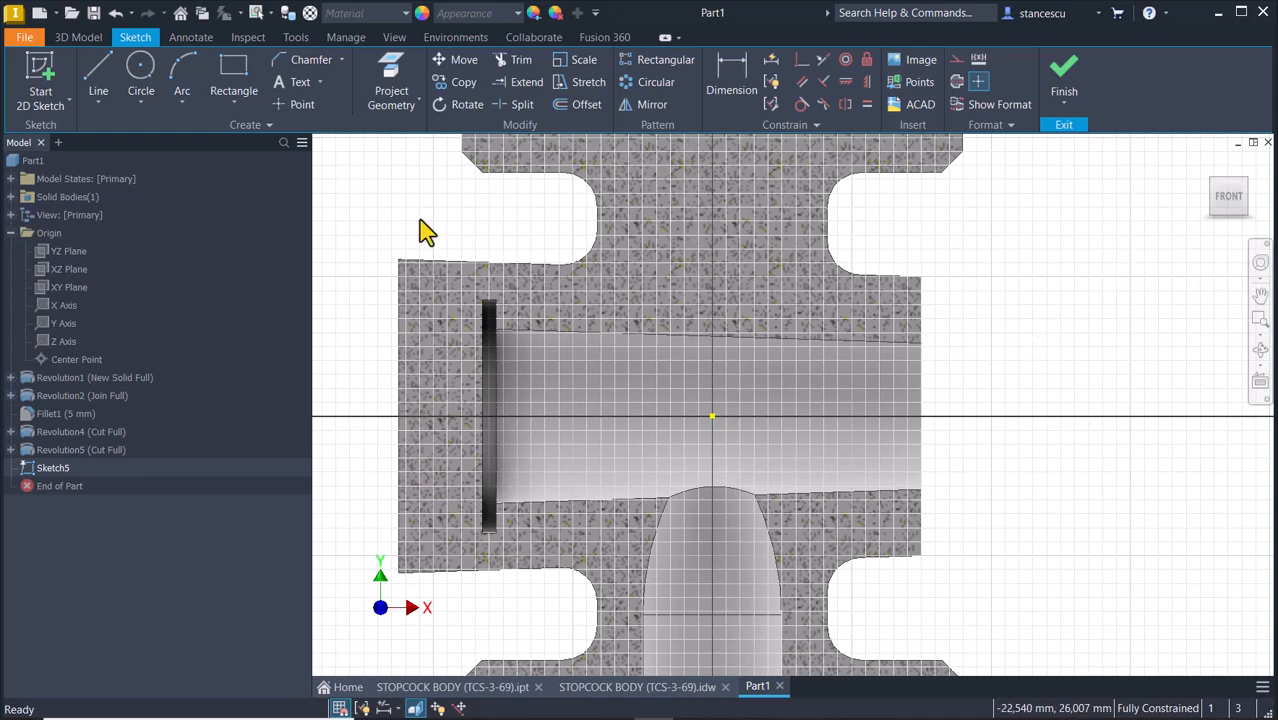
- Draw a horizontal line about 11 mm long in the bore below the origin, and align its end nearest the axis vertically with the origin
left_click(98, 74)
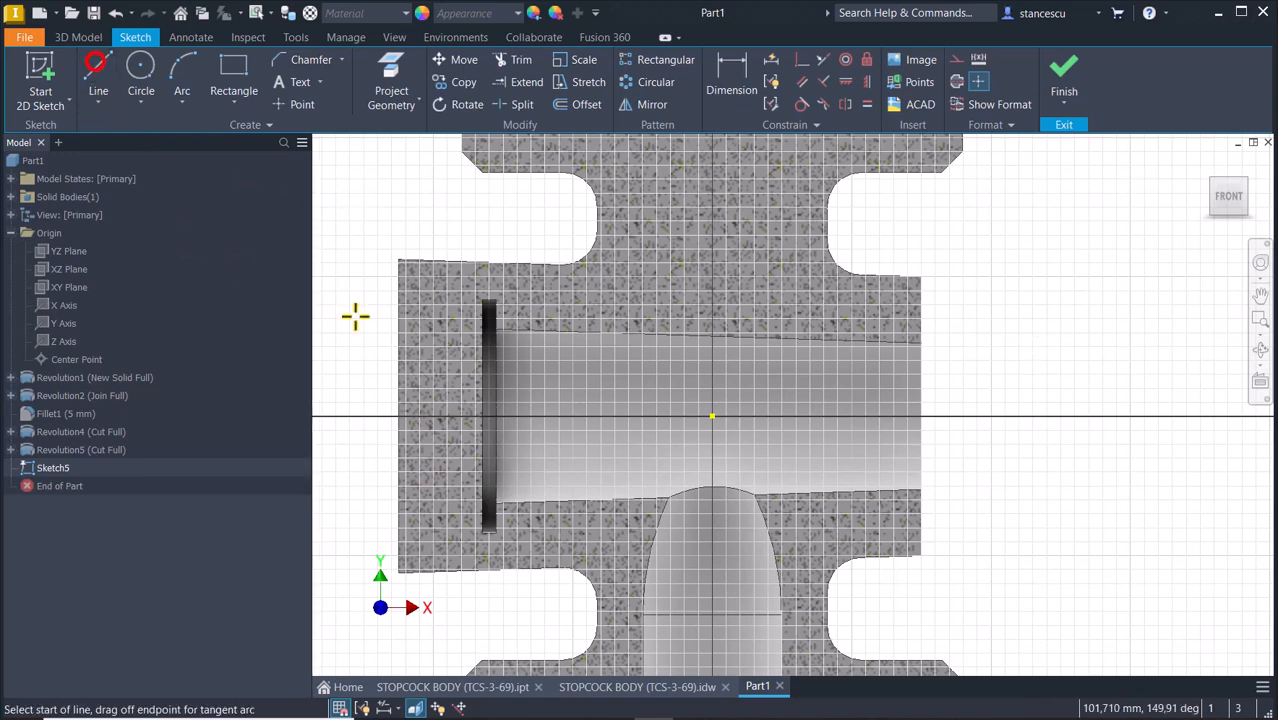
left_click(636, 463)
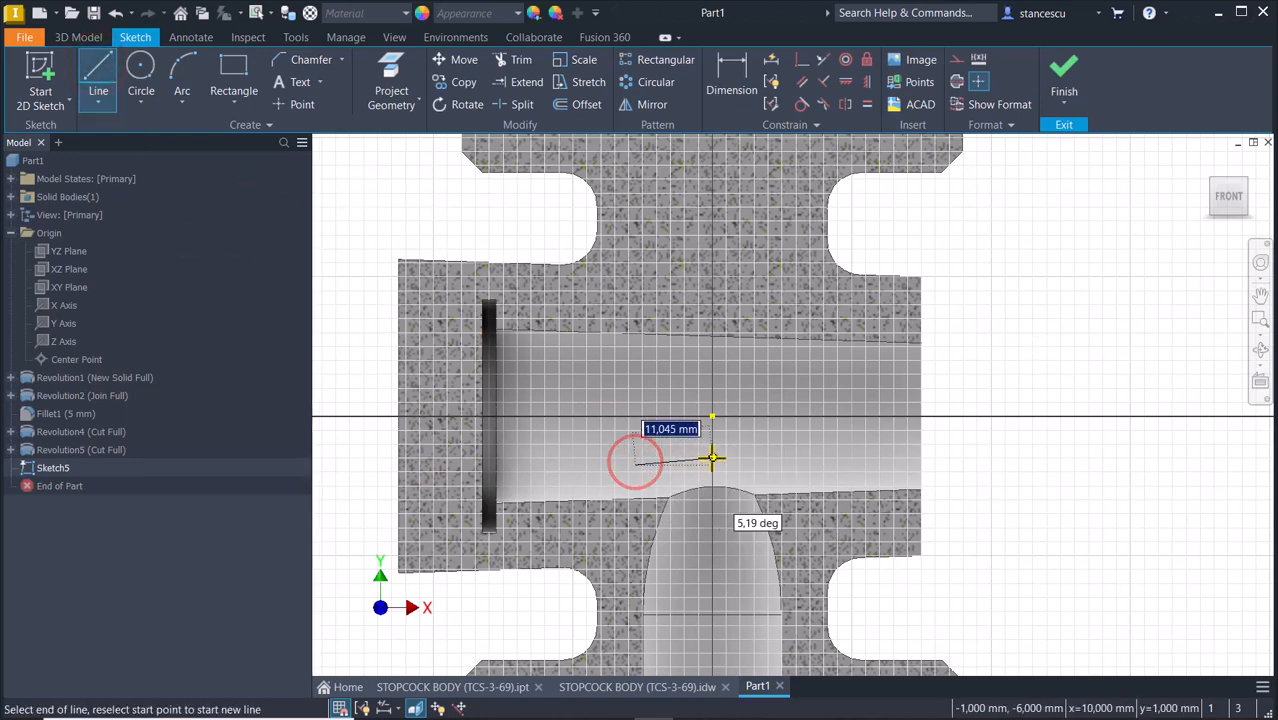
left_click(712, 464)
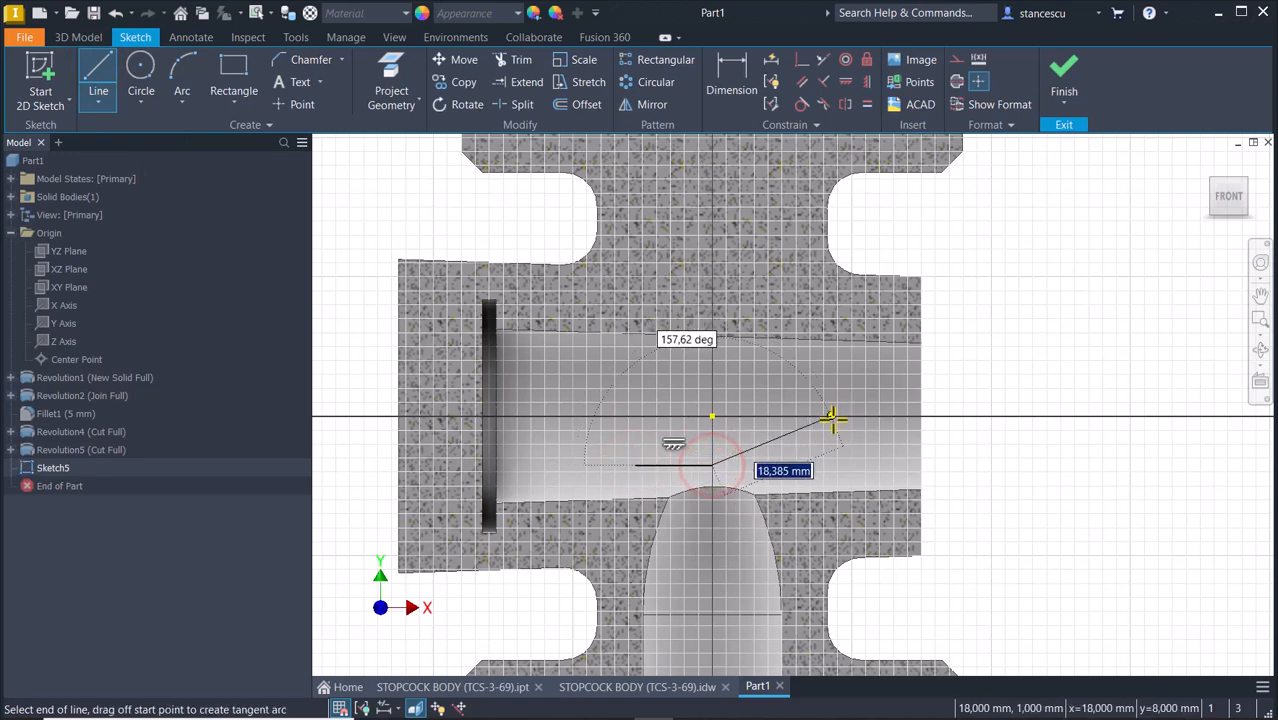
key("Escape")
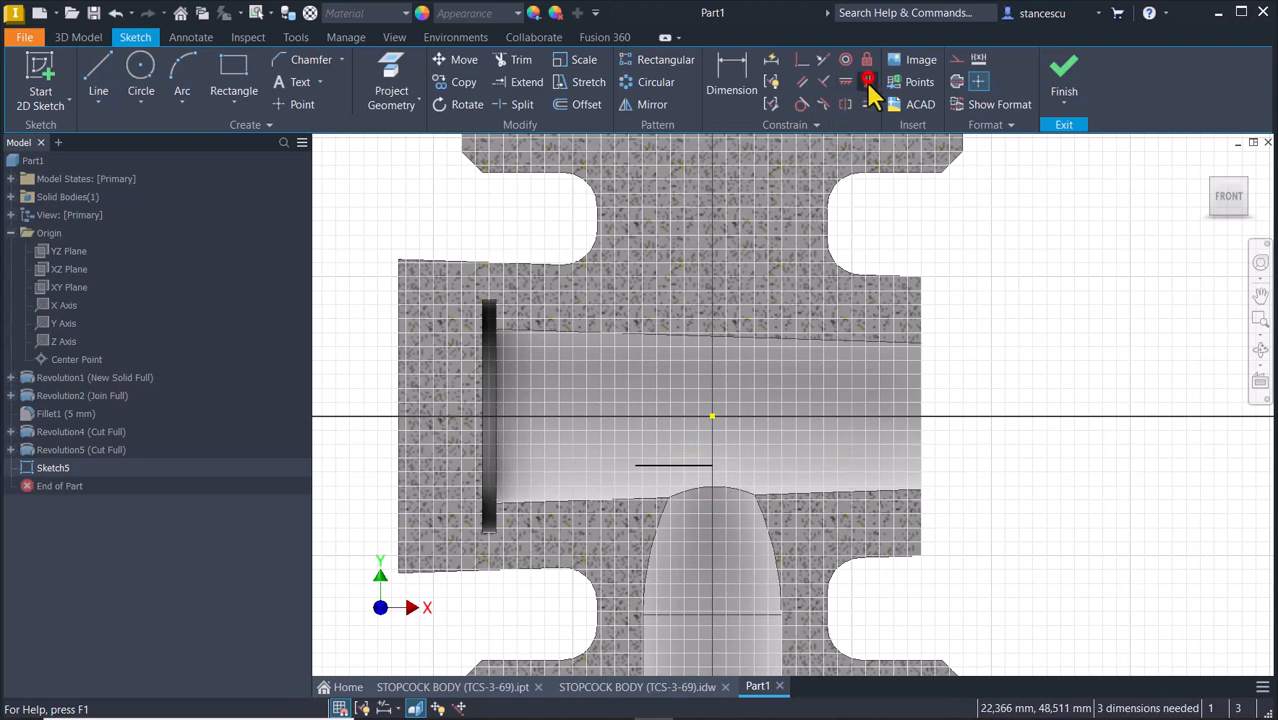
left_click(868, 82)
left_click(712, 464)
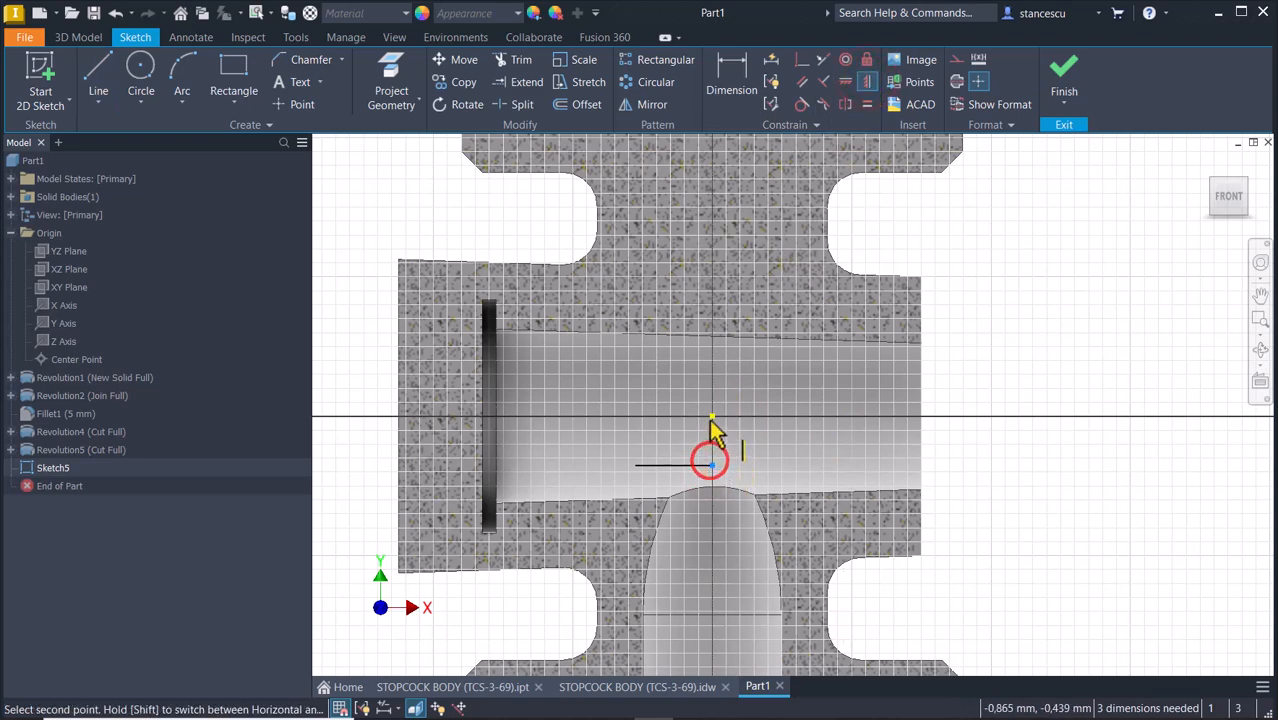
left_click(712, 418)
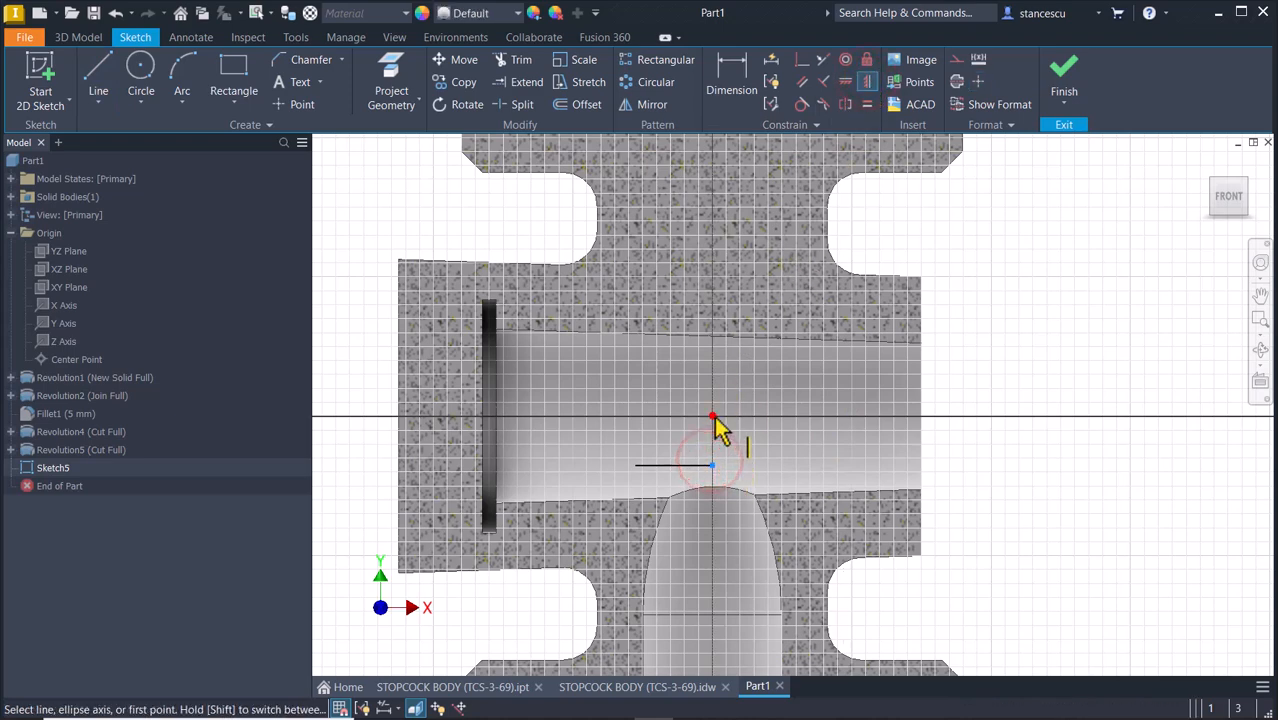
- Dimension the horizontal line's length as 8,5+5,5 mm
left_click(738, 80)
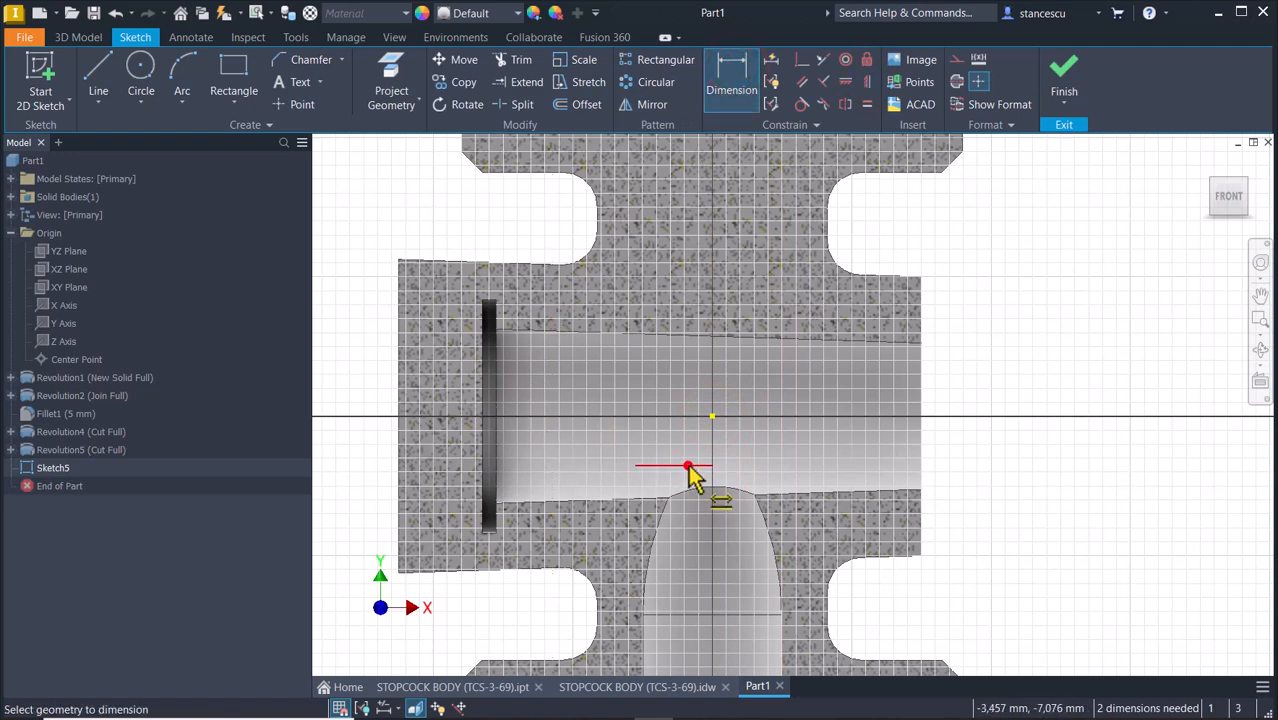
left_click(680, 466)
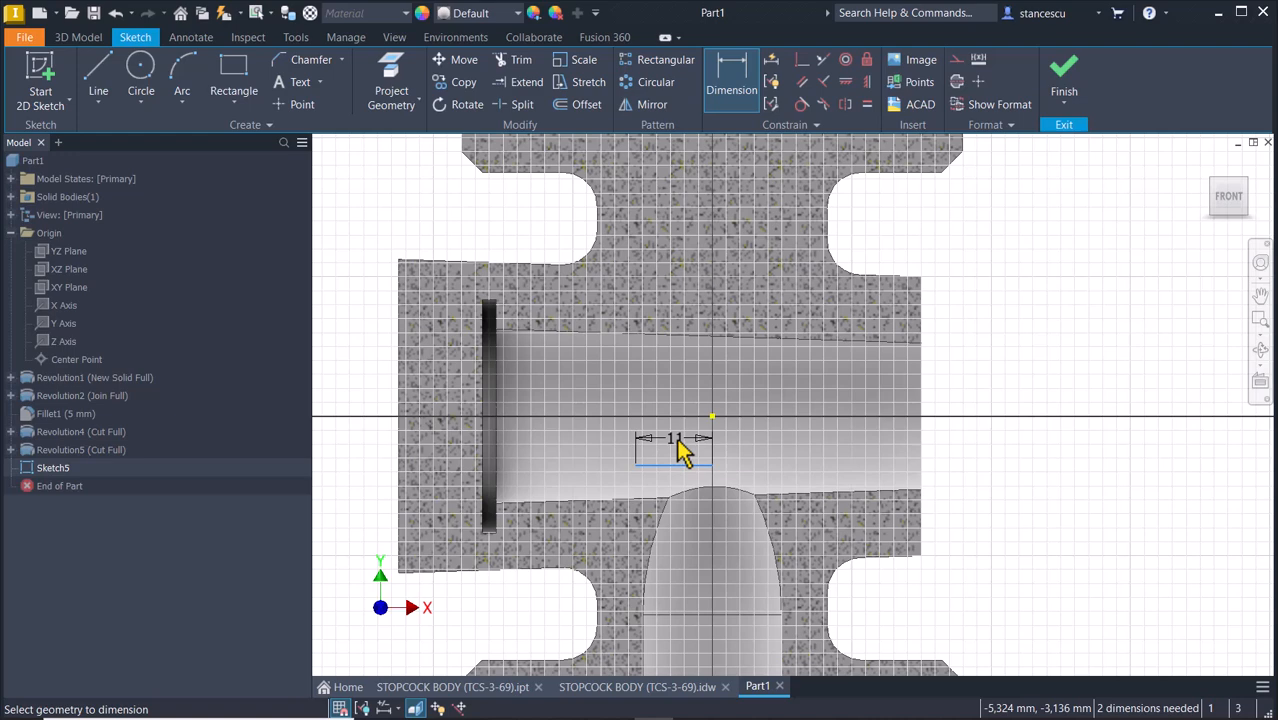
type("8.55")
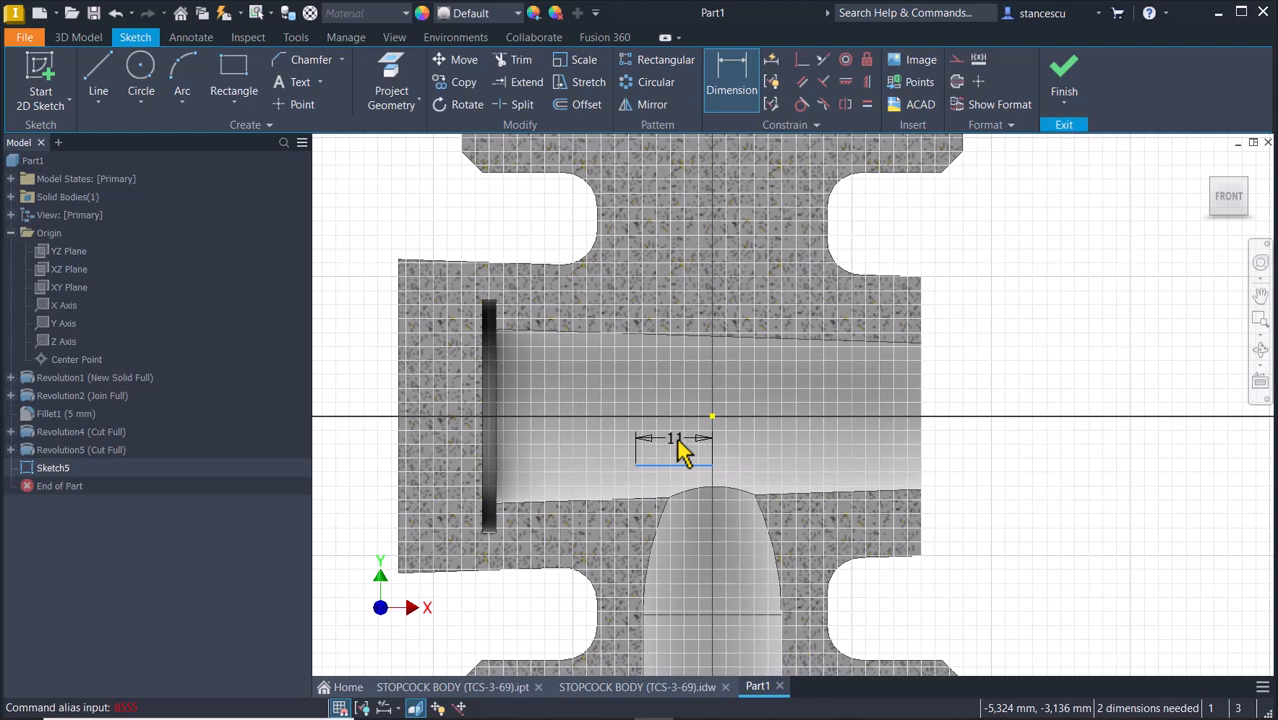
left_click(677, 441)
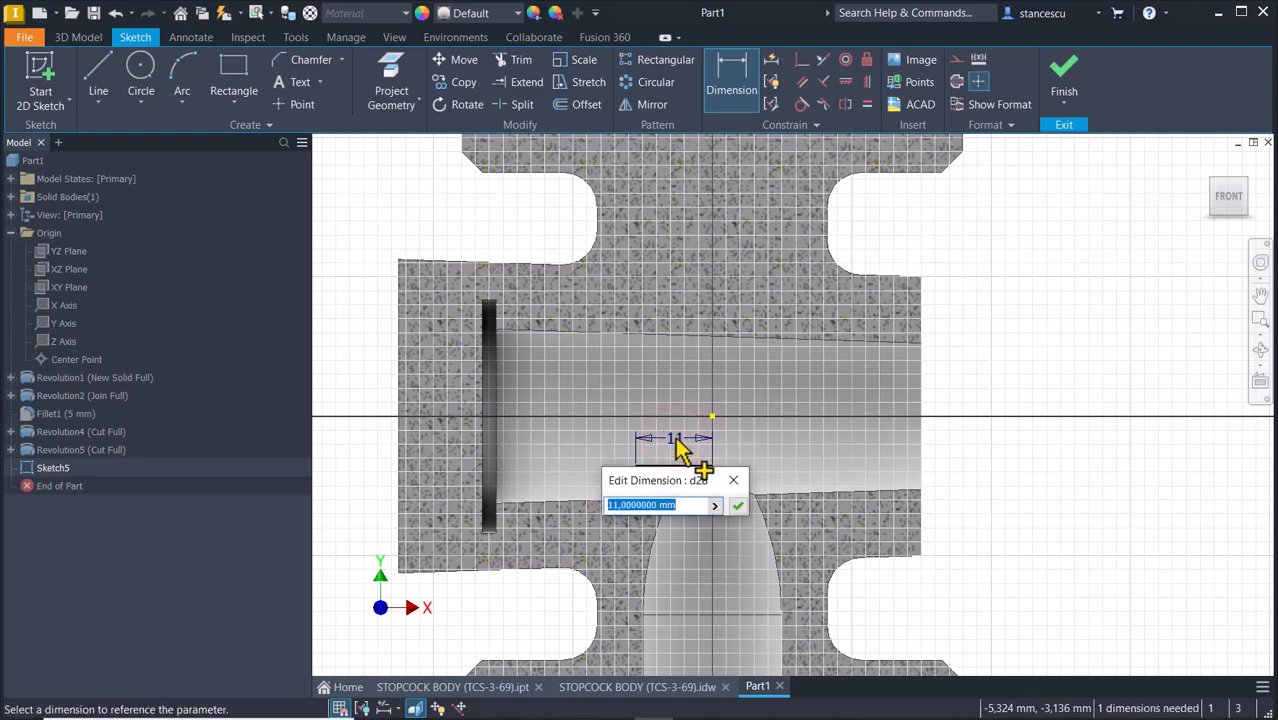
type("8,5+5,5")
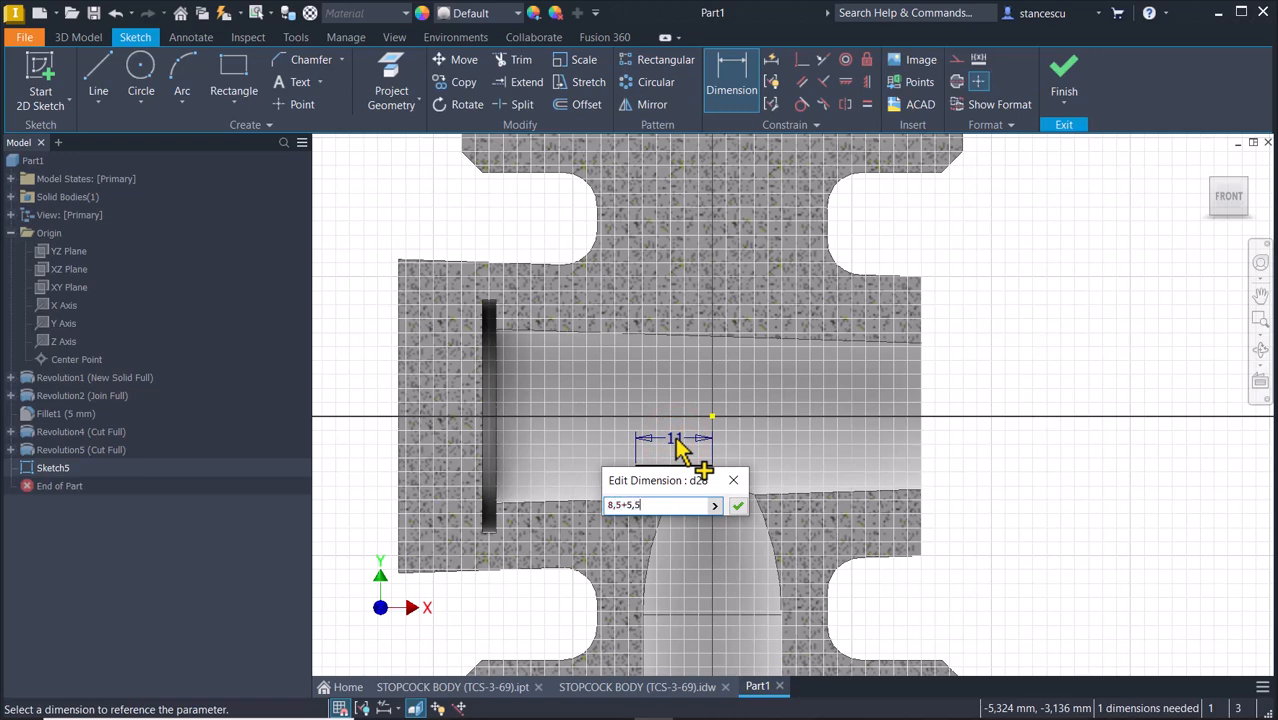
key("Return")
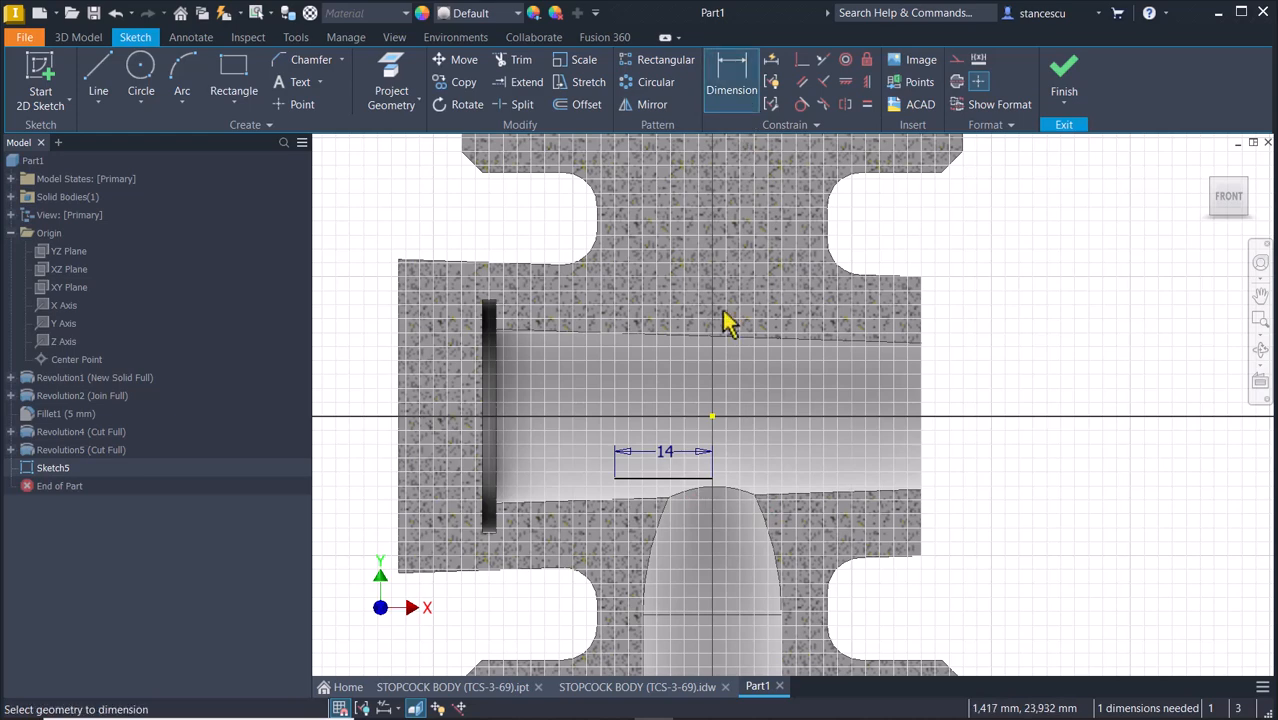
- Dimension the horizontal line's vertical distance from the origin as 9,7 mm and finish the sketch
left_click(690, 477)
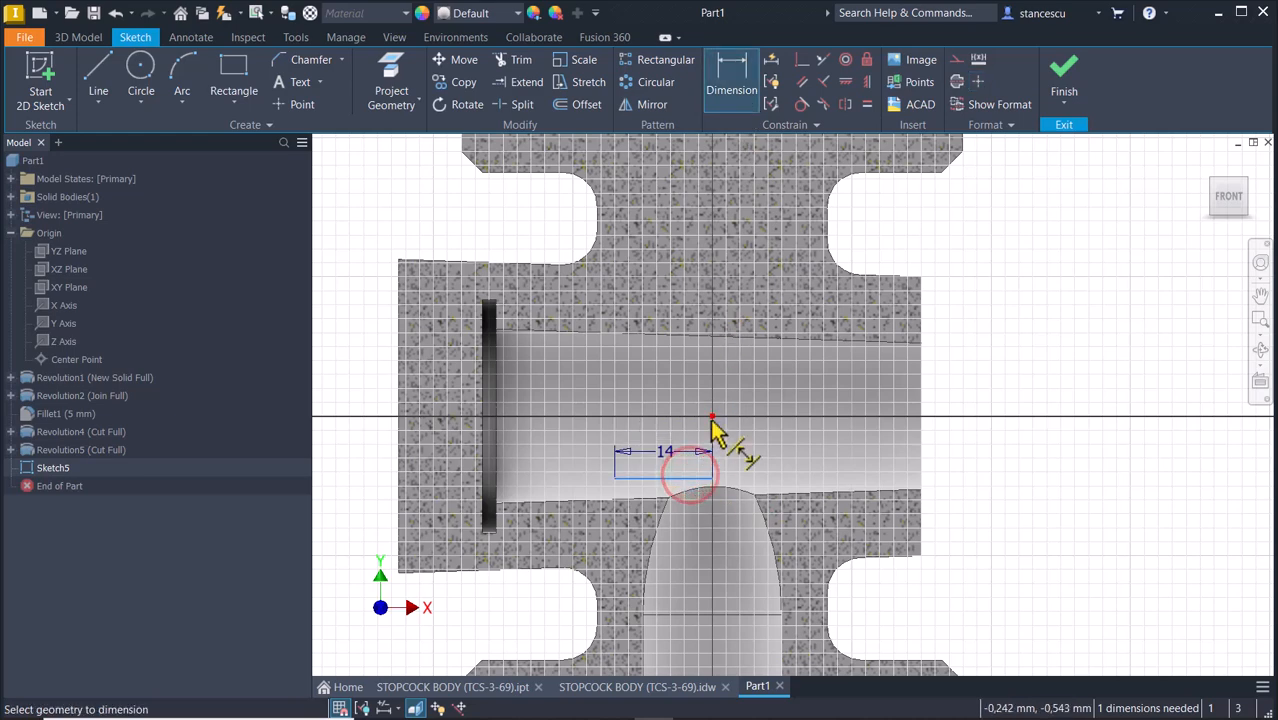
left_click(712, 416)
left_click(965, 467)
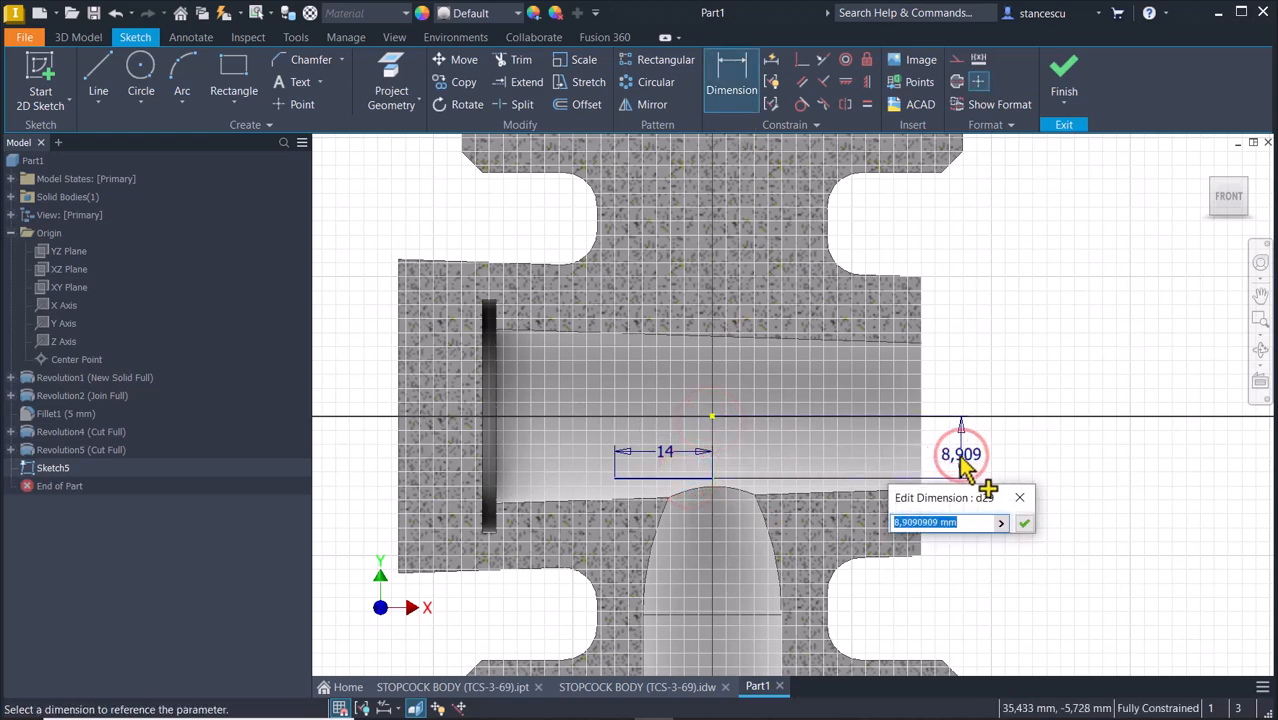
type("9,7")
key("Return")
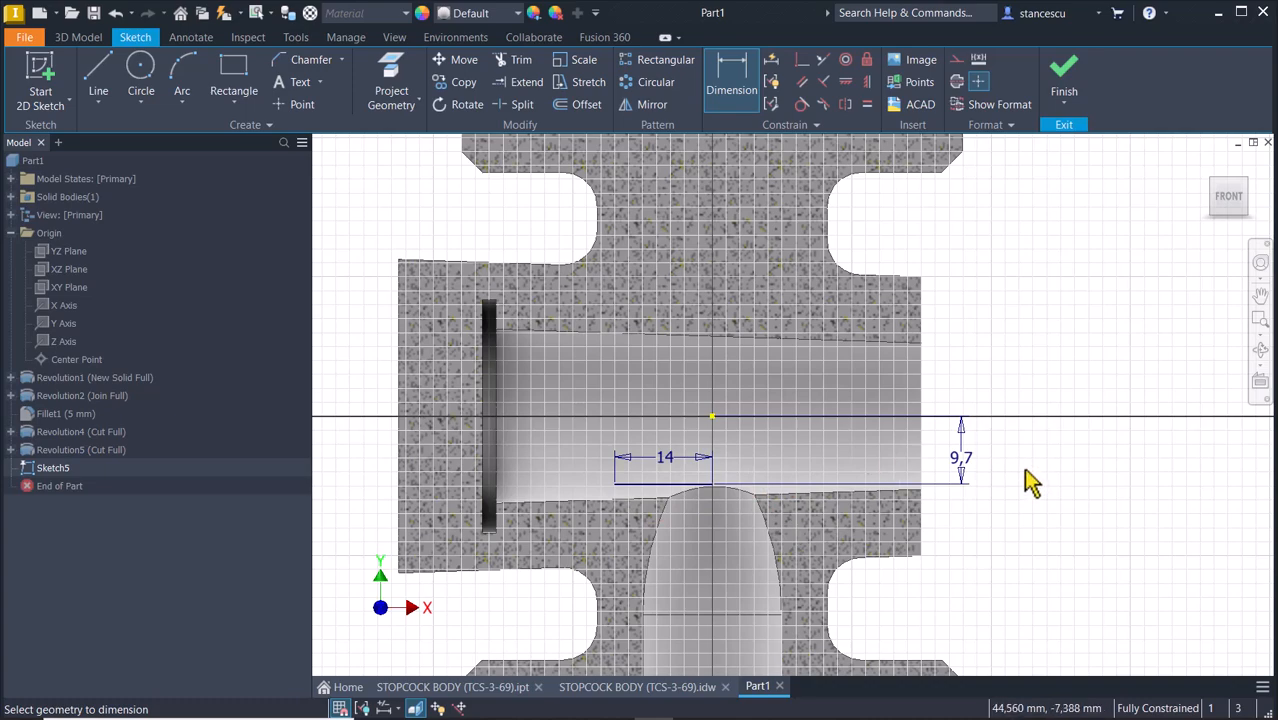
left_click(1065, 78)
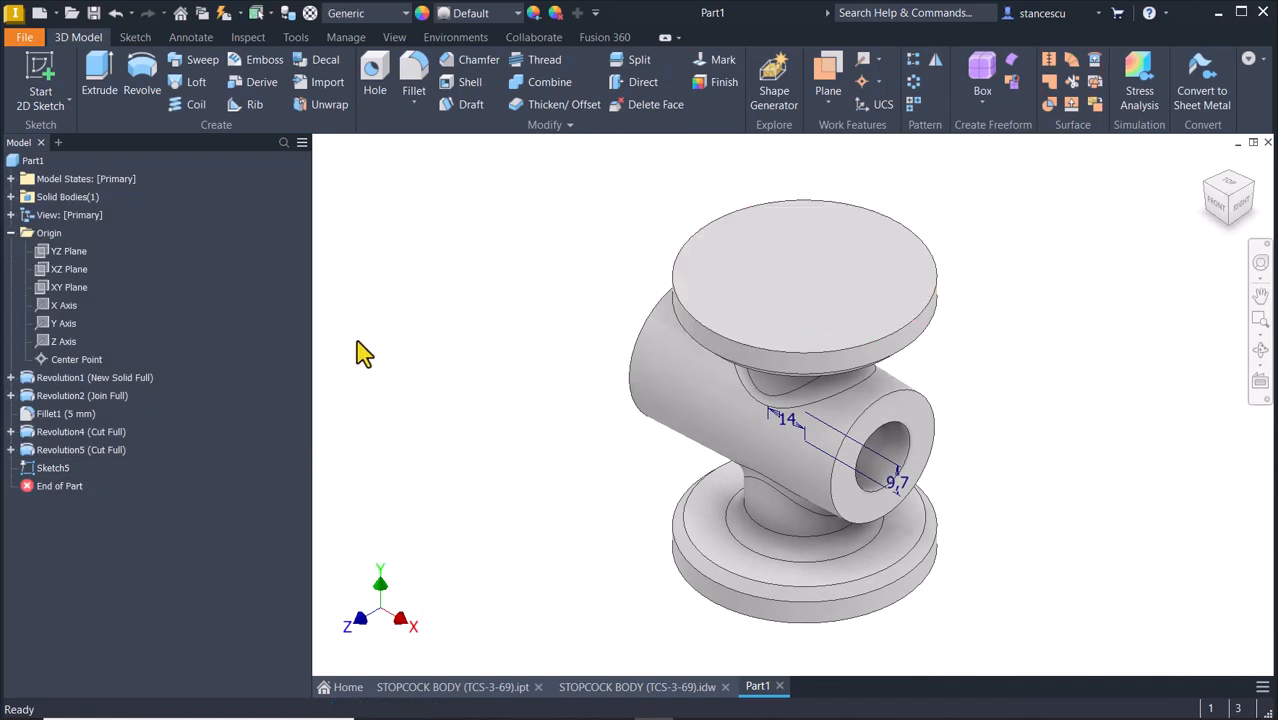
- Create a work plane parallel to the XZ Plane through the endpoint of the 14 mm sketch line inside the bore
left_click(827, 78)
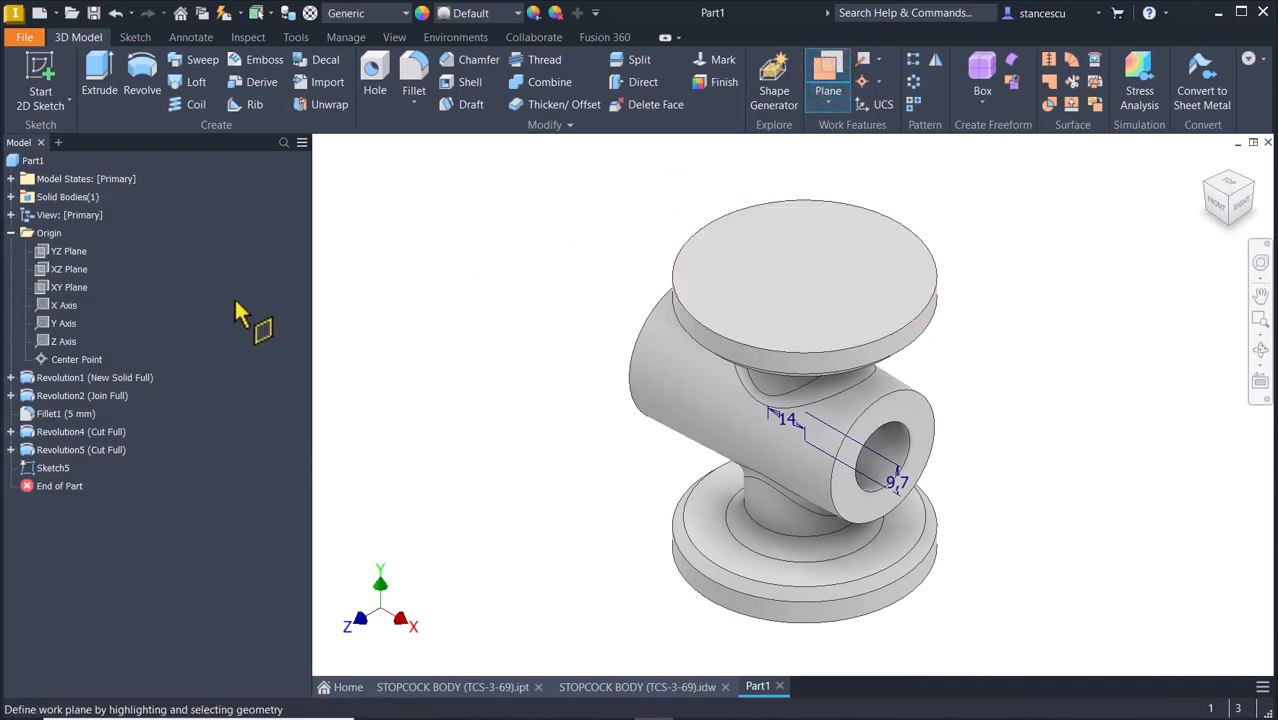
left_click(70, 268)
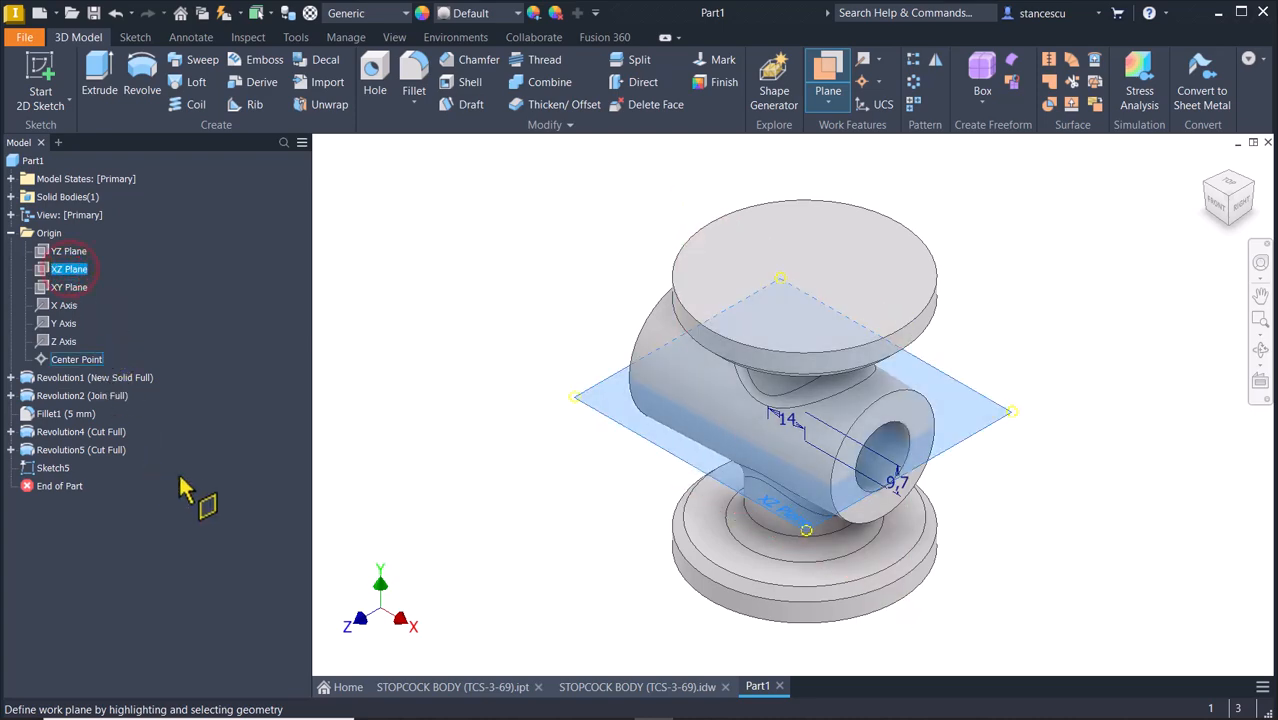
middle_click_drag(518, 560, 549, 545, "shift")
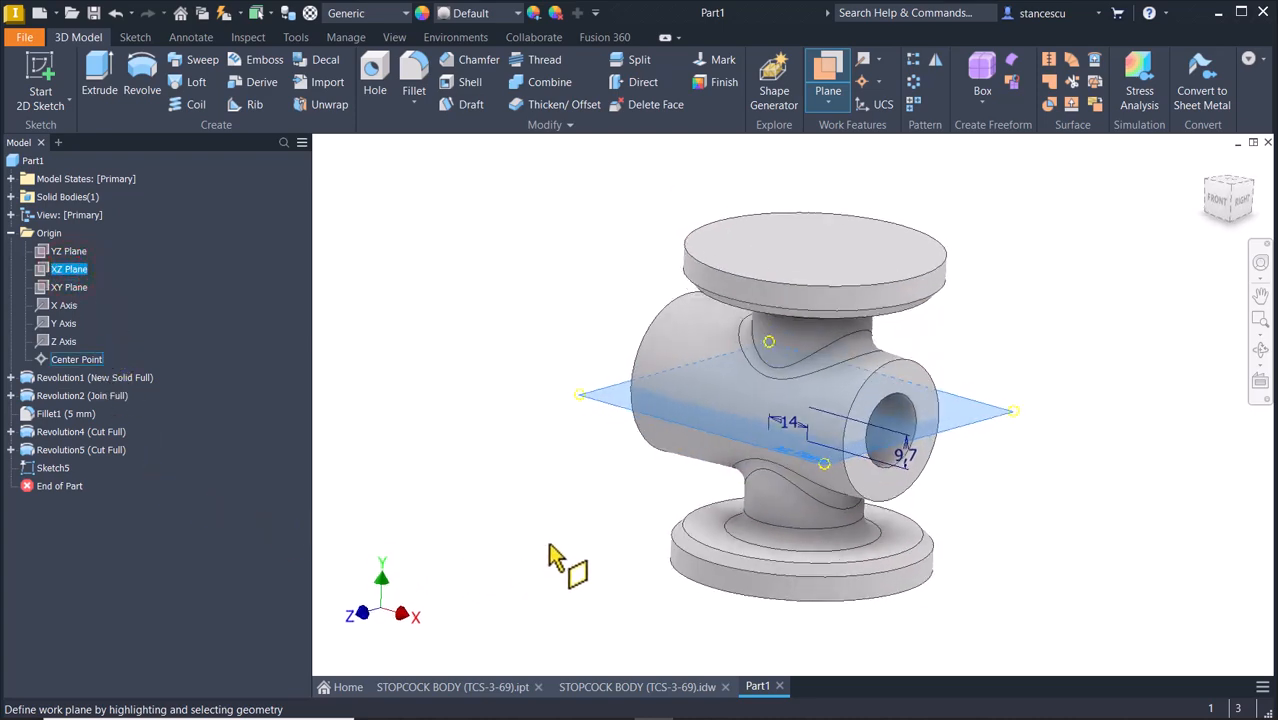
scroll(549, 545, "down", 6)
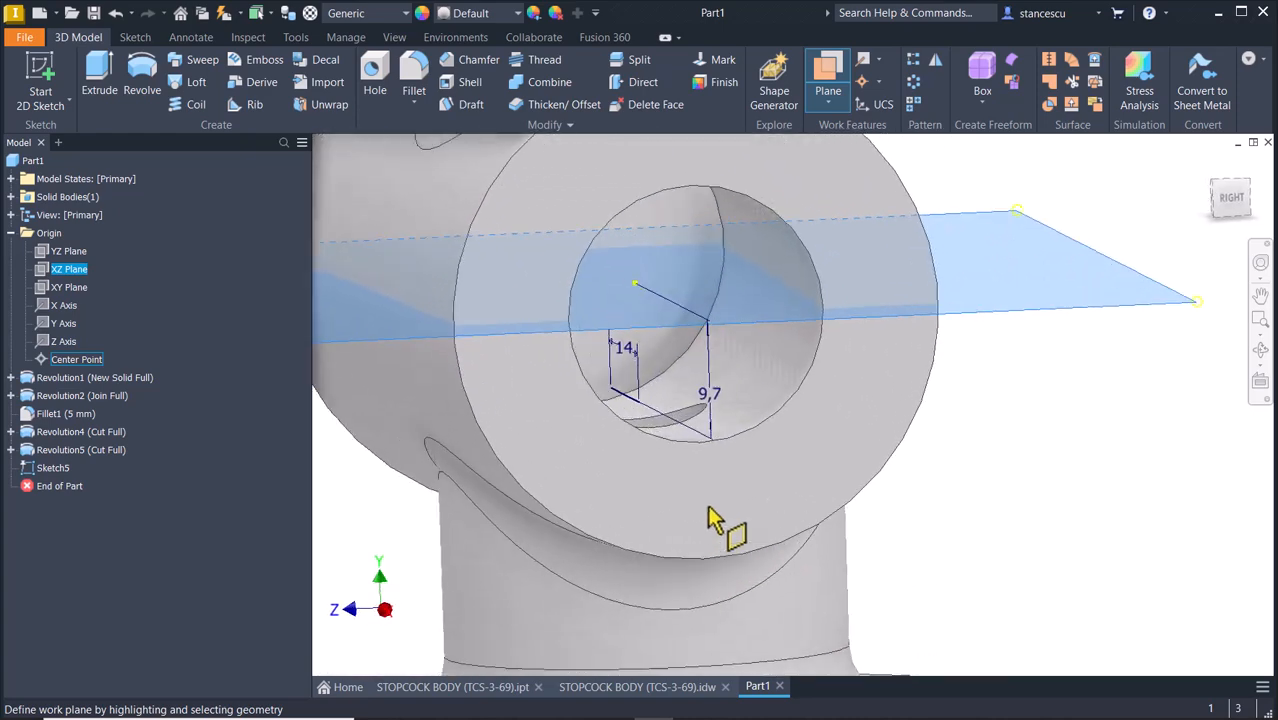
mouse_move(708, 508)
middle_mouse_down("shift")
mouse_move(606, 477)
mouse_move(659, 429)
middle_mouse_up("shift")
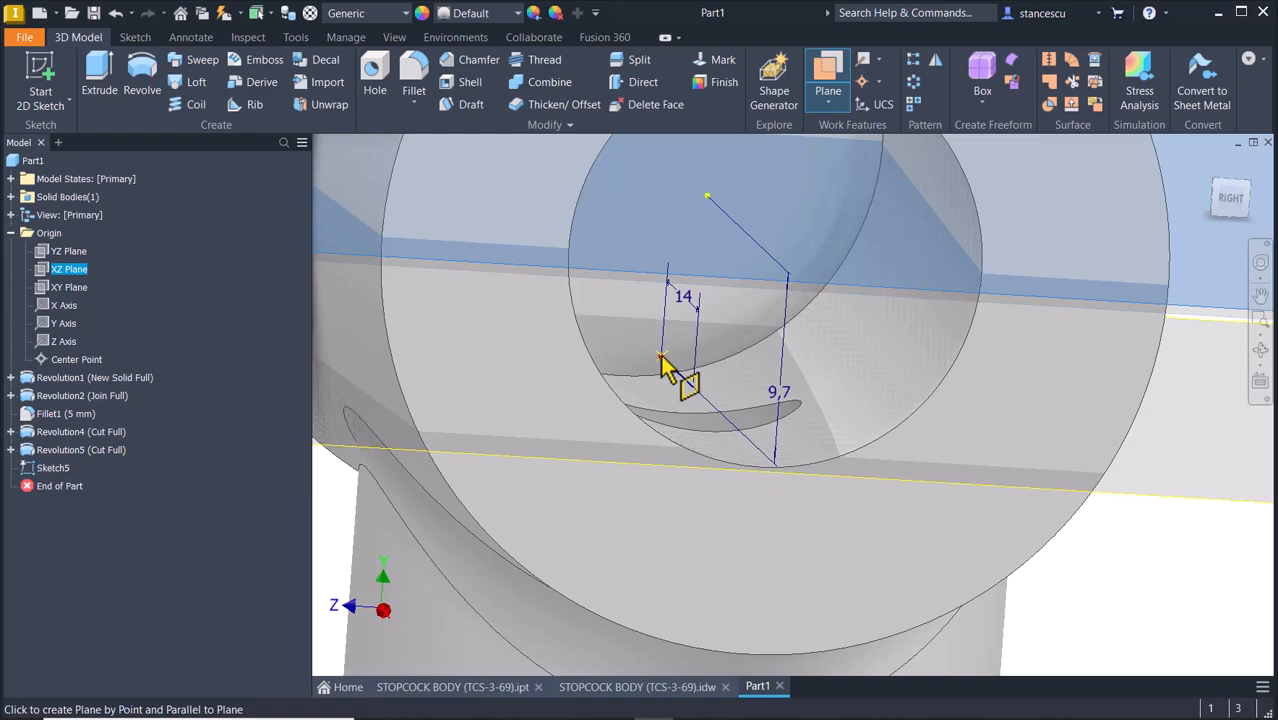
left_click(660, 359)
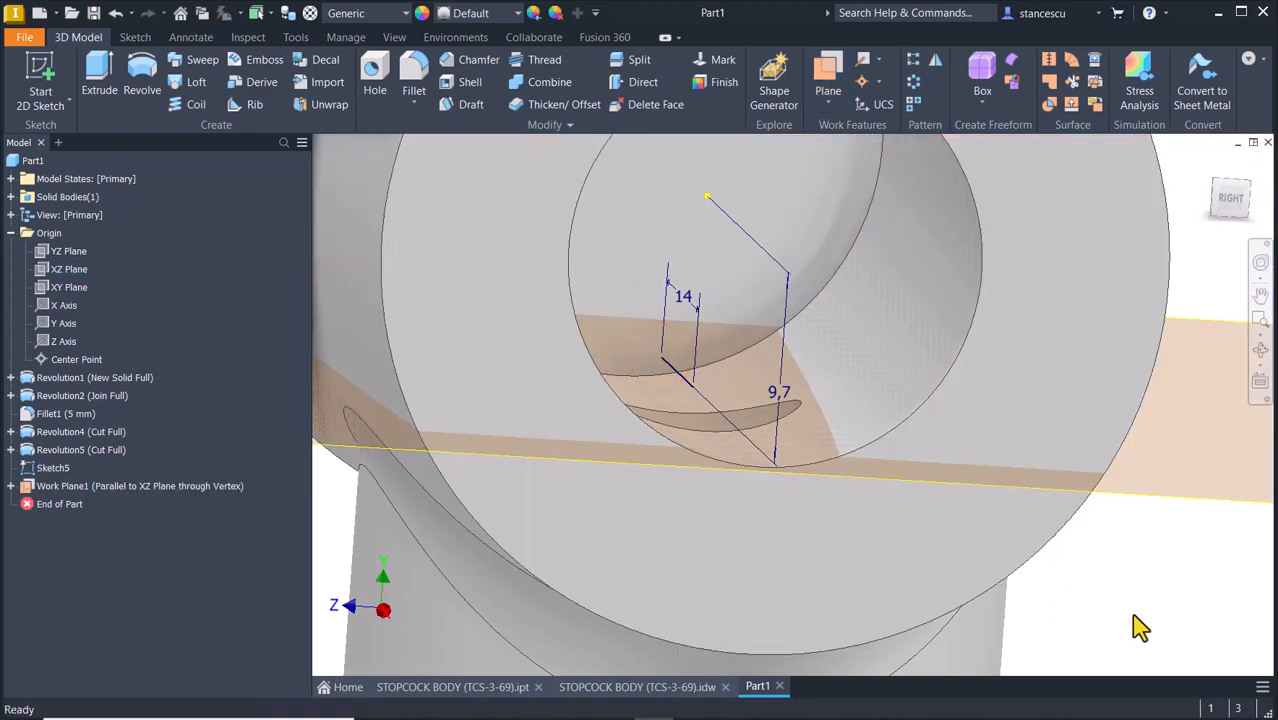
- Start a new sketch on the work plane parallel to the XZ plane and slice the model graphics at the sketch
middle_click_drag(1169, 616, 955, 610, "shift")
middle_click_drag(819, 405, 793, 325, "shift")
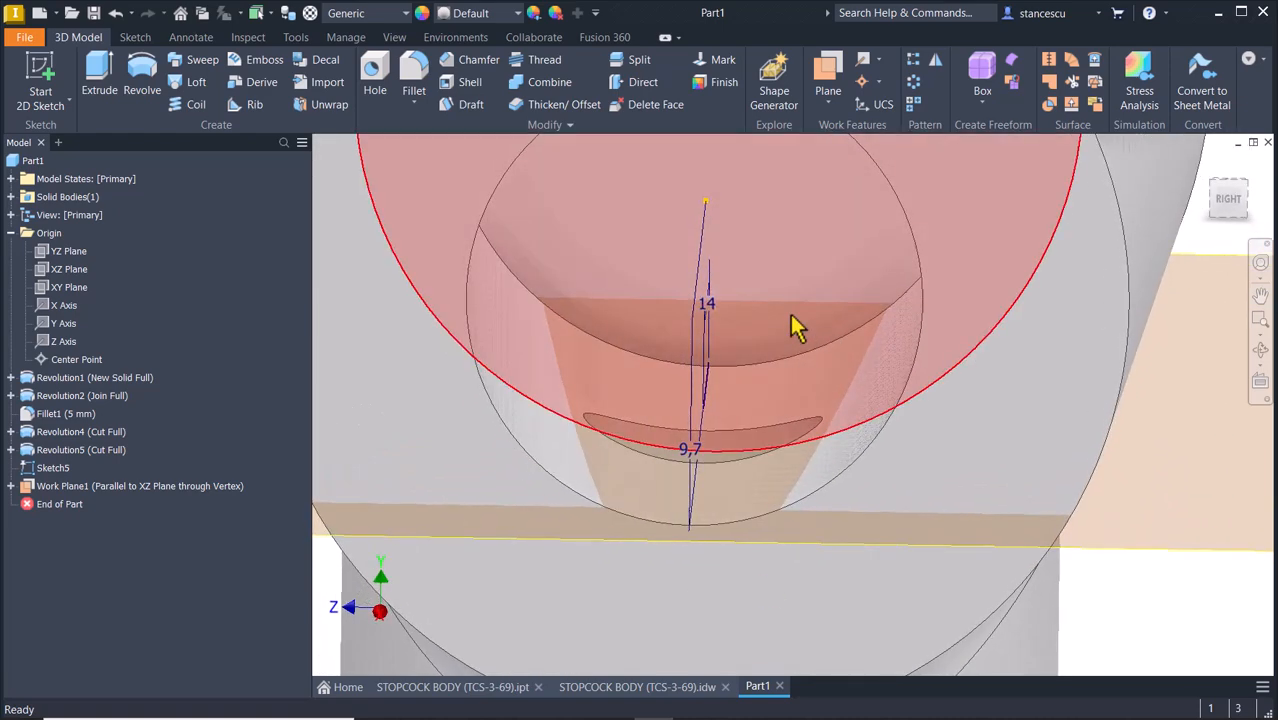
mouse_move(680, 338)
middle_mouse_down("shift")
mouse_move(685, 405)
mouse_move(747, 366)
mouse_move(751, 381)
middle_mouse_up("shift")
scroll(794, 405, "down", 3)
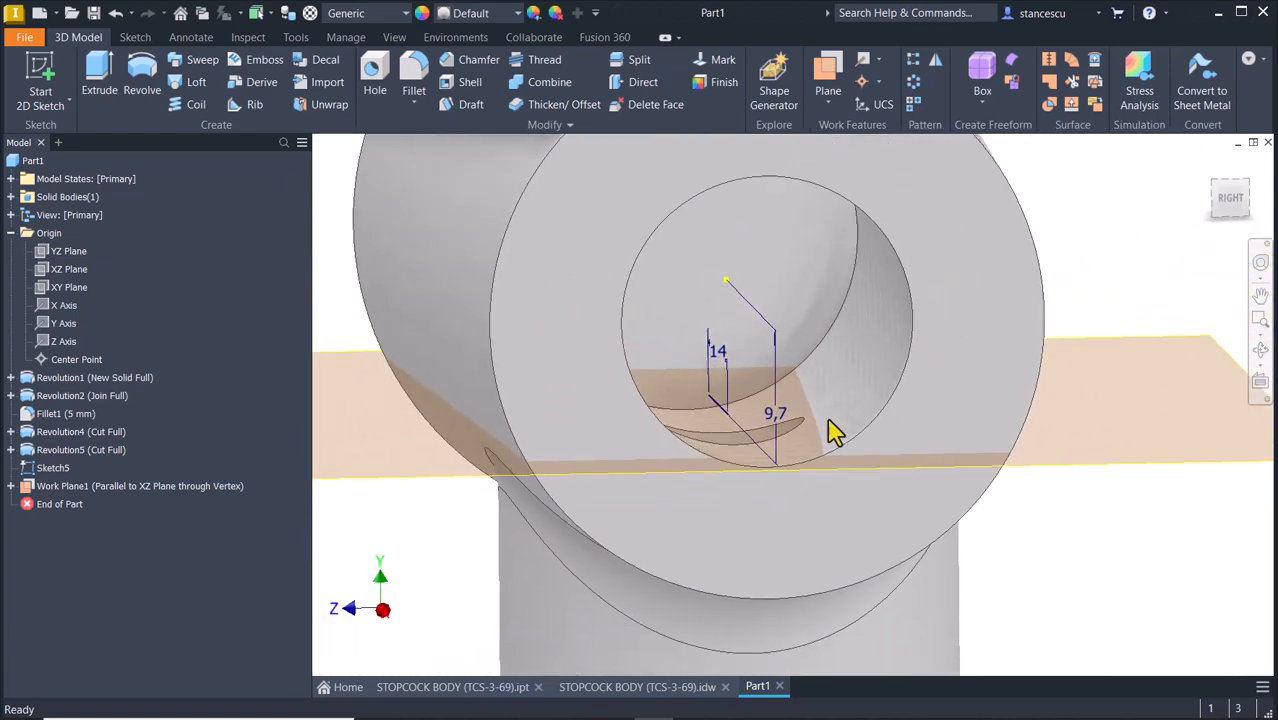
key("F6")
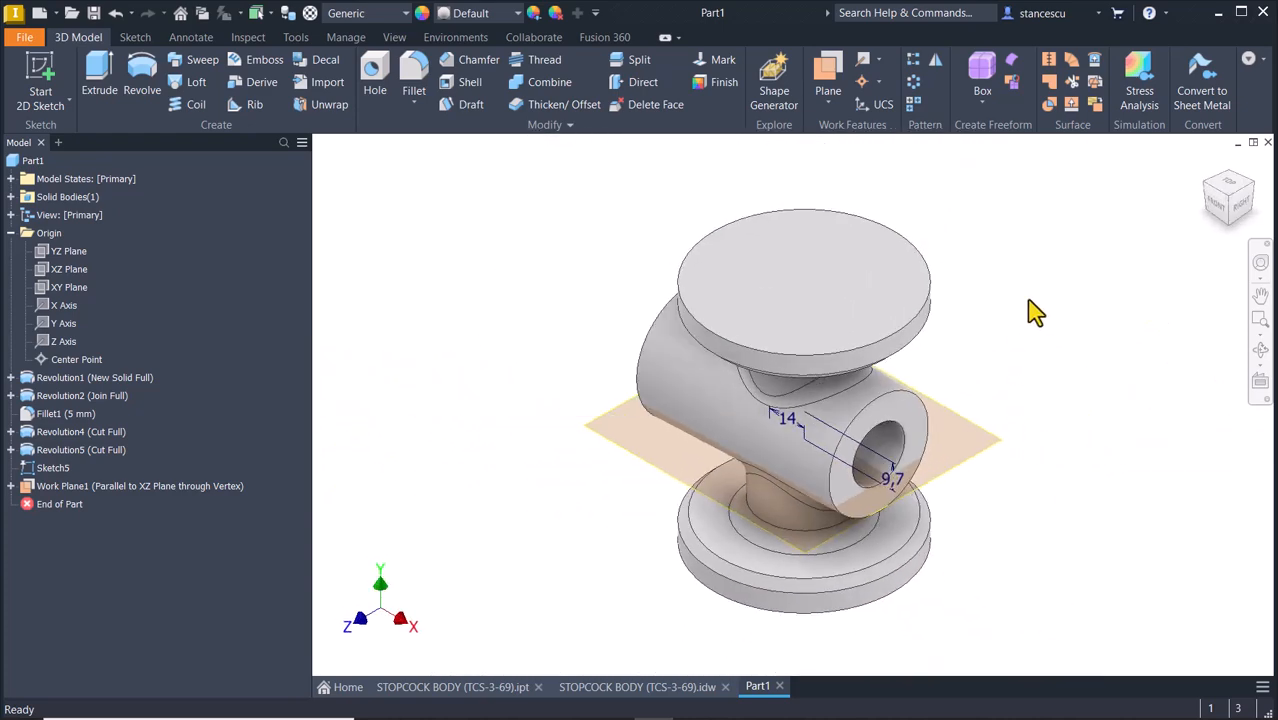
left_click(962, 462)
left_click(981, 448)
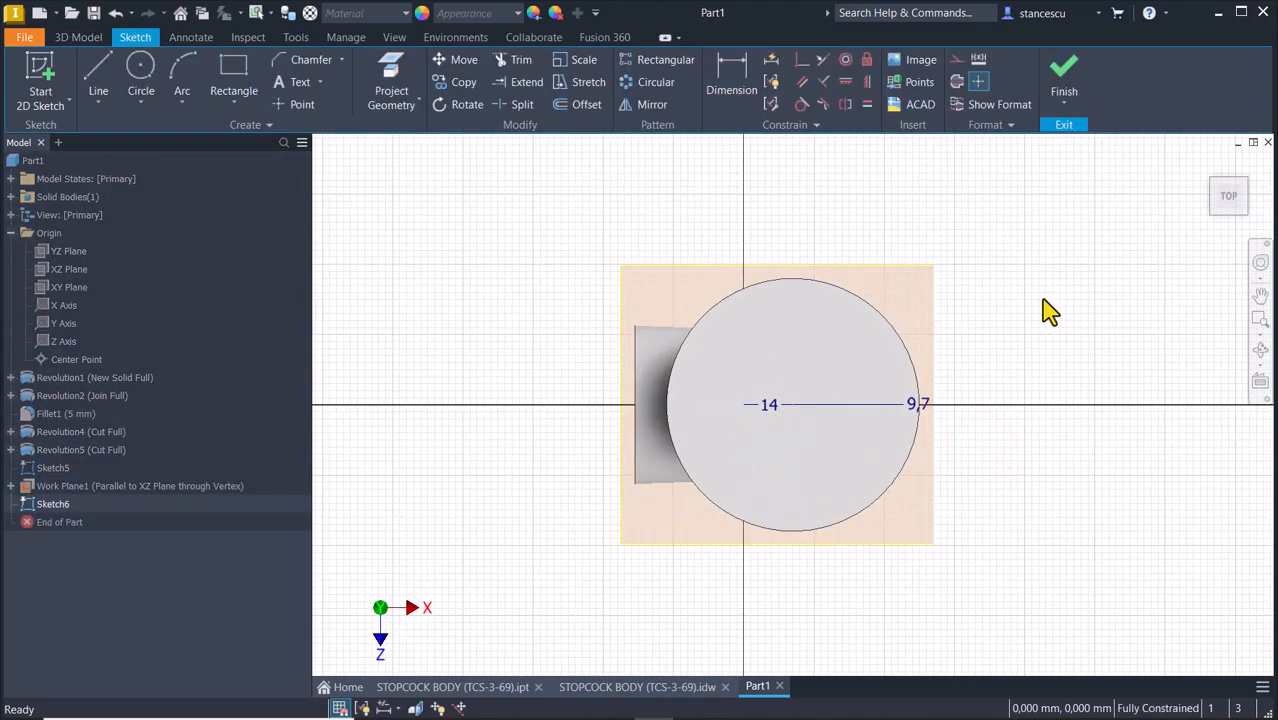
key("F7")
scroll(1027, 343, "up", 3)
mouse_move(1013, 362)
middle_mouse_down()
mouse_move(1058, 354)
mouse_move(1130, 399)
mouse_move(1142, 437)
middle_mouse_up()
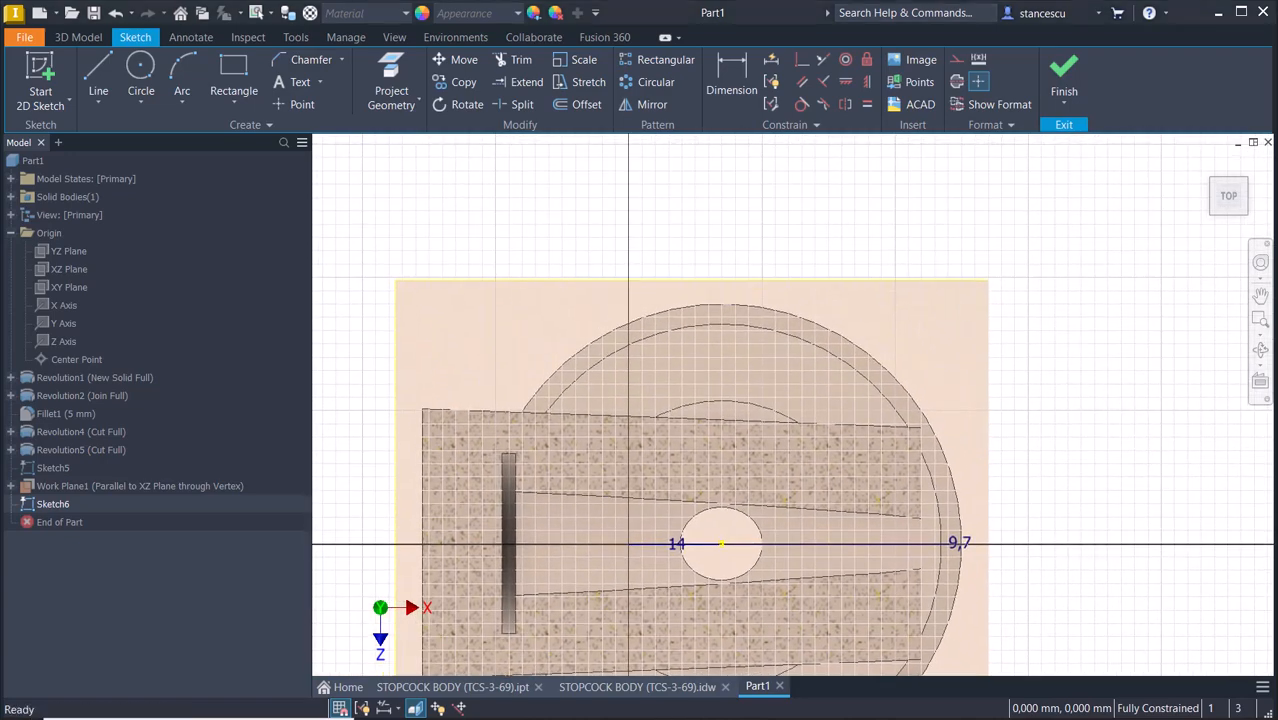
- Sketch a horizontal center-point slot about 49 mm long overall in the empty area above the part outline
left_click(234, 103)
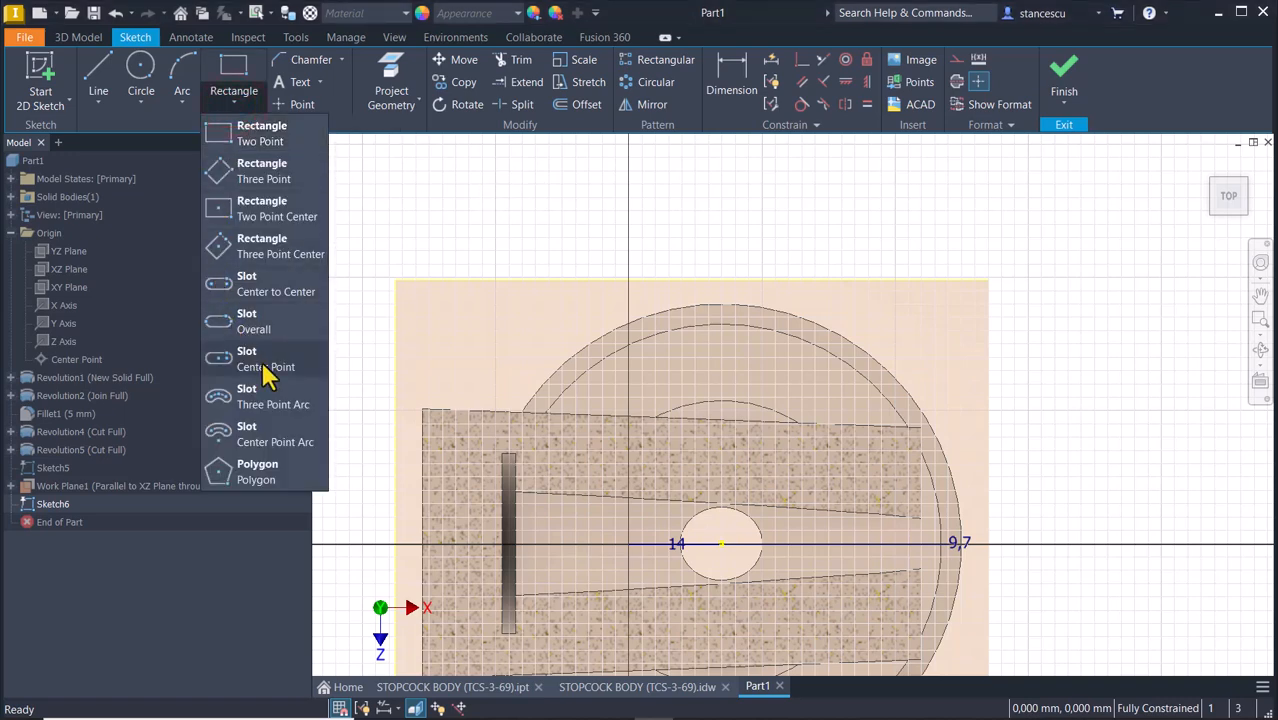
left_click(250, 362)
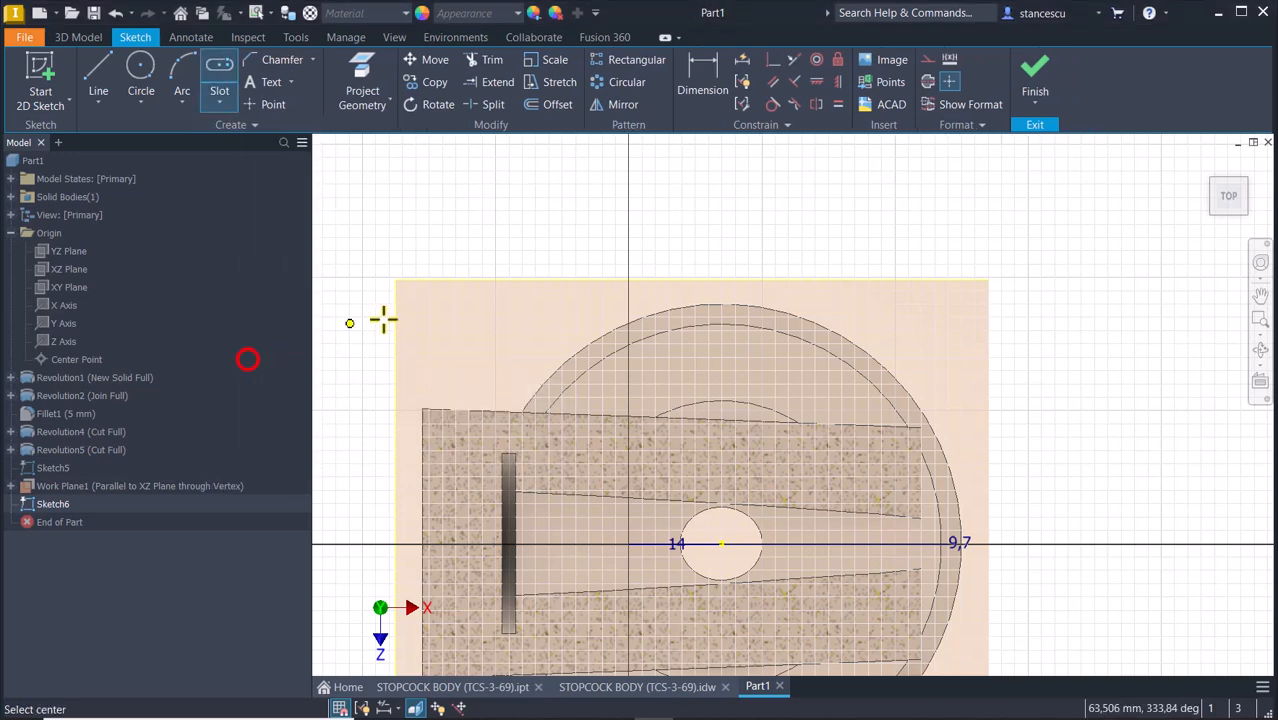
left_click(723, 198)
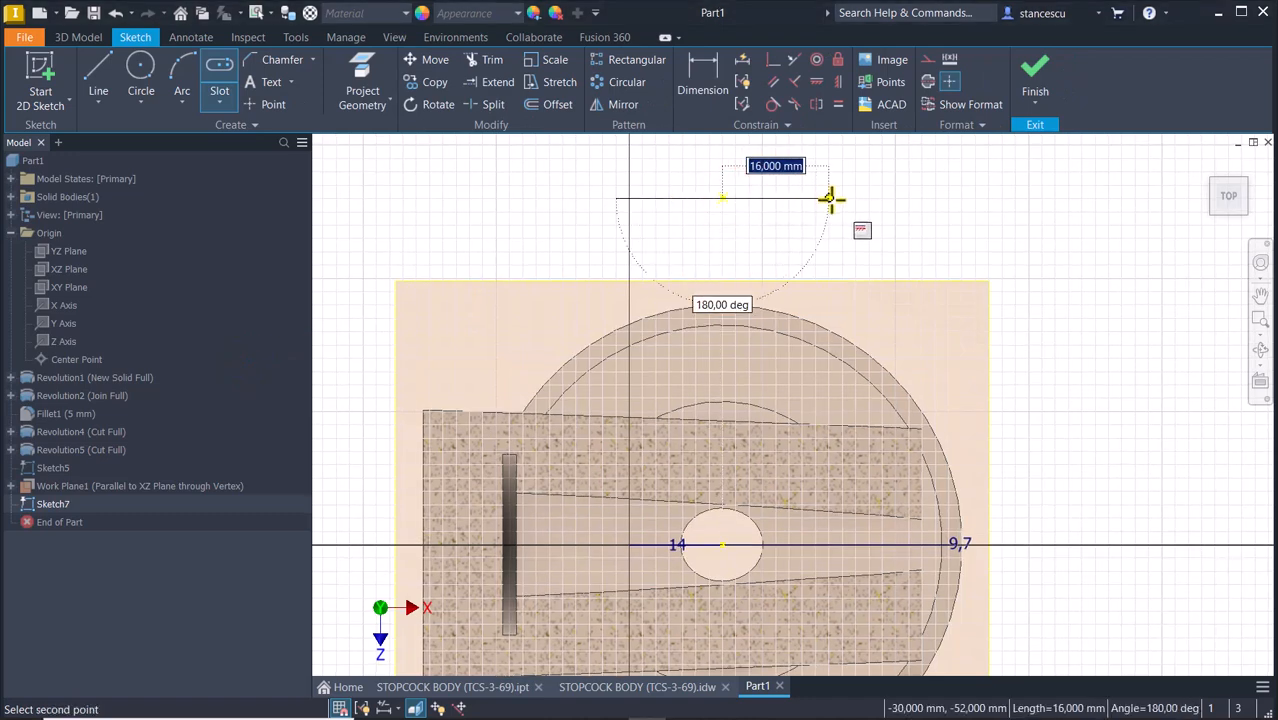
left_click(843, 198)
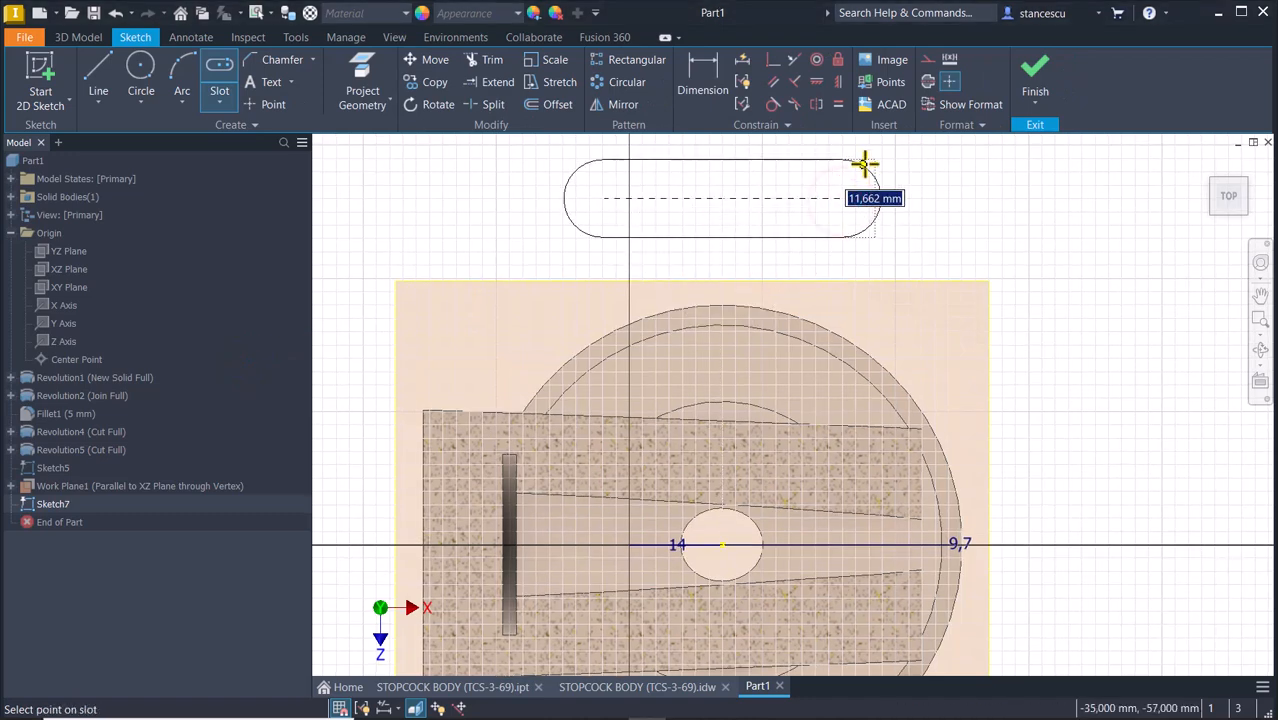
left_click(862, 160)
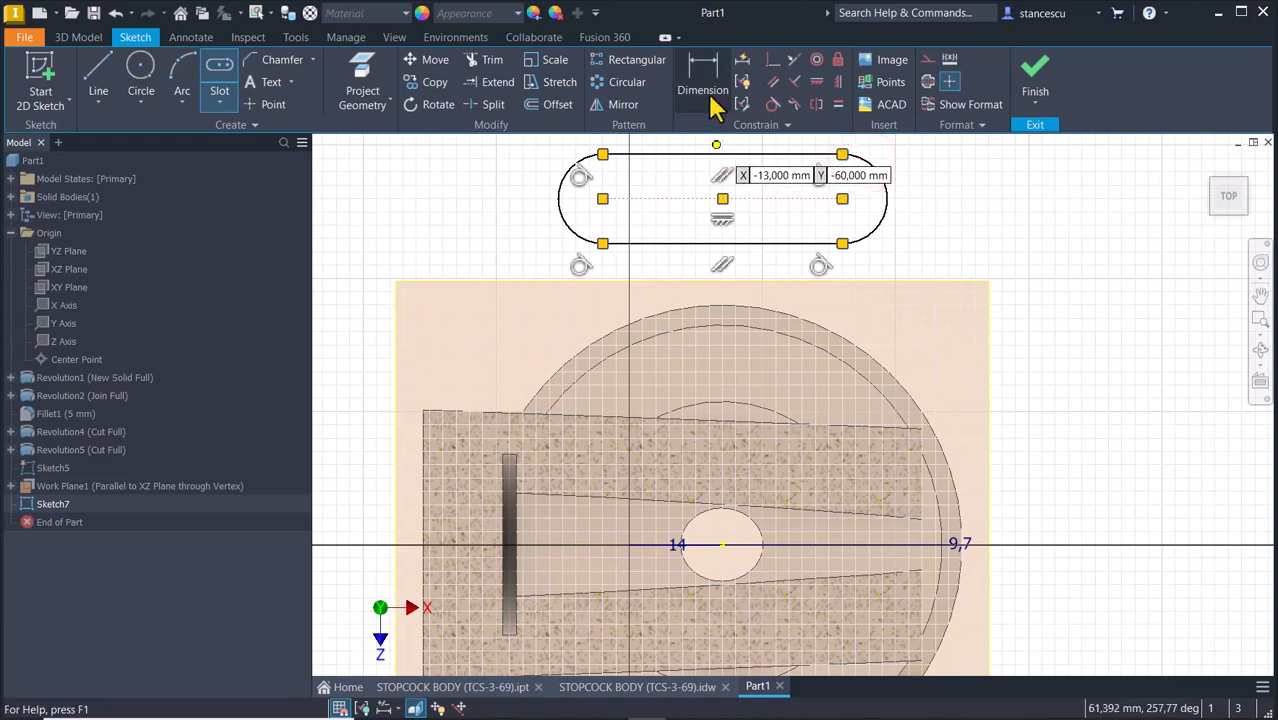
- Try to dimension the distance from the slot's center point to its left end, and undo that dimension
left_click(703, 74)
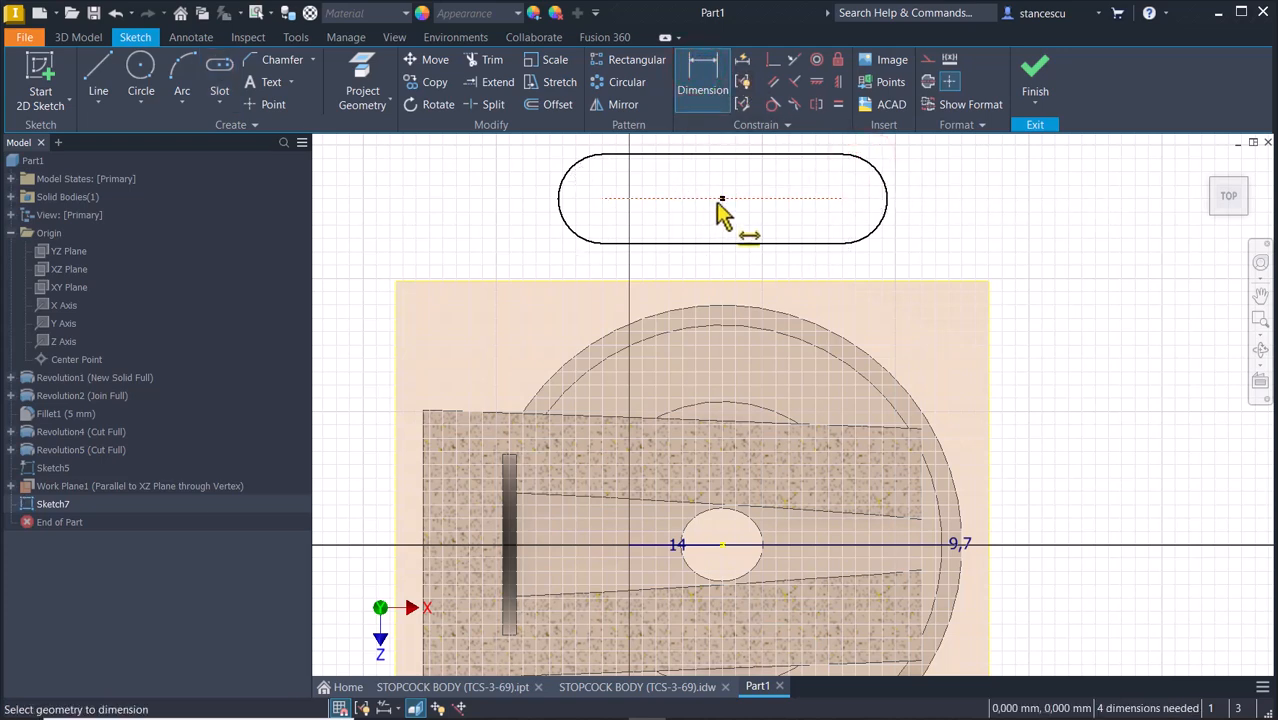
left_click(720, 200)
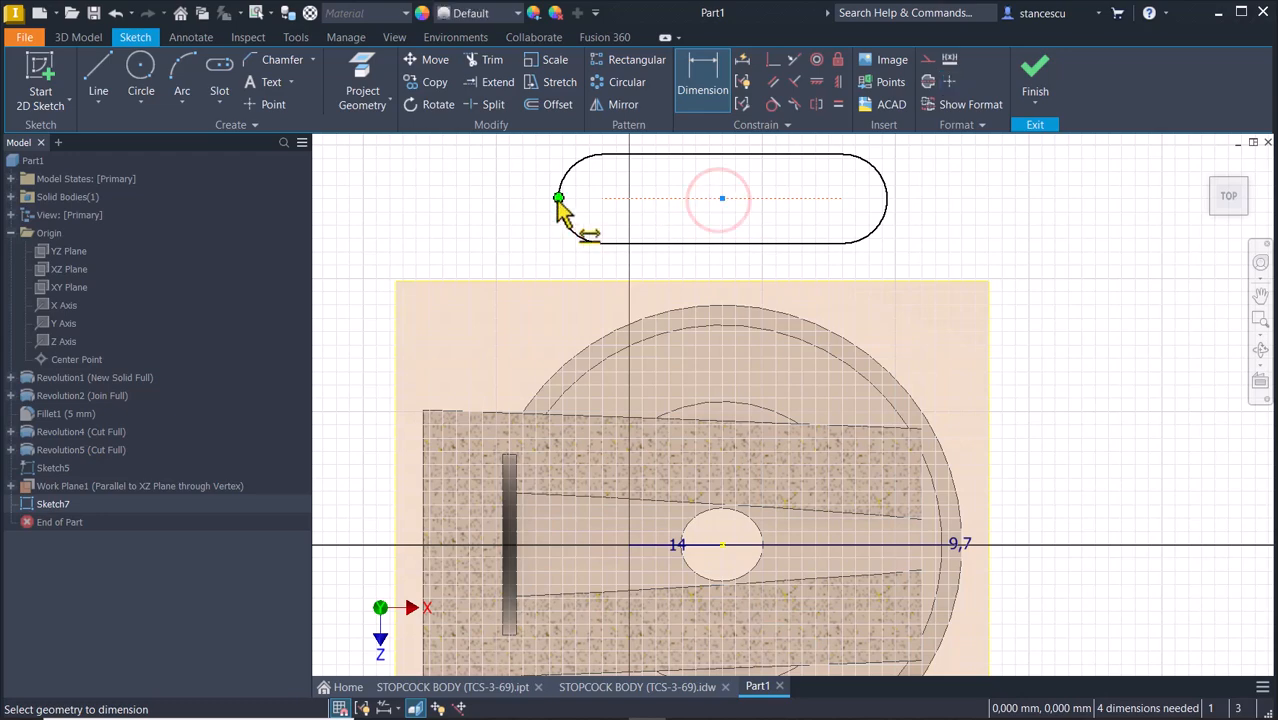
left_click(558, 198)
left_click(676, 173)
mouse_move(676, 173)
middle_mouse_down()
mouse_move(667, 220)
mouse_move(656, 157)
mouse_move(666, 201)
middle_mouse_up()
left_click(670, 239)
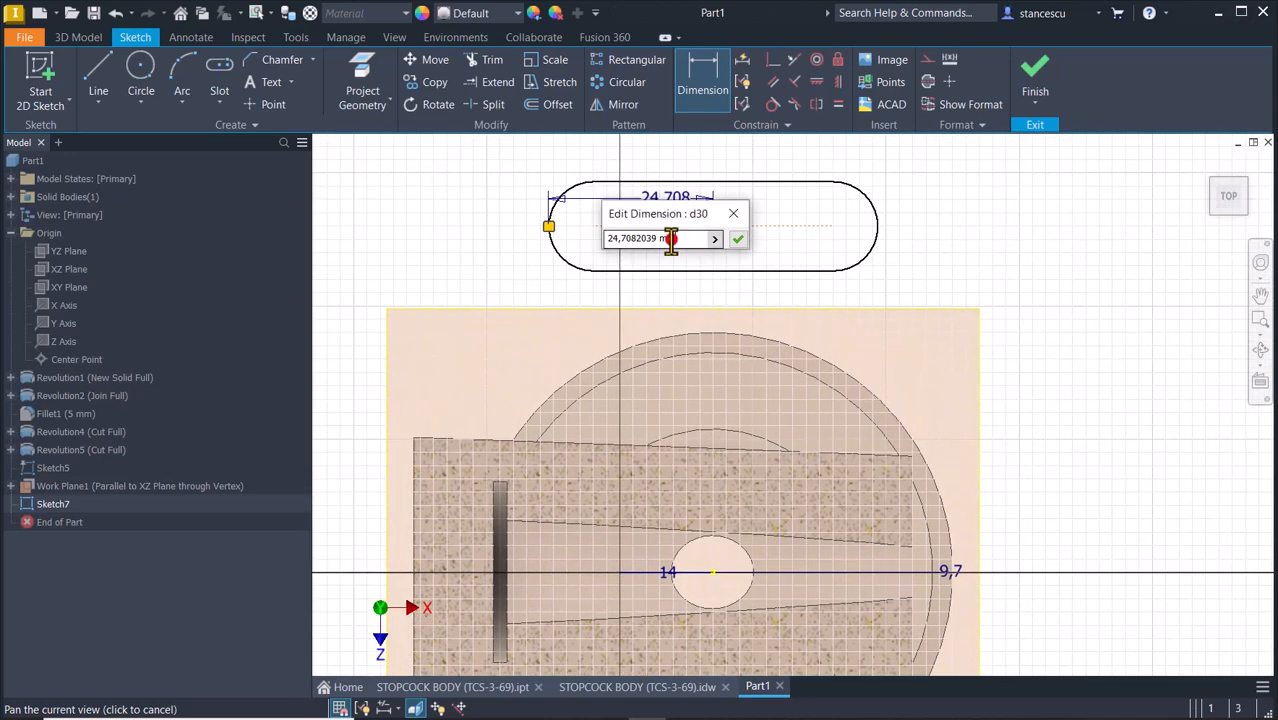
left_click_drag(688, 239, 564, 245)
middle_click_drag(559, 237, 587, 250)
key("Return")
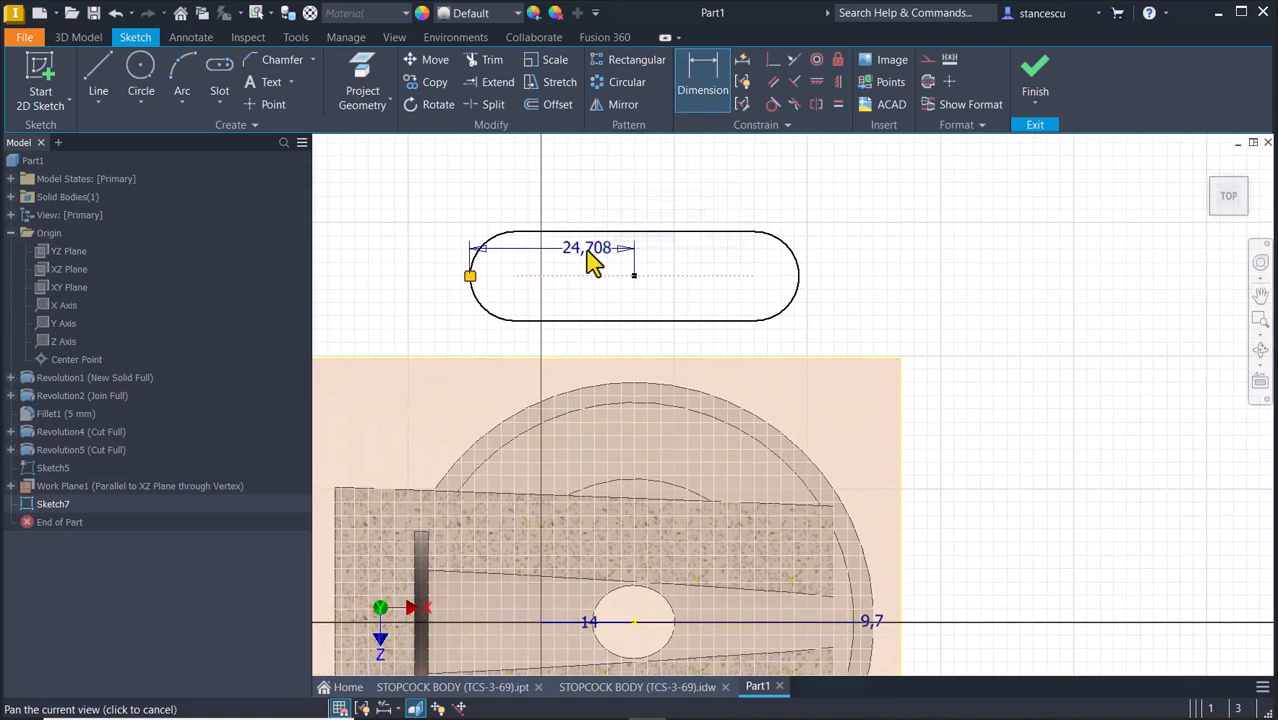
left_click(658, 175)
key("ctrl+z")
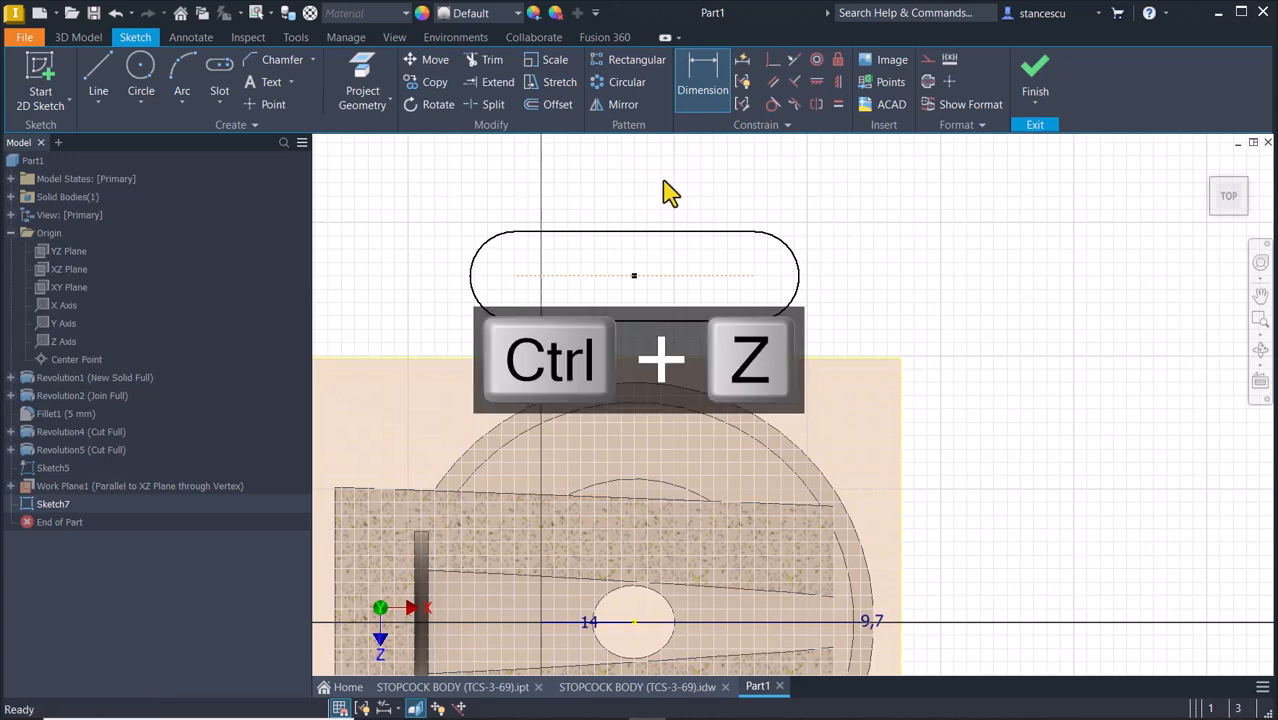
left_click(701, 75)
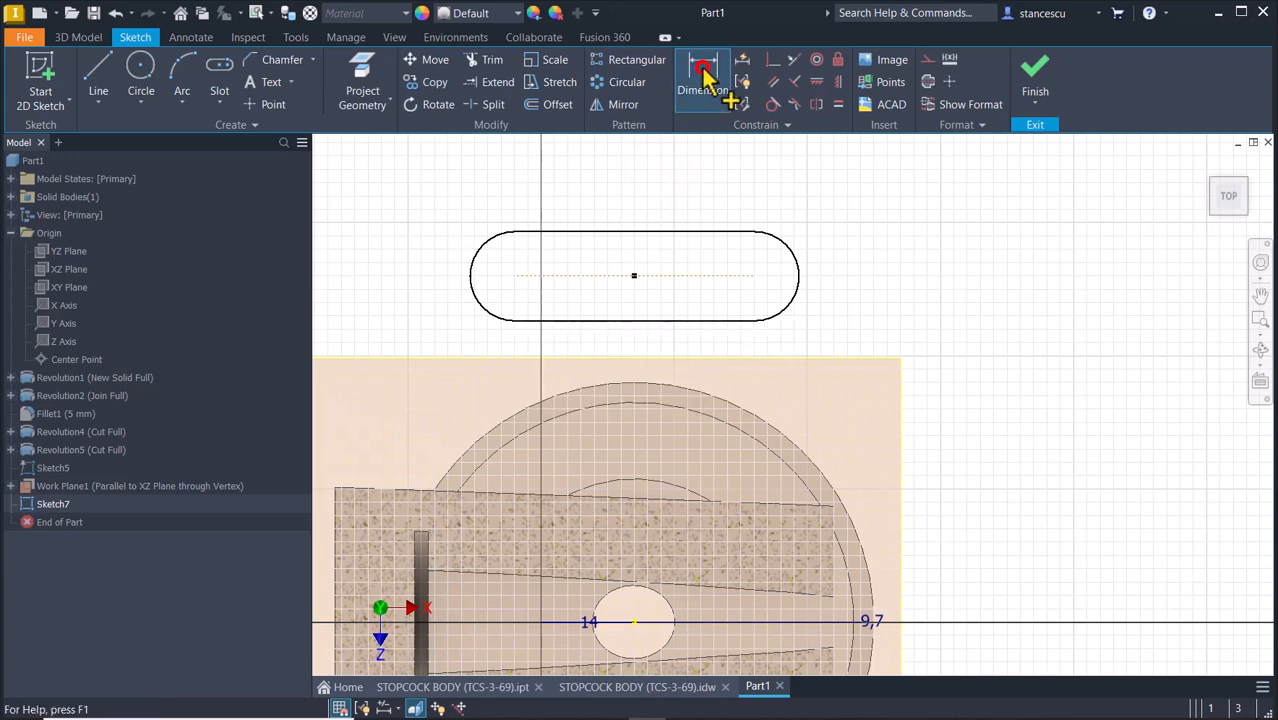
left_click(634, 276)
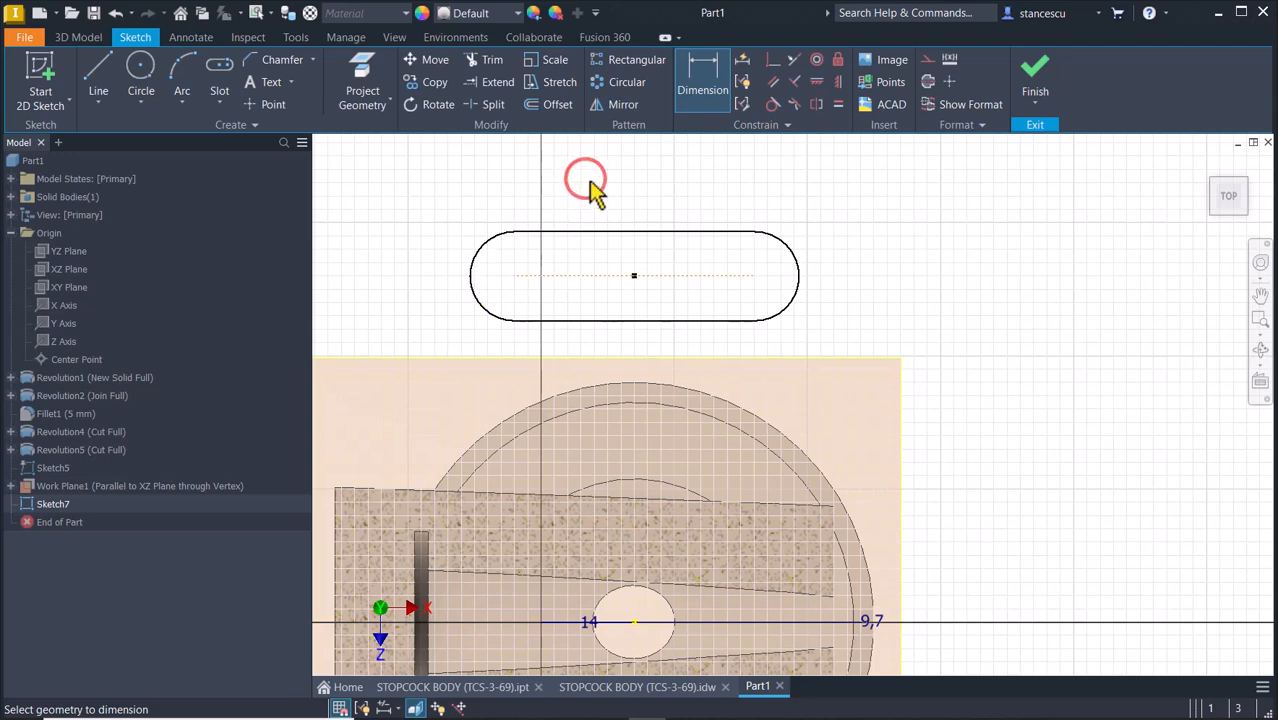
key("Escape")
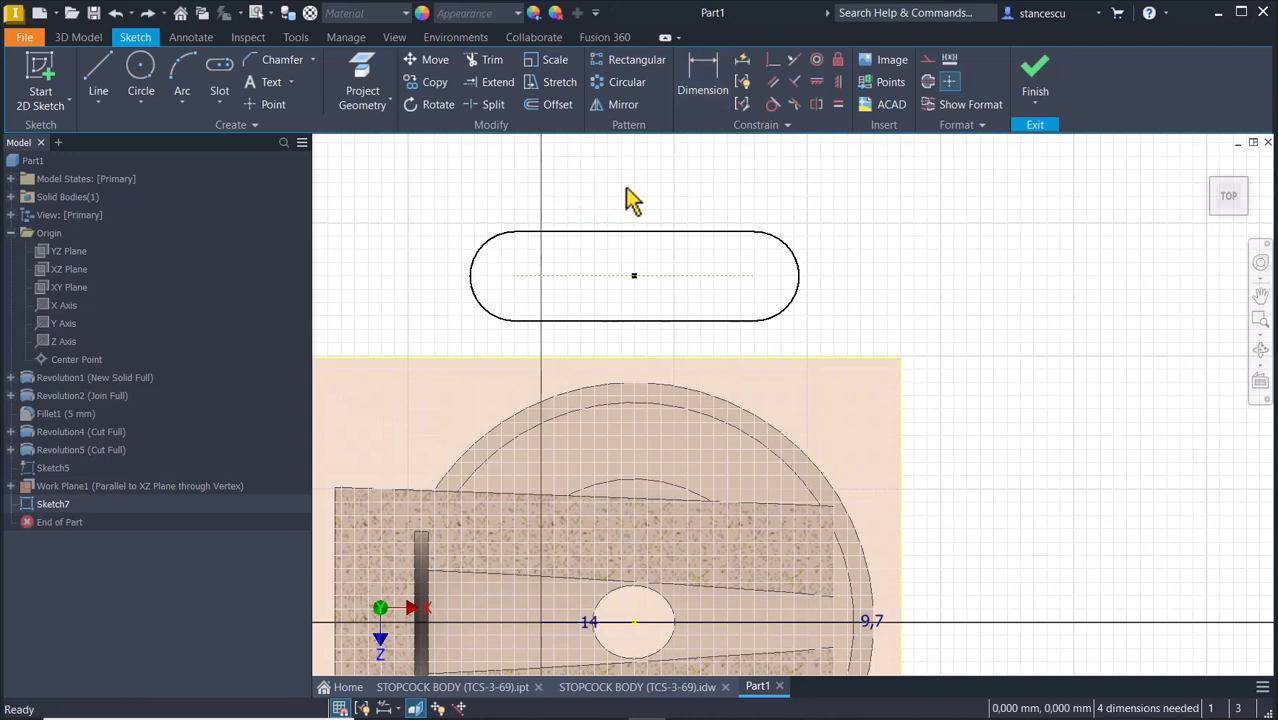
left_click(624, 188)
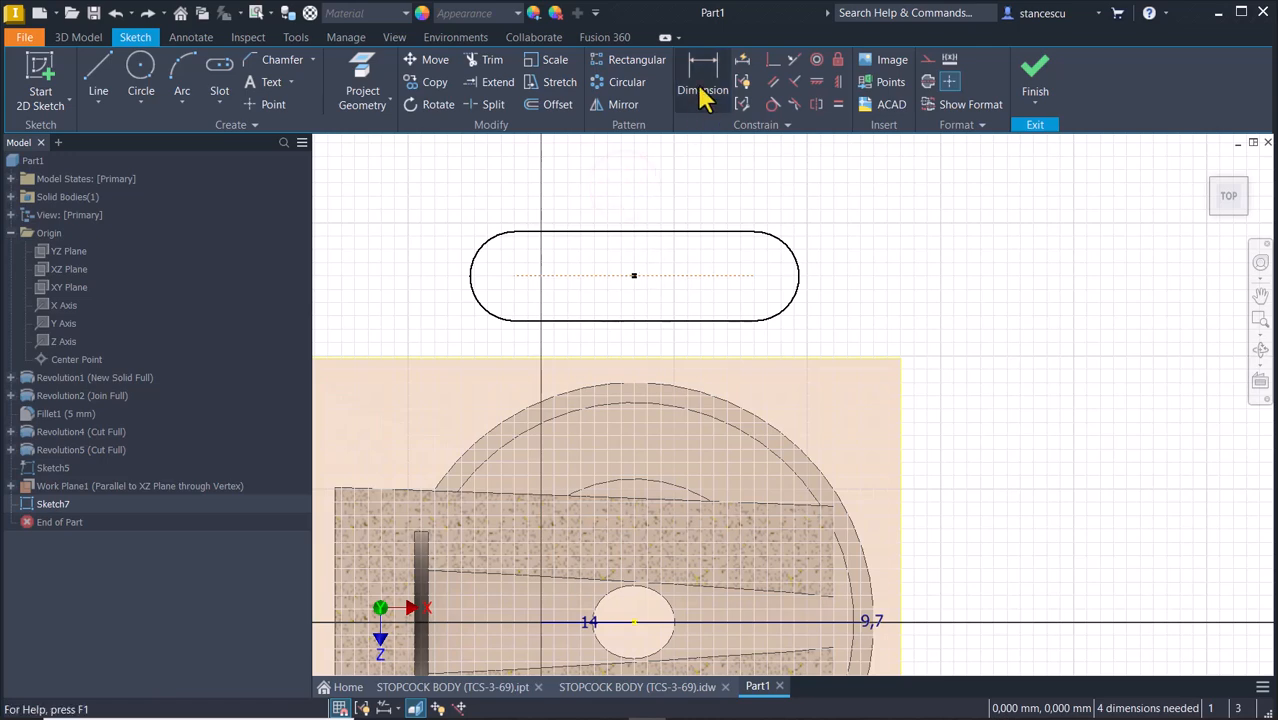
- Dimension the distance from the slot's center point to its left end as 14 mm, re-entering it as the sum 8,5+5,5
key("d")
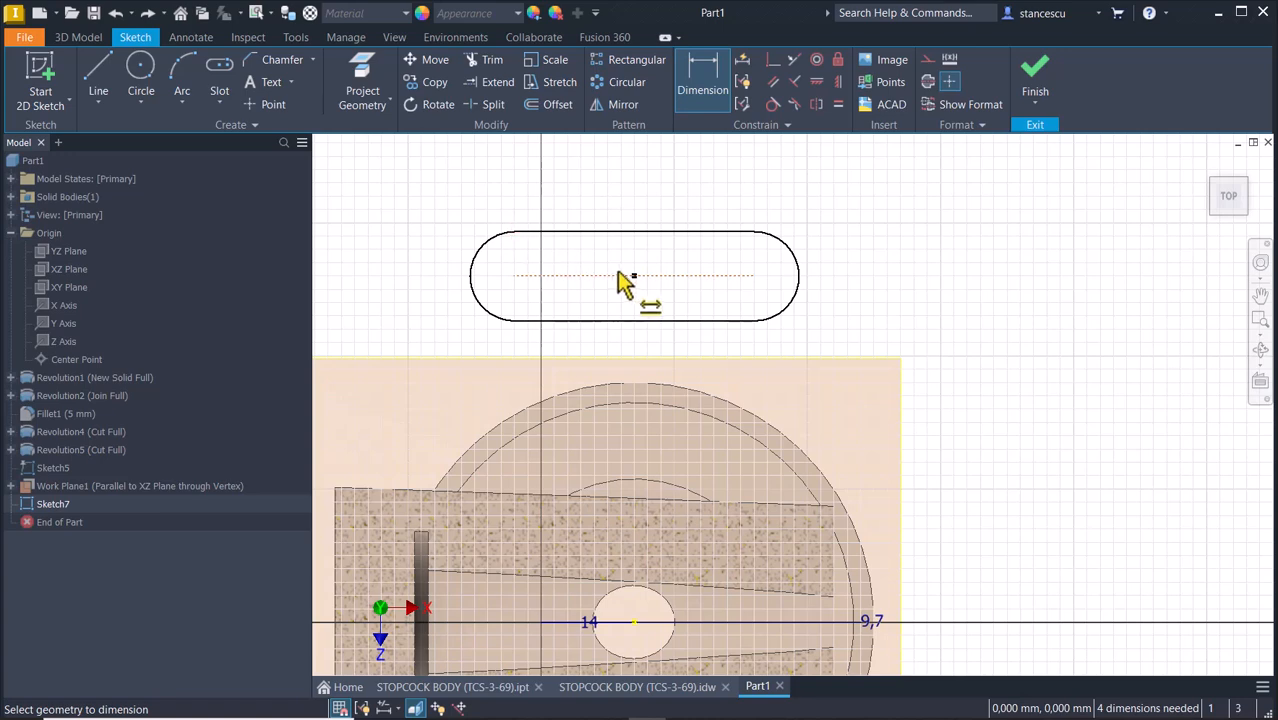
left_click(634, 276)
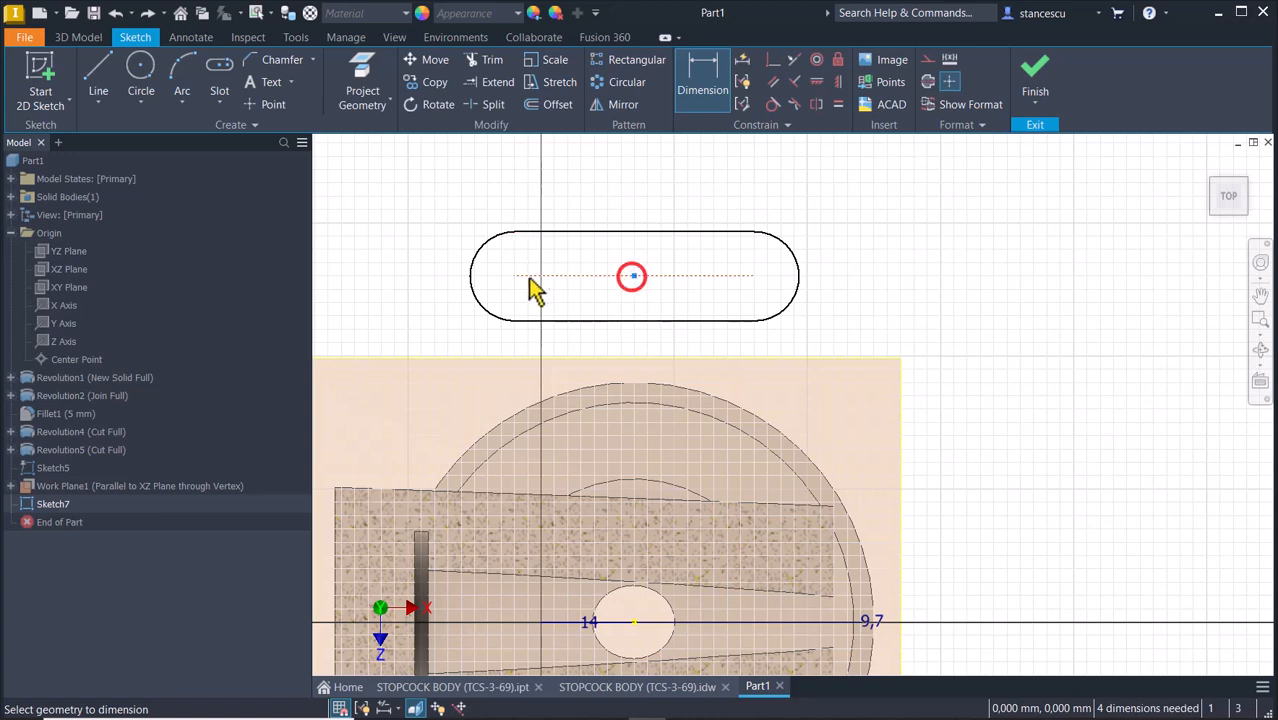
left_click(470, 276)
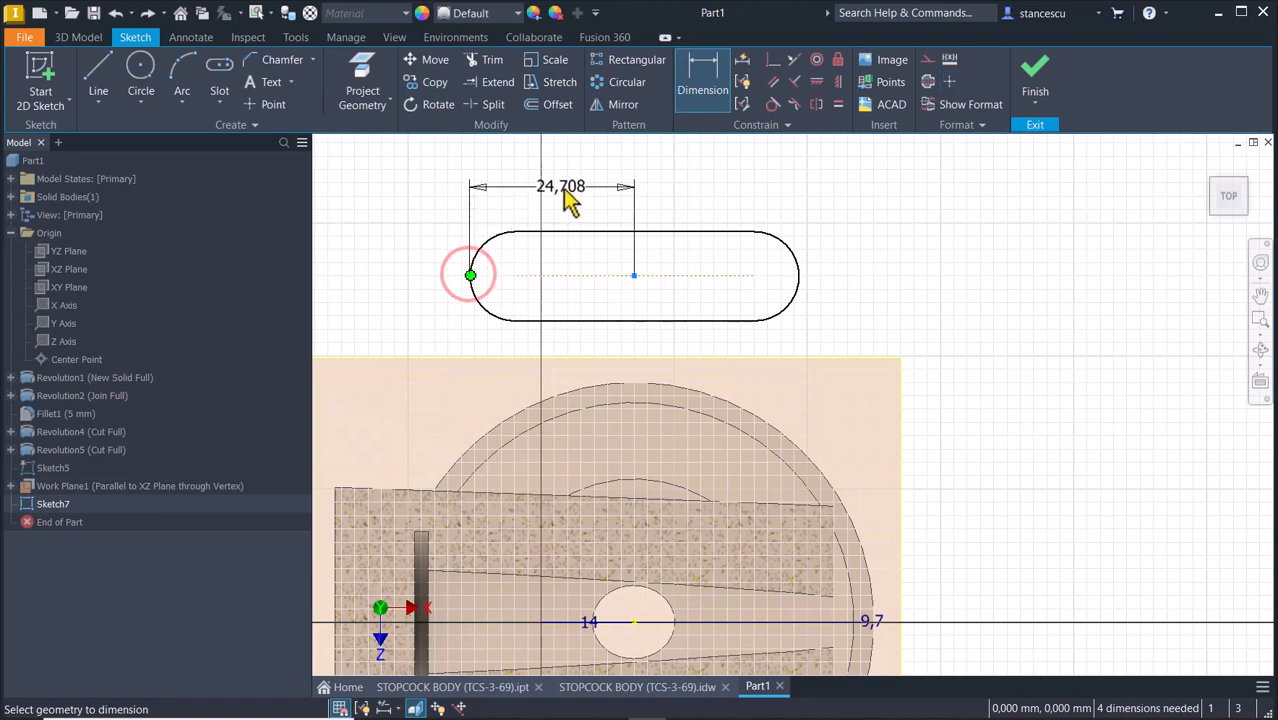
left_click(562, 188)
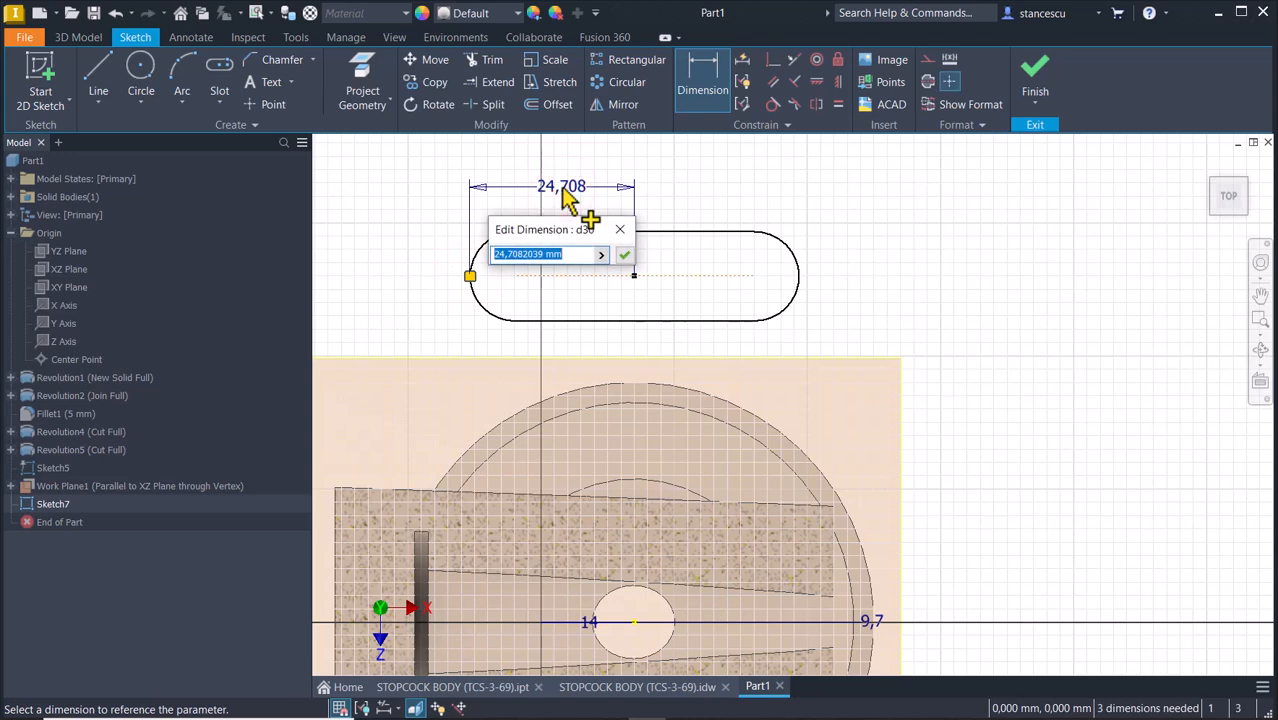
type("14")
key("Return")
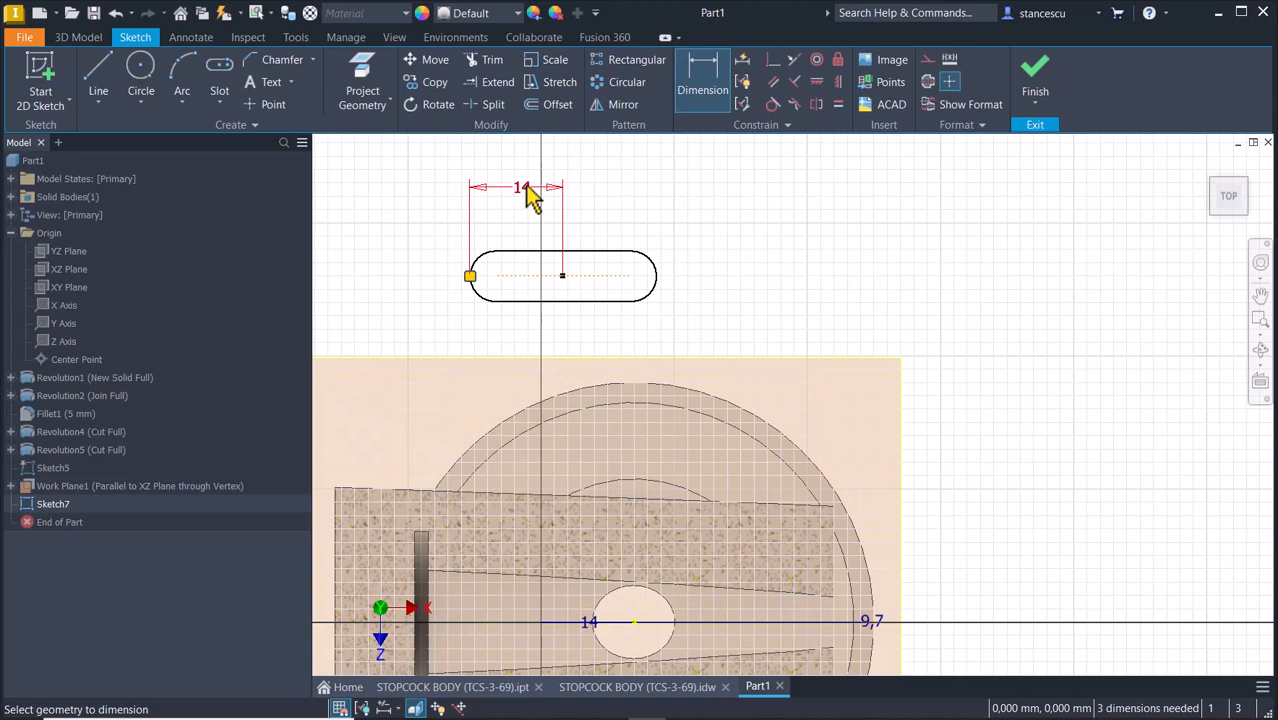
left_click(522, 187)
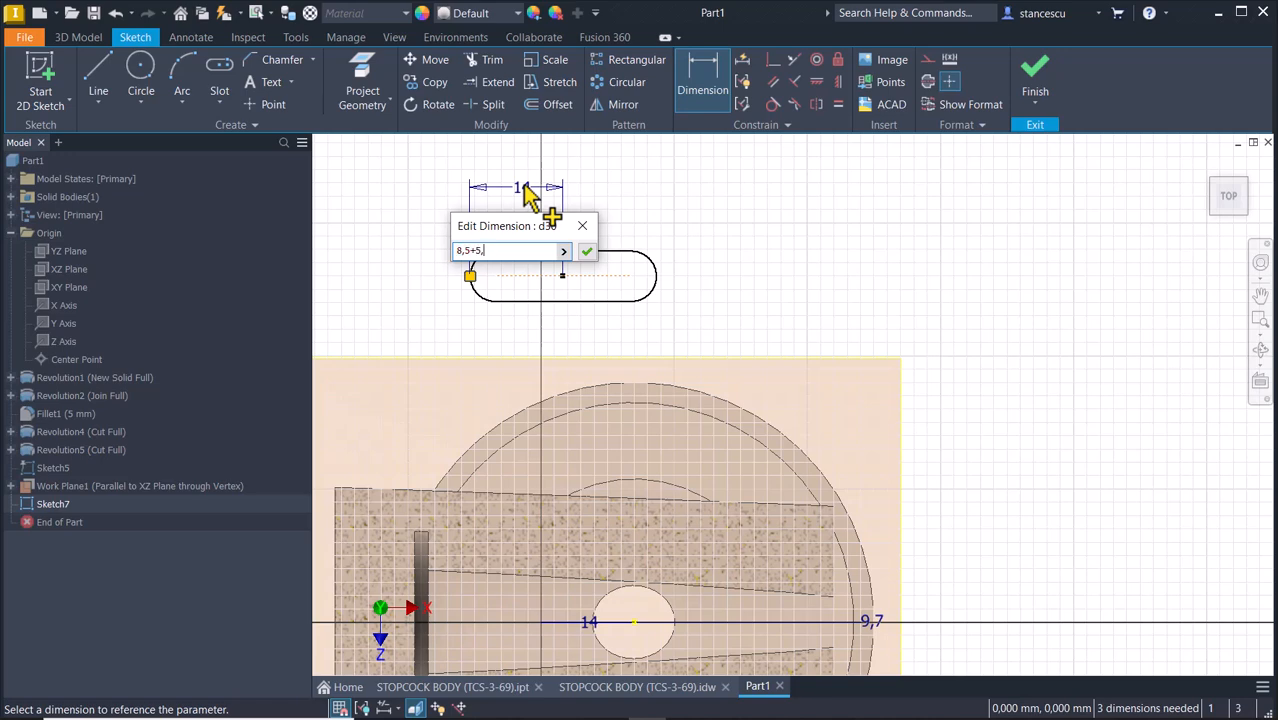
key("Return")
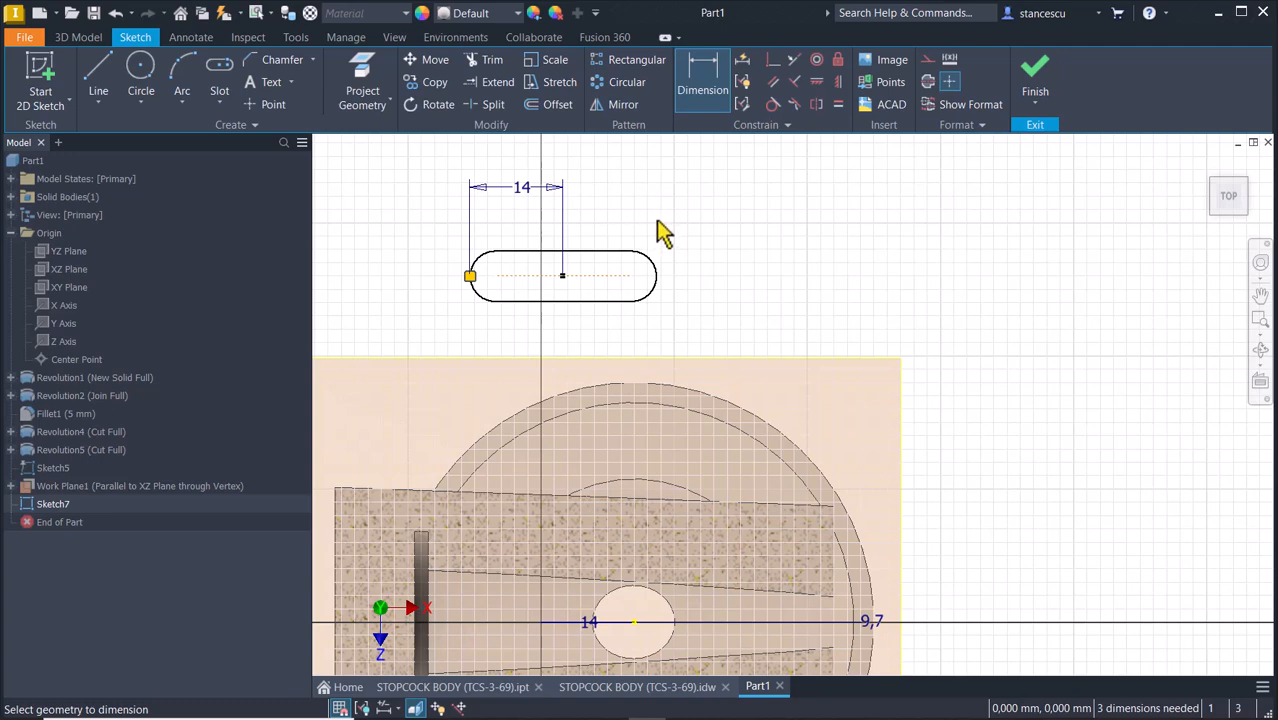
- Dimension the radius of the slot's right end arc as 5,5 mm
left_click(650, 260)
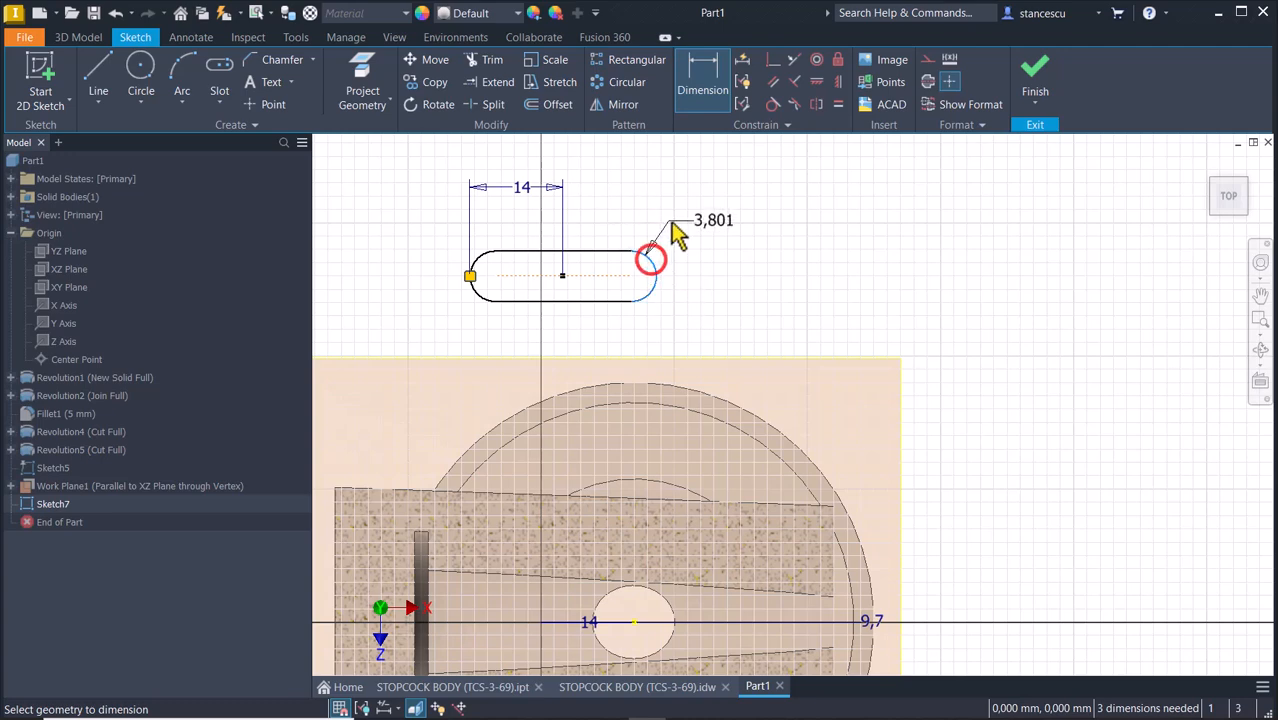
left_click(676, 233)
type("5,5")
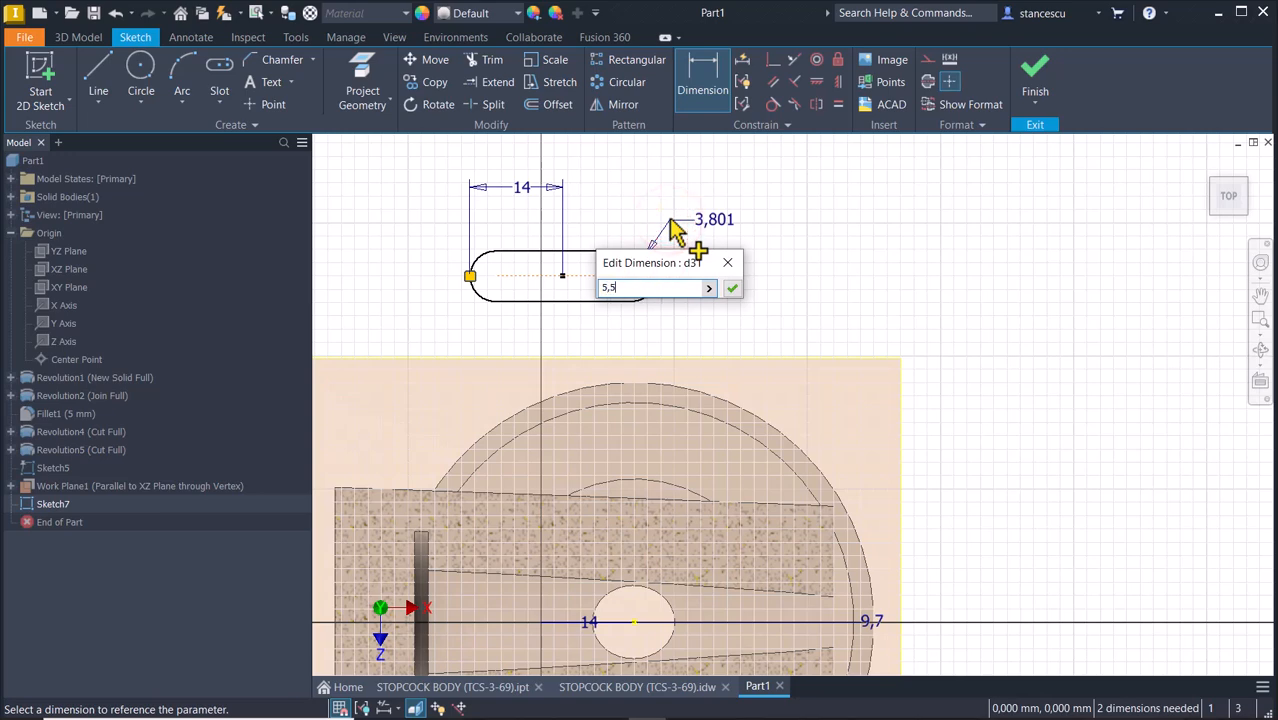
key("Return")
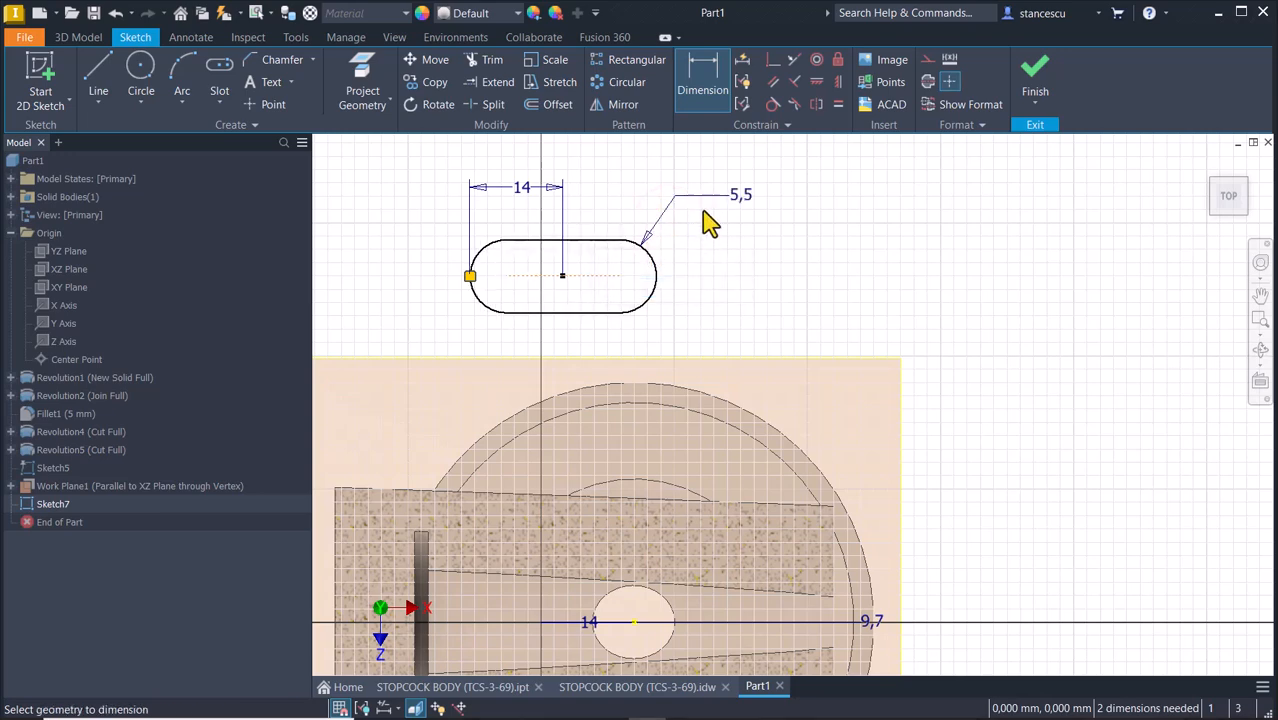
- Constrain the slot's center point coincident with the projected center of the round hole in the body
left_click(772, 62)
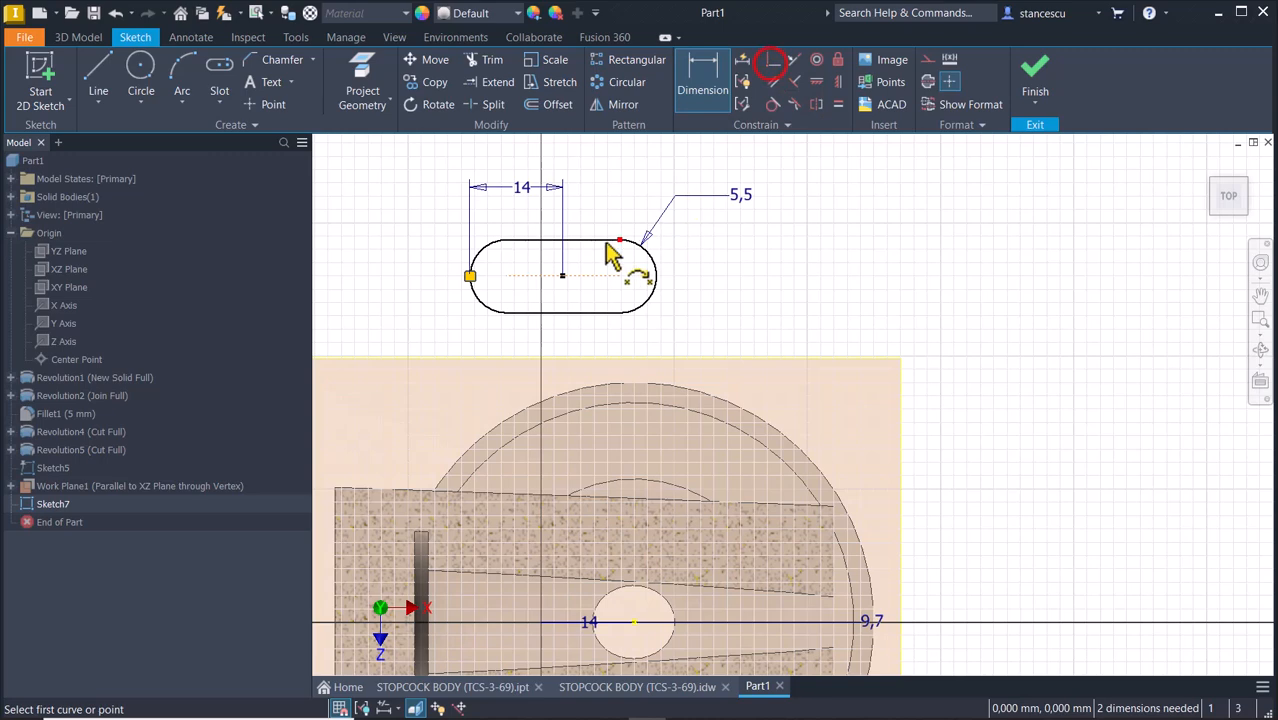
left_click(563, 277)
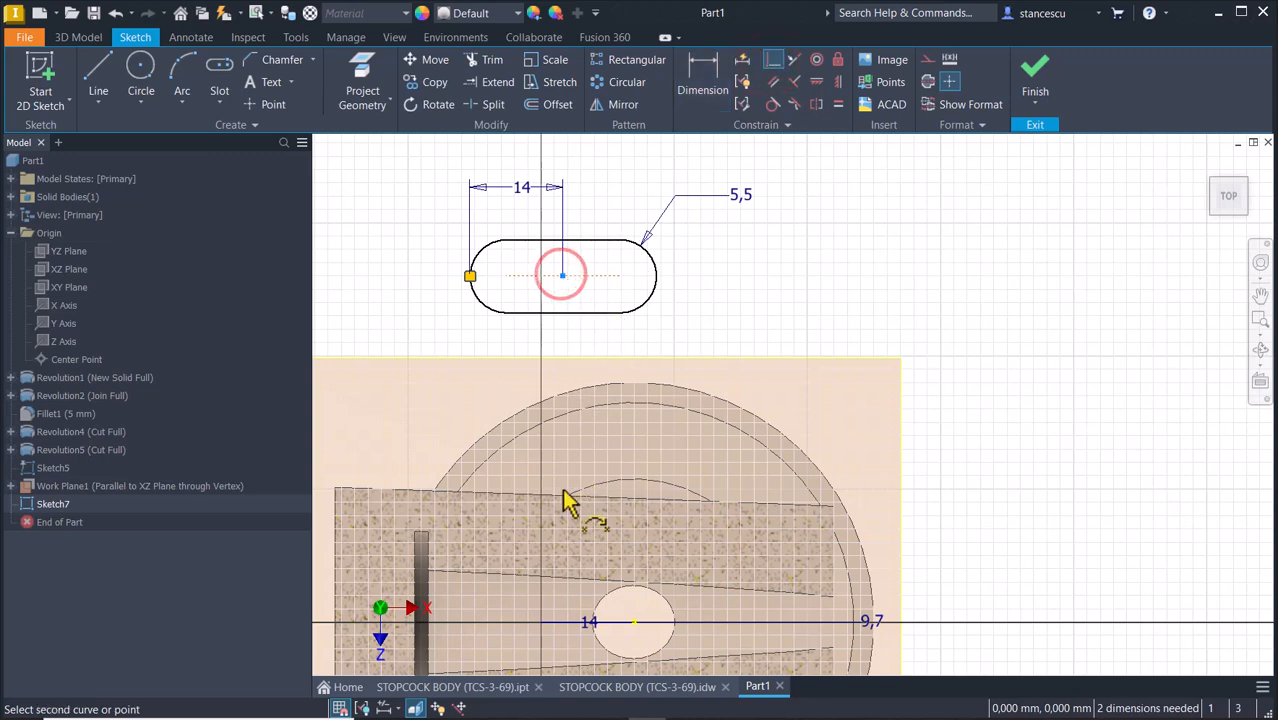
left_click(634, 622)
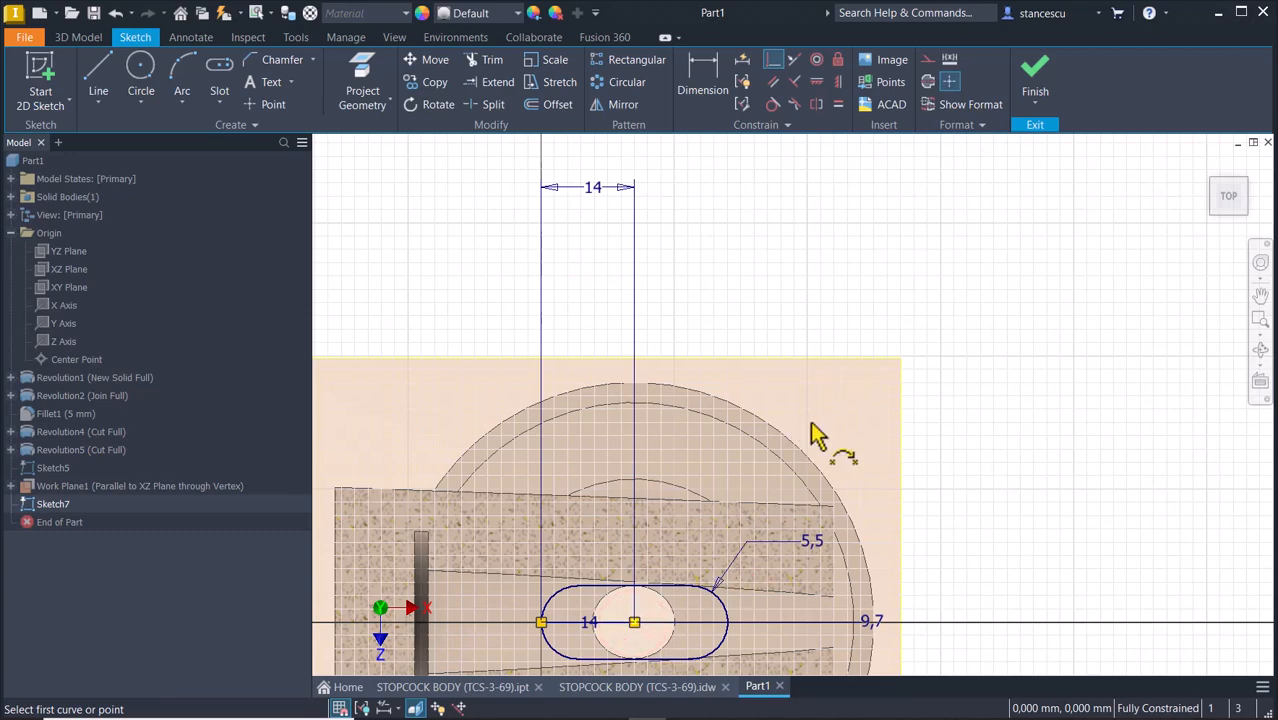
middle_click_drag(795, 432, 841, 306)
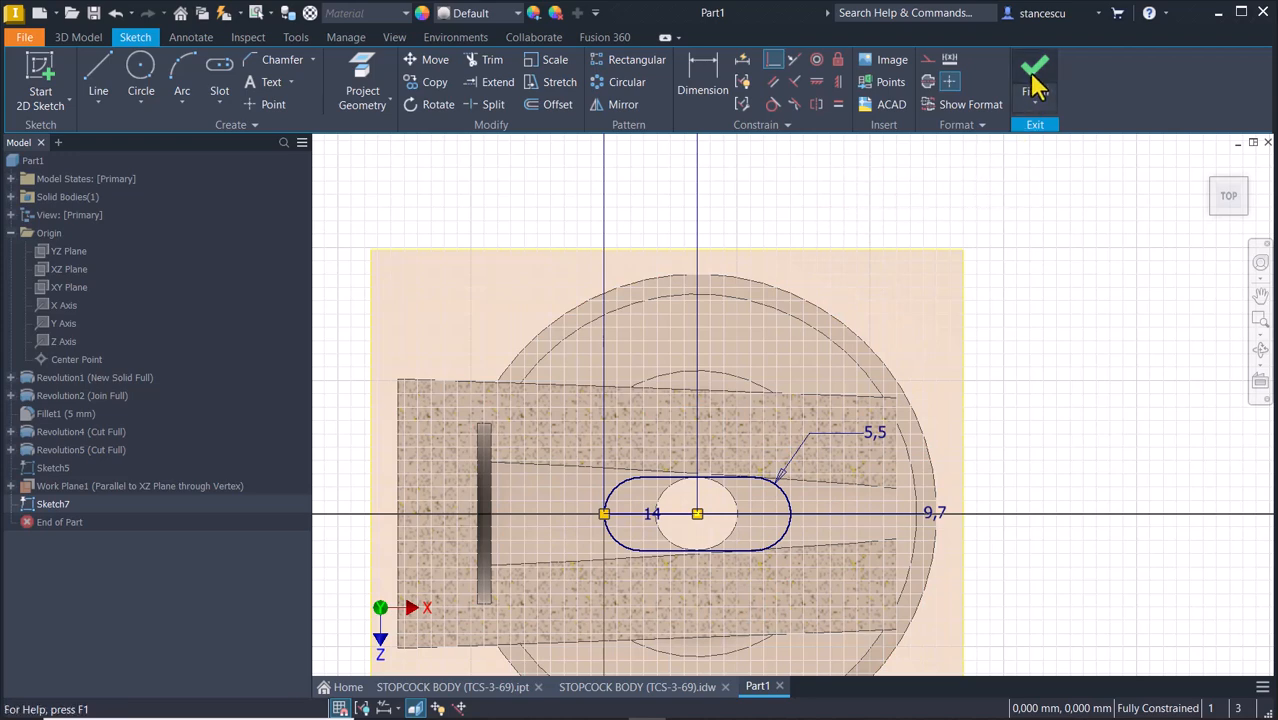
left_click(789, 214)
- Move the slot's upper 14 mm dimension down so it sits just above the slot
scroll(776, 219, "down", 2)
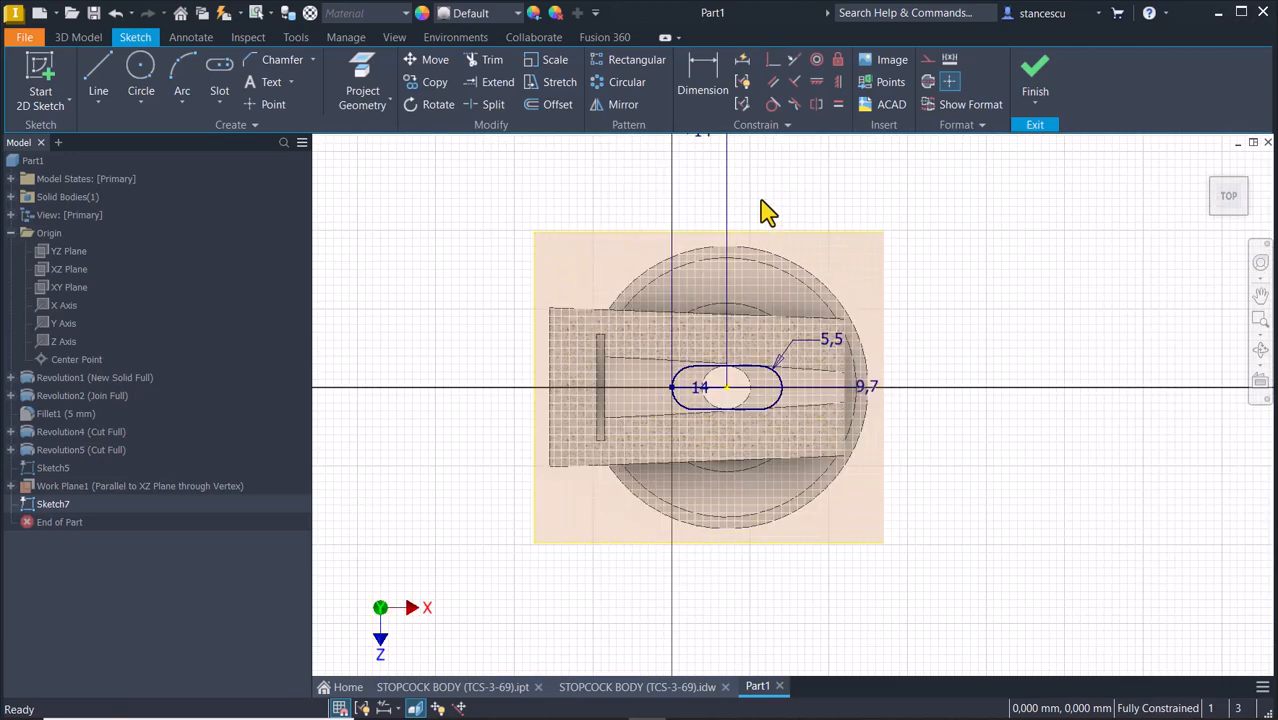
middle_click_drag(728, 174, 742, 246)
left_click(832, 178)
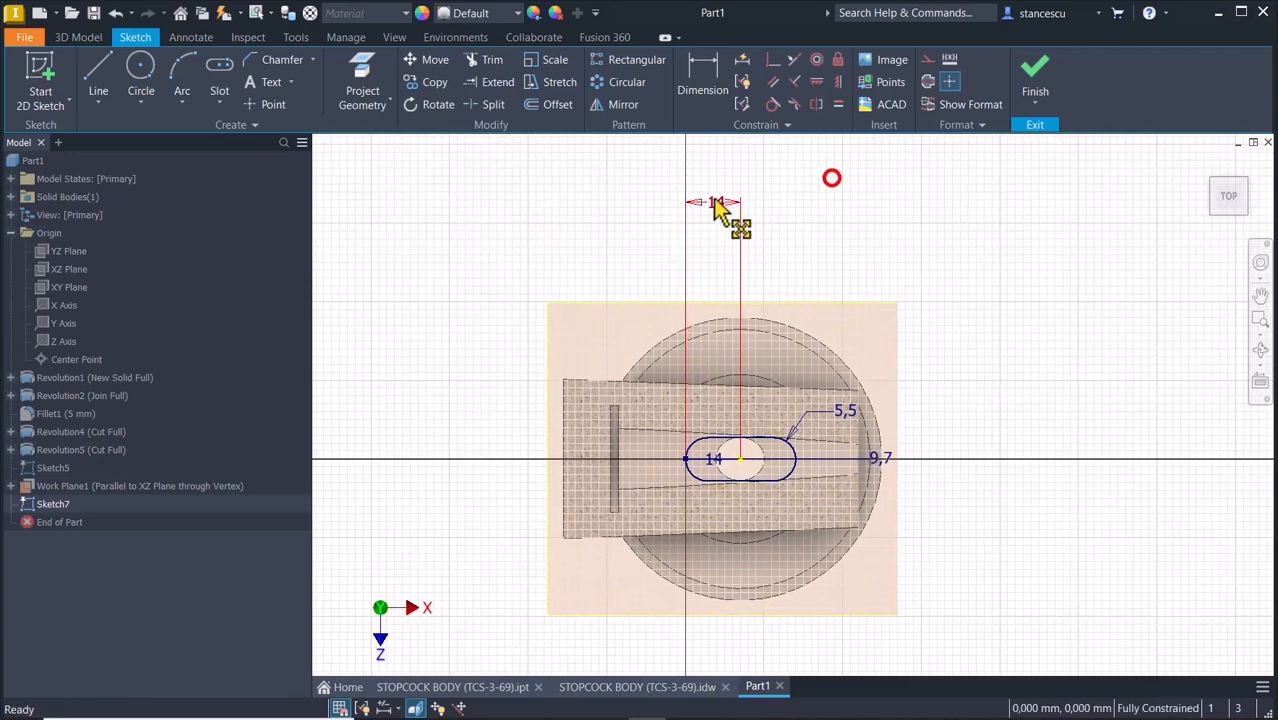
left_click_drag(714, 203, 728, 412)
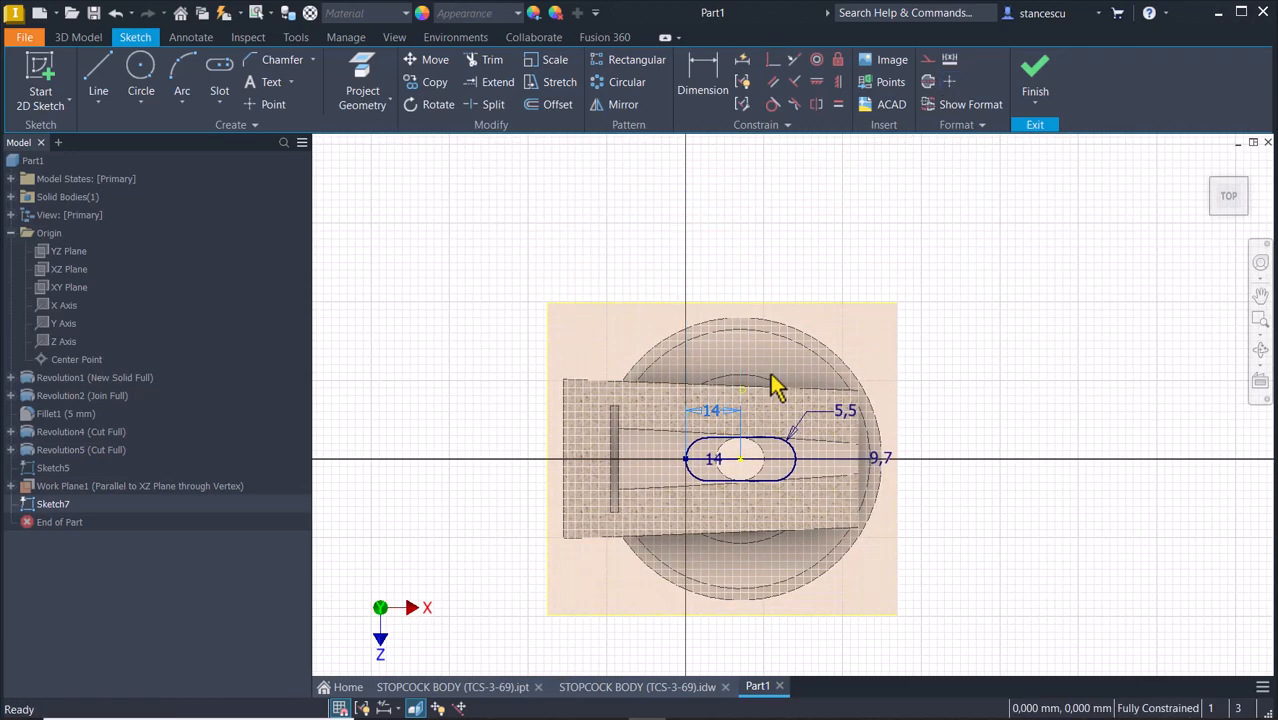
left_click(967, 266)
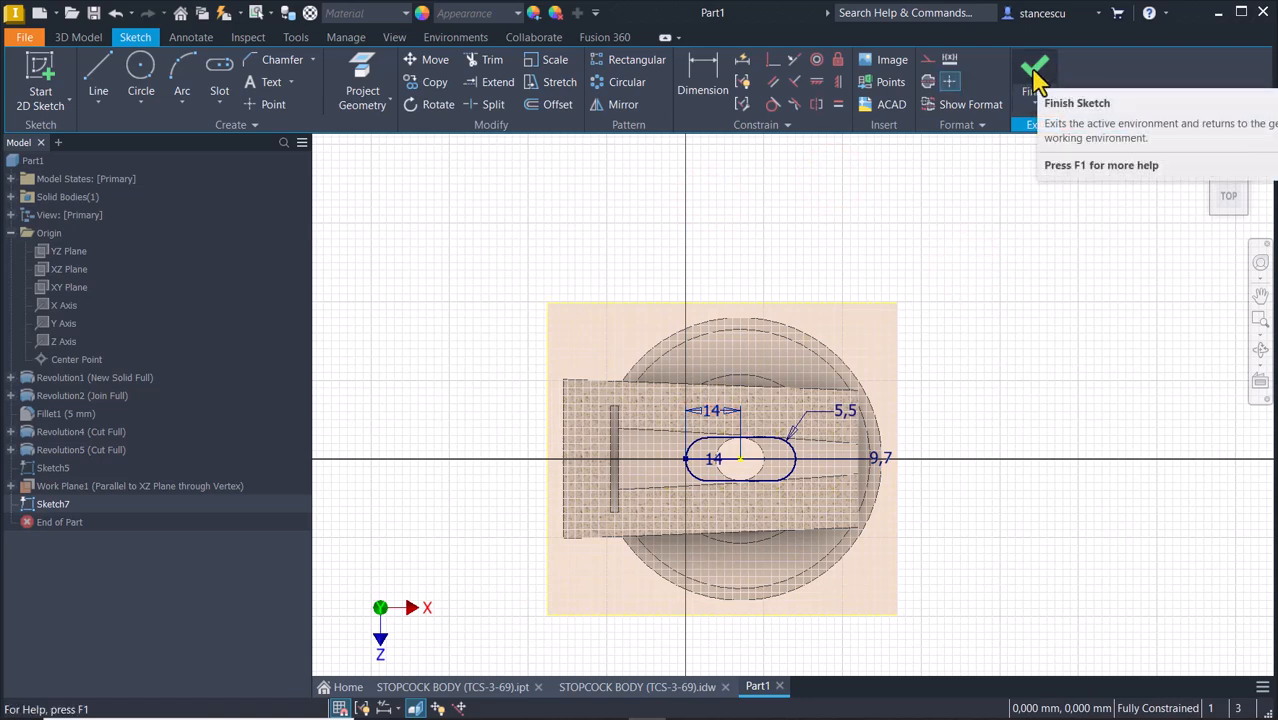
- Delete the 14 mm dimension above the slot and stretch the slot's left end slightly outward
scroll(706, 468, "up", 3)
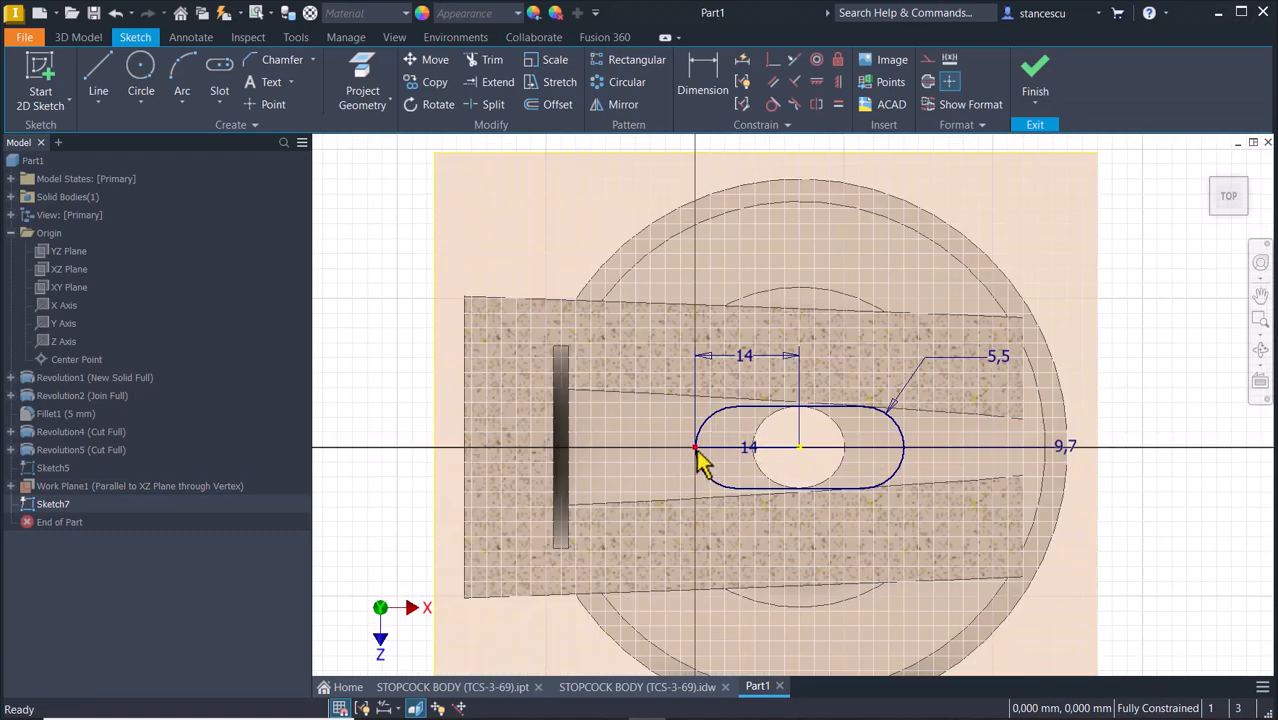
left_click(746, 358)
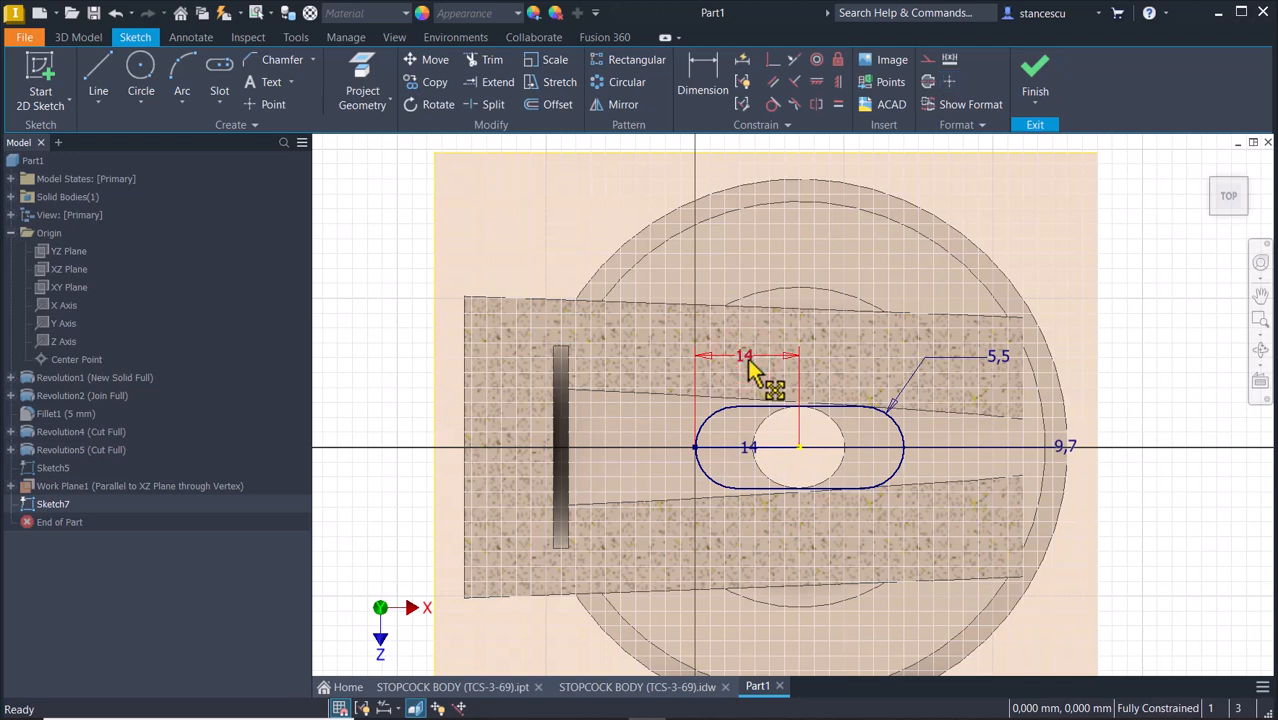
left_click(747, 357)
key("Delete")
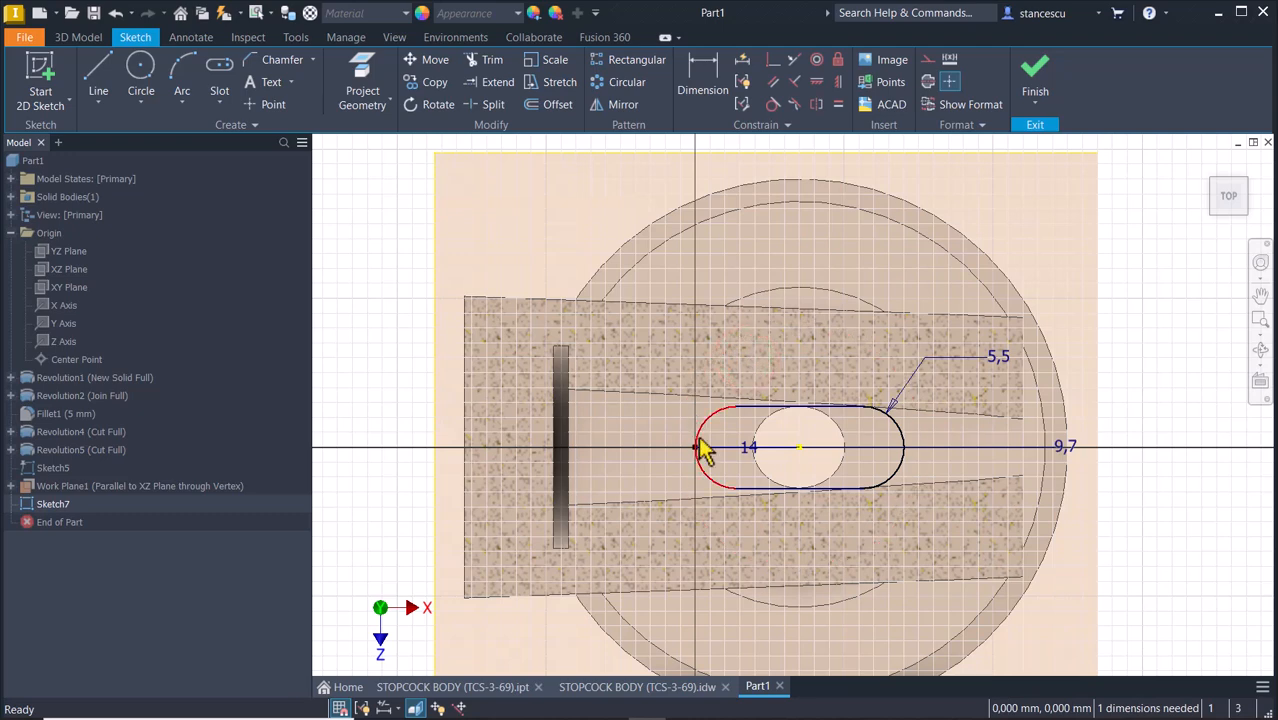
left_click_drag(700, 447, 678, 447)
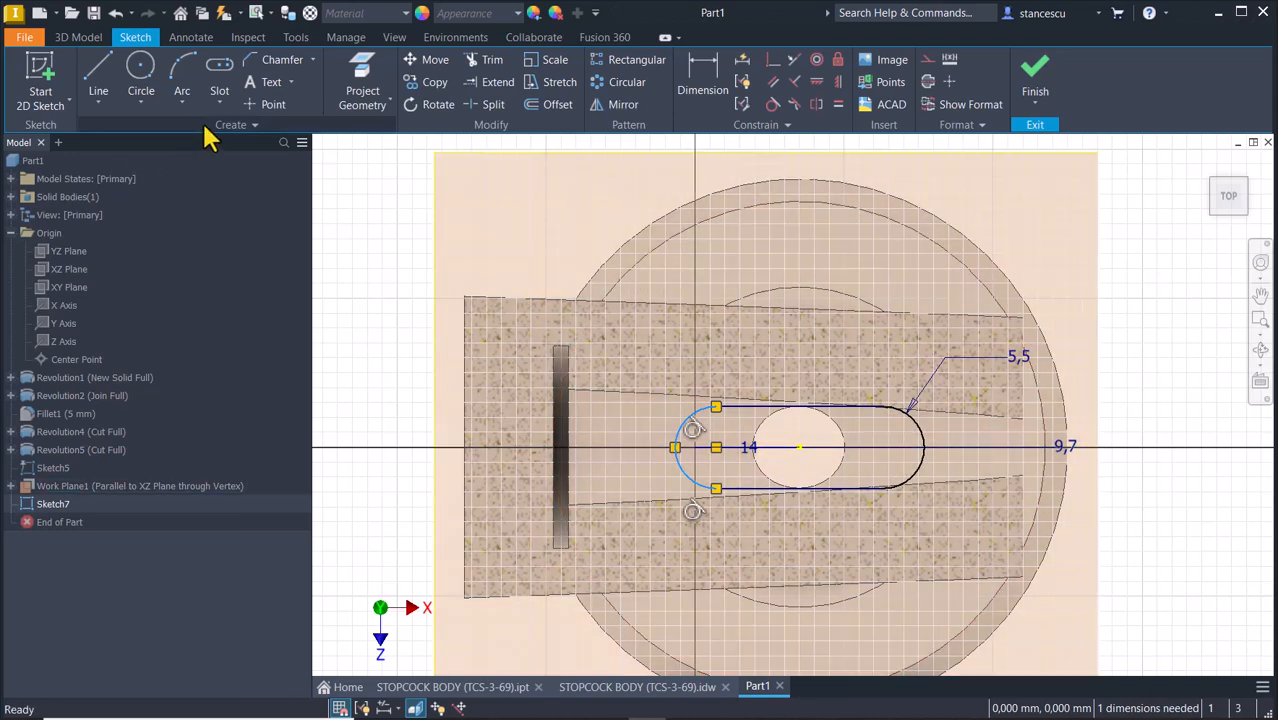
- Project the left endpoint of the reference line, constrain the slot's left end point coincident with it, and finish the sketch
left_click(362, 84)
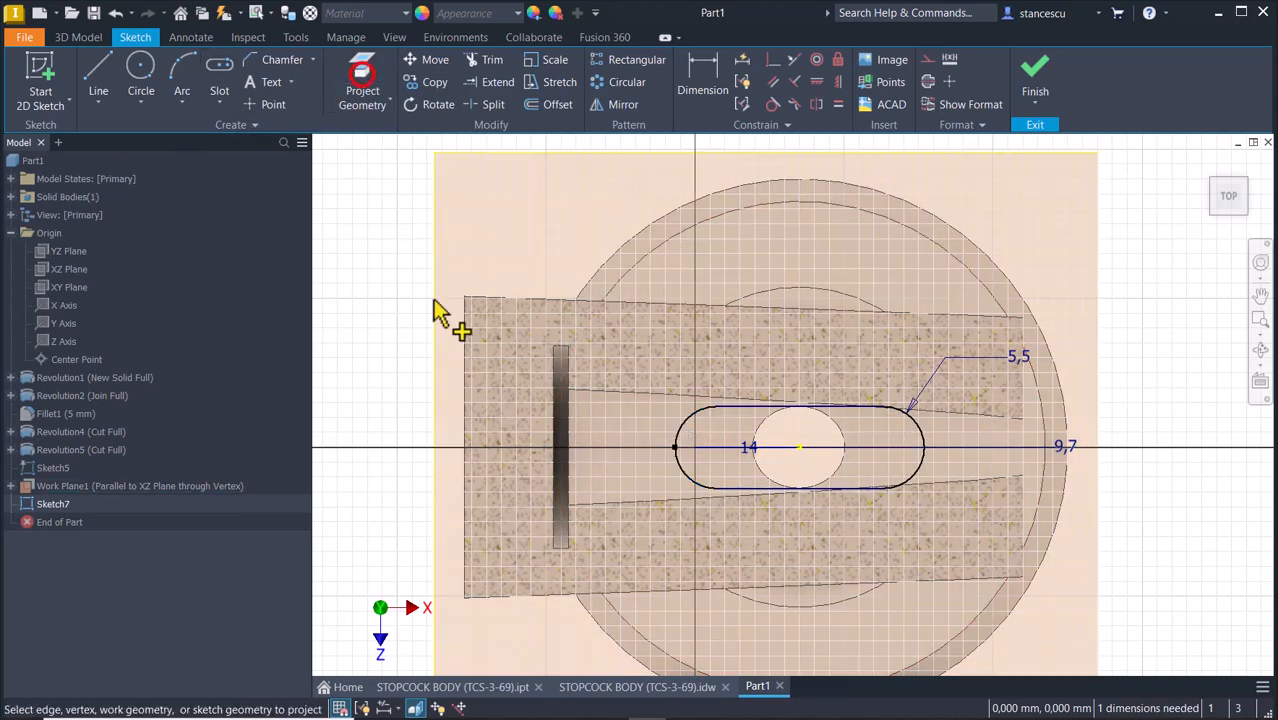
left_click(697, 448)
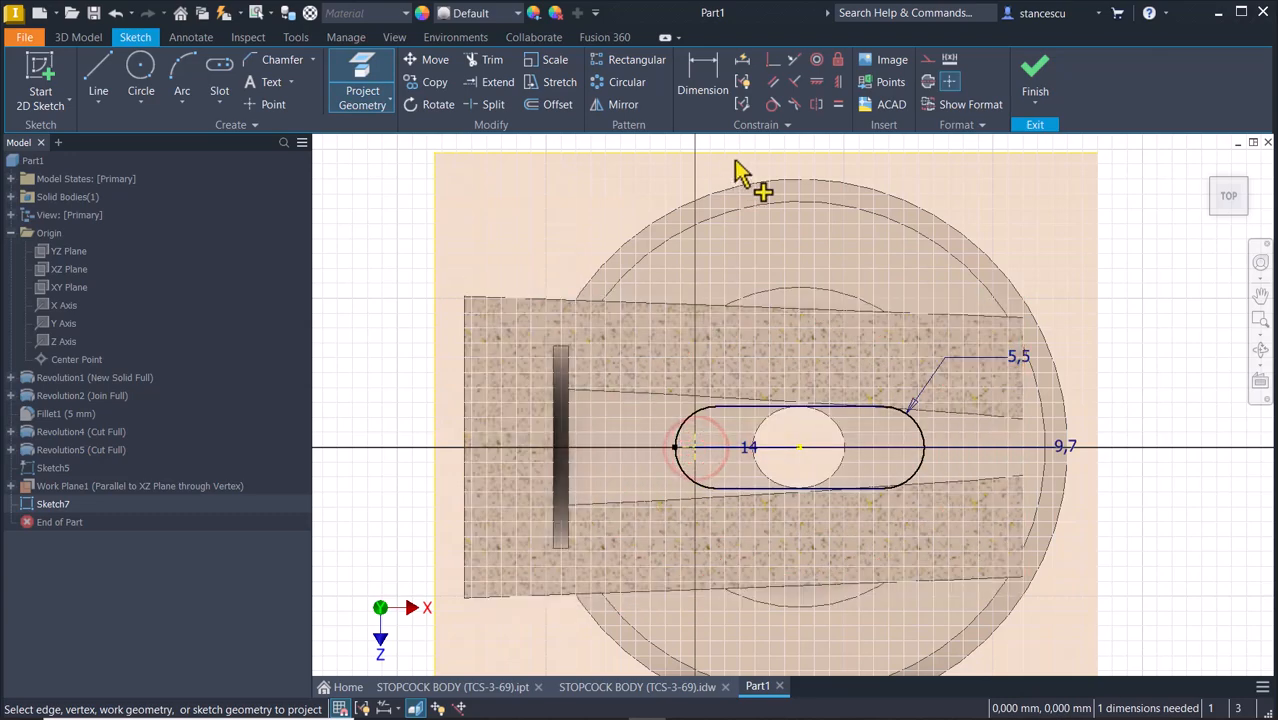
left_click(773, 61)
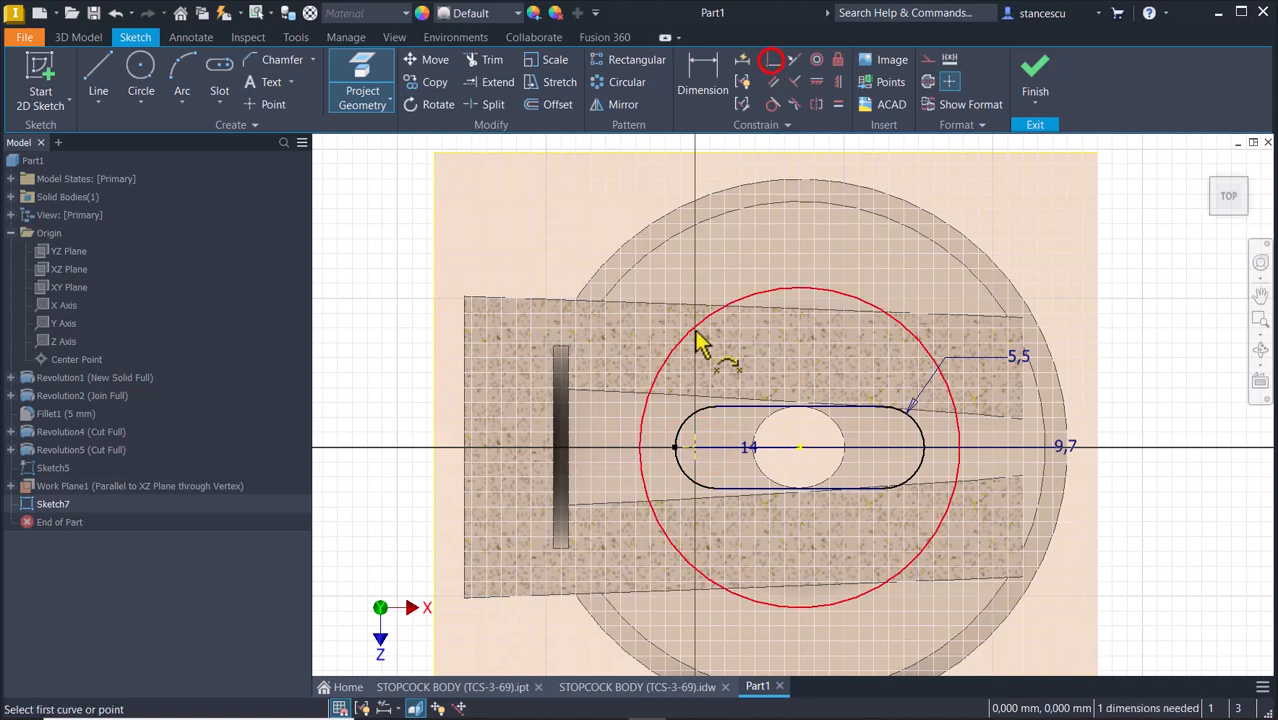
left_click(677, 449)
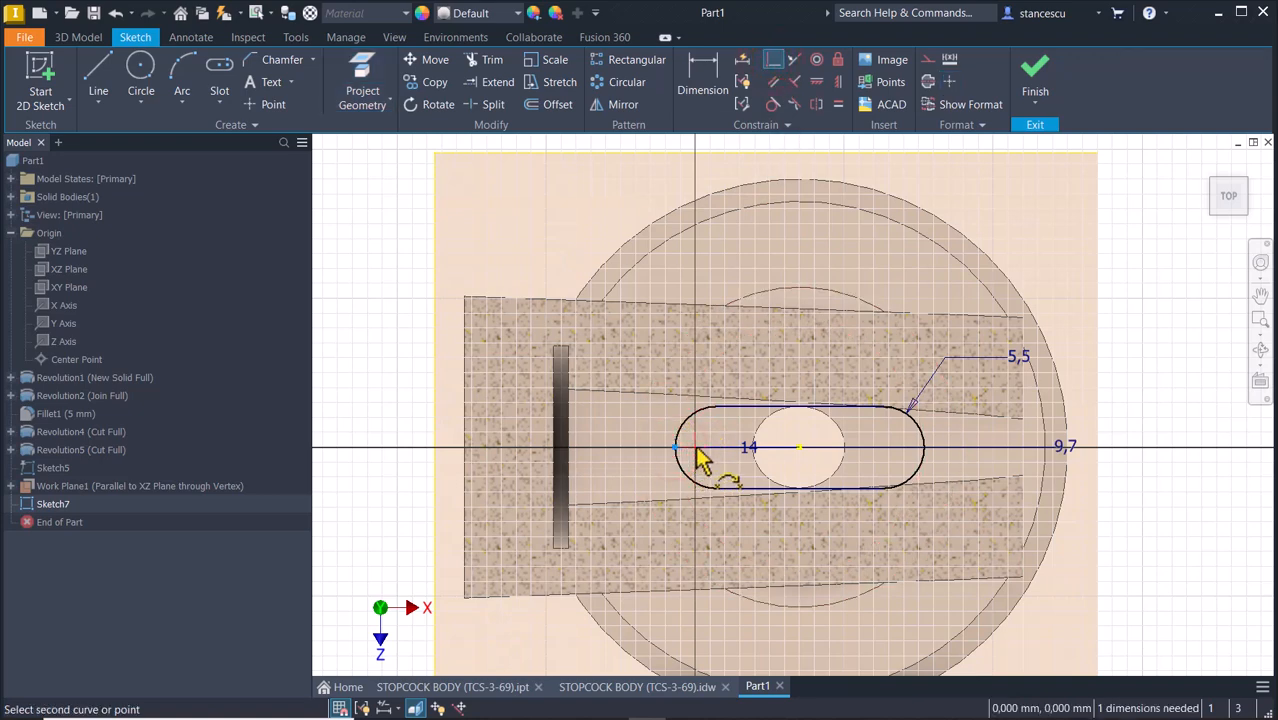
left_click(694, 448)
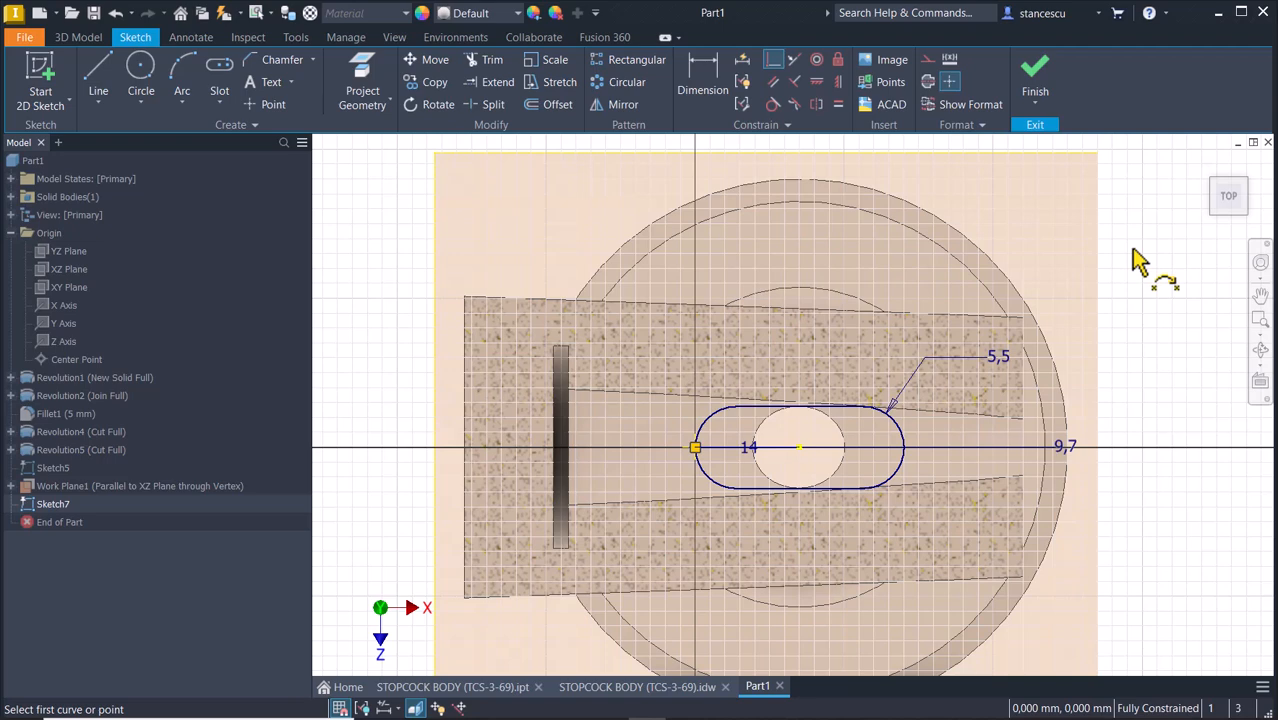
left_click(1035, 82)
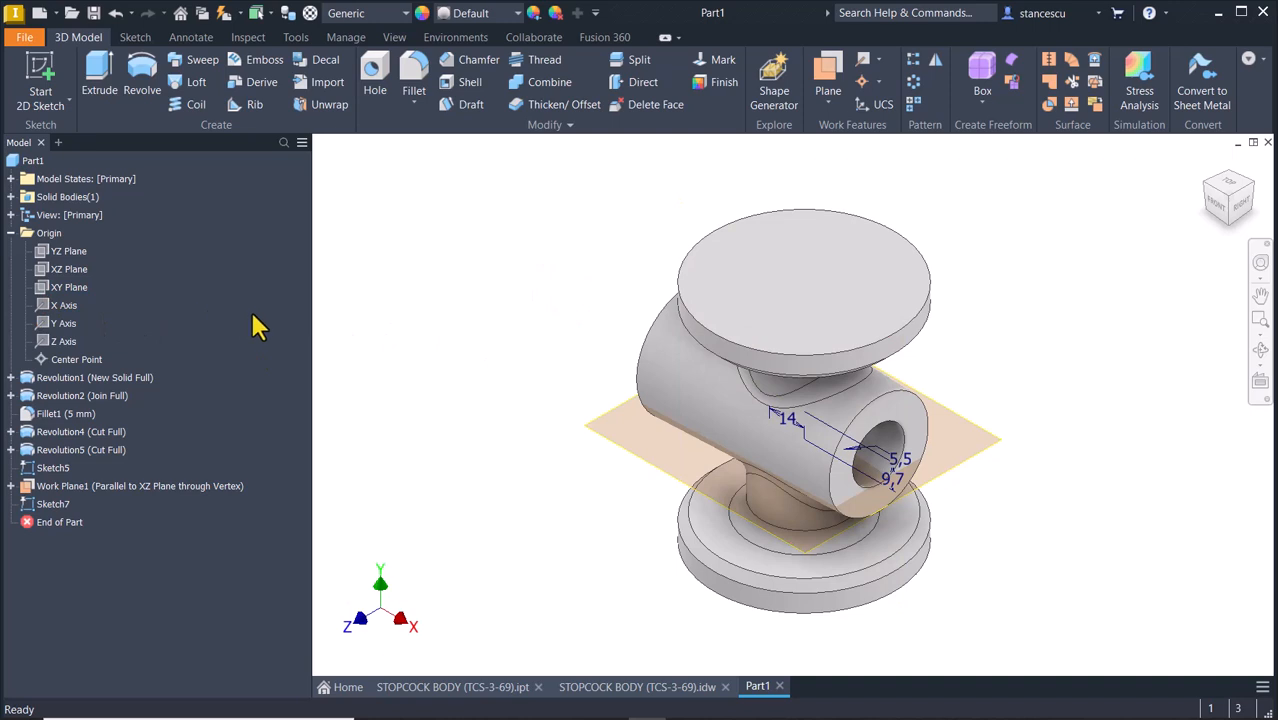
- Create a sketch on the XY plane and slice the graphics to expose the body's interior
left_click(375, 239)
left_click(69, 287)
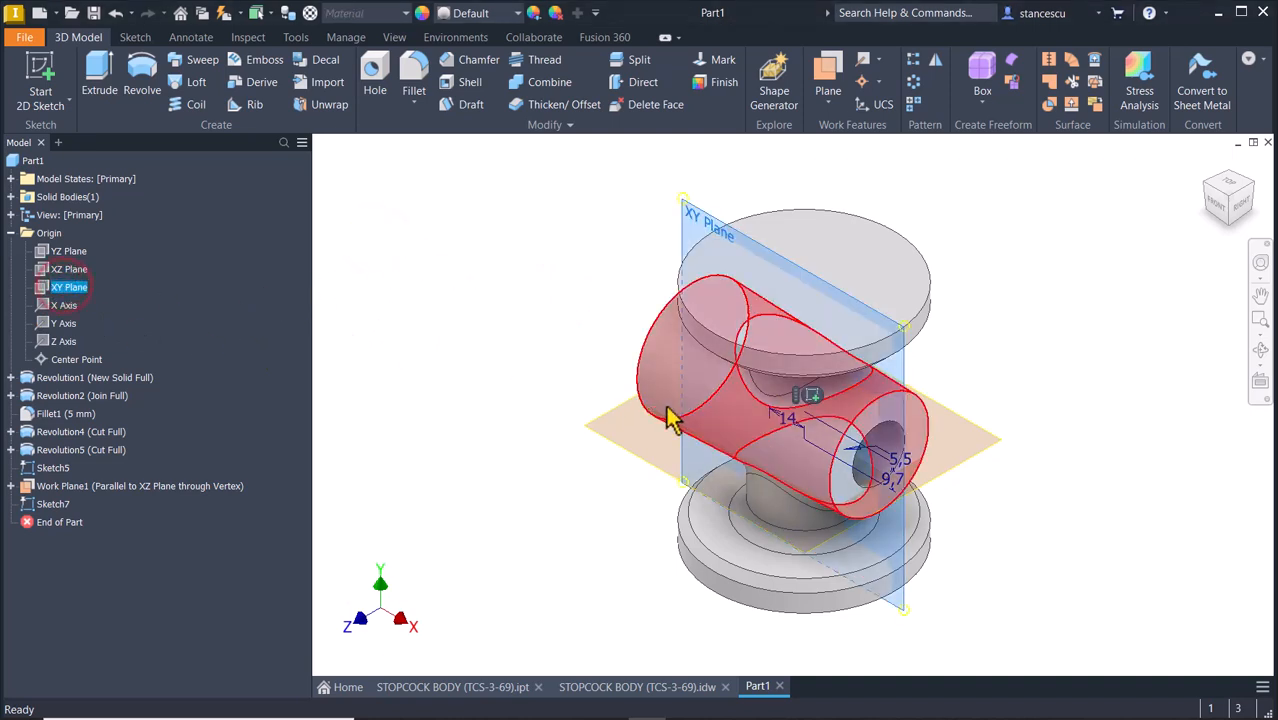
left_click(810, 395)
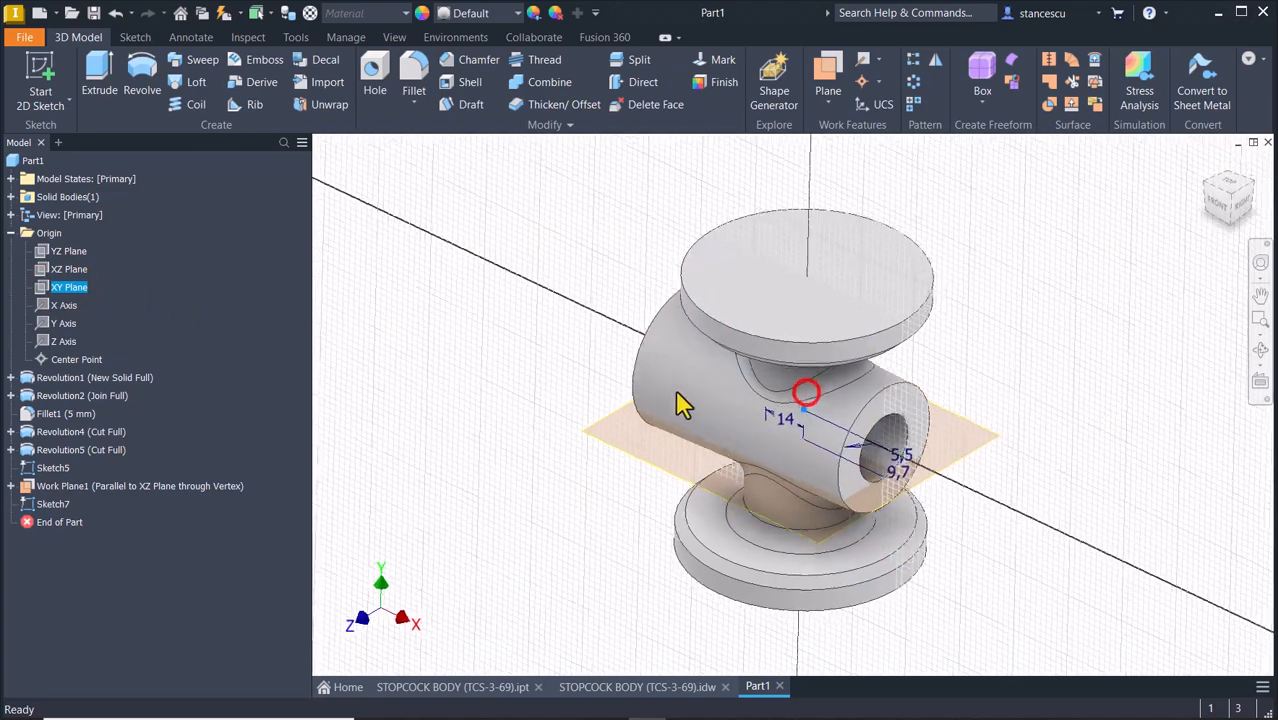
key("F7")
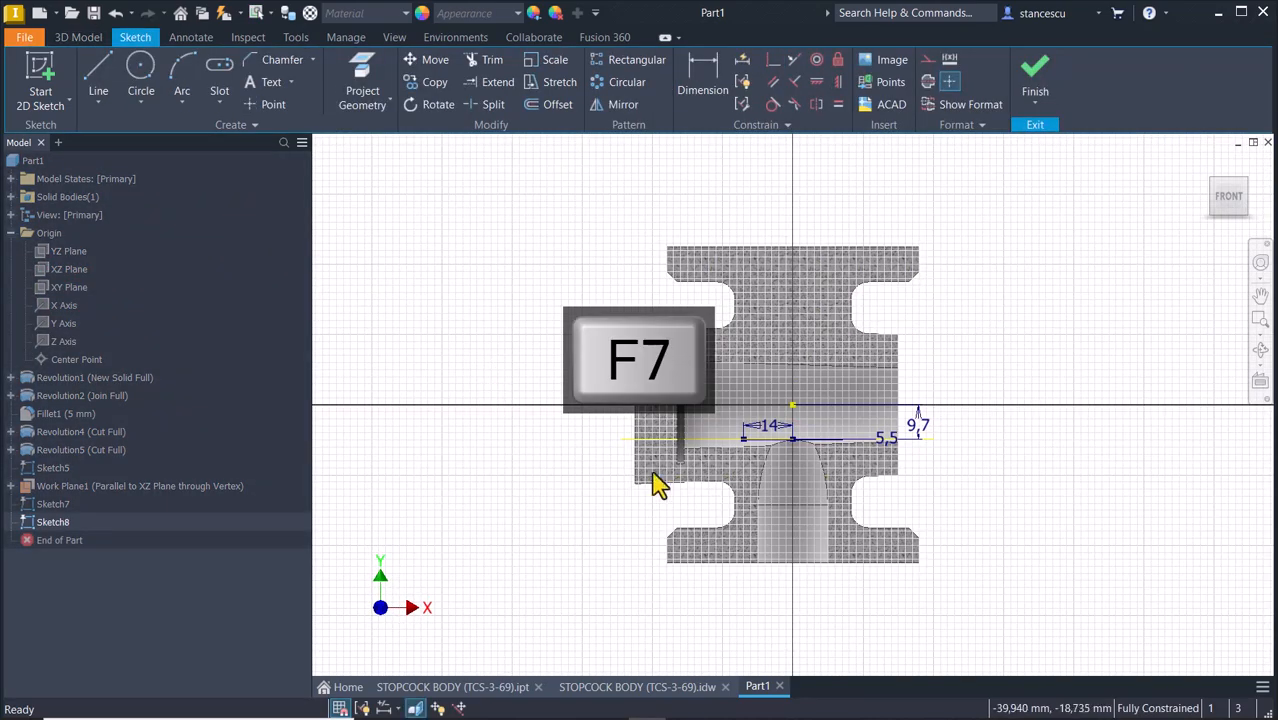
scroll(830, 500, "up", 3)
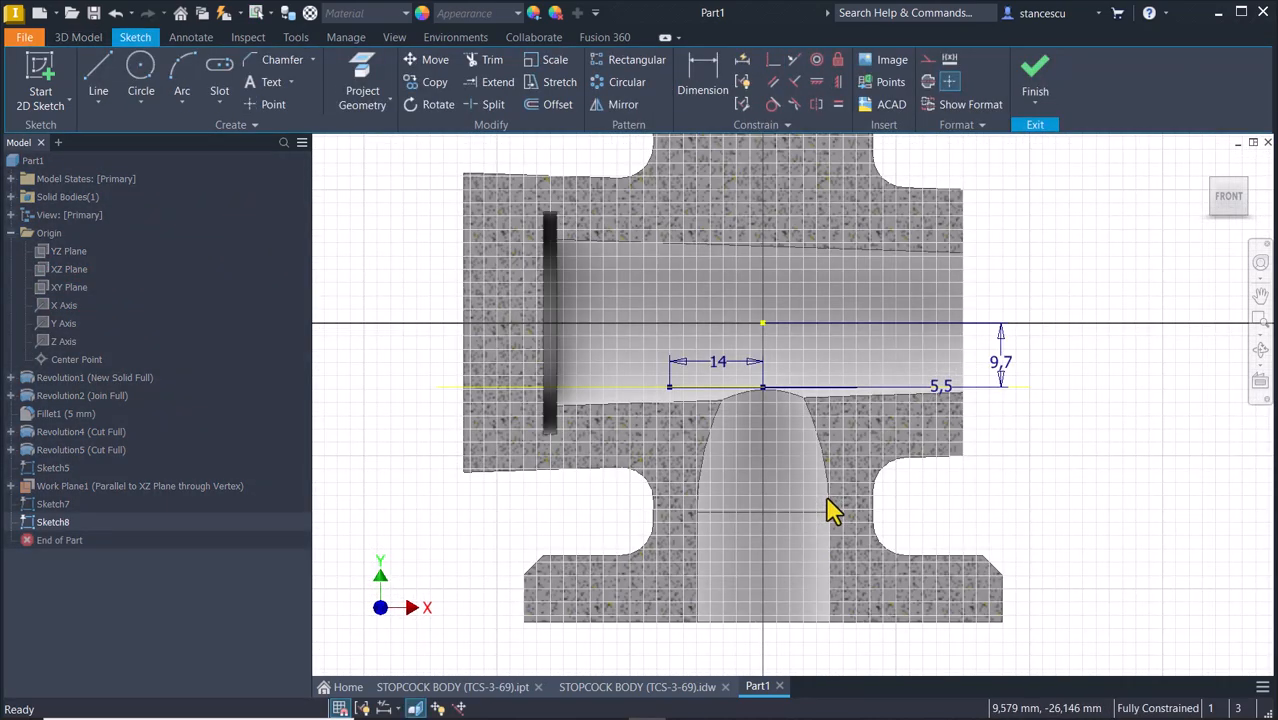
- Project the circular edge where the lower hole starts to taper into the XY-plane sketch, and finish the sketch
left_click(359, 75)
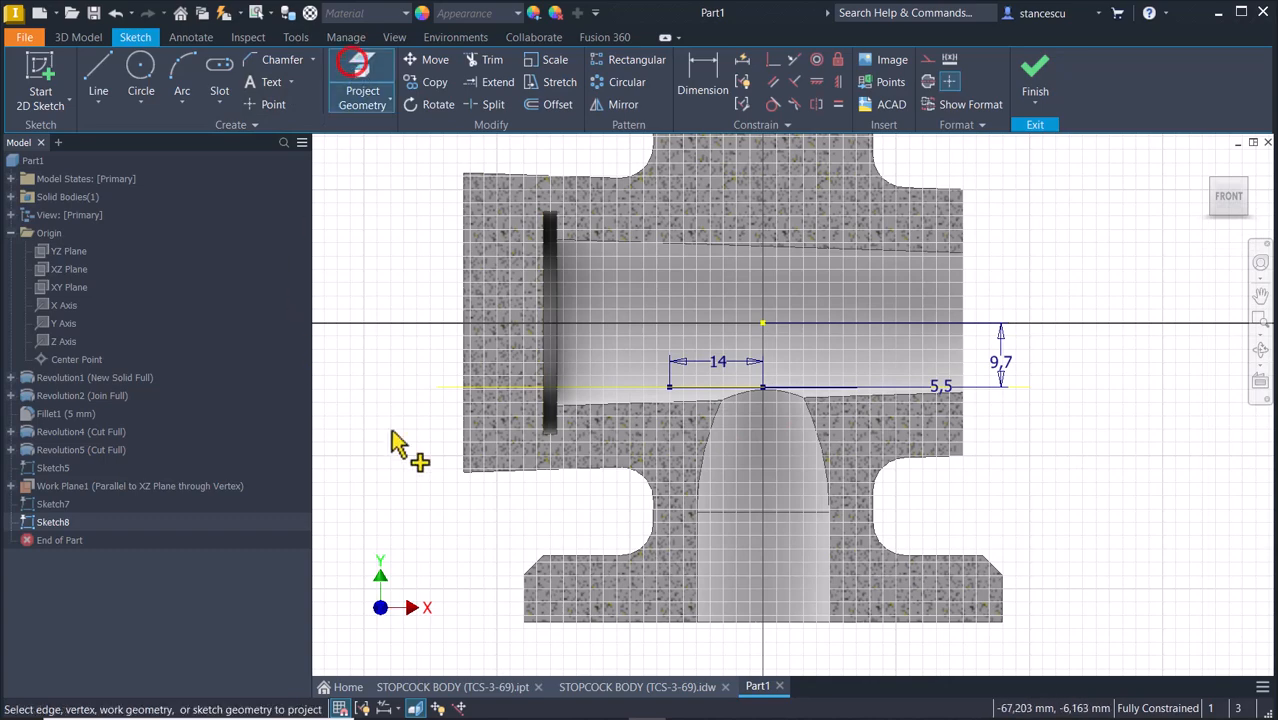
left_click(737, 512)
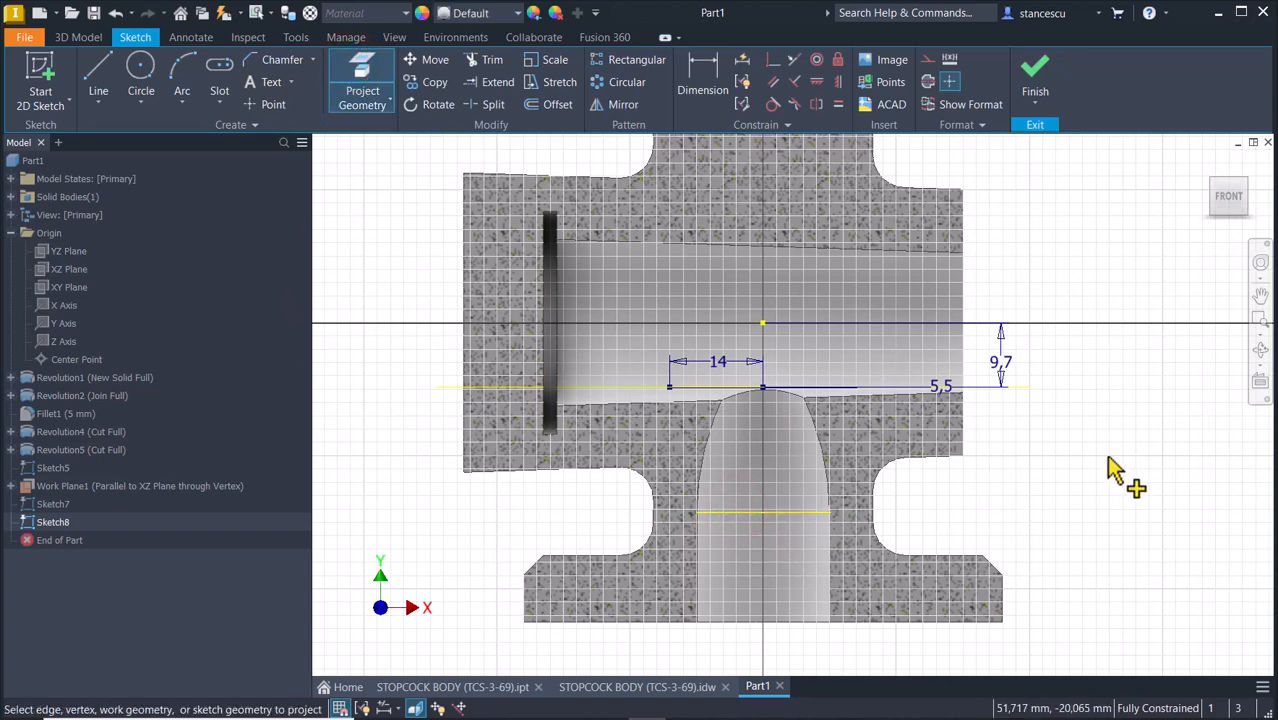
key("F6")
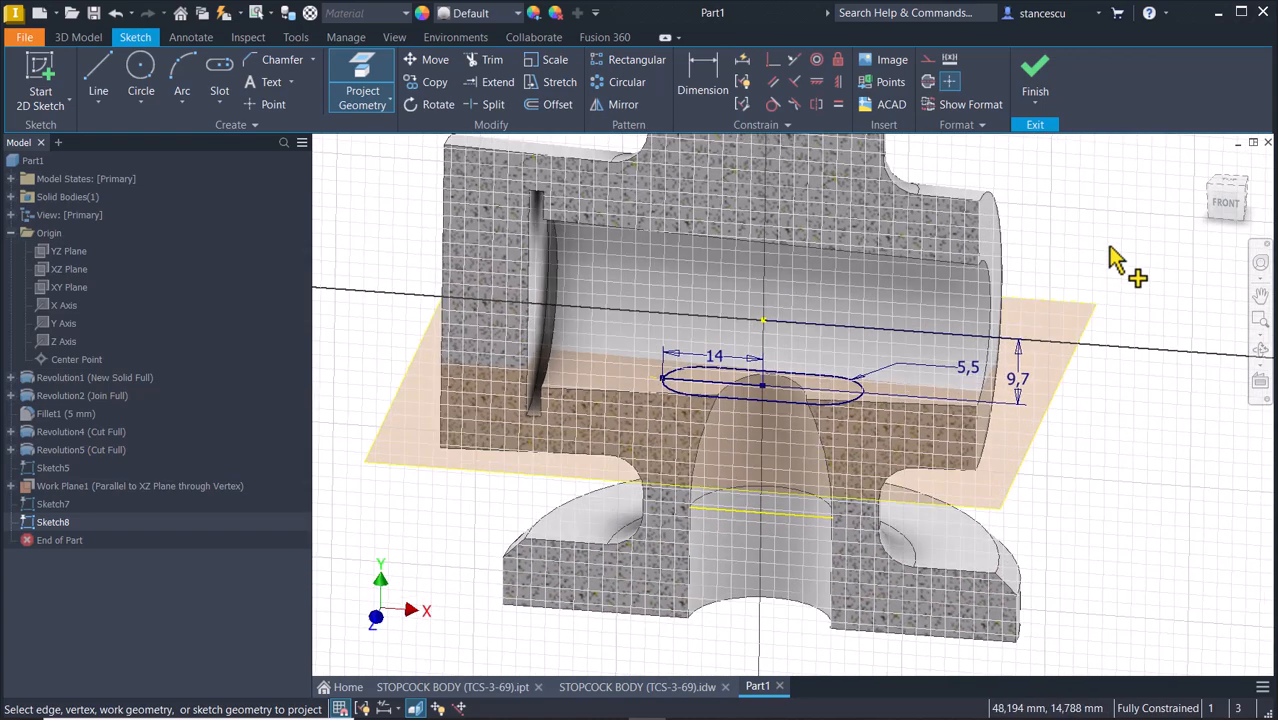
left_click(1036, 72)
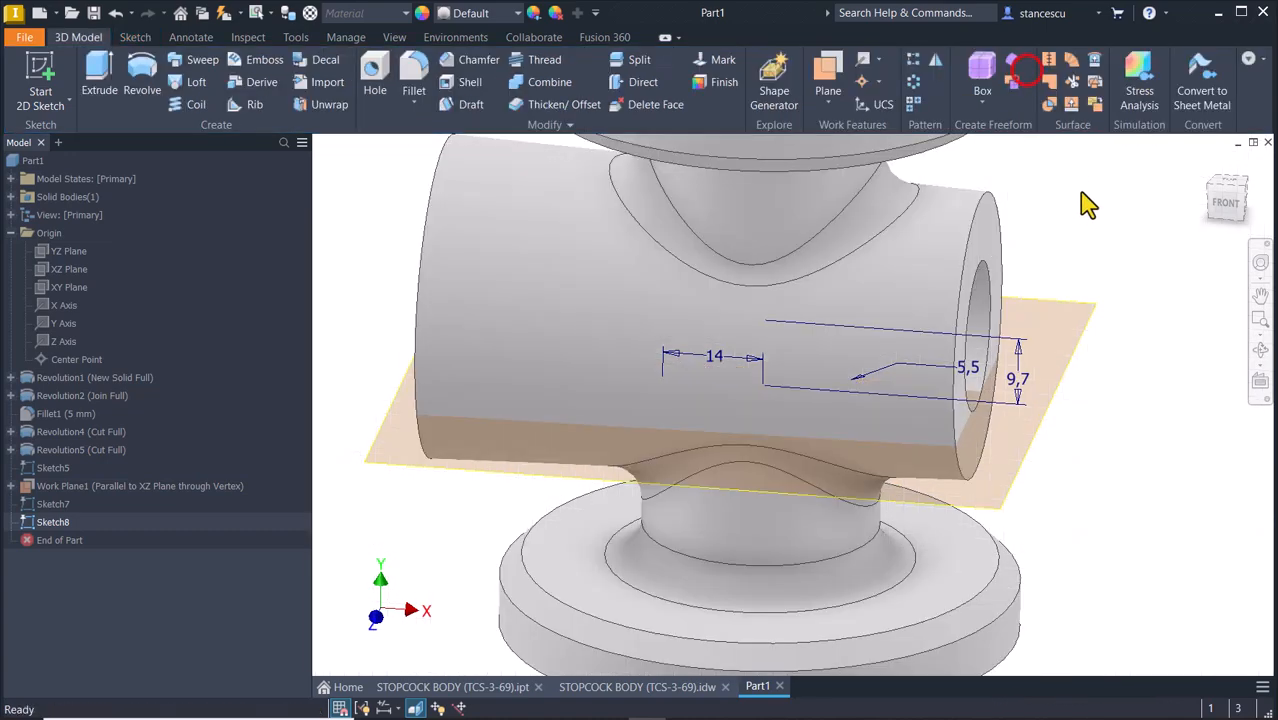
key("F6")
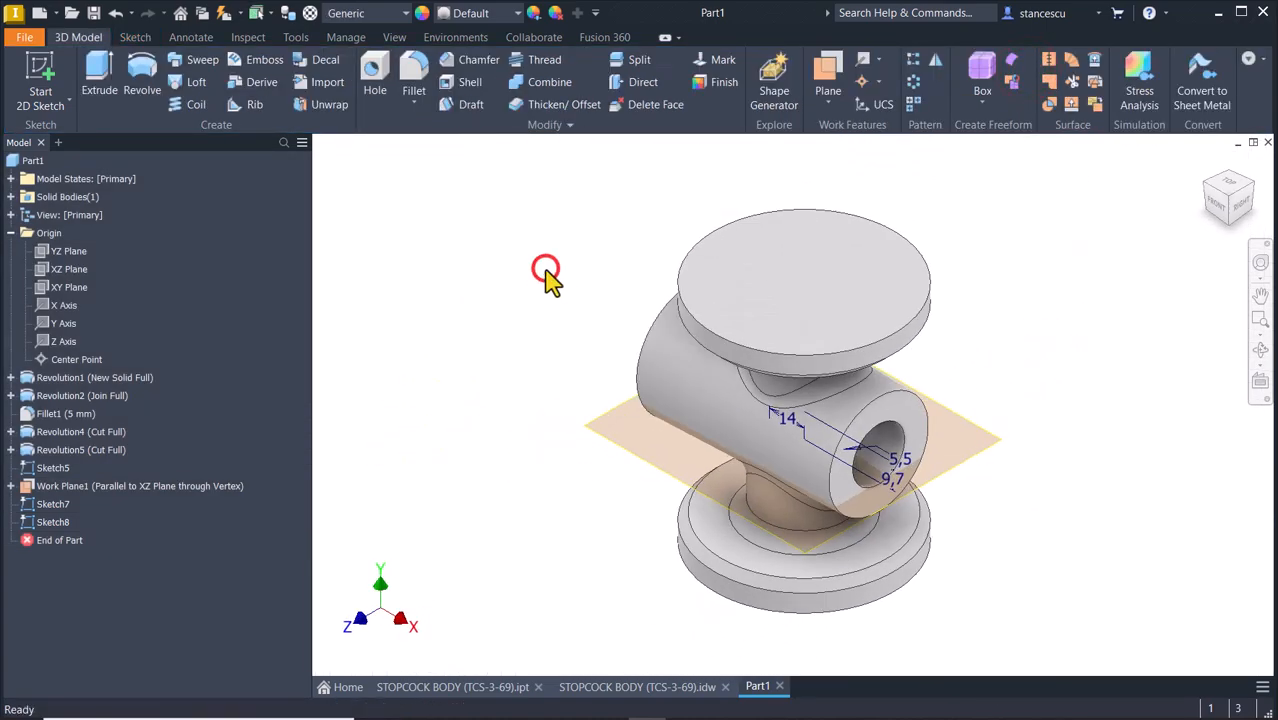
- Create a work plane parallel to Work Plane1 through the endpoint of the line projected inside the lower hole
left_click(827, 62)
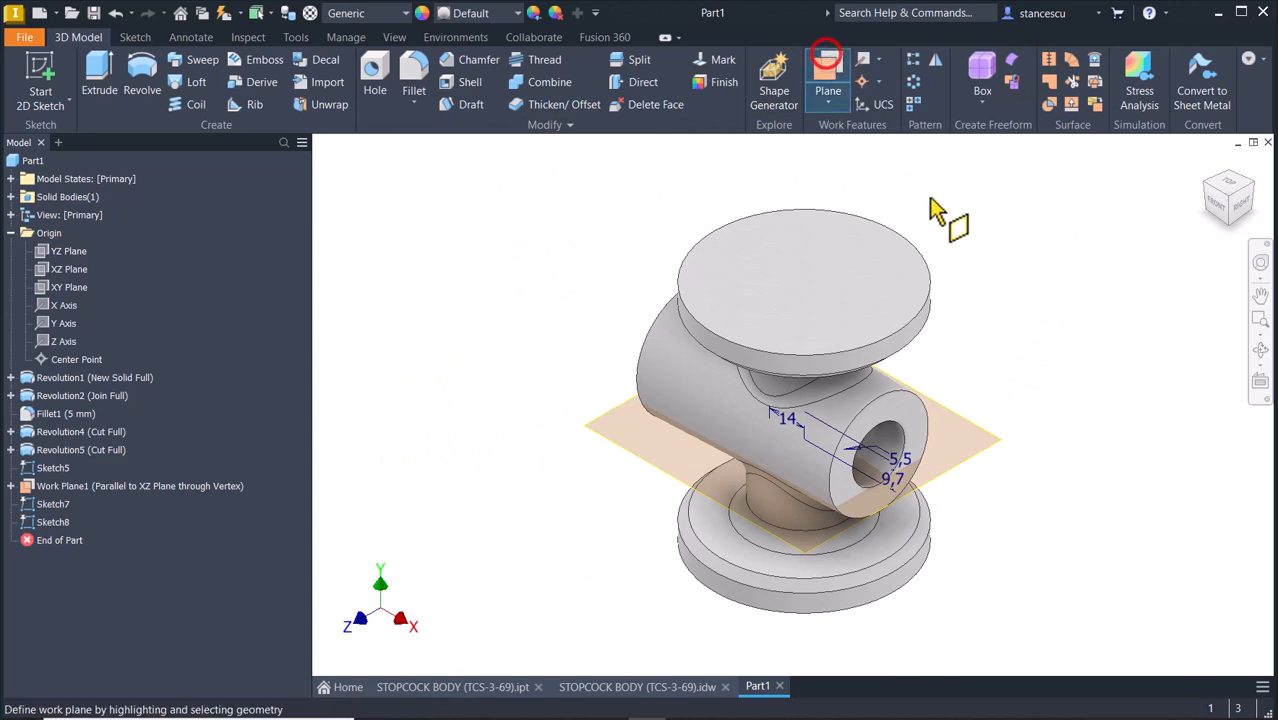
left_click(975, 468)
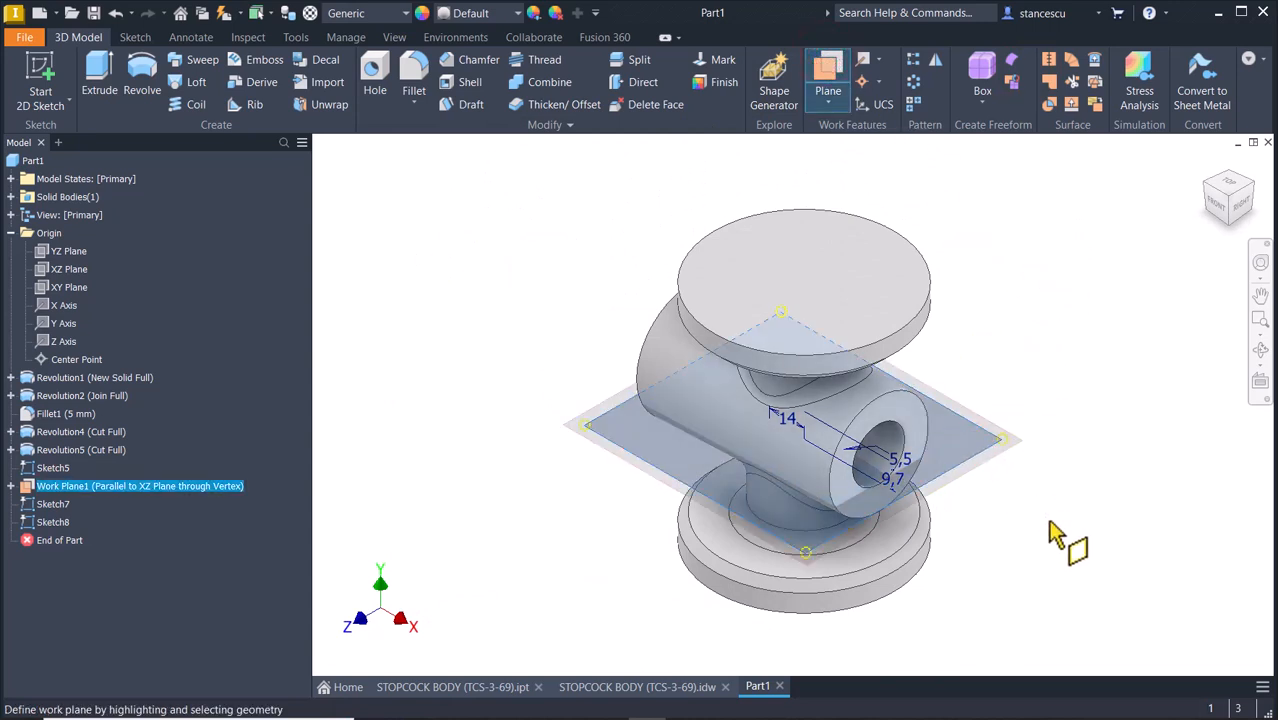
middle_click_drag(1050, 522, 789, 593, "shift")
scroll(795, 603, "down", 5)
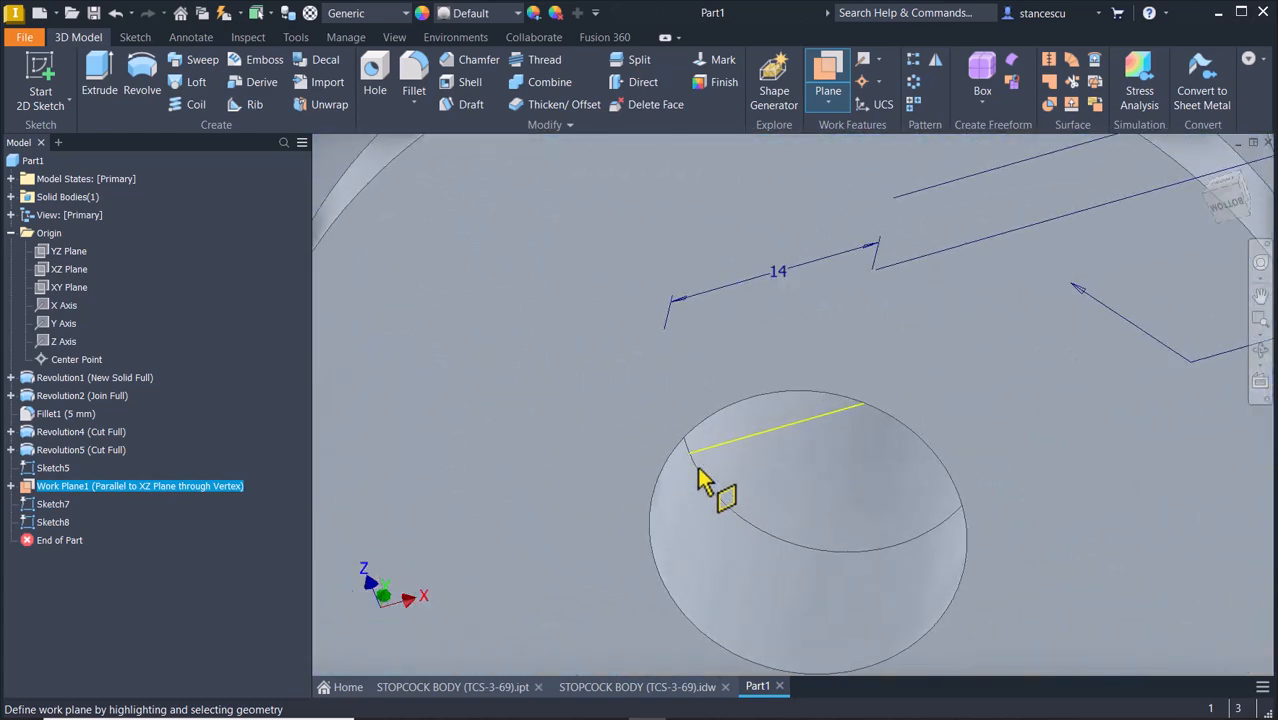
left_click(689, 455)
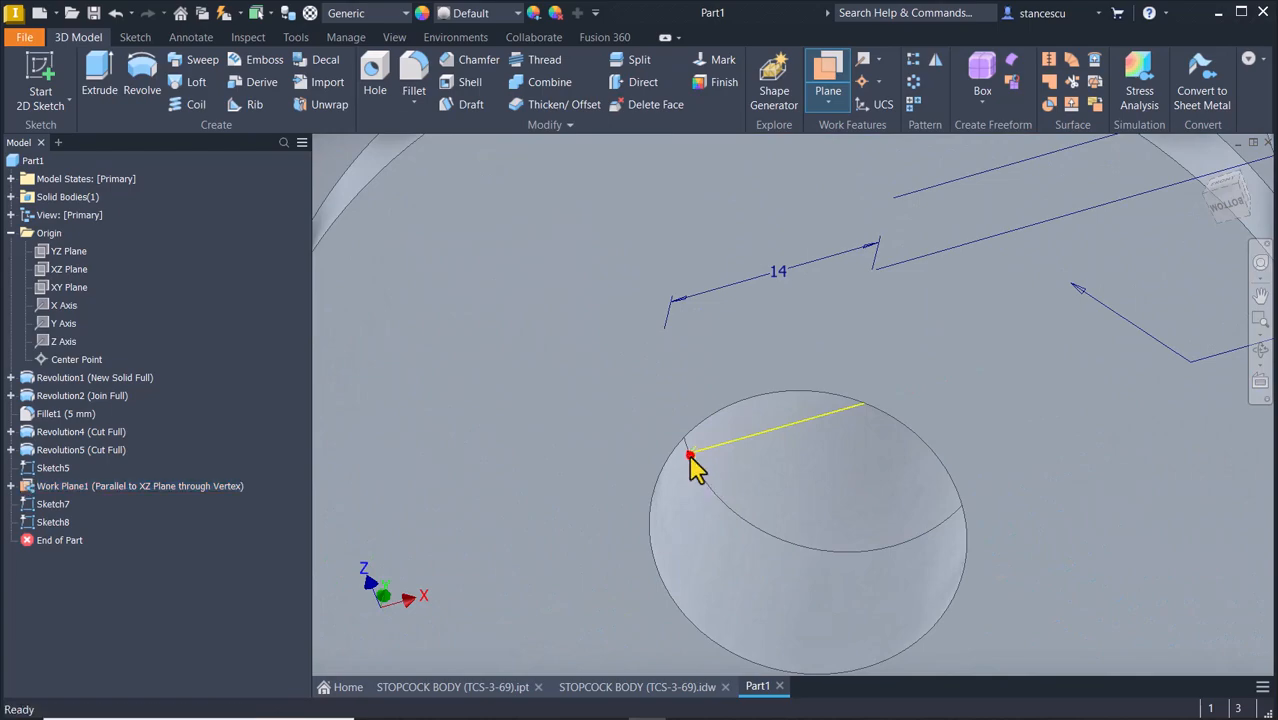
scroll(730, 567, "up", 5)
scroll(1041, 585, "up", 5)
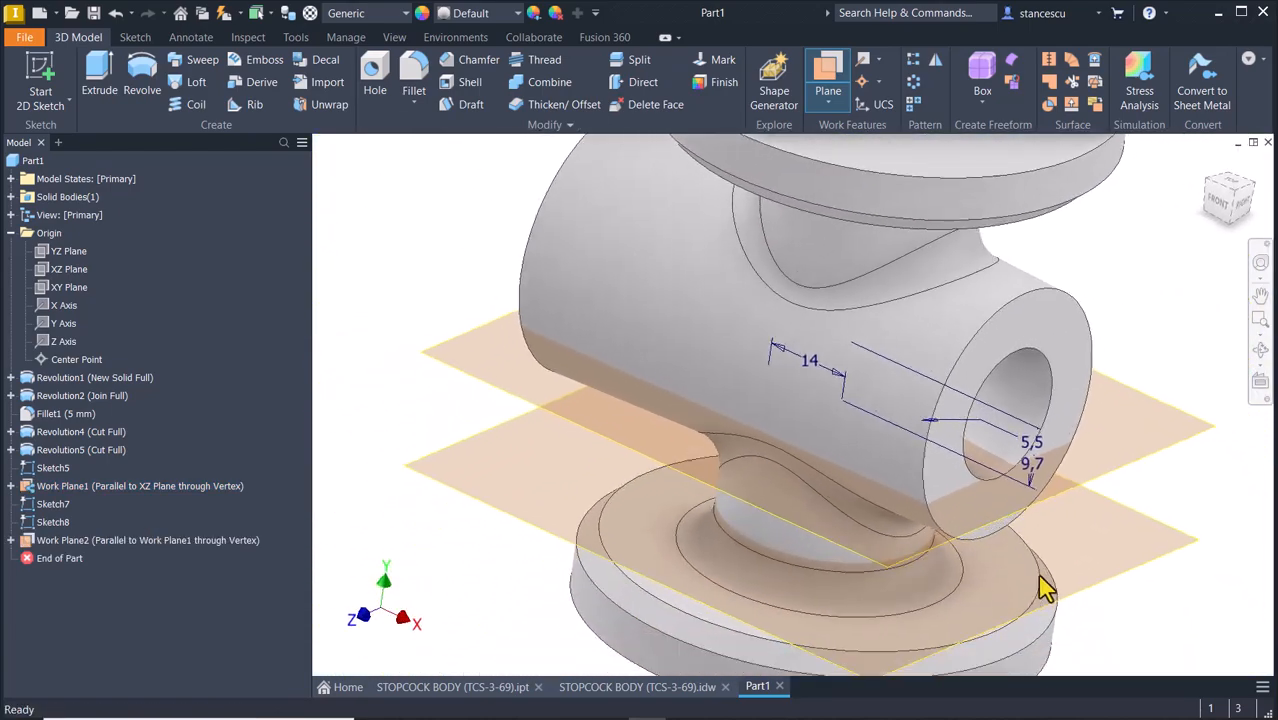
middle_click_drag(496, 390, 419, 394, "shift")
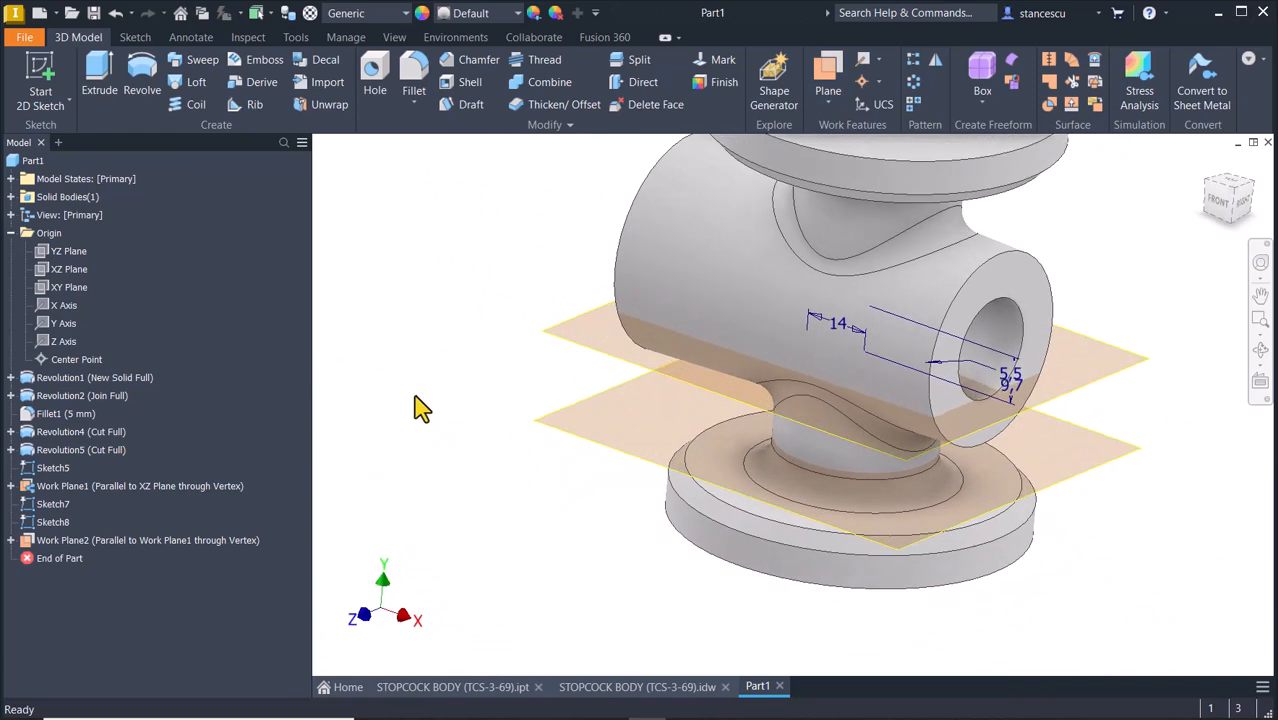
- Create a sketch on Work Plane2 with sliced graphics, project the round hole's circular edge into it, and finish the sketch
key("F6")
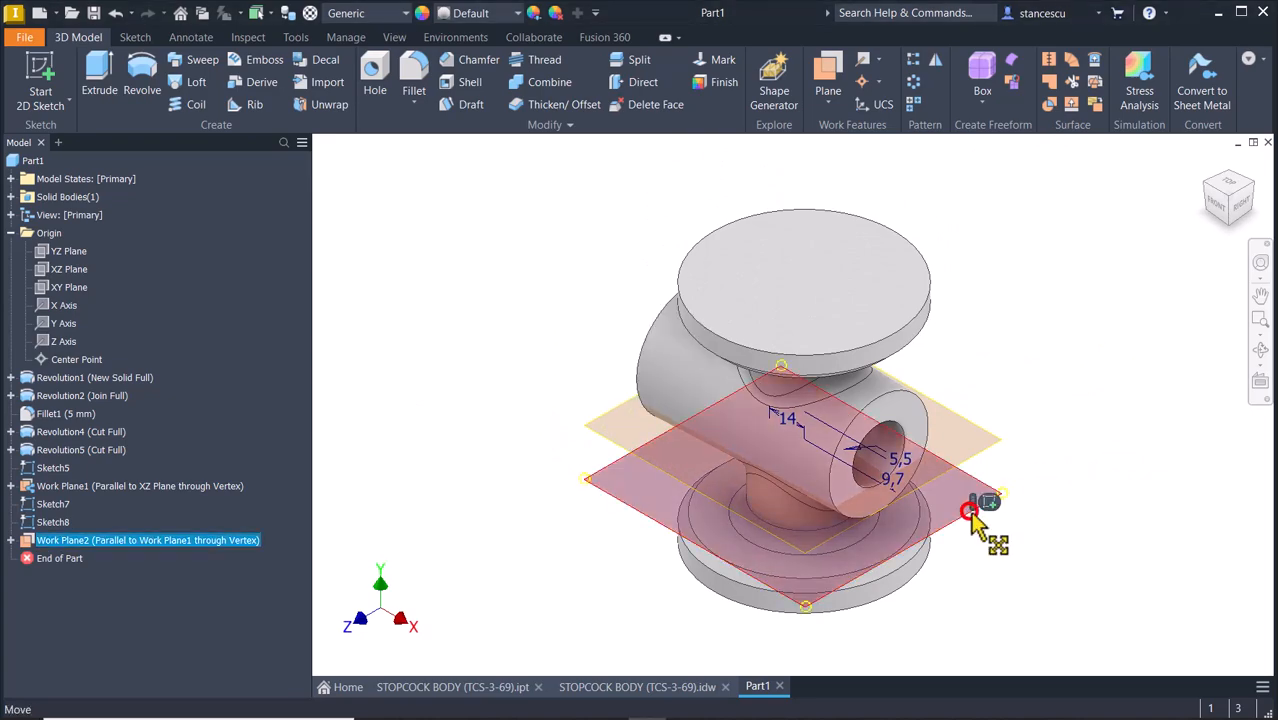
left_click(984, 508)
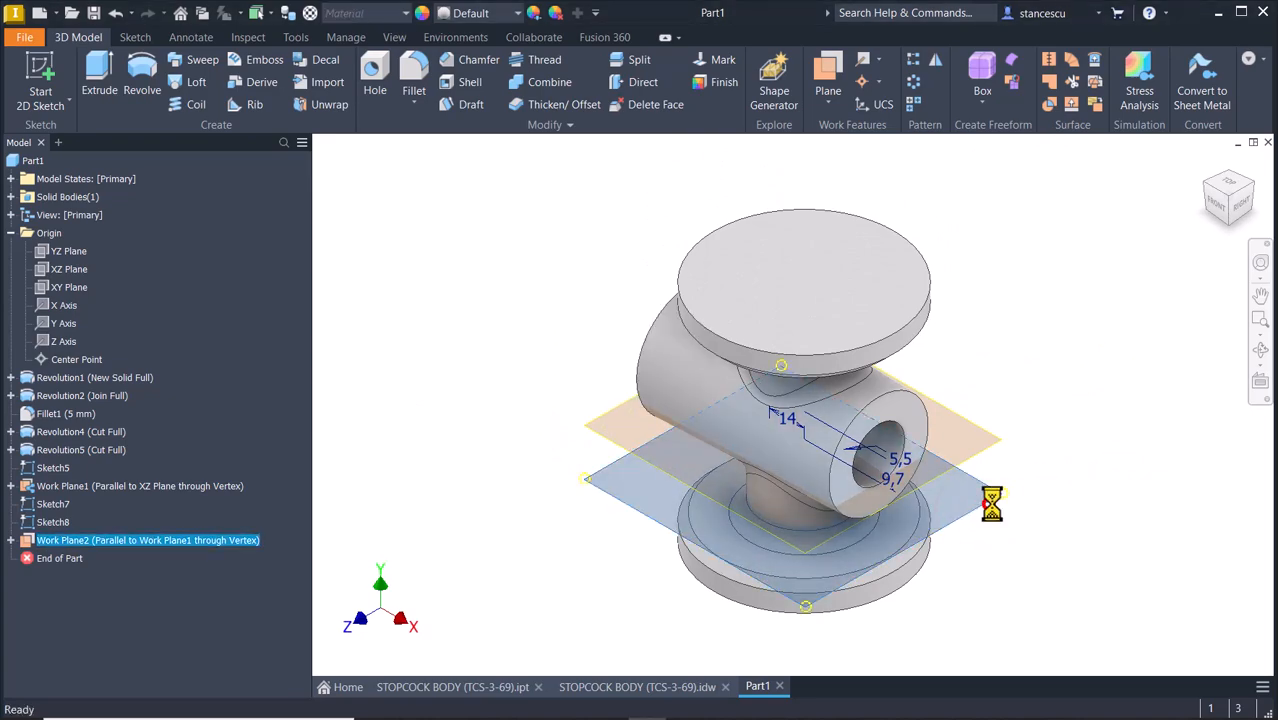
key("F7")
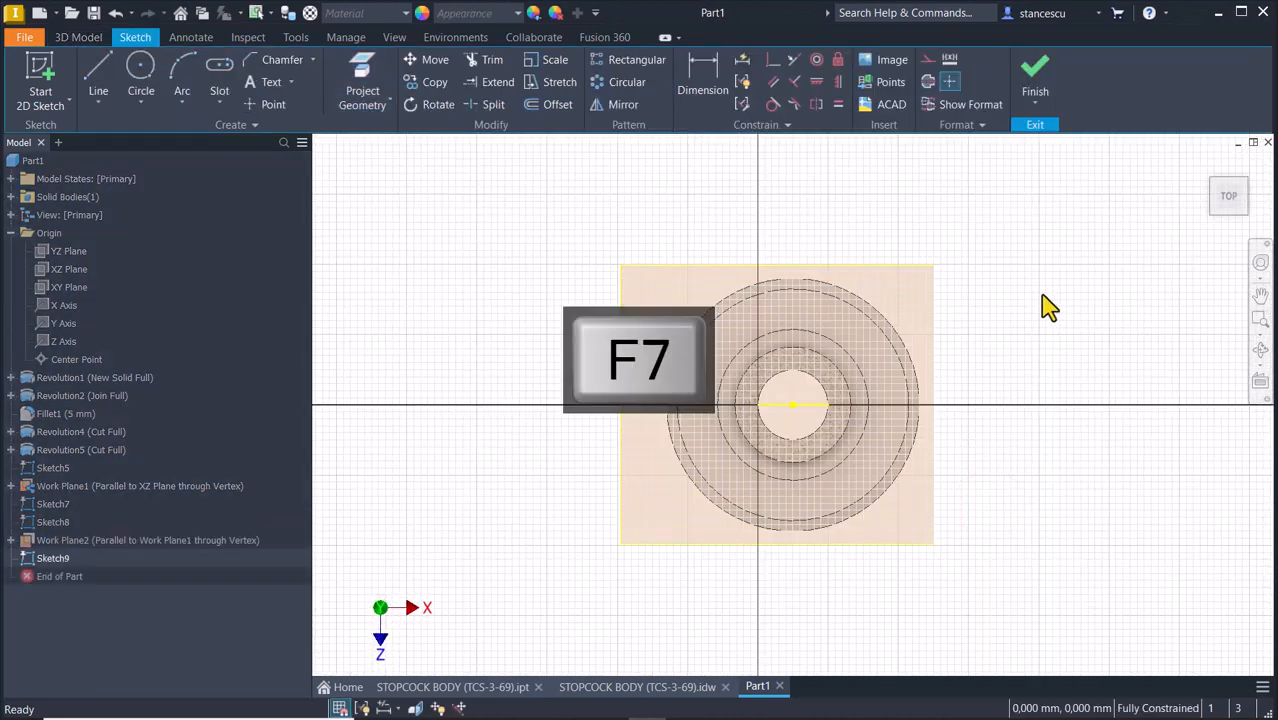
scroll(790, 404, "up", 3)
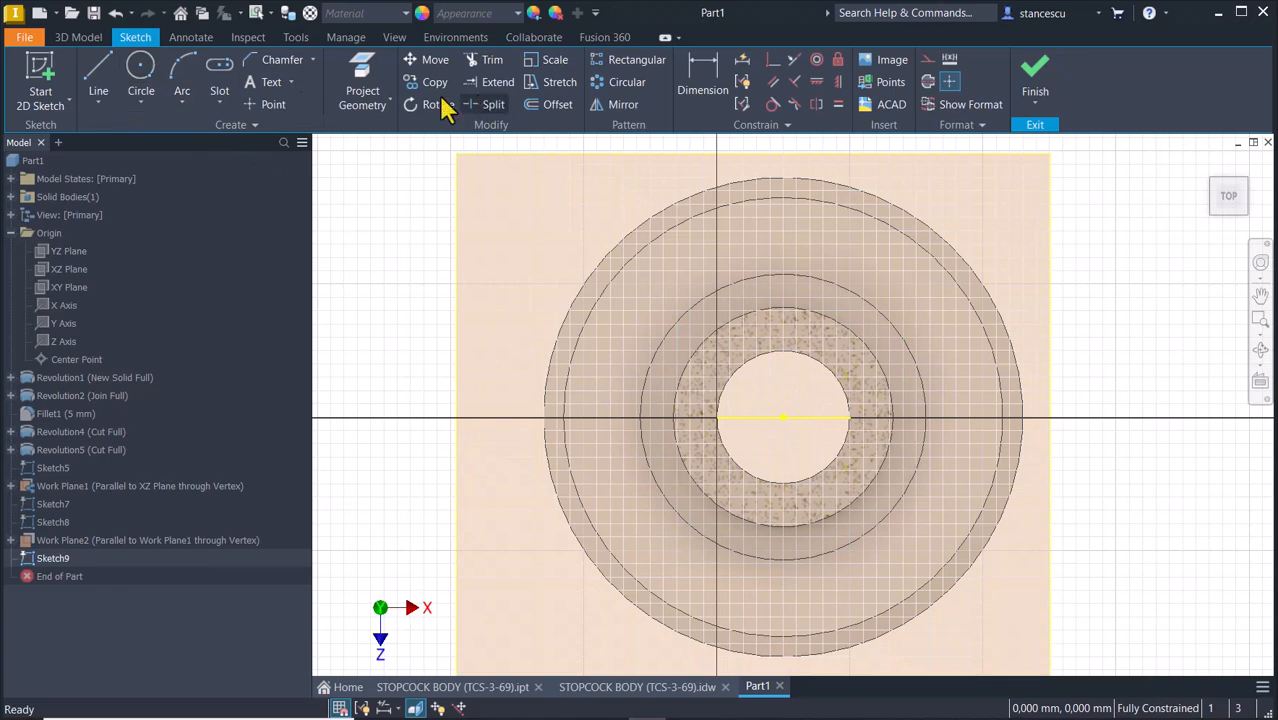
left_click(363, 80)
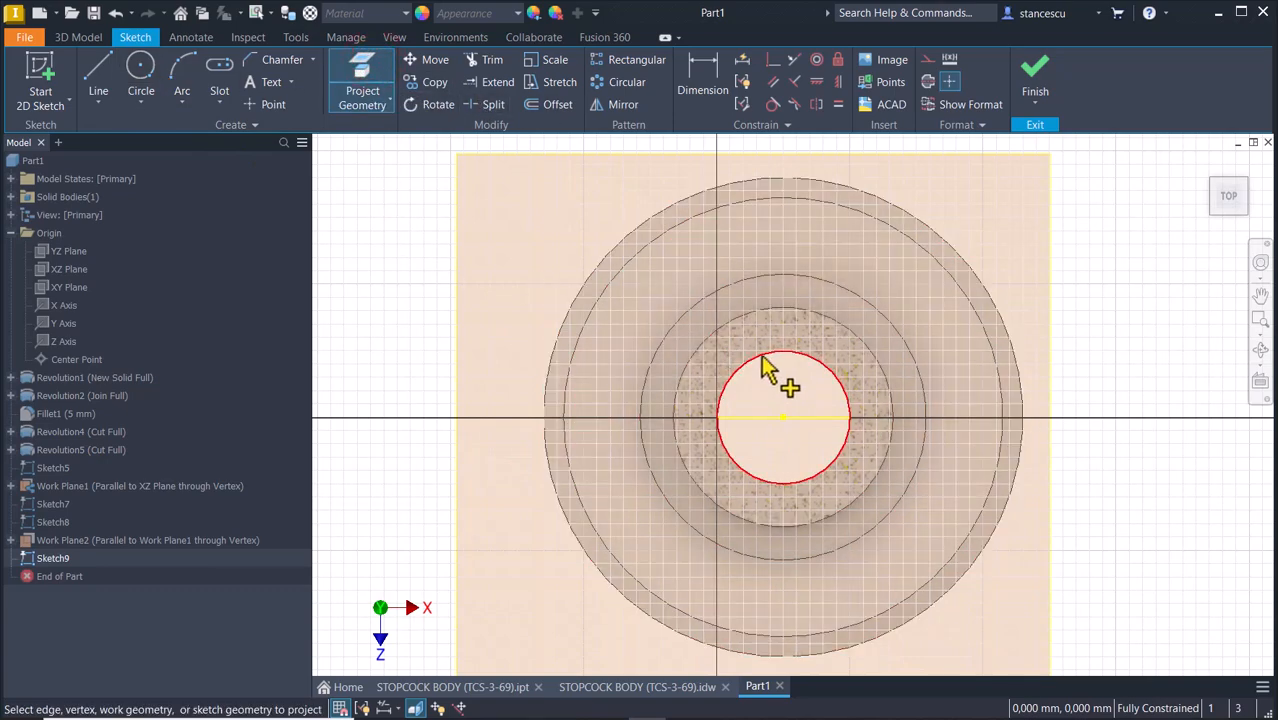
left_click(760, 357)
left_click(1035, 72)
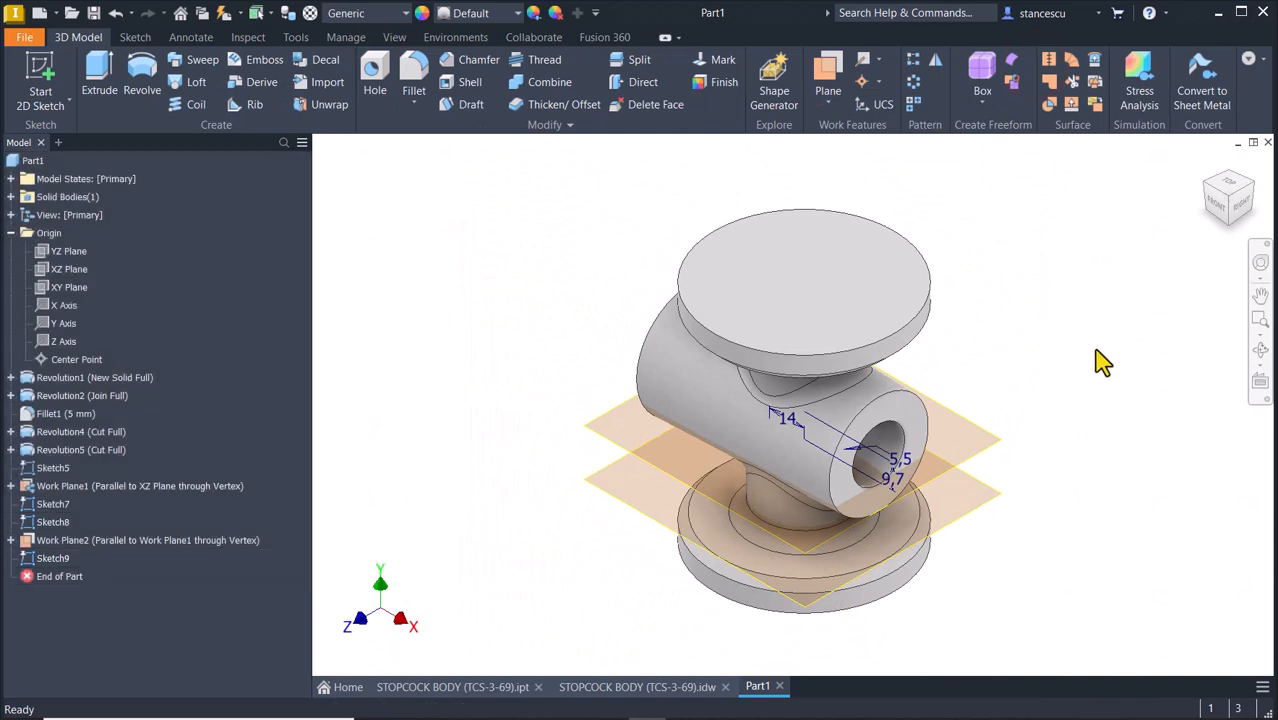
- Turn off the visibility of Work Plane1 and Work Plane2
left_click_drag(1030, 377, 976, 536)
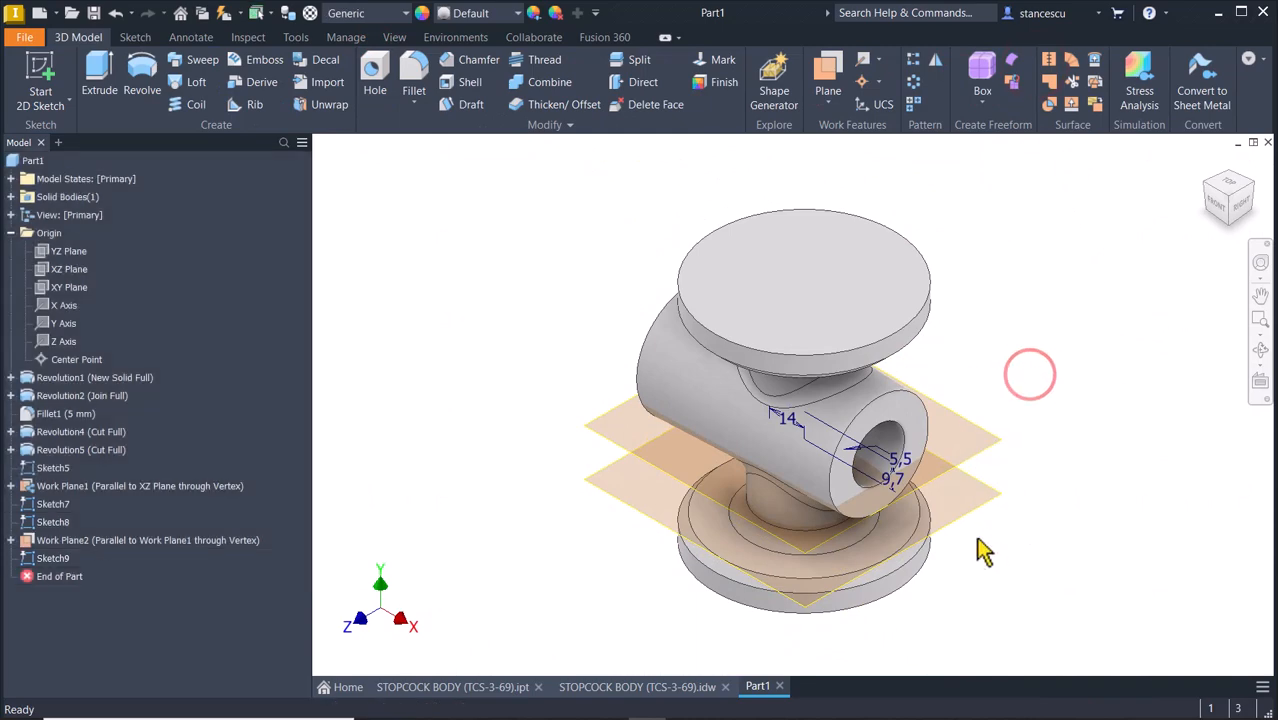
right_click(993, 447)
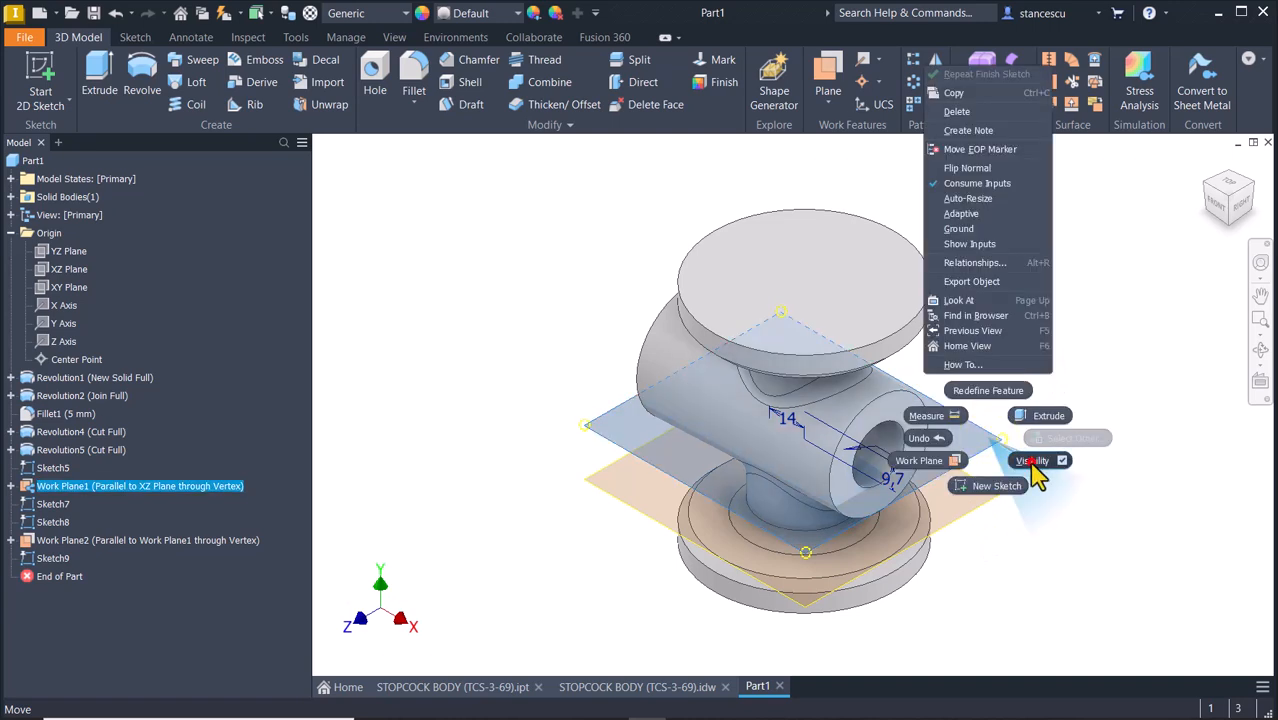
left_click(1032, 462)
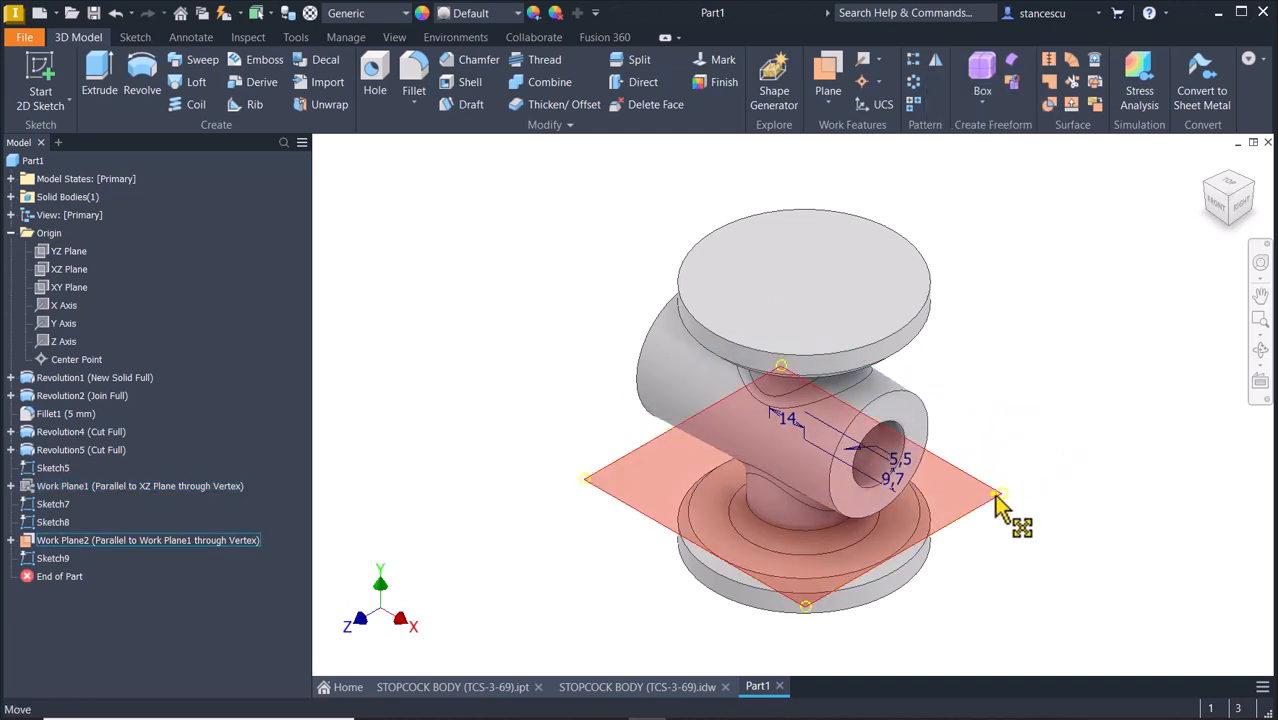
right_click(1002, 502)
left_click(1040, 516)
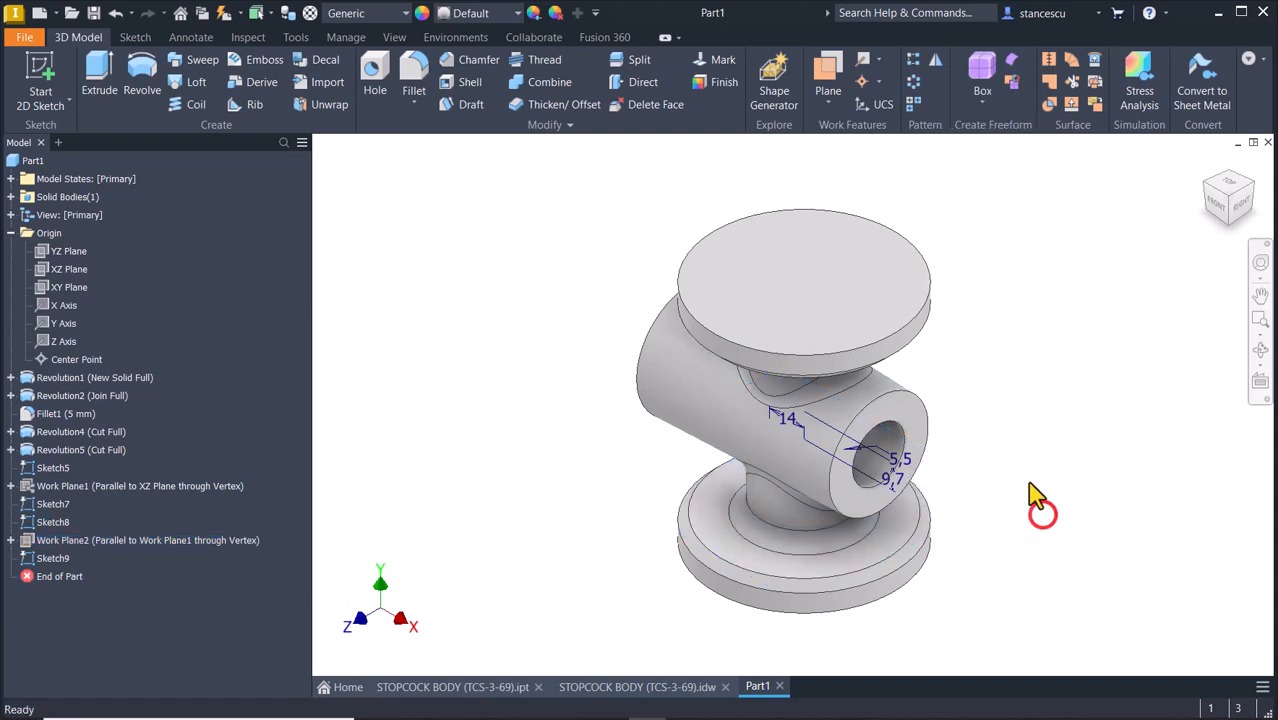
- Hide Sketch8, which holds the line projected inside the lower hole, and restore the home view
scroll(845, 495, "up", 5)
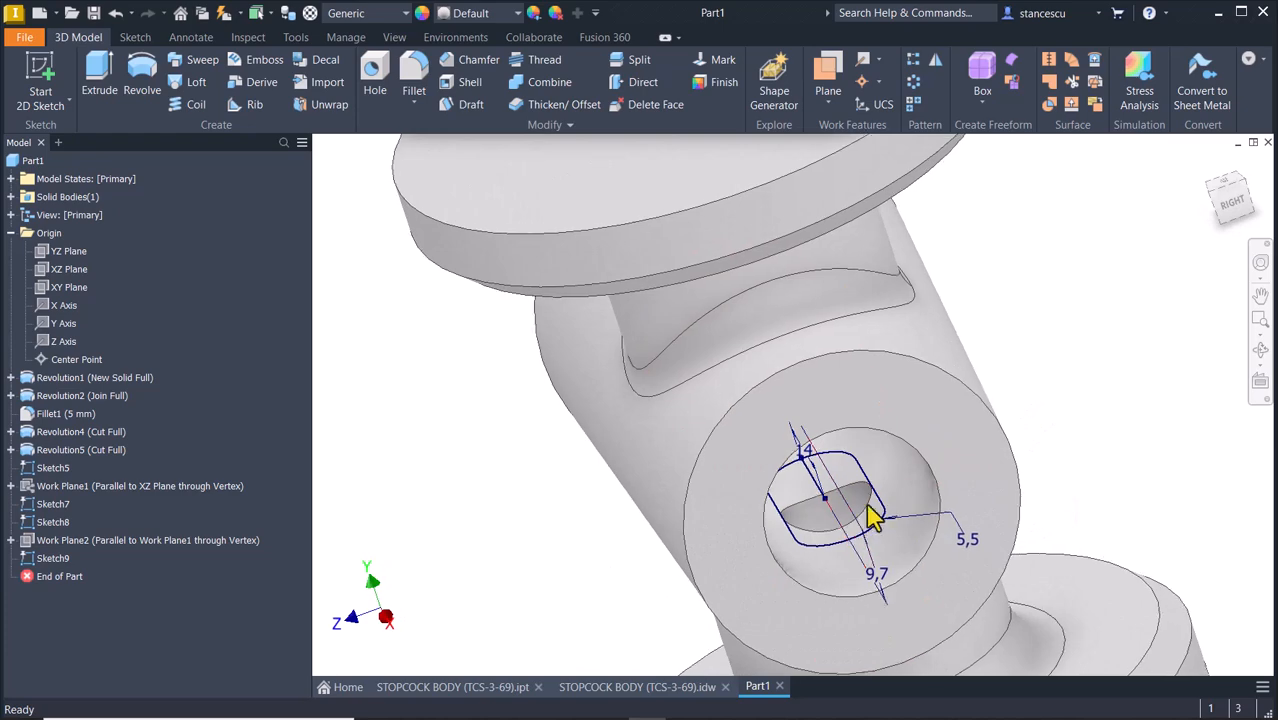
mouse_move(870, 516)
middle_mouse_down("shift")
mouse_move(950, 462)
mouse_move(893, 531)
mouse_move(895, 515)
middle_mouse_up("shift")
left_click(895, 517)
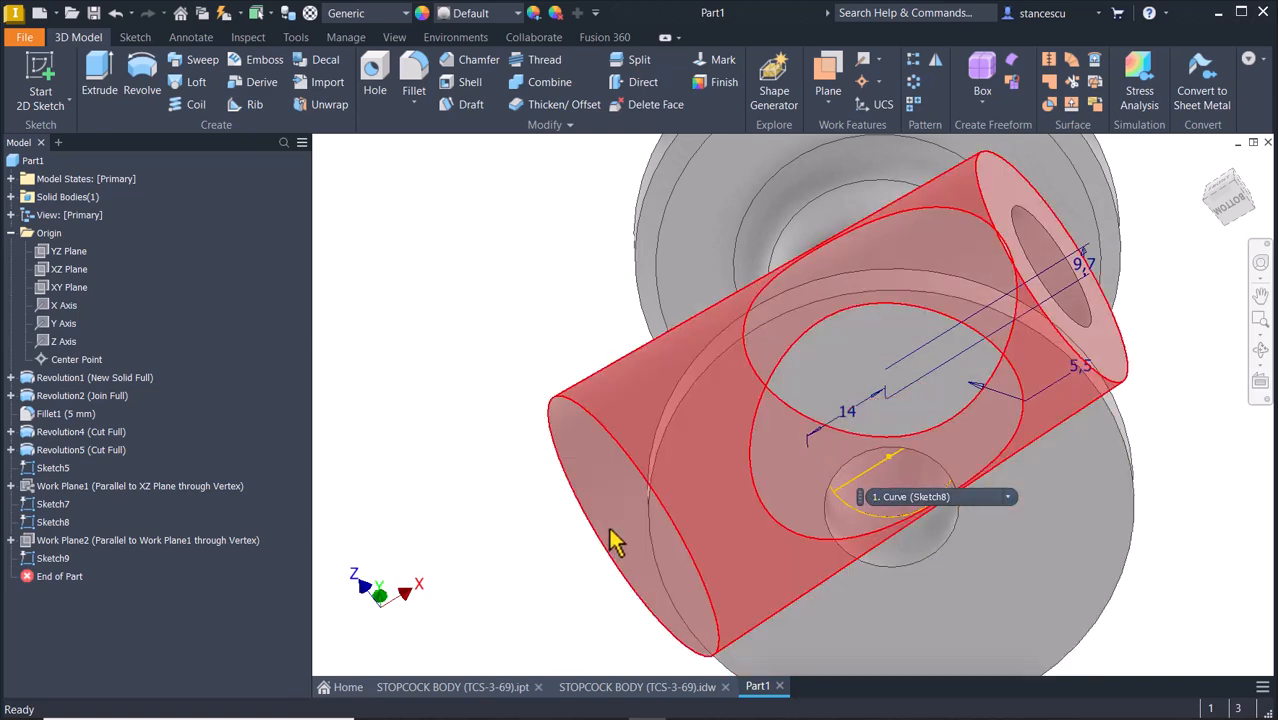
right_click(53, 523)
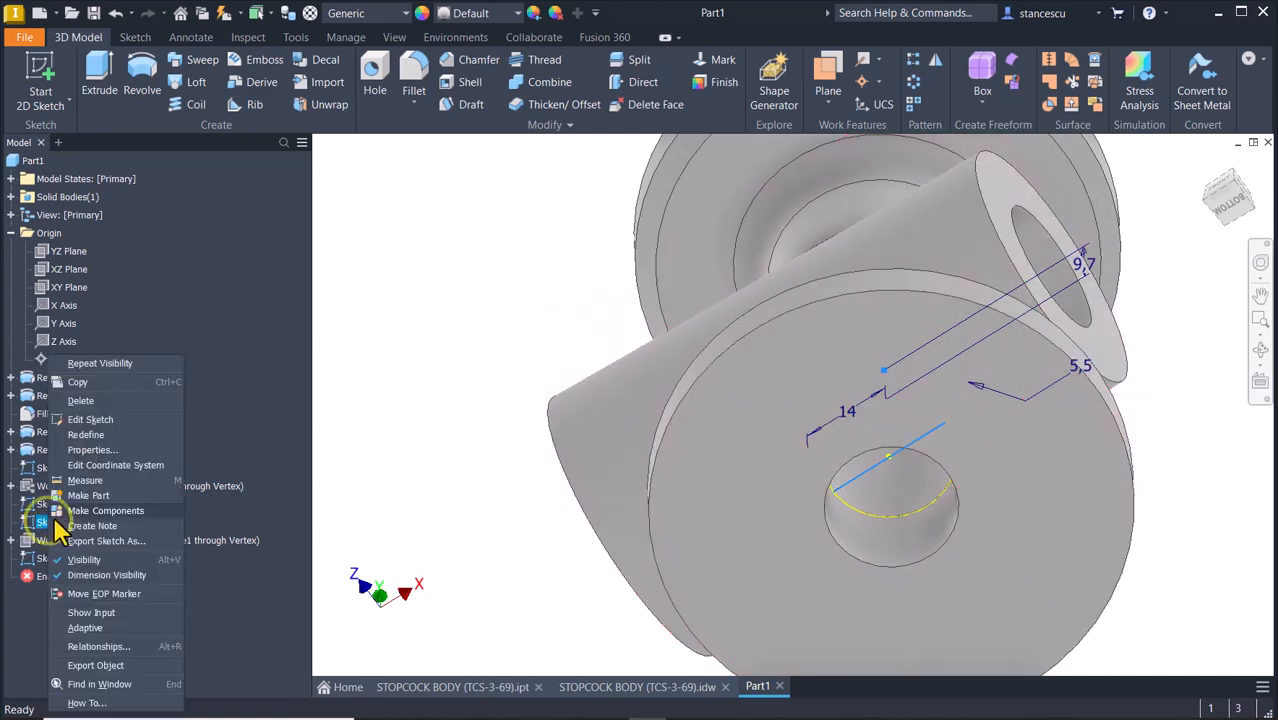
left_click(85, 561)
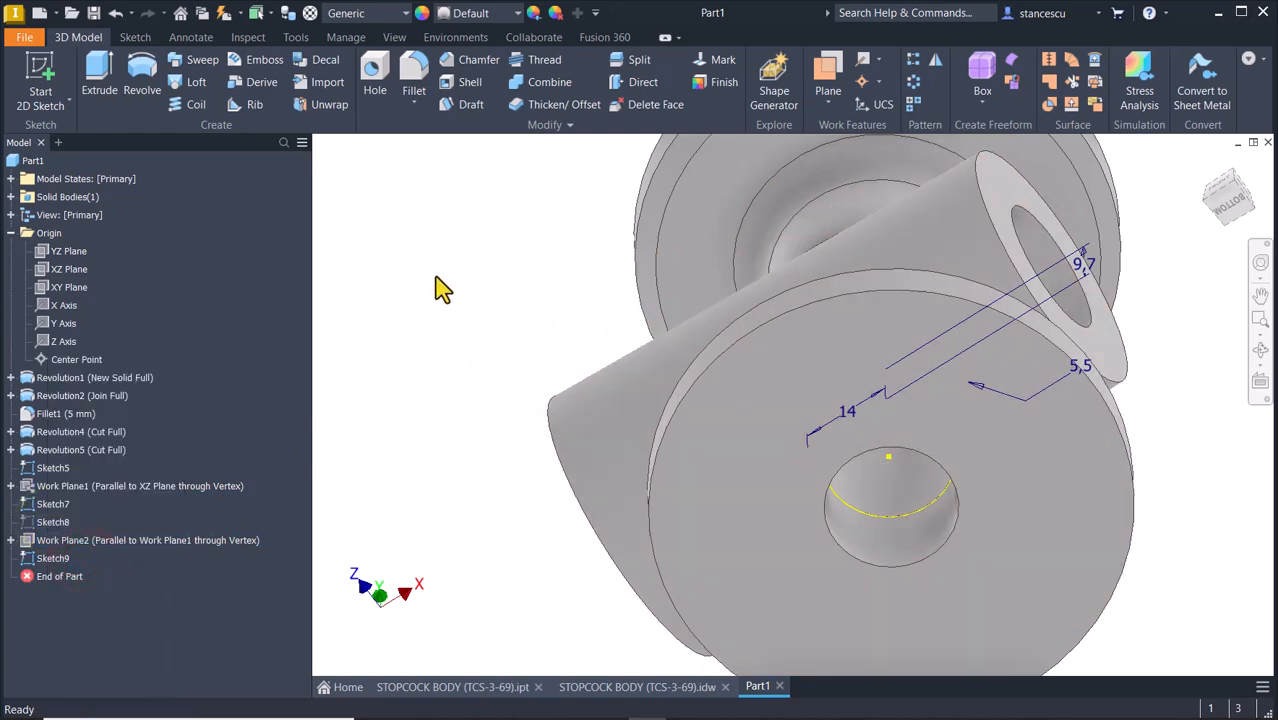
key("F6")
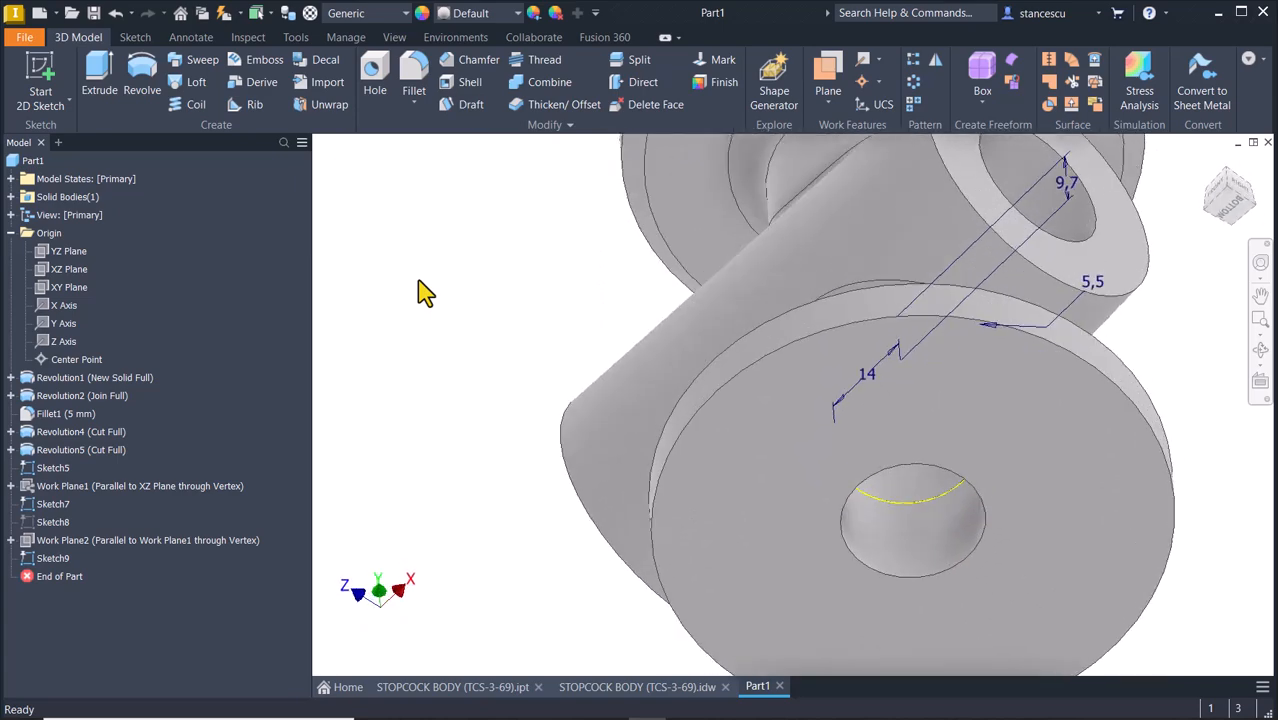
key("F6")
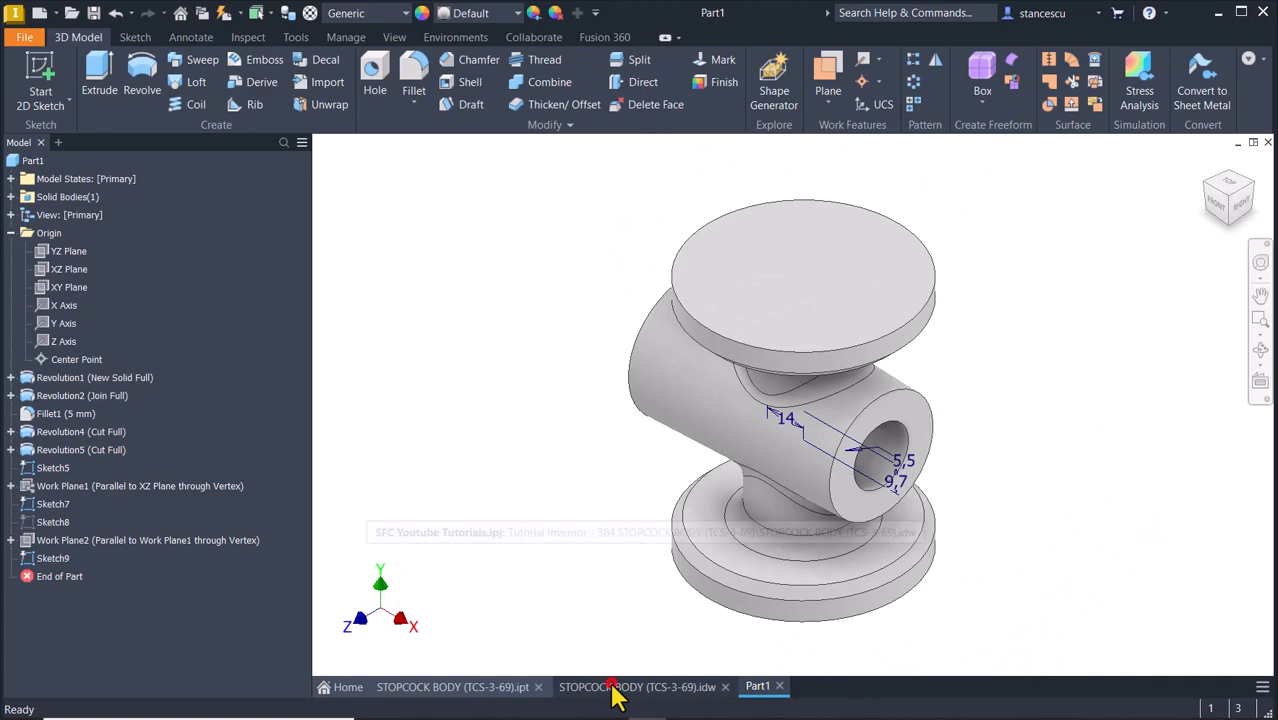
- Switch to the STOPCOCK BODY drawing and examine the shape of the tapered lower passage in both section views
left_click(612, 690)
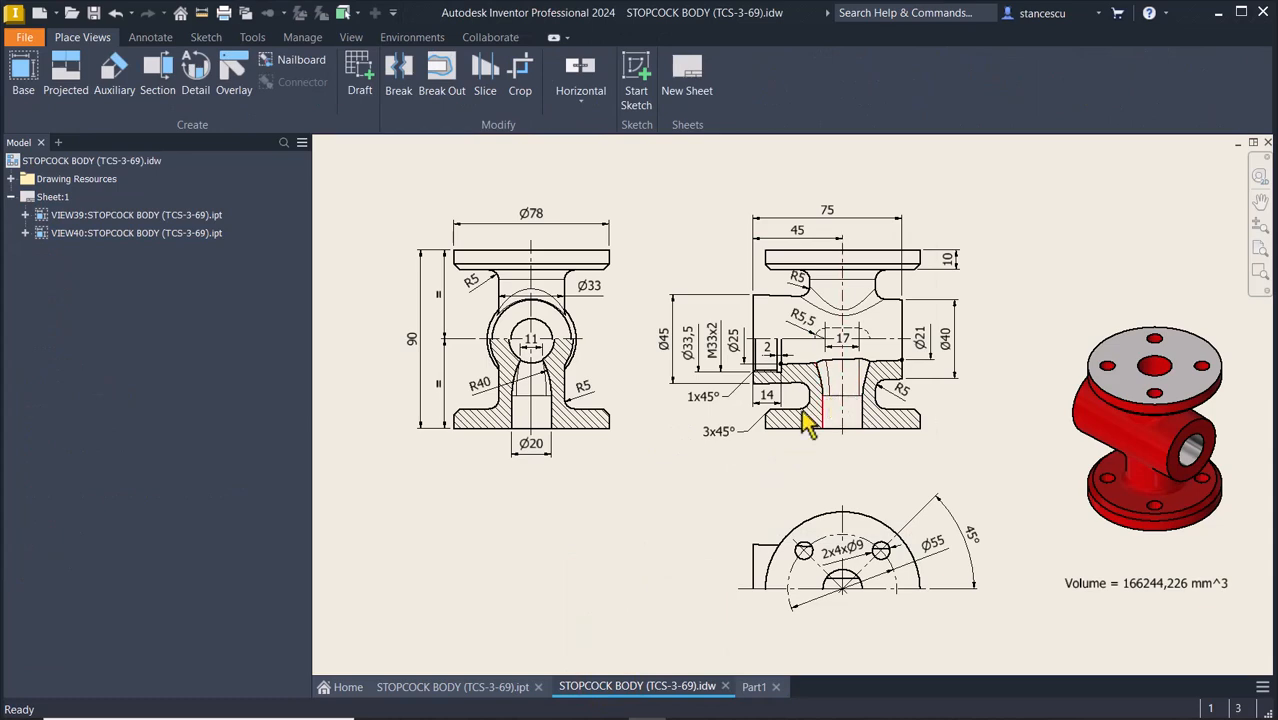
scroll(850, 404, "up", 5)
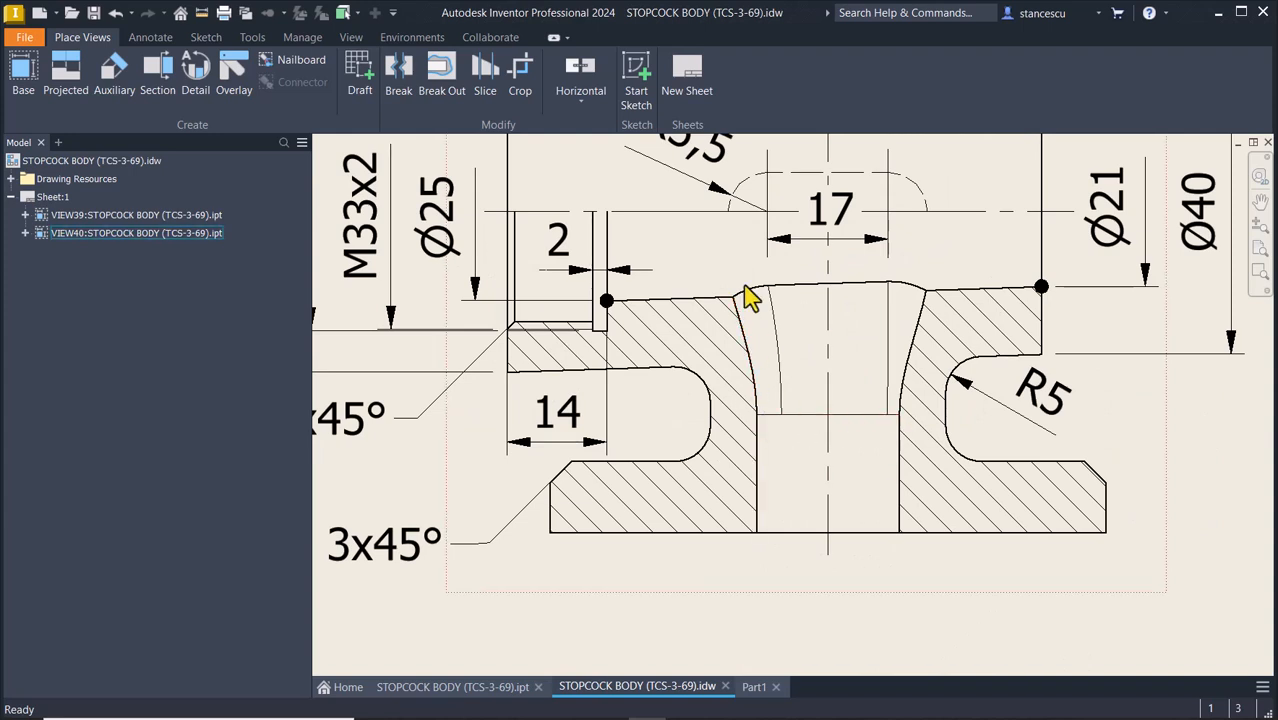
scroll(855, 309, "down", 2)
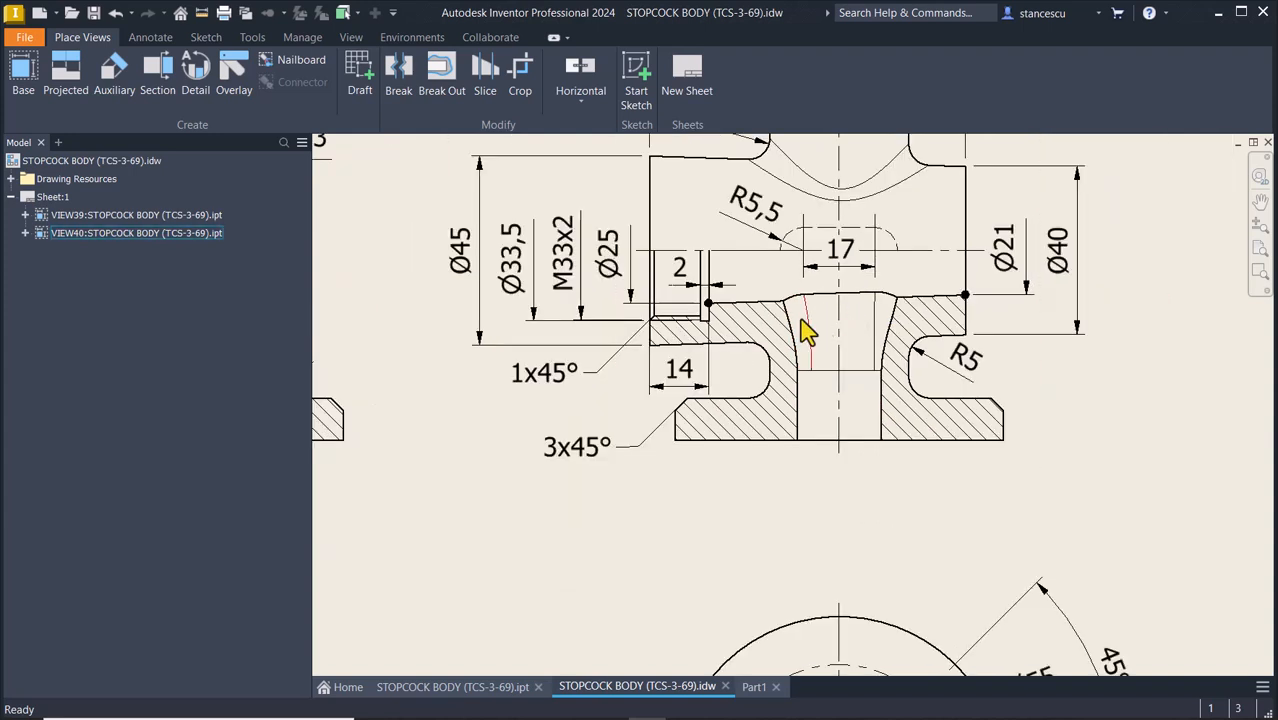
middle_click_drag(798, 334, 1010, 334)
middle_click_drag(733, 368, 773, 366)
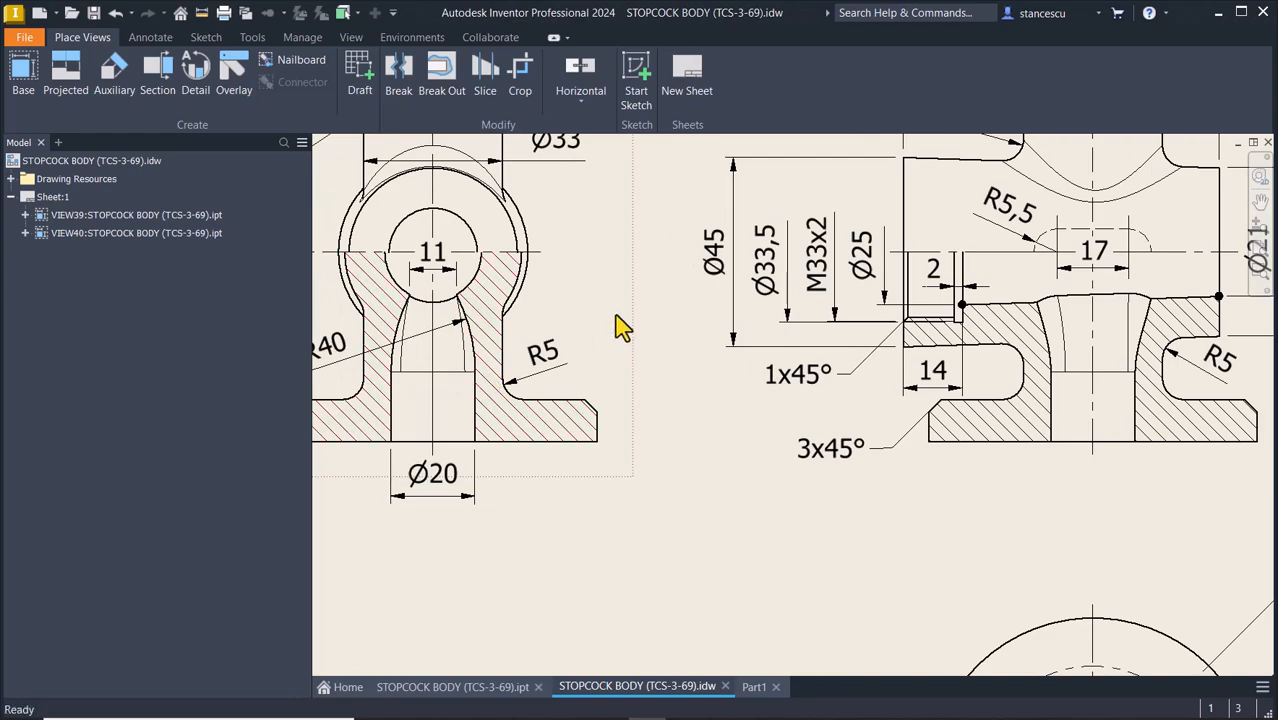
scroll(628, 312, "down", 4)
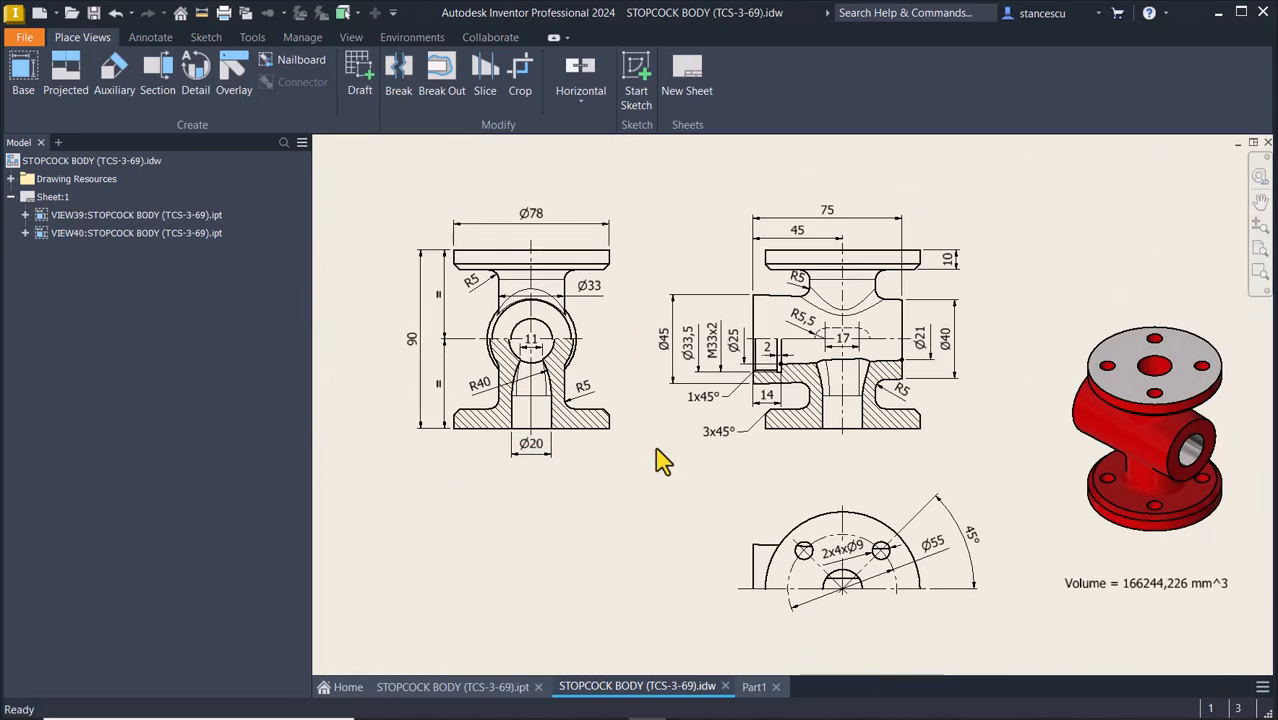
- Return to Part1 and start a Loft using Sketch7 and Sketch9 as its sections
left_click(752, 687)
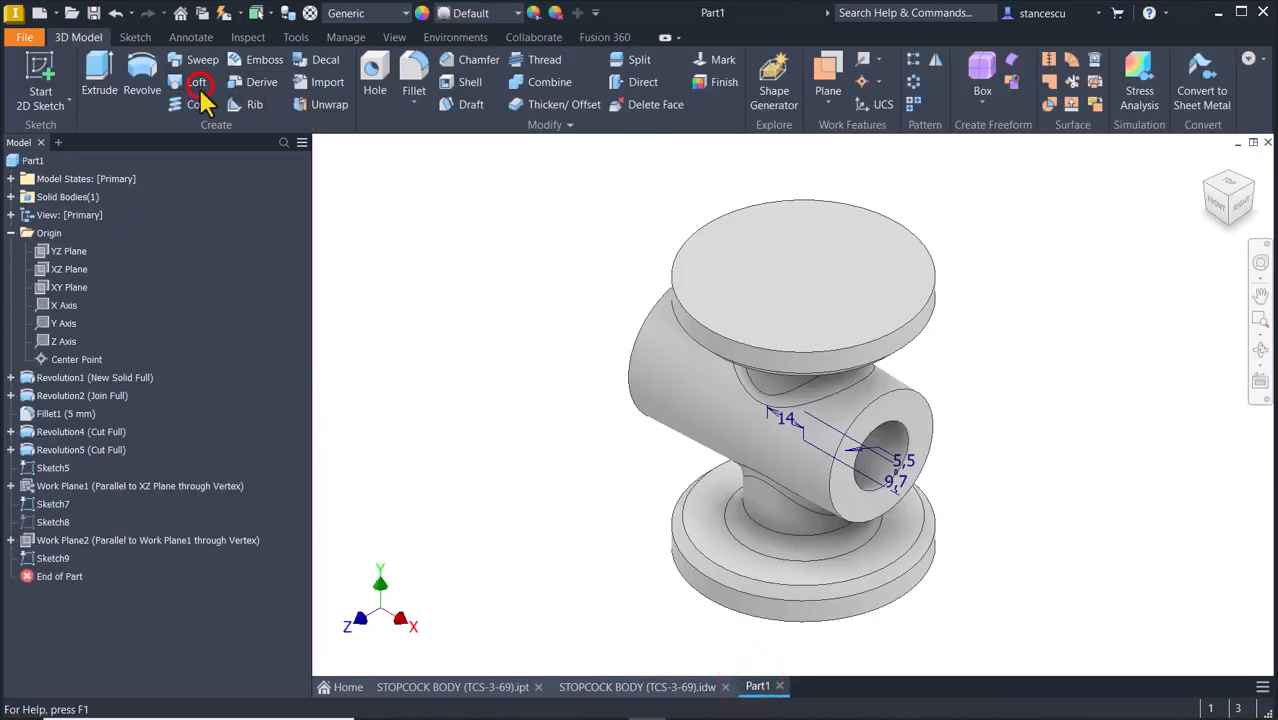
left_click(199, 84)
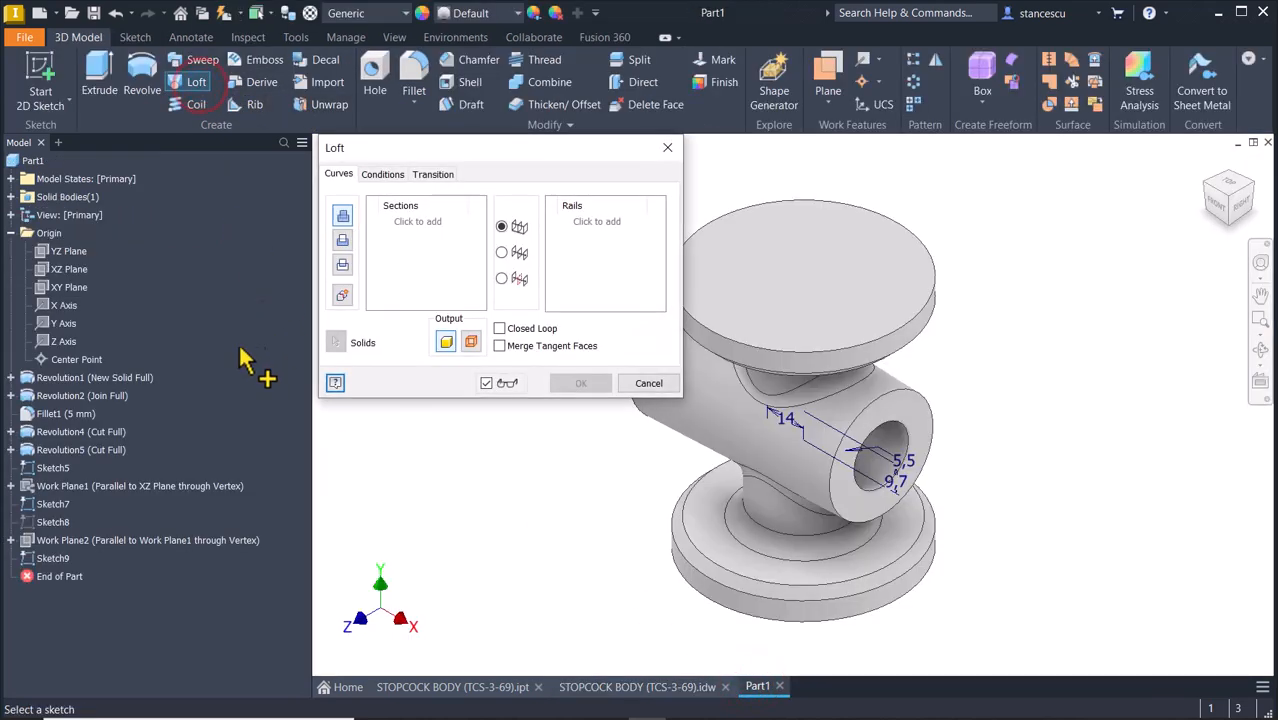
left_click(55, 506)
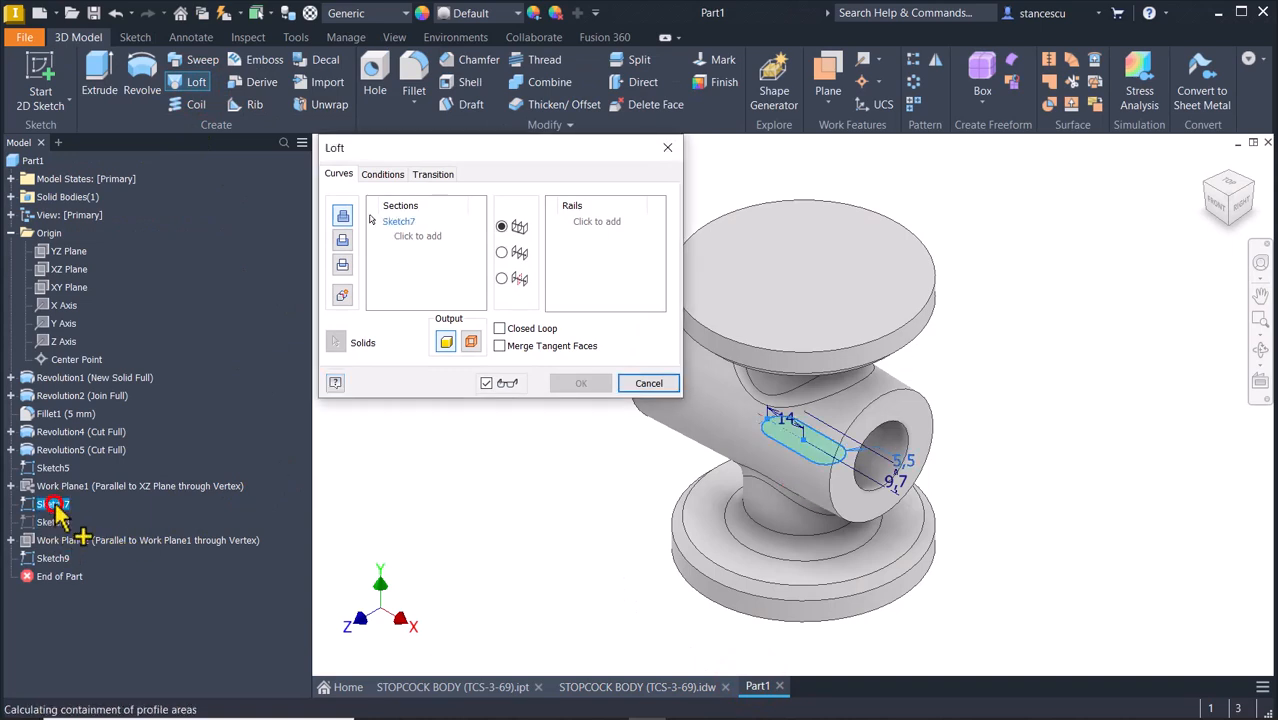
left_click(46, 560)
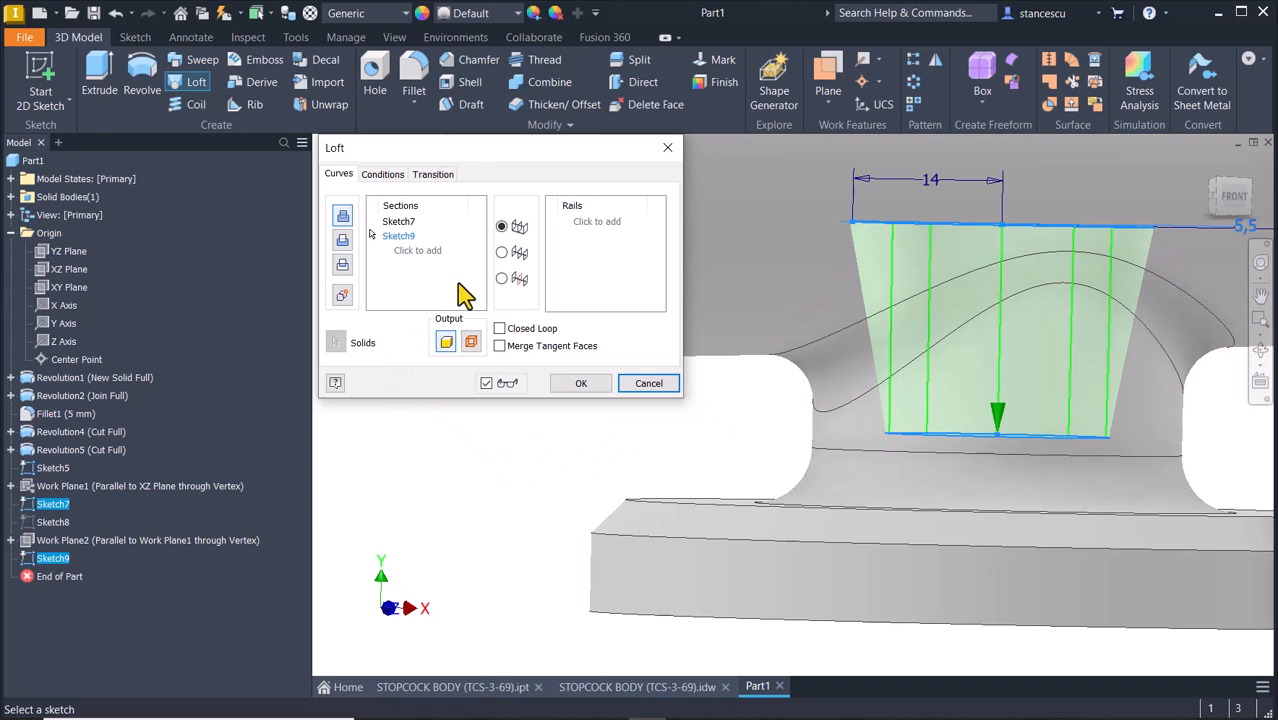
- Apply a Direction Condition to the Sketch9 section of the loft
left_click(390, 175)
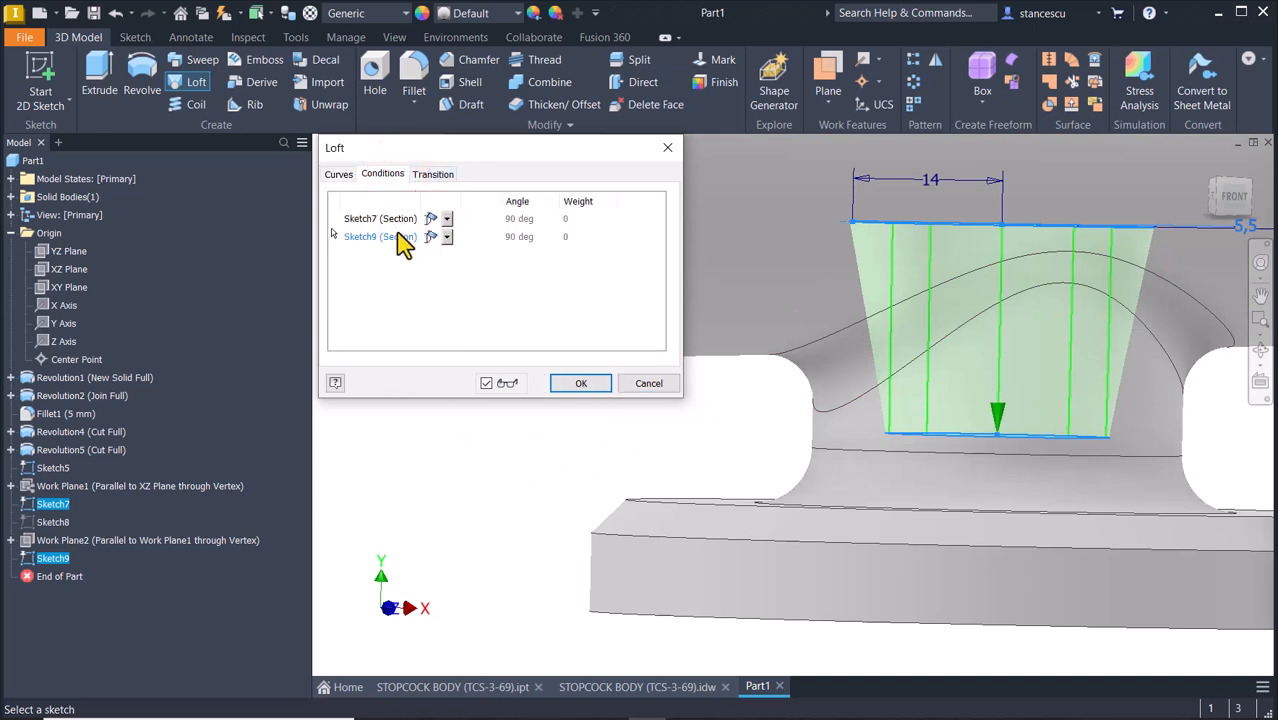
left_click(447, 237)
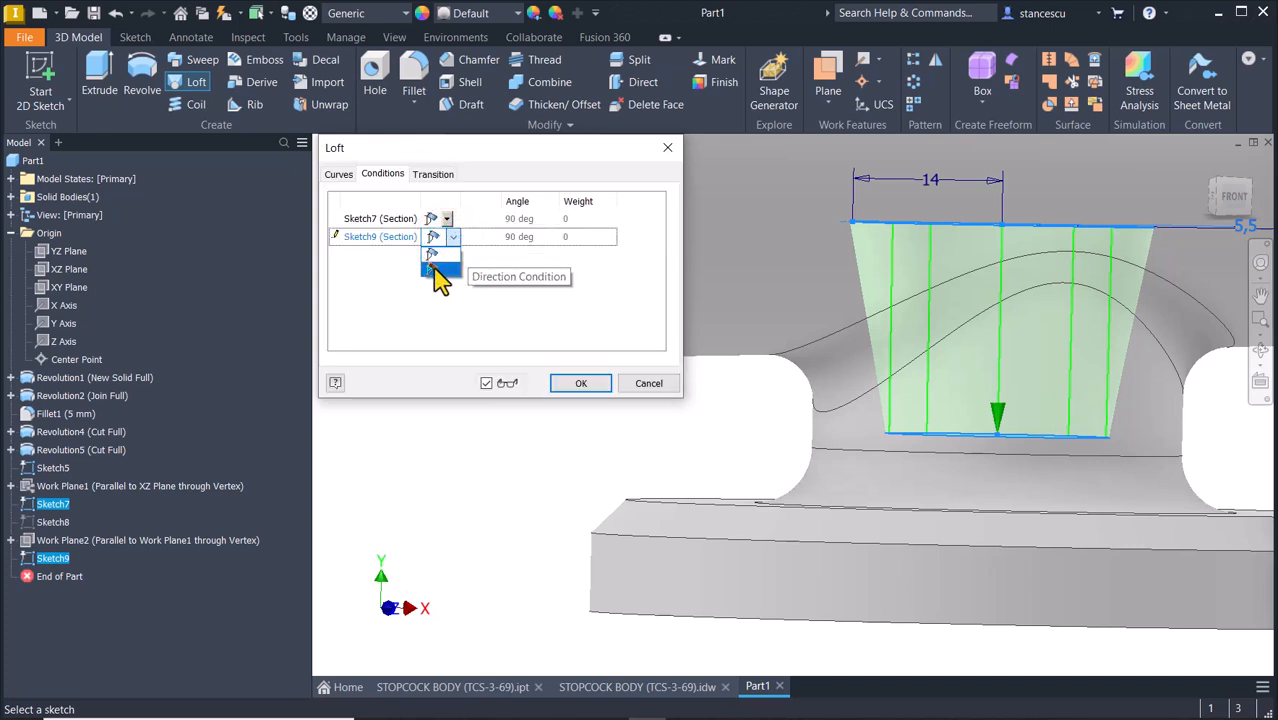
left_click(436, 271)
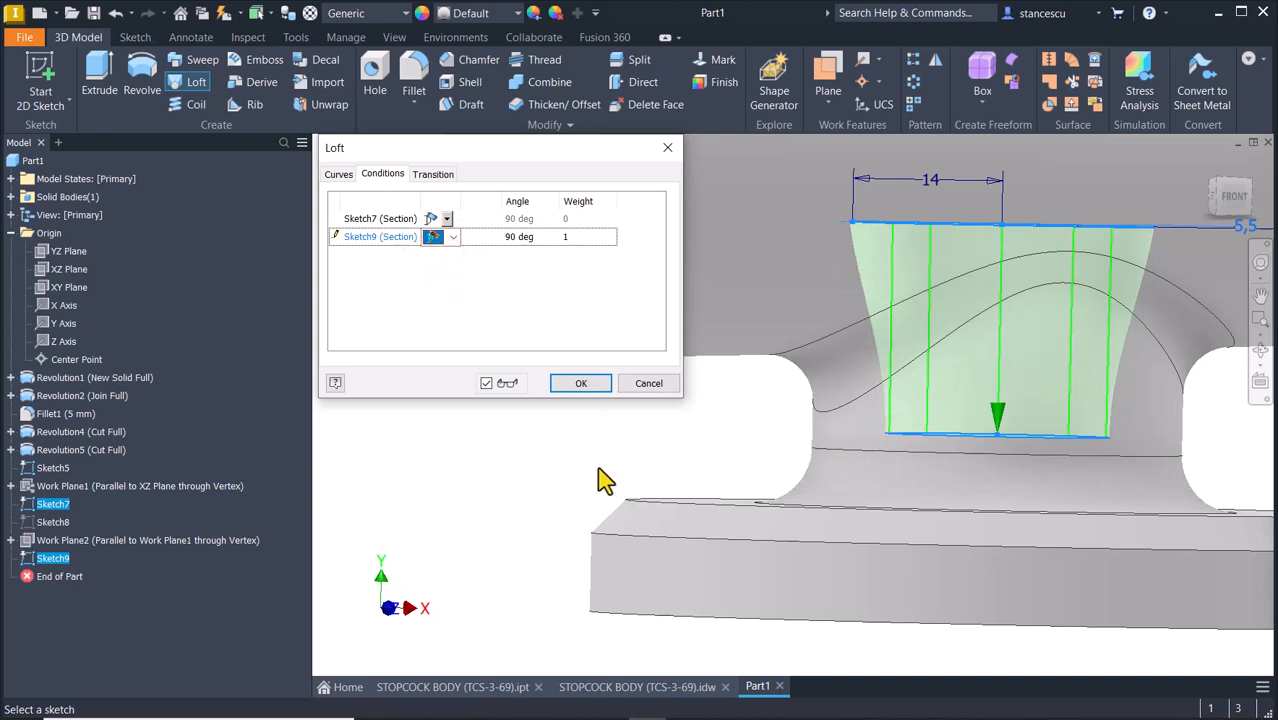
- Set the loft operation to Cut and create the lower passage
left_click(339, 175)
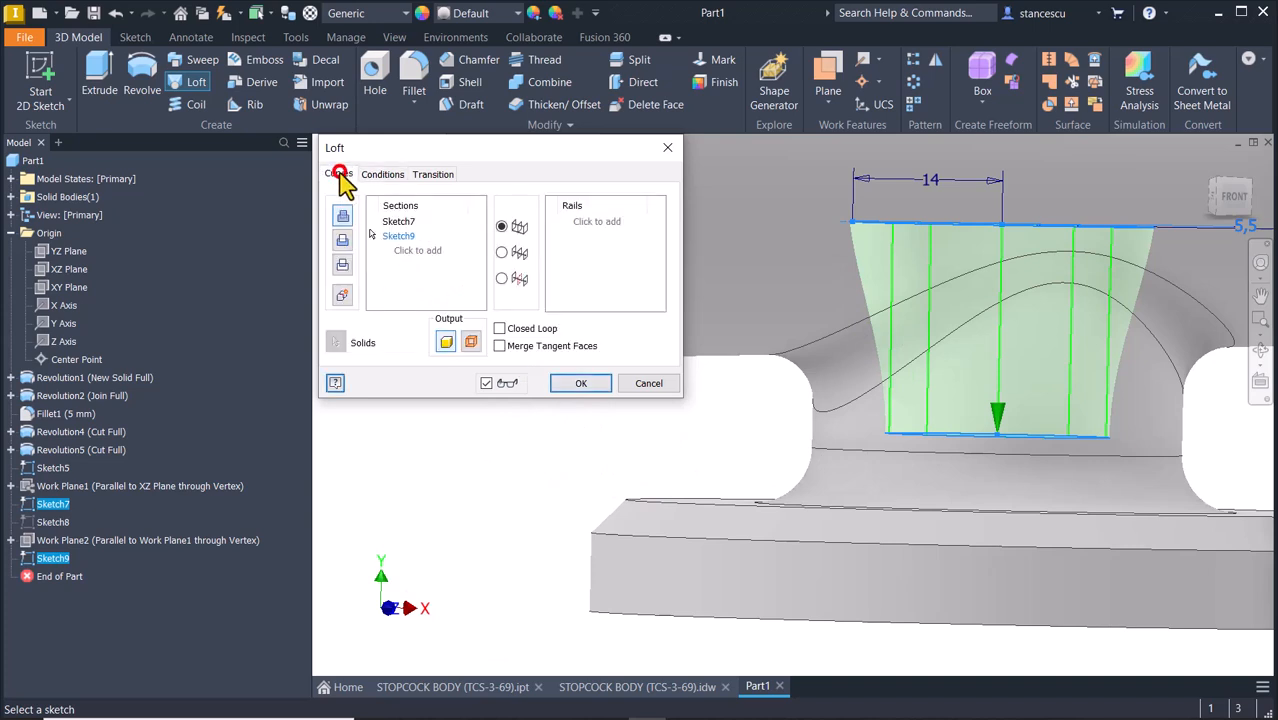
left_click(342, 240)
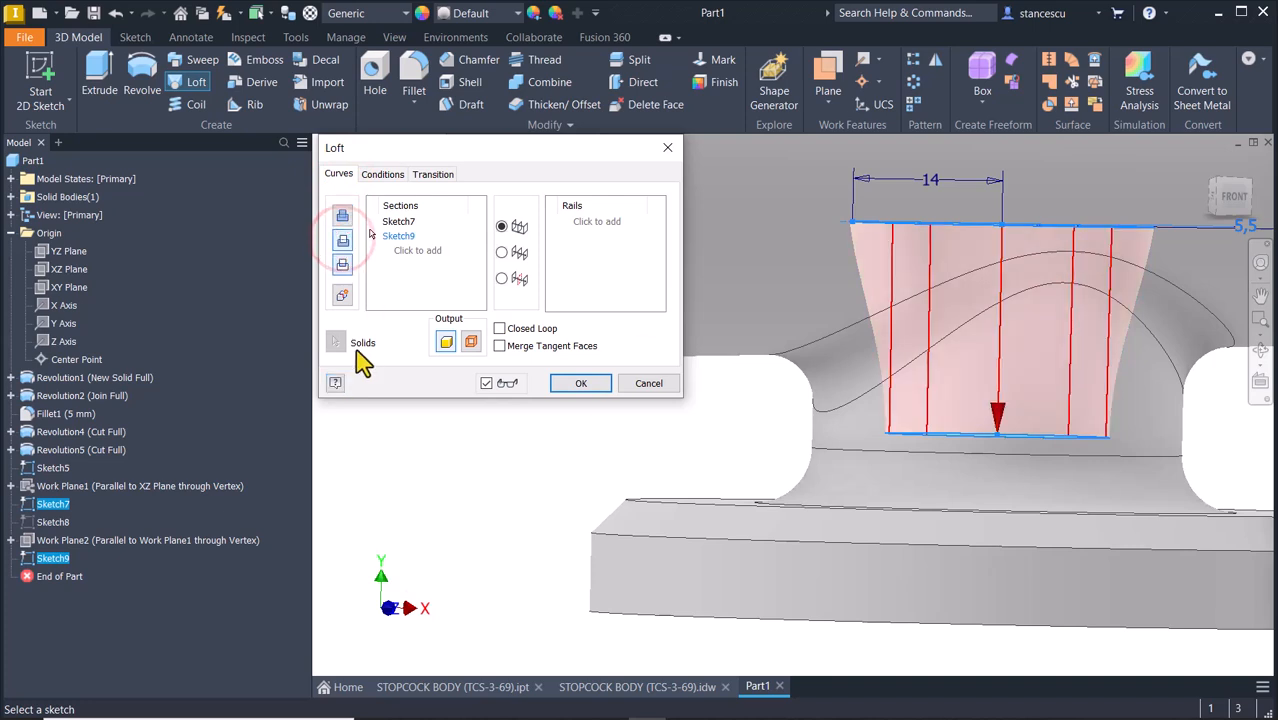
left_click(581, 384)
- Hide Sketch5, inspect the lofted cut through the lower hole, and restore the home view
scroll(550, 419, "down", 2)
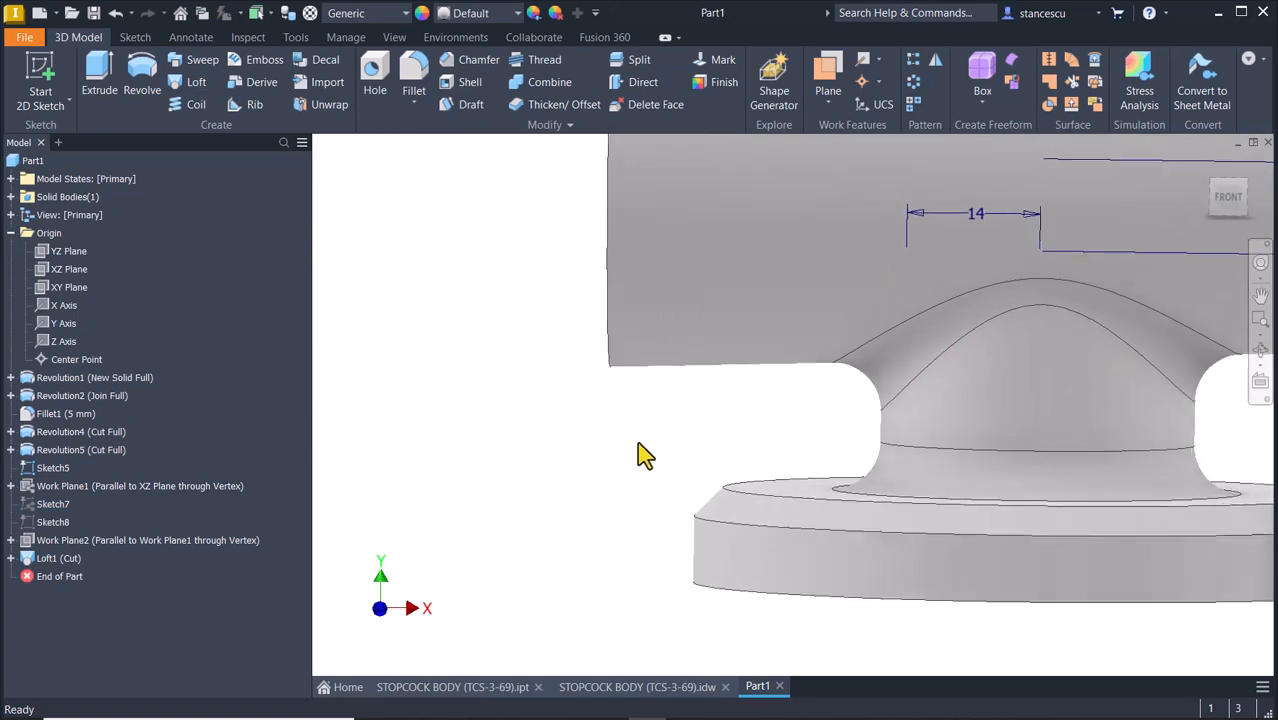
right_click(40, 468)
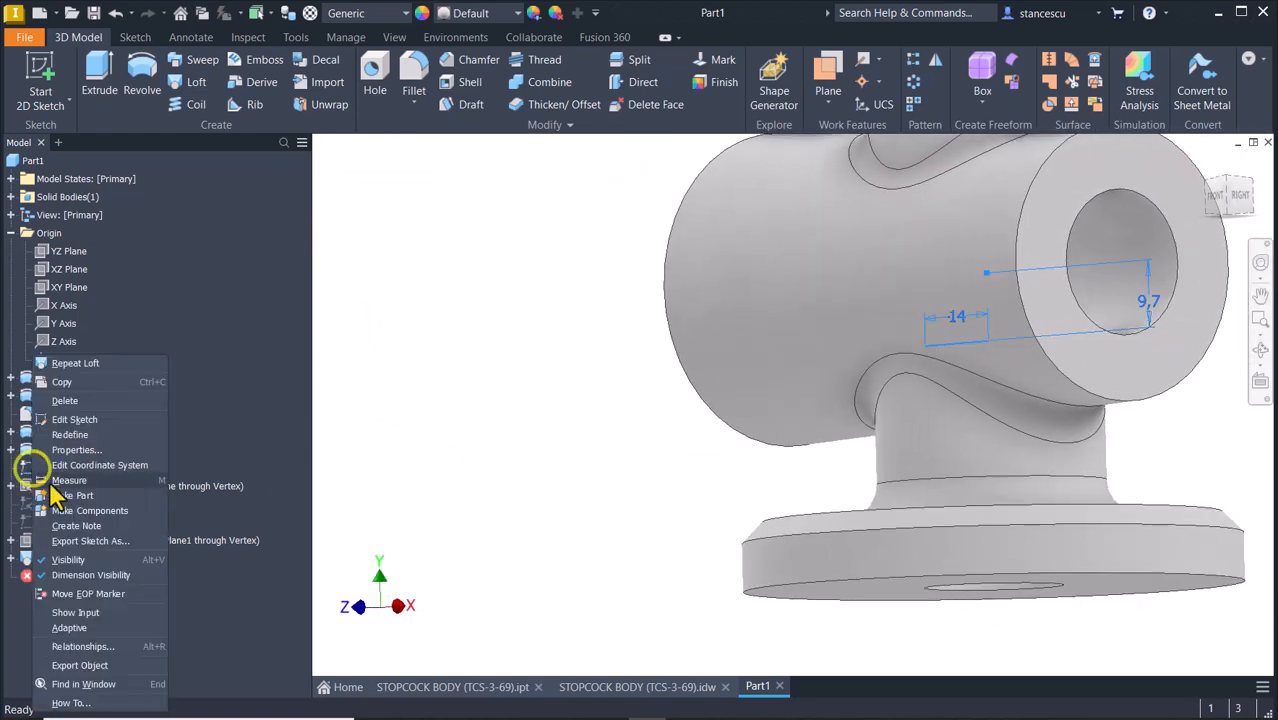
left_click(70, 560)
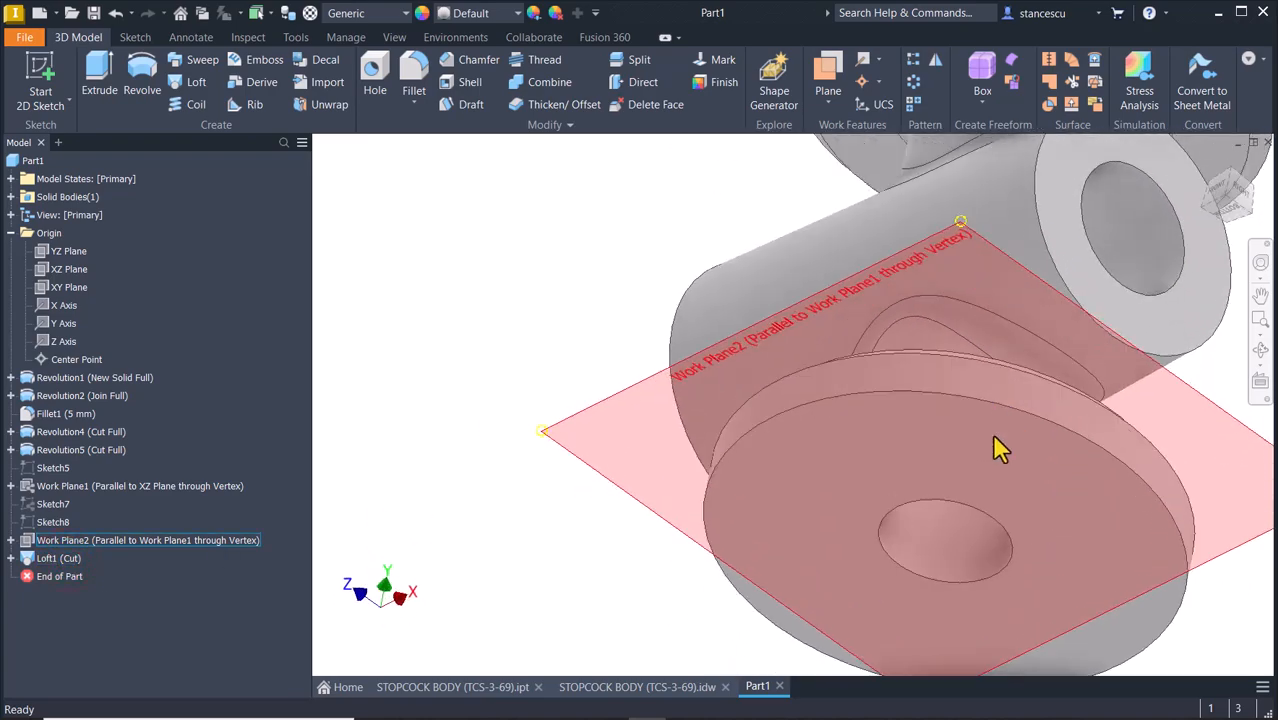
middle_click_drag(995, 450, 1155, 492, "shift")
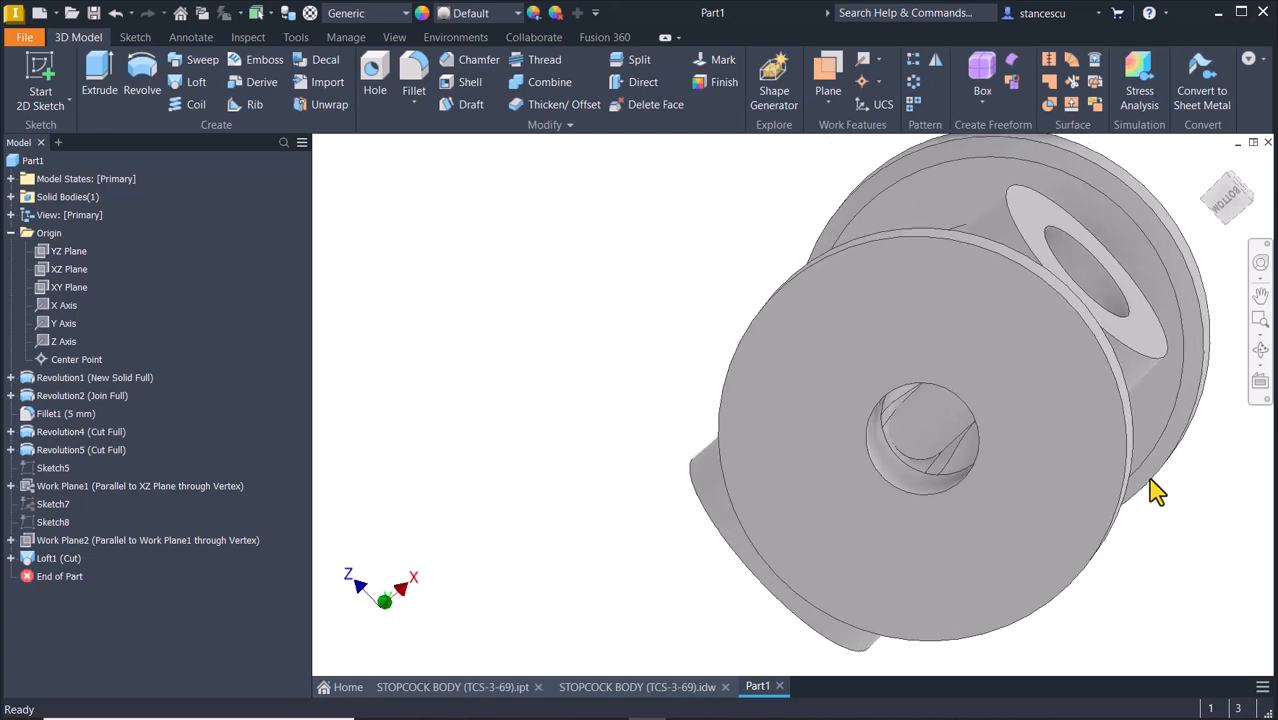
scroll(1145, 476, "down", 5)
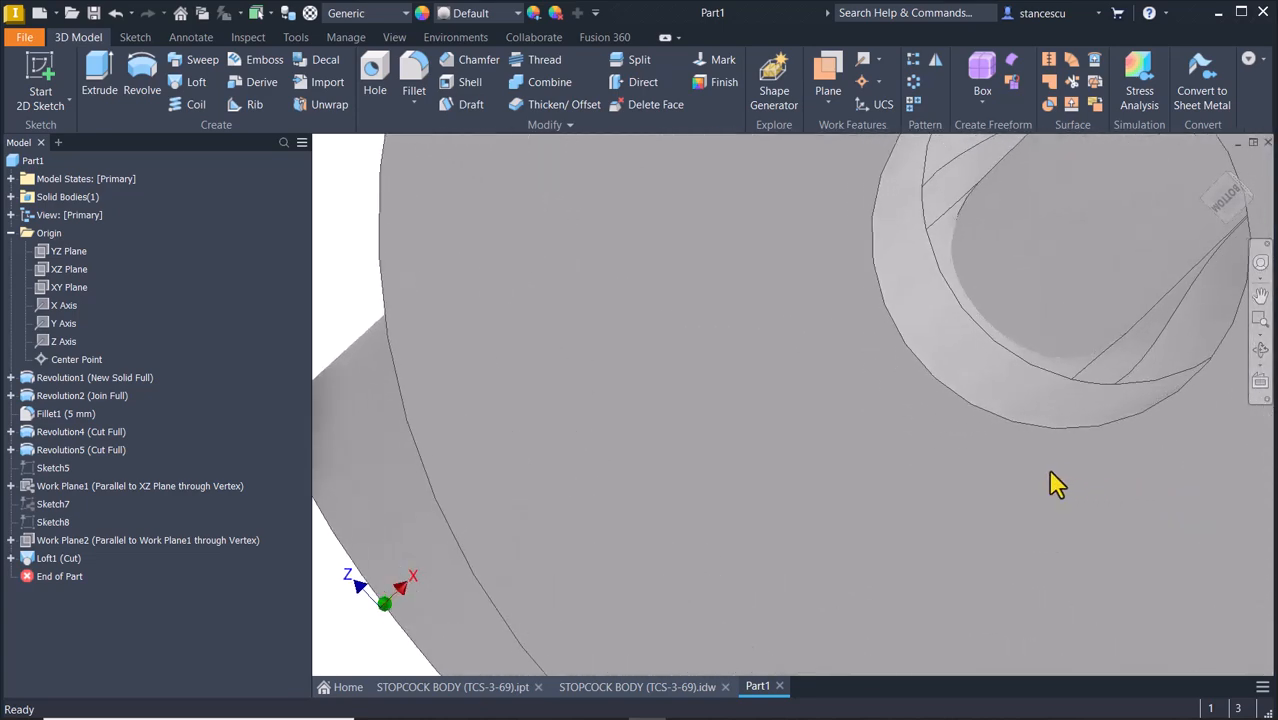
key("F5")
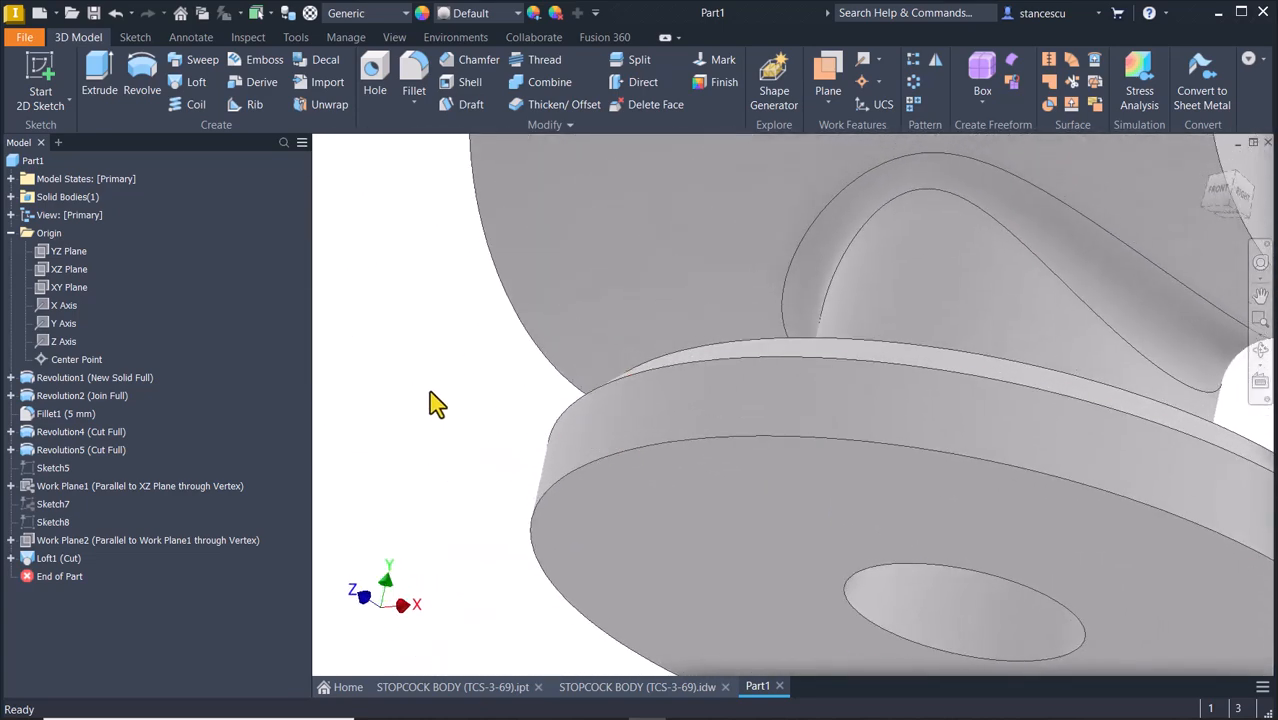
key("F6")
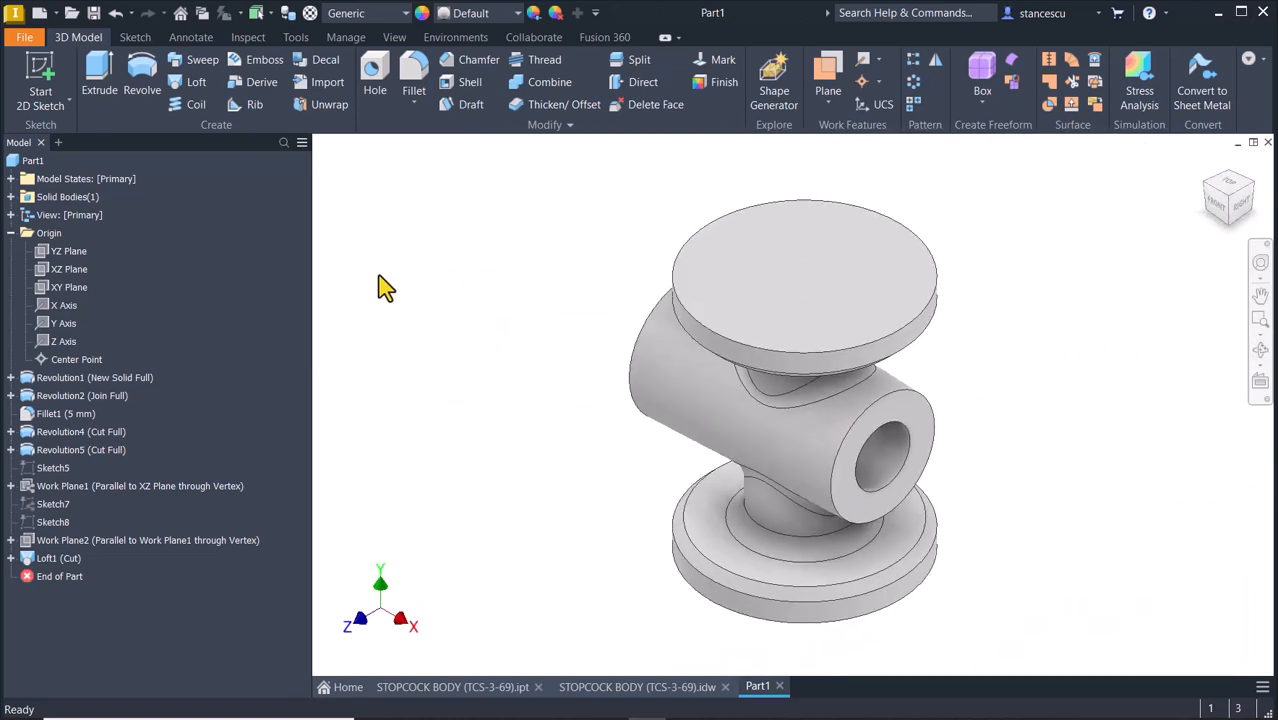
- Create a sketch on the XY plane and slice the graphics to expose the lofted lower passage
left_click(46, 289)
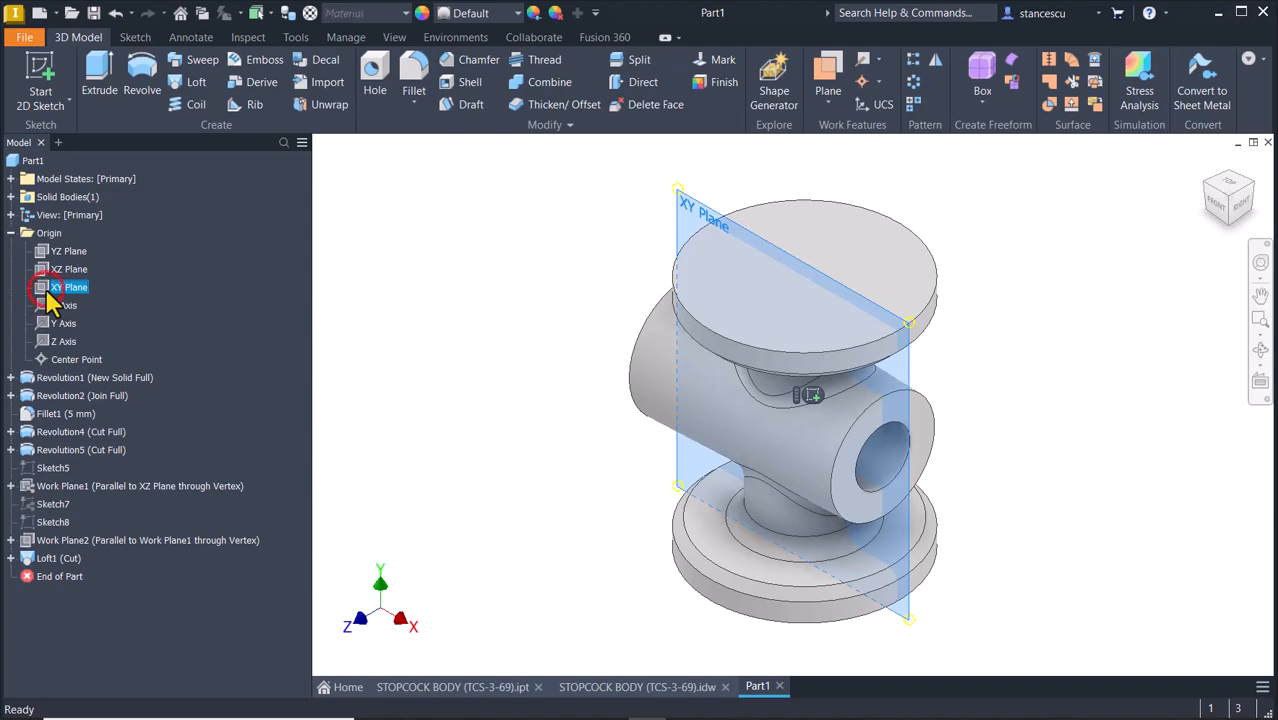
left_click(811, 394)
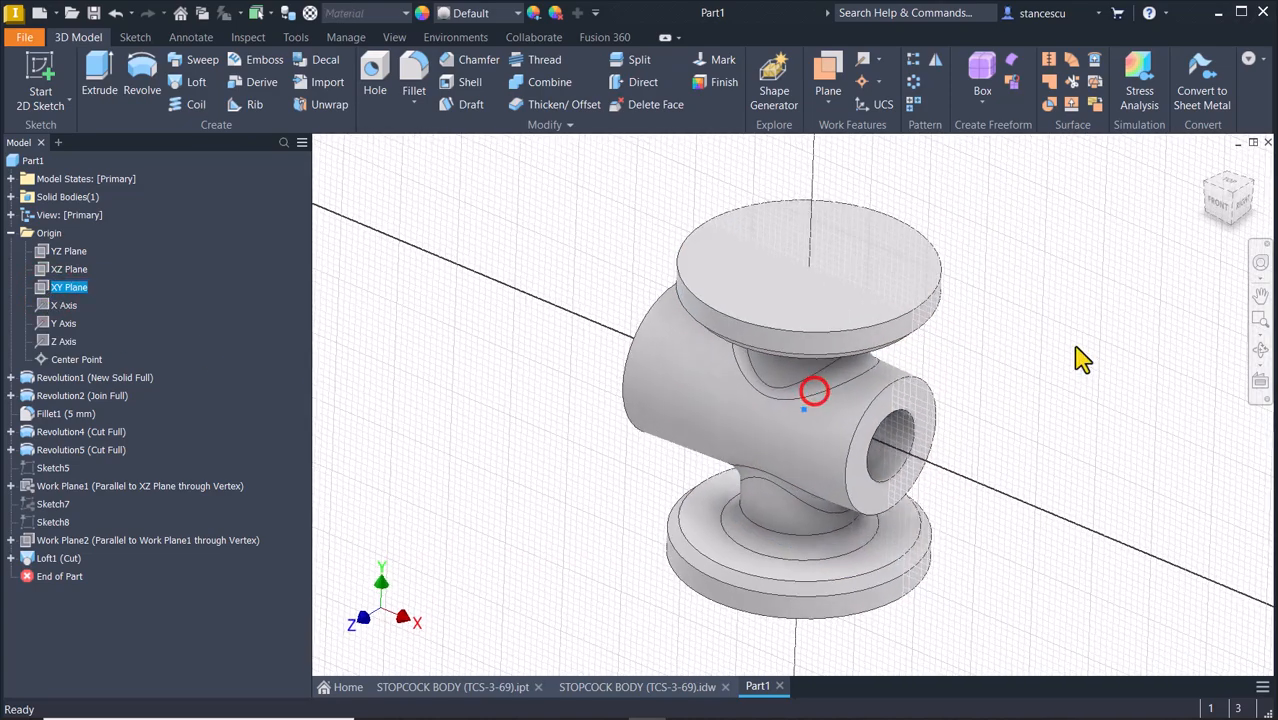
key("F7")
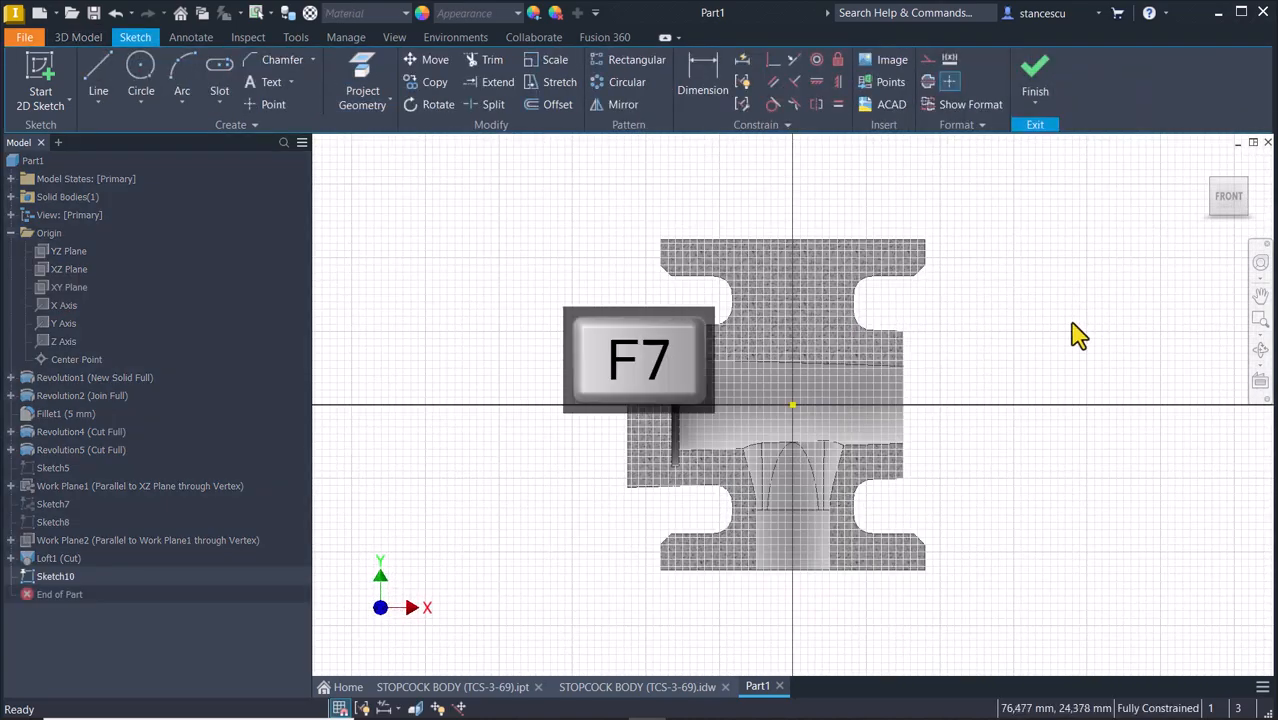
scroll(799, 430, "up", 4)
middle_click_drag(840, 430, 1075, 378, "shift")
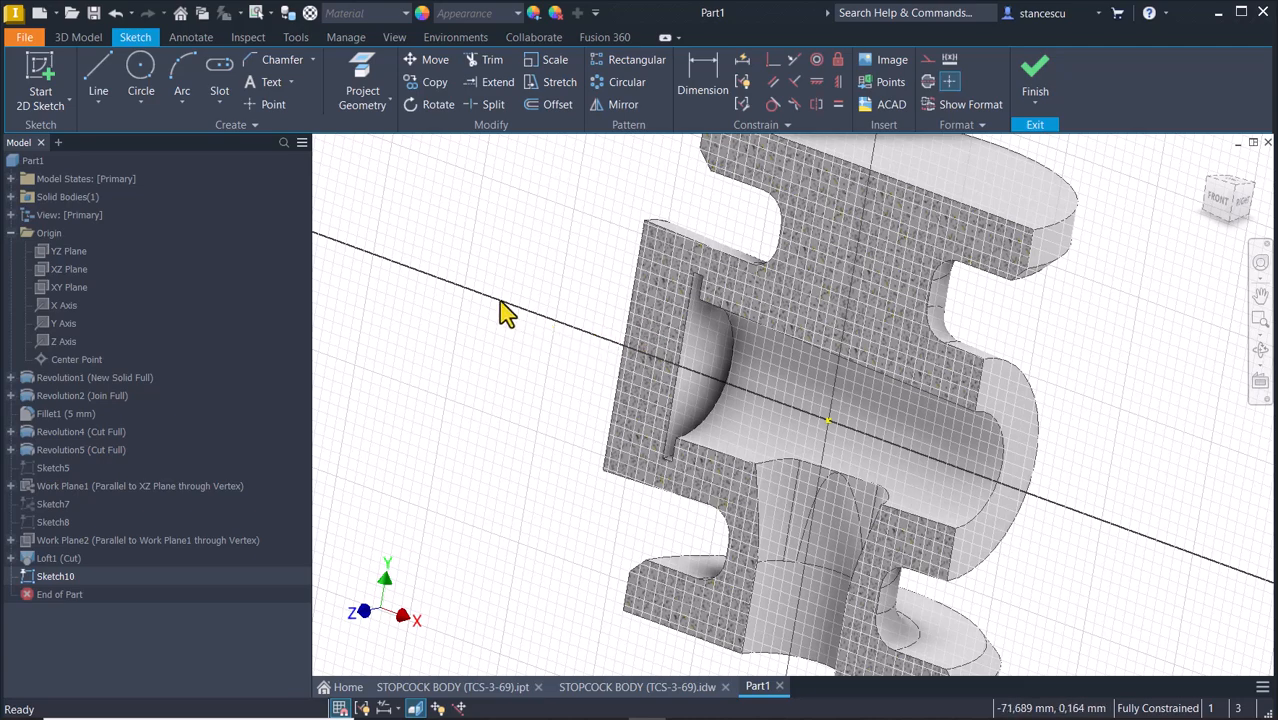
- Check the thread and groove dimensions of the horizontal bore in the STOPCOCK BODY (TCS-3-69).idw drawing and return to Part1
left_click(640, 688)
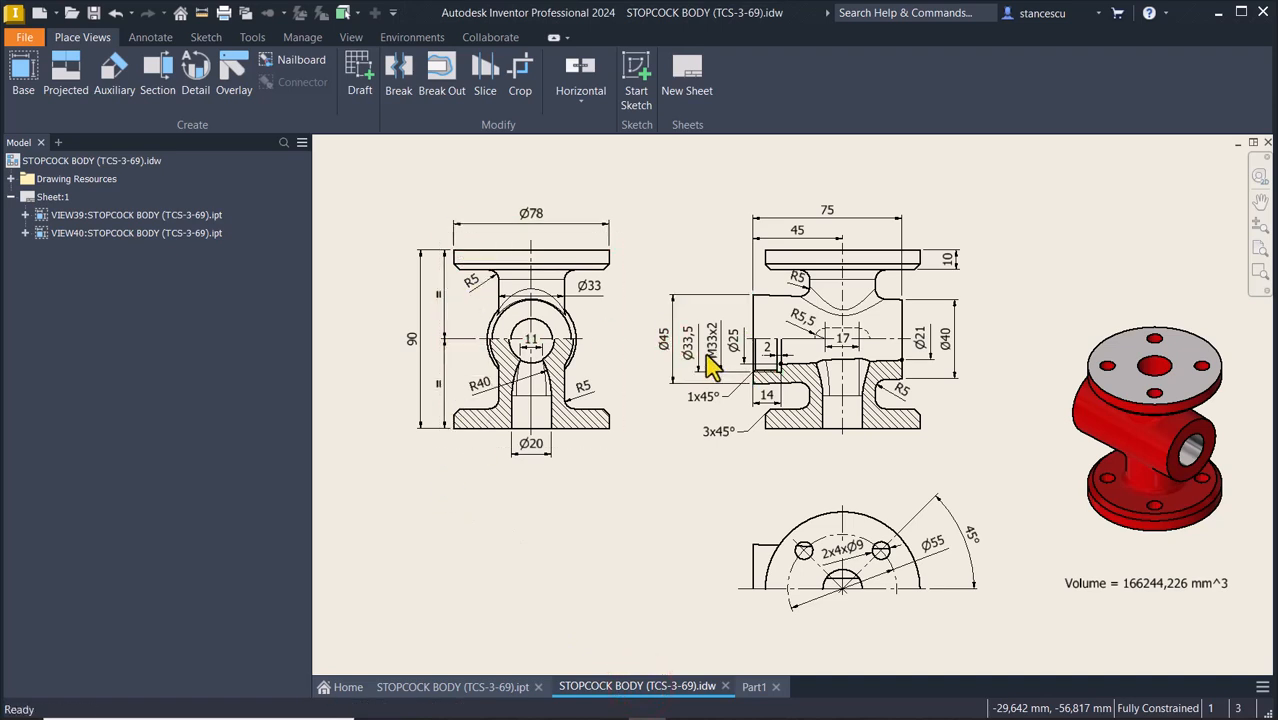
scroll(727, 356, "up", 3)
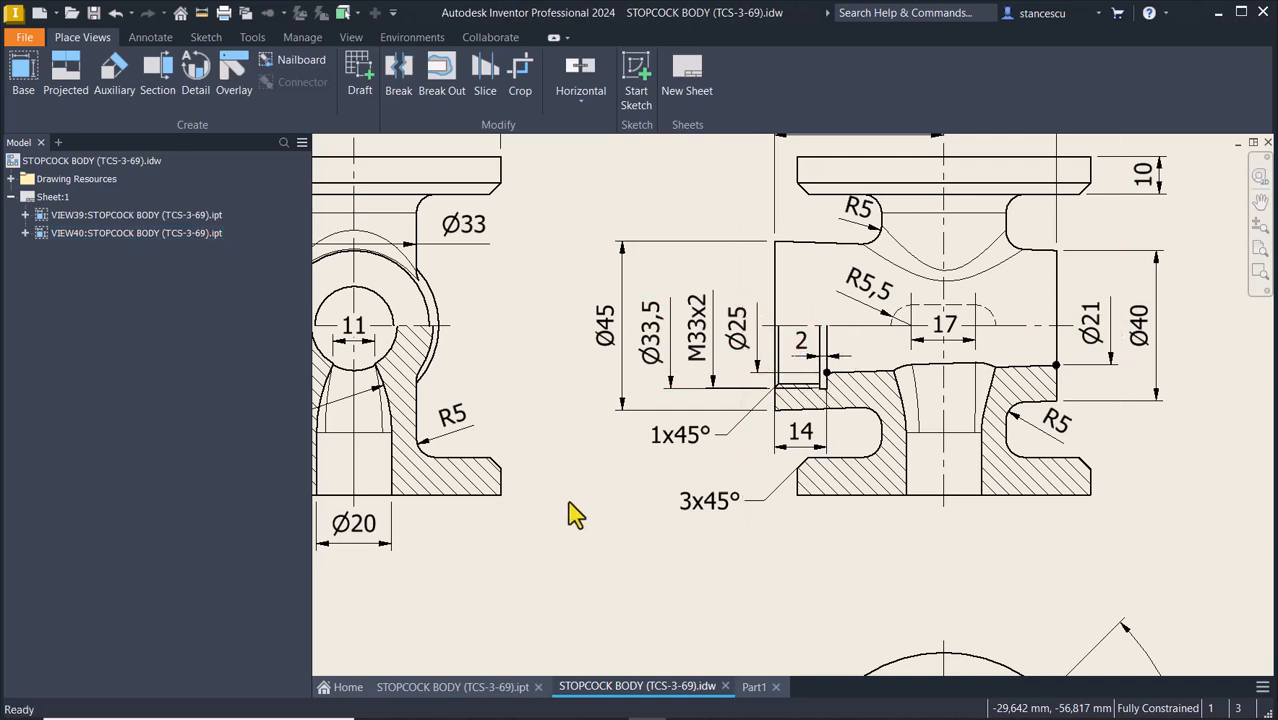
key("Home")
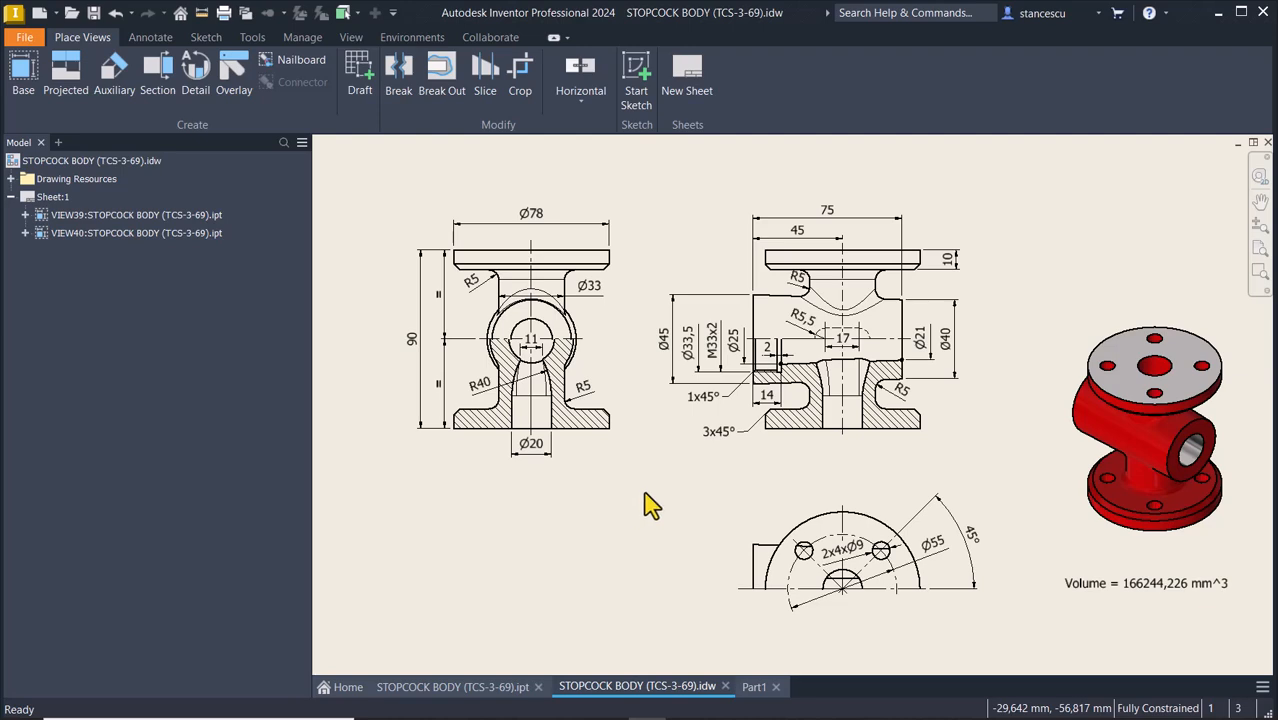
left_click(754, 686)
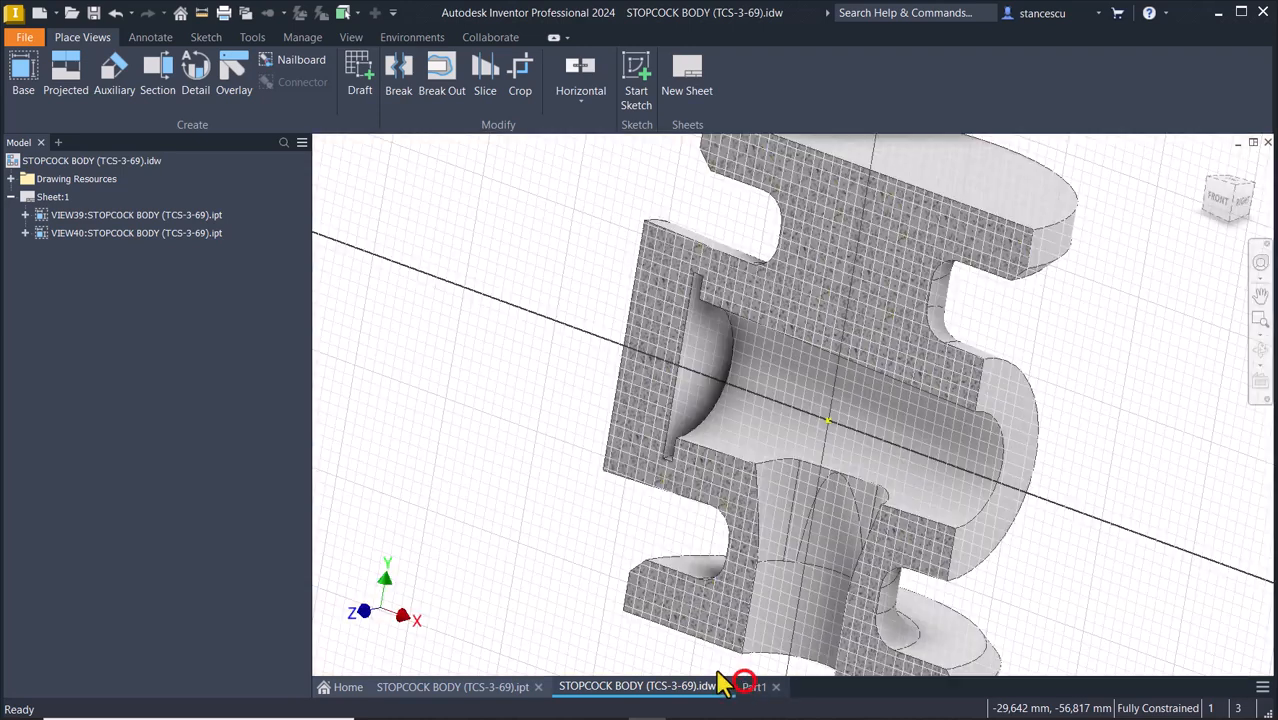
- Leave the sectioned view and undo the temporary sketch on the XY plane
left_click(458, 386)
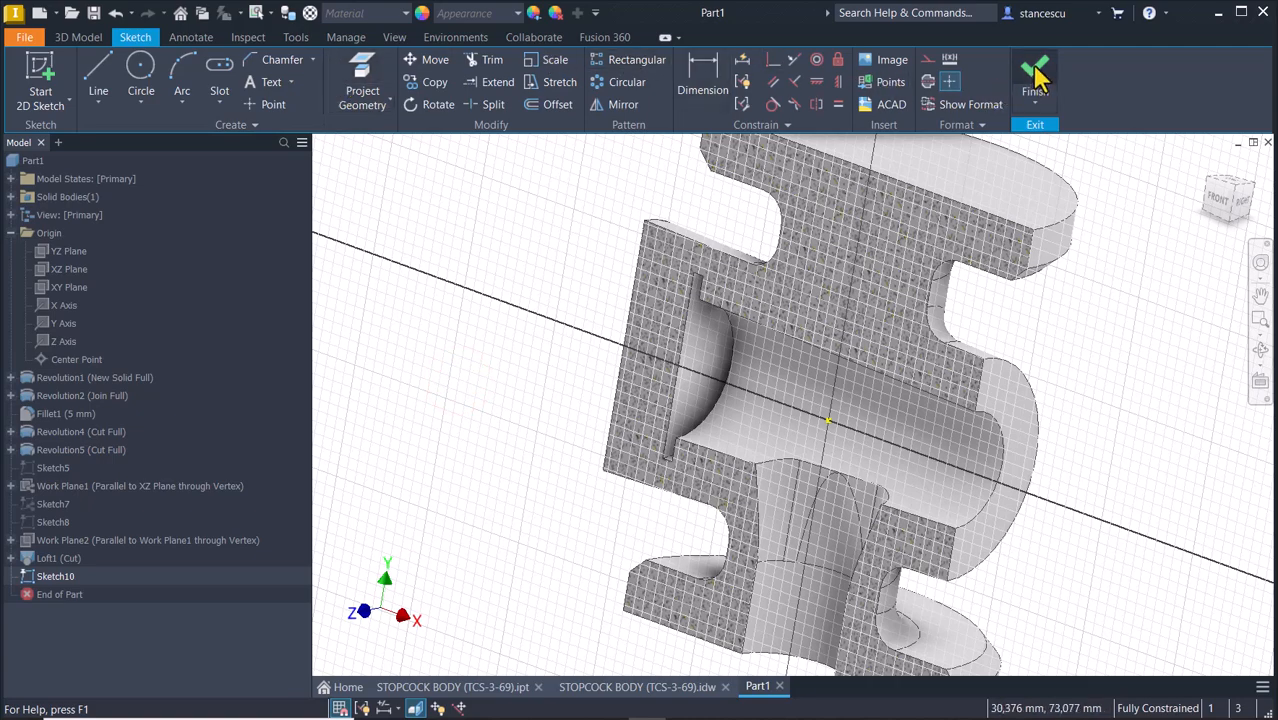
left_click(489, 224)
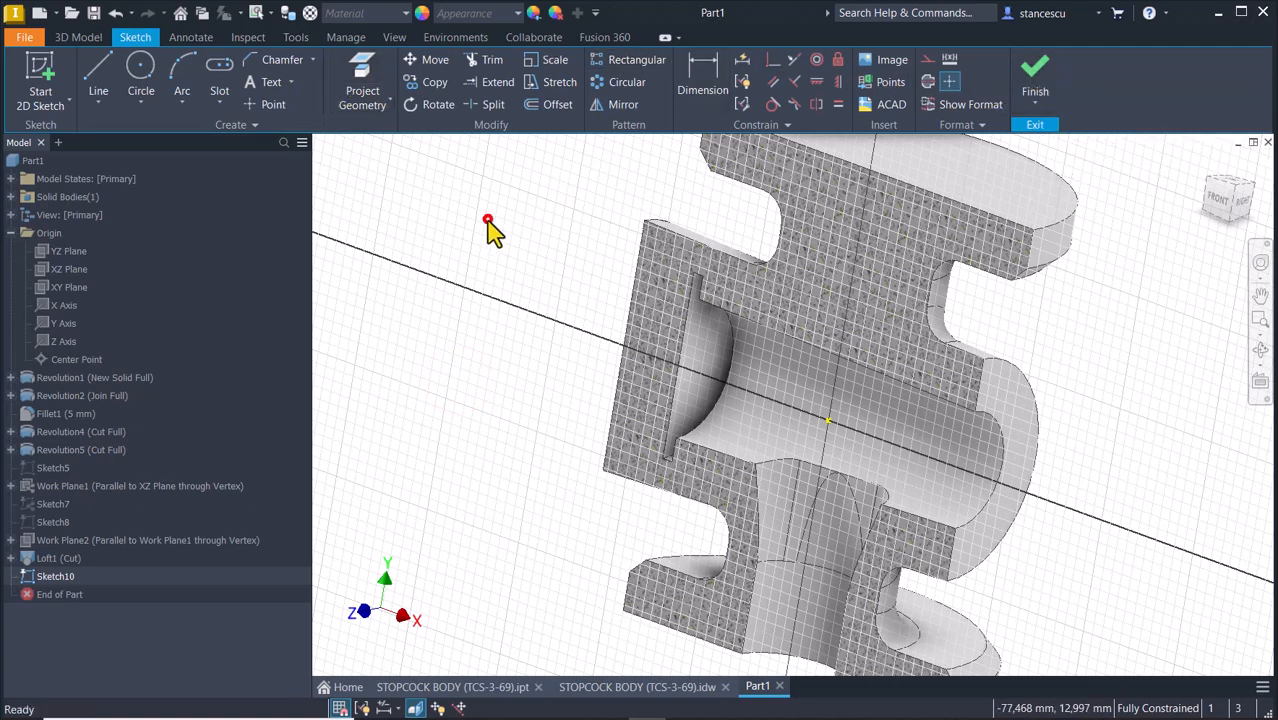
key("ctrl+z")
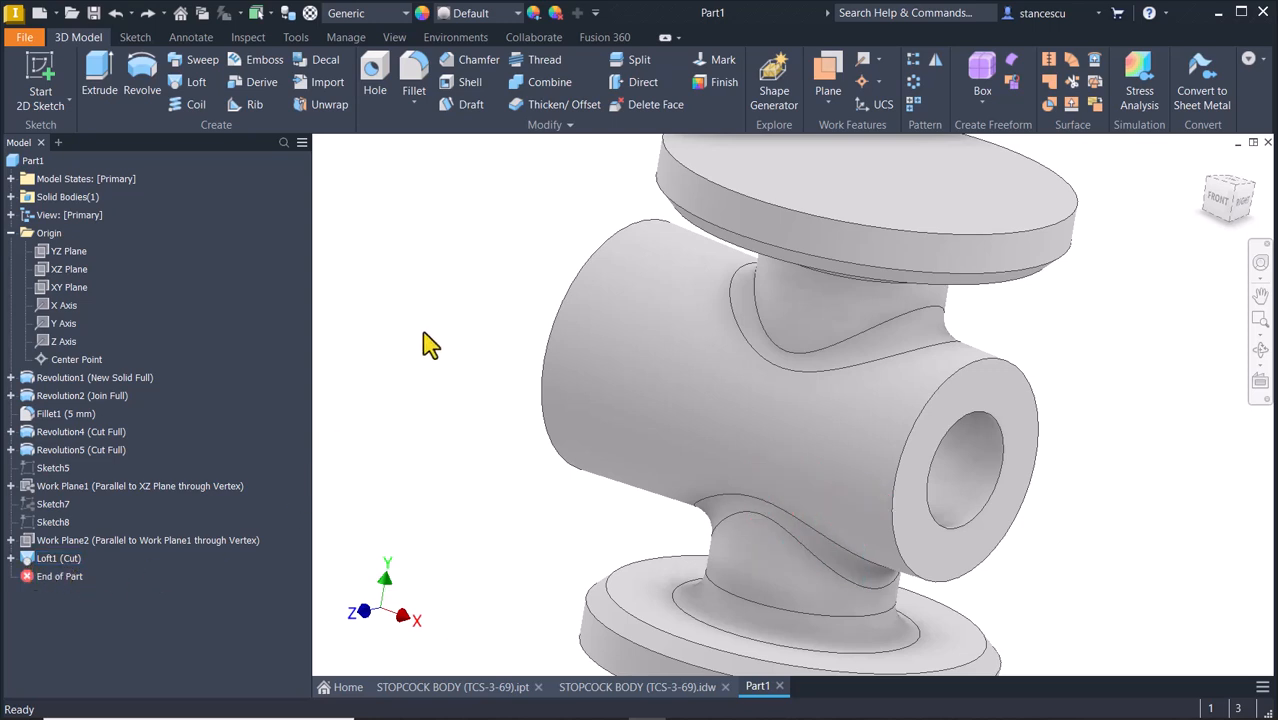
- Start a hole on the larger end face of the horizontal cylinder, concentric with the face's outer circular edge
left_click(374, 72)
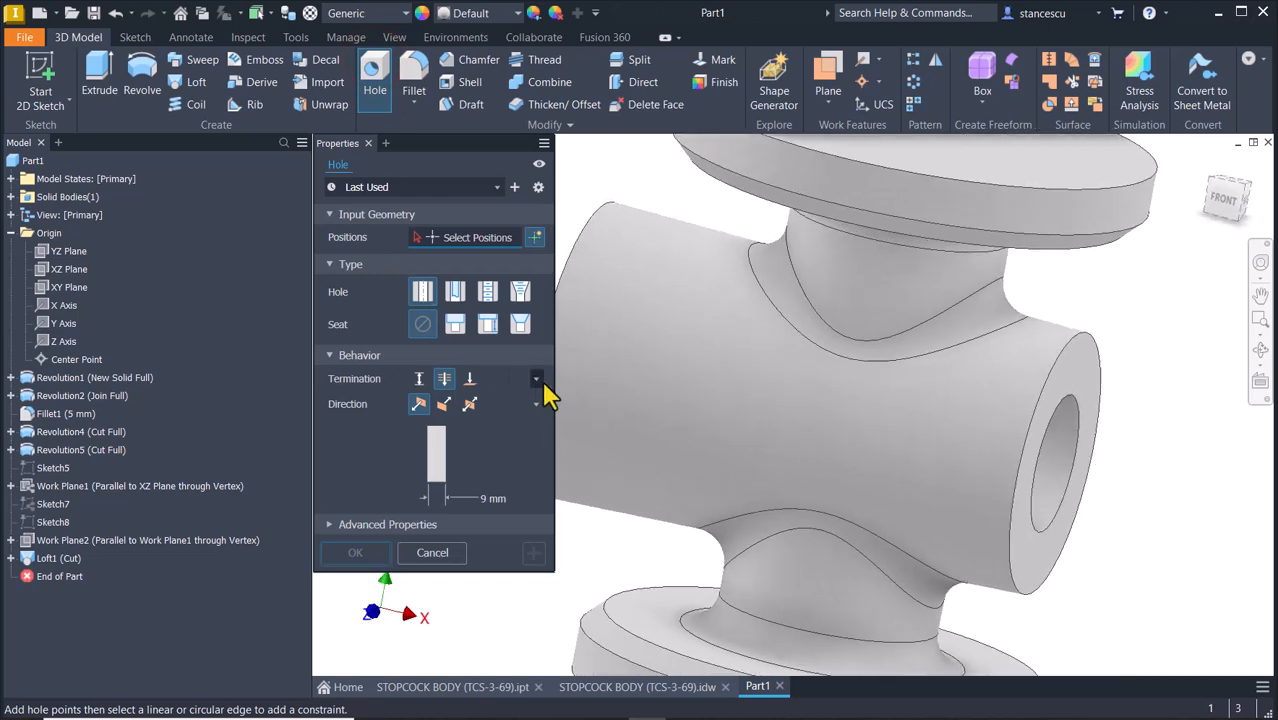
left_click(648, 448)
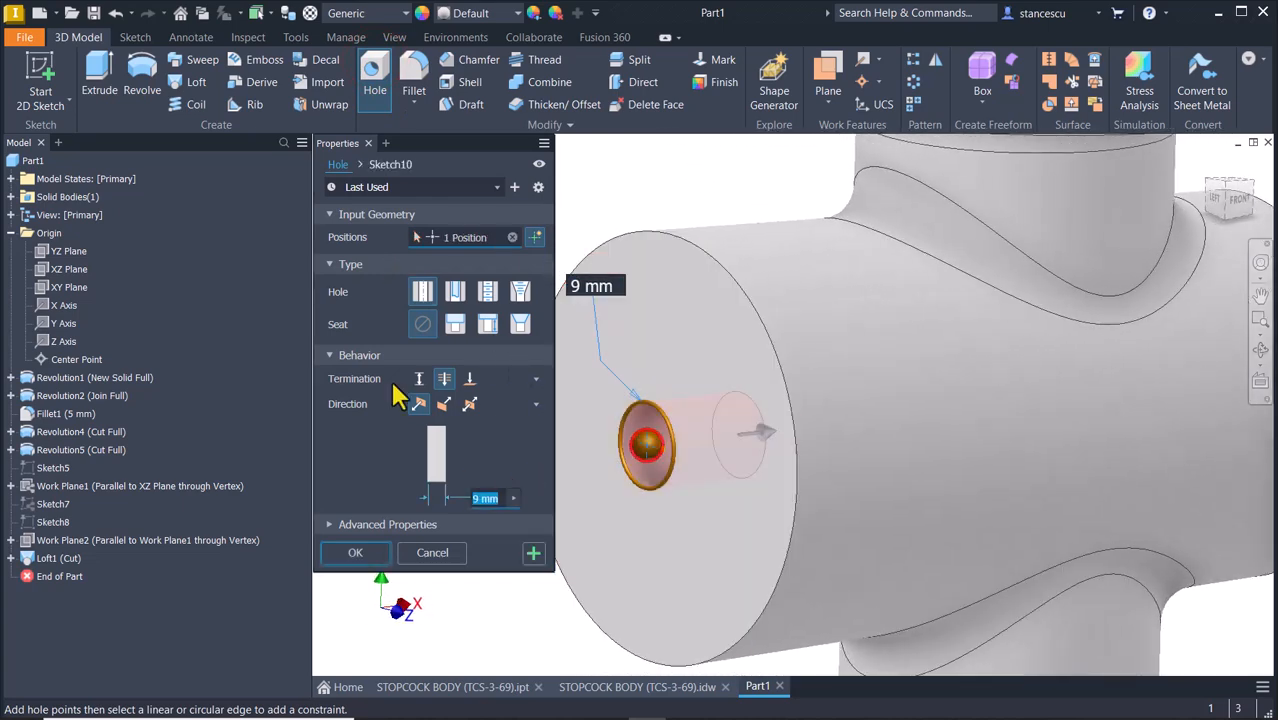
left_click(610, 247)
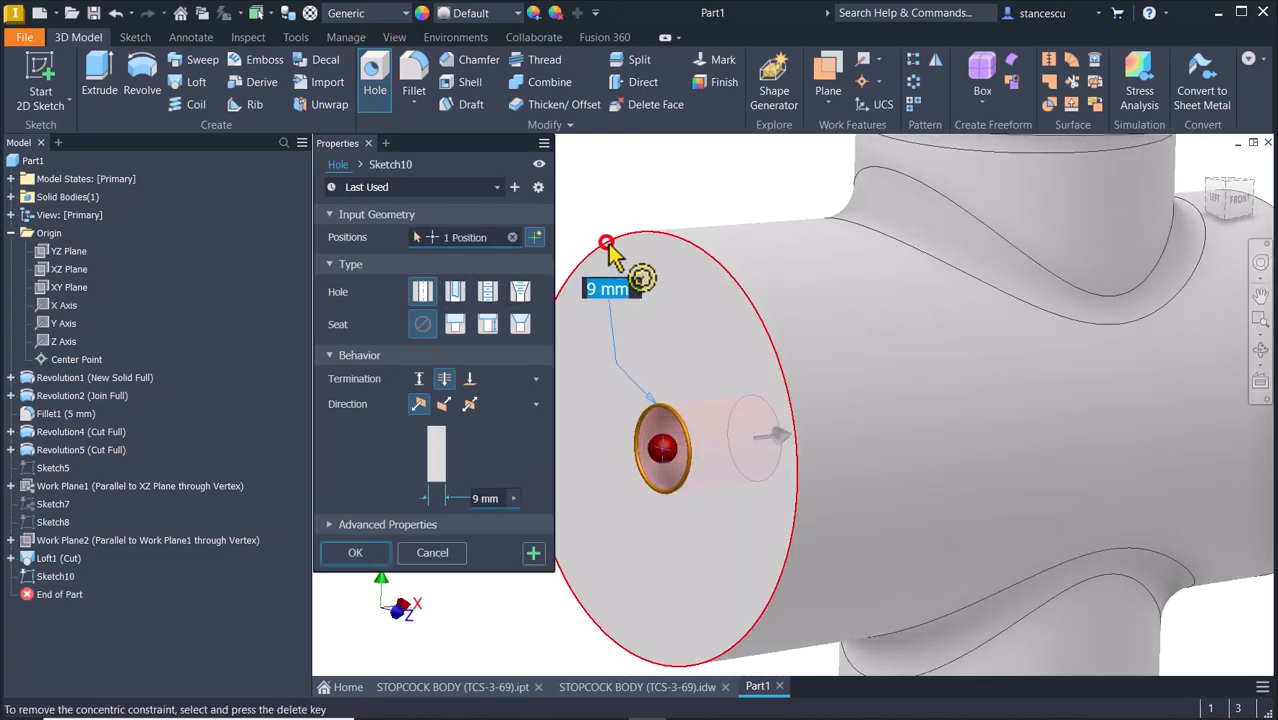
- Make the hole tapped with an ISO Metric profile thread of size 33
left_click(490, 298)
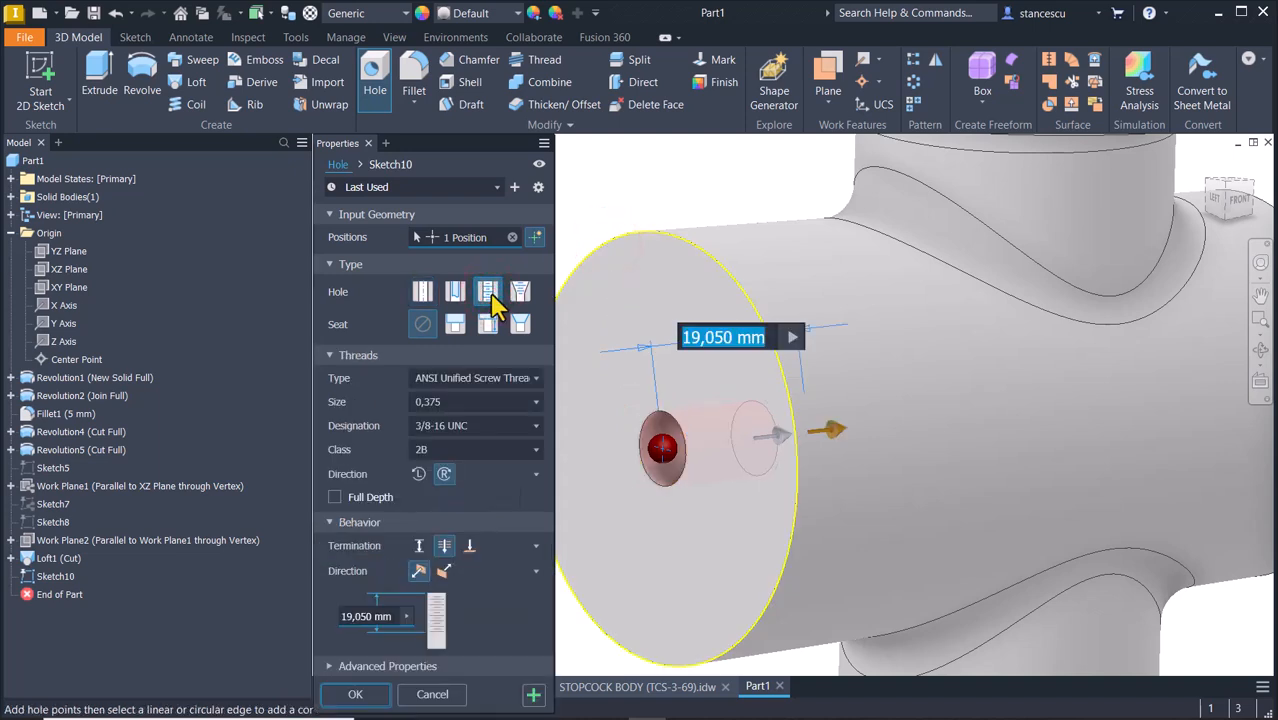
left_click(445, 377)
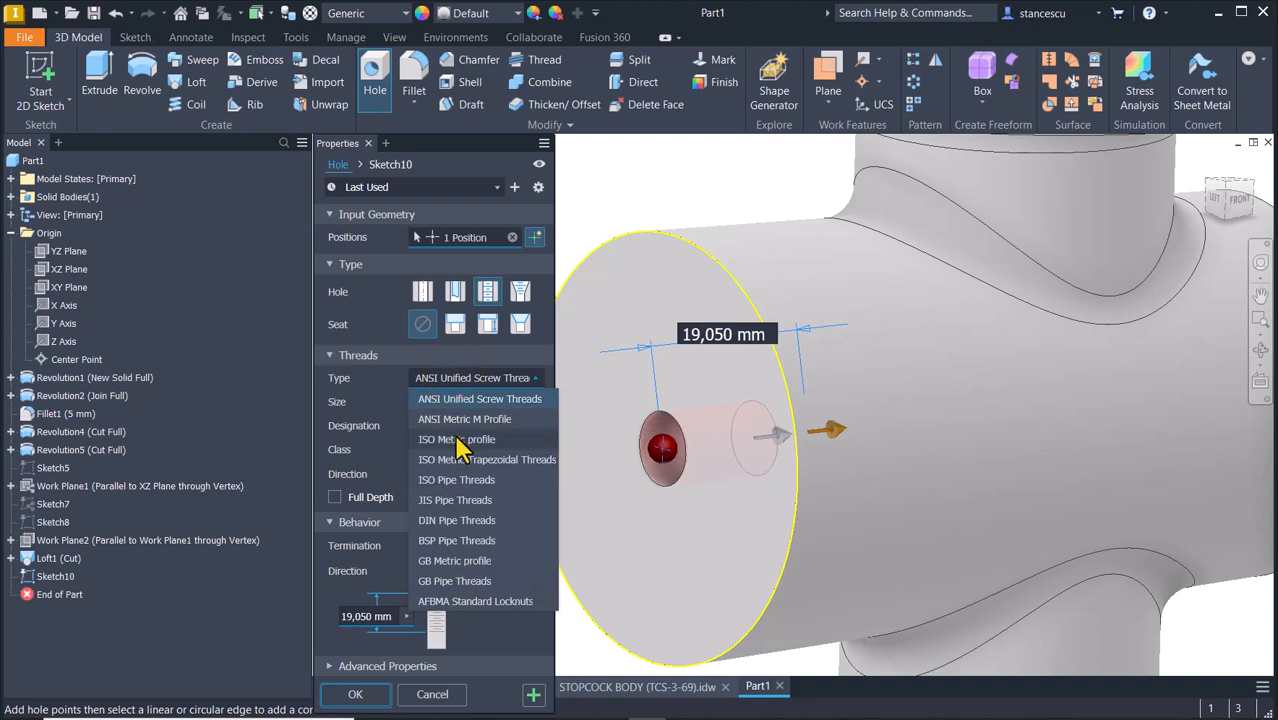
left_click(452, 440)
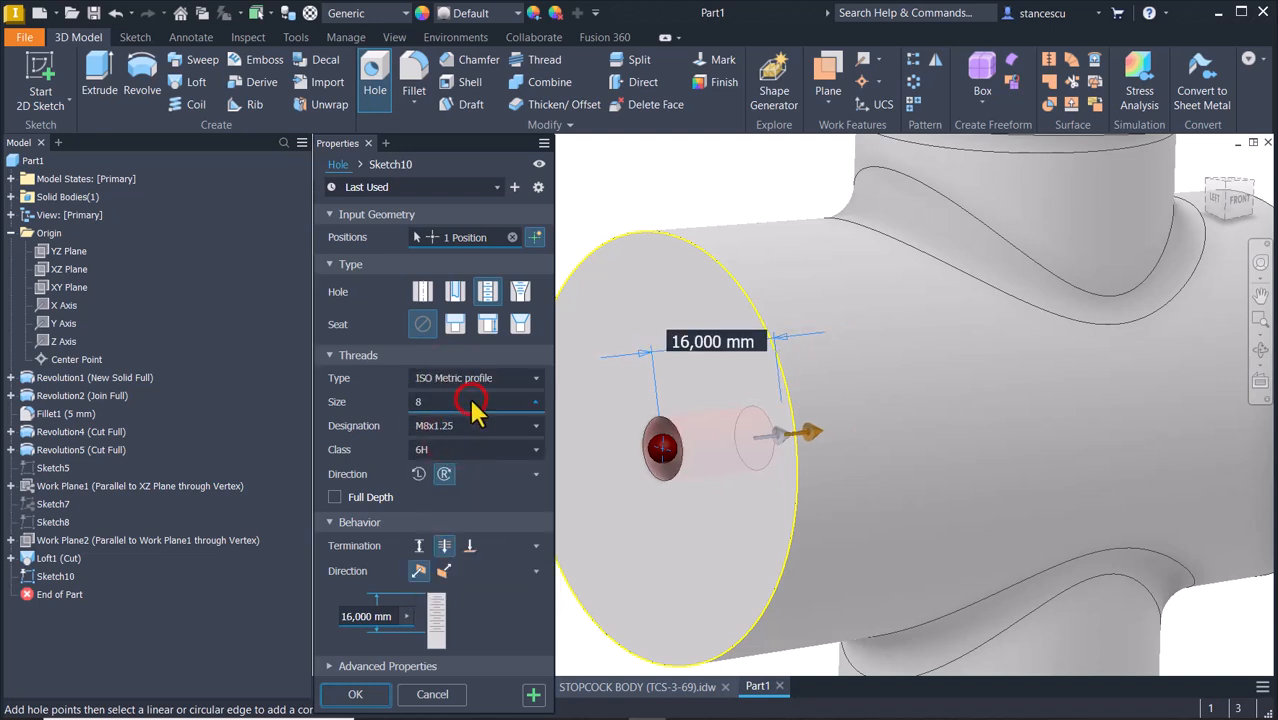
left_click(470, 401)
scroll(482, 462, "down", 2)
scroll(484, 472, "down", 3)
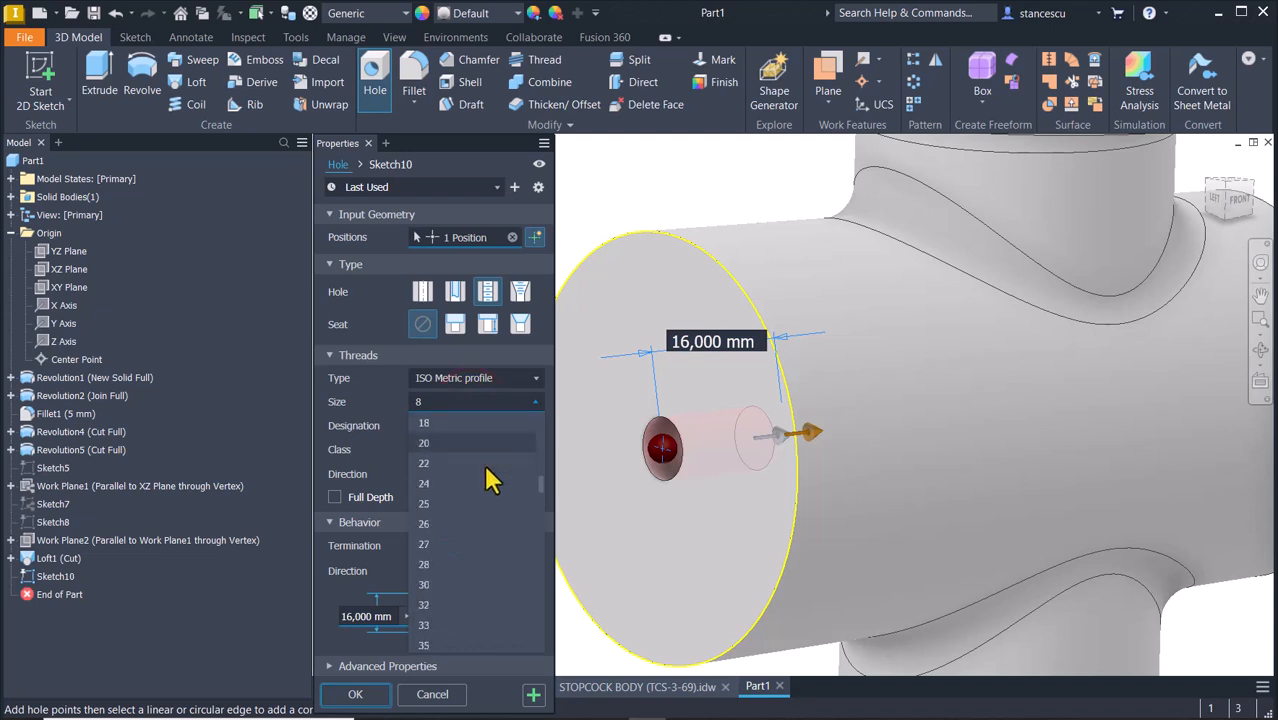
left_click(427, 585)
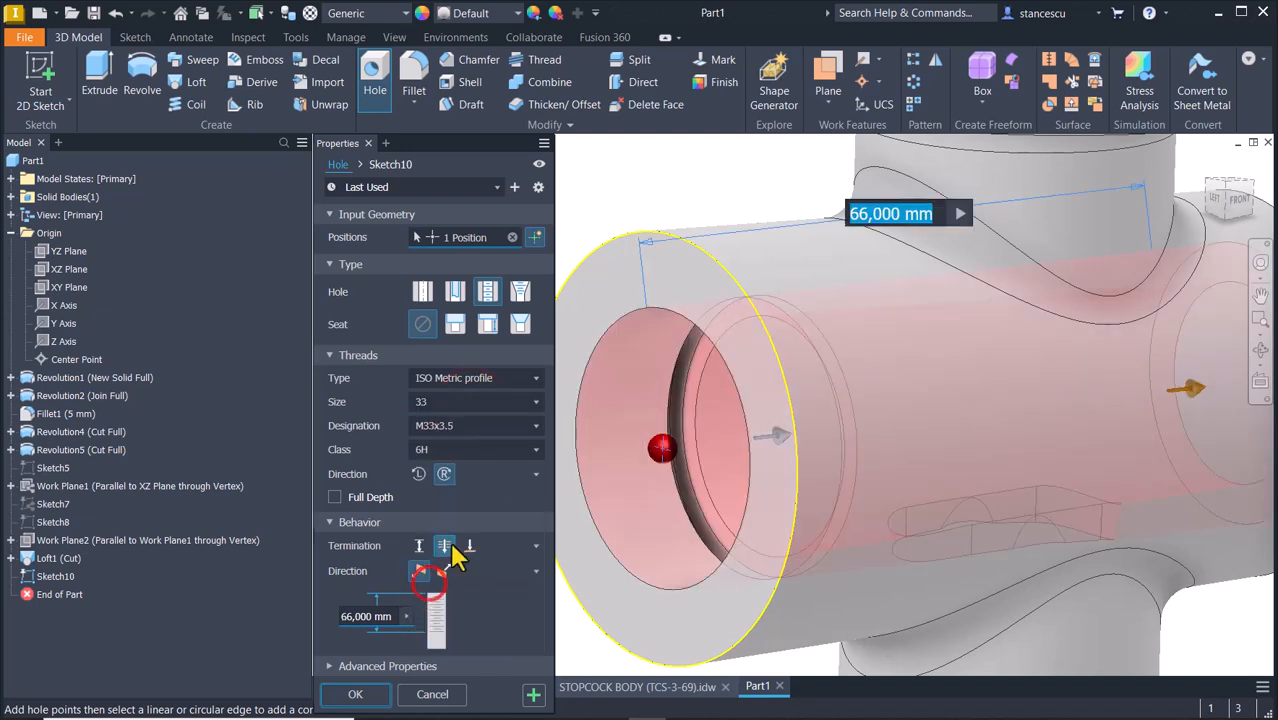
- Give the tapped hole a full-depth thread, a 14 mm distance termination and a flat drill point, and create it
left_click(336, 497)
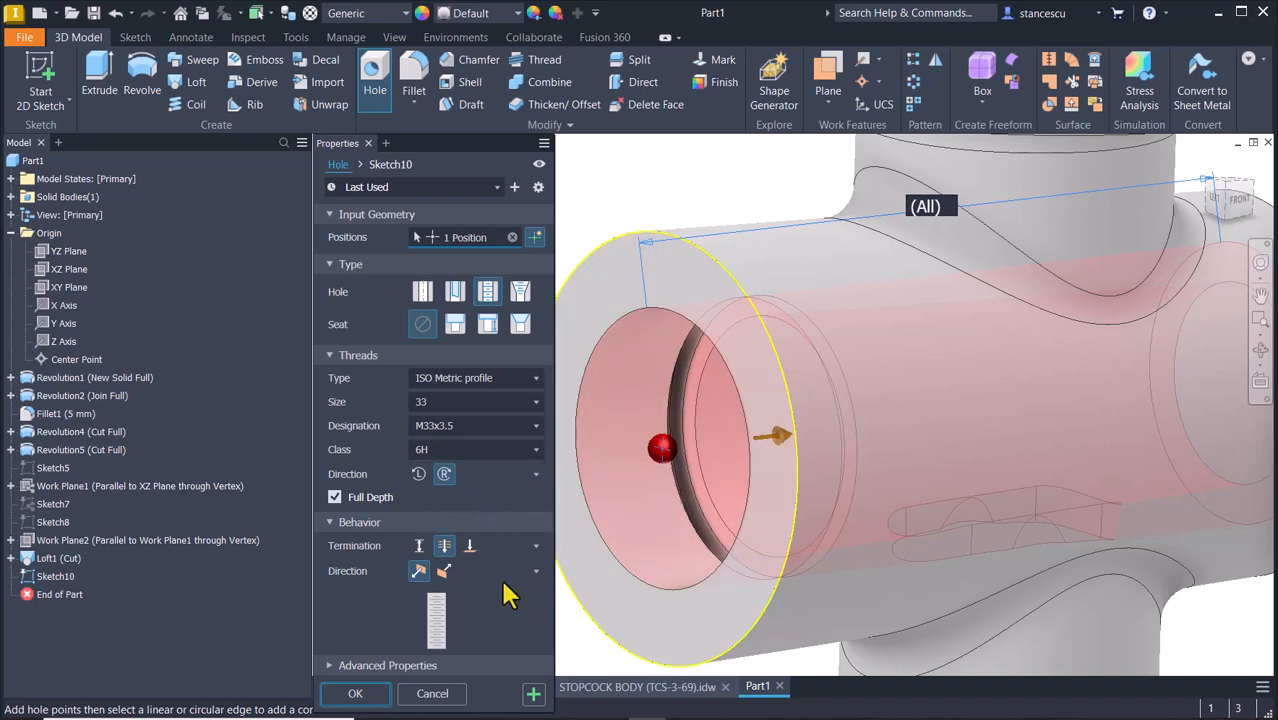
left_click(418, 548)
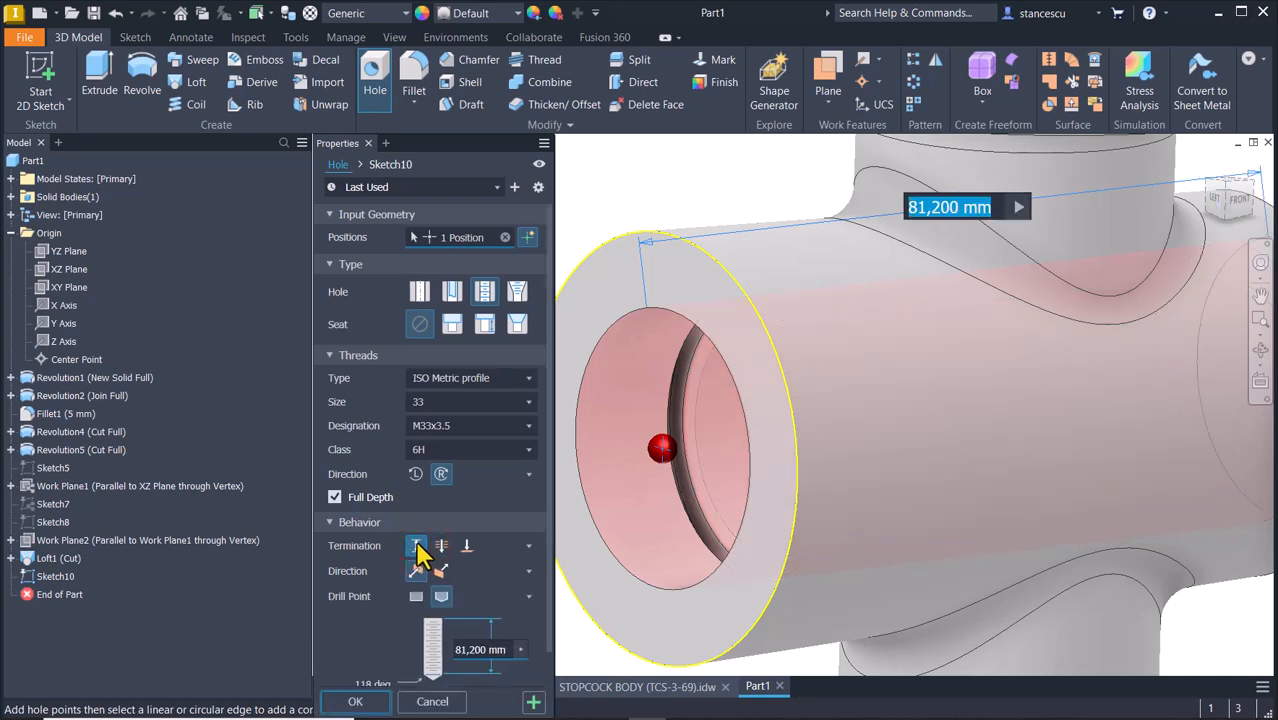
type("14")
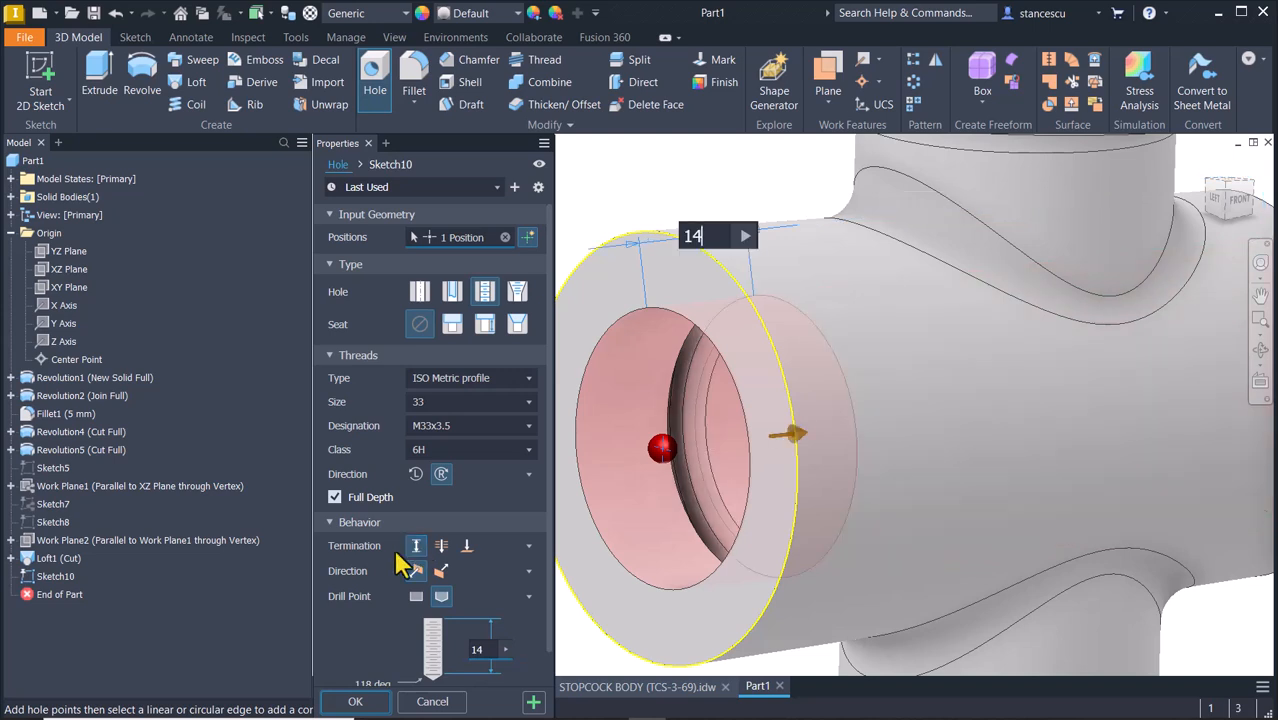
left_click(416, 597)
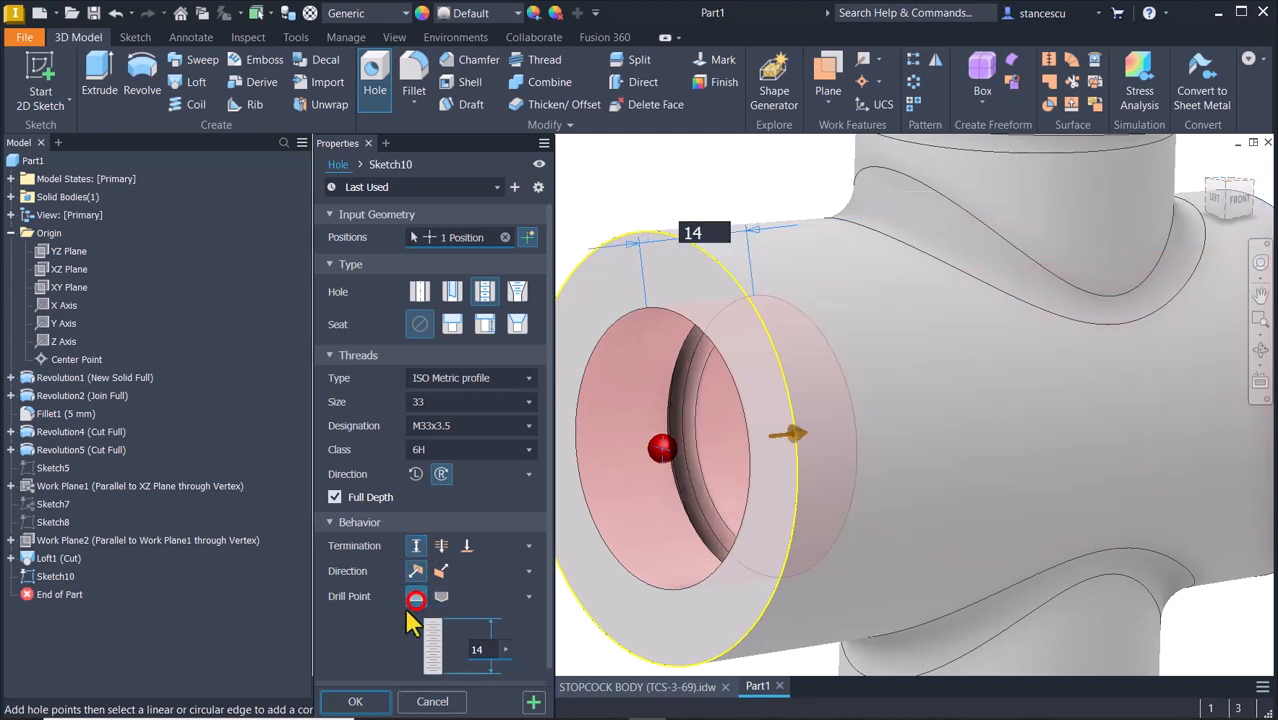
left_click(355, 703)
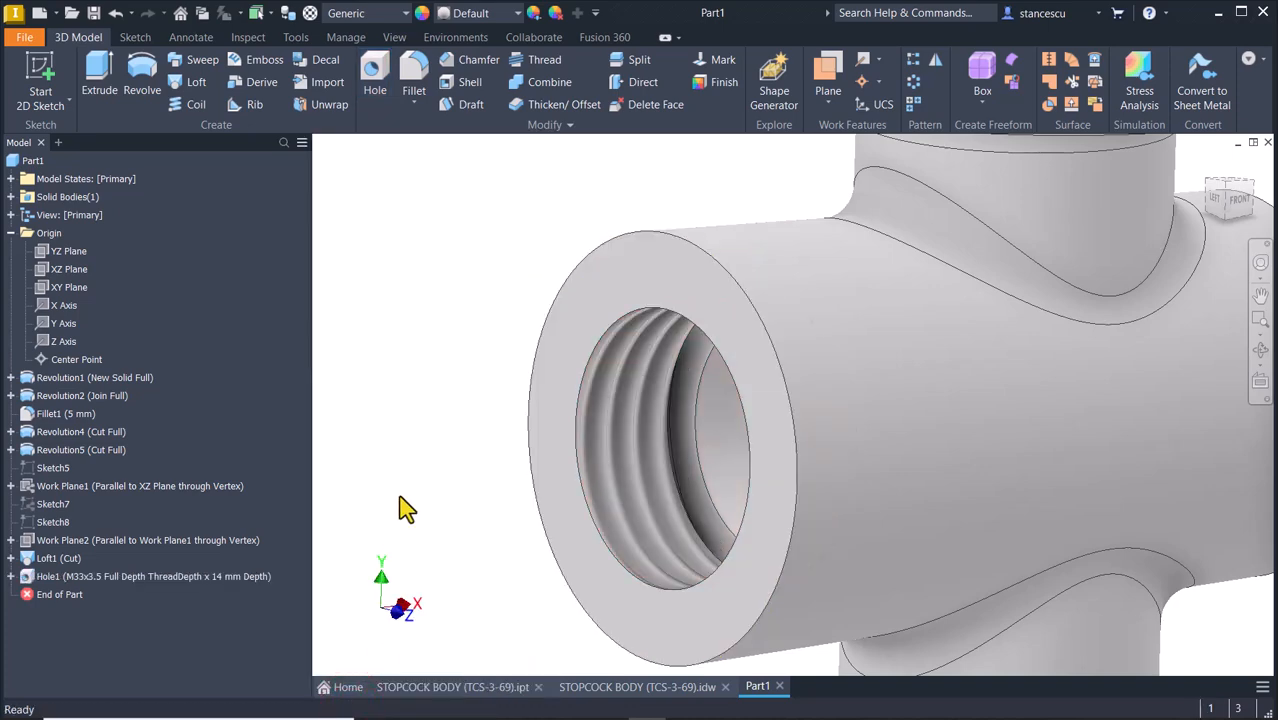
- Inspect the threaded hole in section by slicing the graphics in a temporary sketch on the XY plane, and undo that sketch
key("F6")
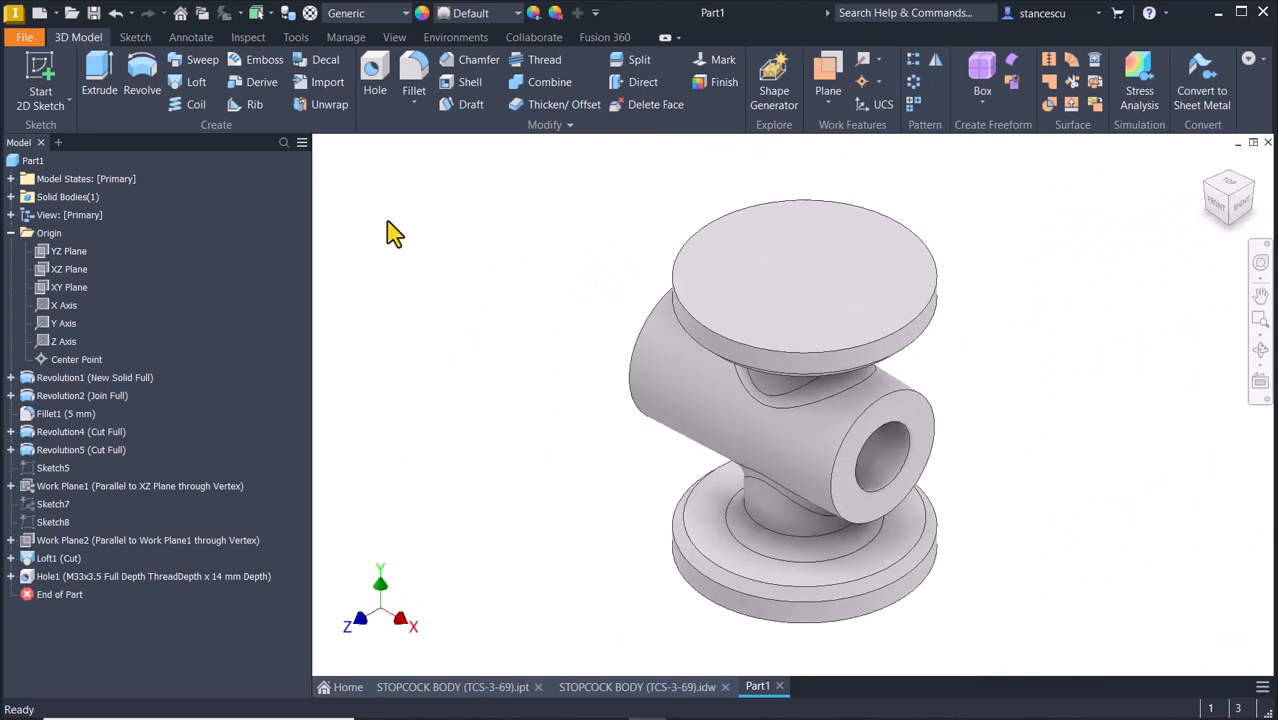
left_click(56, 288)
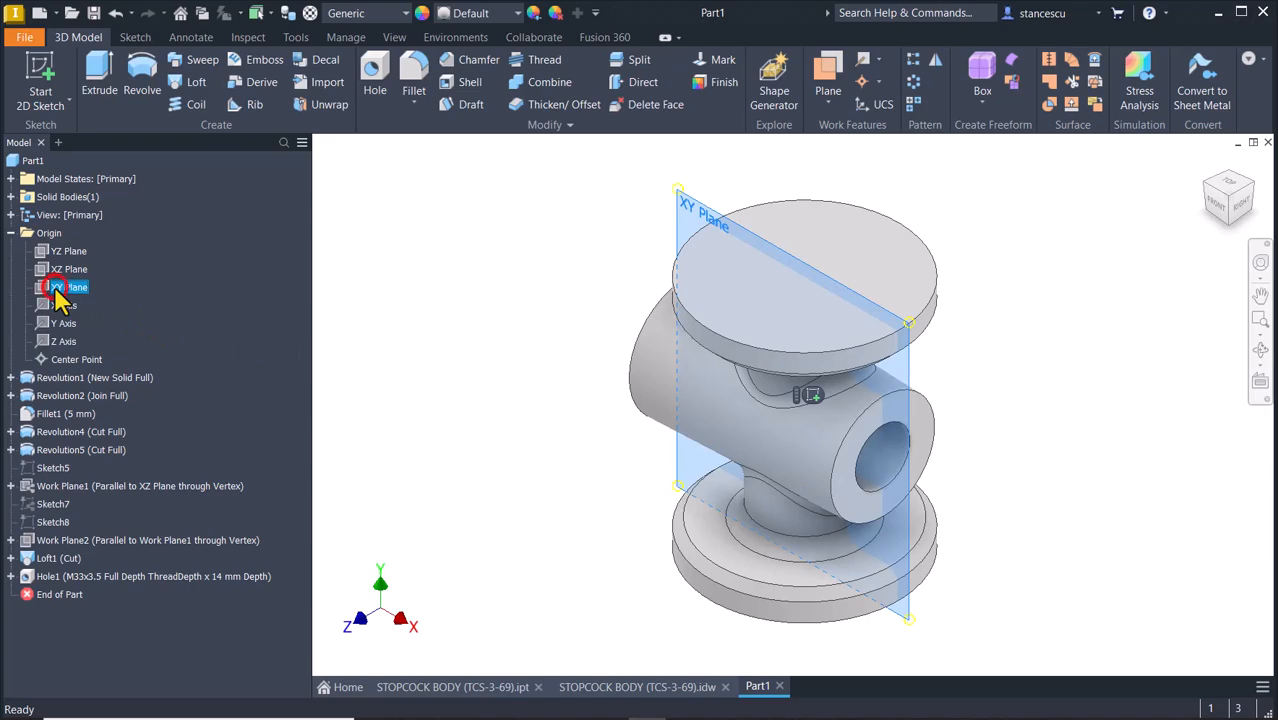
left_click(812, 396)
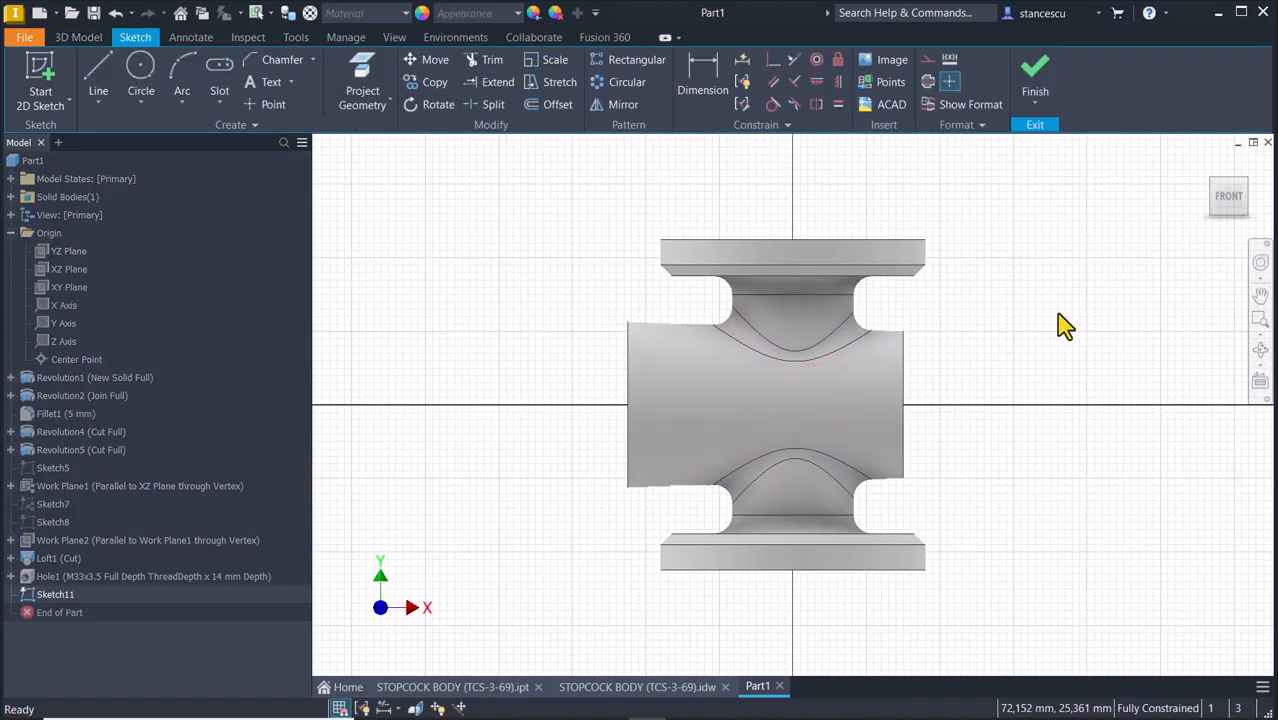
key("F7")
scroll(725, 418, "up", 3)
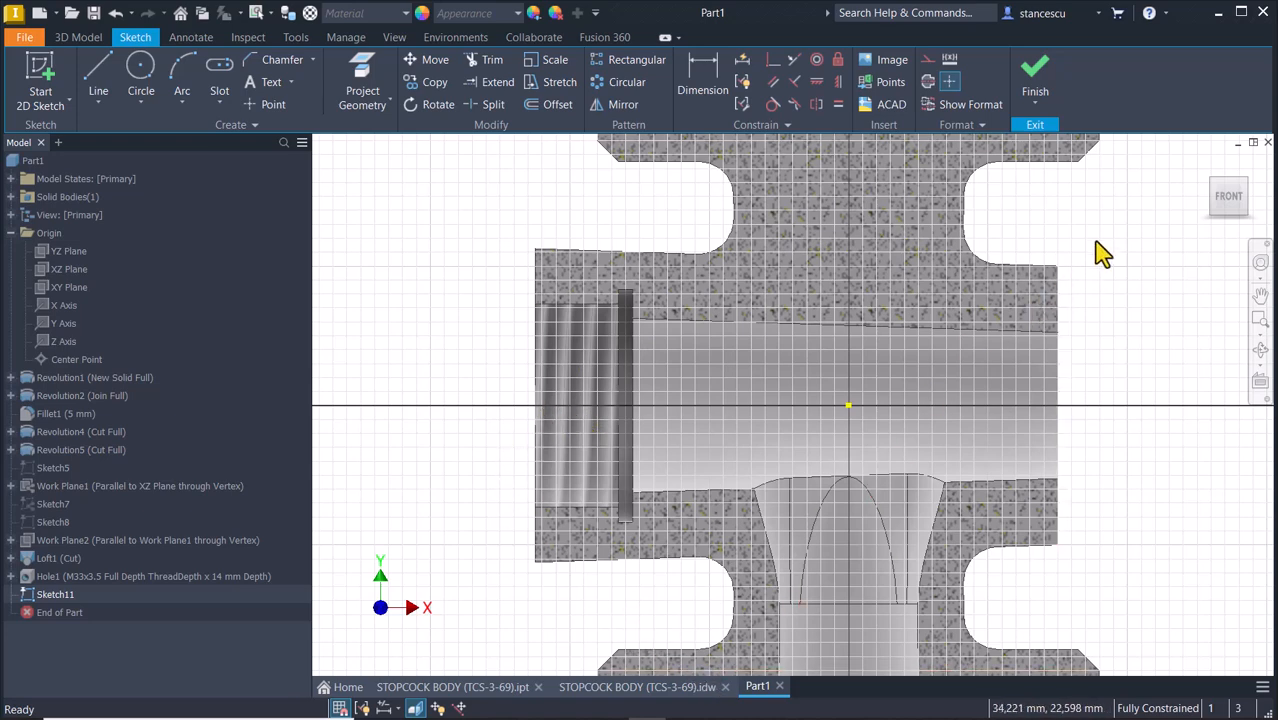
left_click(1108, 232)
key("ctrl+z")
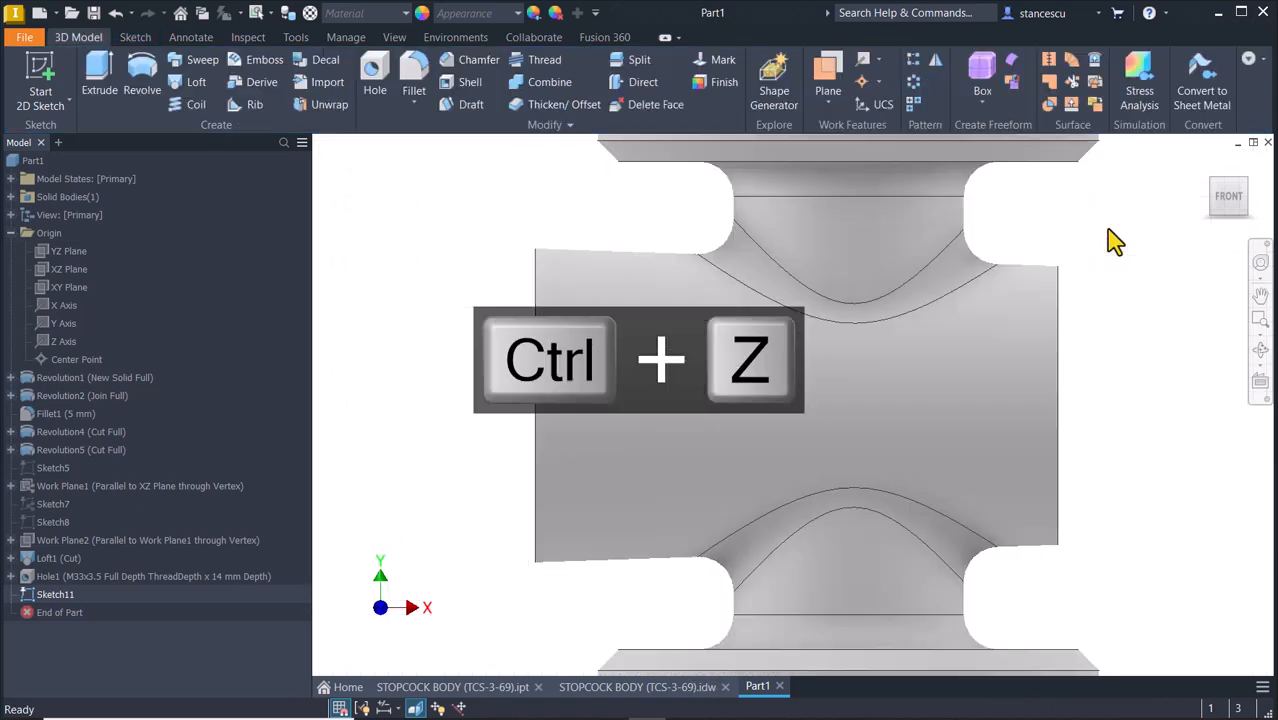
- Edit the threaded hole to use the M33x2 designation with a depth of 14 mm
key("F6")
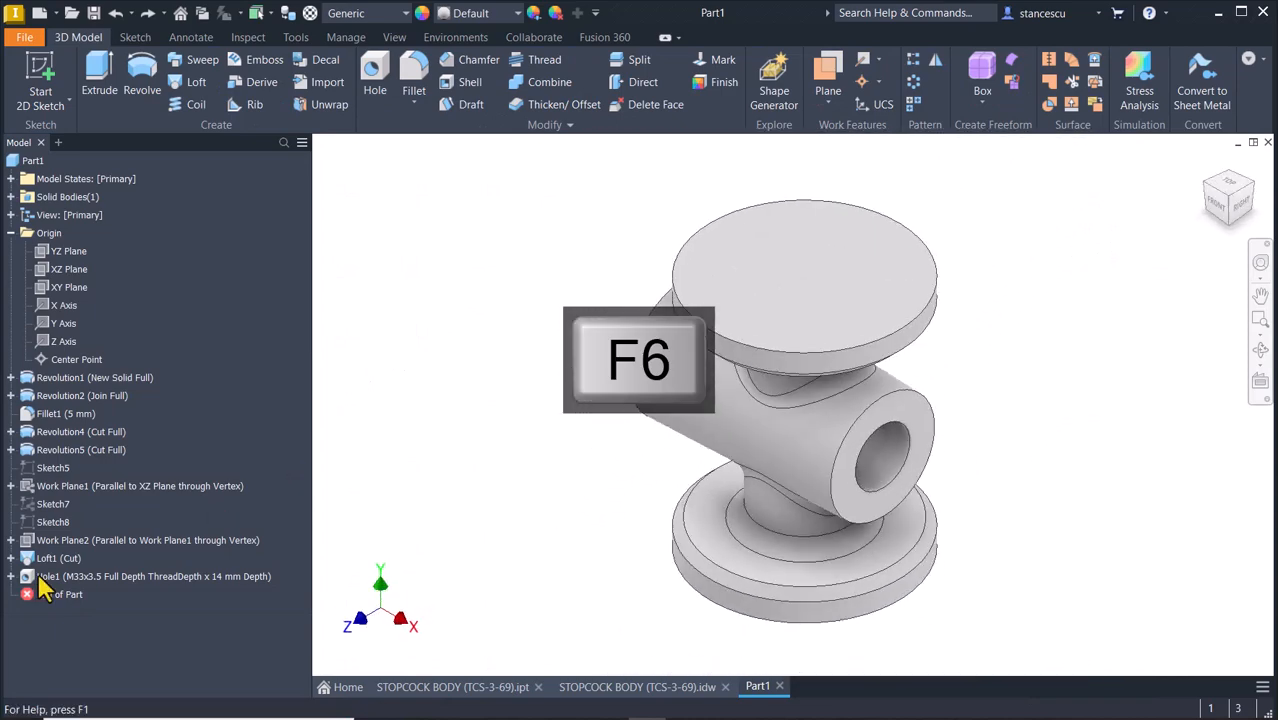
double_click(30, 578)
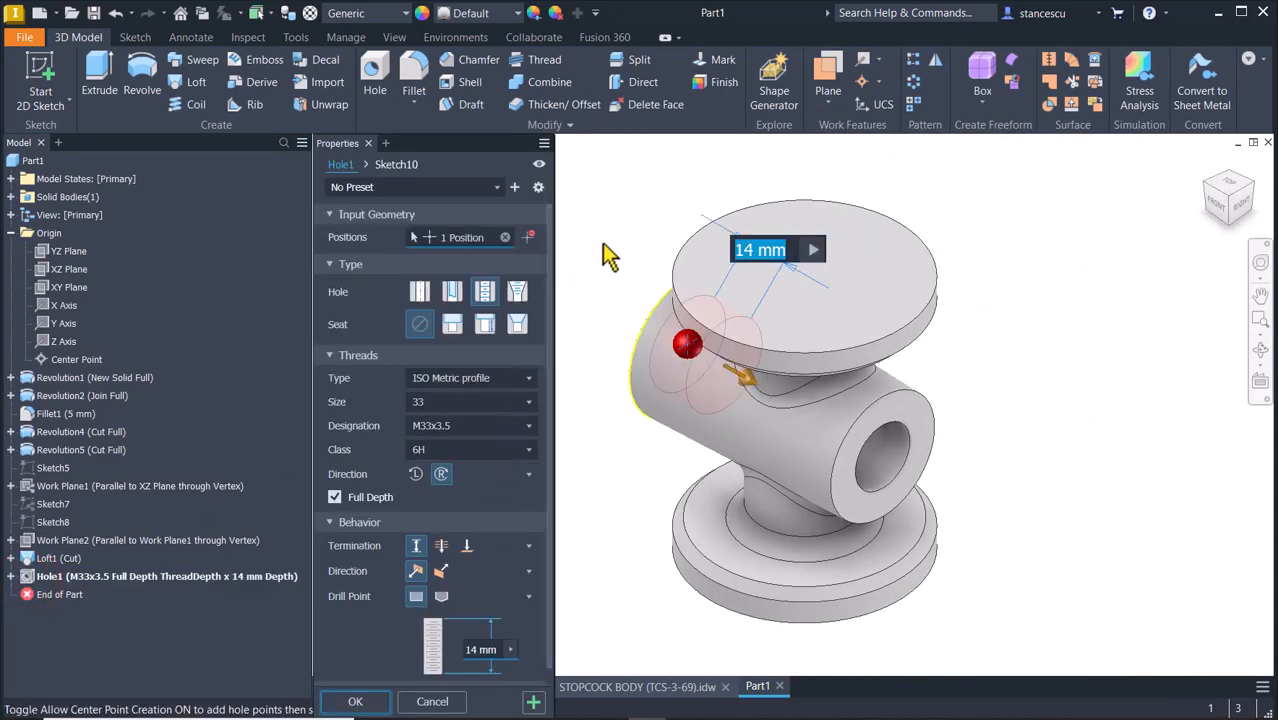
left_click(455, 430)
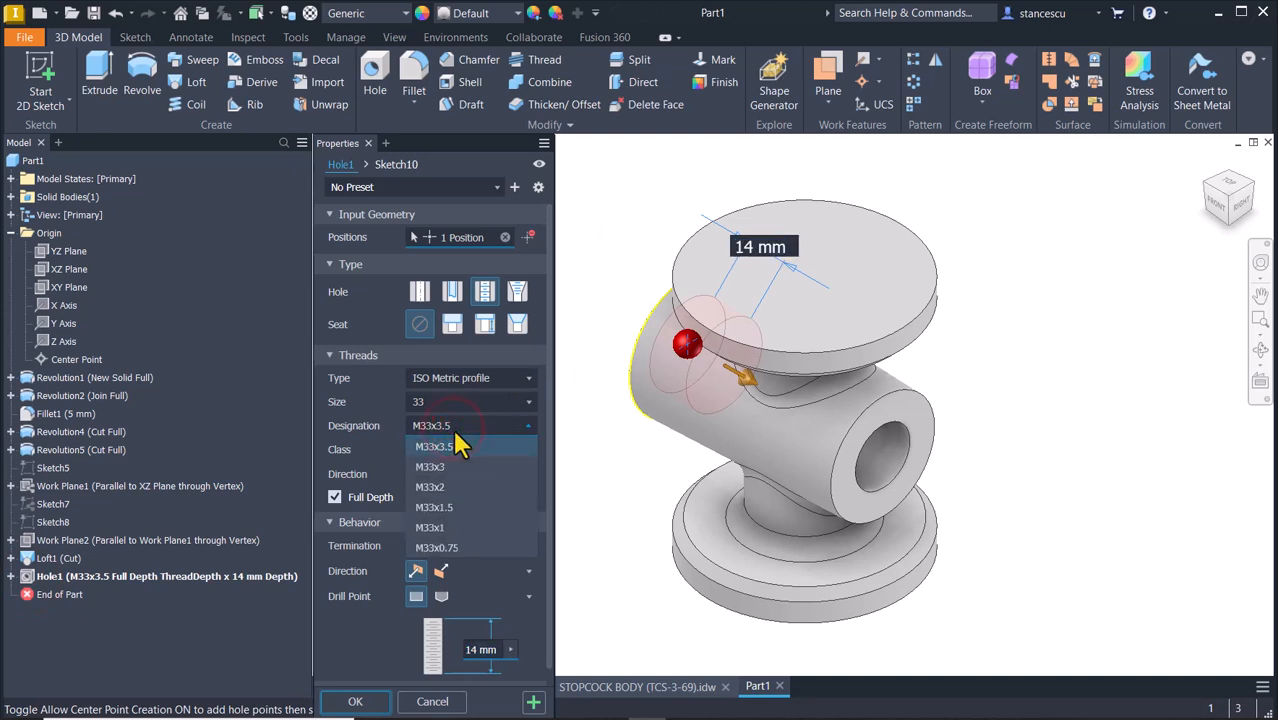
left_click(446, 487)
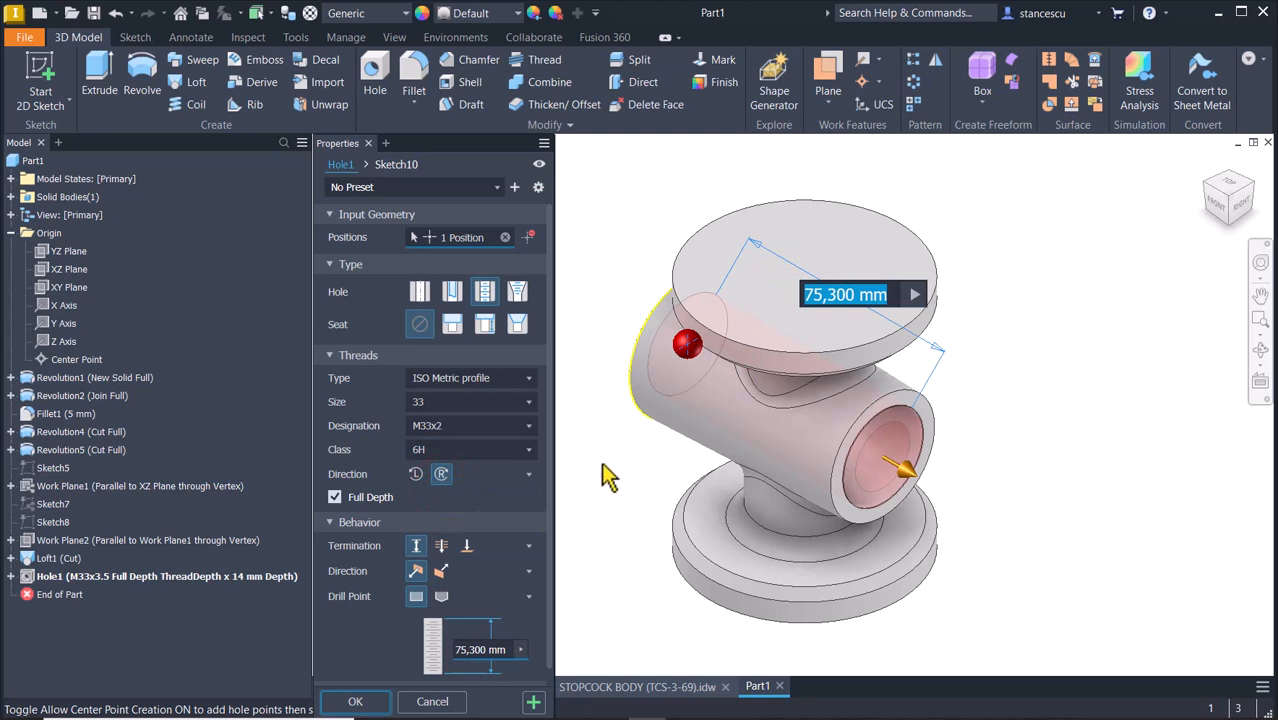
left_click(465, 650)
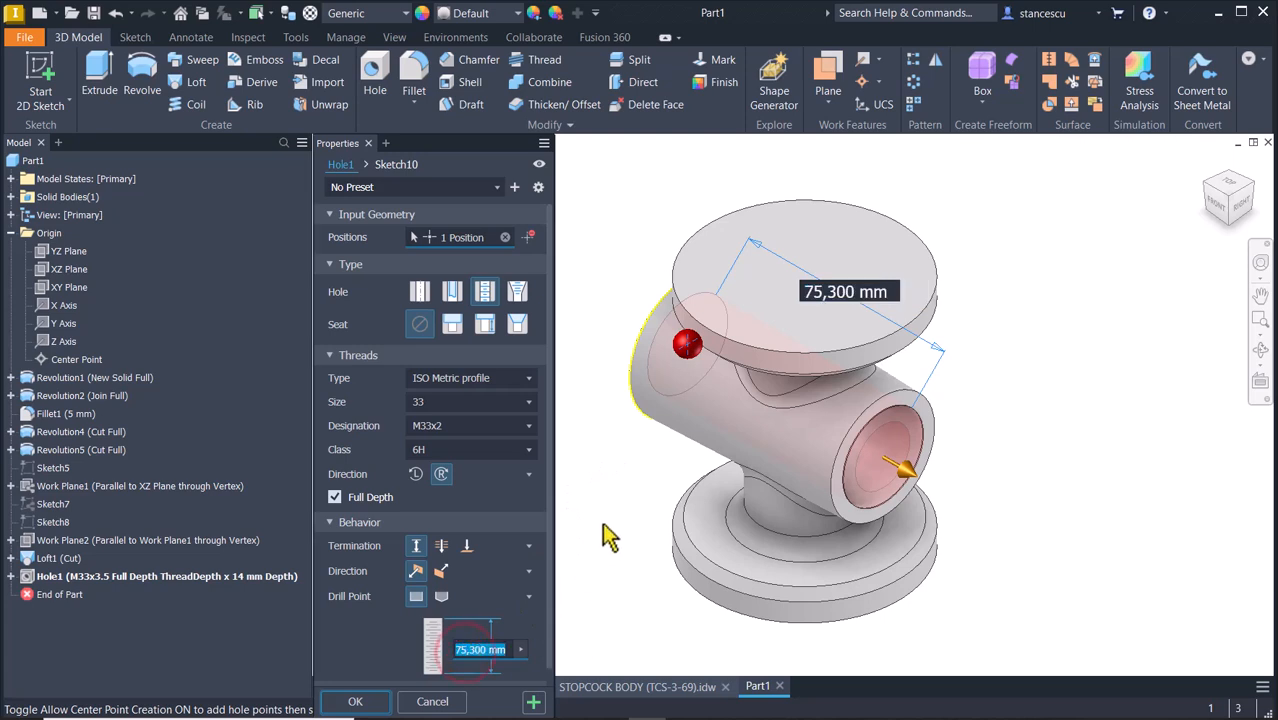
type("14")
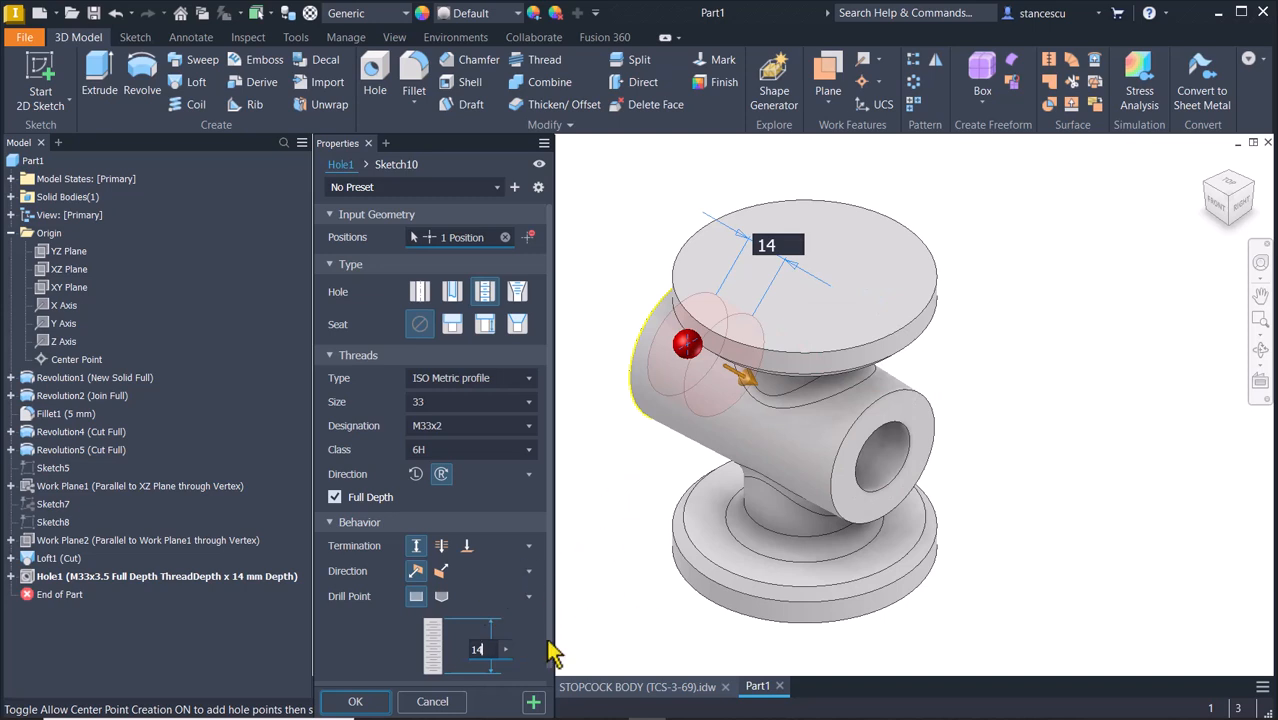
left_click(357, 702)
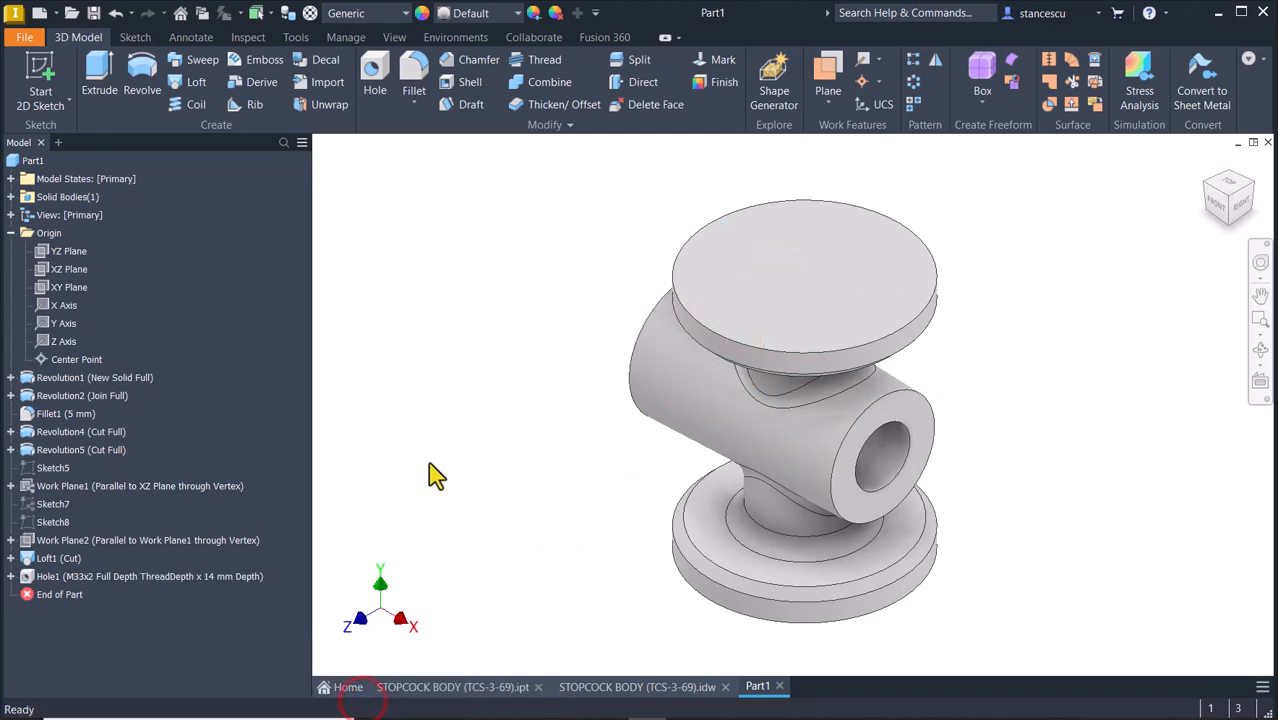
- Inspect the finer thread in the horizontal bore and switch to the STOPCOCK BODY (TCS-3-69).idw drawing to read the remaining dimensions
key("F5")
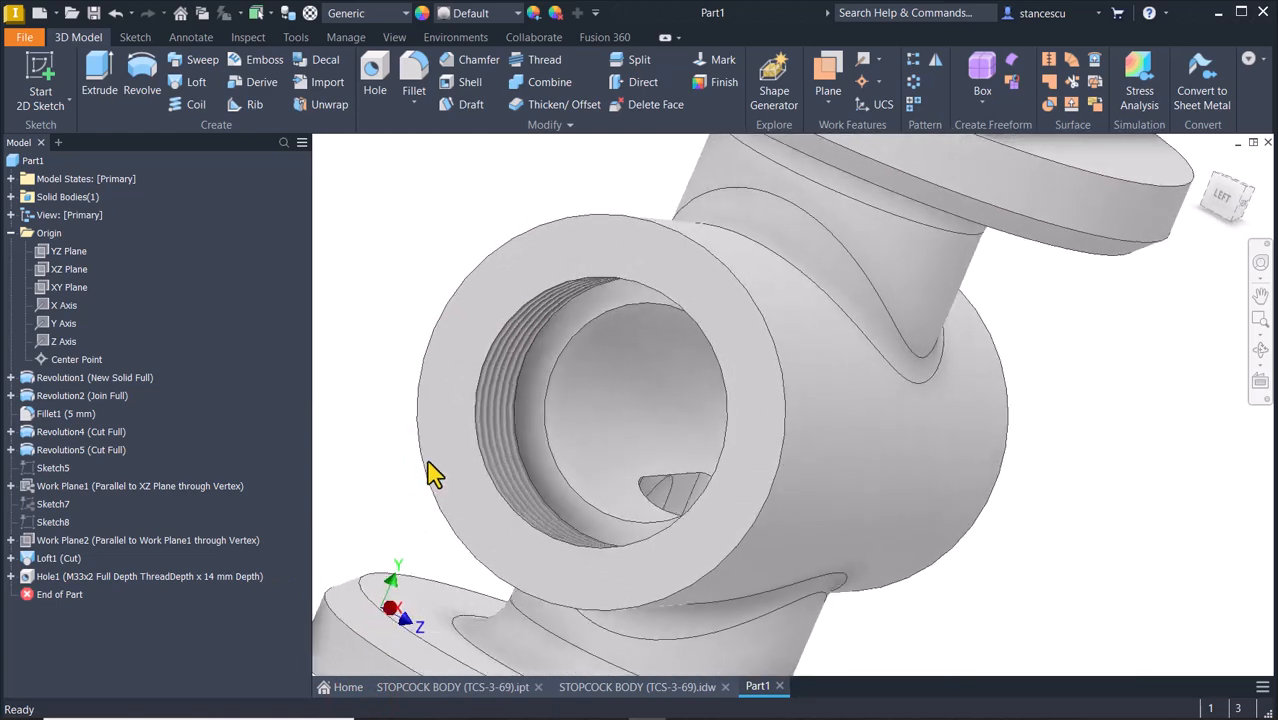
key("F6")
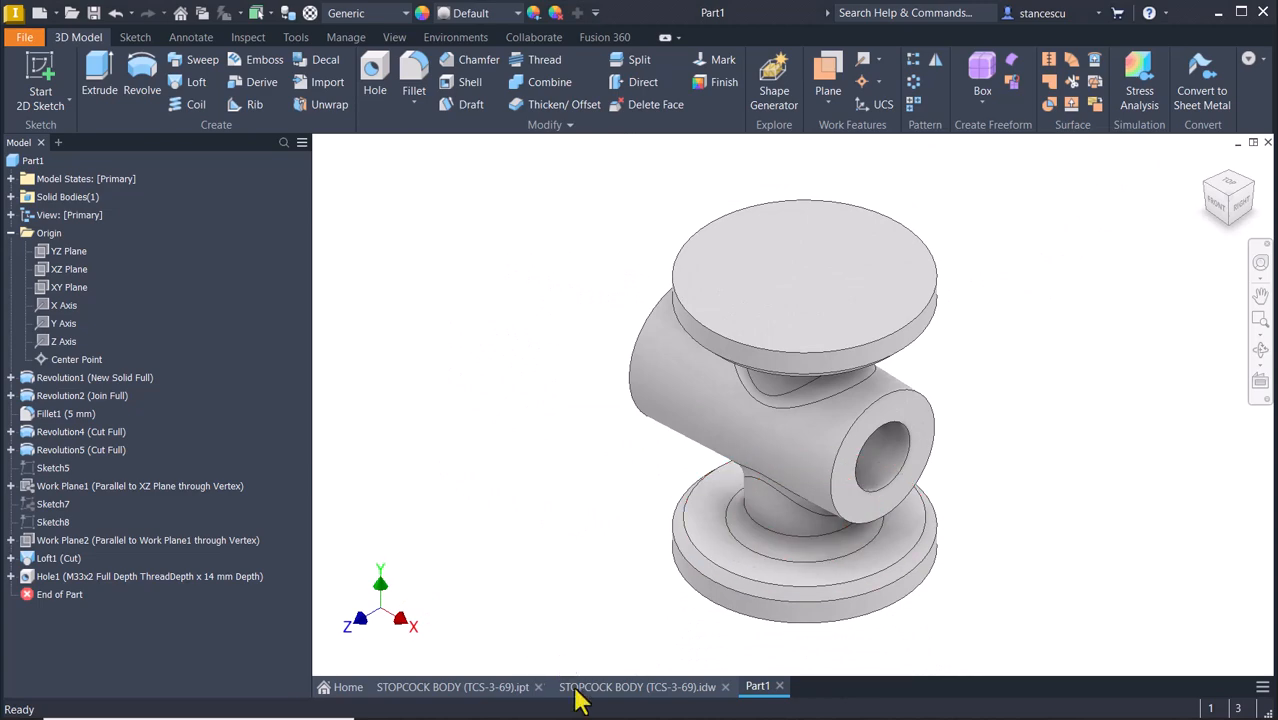
left_click(617, 690)
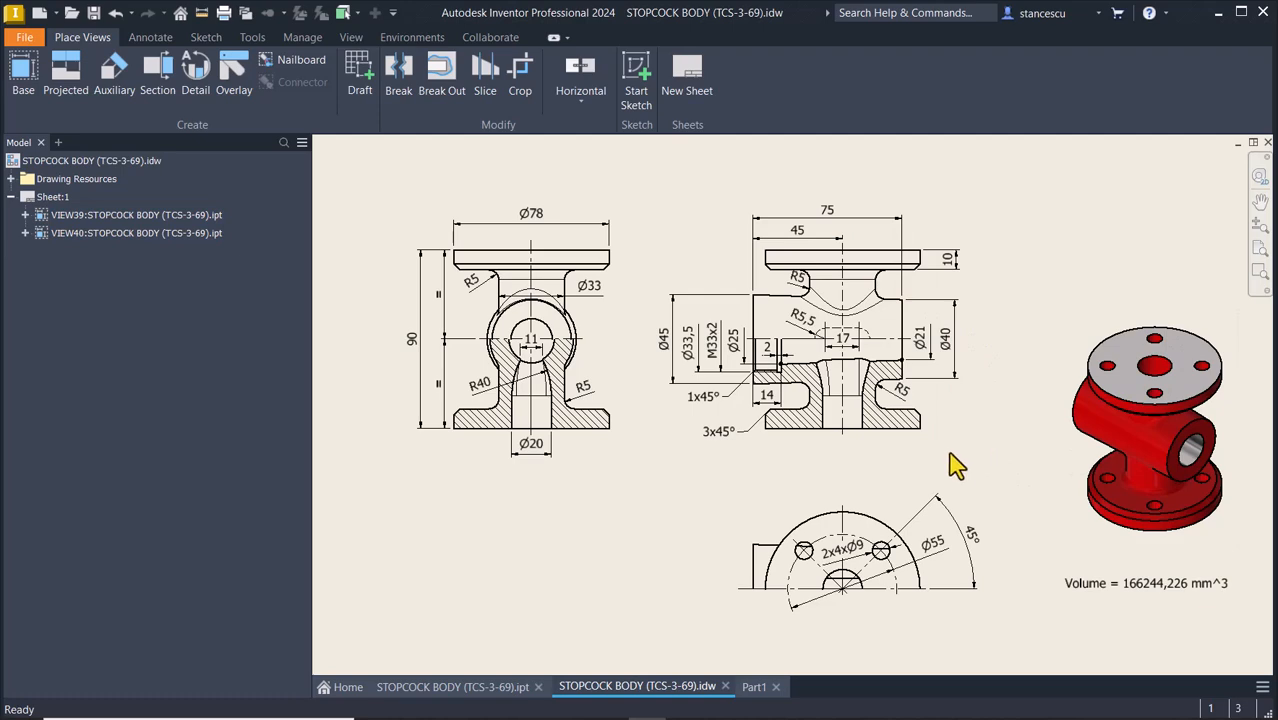
- Examine the flange hole pattern dimensions in the drawing's half top view and return to the Part1 model
scroll(900, 570, "up", 4)
scroll(845, 440, "down", 2)
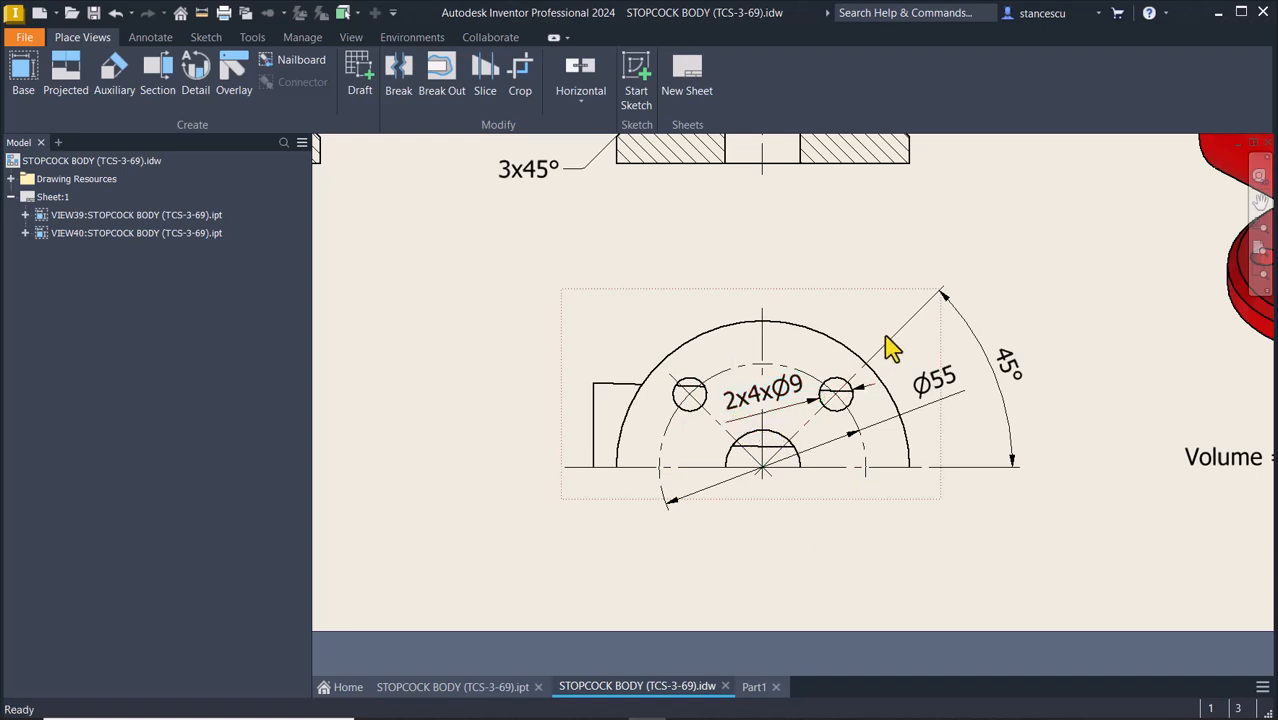
scroll(921, 375, "up", 4)
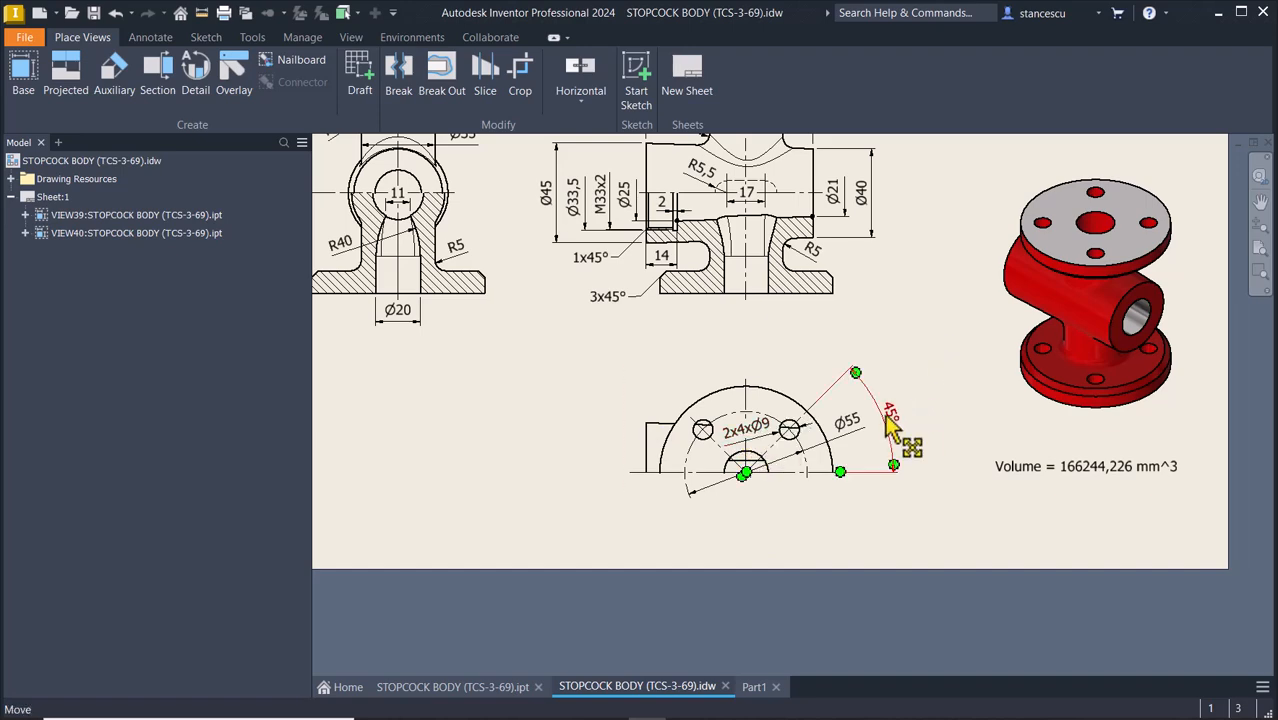
key("Home")
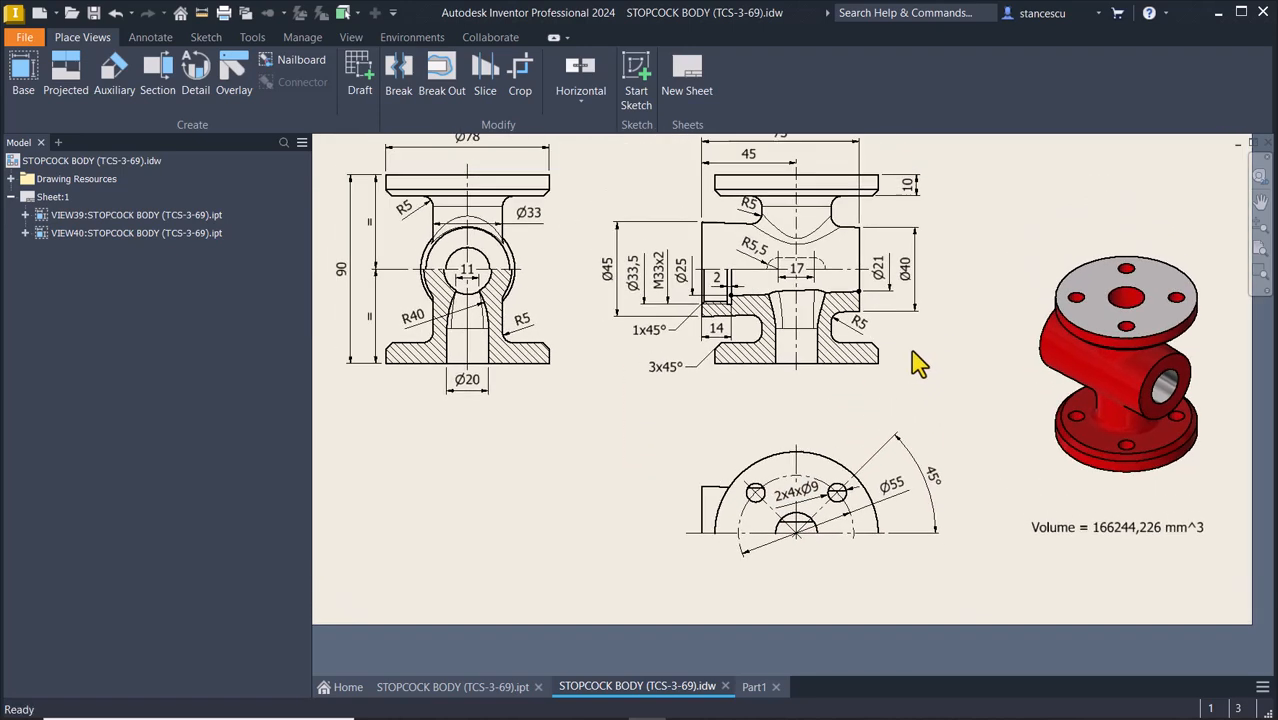
left_click(753, 688)
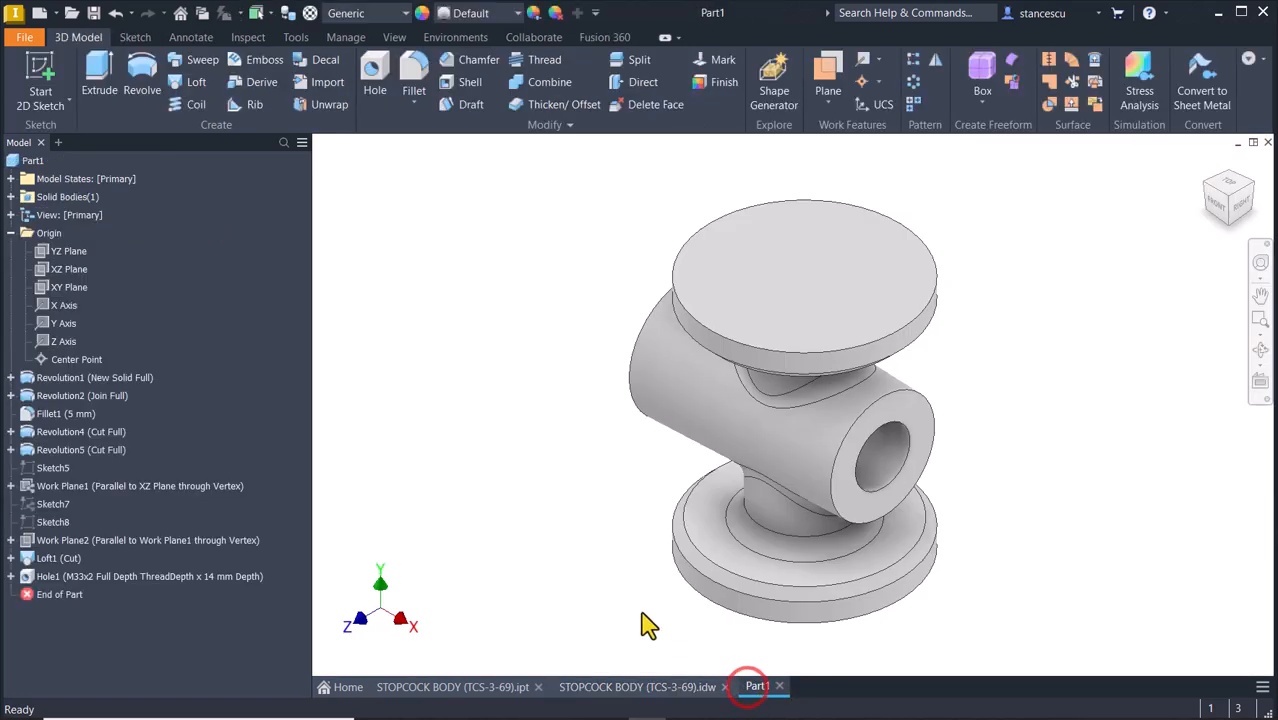
- Start a sketch on the lower flange's upper face and slice the graphics at the sketch plane
left_click(757, 576)
key("s")
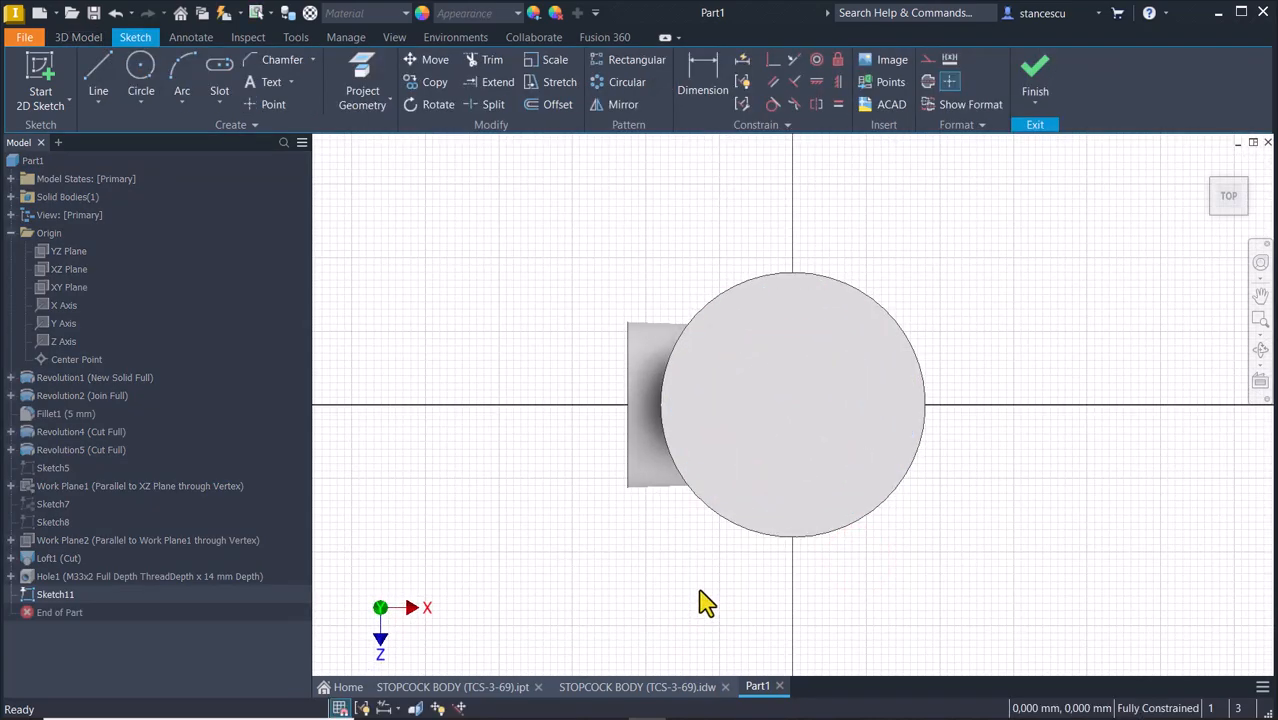
key("F7")
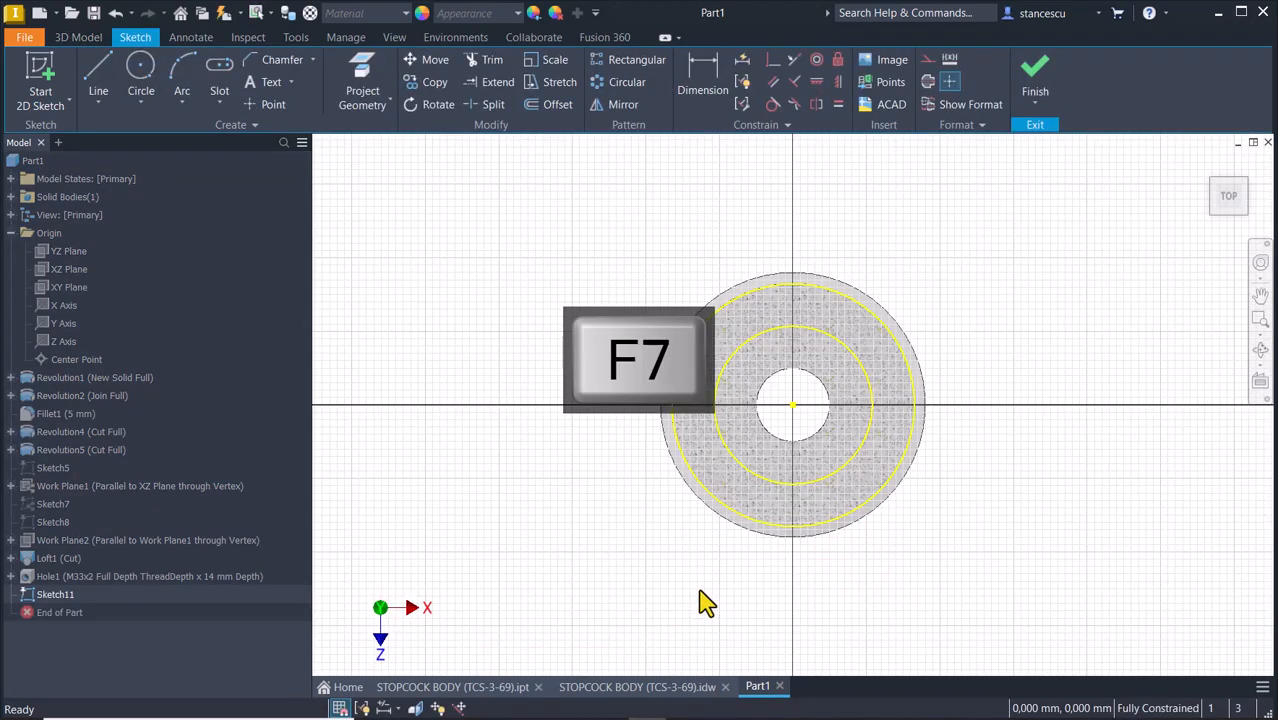
scroll(605, 357, "up", 2)
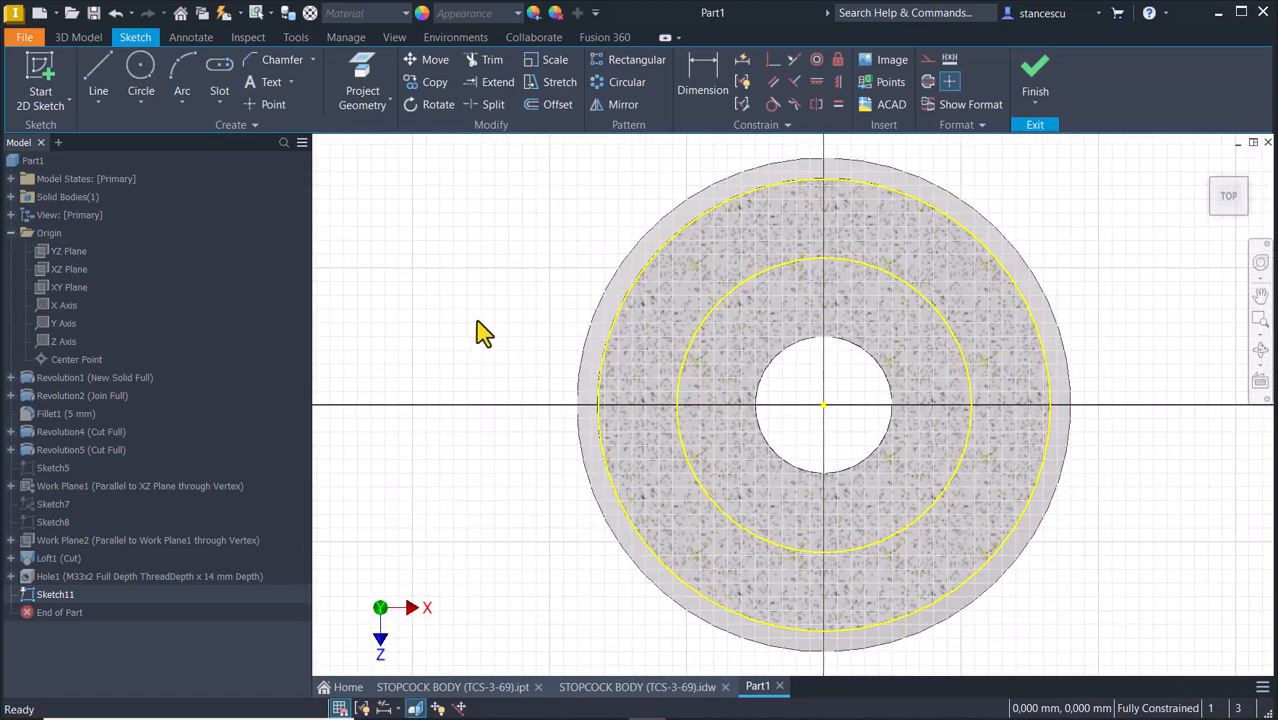
- Sketch a line from the flange centre, 55/2 mm long at 45 degrees, and finish the sketch
left_click(108, 92)
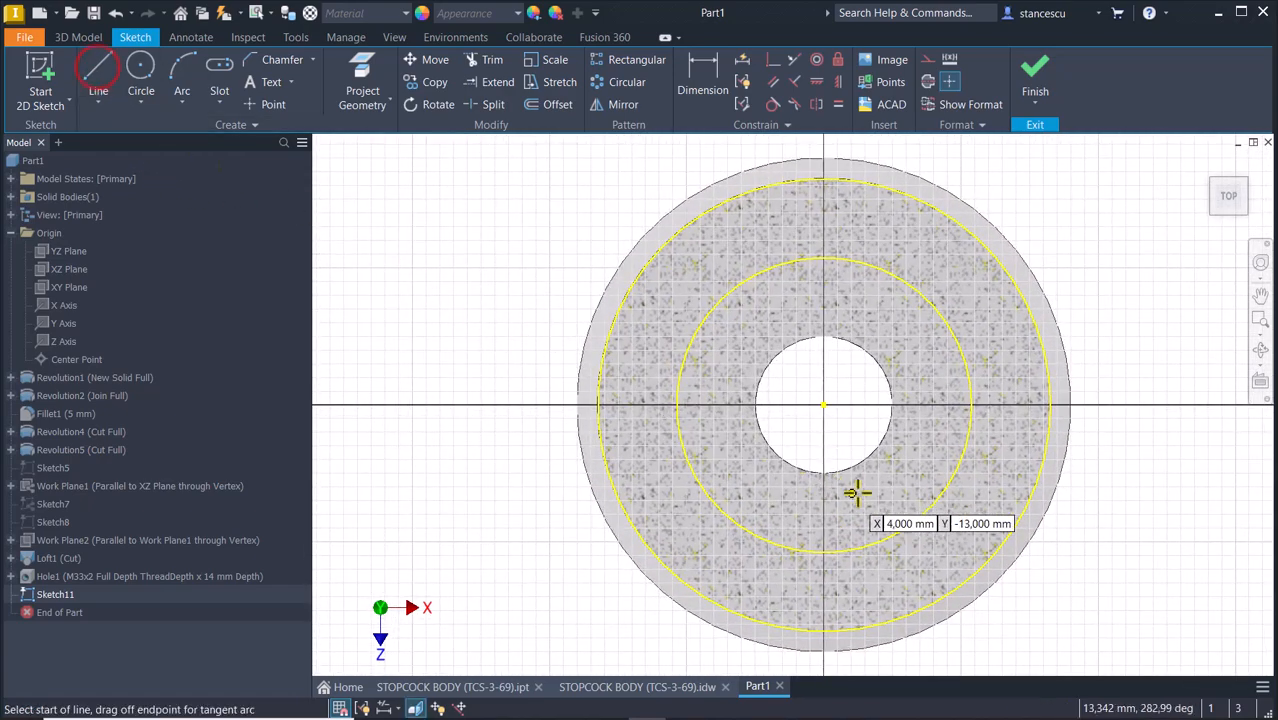
left_click(823, 404)
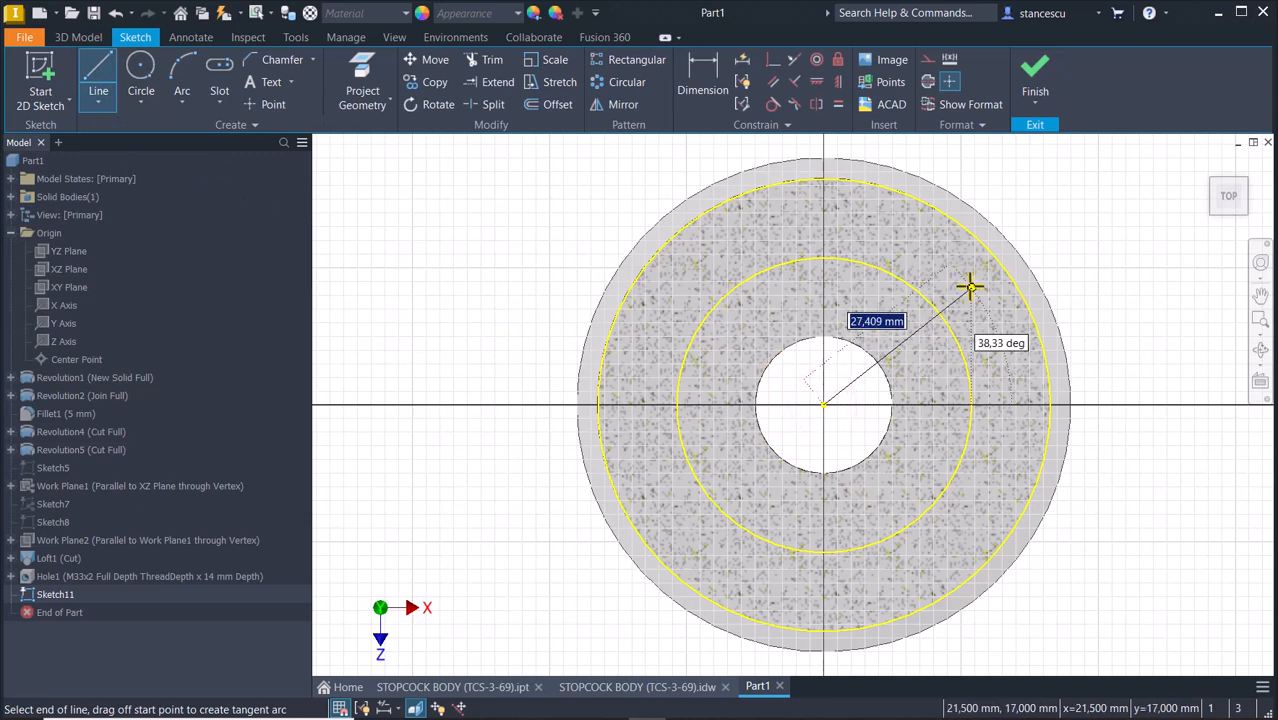
type("55")
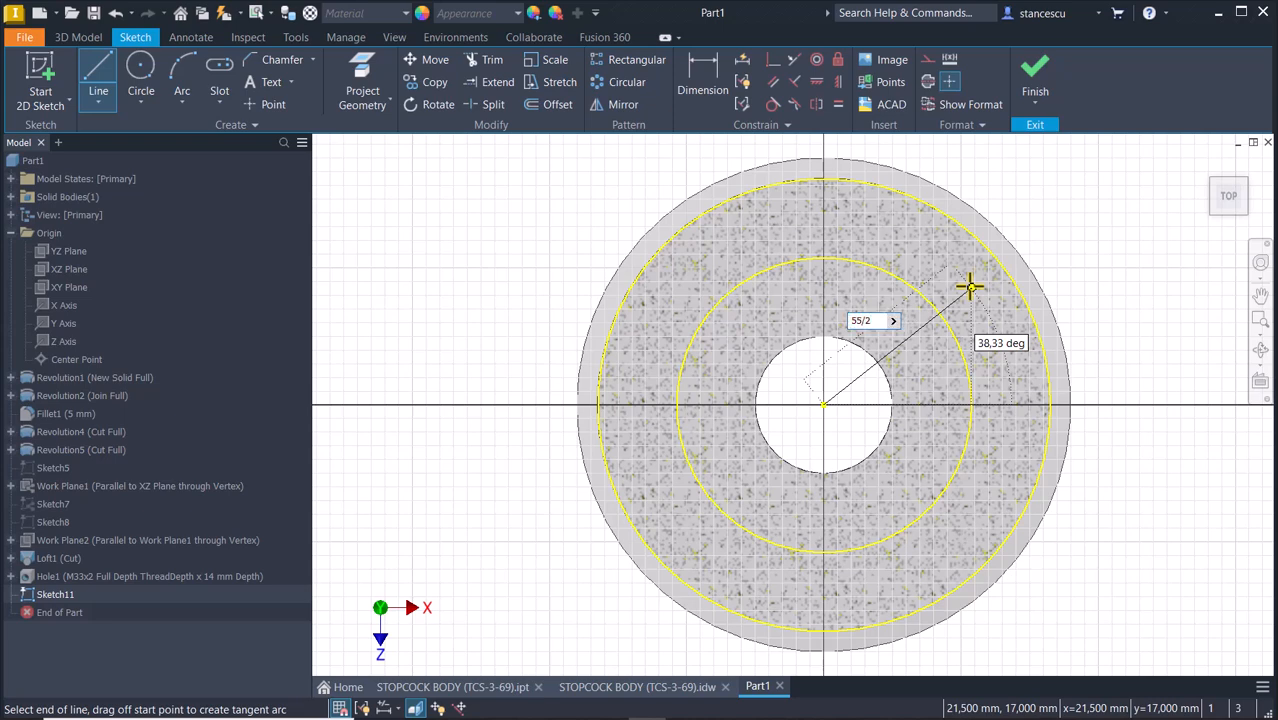
type("/2")
key("Tab")
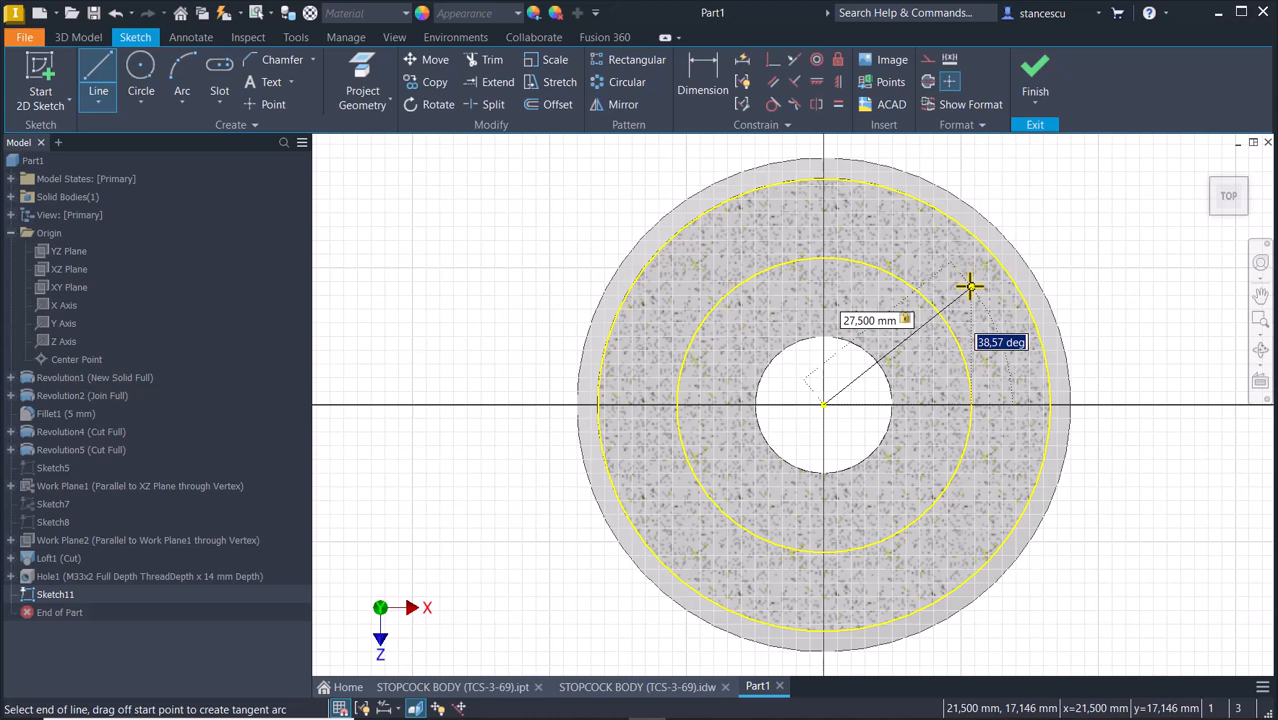
type("4")
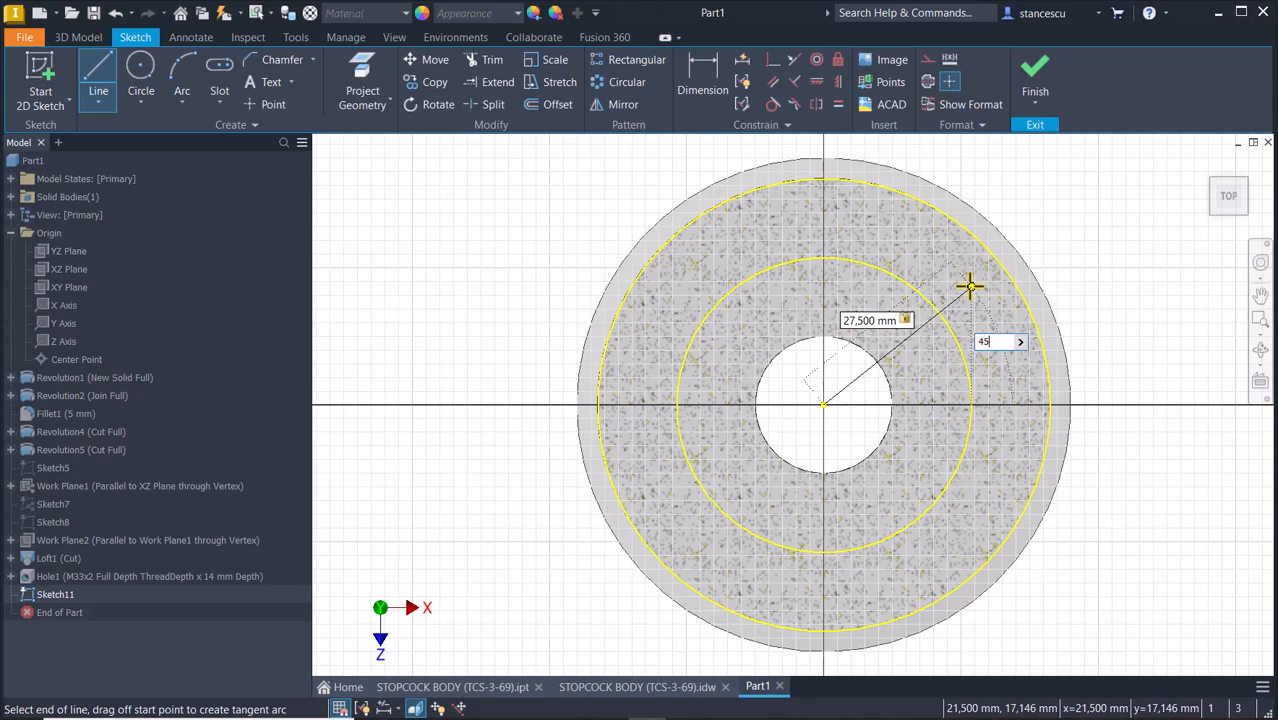
type("5")
key("Return")
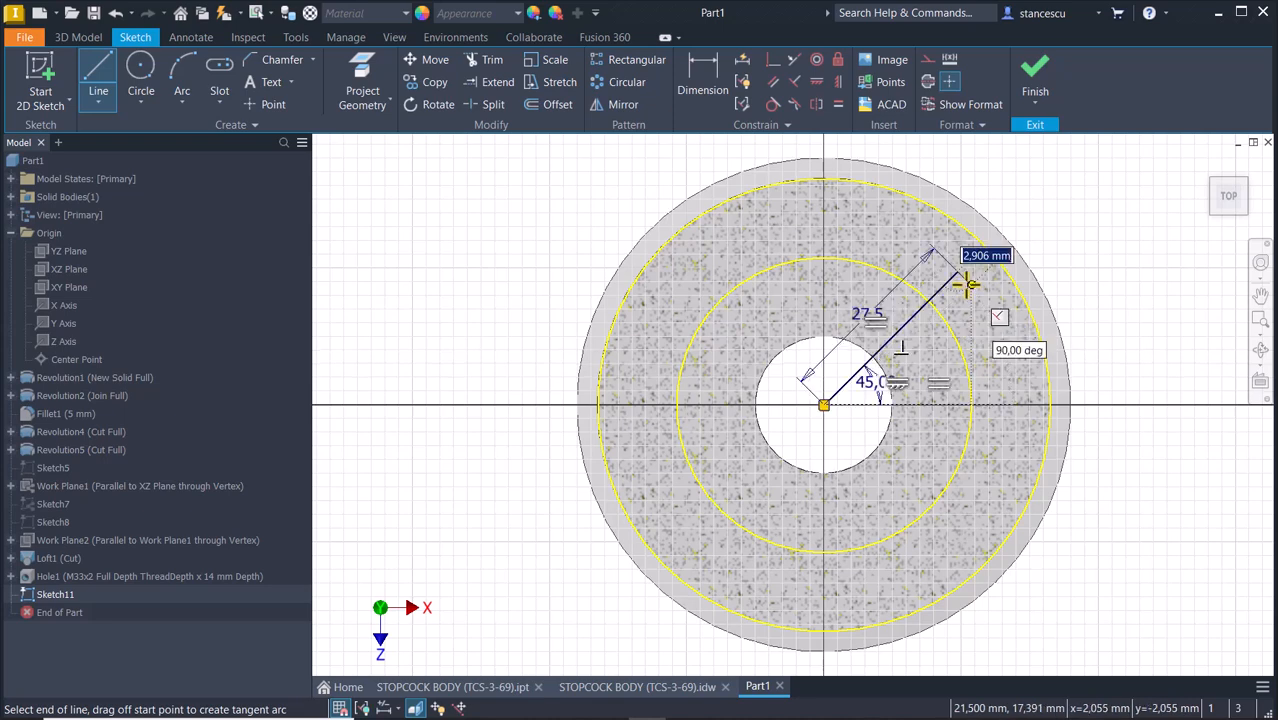
key("Escape")
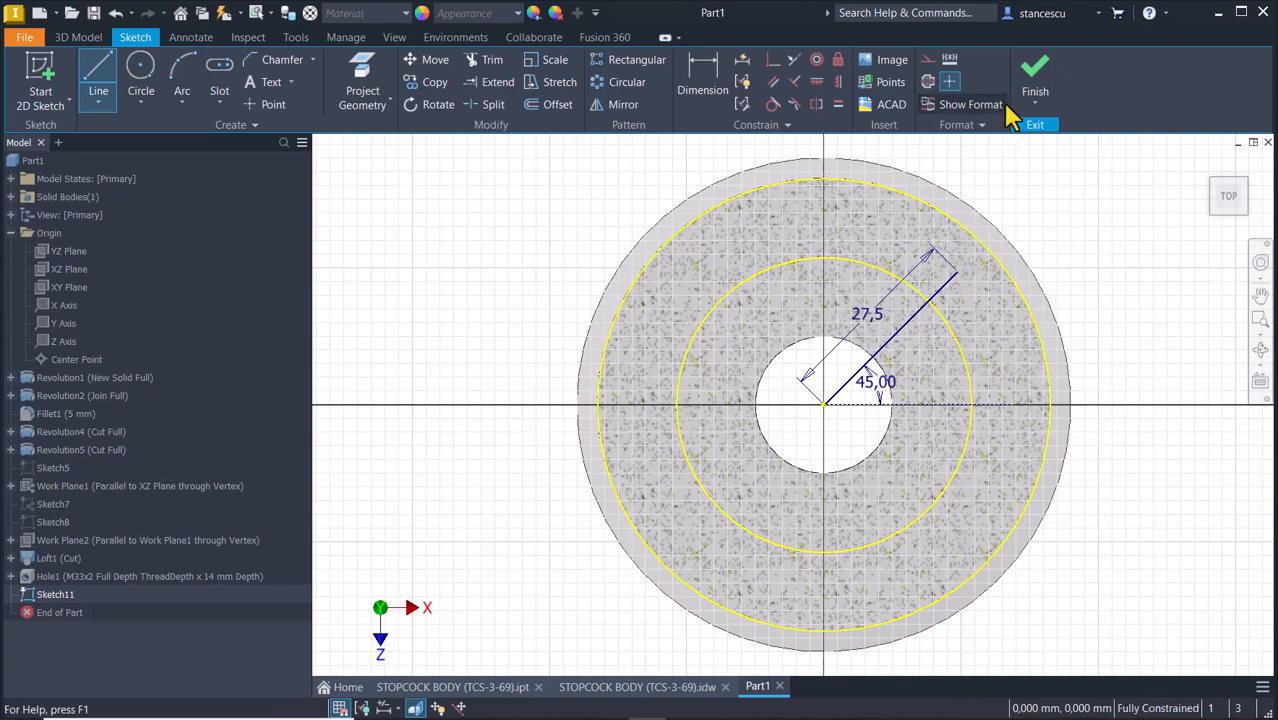
left_click(1027, 71)
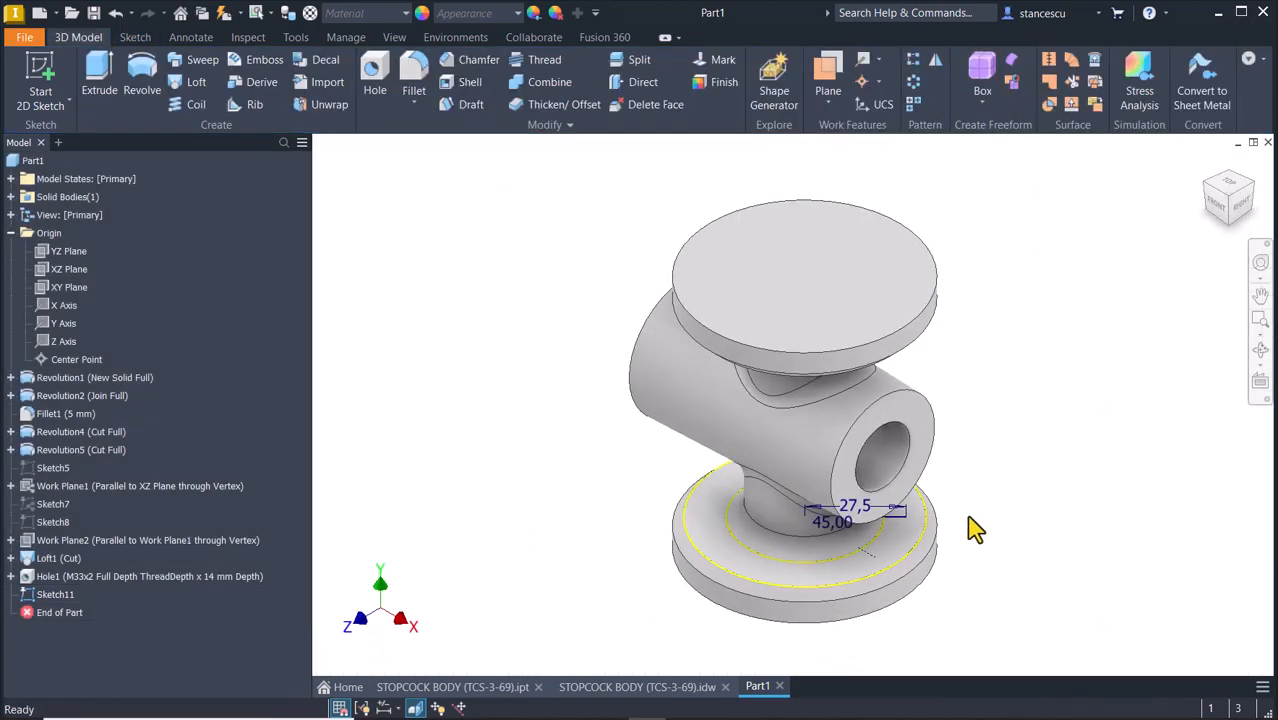
- Create a simple 9 mm hole at the outer end of the sketched line with a Through All termination
left_click(366, 100)
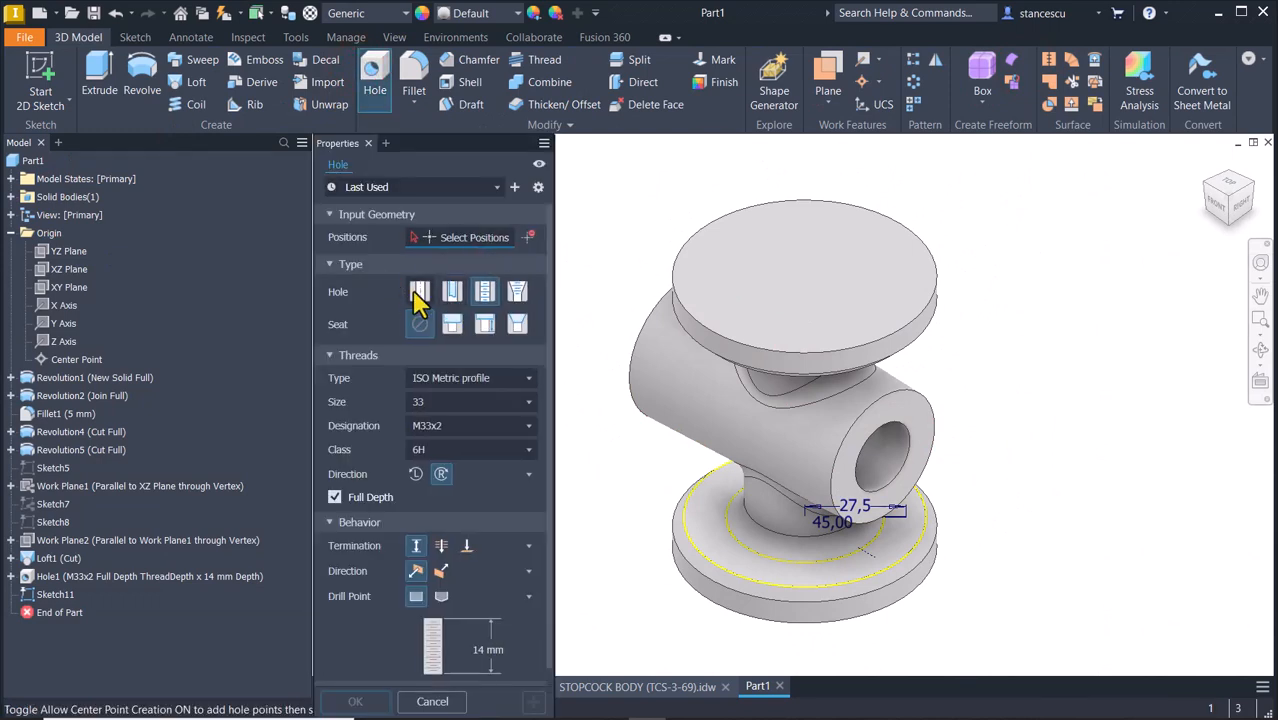
left_click(418, 292)
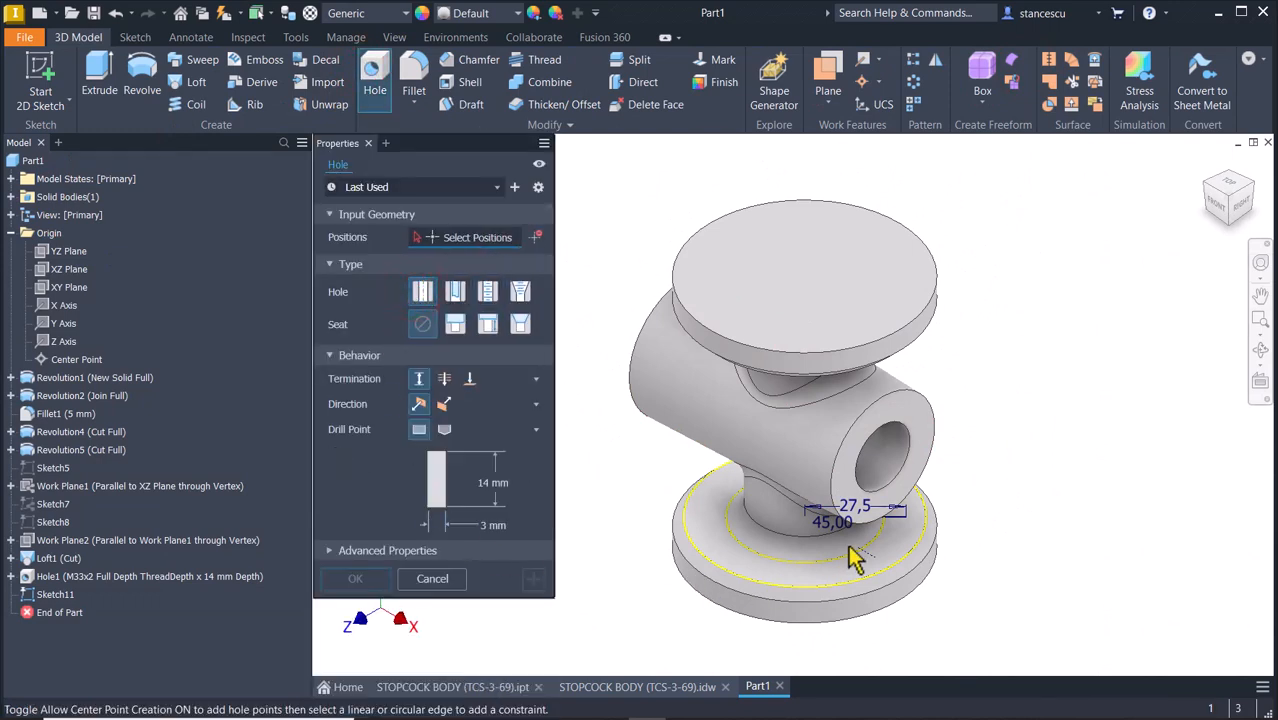
left_click(904, 518)
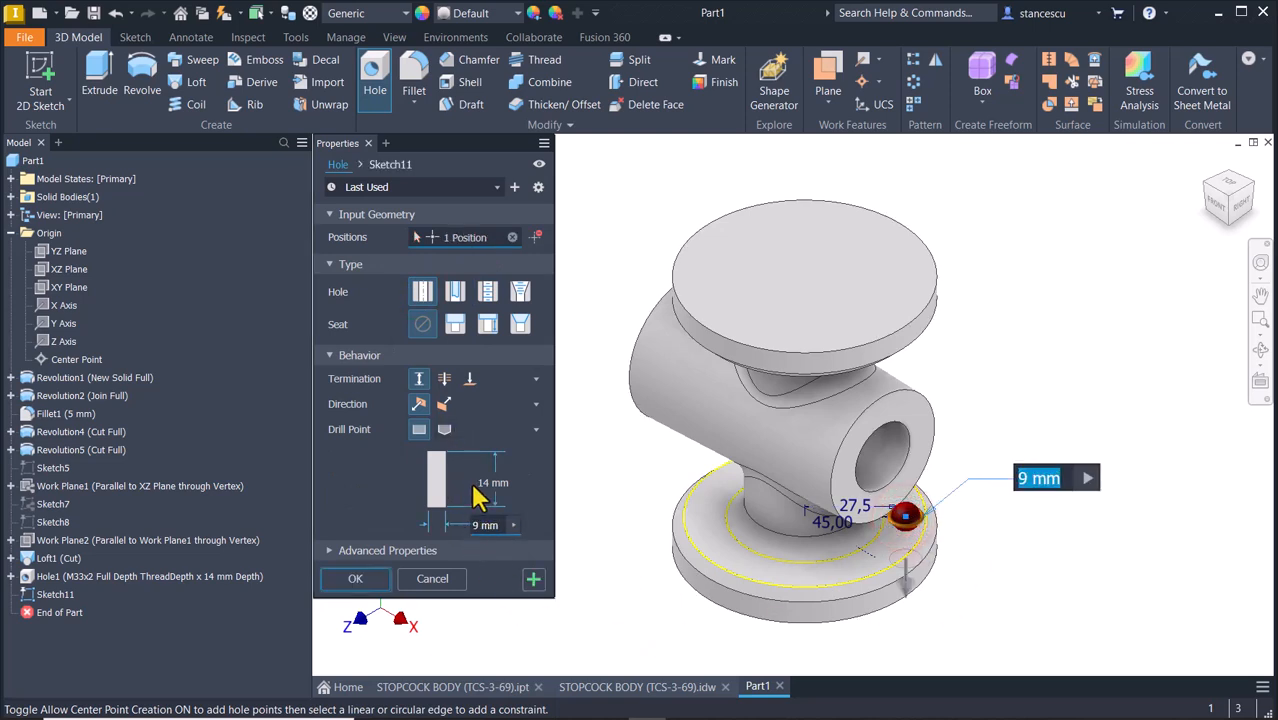
left_click(444, 379)
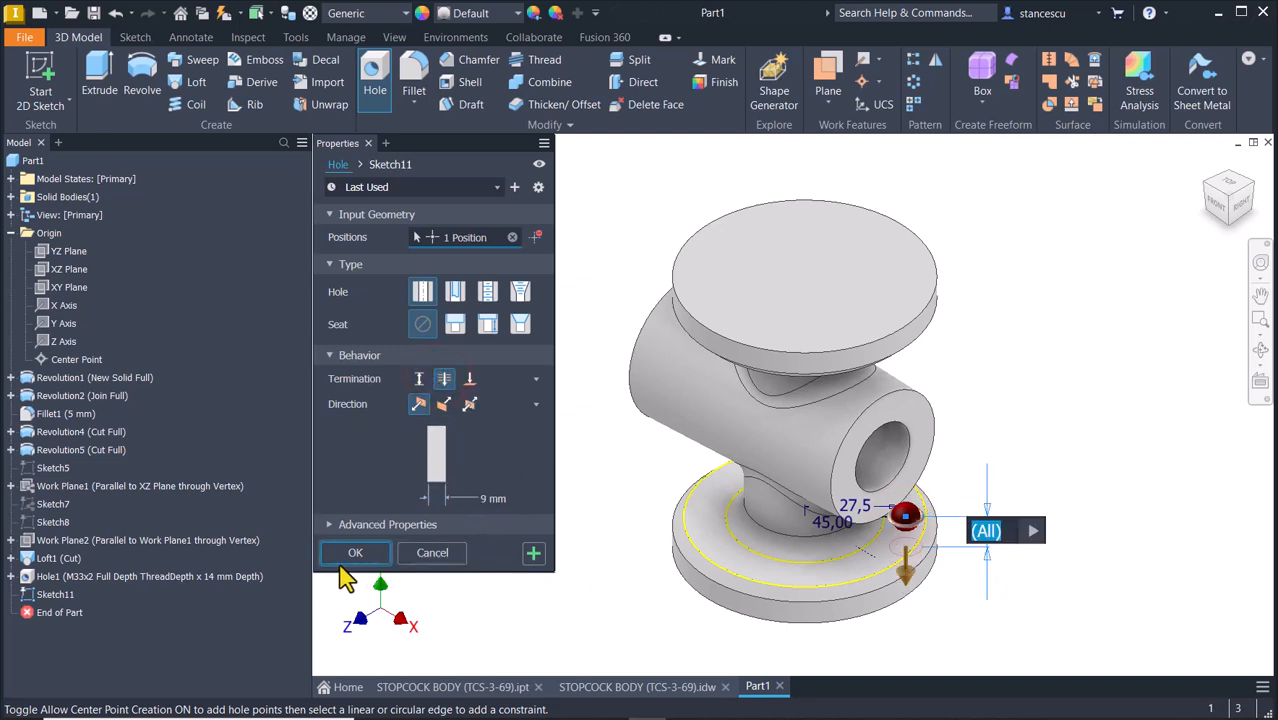
left_click(355, 555)
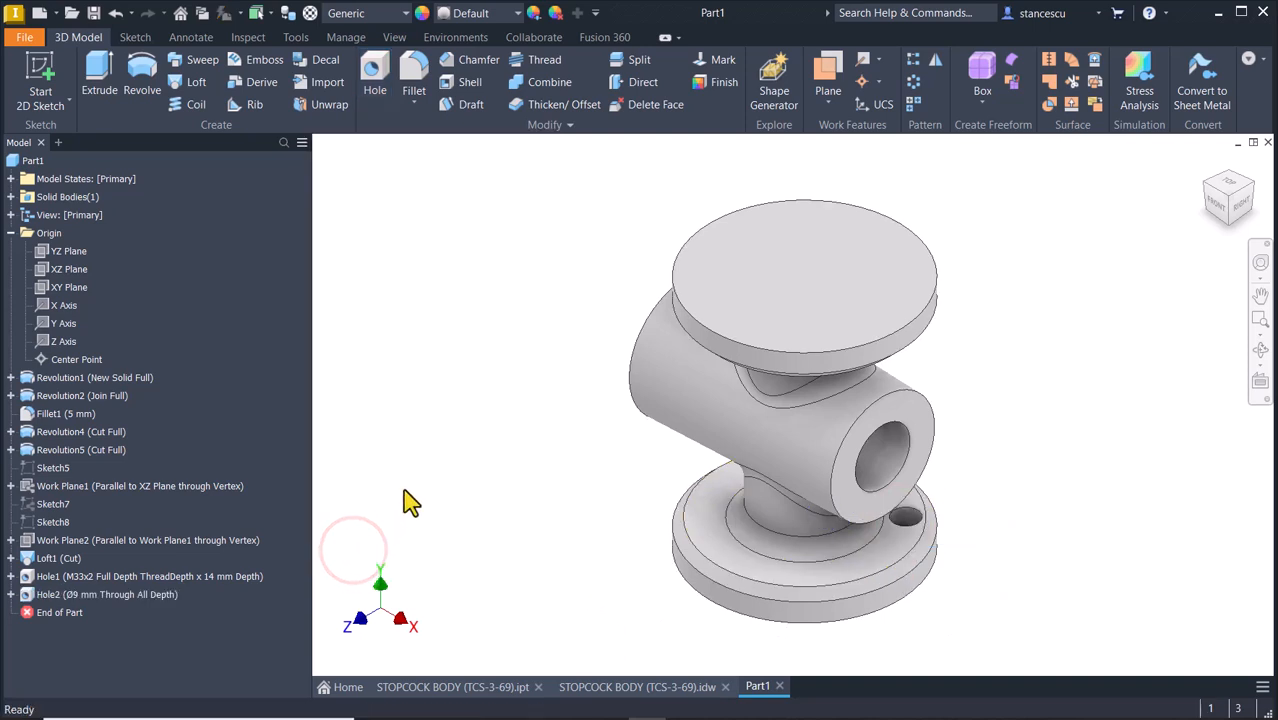
- Pattern the 9 mm hole circularly around the lower flange's axis with 4 occurrences over 360 degrees
left_click(918, 82)
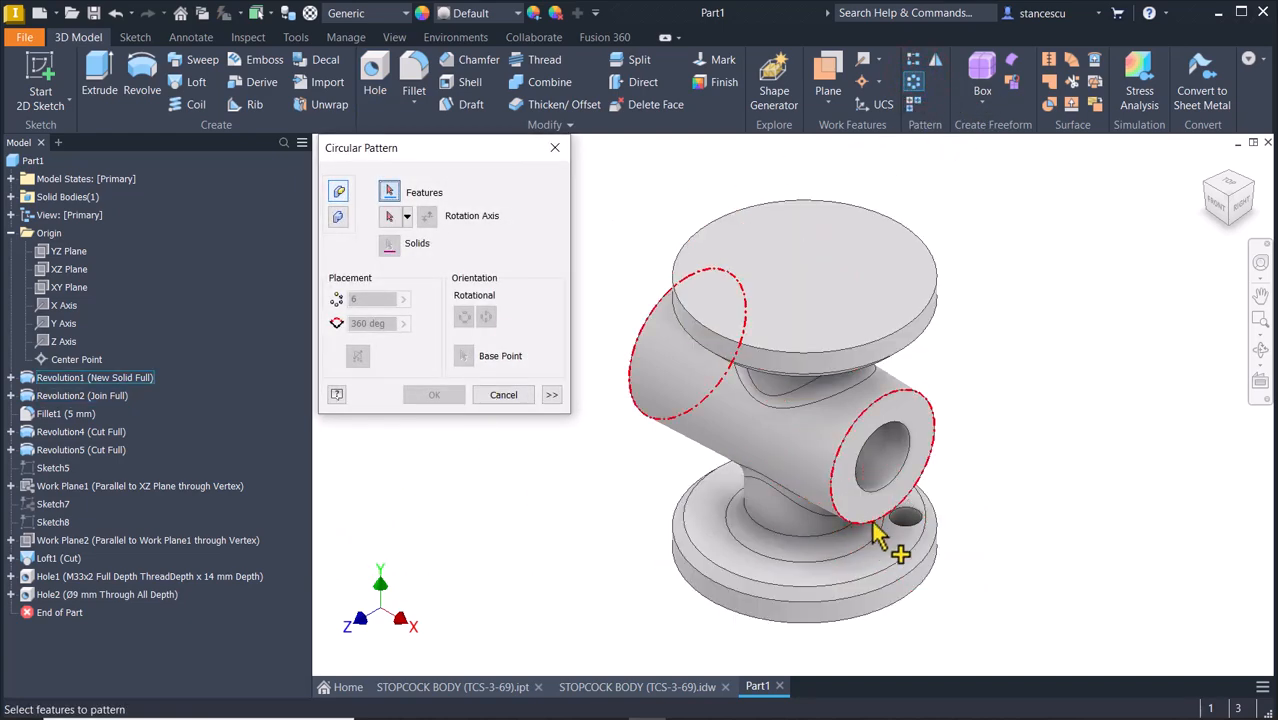
left_click(906, 522)
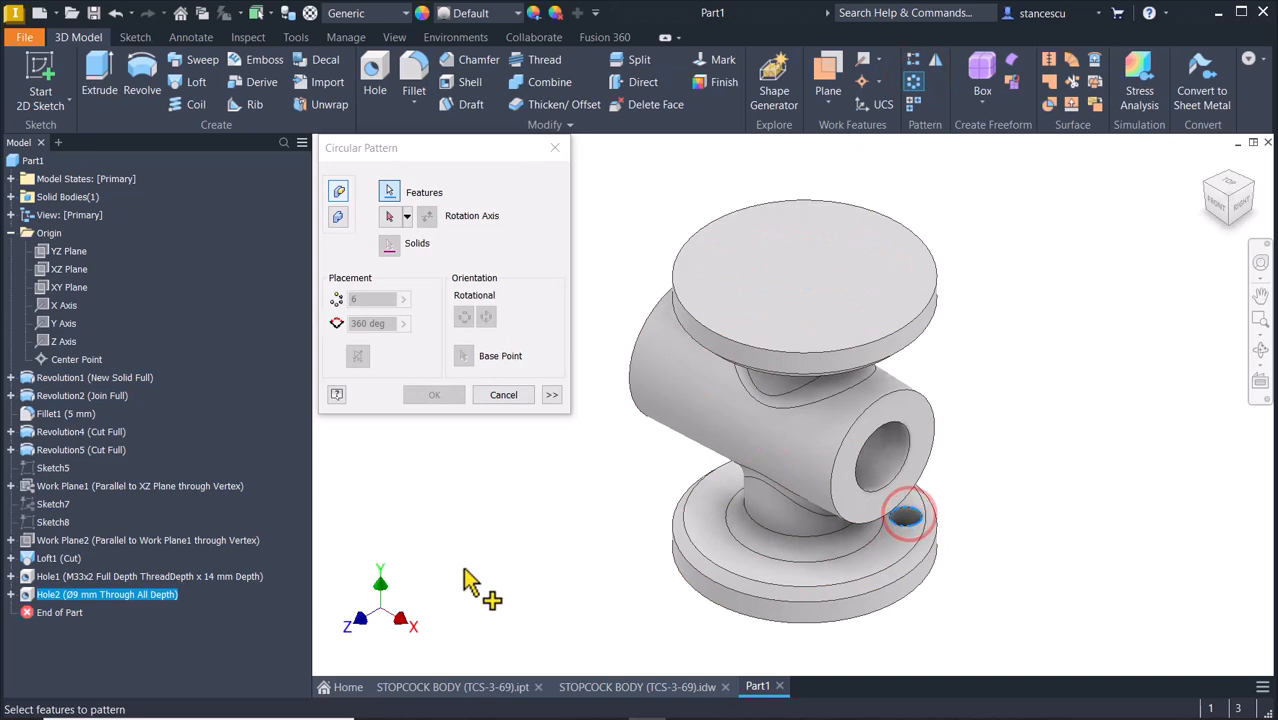
left_click(390, 213)
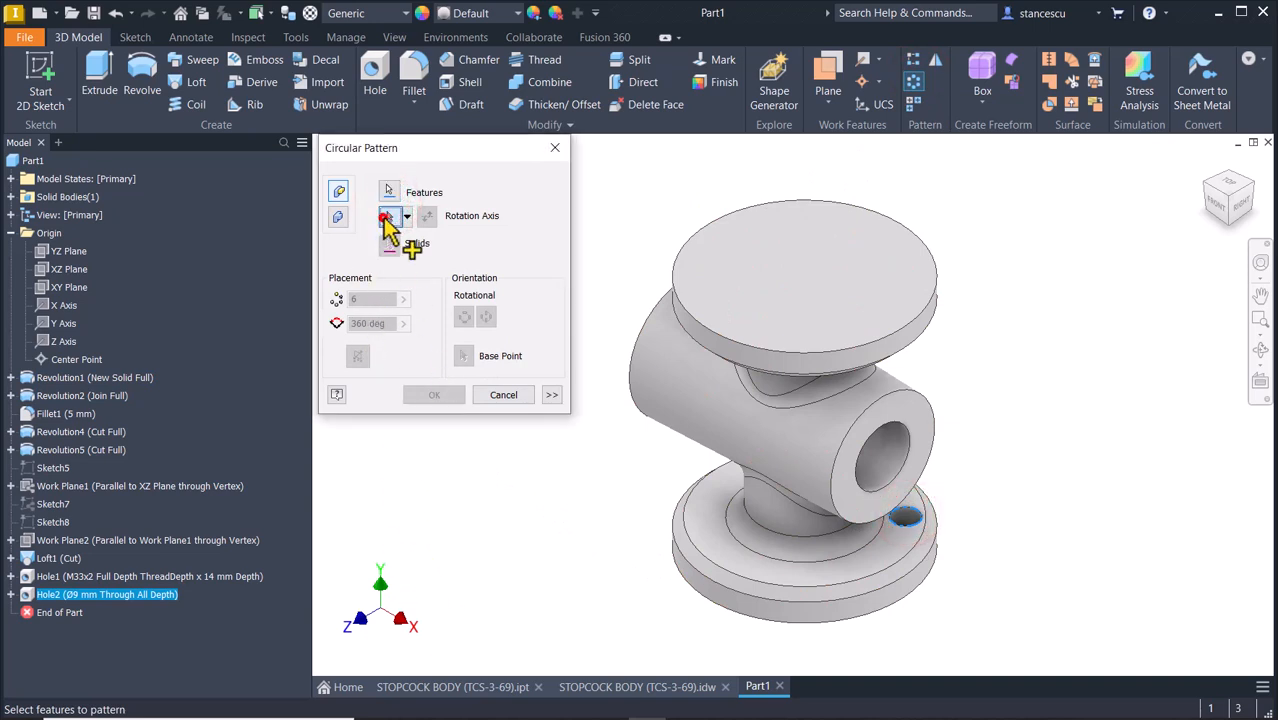
left_click(389, 216)
left_click(690, 588)
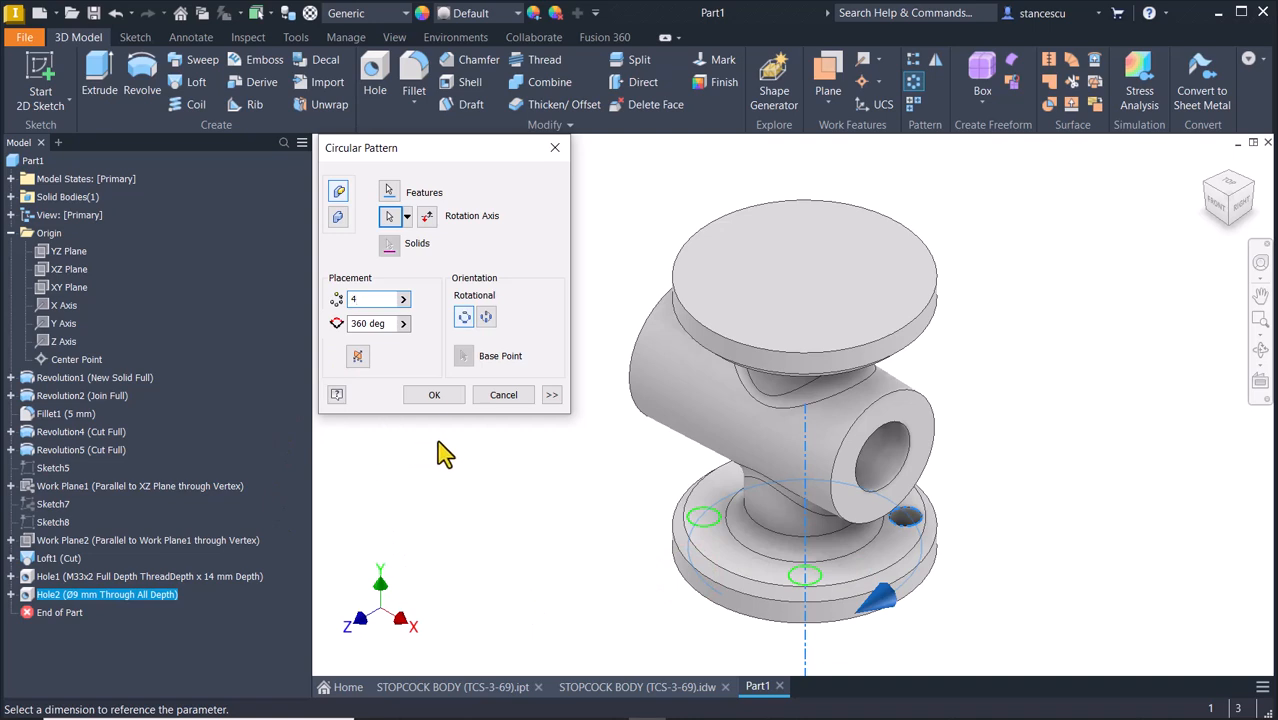
left_click(434, 395)
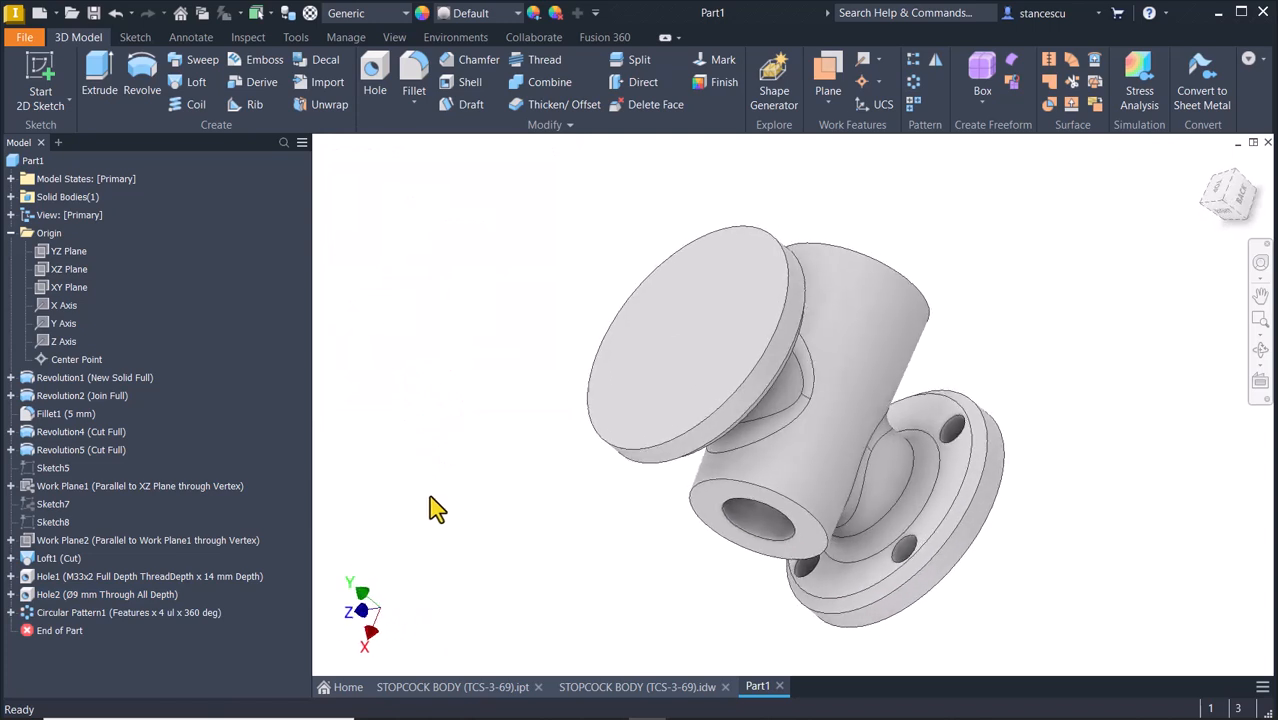
key("F6")
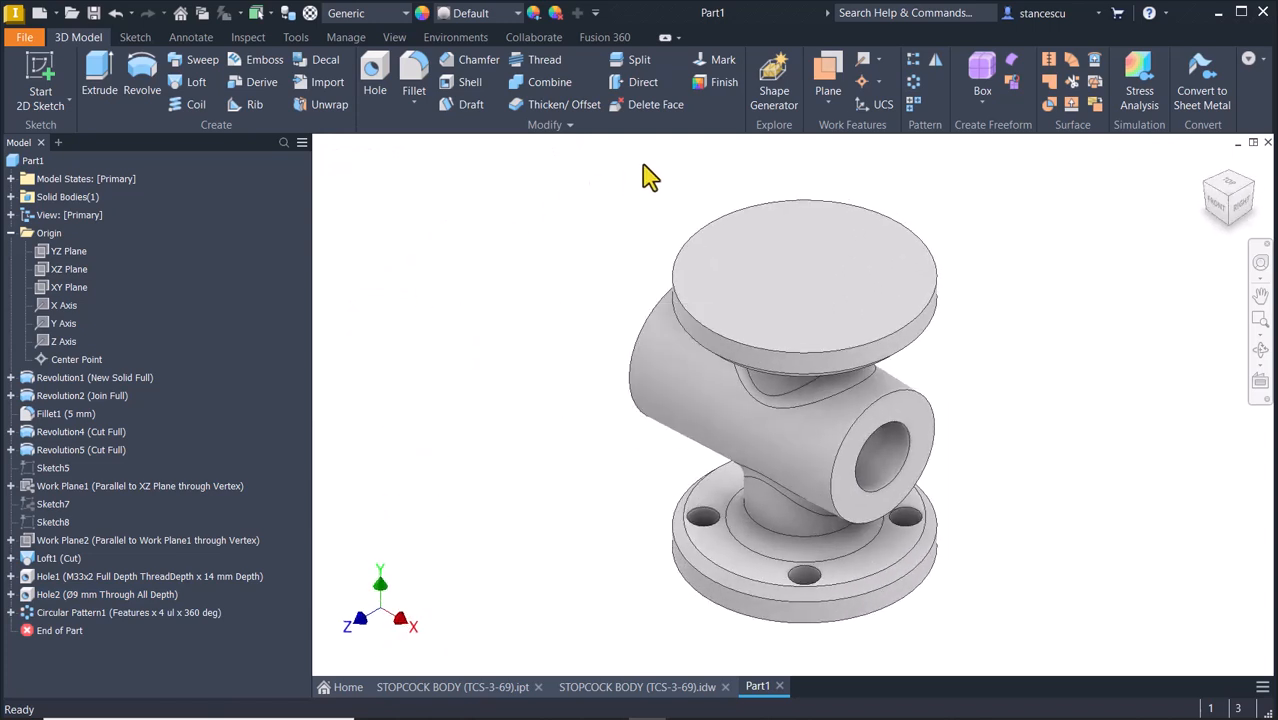
- Mirror the 9 mm hole, its circular pattern, the Loft1 cut and the Revolution5 cut about the XZ plane
left_click(931, 60)
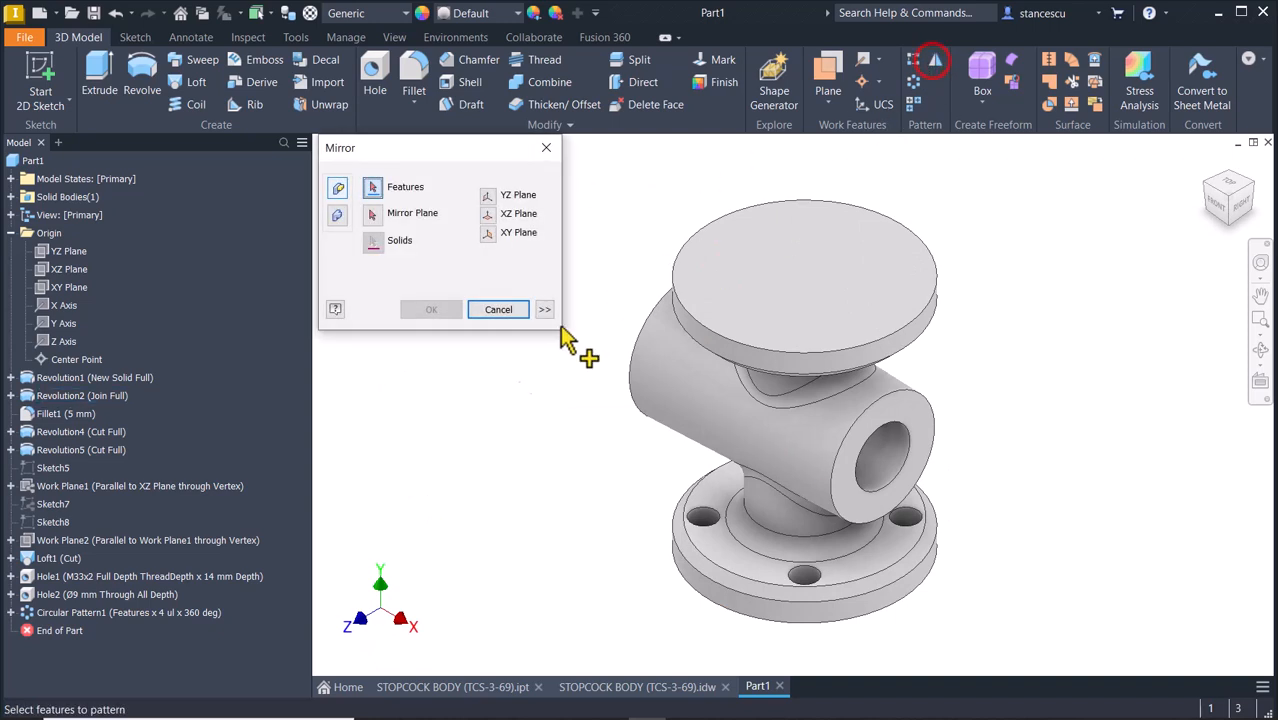
left_click(60, 595)
left_click(62, 613, "ctrl")
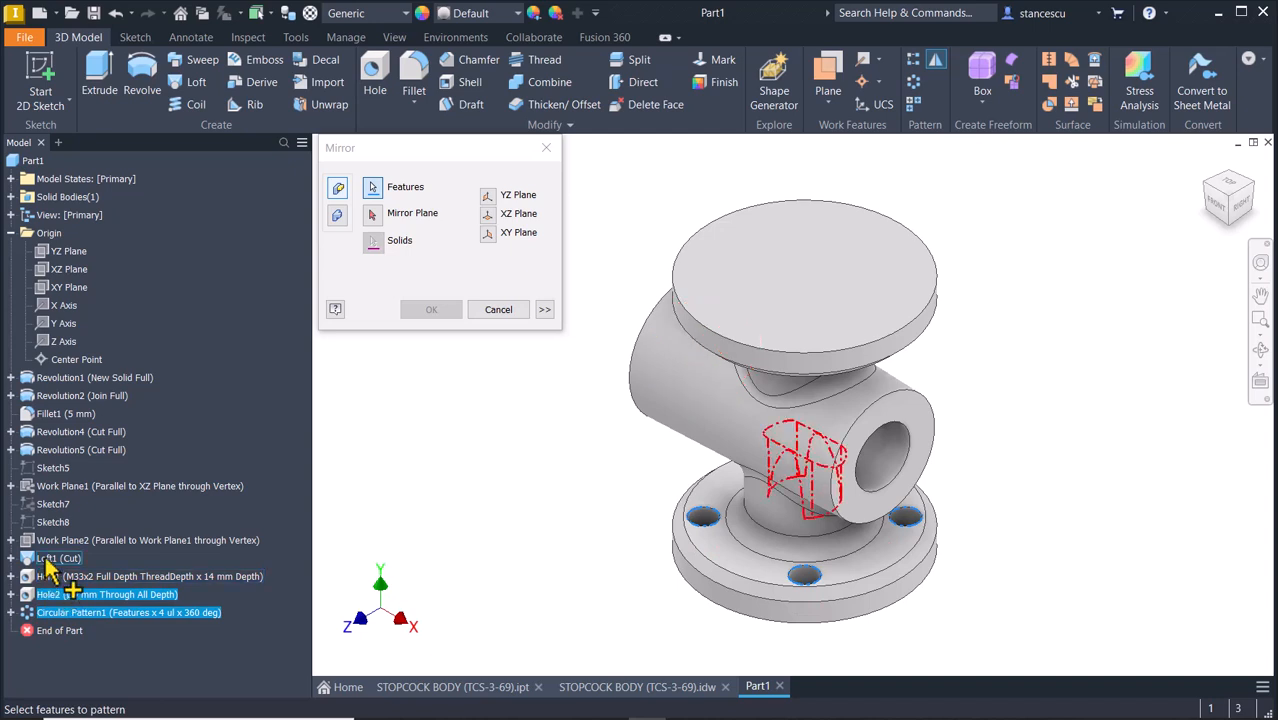
left_click(46, 562, "ctrl")
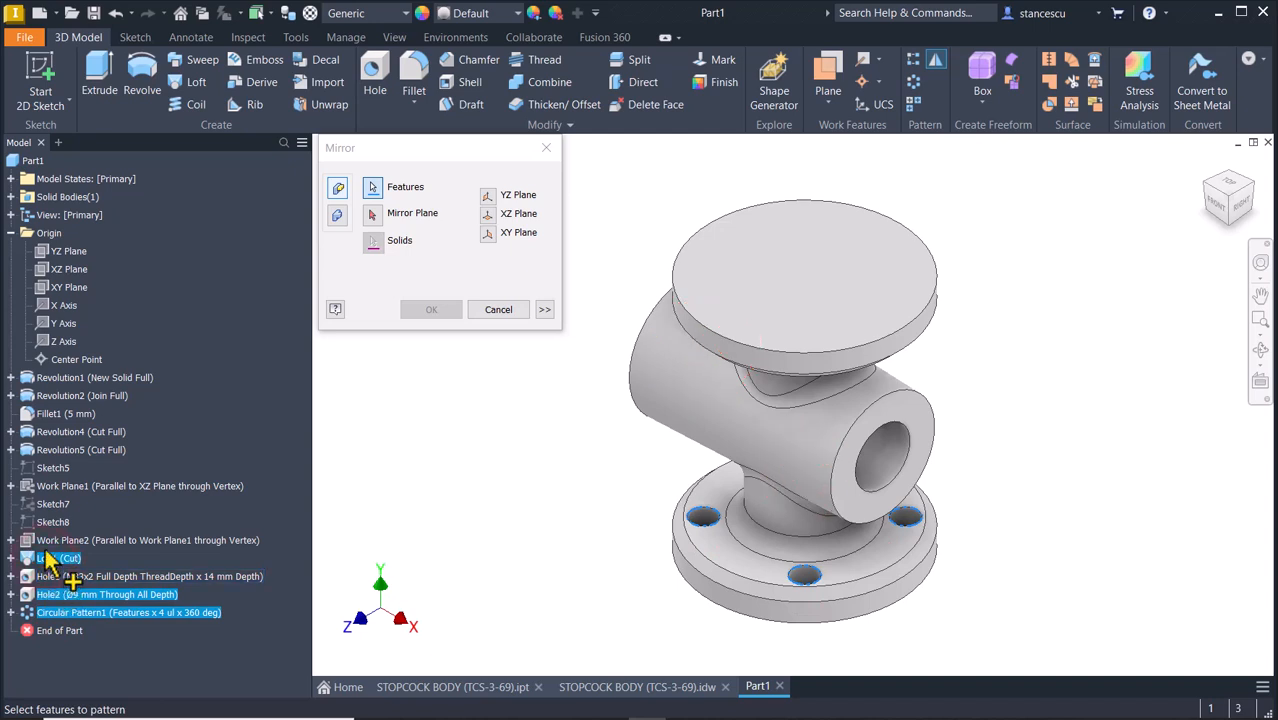
left_click(64, 458, "ctrl")
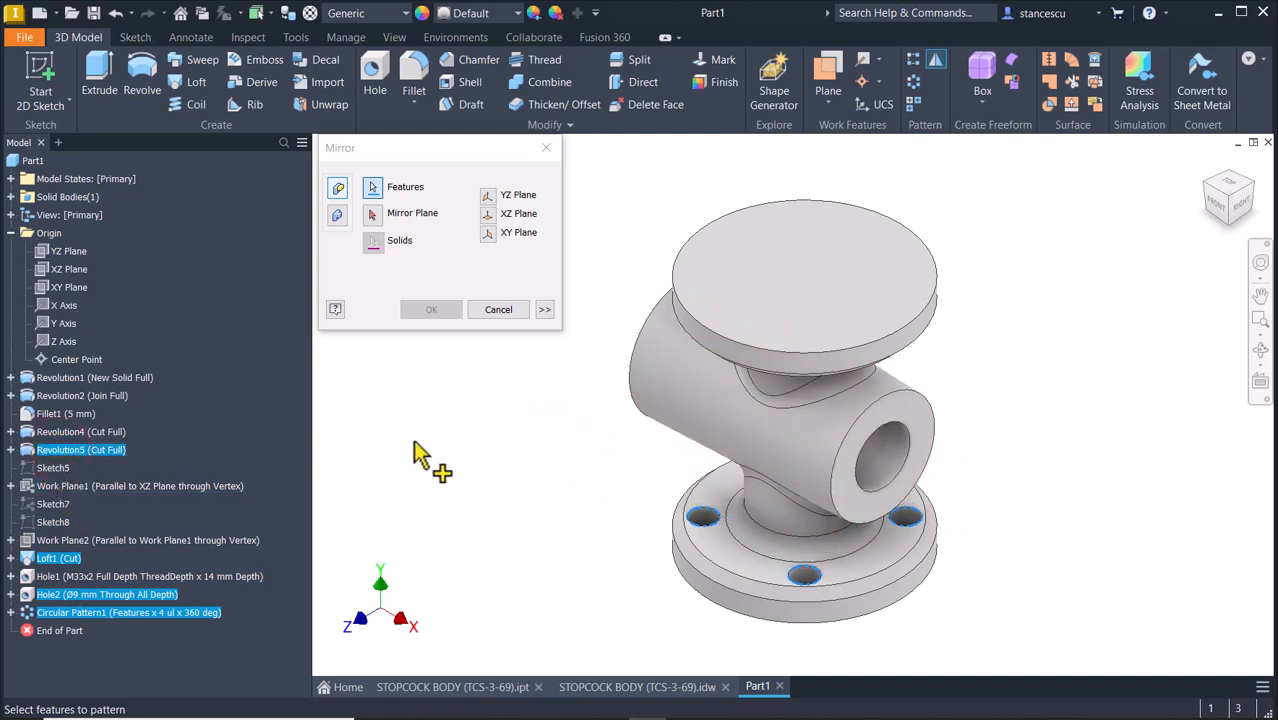
middle_click_drag(420, 458, 477, 566, "shift")
scroll(805, 512, "up", 5)
key("F6")
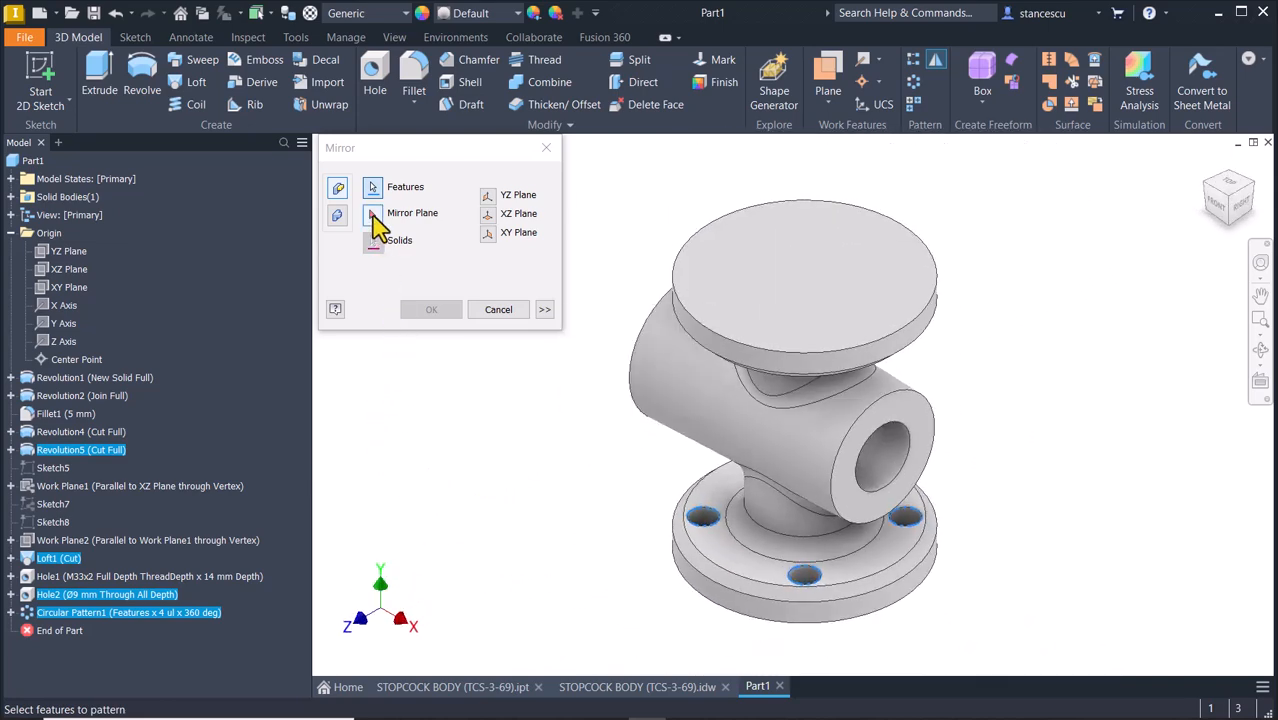
left_click(373, 225)
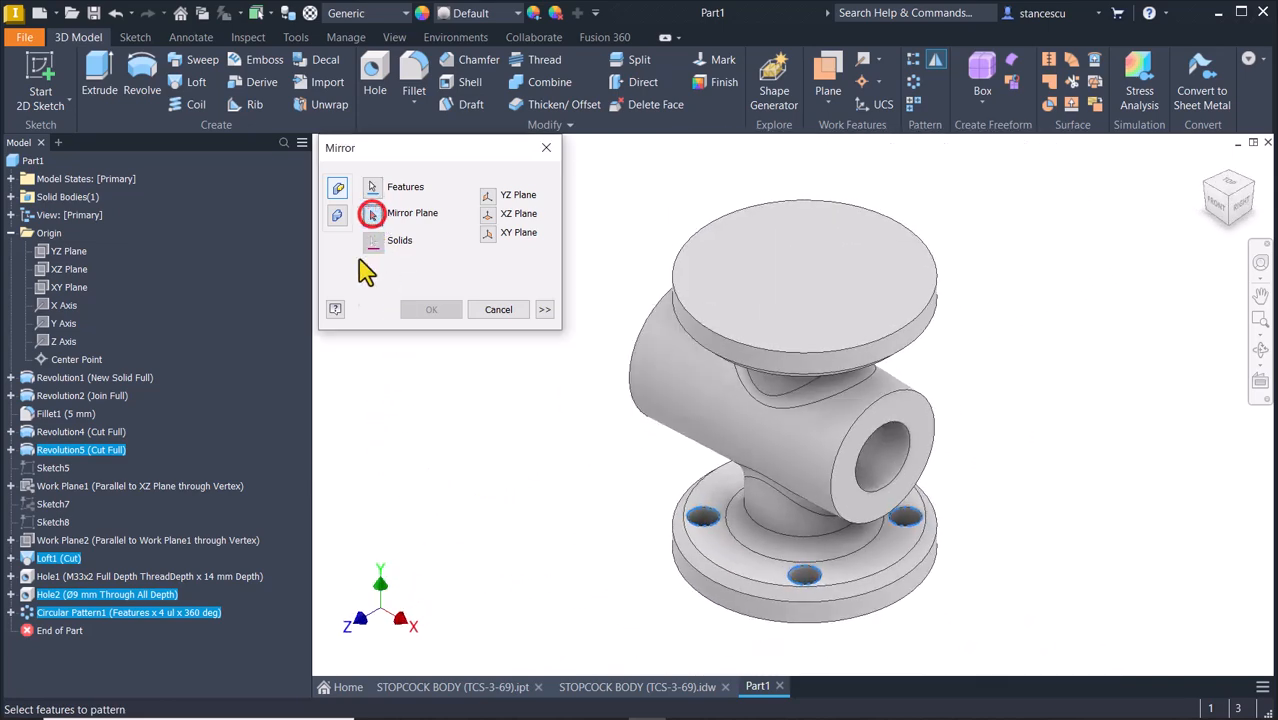
left_click(68, 274)
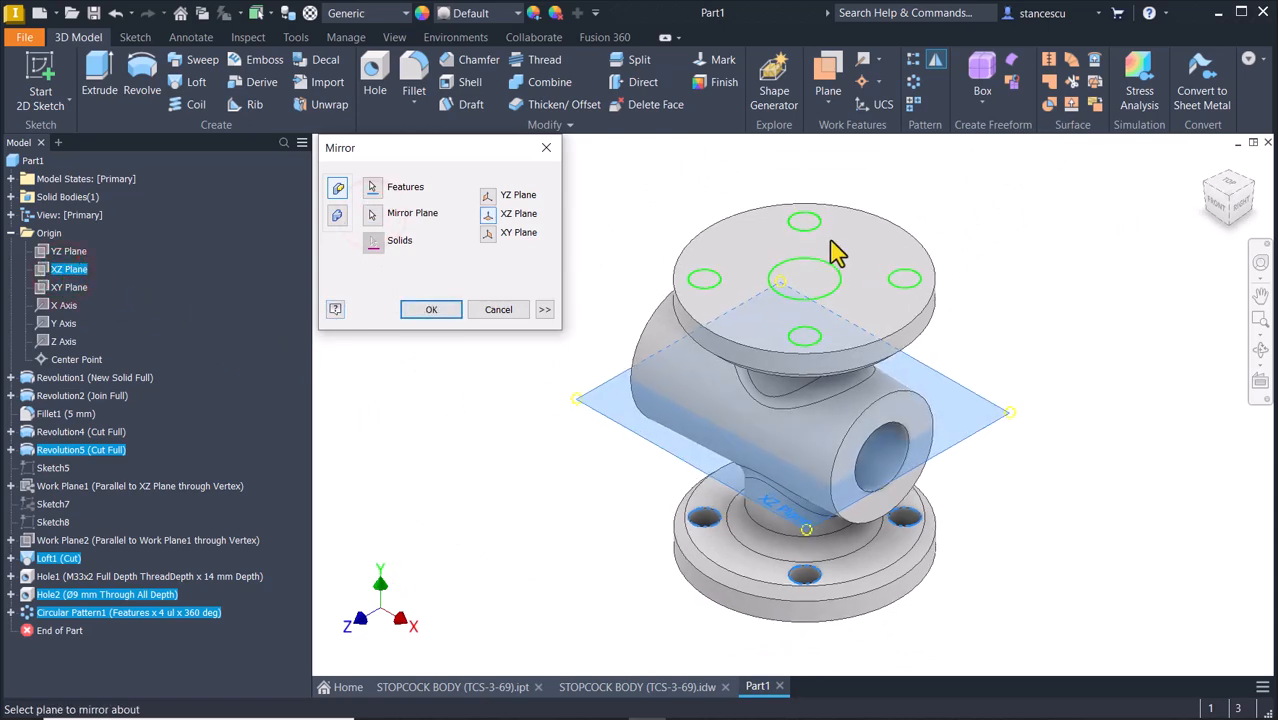
middle_click_drag(836, 254, 813, 438, "shift")
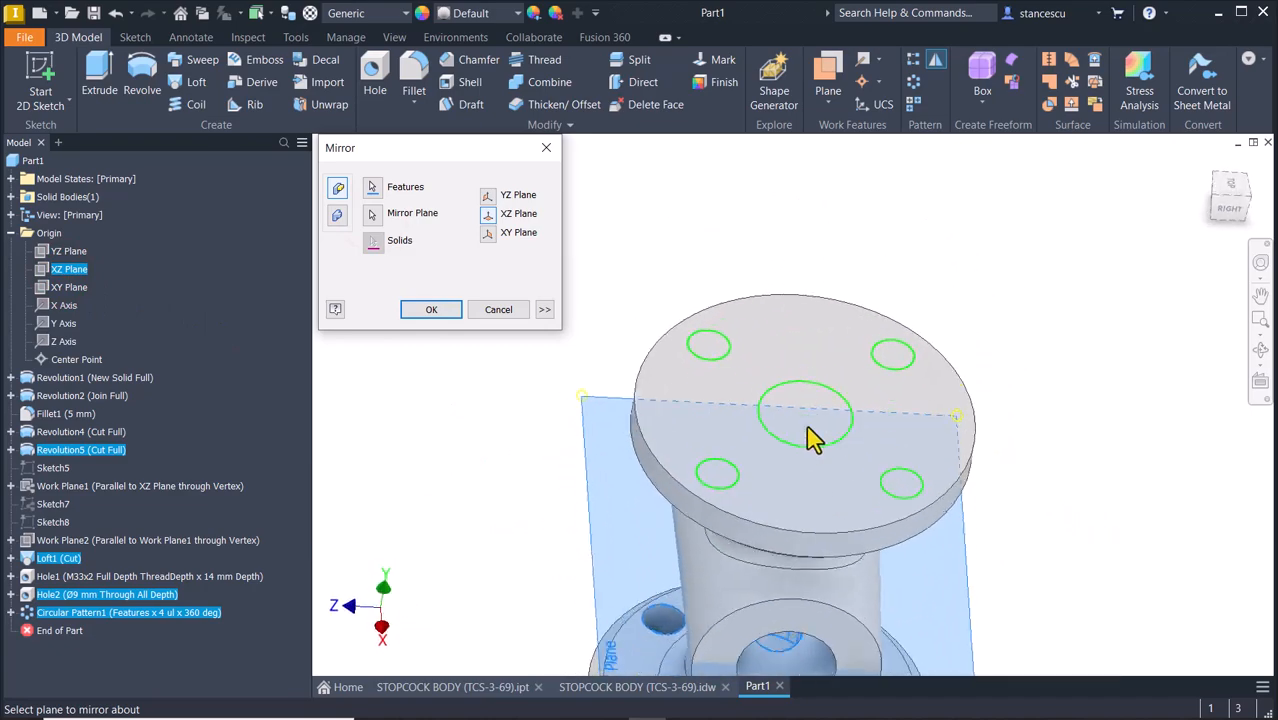
key("F6")
left_click(443, 310)
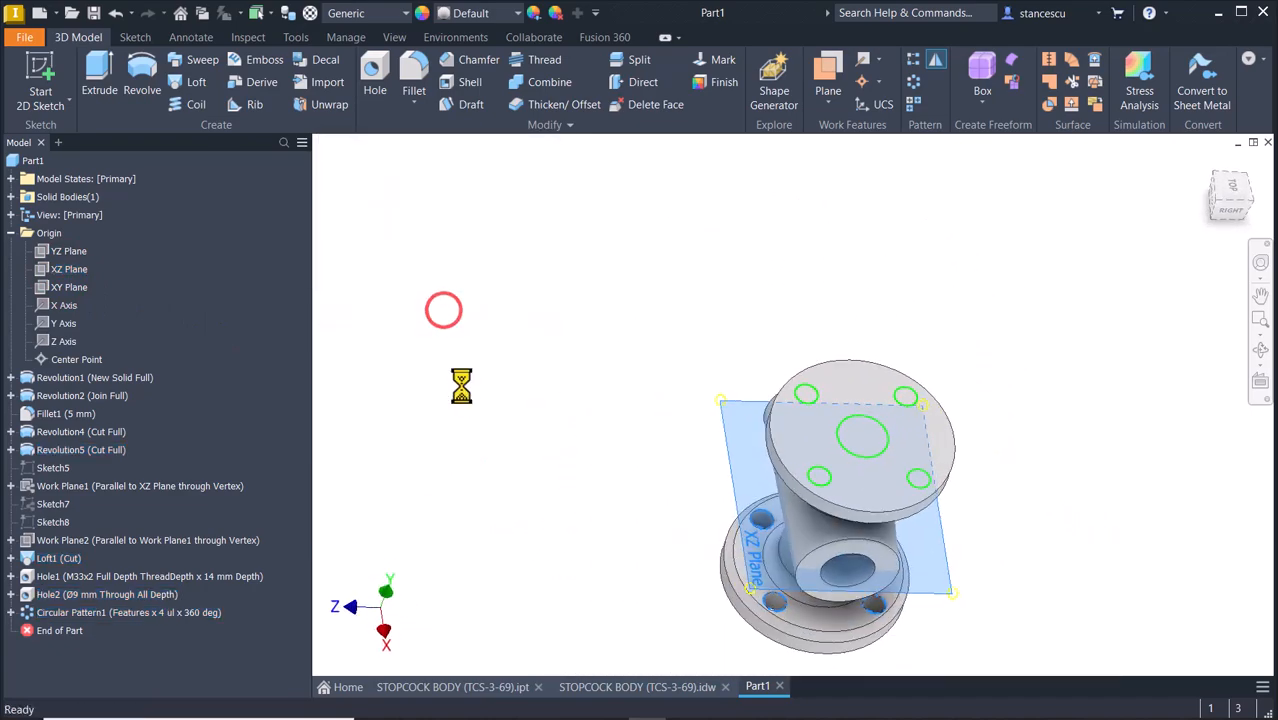
- Update the part's physical properties in its iProperties and copy the volume value with its unit
key("F6")
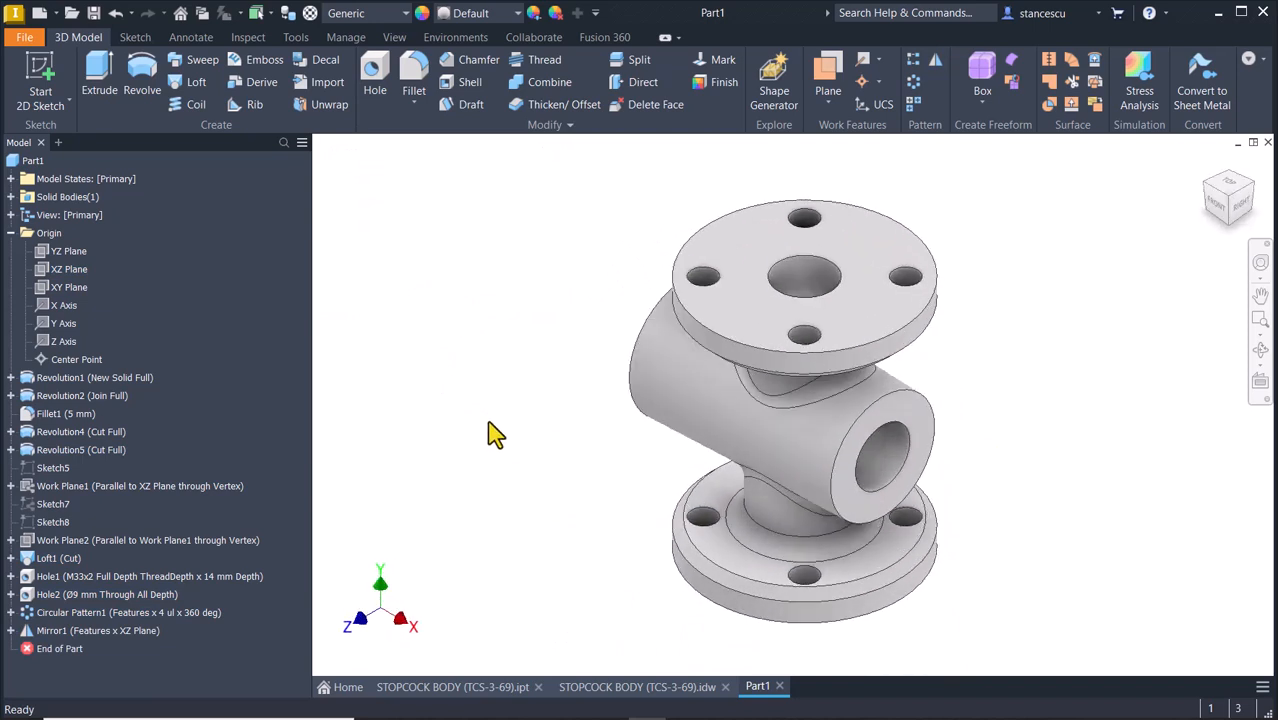
left_click(11, 233)
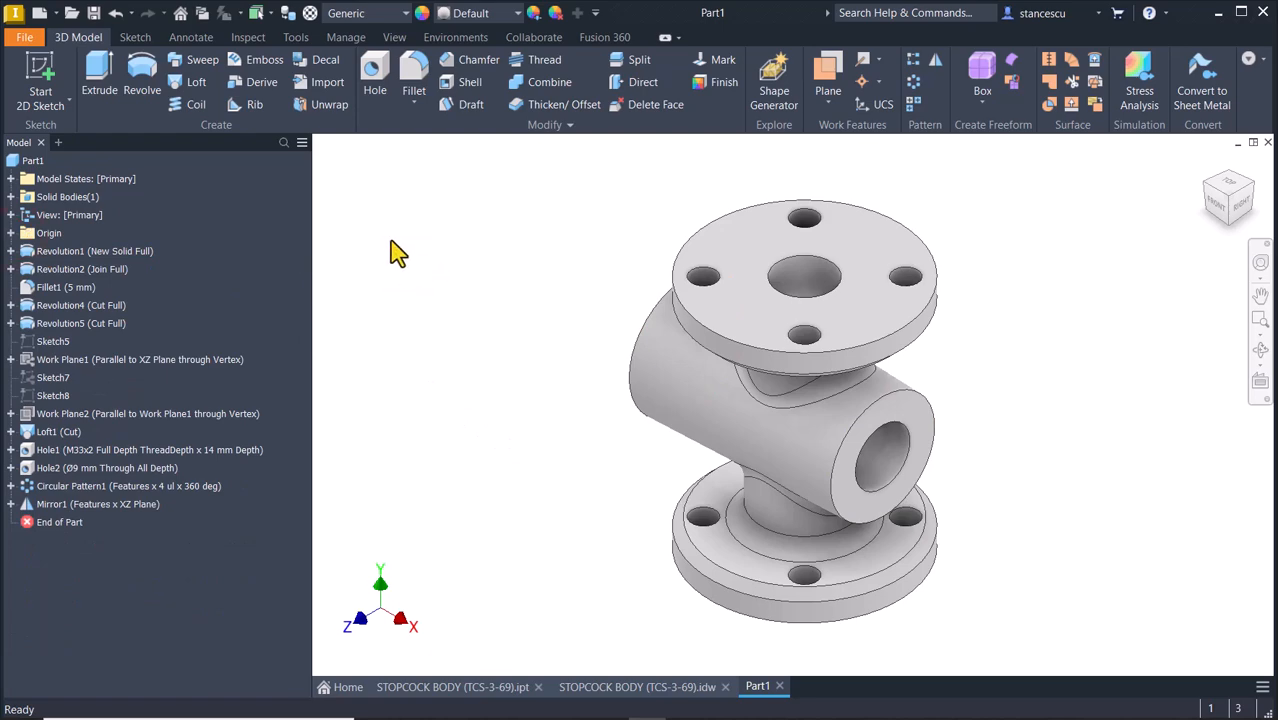
left_click(22, 161)
right_click(20, 161)
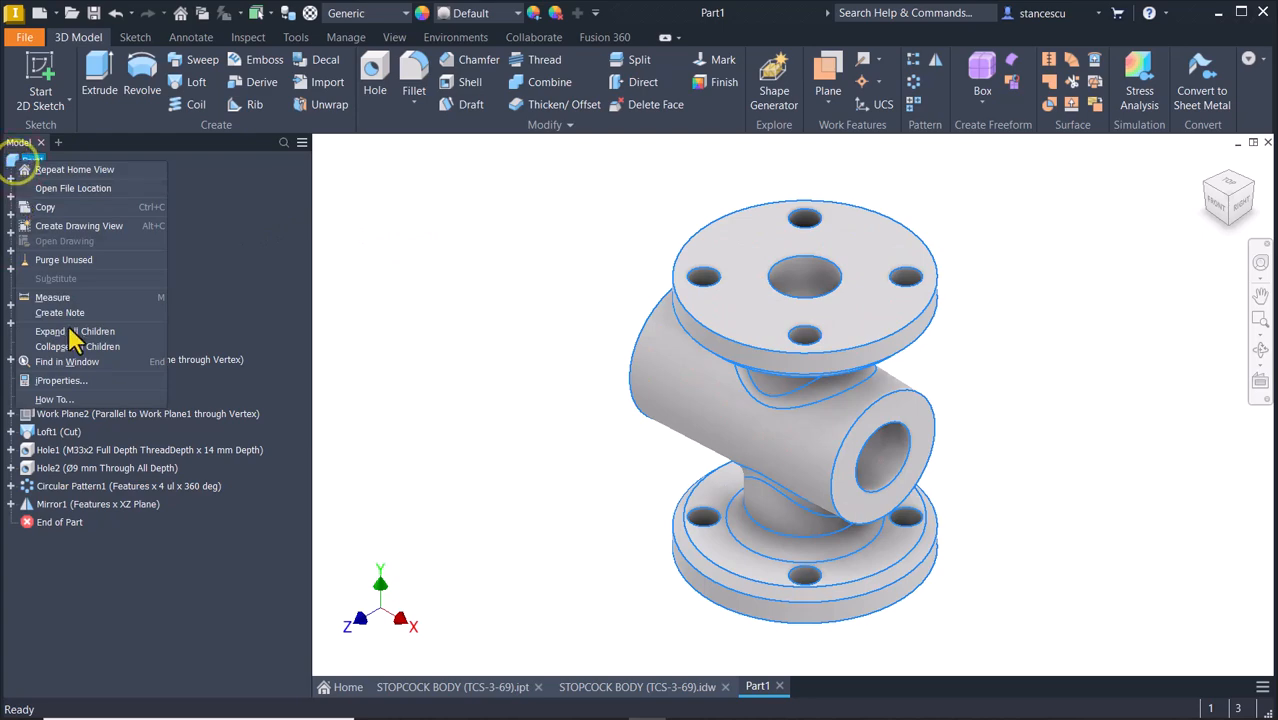
left_click(62, 381)
left_click(694, 111)
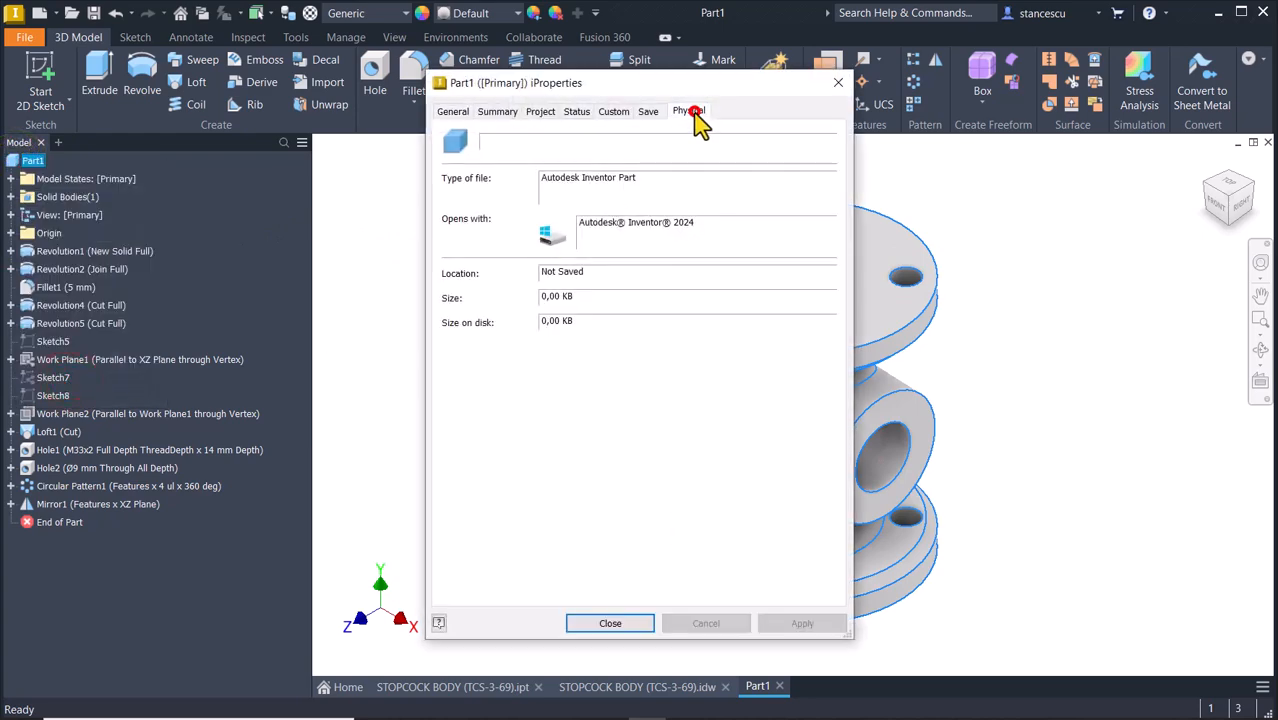
left_click(777, 150)
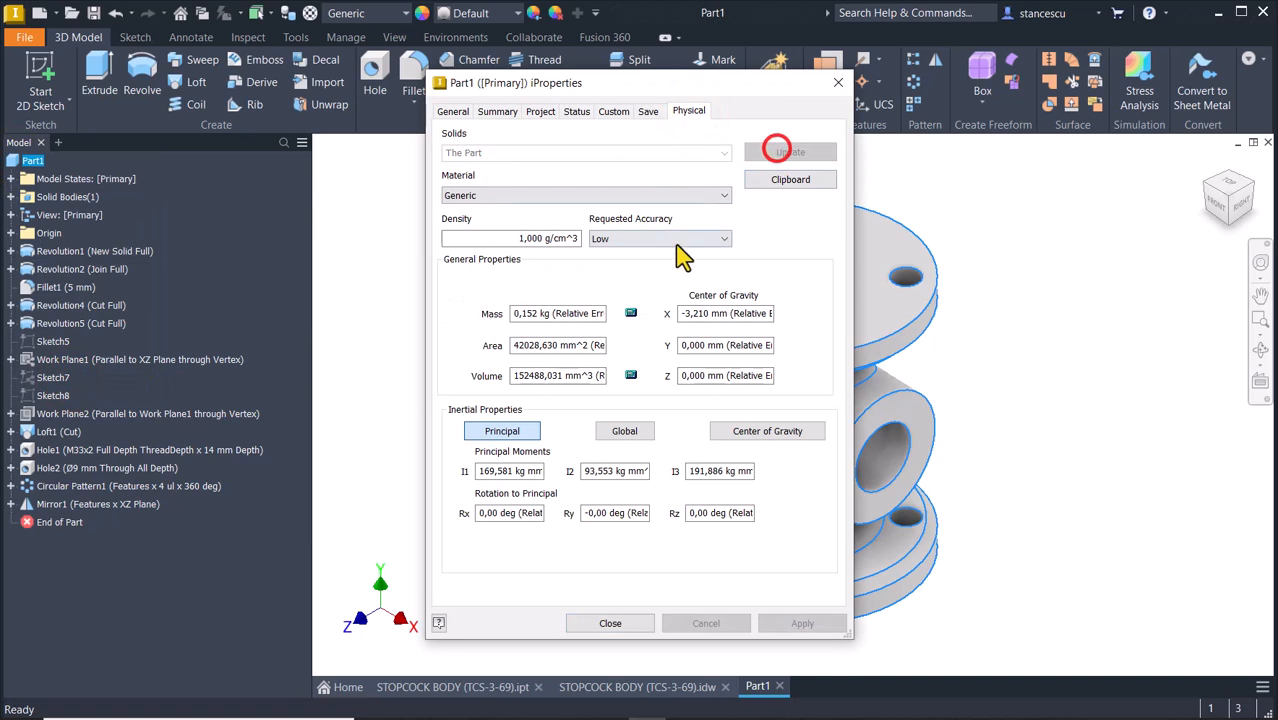
double_click(591, 378)
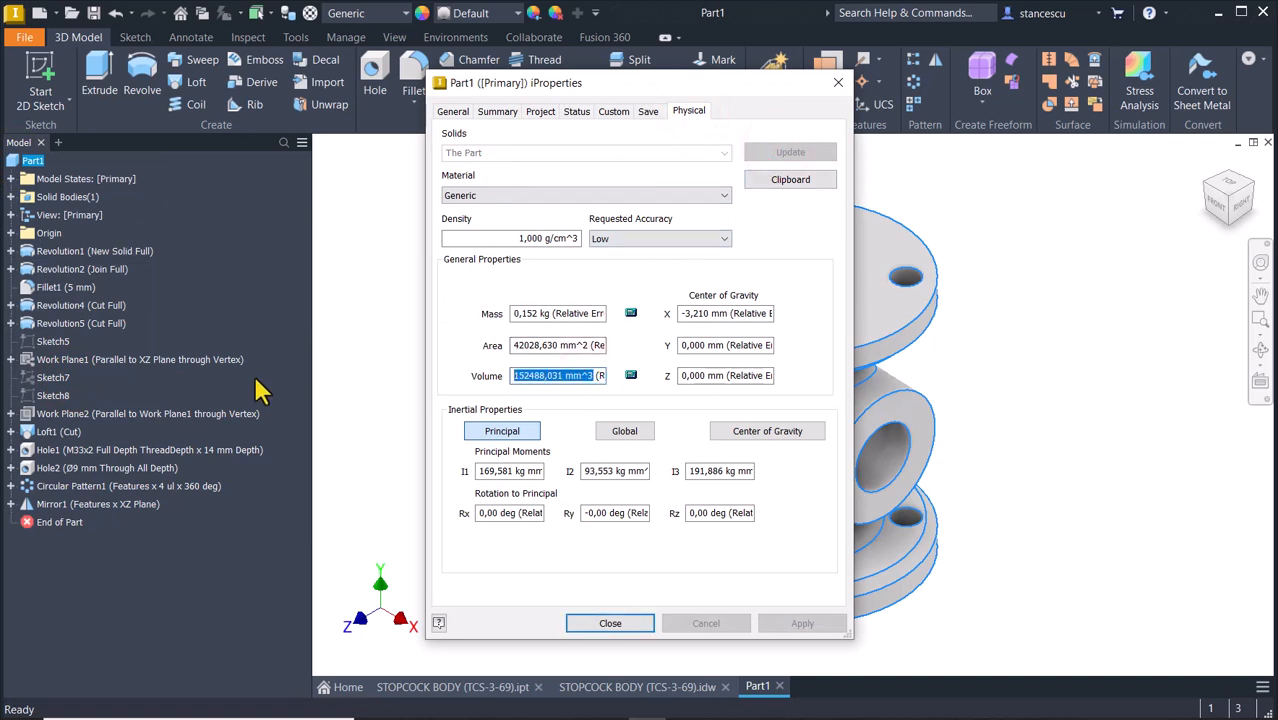
key("ctrl+c")
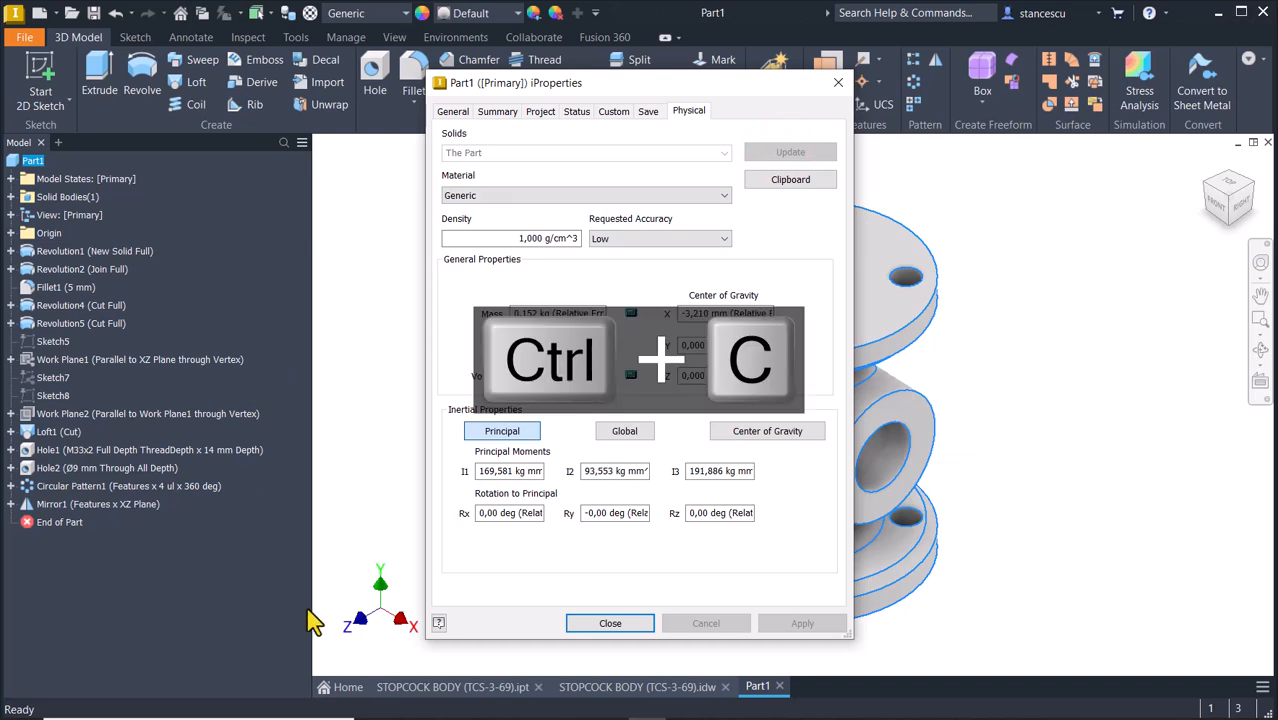
left_click(599, 624)
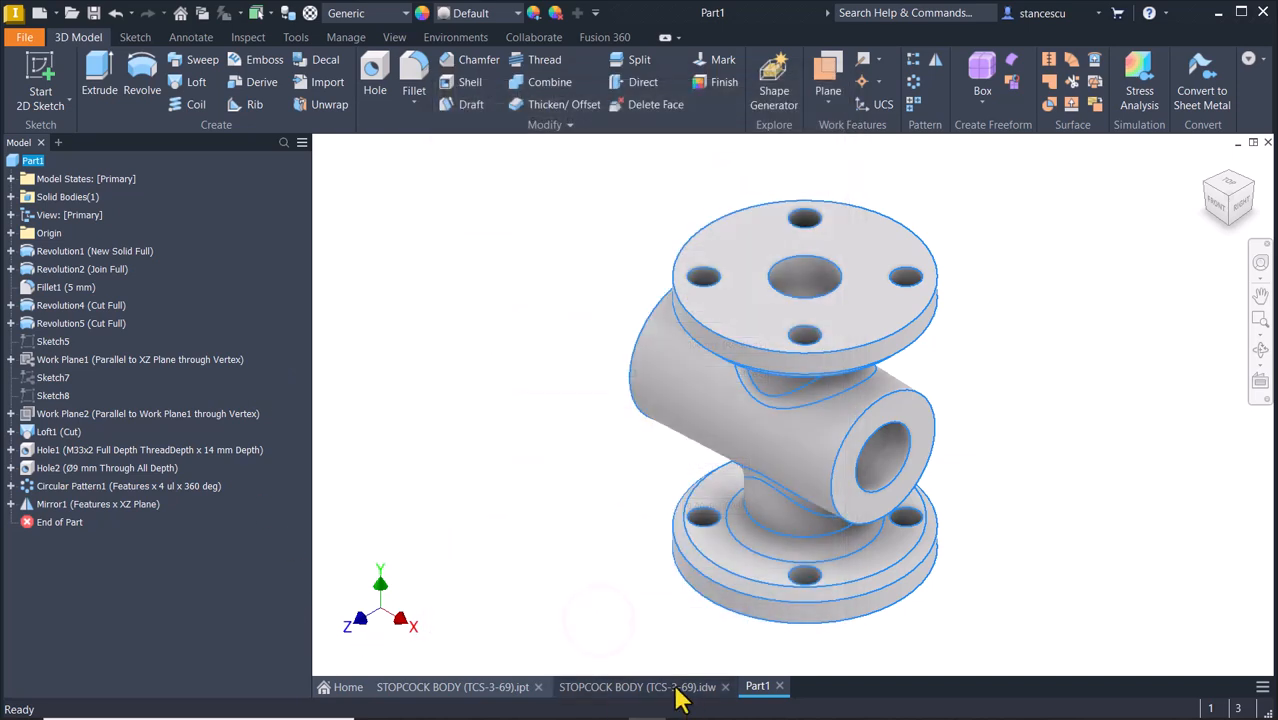
- In the STOPCOCK BODY (TCS-3-69).idw drawing, replace the volume value in the text note with the copied 152488,031 mm^3
left_click(676, 688)
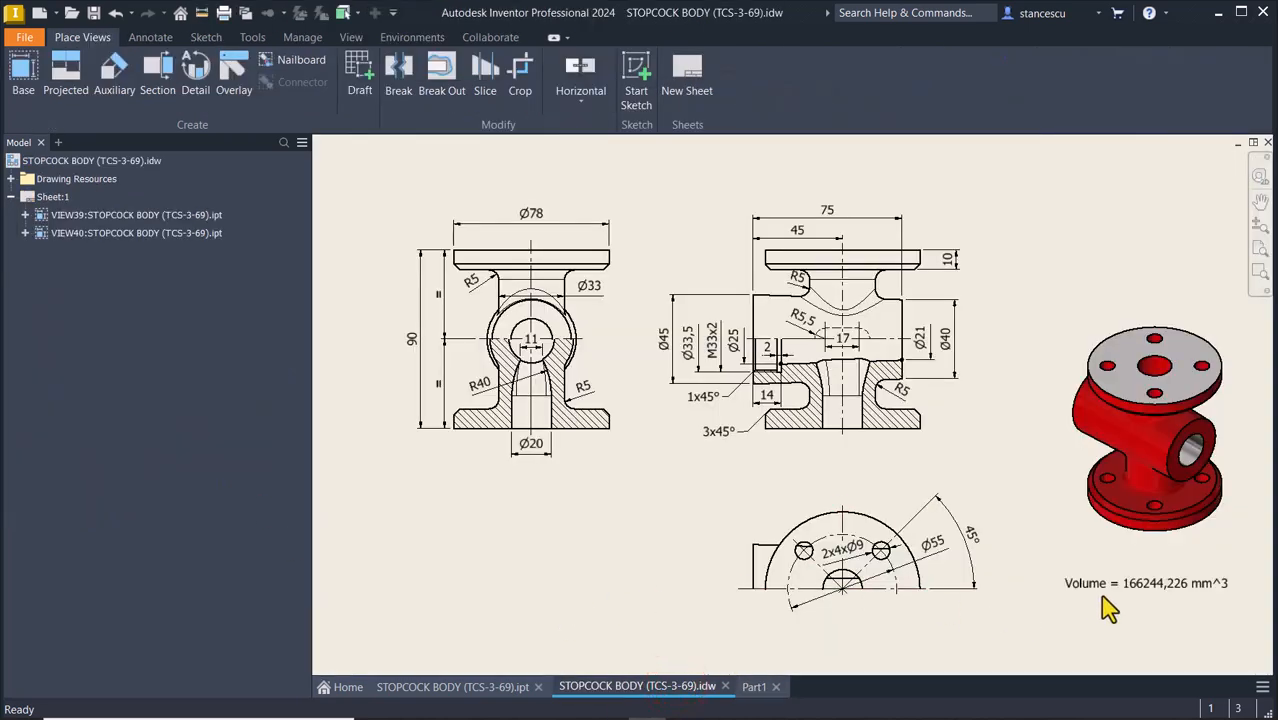
double_click(1171, 583)
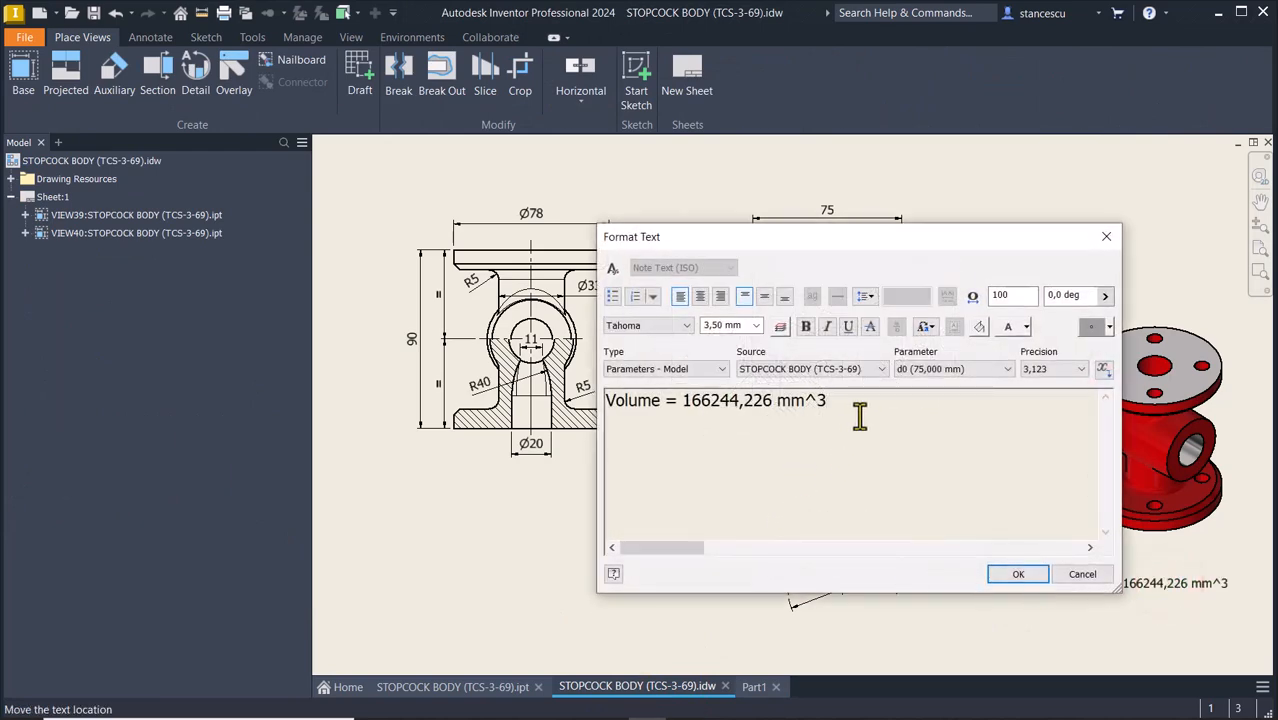
key("ctrl+v")
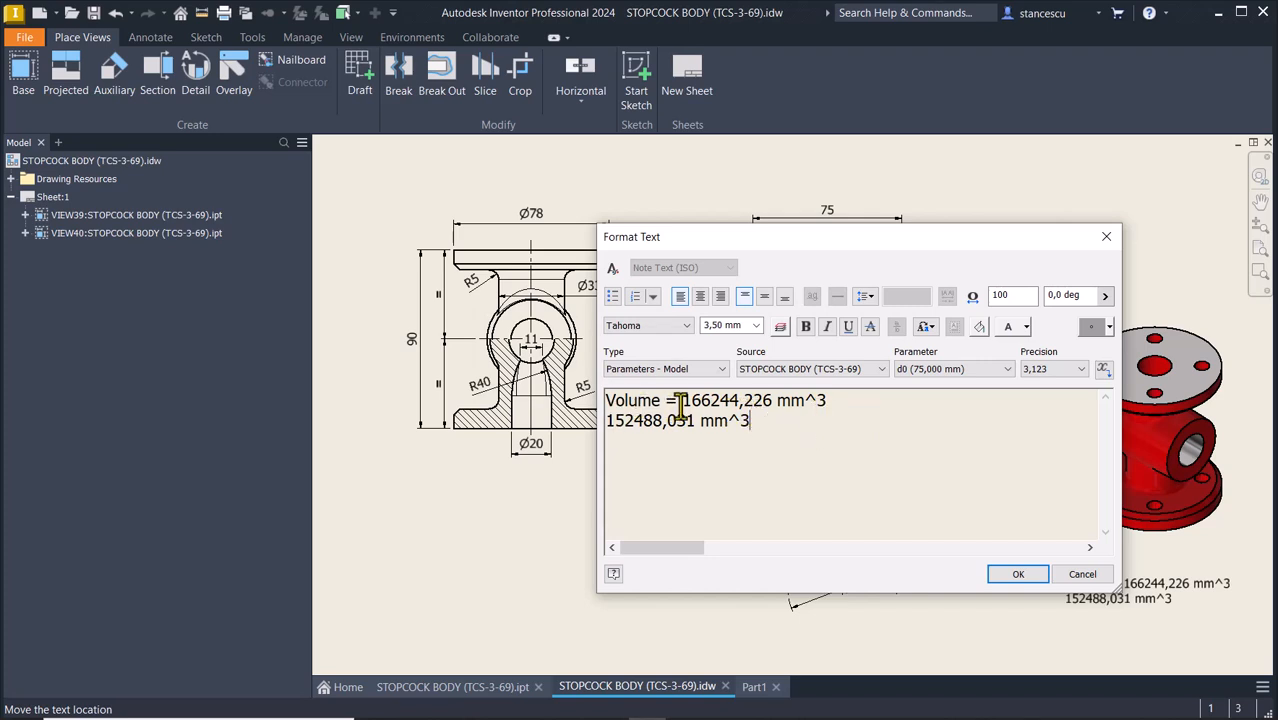
left_click_drag(681, 400, 826, 400)
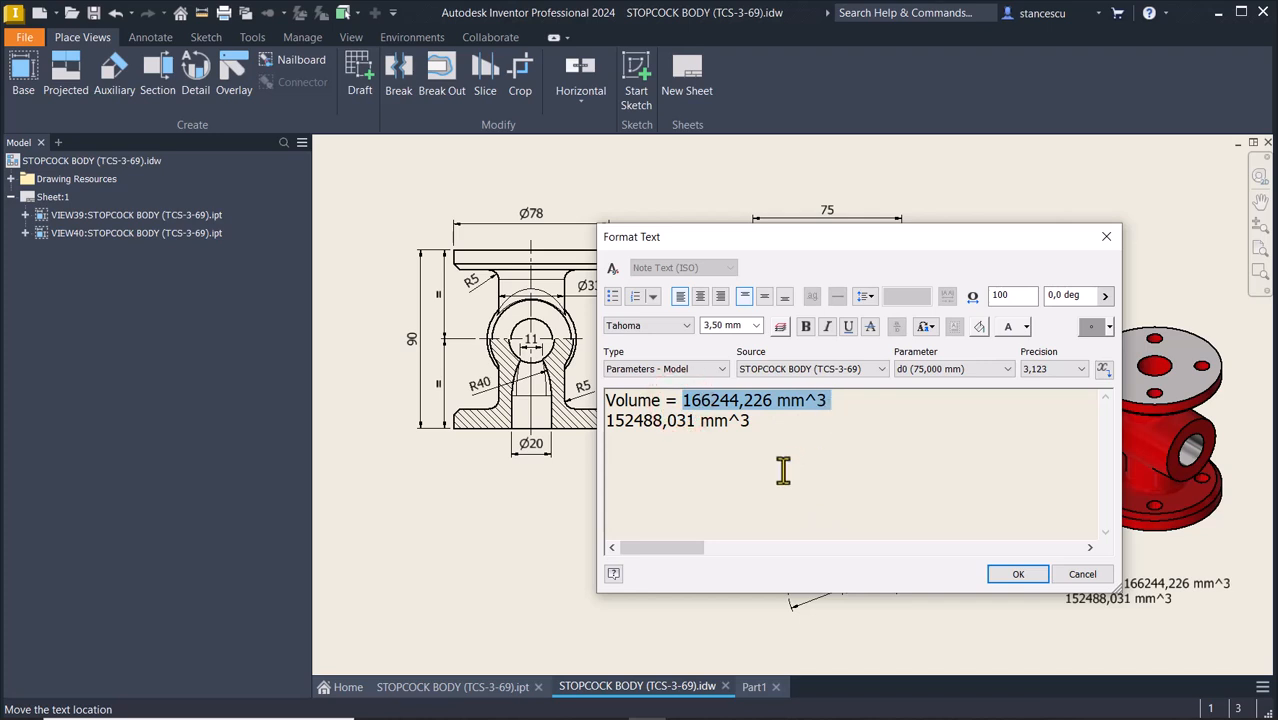
key("Delete")
key("Delete")
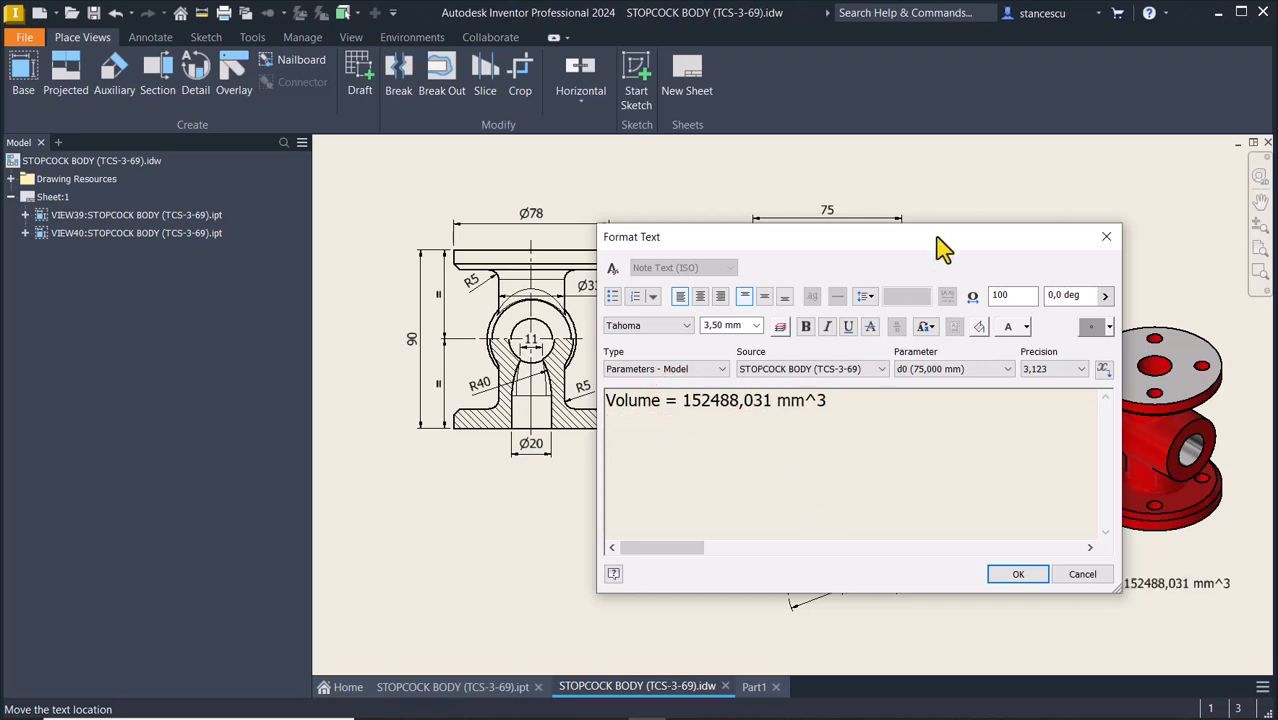
mouse_move(940, 246)
left_mouse_down()
mouse_move(417, 374)
mouse_move(411, 268)
left_mouse_up()
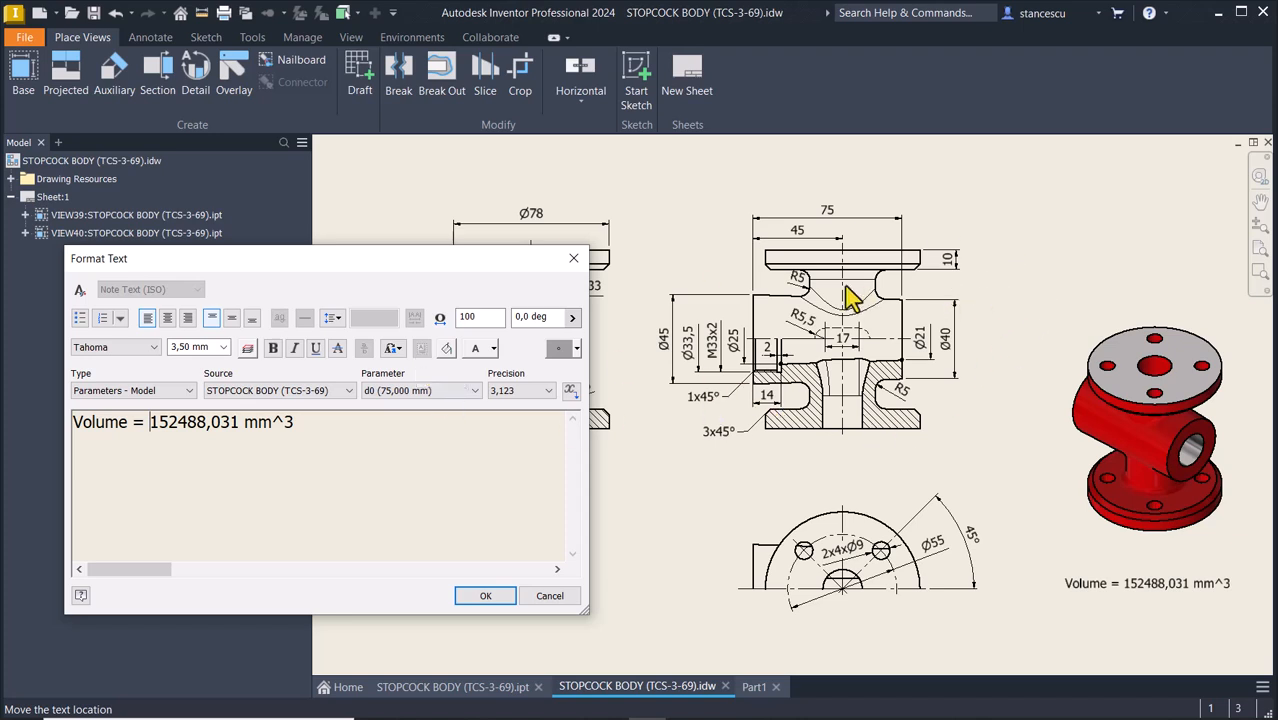
left_click_drag(433, 266, 822, 240)
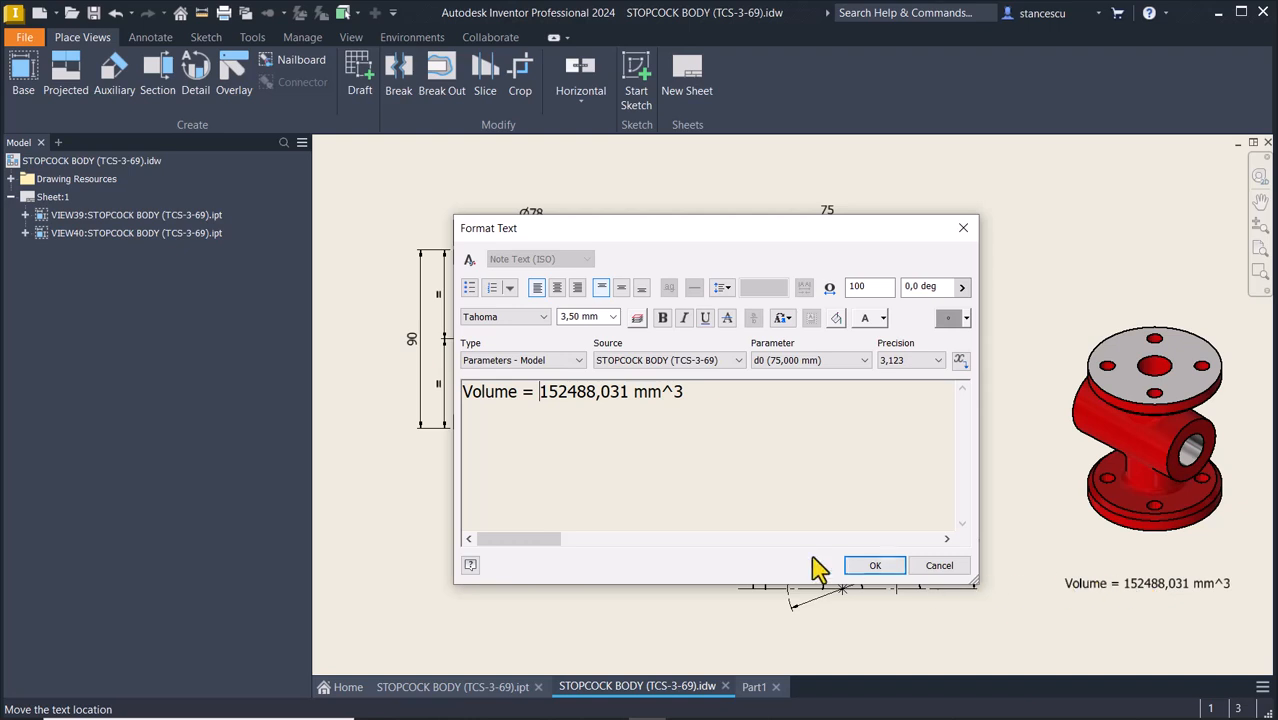
left_click(876, 566)
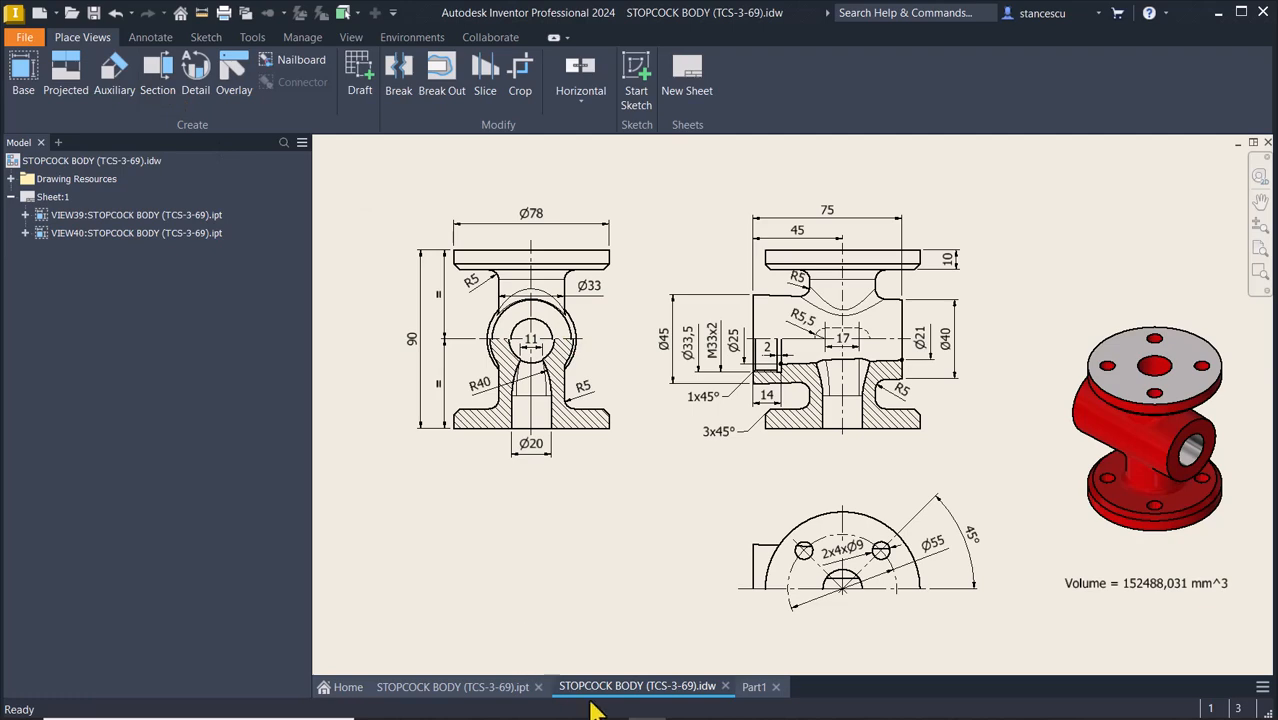
- Return to Part1 and assign the material Steel, Cast to the whole part
left_click(752, 687)
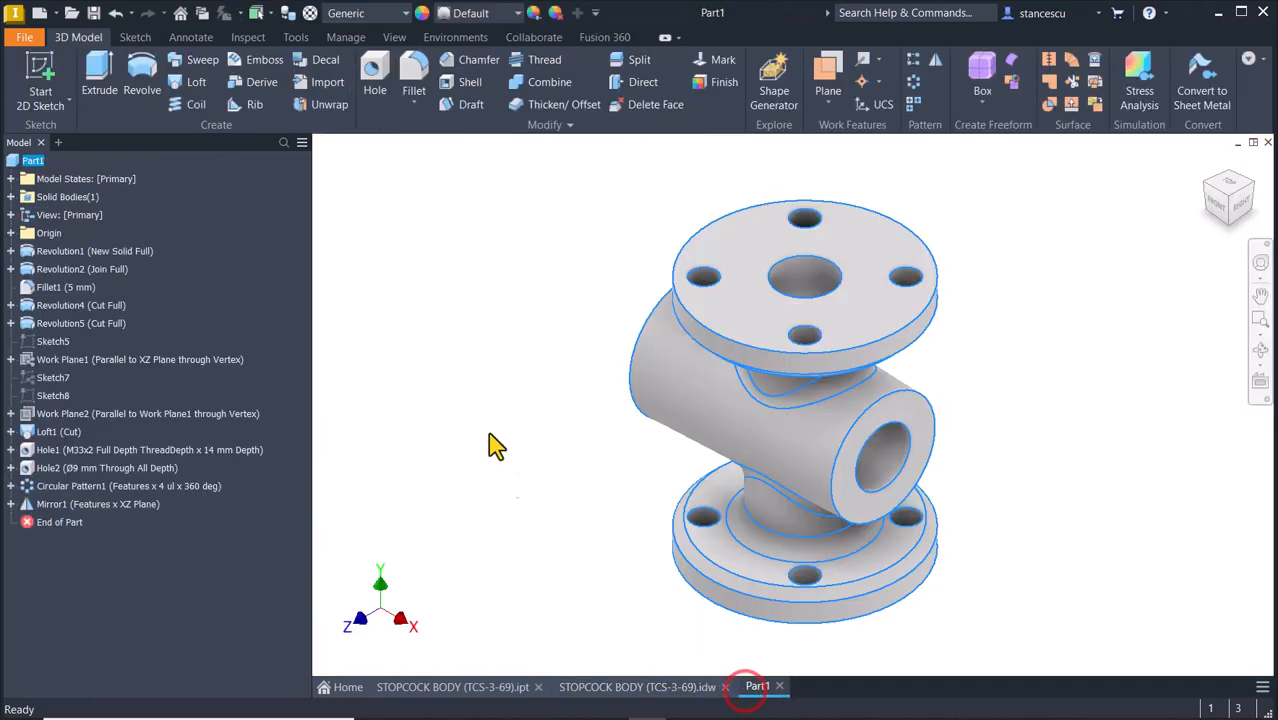
left_click(441, 305)
left_click(388, 13)
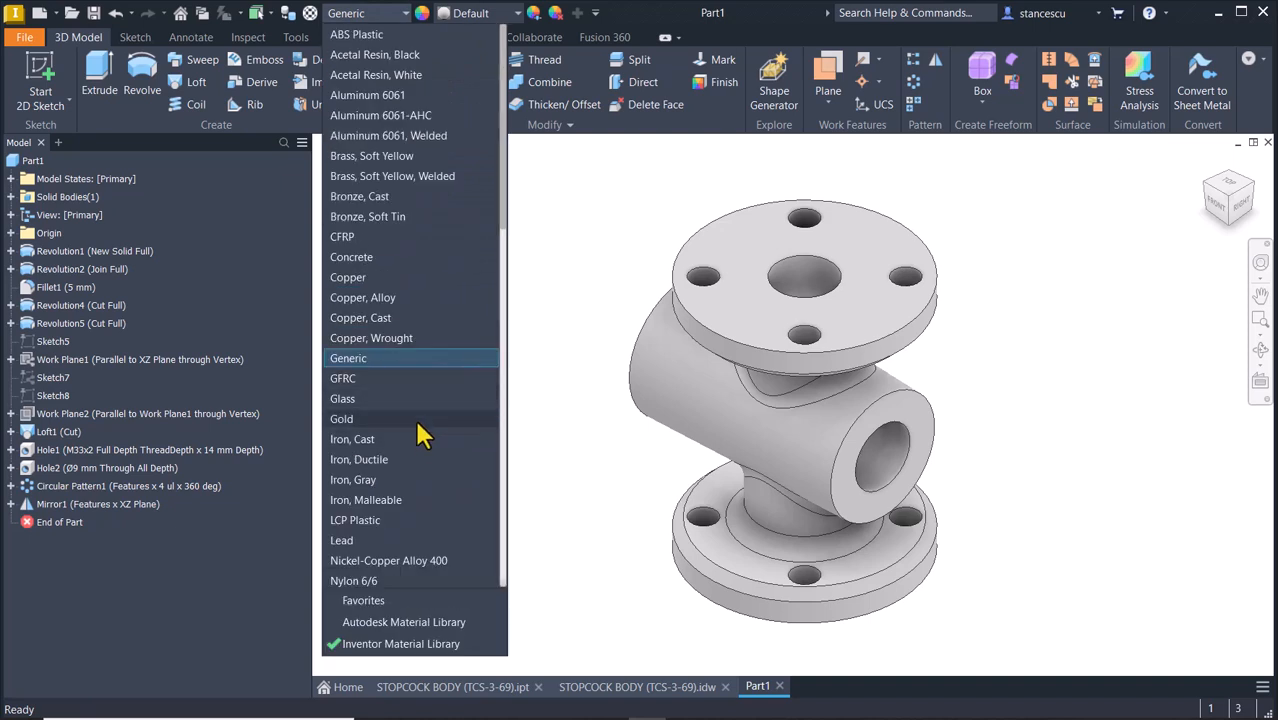
scroll(420, 432, "down", 10)
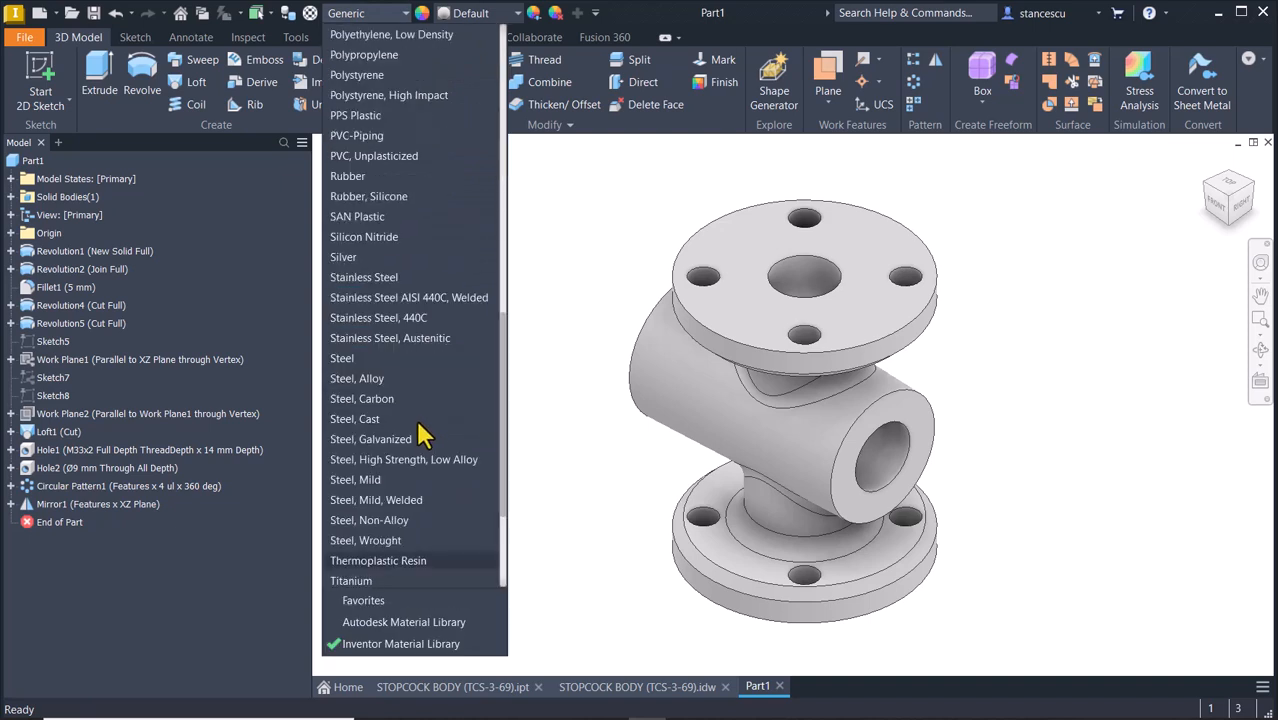
left_click(351, 425)
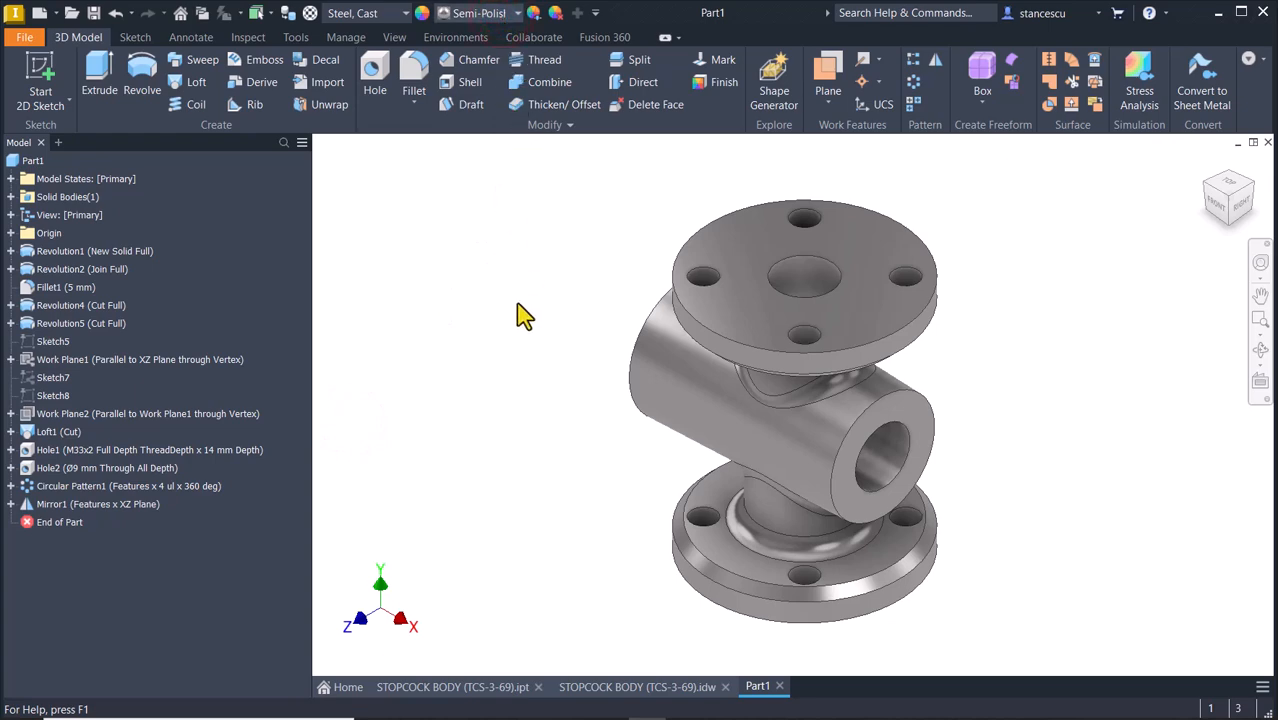
- Change the appearance of the whole part to Red
scroll(522, 313, "up", 4)
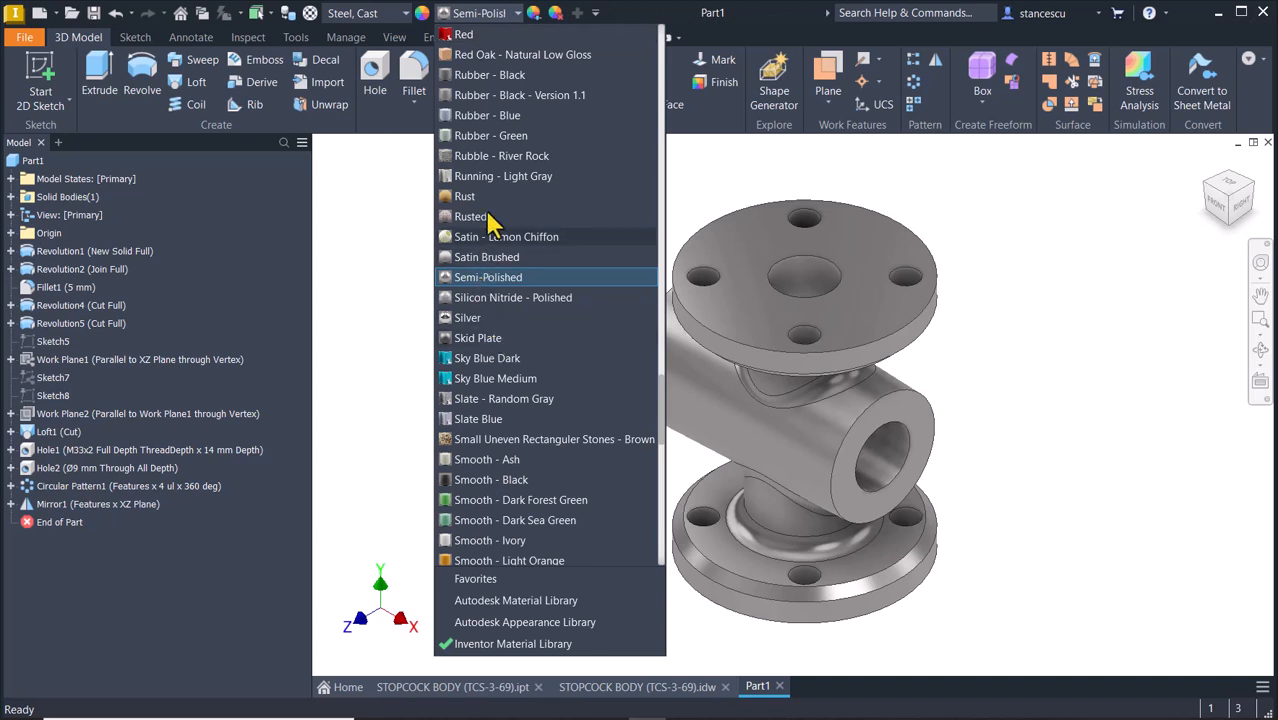
left_click(458, 35)
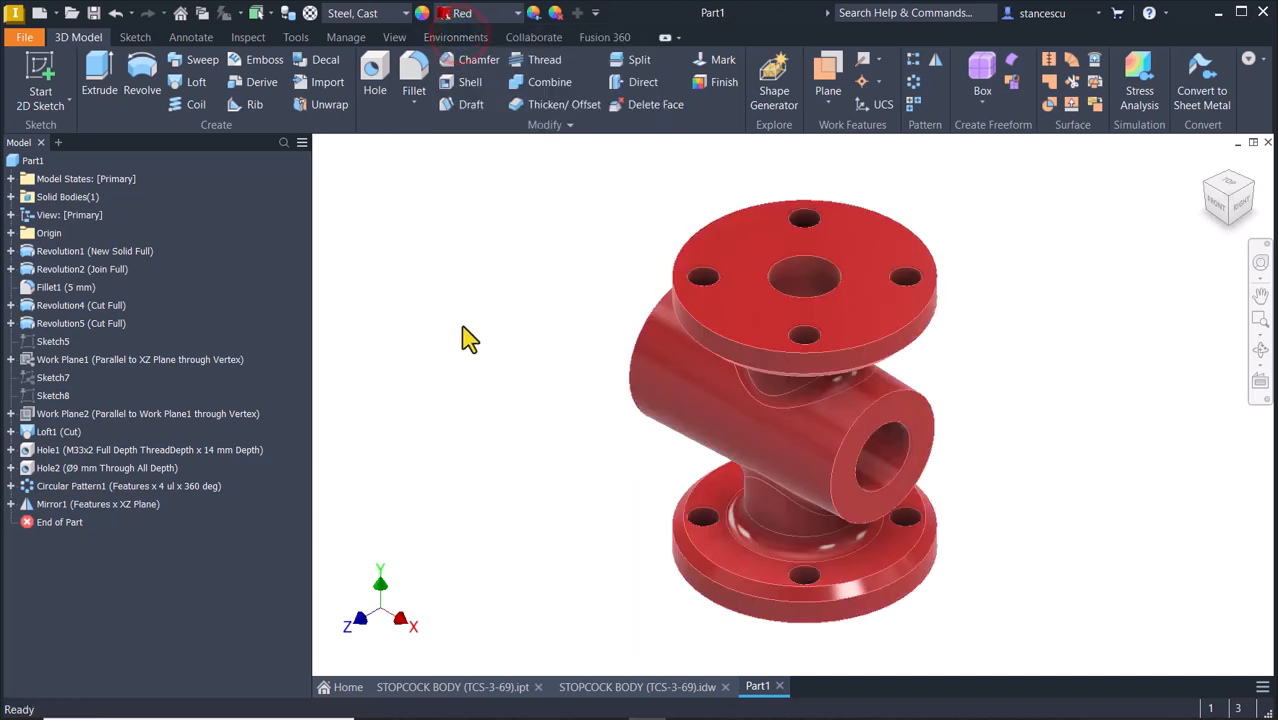
left_click(944, 194)
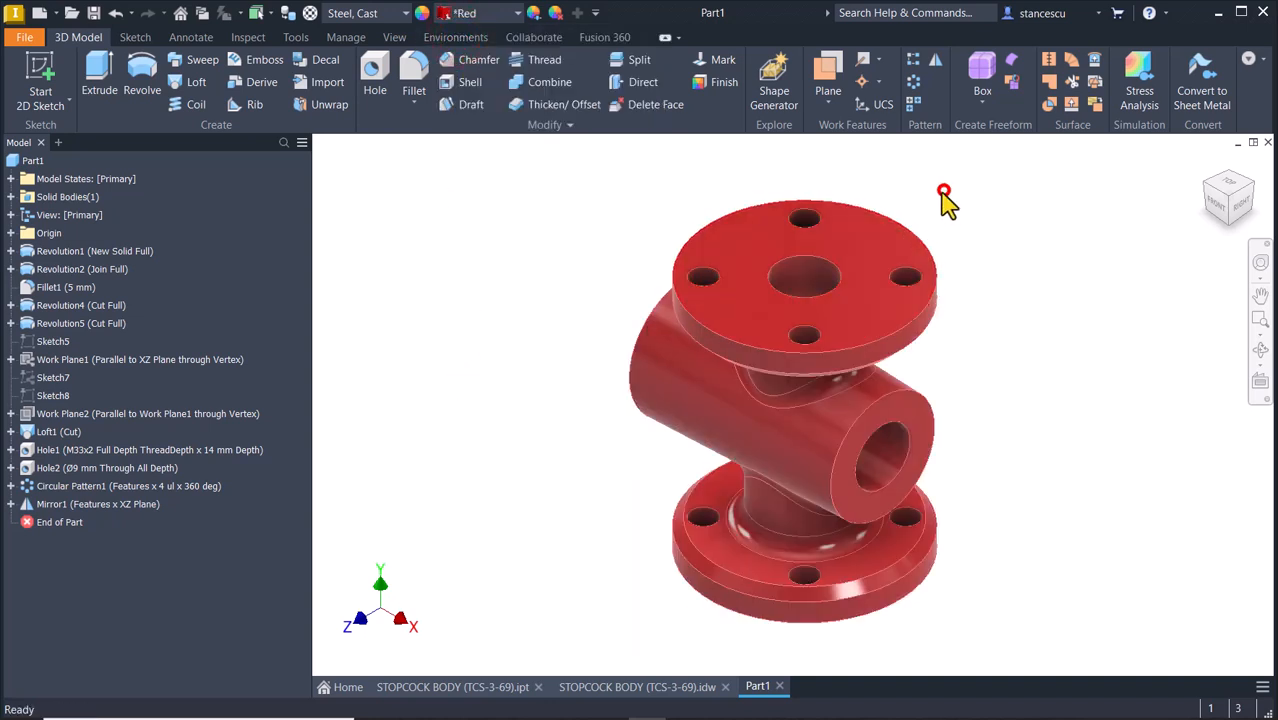
- Apply the Steel - Polished appearance to both flanges' outer faces, the horizontal bore and the relief face behind the thread
left_click(838, 244)
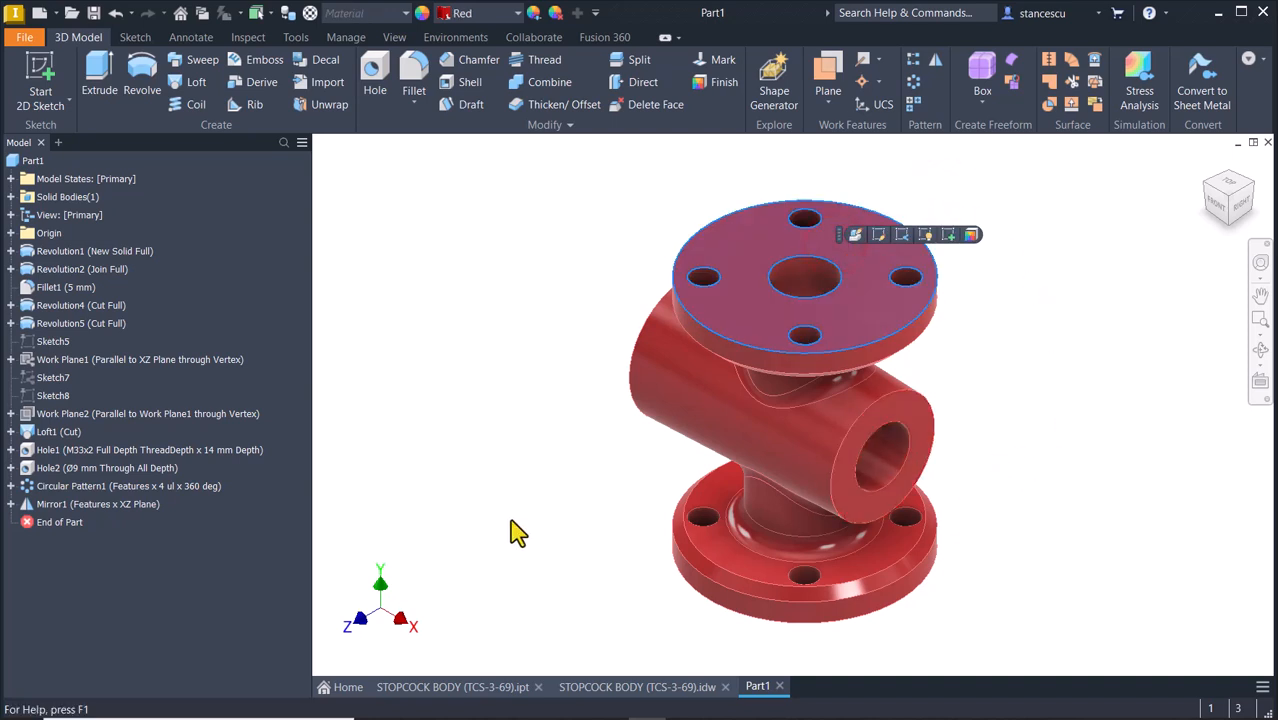
middle_click_drag(596, 582, 589, 571, "shift")
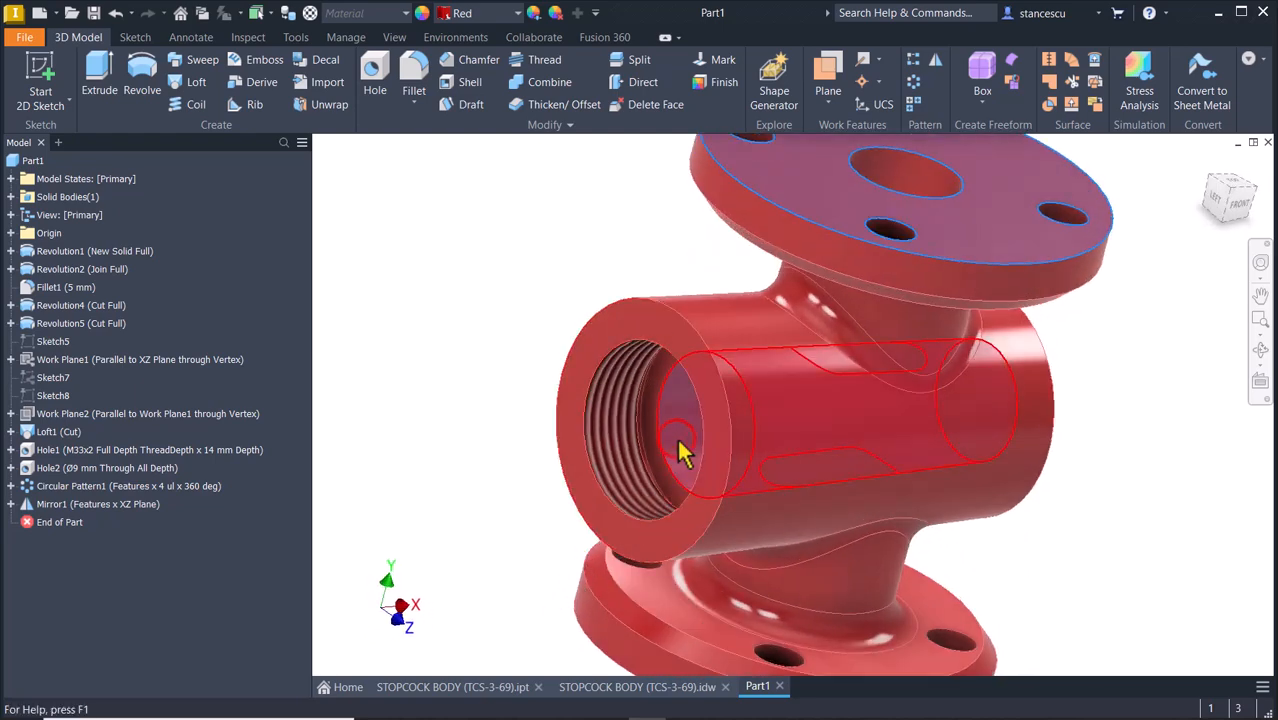
left_click(652, 383, "ctrl")
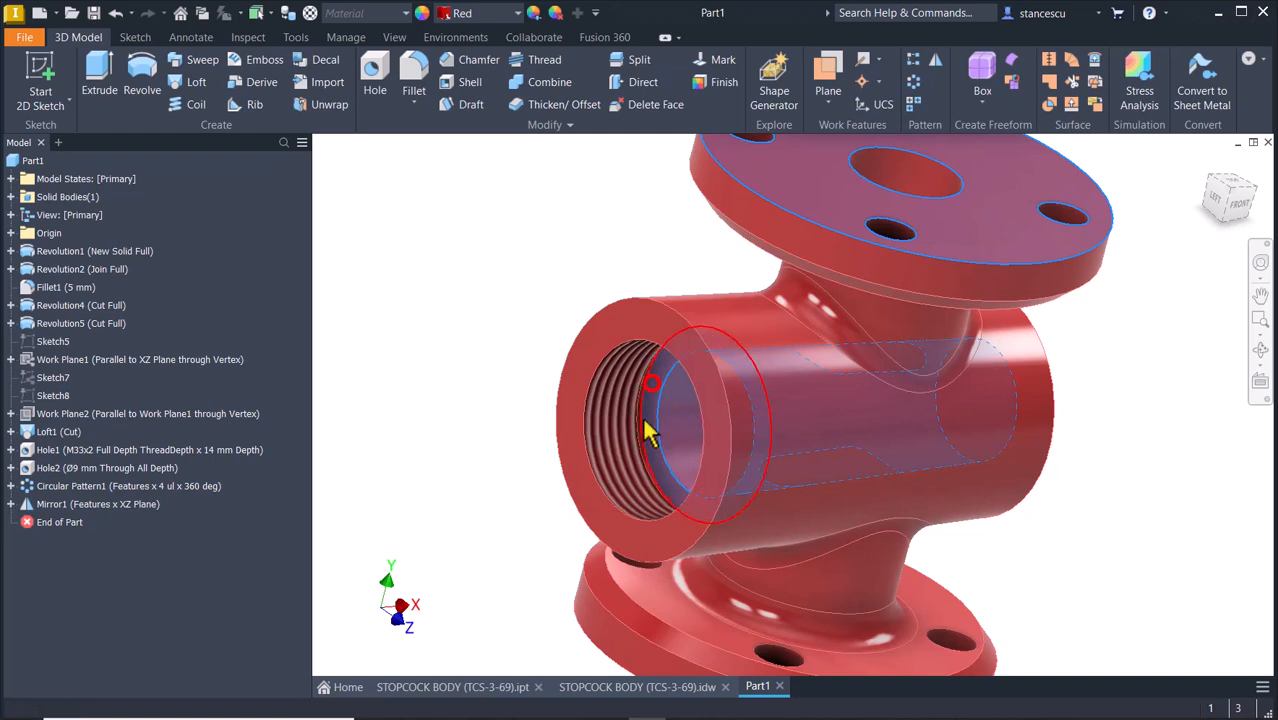
middle_click_drag(389, 558, 495, 602, "shift")
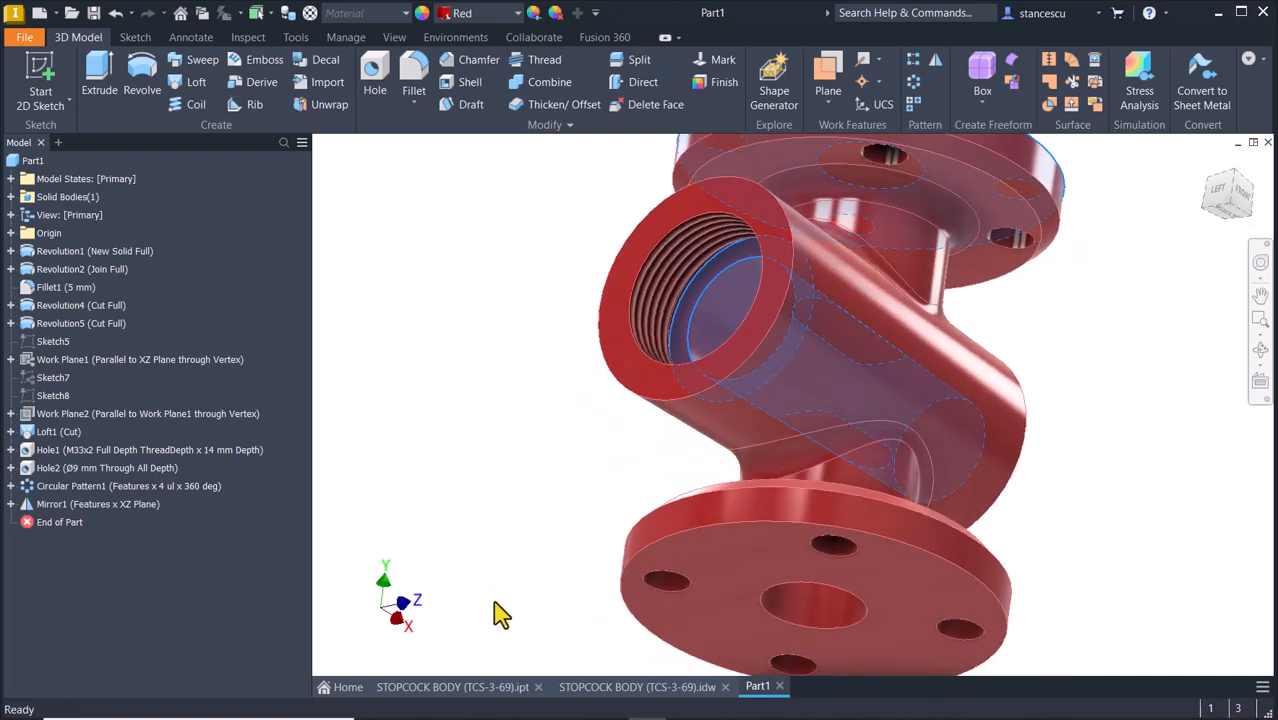
left_click(741, 558, "ctrl")
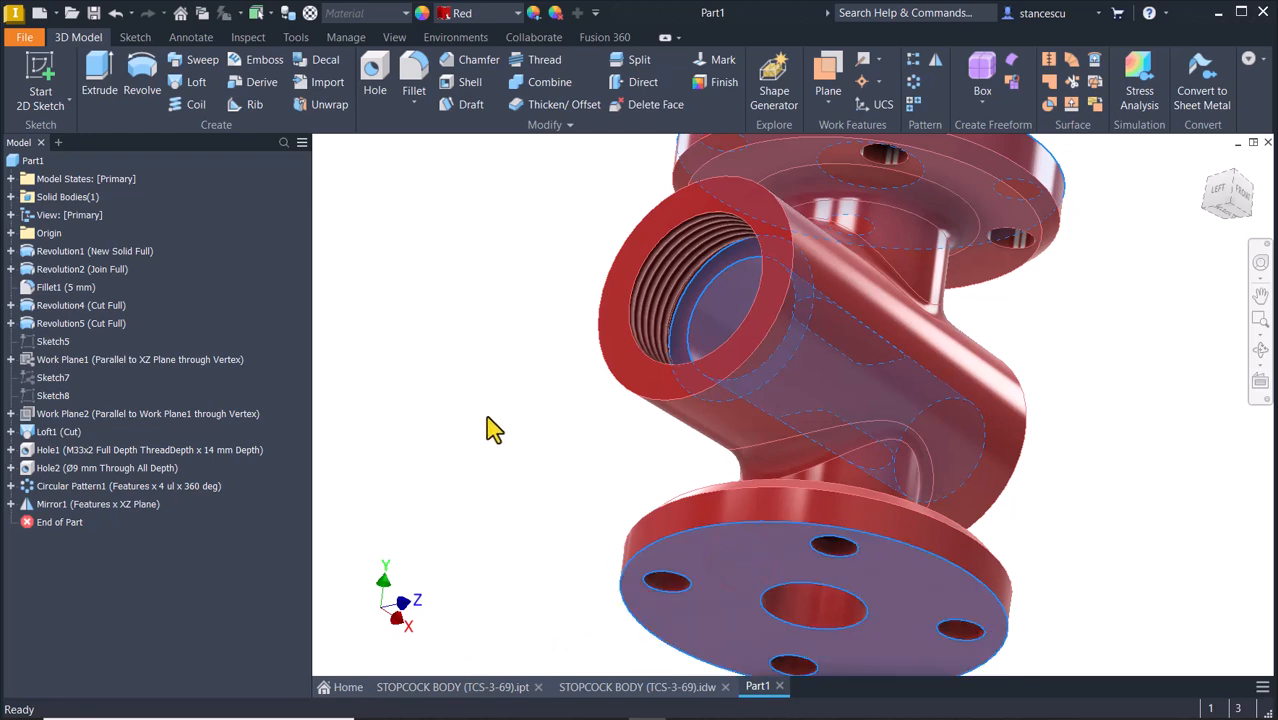
left_click(512, 14)
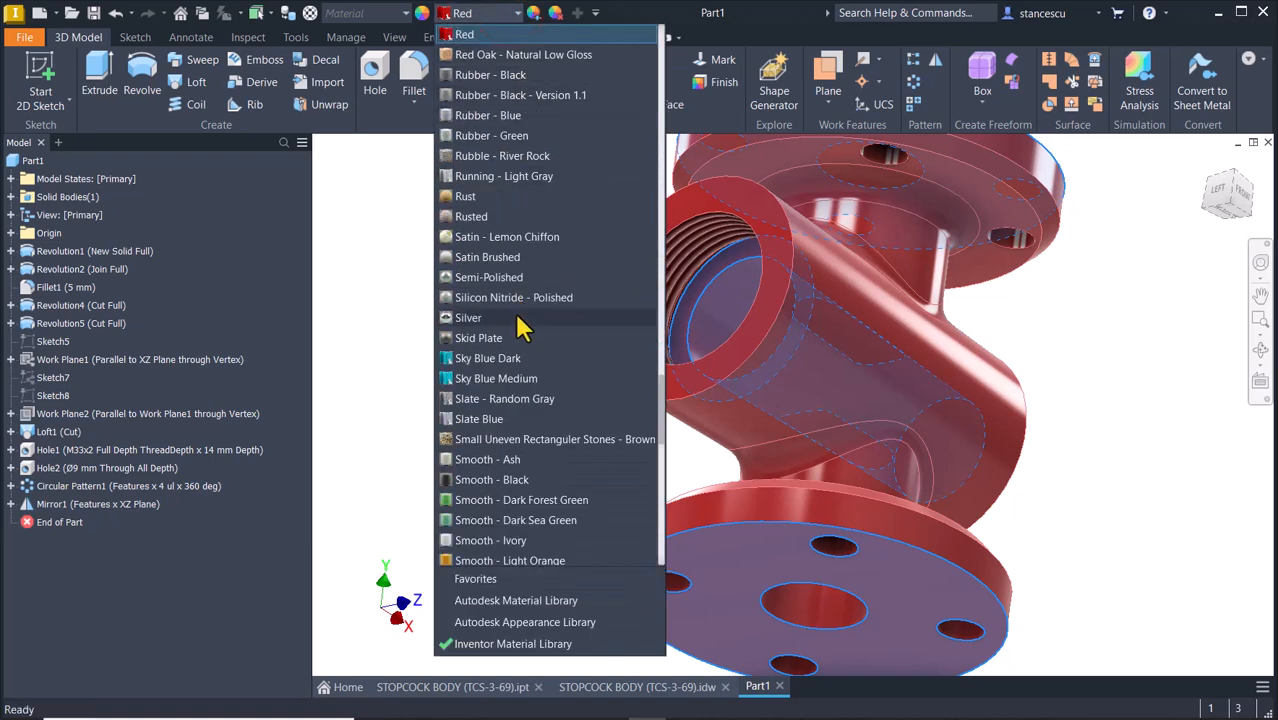
scroll(520, 328, "down", 6)
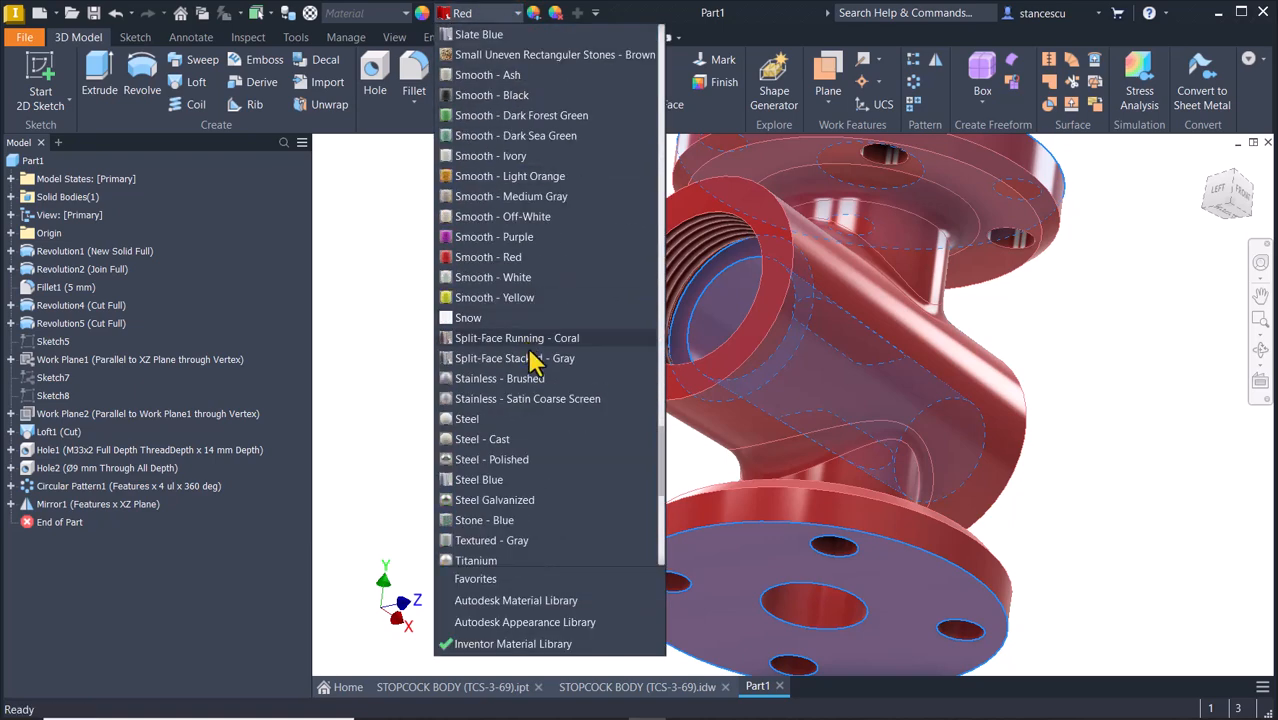
left_click(502, 458)
left_click(450, 437)
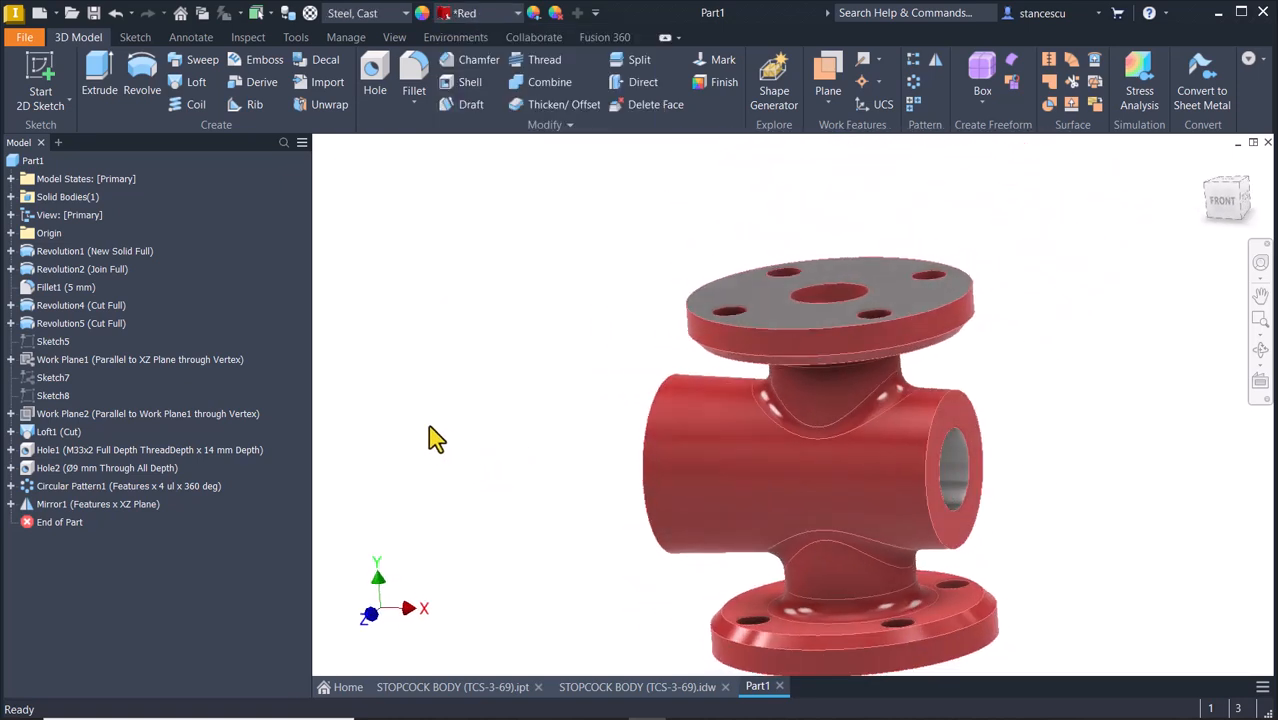
- Return the model to its home view and set the visual style to Shaded
key("F6")
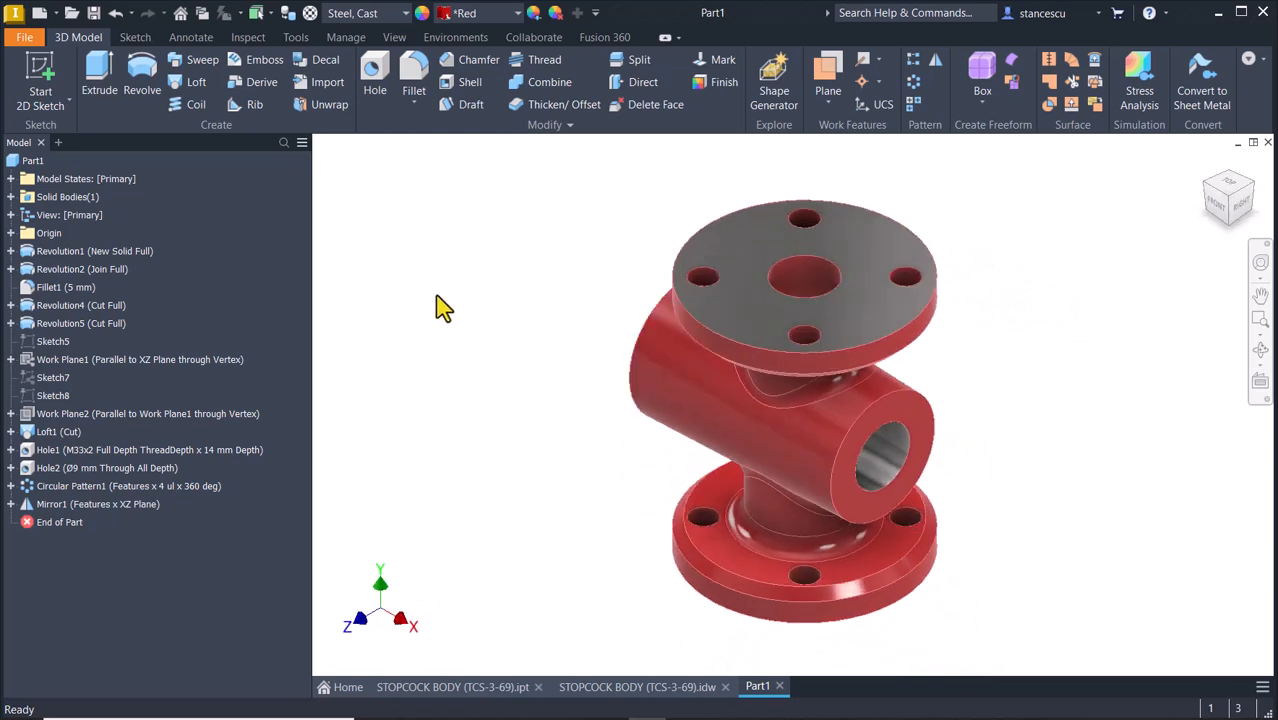
left_click(400, 36)
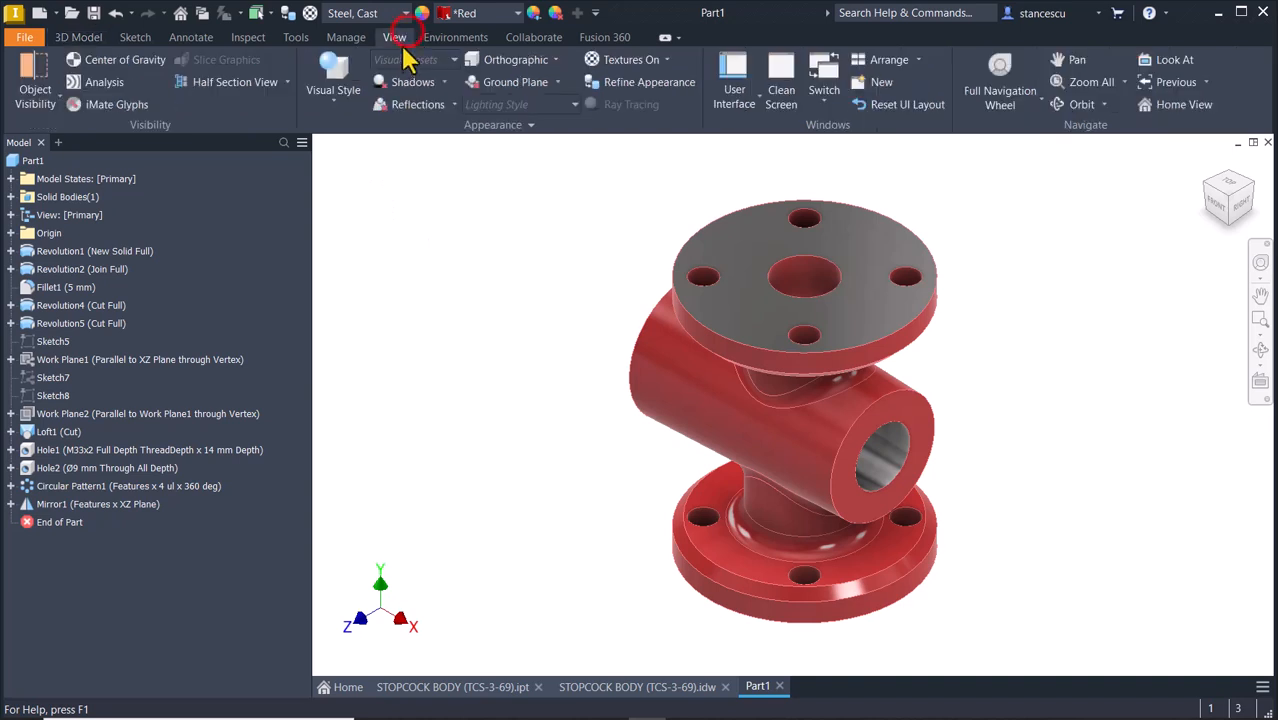
left_click(334, 100)
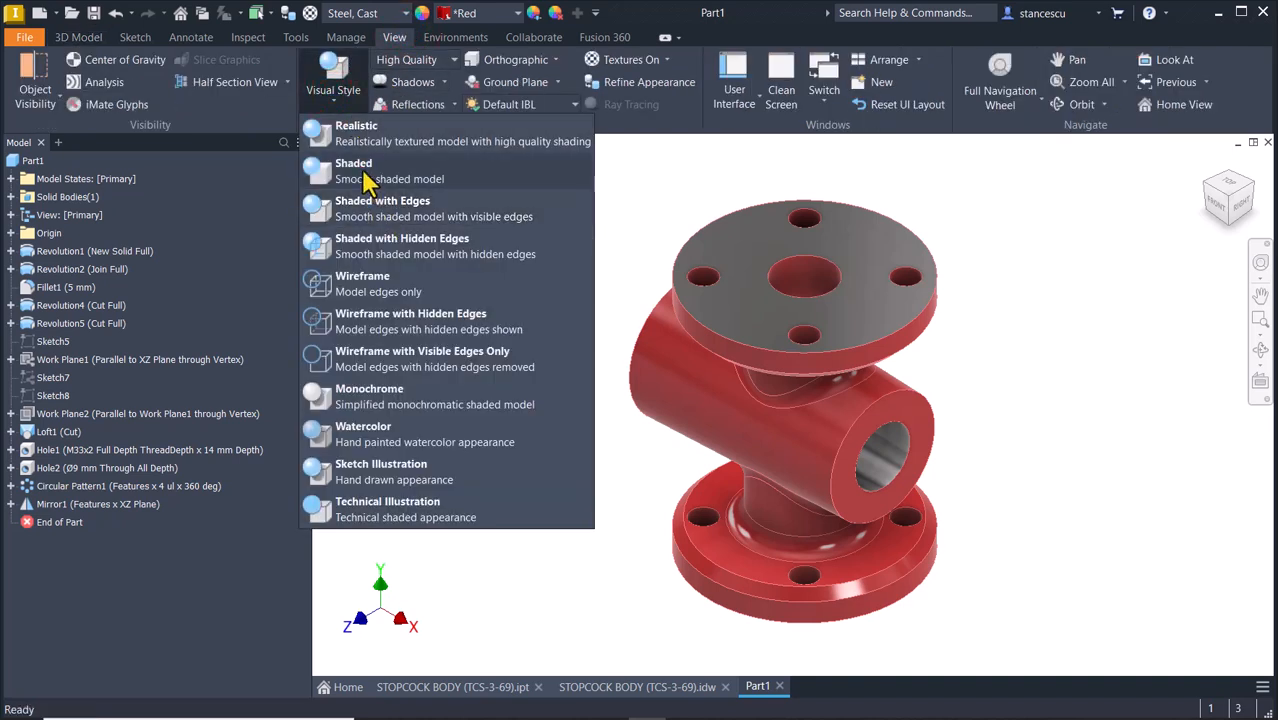
left_click(364, 168)
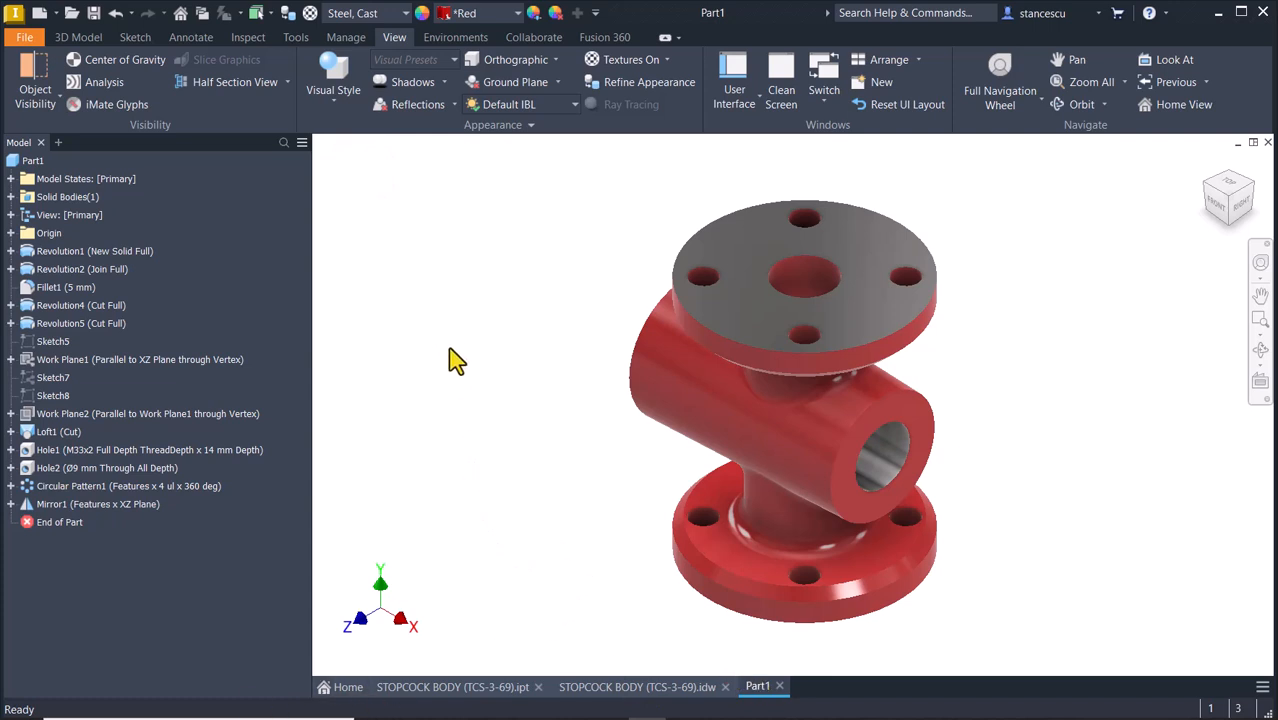
- Compare Part1 with the original STOPCOCK BODY model and check the flange diameter in the drawing
left_click(463, 690)
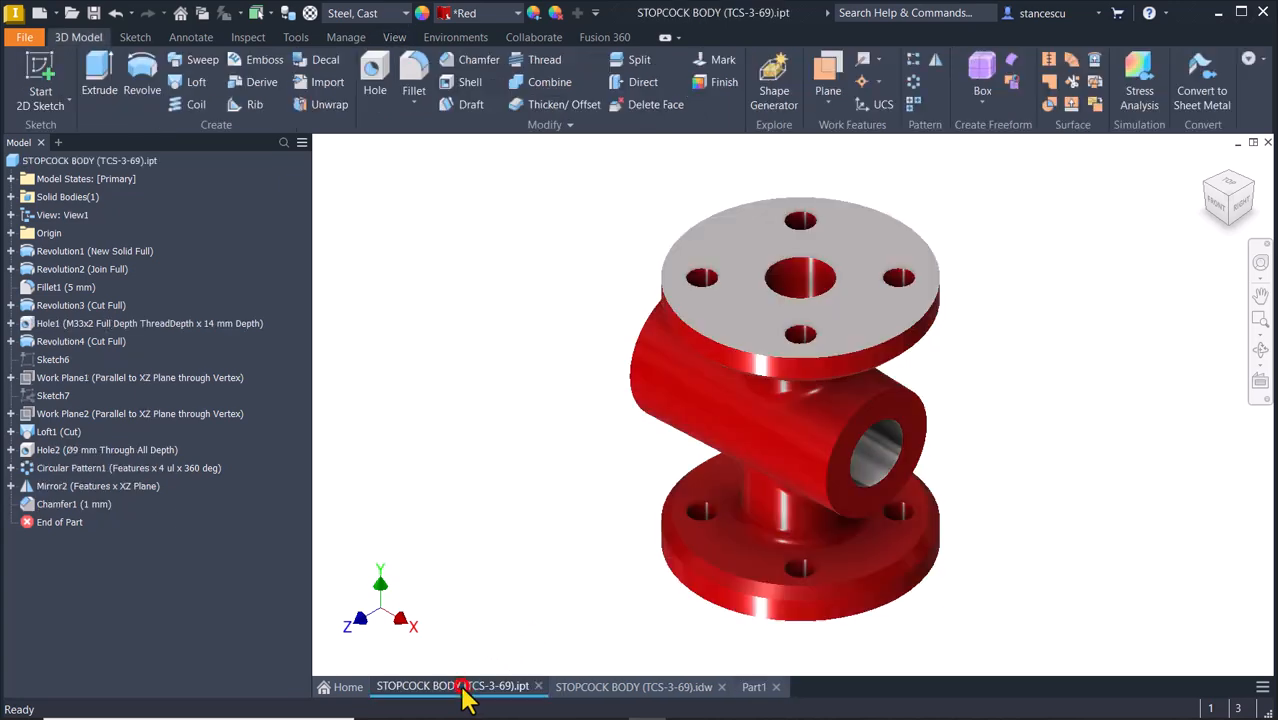
left_click(752, 690)
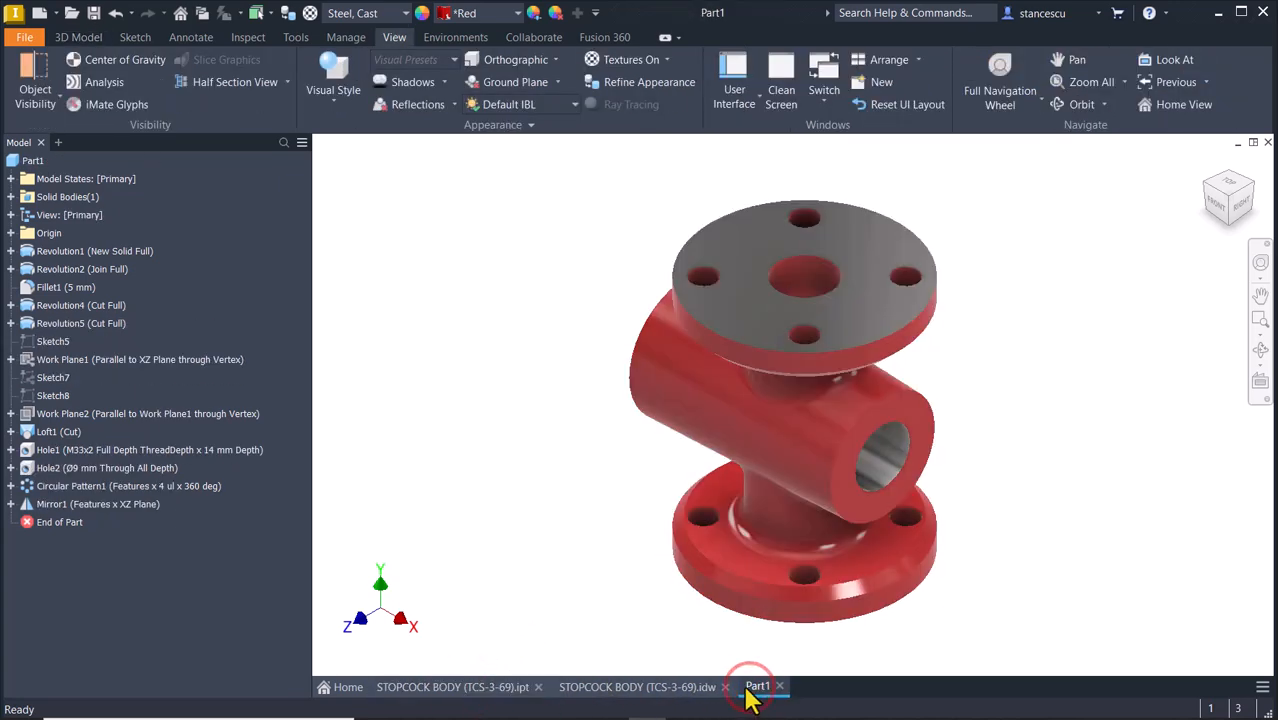
left_click(463, 690)
left_click(754, 690)
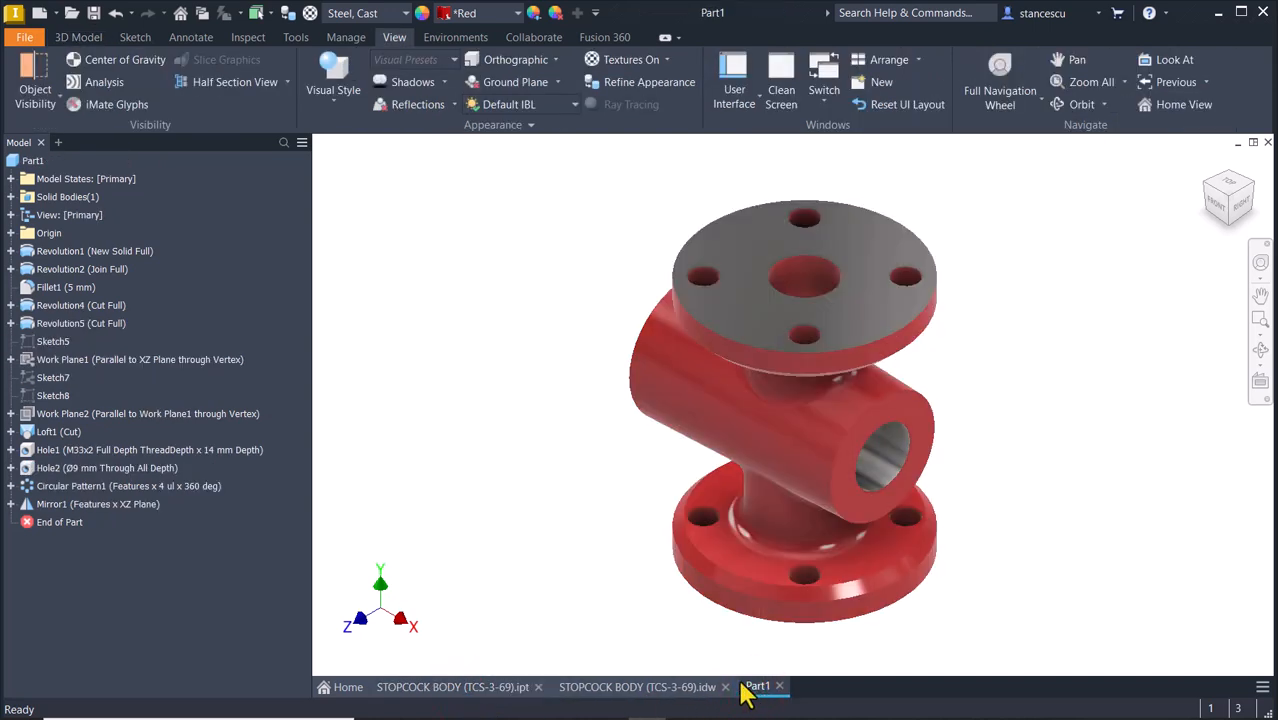
left_click(468, 688)
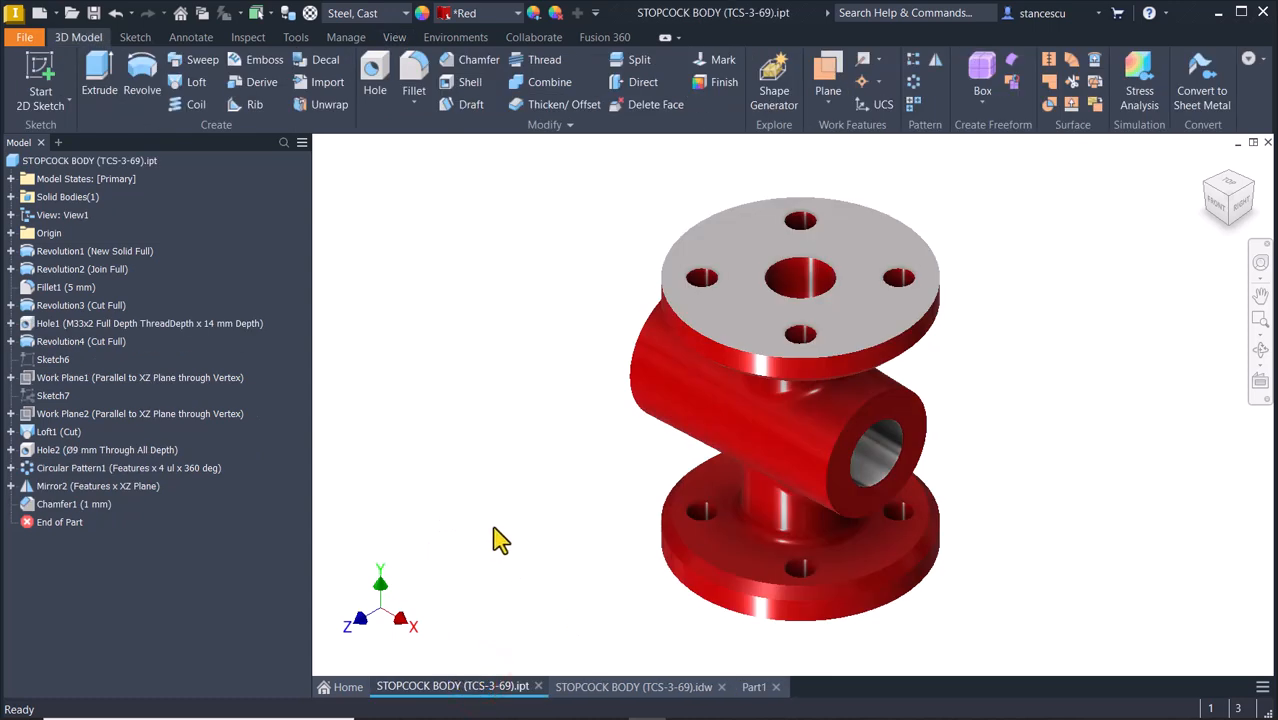
left_click(626, 690)
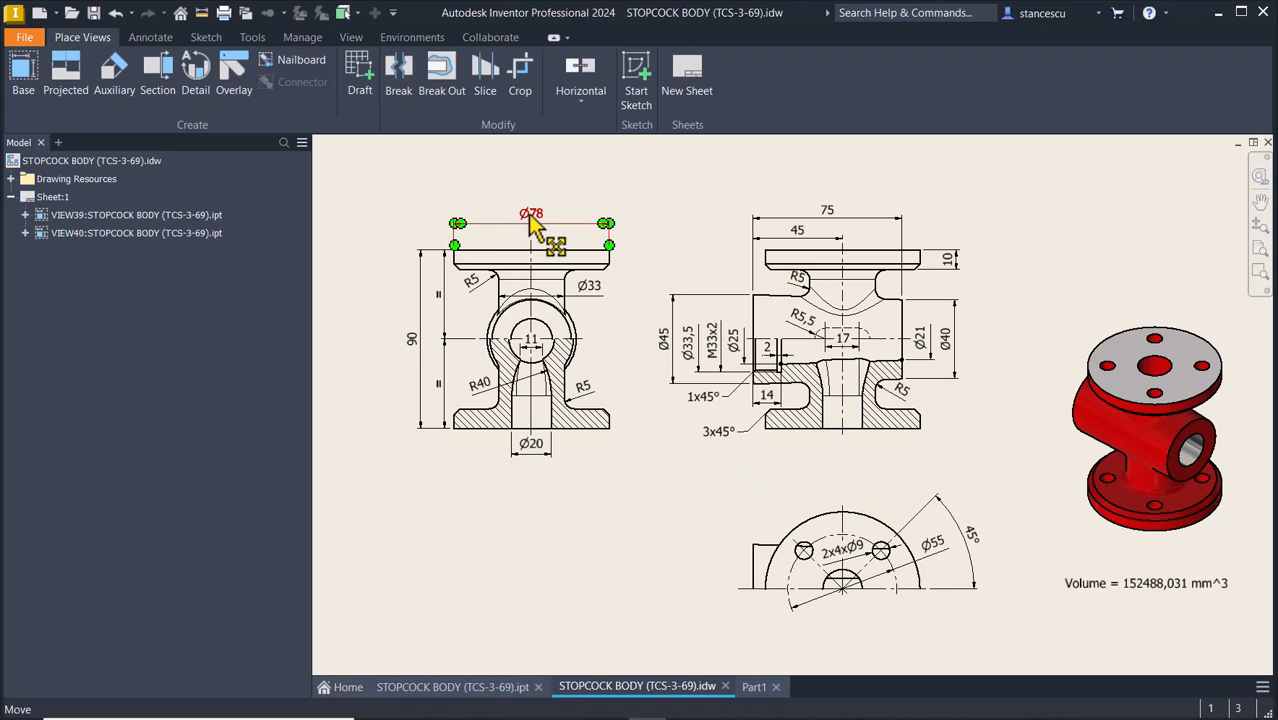
left_click(751, 688)
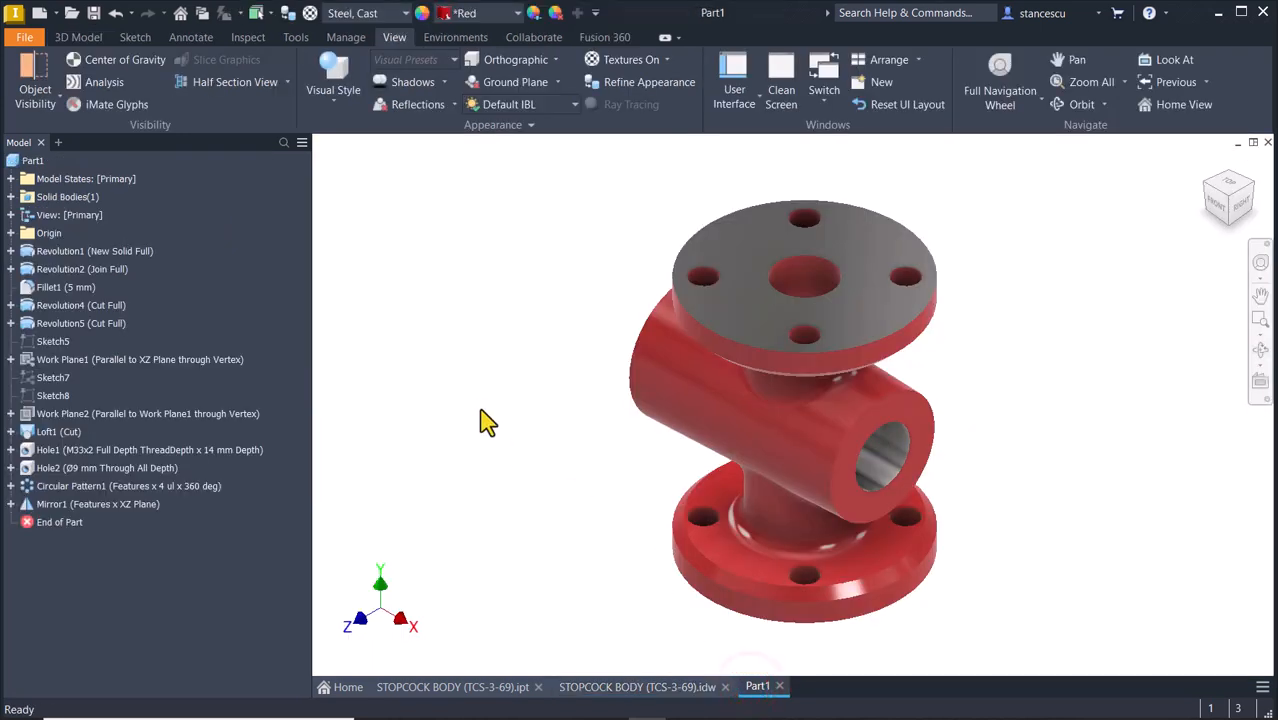
- Edit Sketch2 of Revolution2, dimension the flange's outer edge about the centerline as a 78 mm diameter, and finish the sketch
left_click(12, 270)
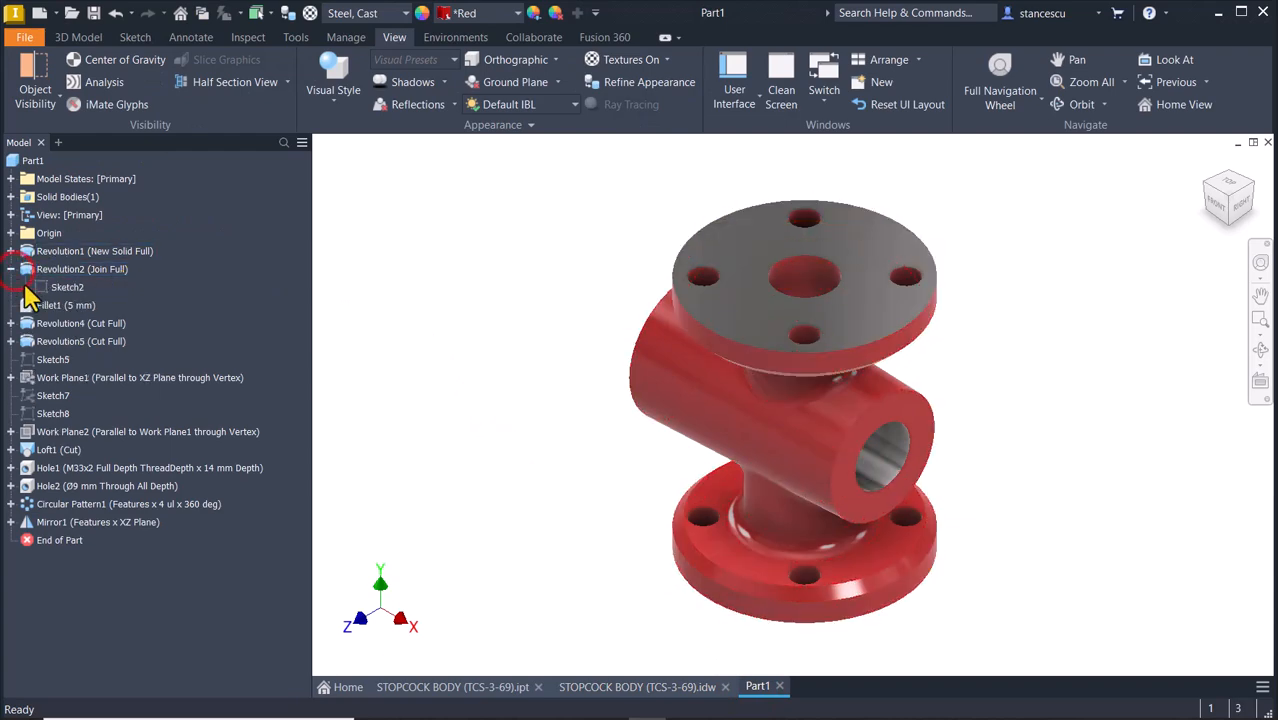
double_click(44, 288)
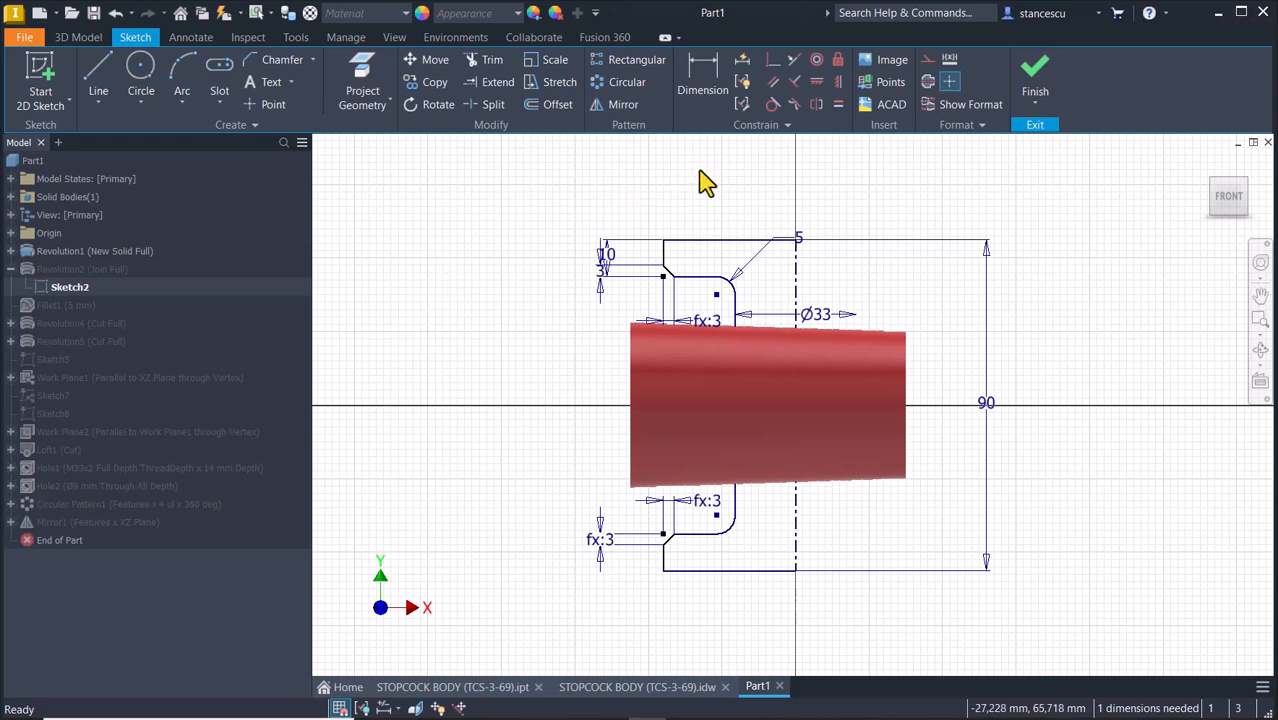
left_click(703, 72)
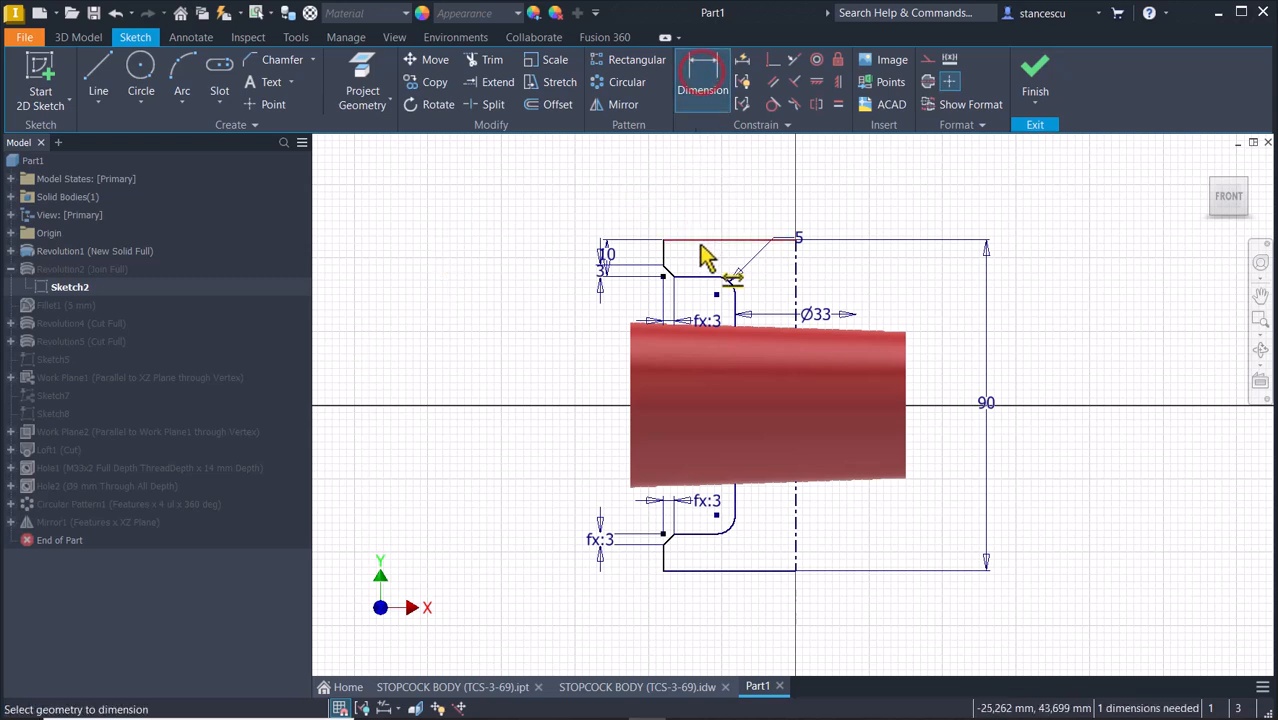
left_click(793, 264)
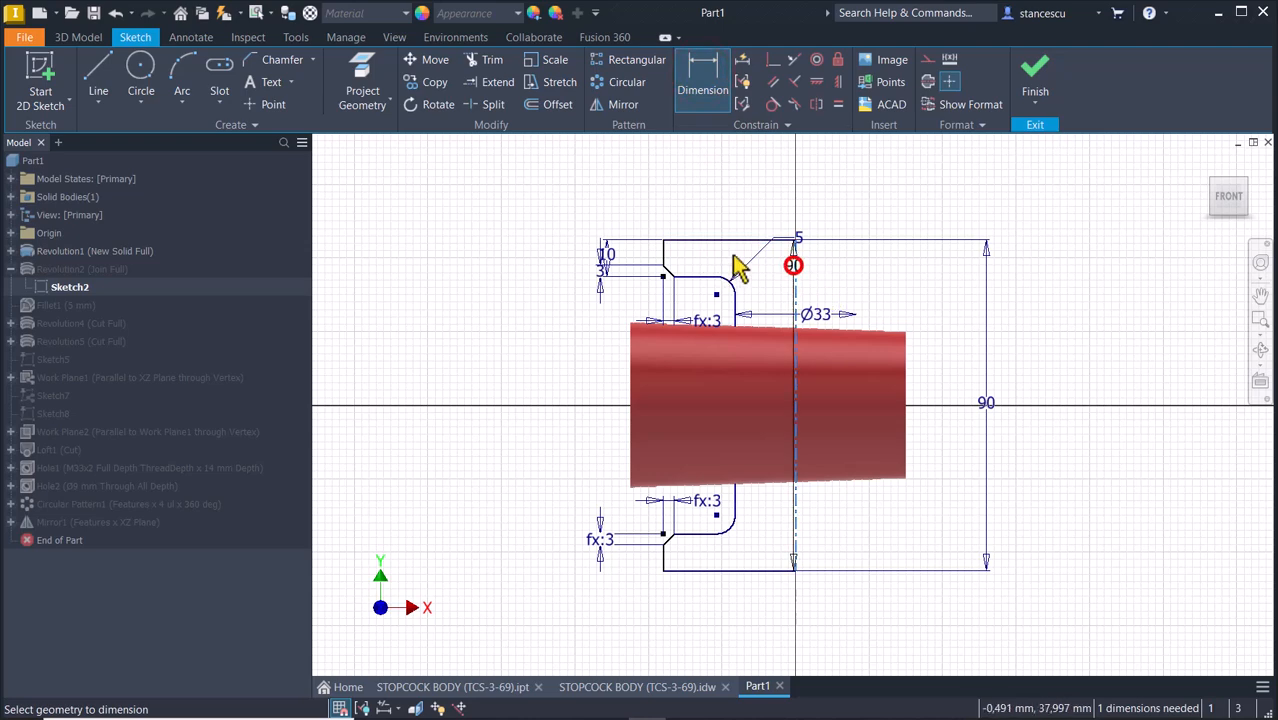
left_click(664, 251)
left_click(748, 197)
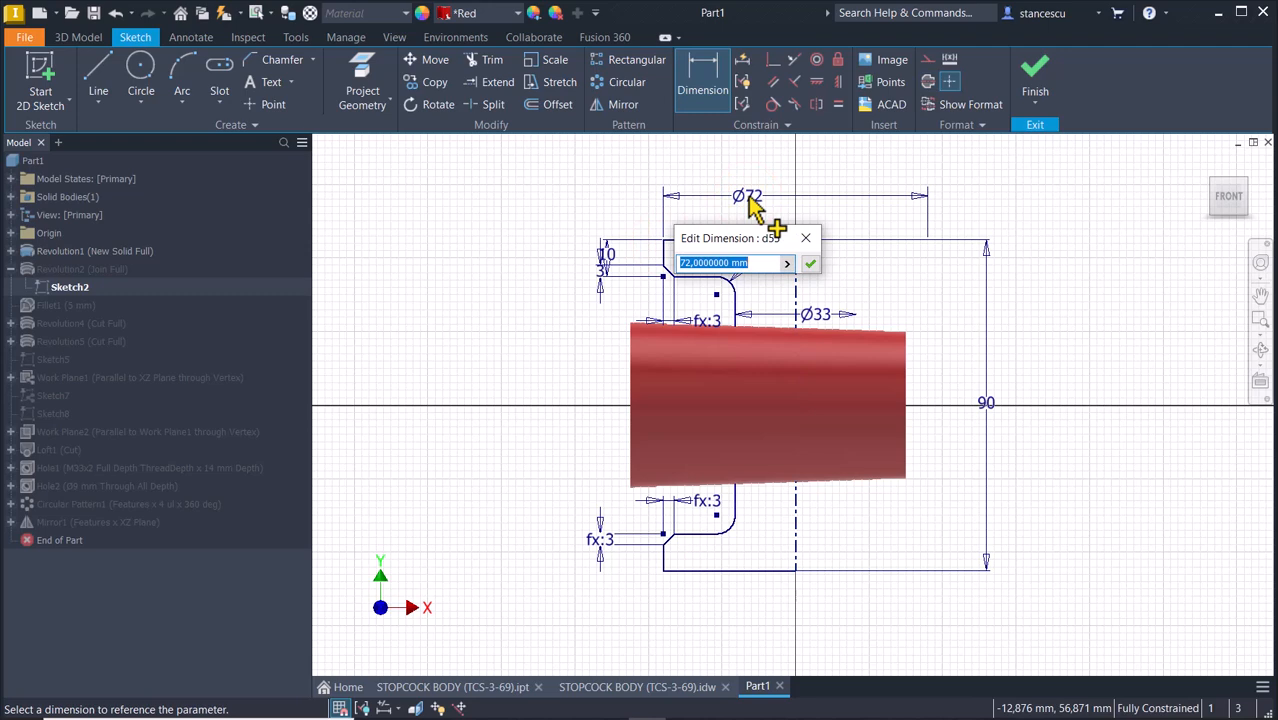
type("78")
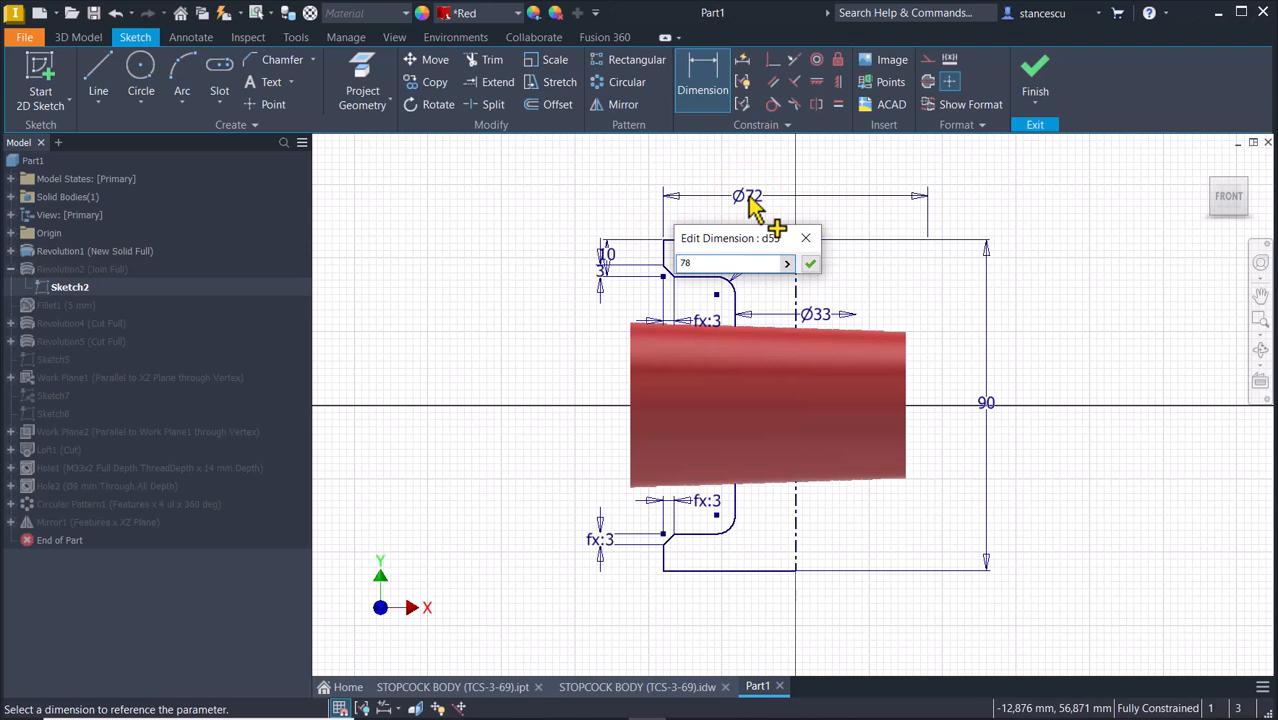
key("Return")
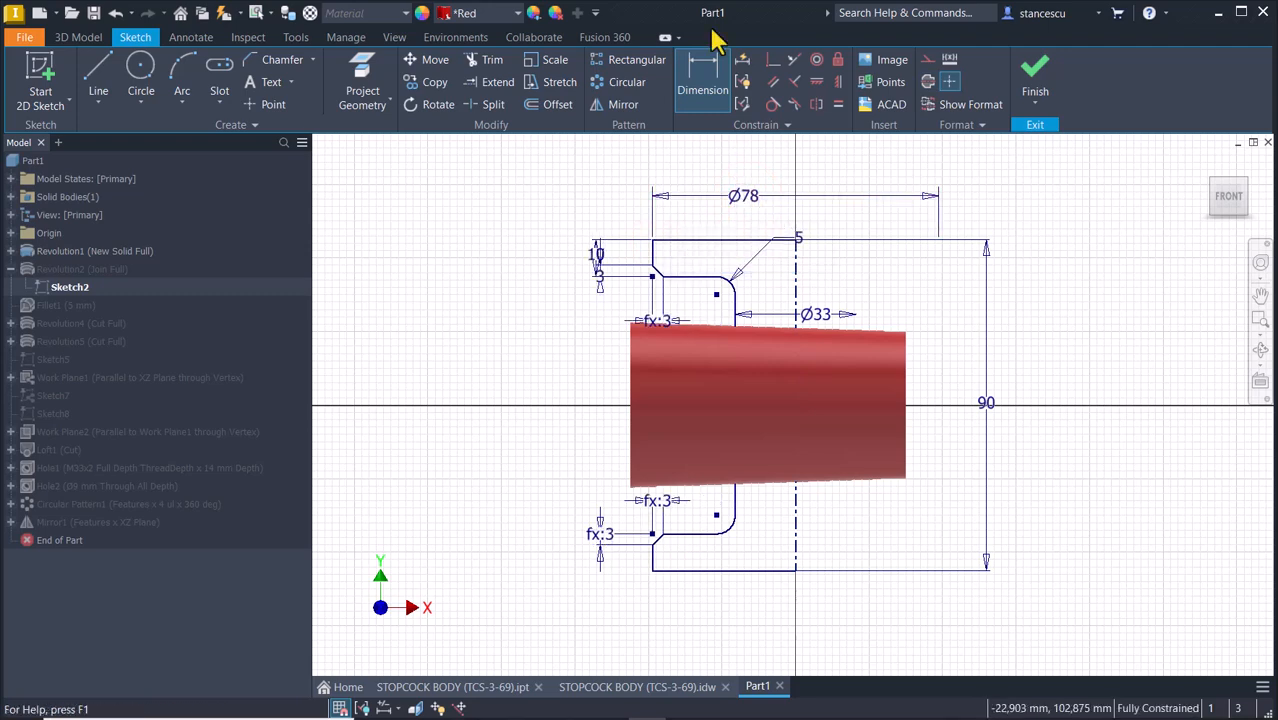
left_click(1034, 85)
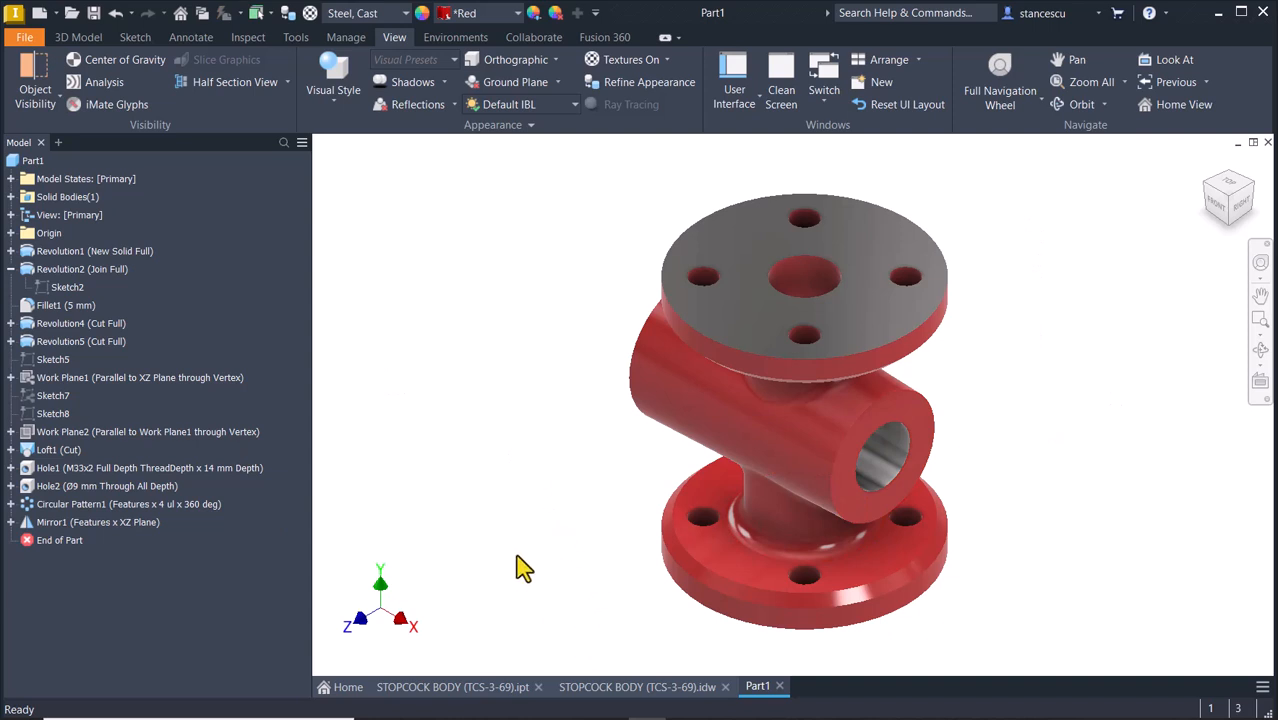
- Compare the corrected Part1 with the original STOPCOCK BODY model again, then collapse Revolution2
left_click(460, 700)
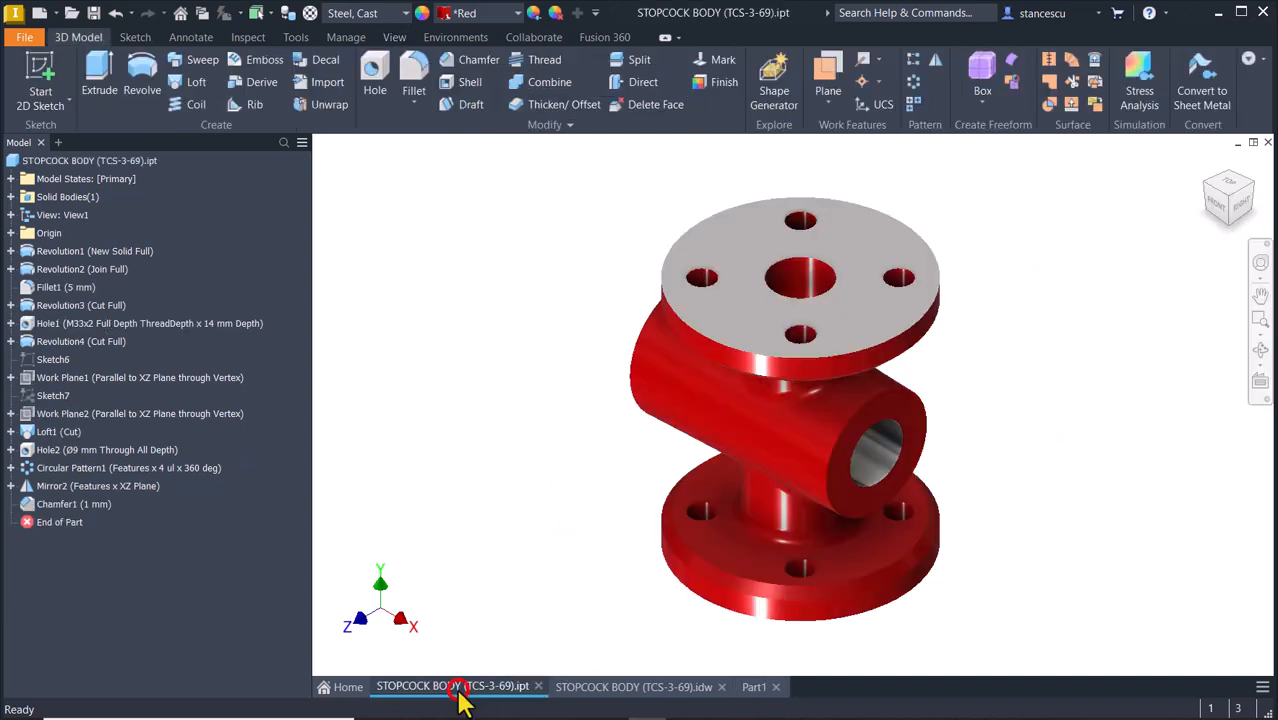
left_click(757, 688)
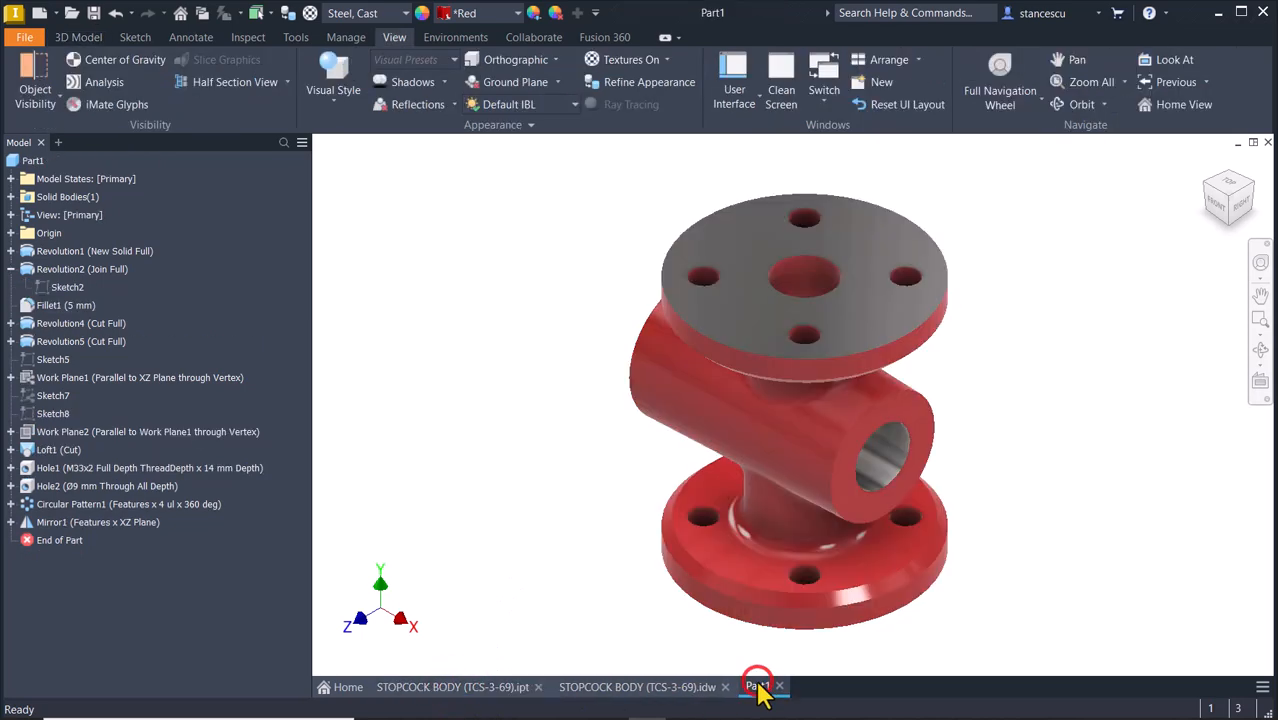
left_click(497, 689)
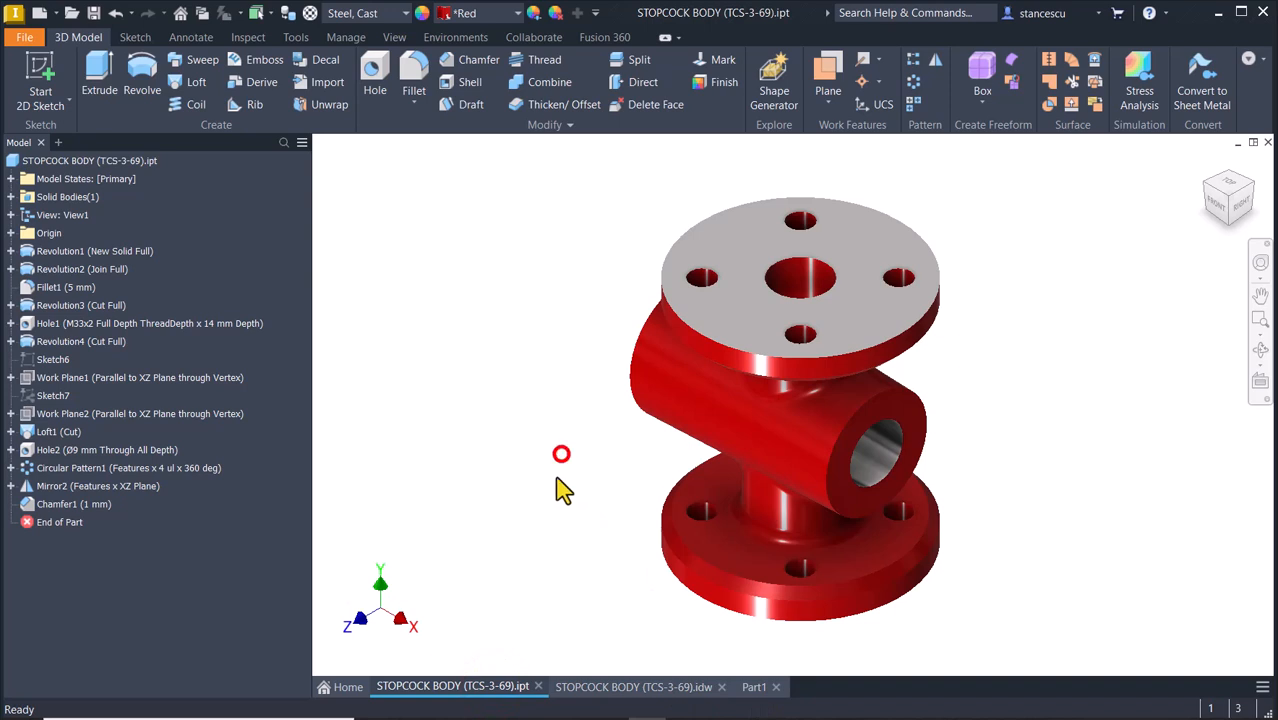
left_click(746, 688)
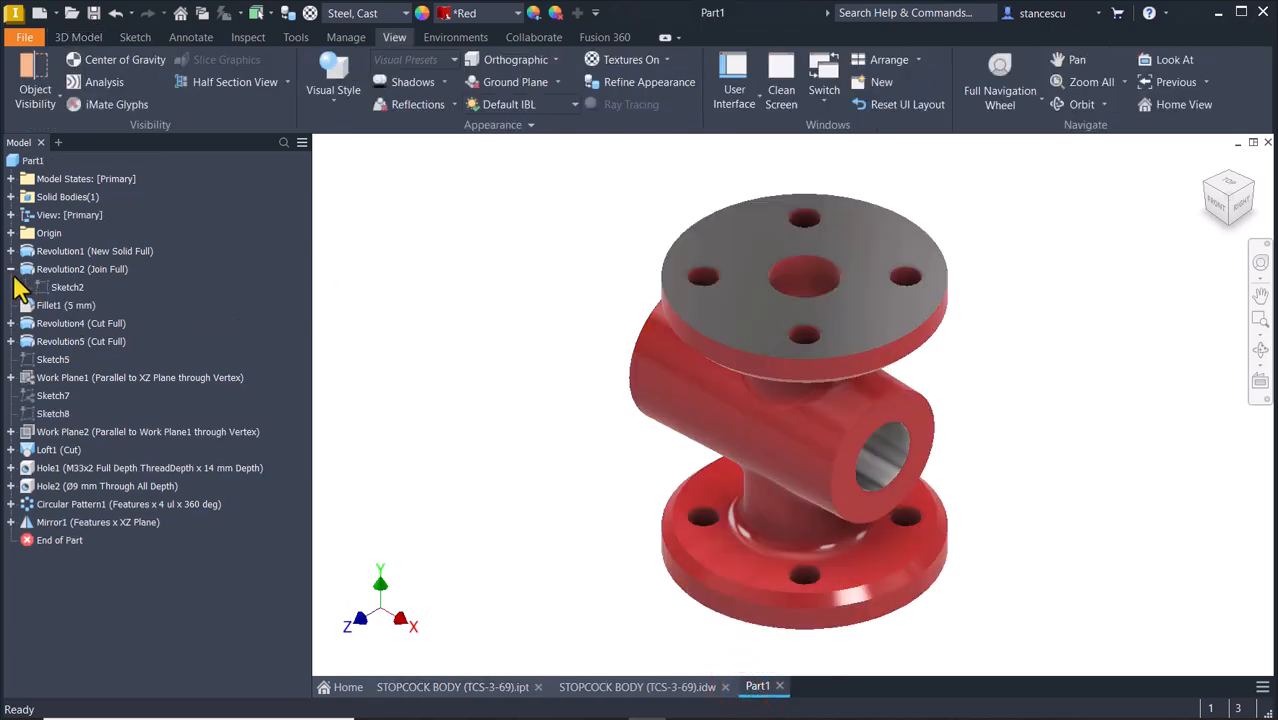
left_click(11, 270)
- Update the physical properties in Part1's iProperties and copy the volume value with its unit
left_click(32, 162)
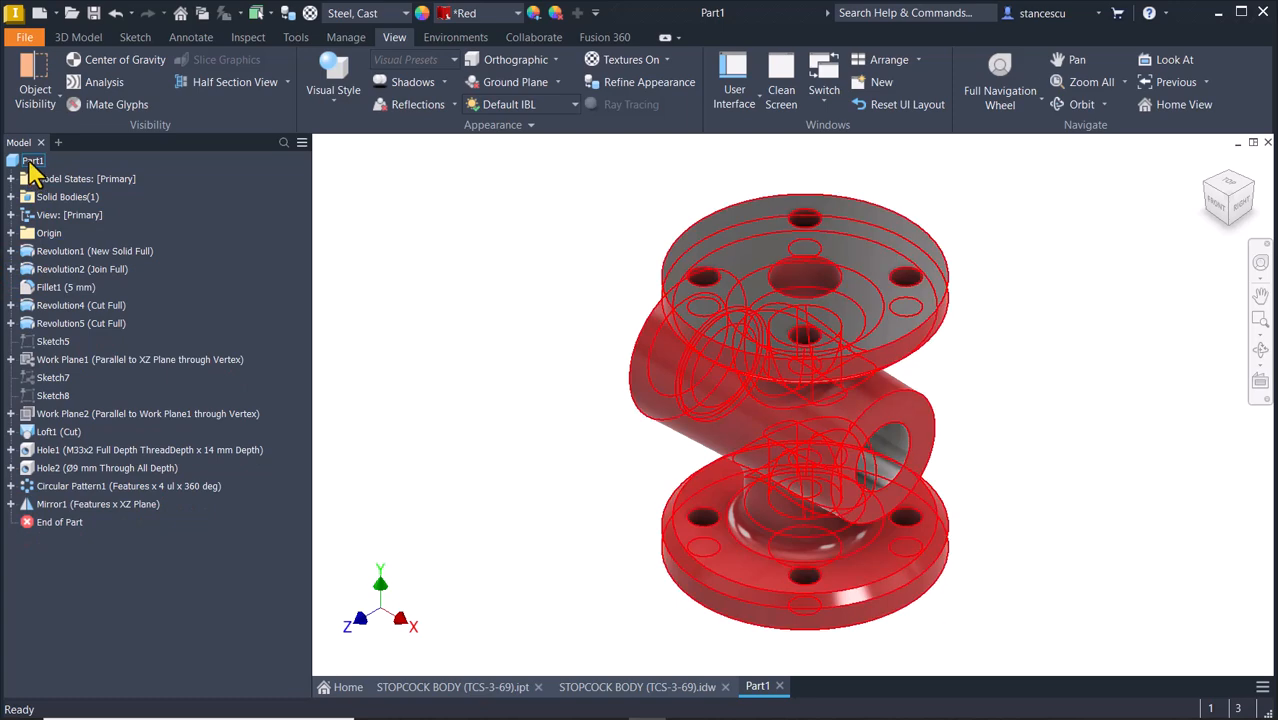
right_click(29, 164)
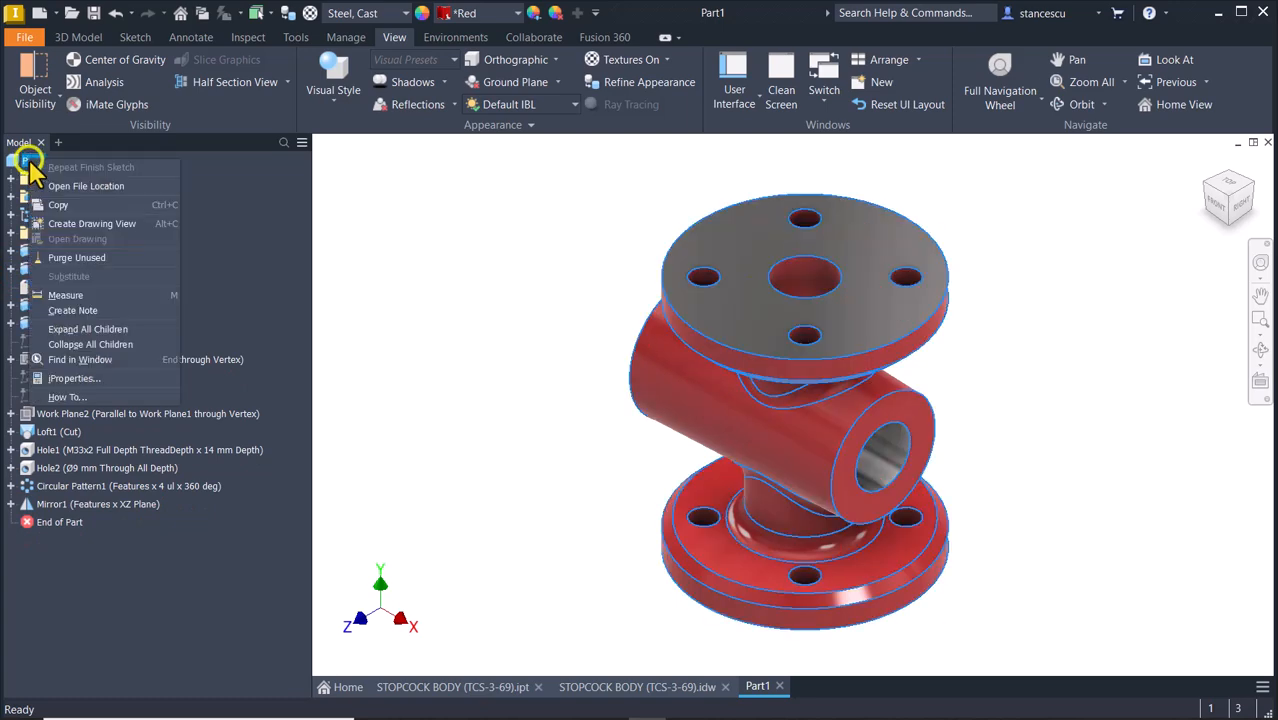
left_click(75, 380)
left_click(690, 113)
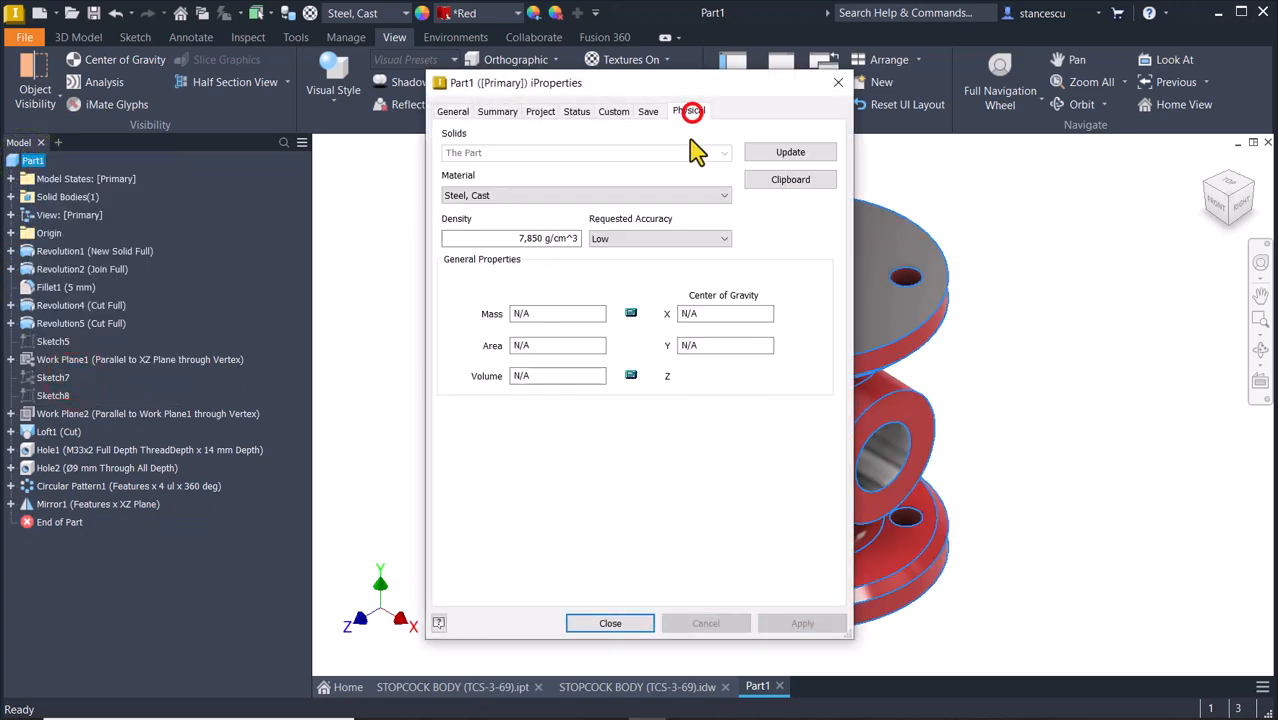
left_click(784, 150)
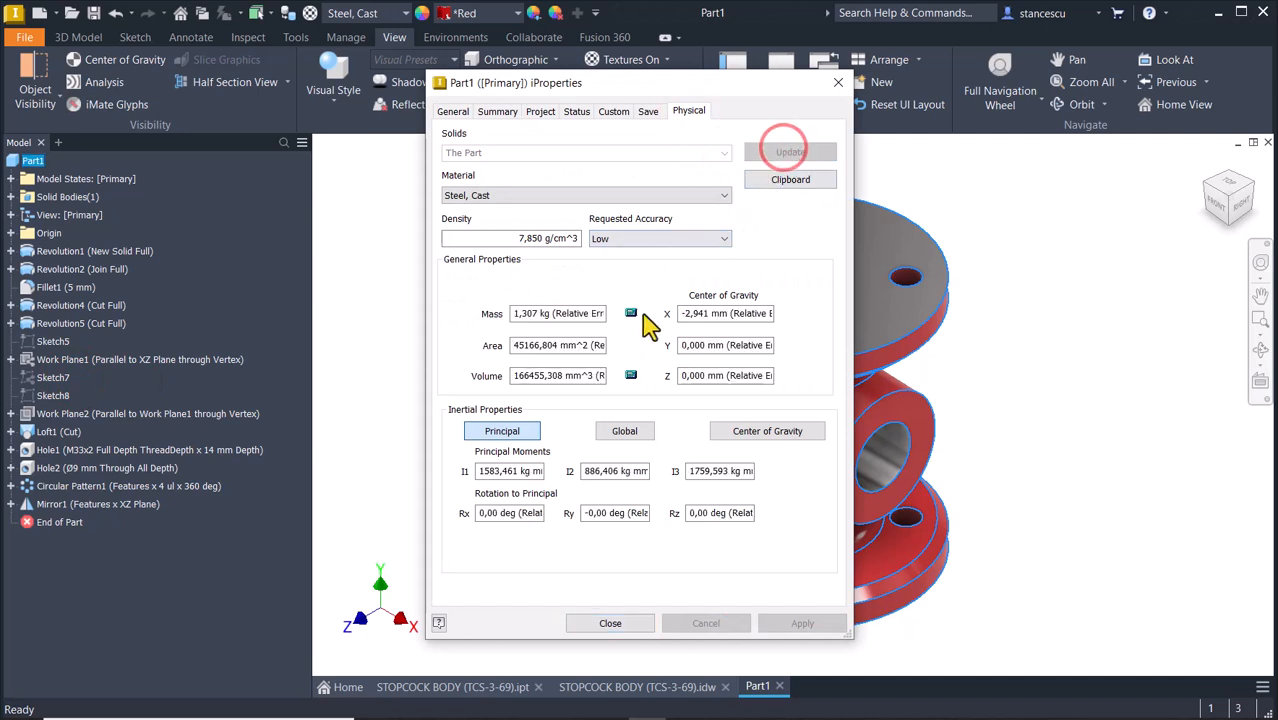
left_click_drag(591, 379, 456, 376)
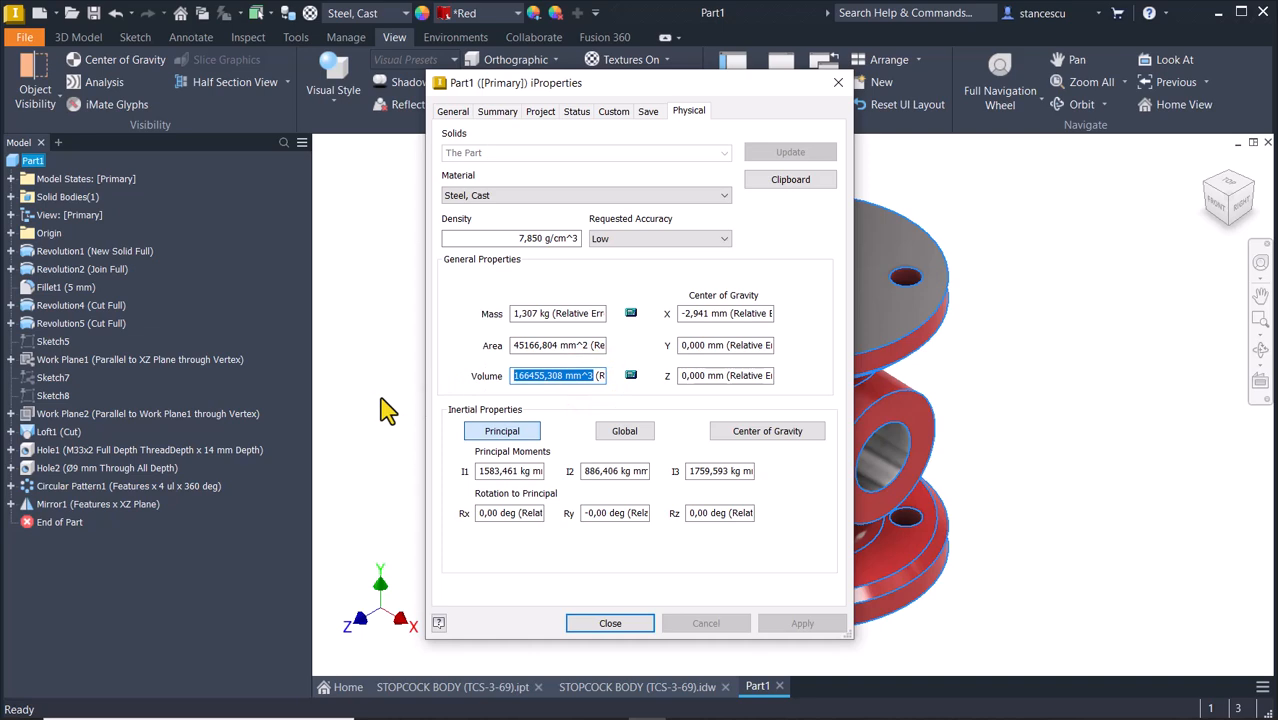
key("ctrl+c")
left_click(600, 622)
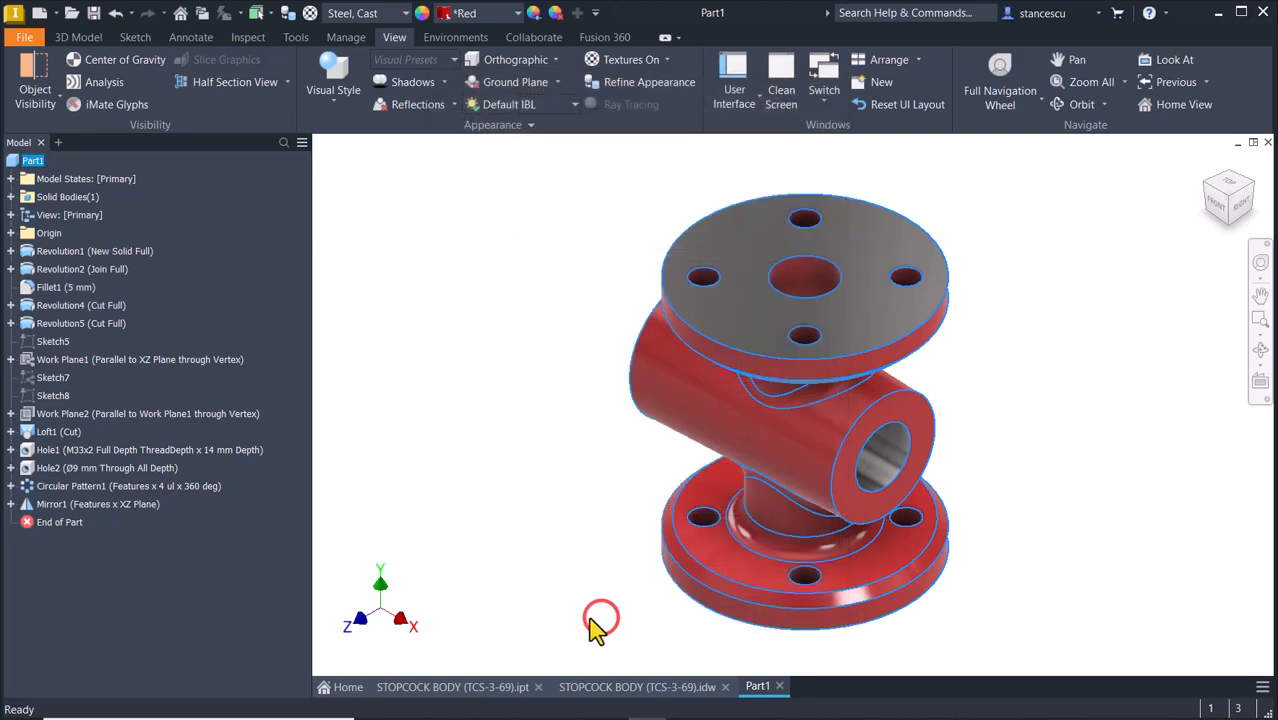
- Replace the volume value in the STOPCOCK BODY drawing note with 166455,308 mm^3, then return to Part1 and clear the selection
left_click(650, 688)
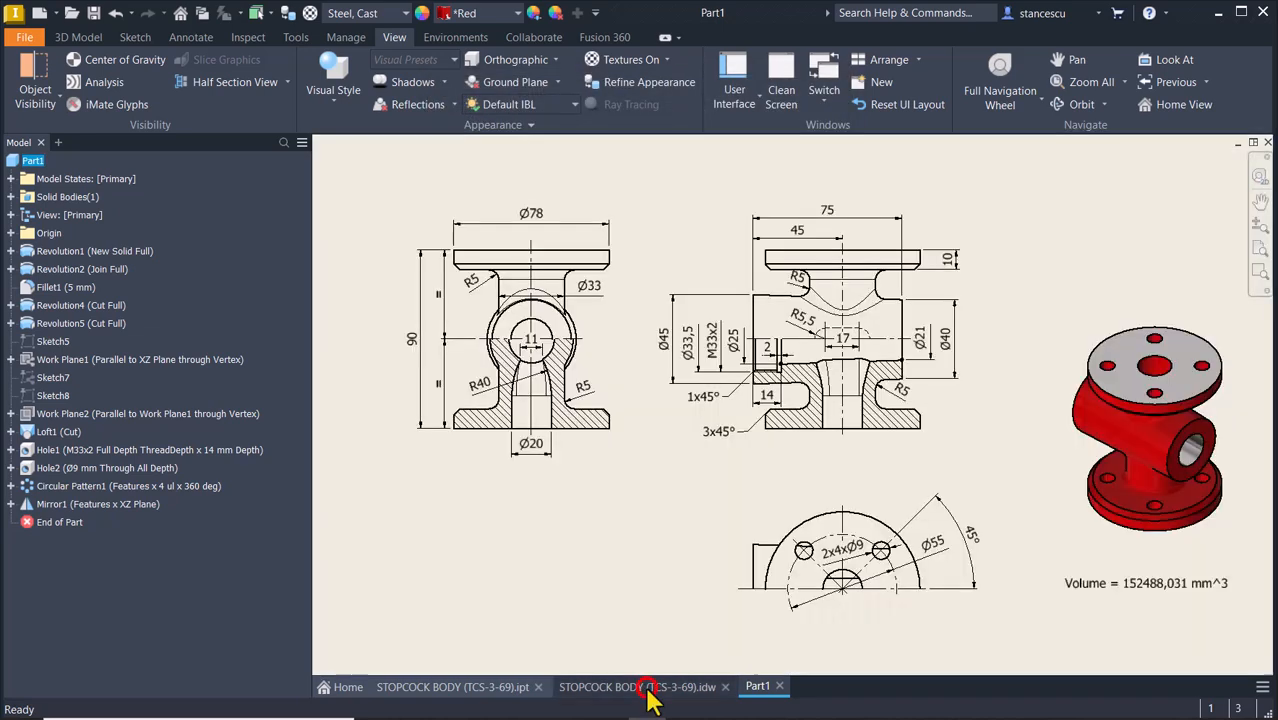
double_click(1157, 583)
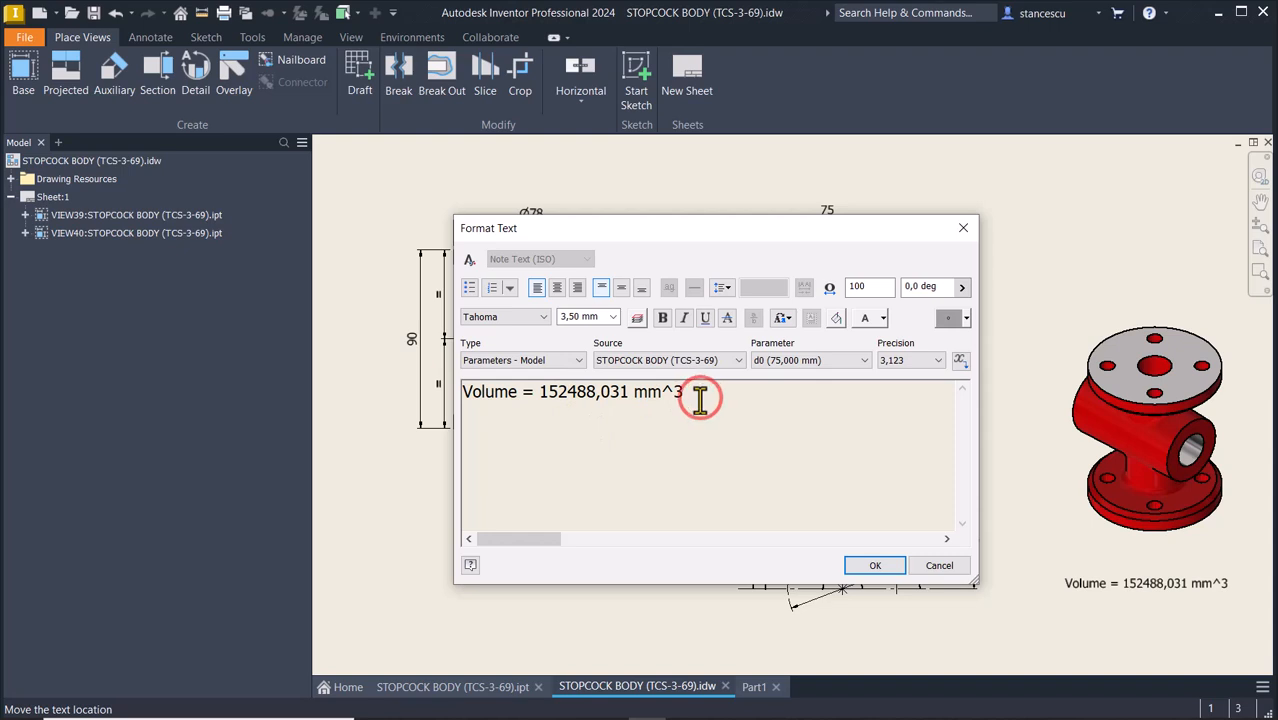
key("Return")
key("ctrl+v")
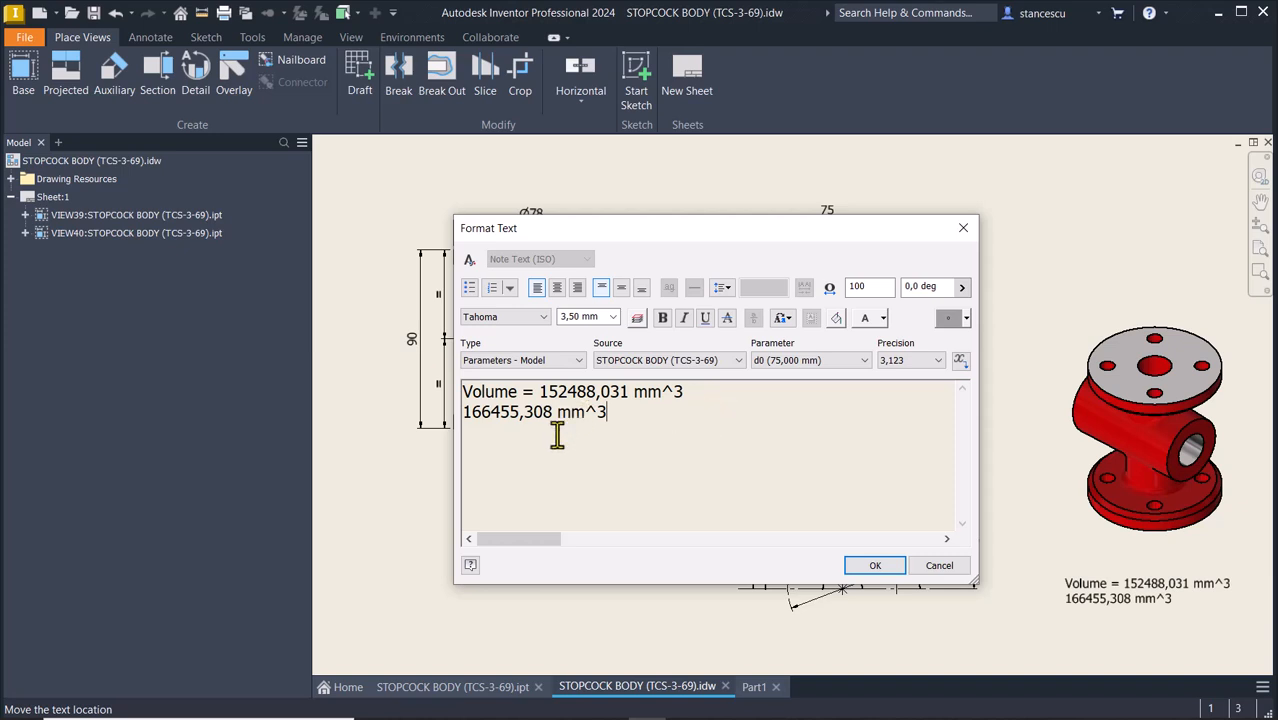
key("shift+End")
key("Delete")
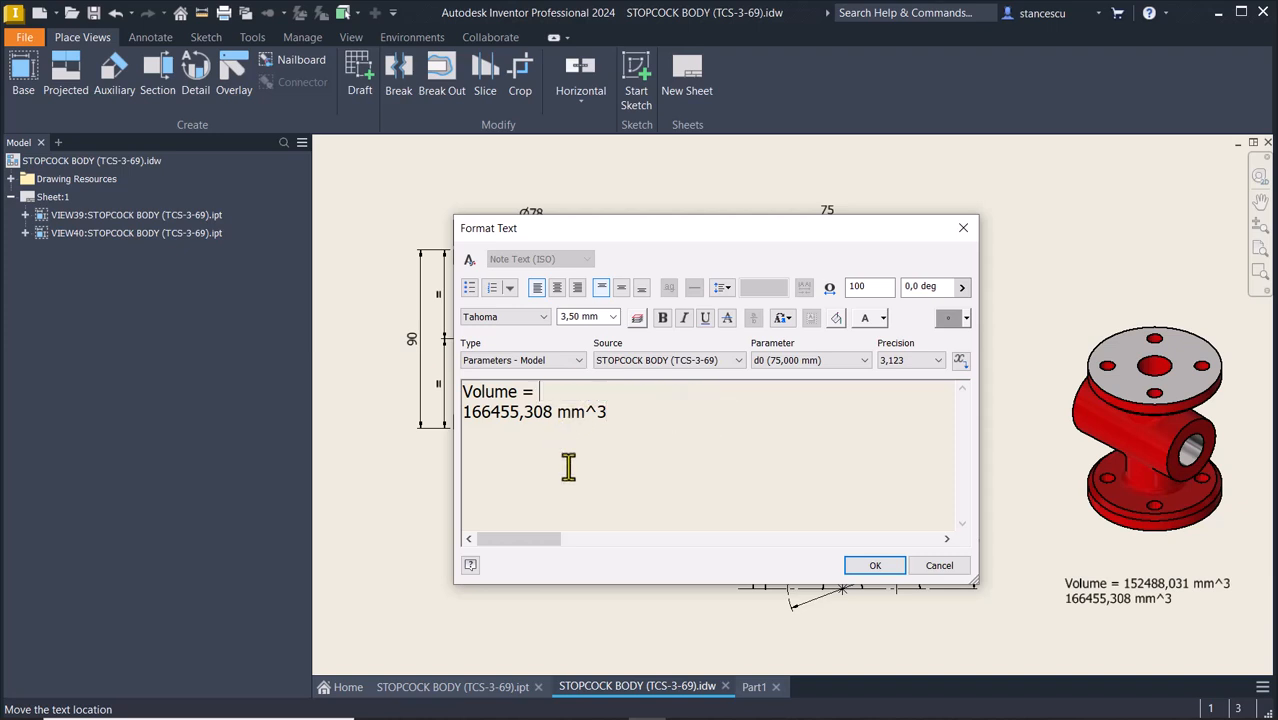
key("Delete")
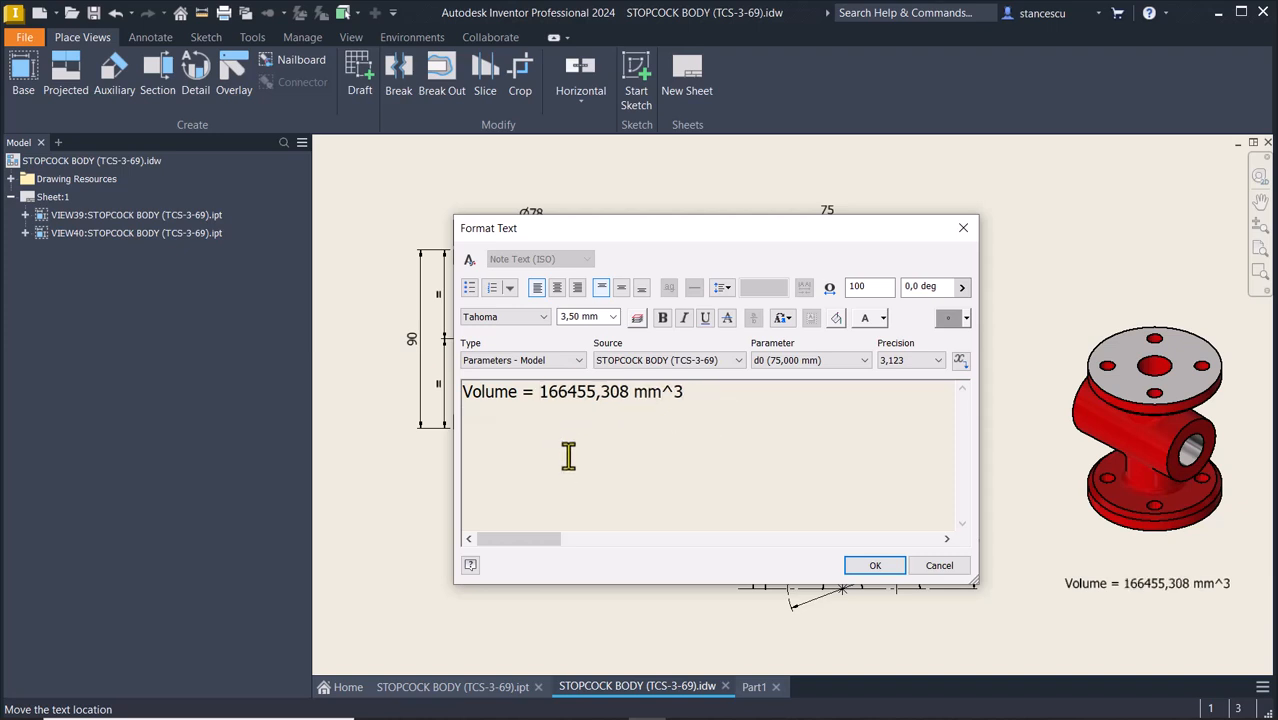
left_click(875, 566)
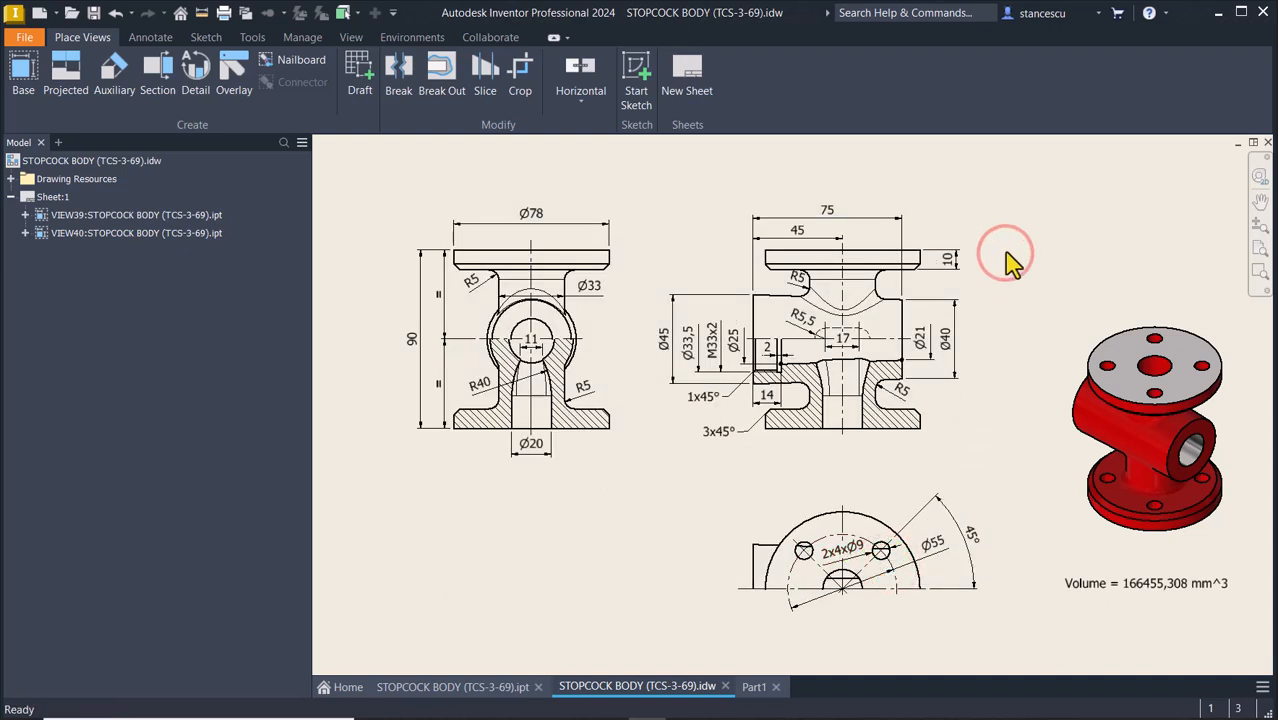
left_click(753, 683)
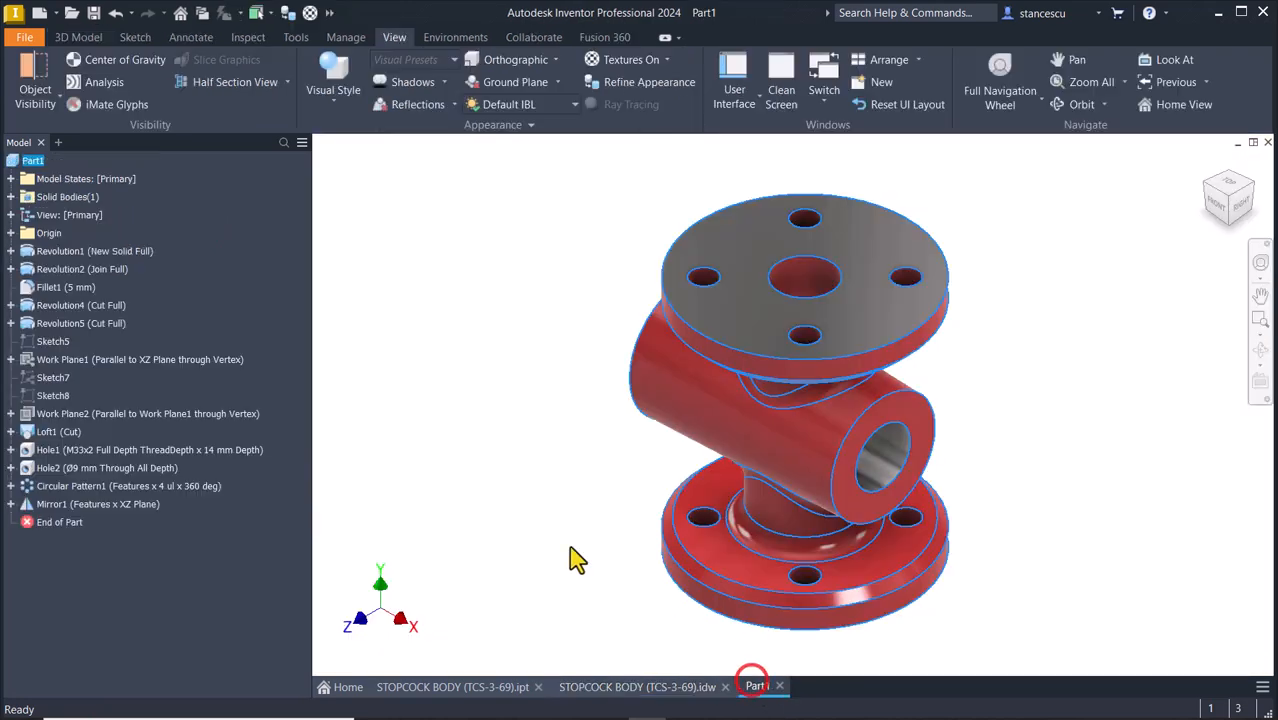
left_click(522, 410)
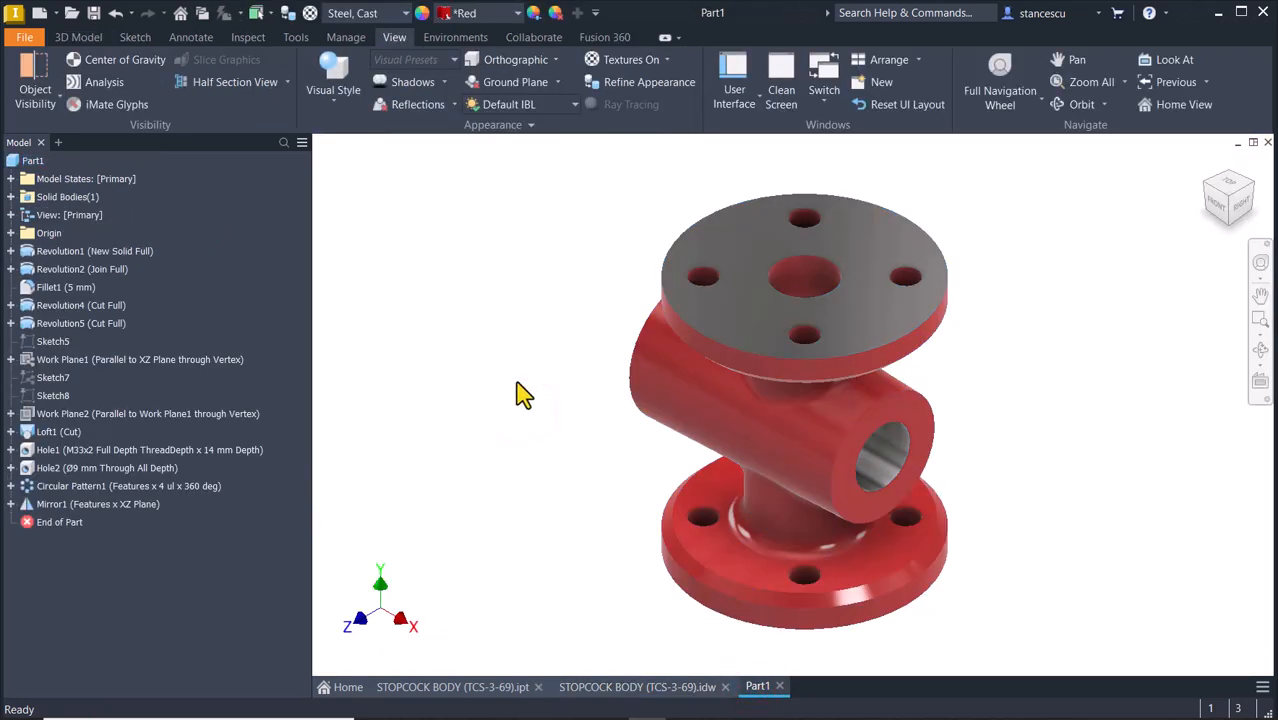